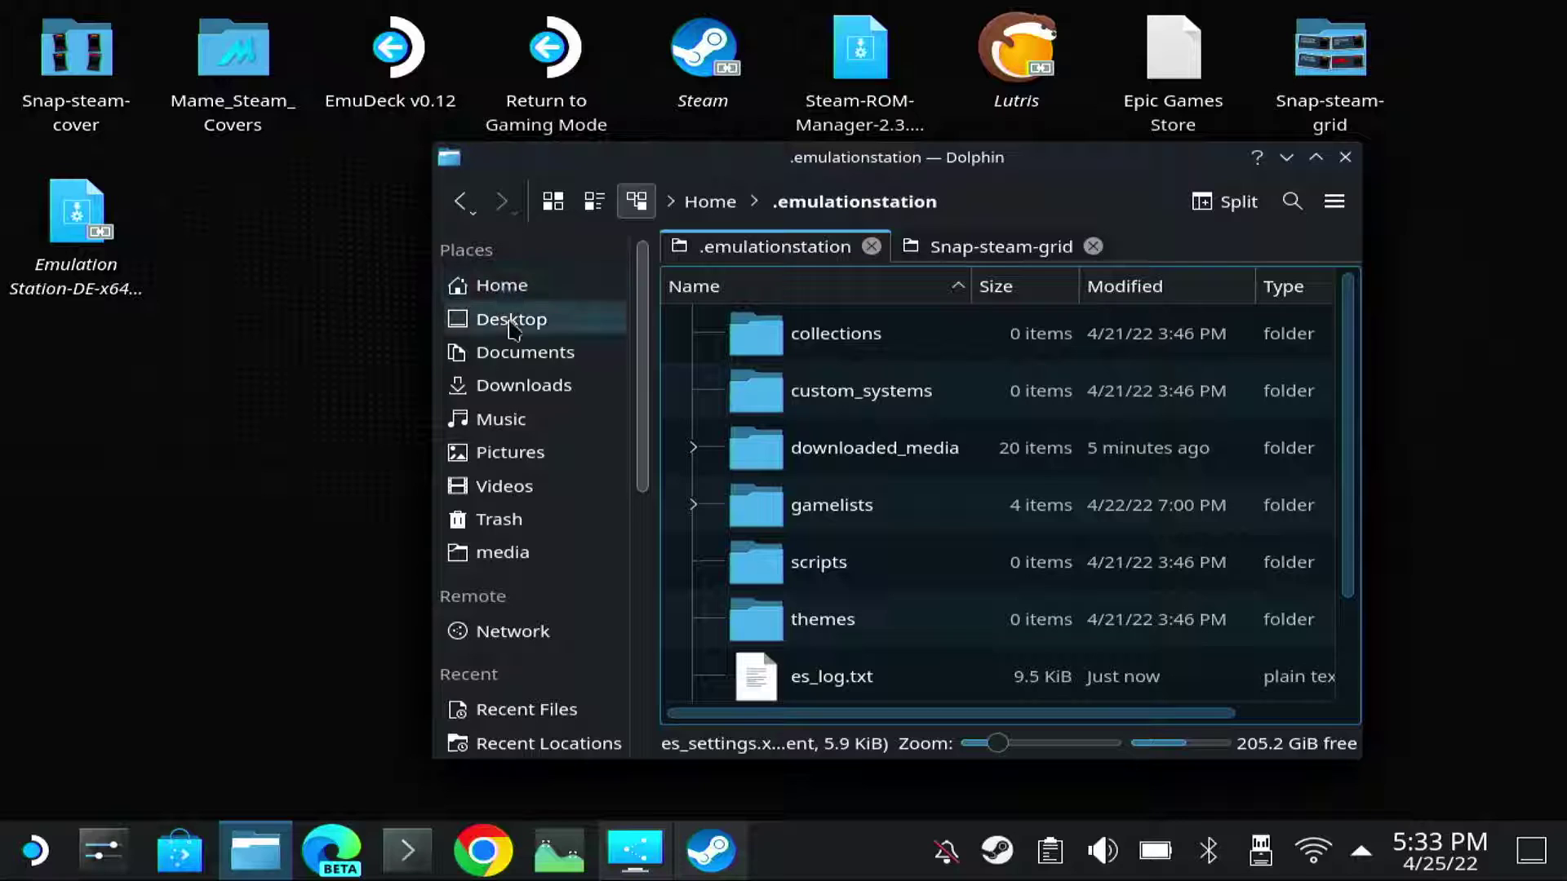
Go to the root filesystem and open its run folder.
{"action": "left_click", "coordinate": [670, 203]}
{"action": "left_click", "coordinate": [733, 247]}
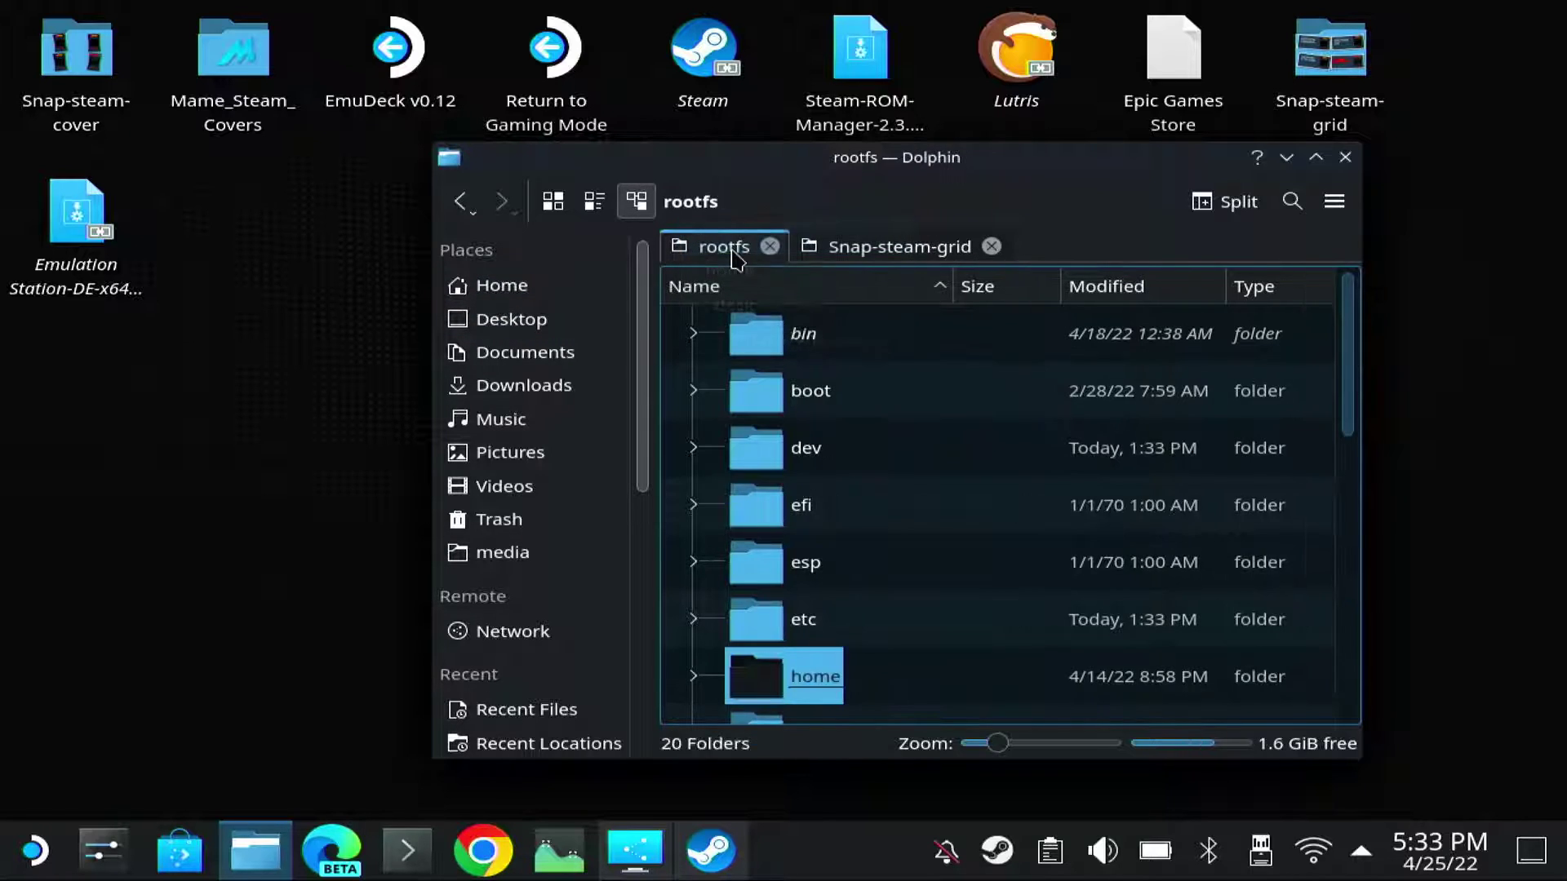
{"action": "scroll", "coordinate": [788, 542], "scroll_direction": "down", "scroll_amount": 5}
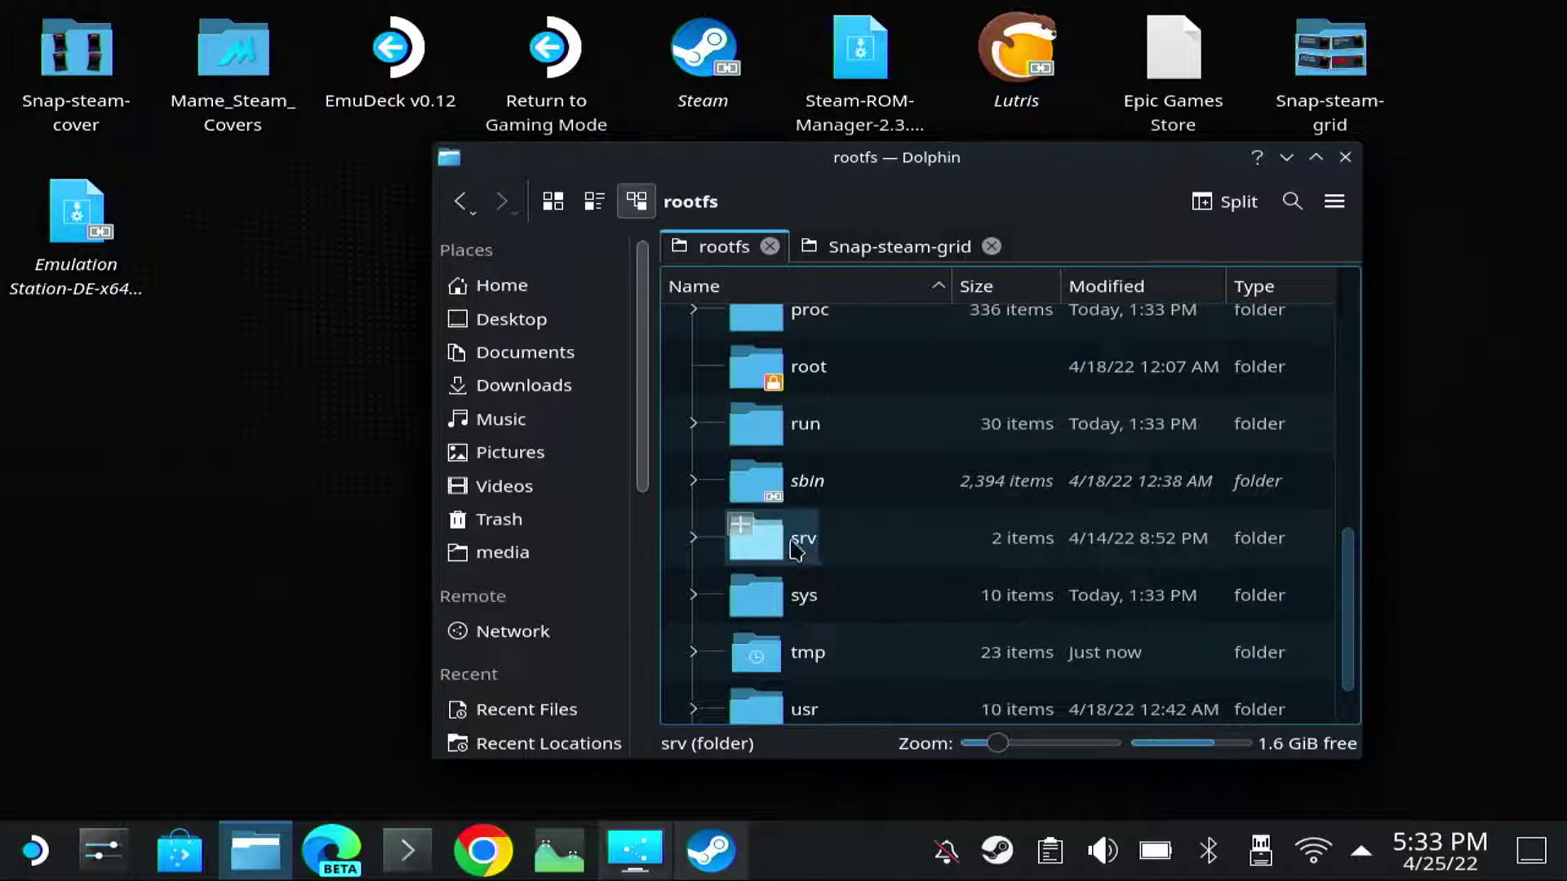
{"action": "scroll", "coordinate": [796, 551], "scroll_direction": "up", "scroll_amount": 5}
{"action": "scroll", "coordinate": [798, 553], "scroll_direction": "down", "scroll_amount": 3}
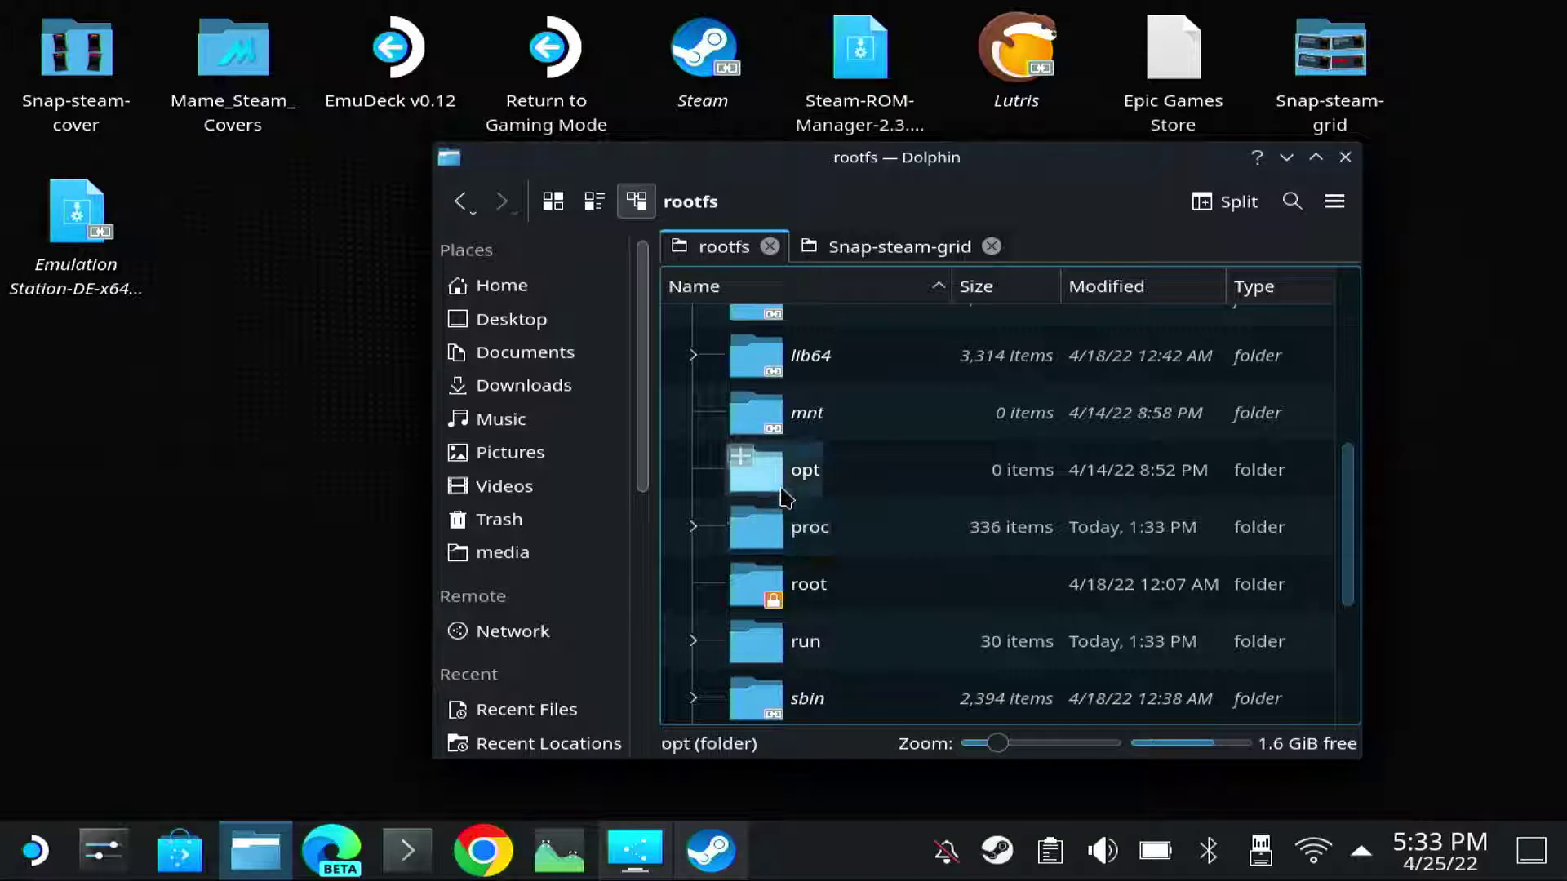
{"action": "scroll", "coordinate": [803, 547], "scroll_direction": "down", "scroll_amount": 3}
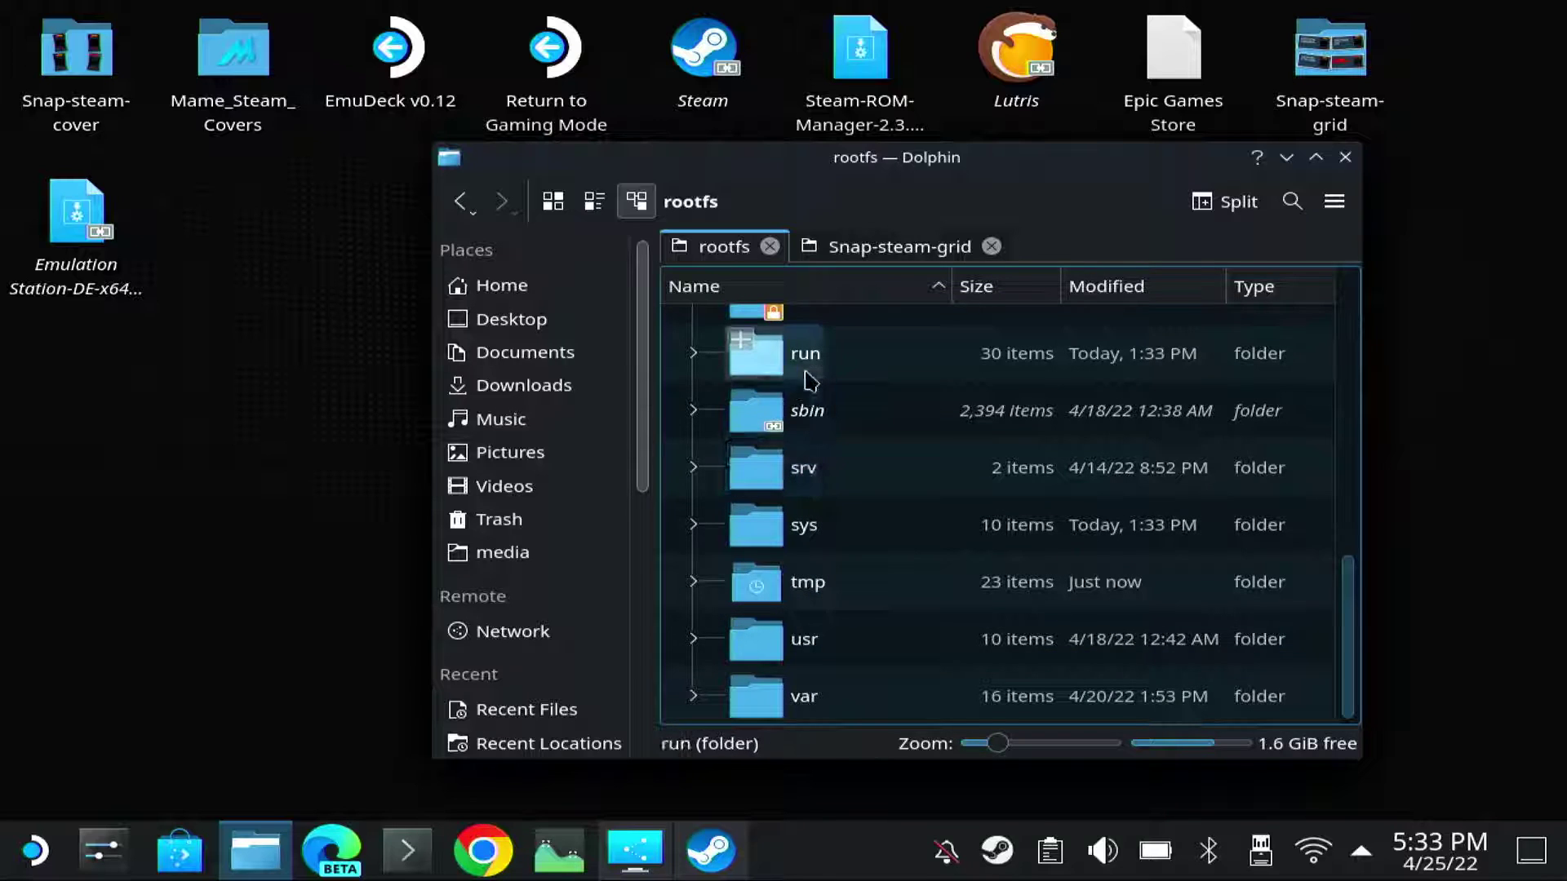
{"action": "double_click", "coordinate": [804, 363]}
Open the Emulation/tools folder on the mmcblk0p1 drive under media.
{"action": "scroll", "coordinate": [849, 560], "scroll_direction": "down", "scroll_amount": 6}
{"action": "scroll", "coordinate": [849, 560], "scroll_direction": "down", "scroll_amount": 2}
{"action": "scroll", "coordinate": [847, 555], "scroll_direction": "up", "scroll_amount": 6}
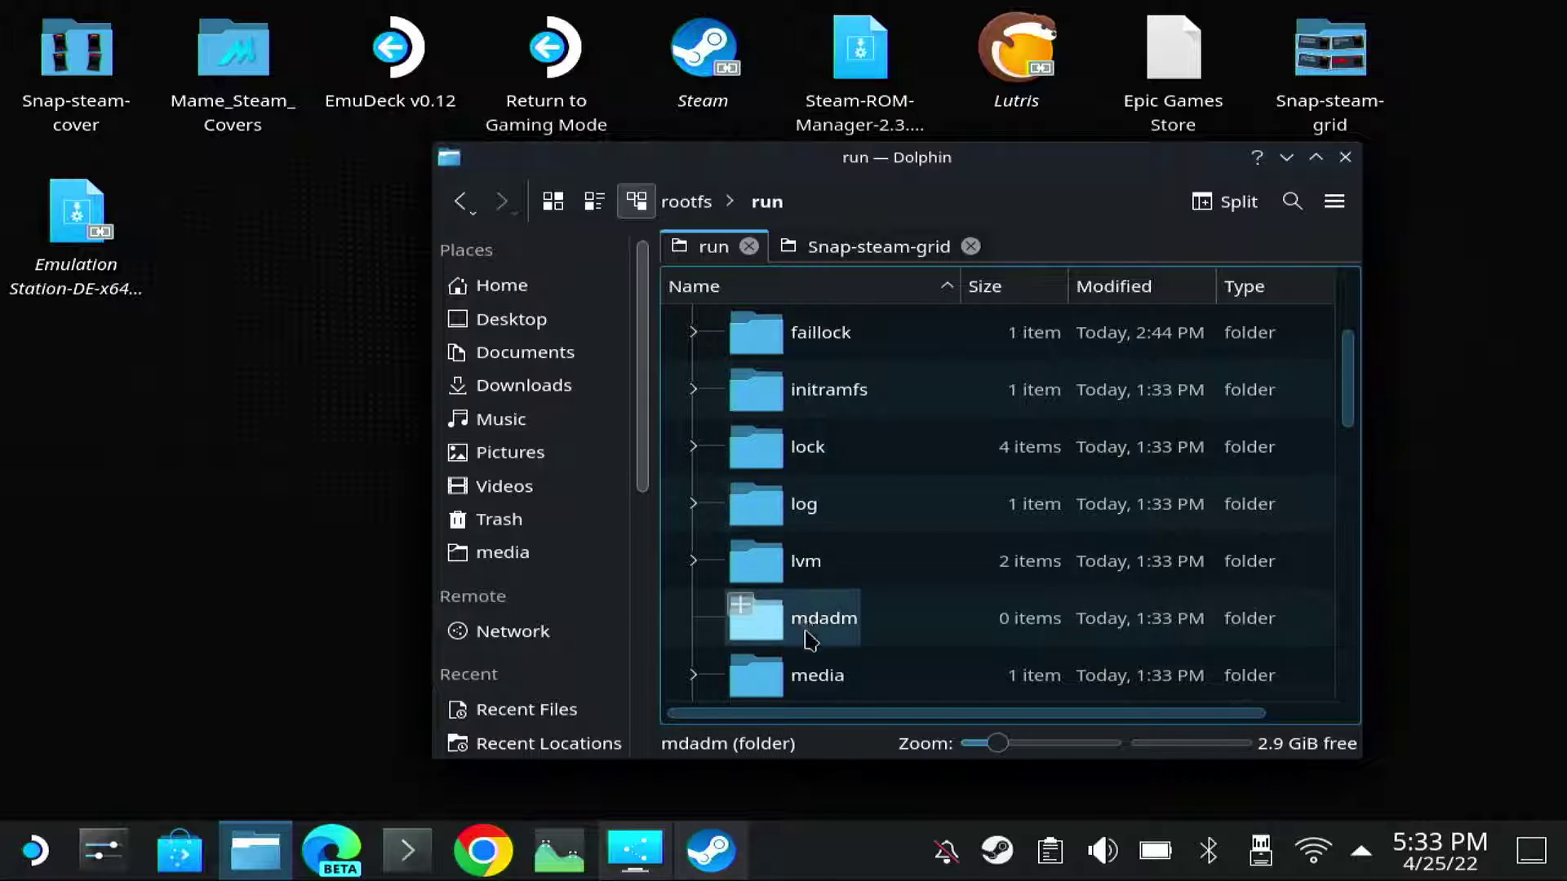
{"action": "double_click", "coordinate": [803, 676]}
{"action": "double_click", "coordinate": [824, 334]}
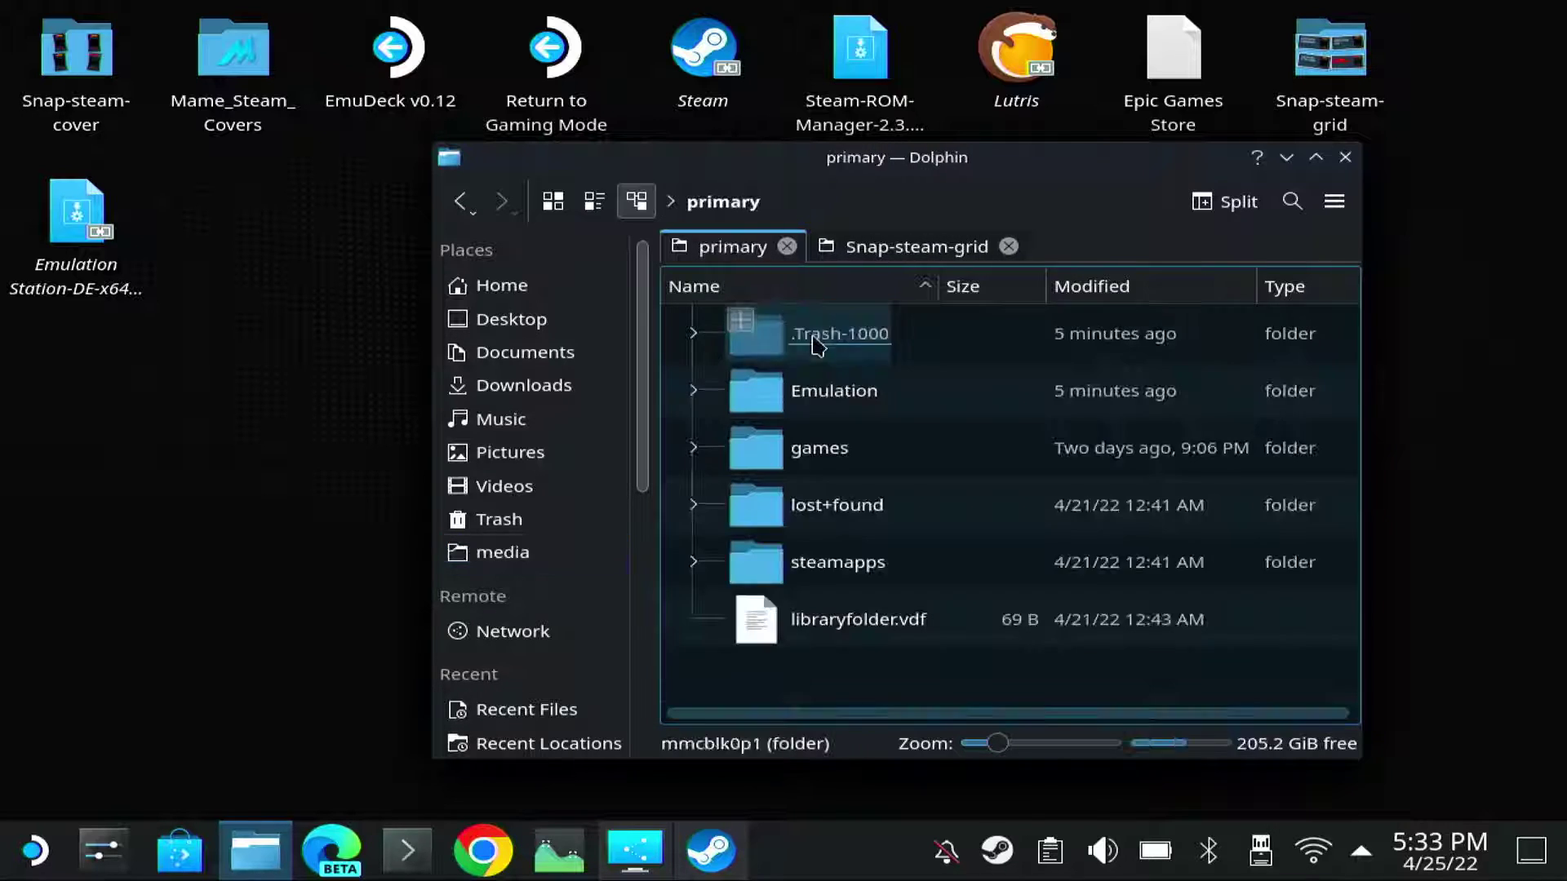
{"action": "double_click", "coordinate": [832, 400]}
{"action": "double_click", "coordinate": [809, 451]}
{"action": "left_click", "coordinate": [808, 455]}
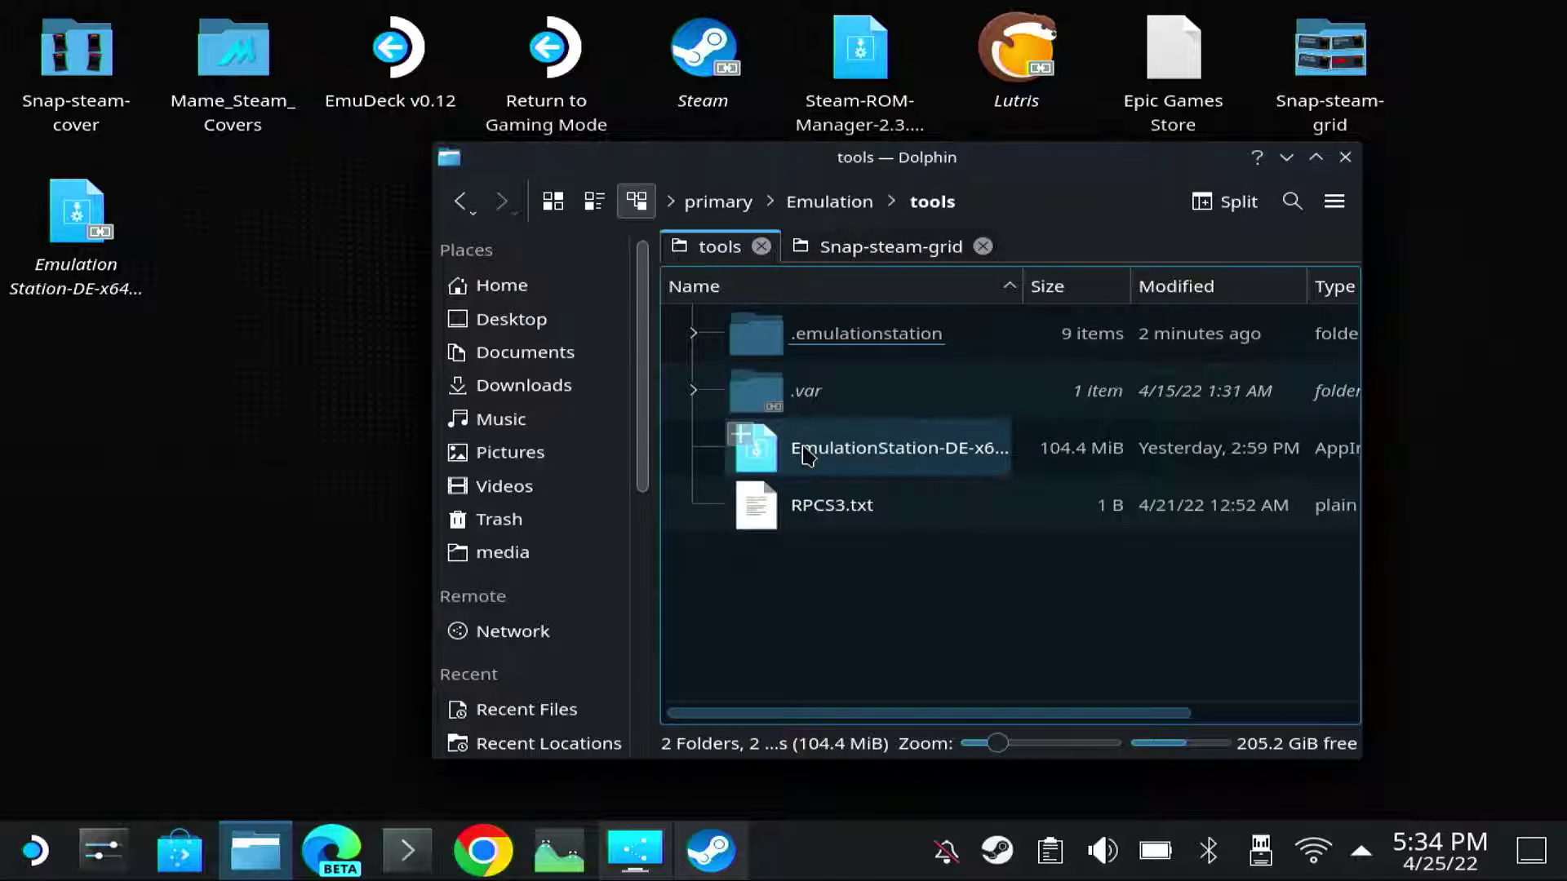
Try to link EmulationStation-DE-x64_SteamDeck.AppImage from the tools folder onto the desktop.
{"action": "right_click", "coordinate": [878, 456]}
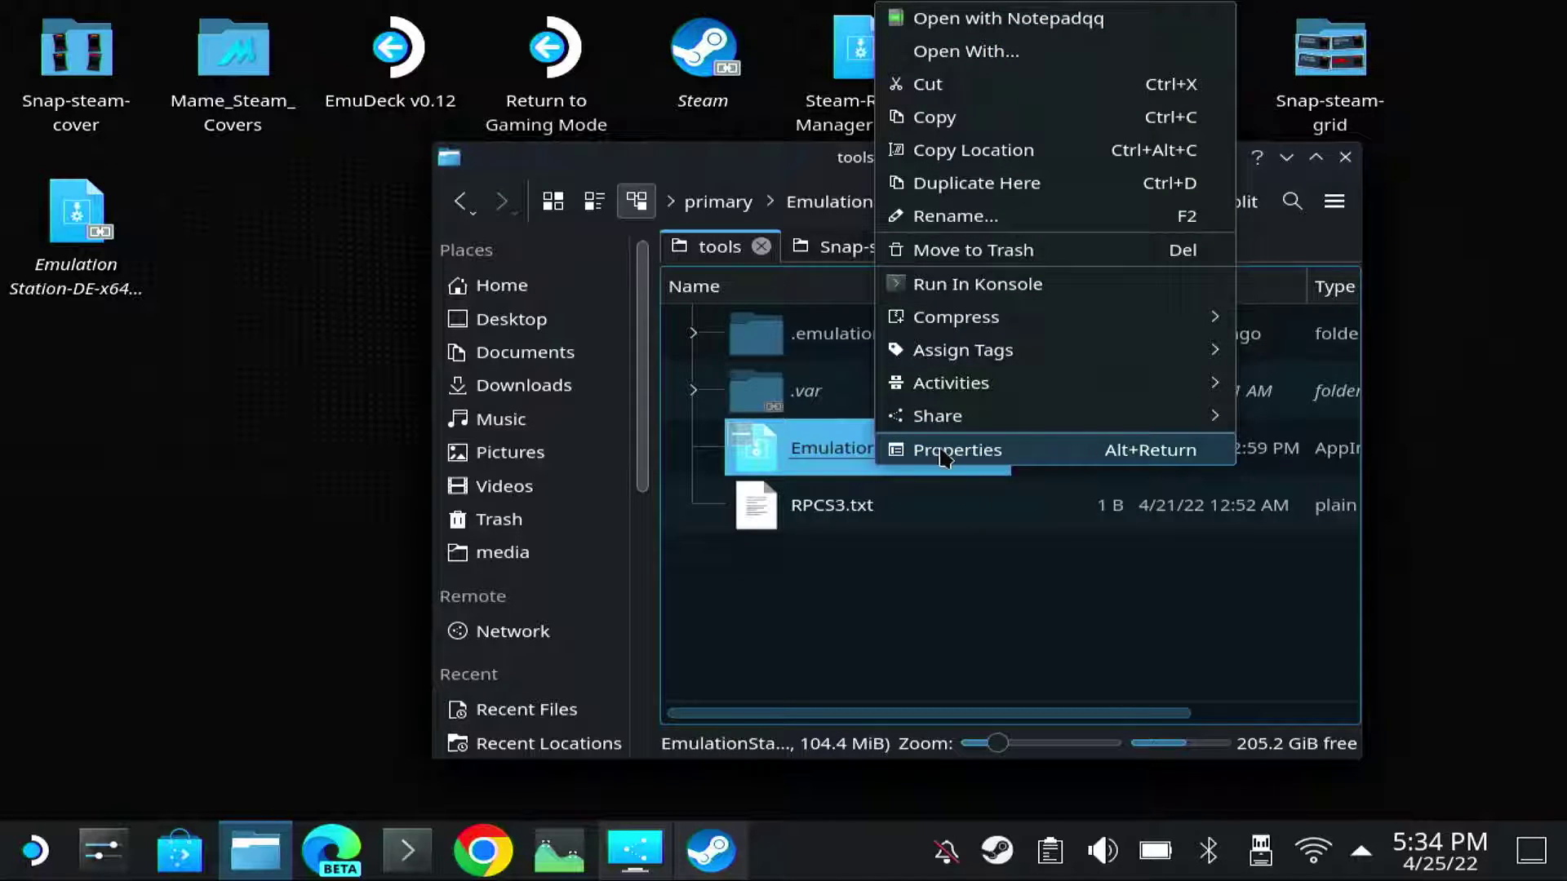
{"action": "mouse_move", "coordinate": [996, 351]}
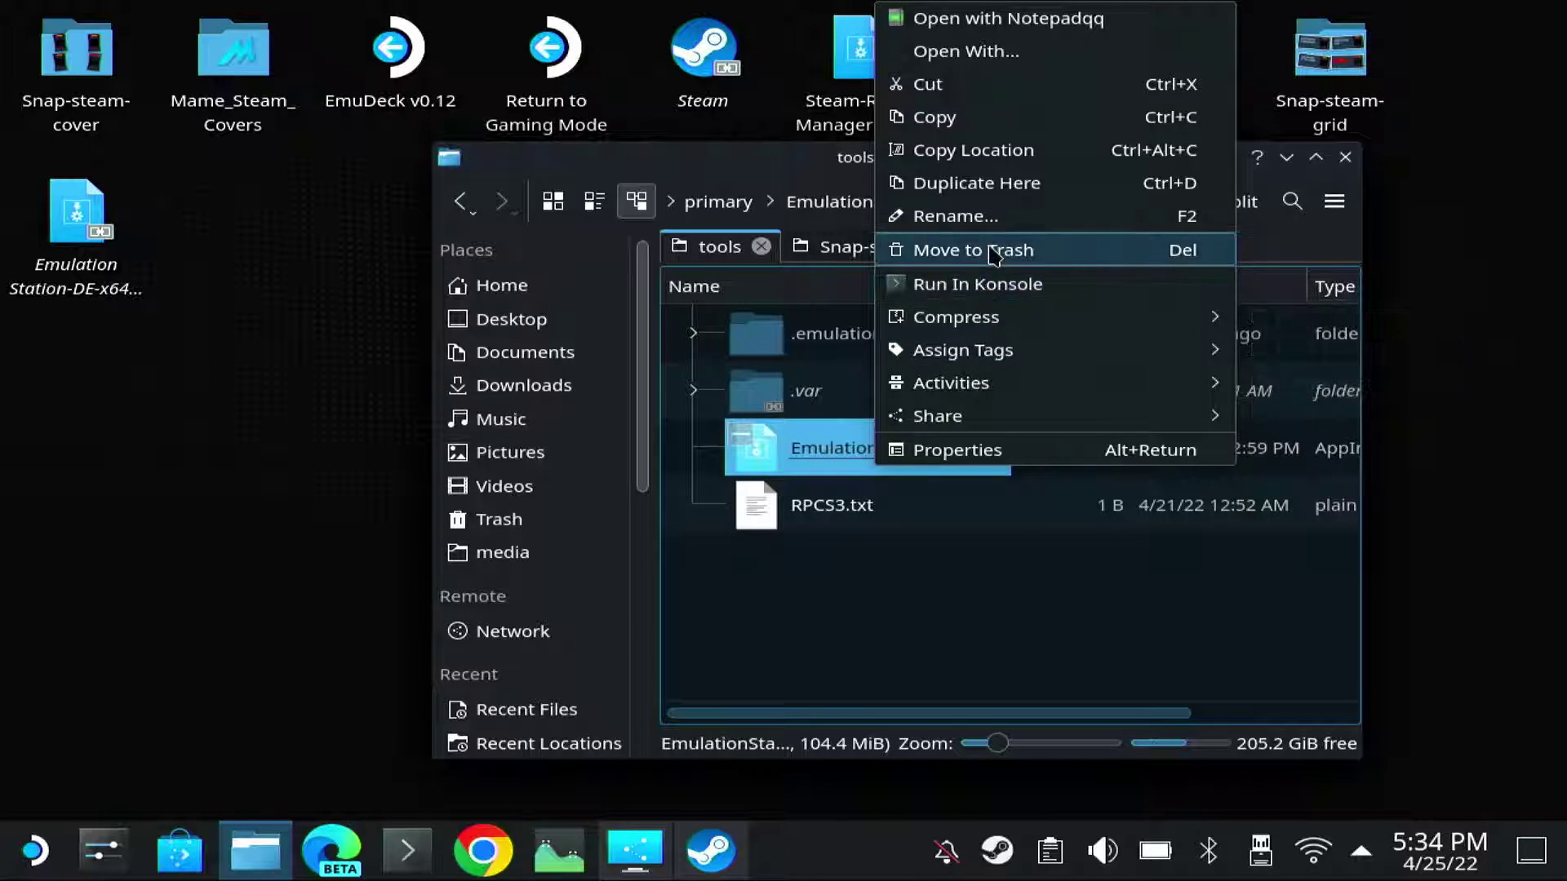
{"action": "left_click", "coordinate": [909, 553]}
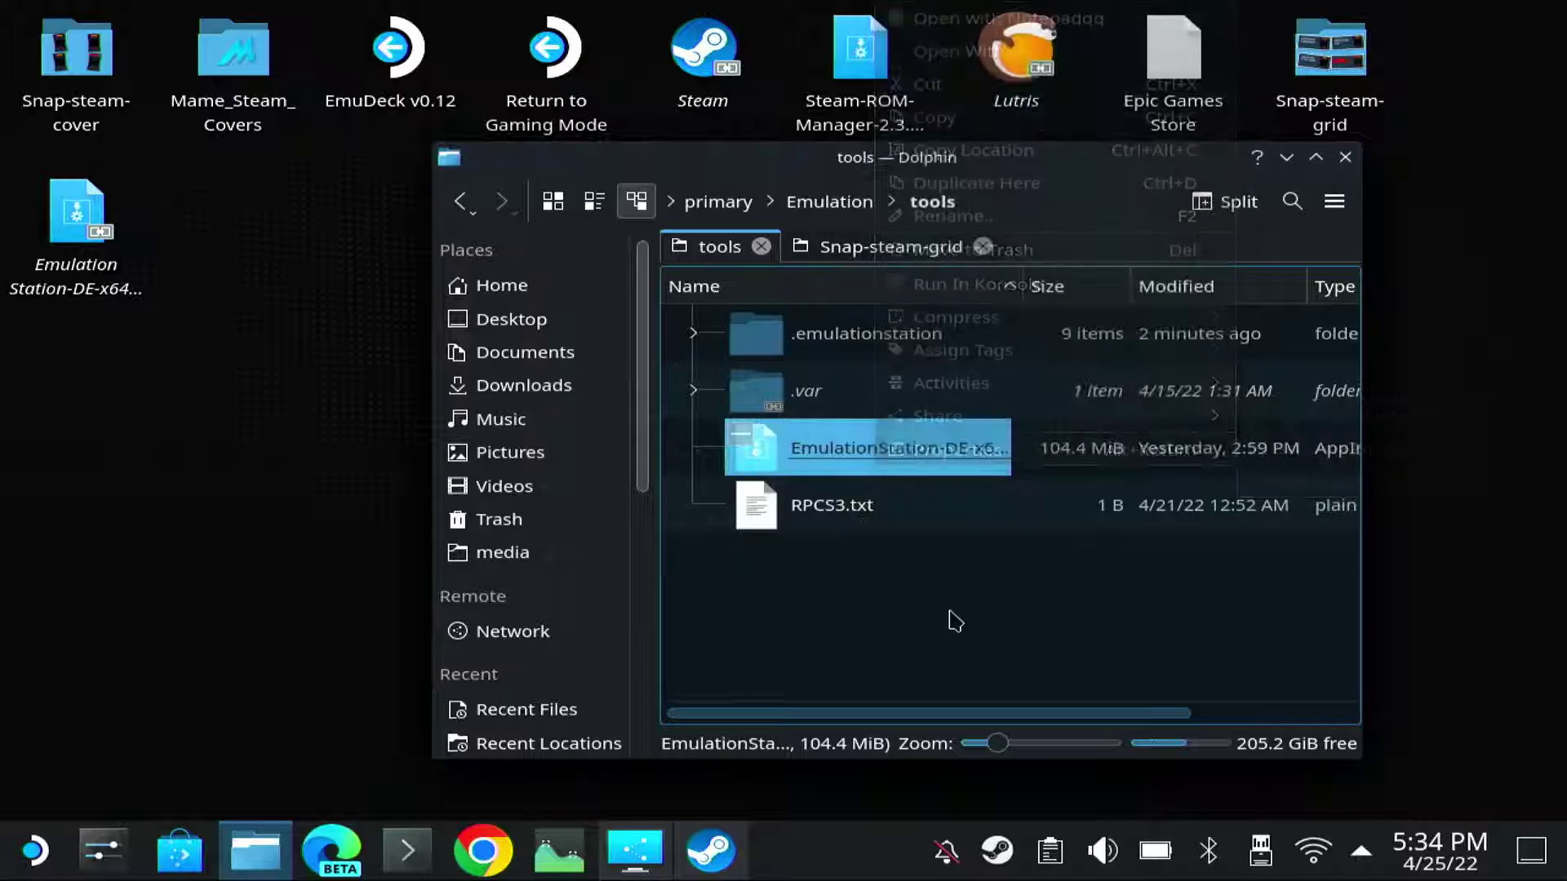
{"action": "left_click_drag", "start_coordinate": [858, 459], "coordinate": [202, 426]}
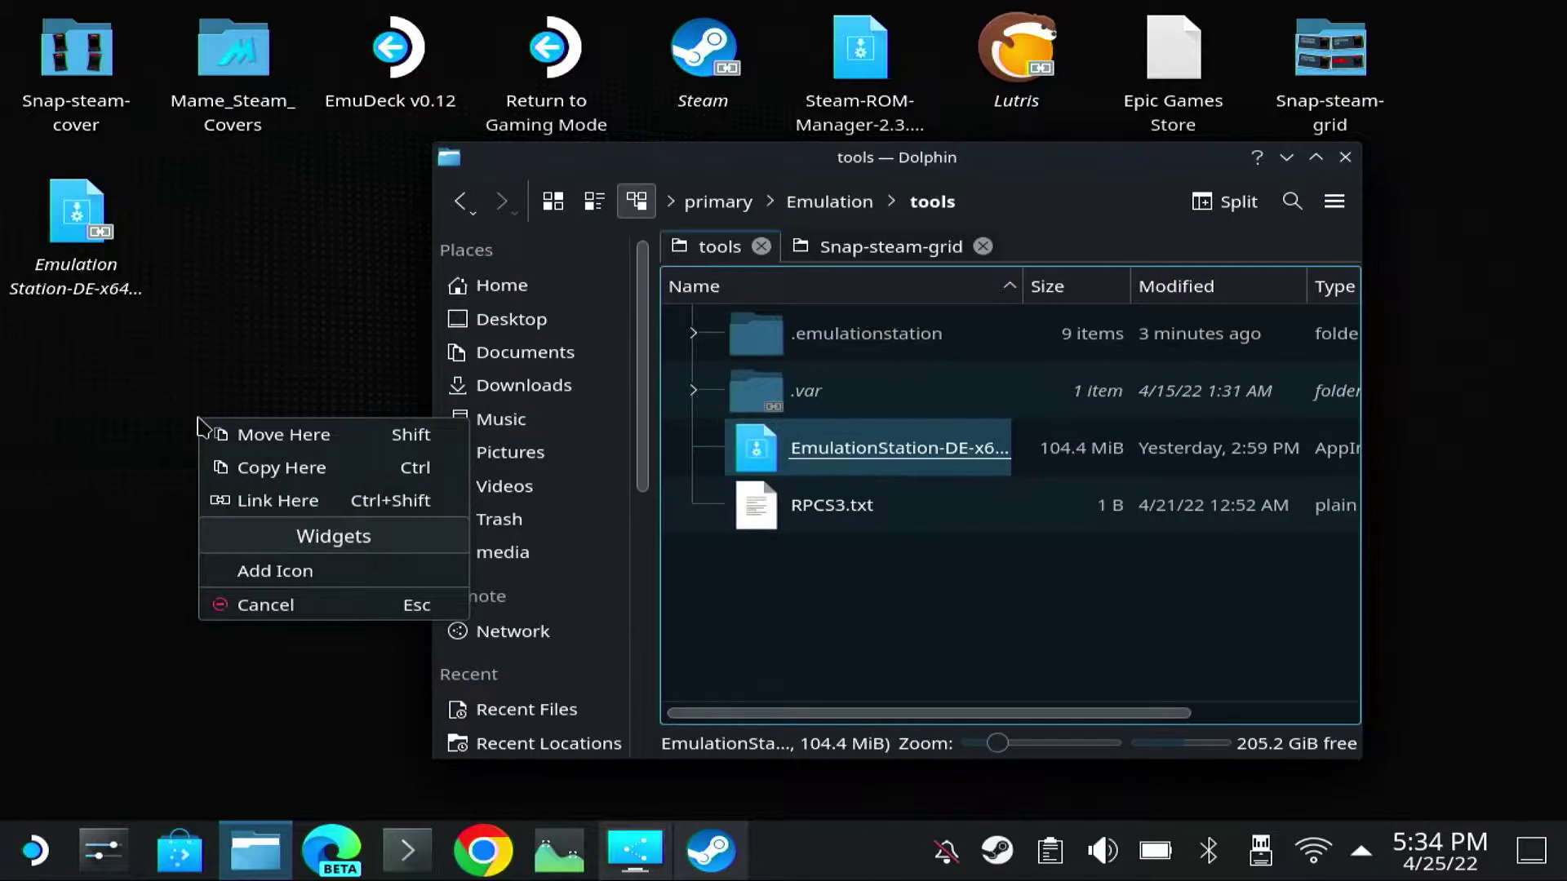
{"action": "left_click", "coordinate": [264, 506]}
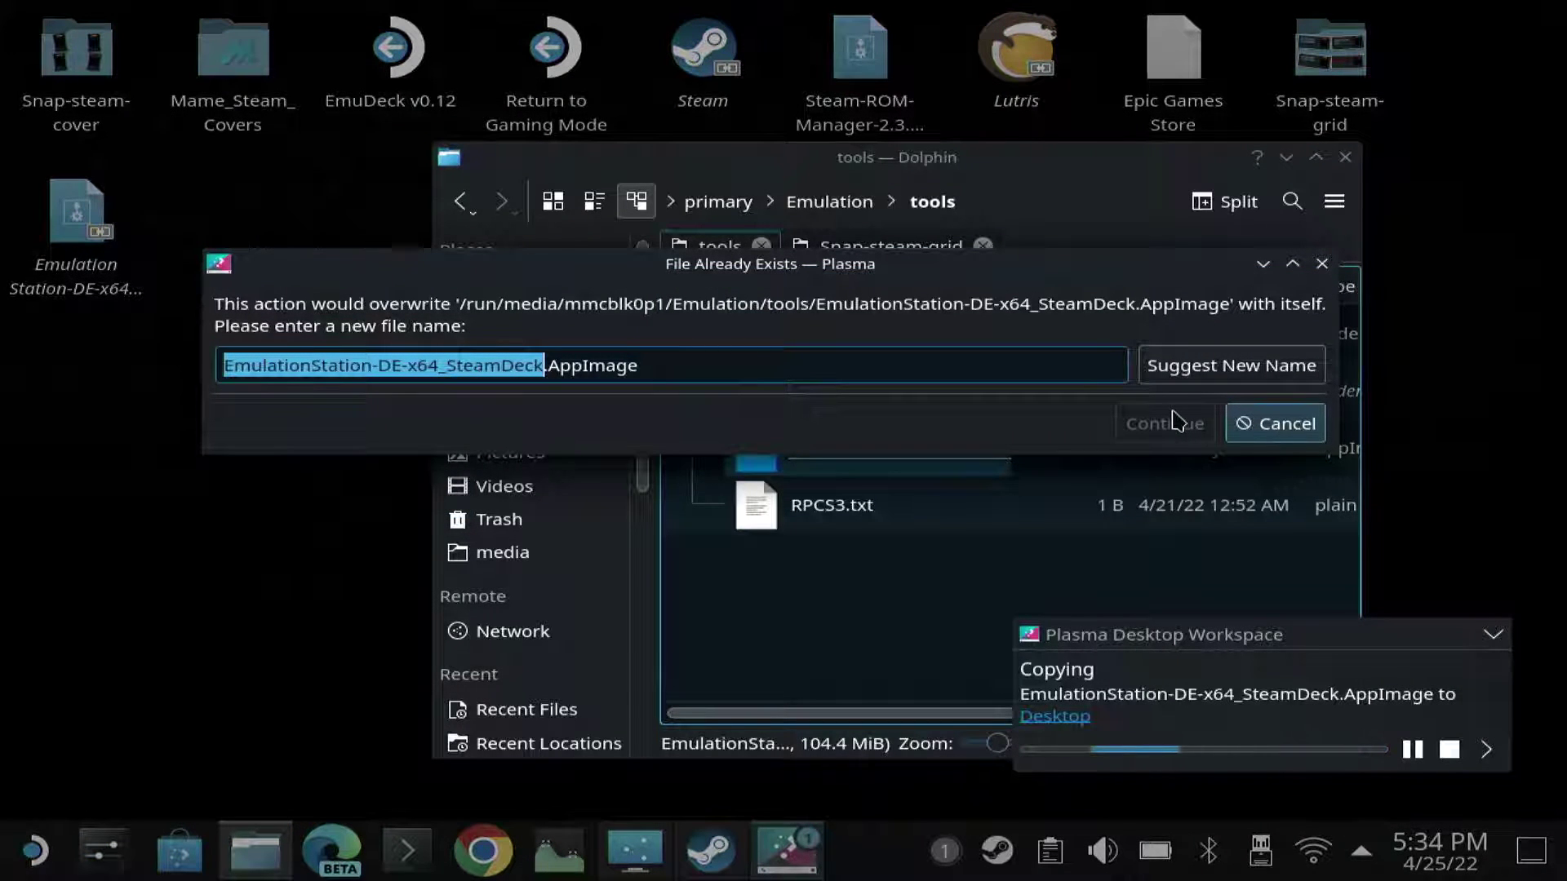
{"action": "left_click", "coordinate": [1264, 441]}
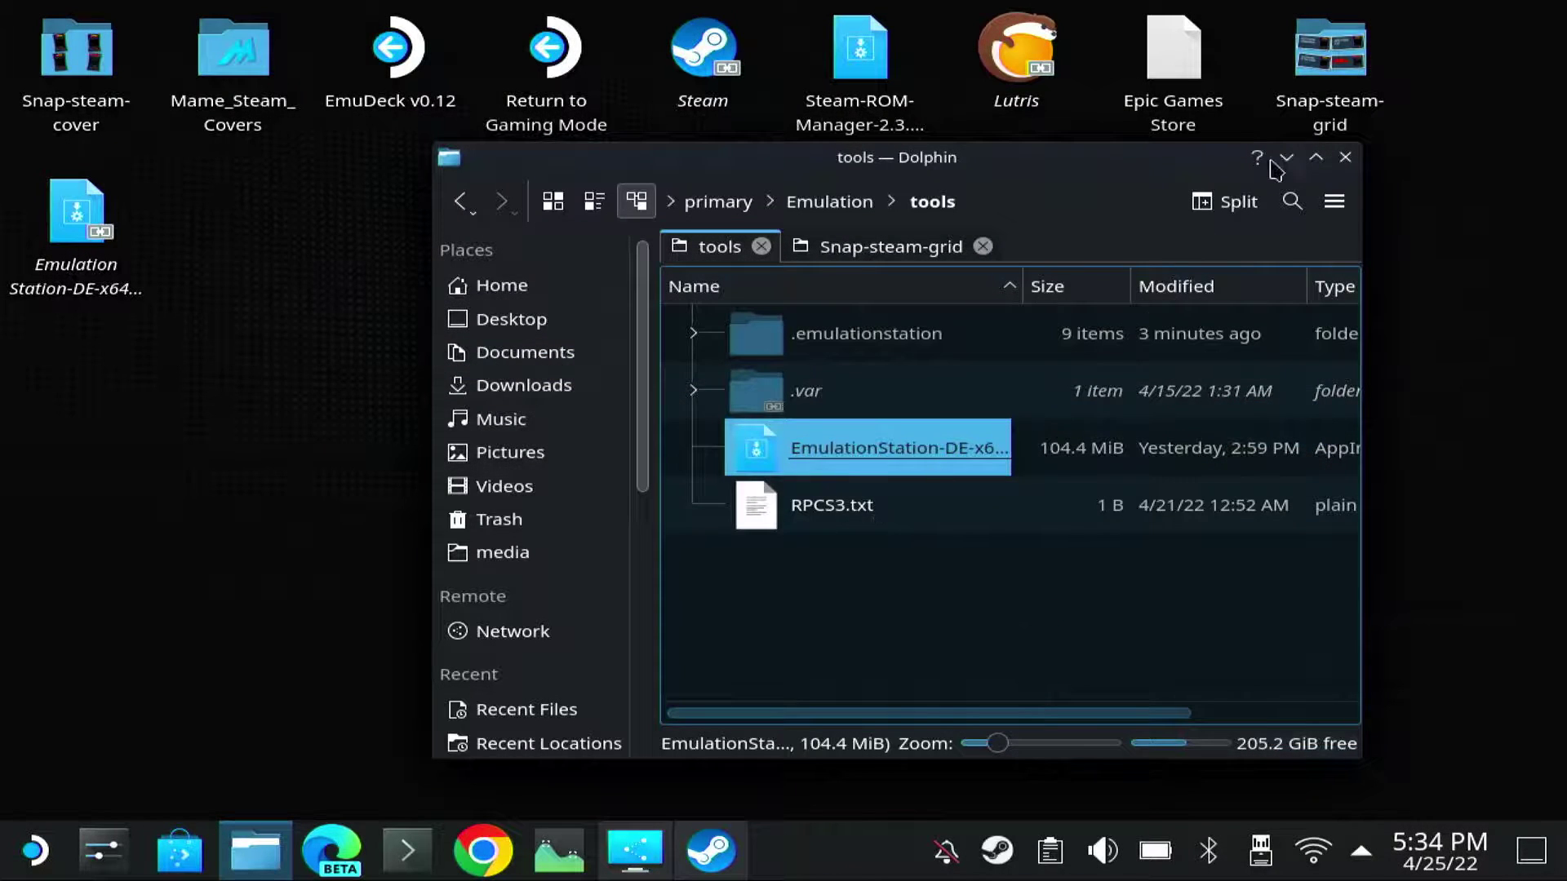
Launch EmulationStation-DE from its desktop shortcut, then open the arcade game list and go to 10-Yard Fight.
{"action": "left_click", "coordinate": [66, 249]}
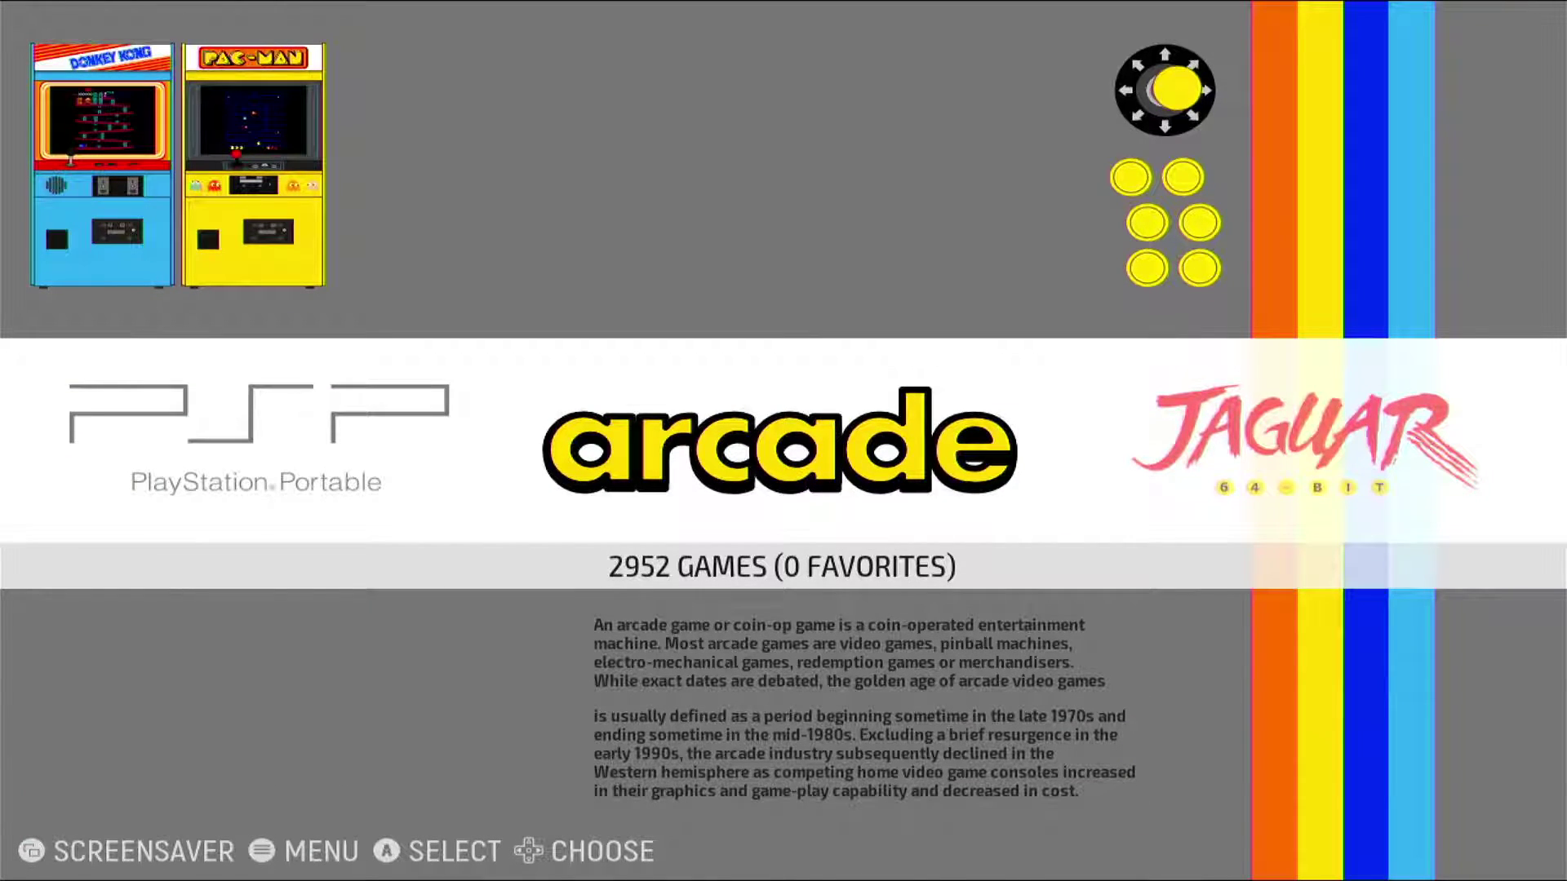
{"action": "key", "text": "Return"}
{"action": "key", "text": "Down"}
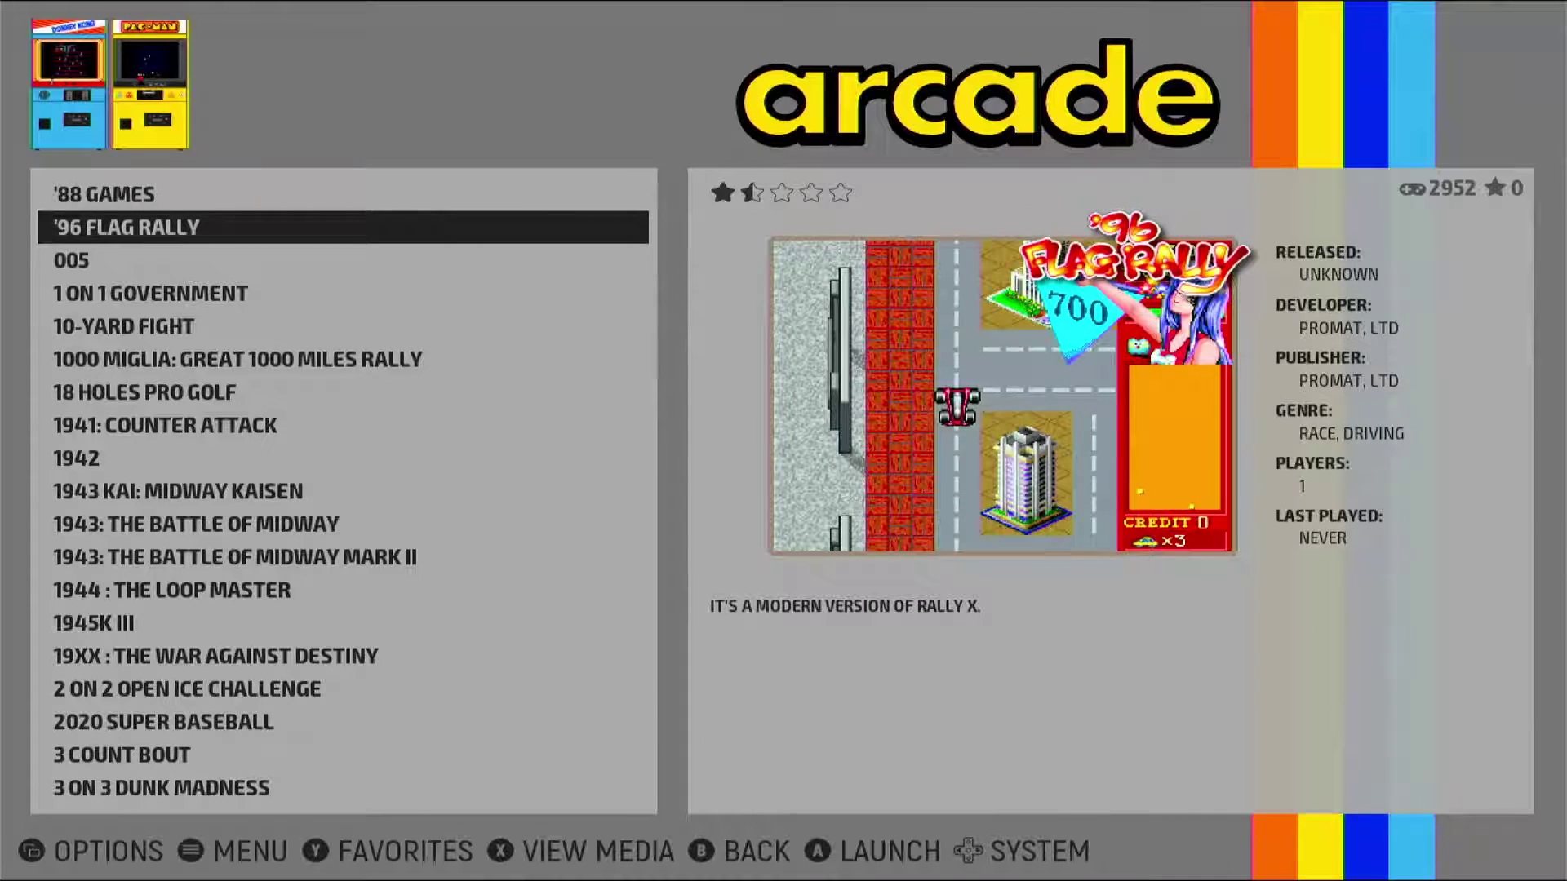
{"action": "key", "text": "Down"}
{"action": "key", "text": "Down"}
{"action": "key", "text": "Down"}
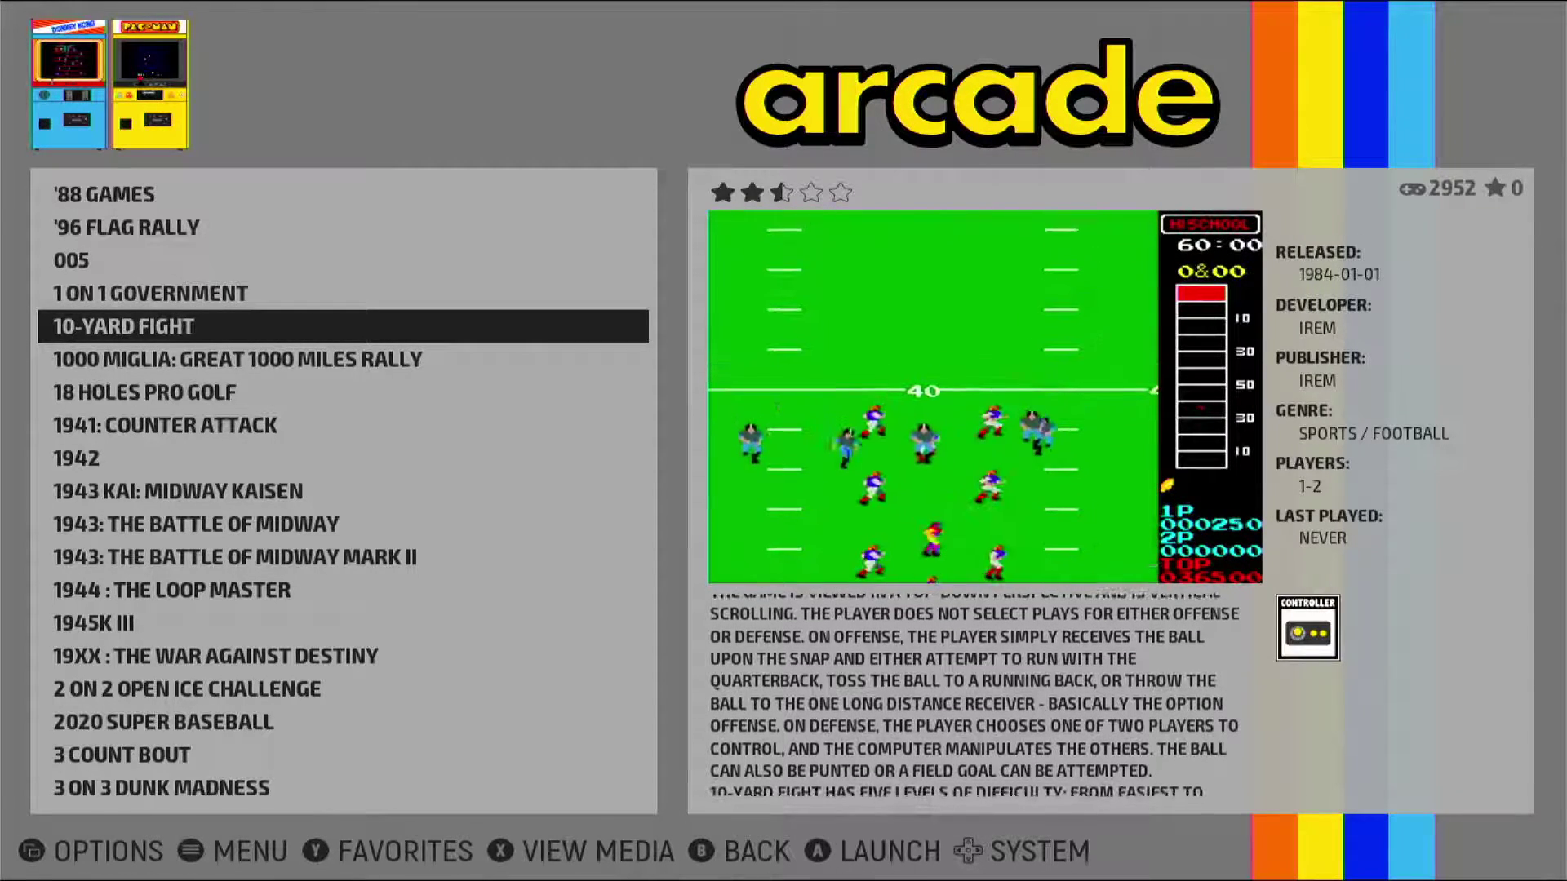
View the scraper's ScreenScraper account settings and return to the scraper options.
{"action": "key", "text": "Escape"}
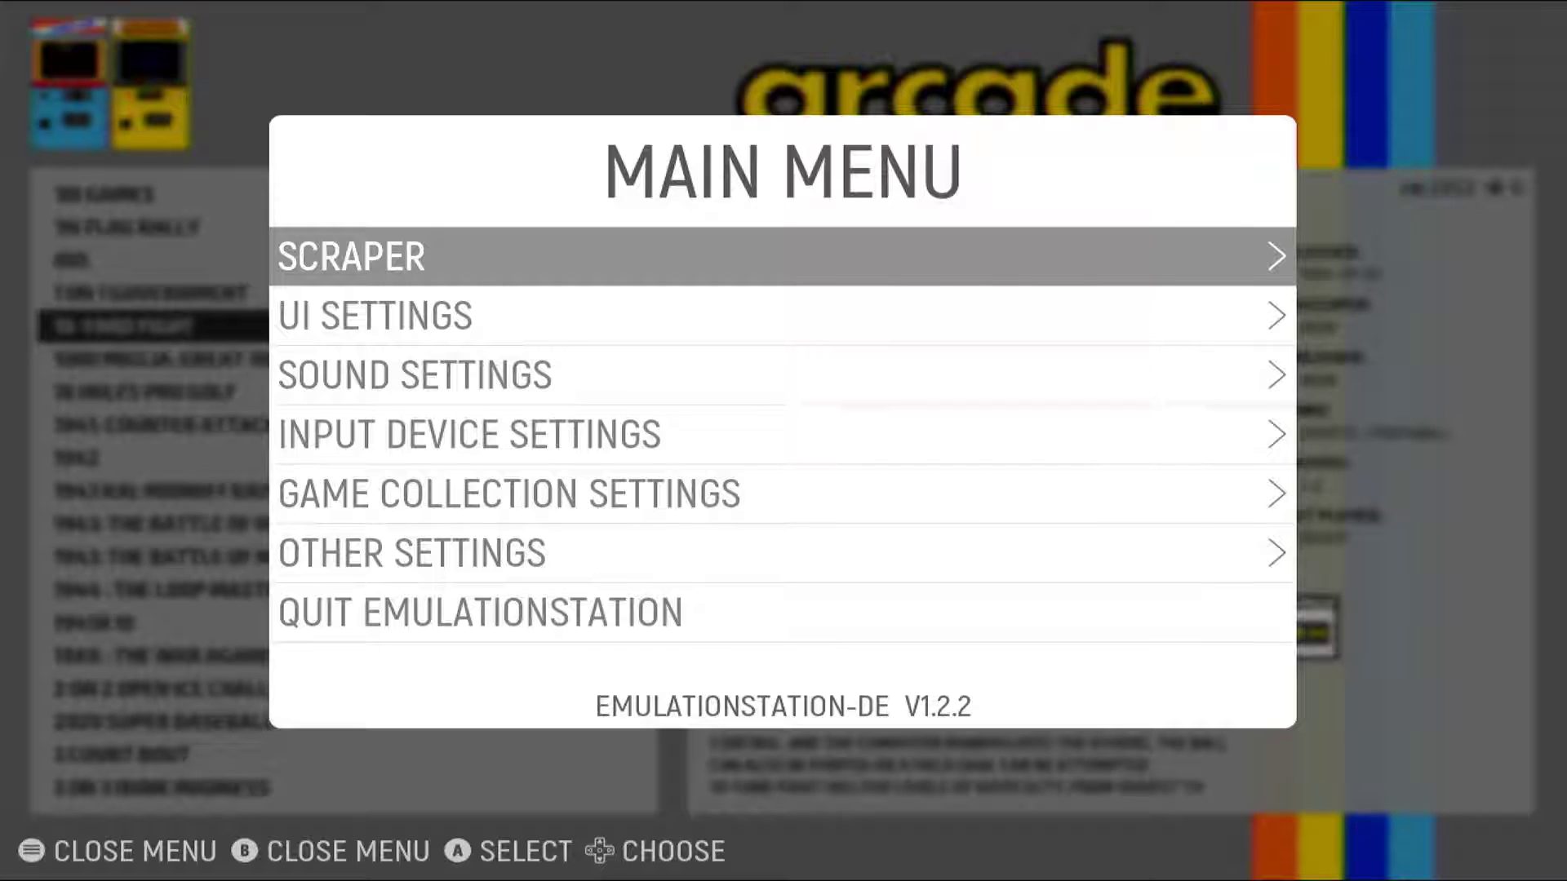
{"action": "key", "text": "Return"}
{"action": "key", "text": "Down"}
{"action": "key", "text": "Down"}
{"action": "key", "text": "Down"}
{"action": "key", "text": "Down"}
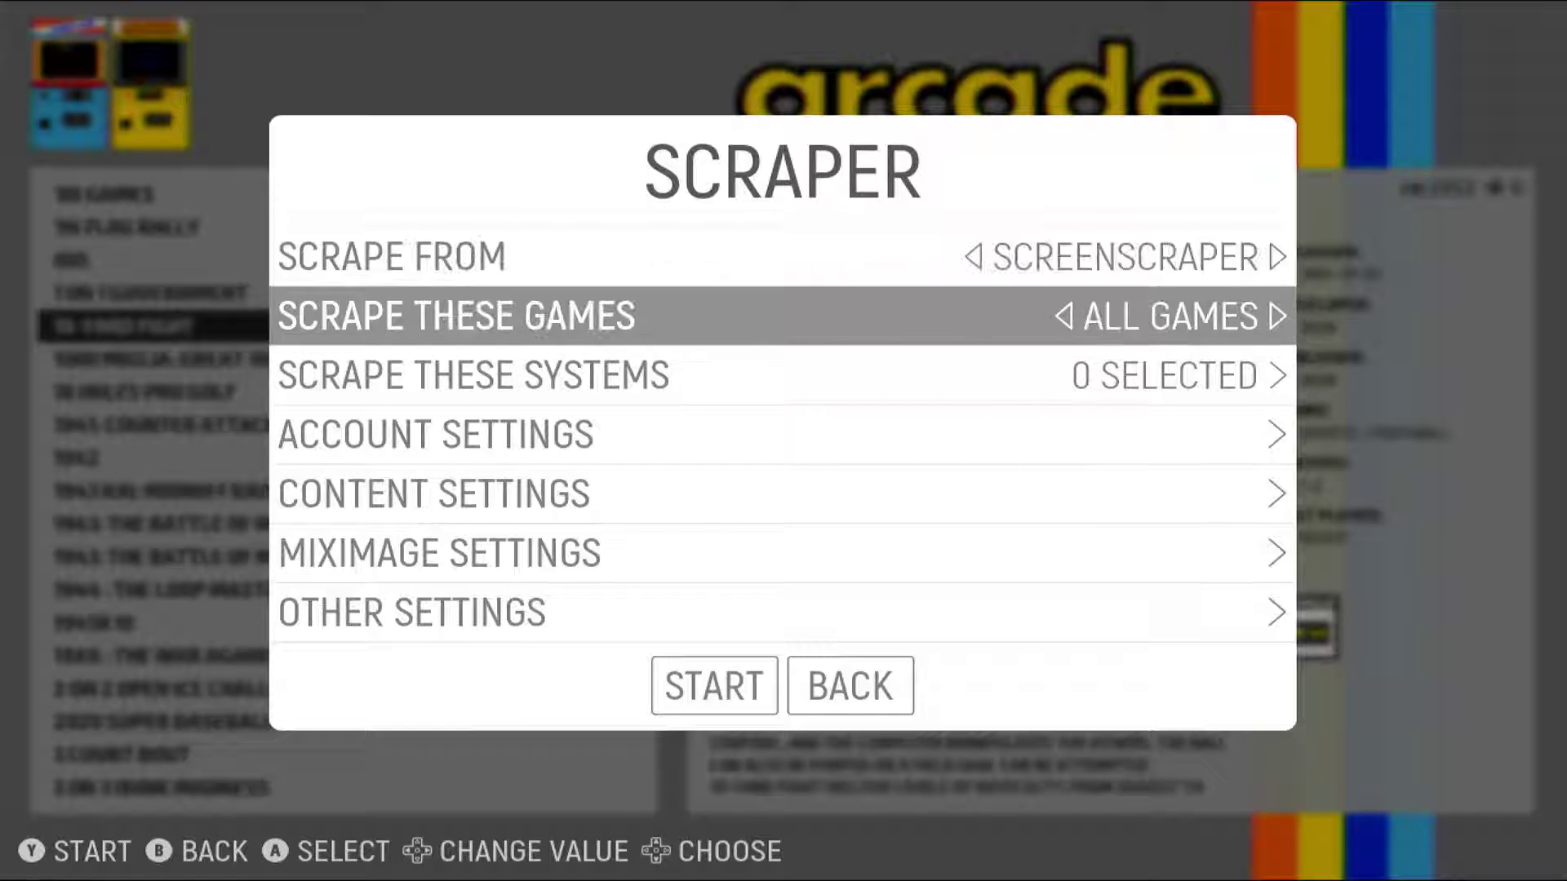
{"action": "key", "text": "Up"}
{"action": "key", "text": "Return"}
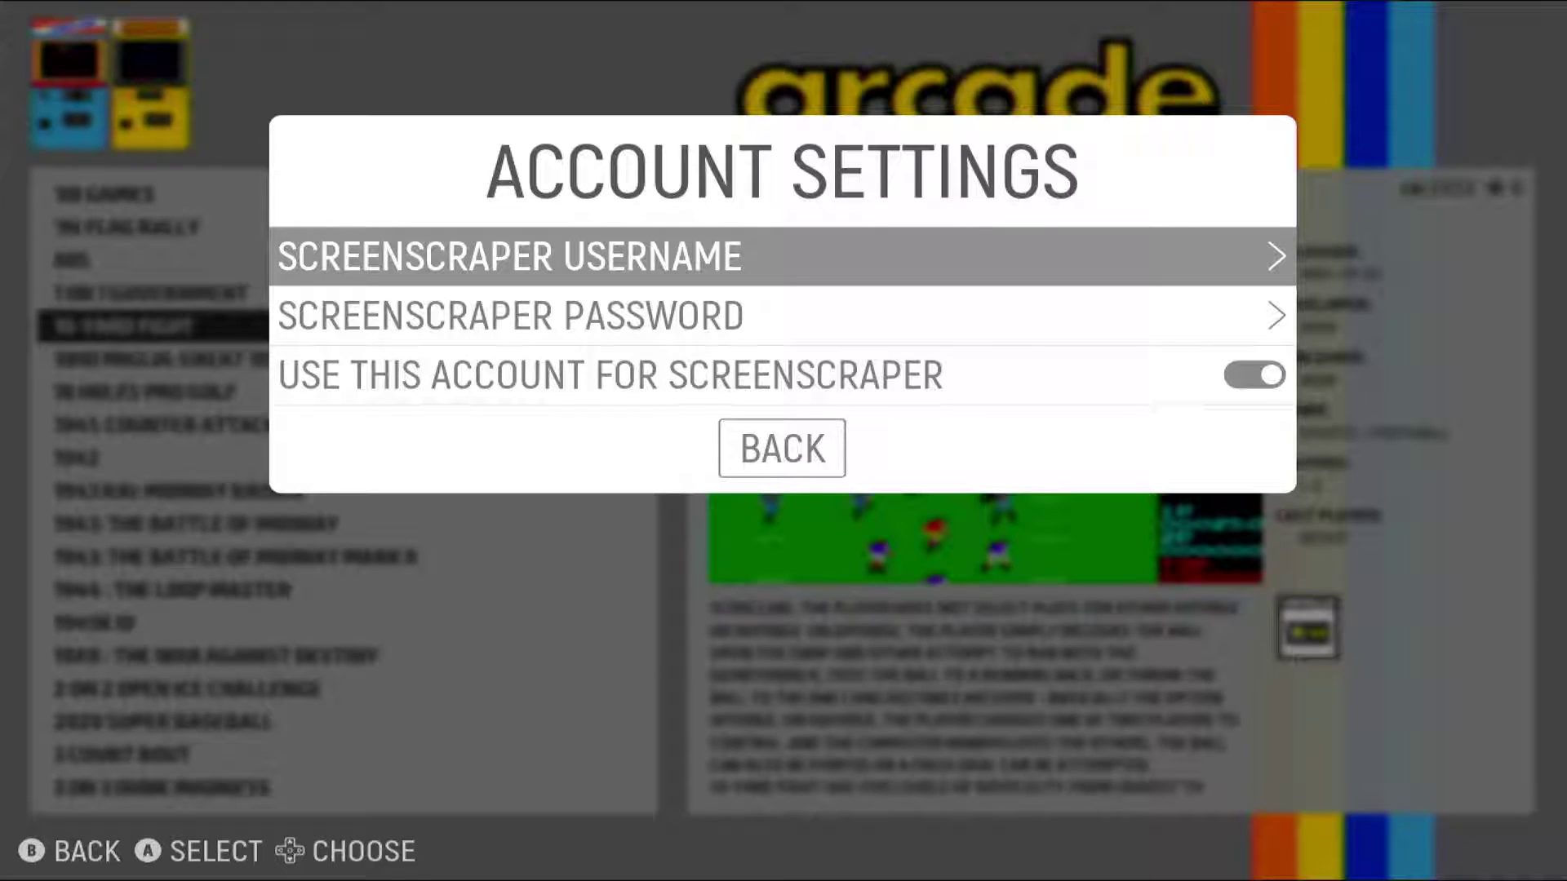
{"action": "key", "text": "Down"}
{"action": "key", "text": "Down"}
{"action": "key", "text": "Down"}
{"action": "key", "text": "Return"}
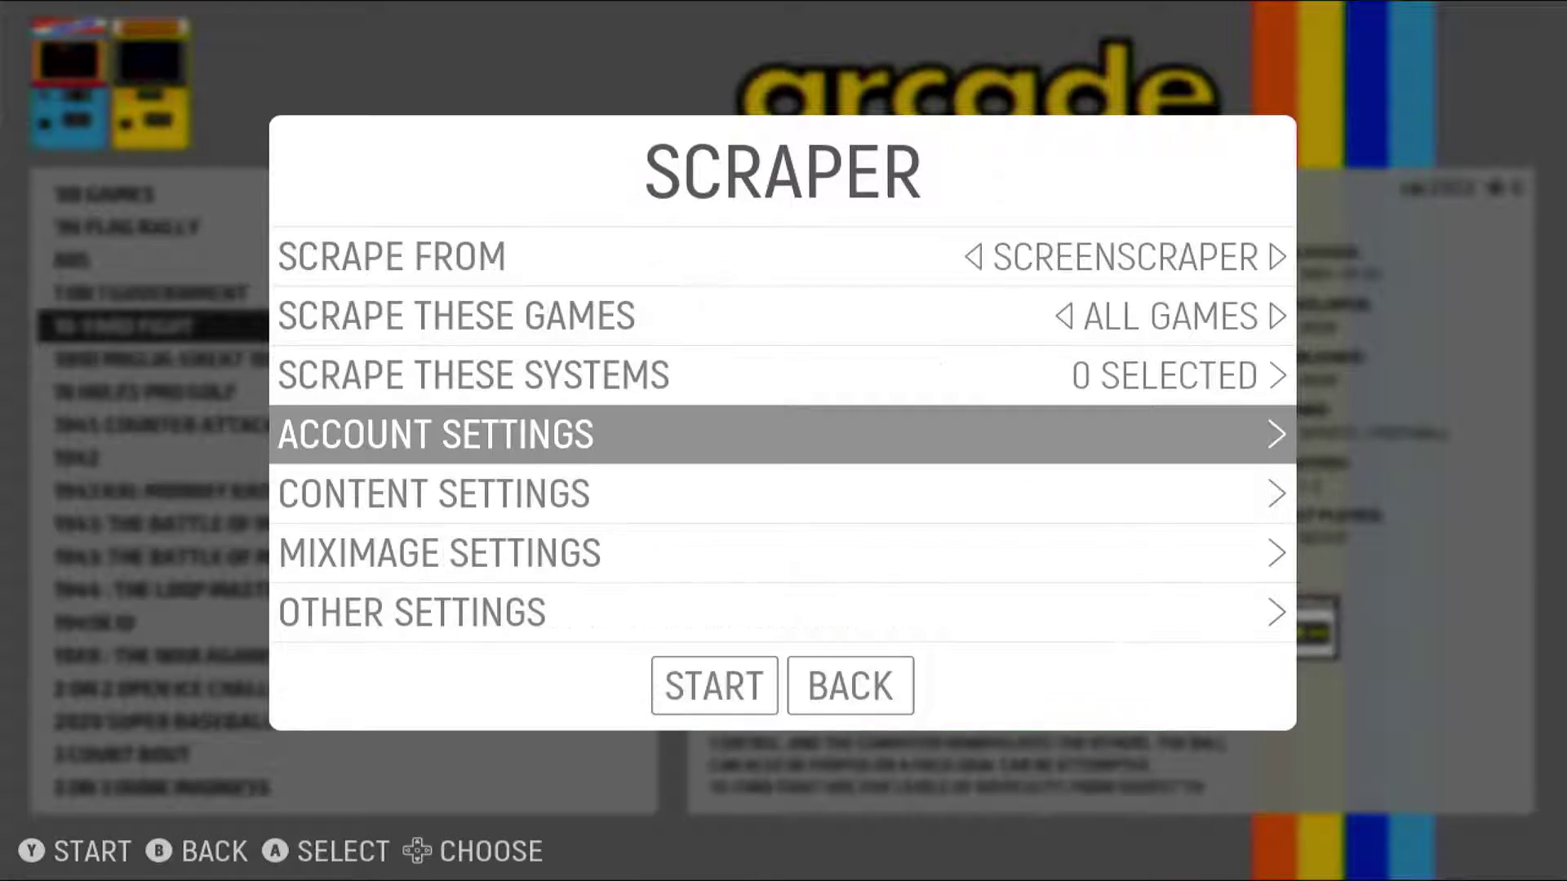
Review the scraper's choices for which games to scrape, from all games to folders only, and go back.
{"action": "key", "text": "Up"}
{"action": "key", "text": "Up"}
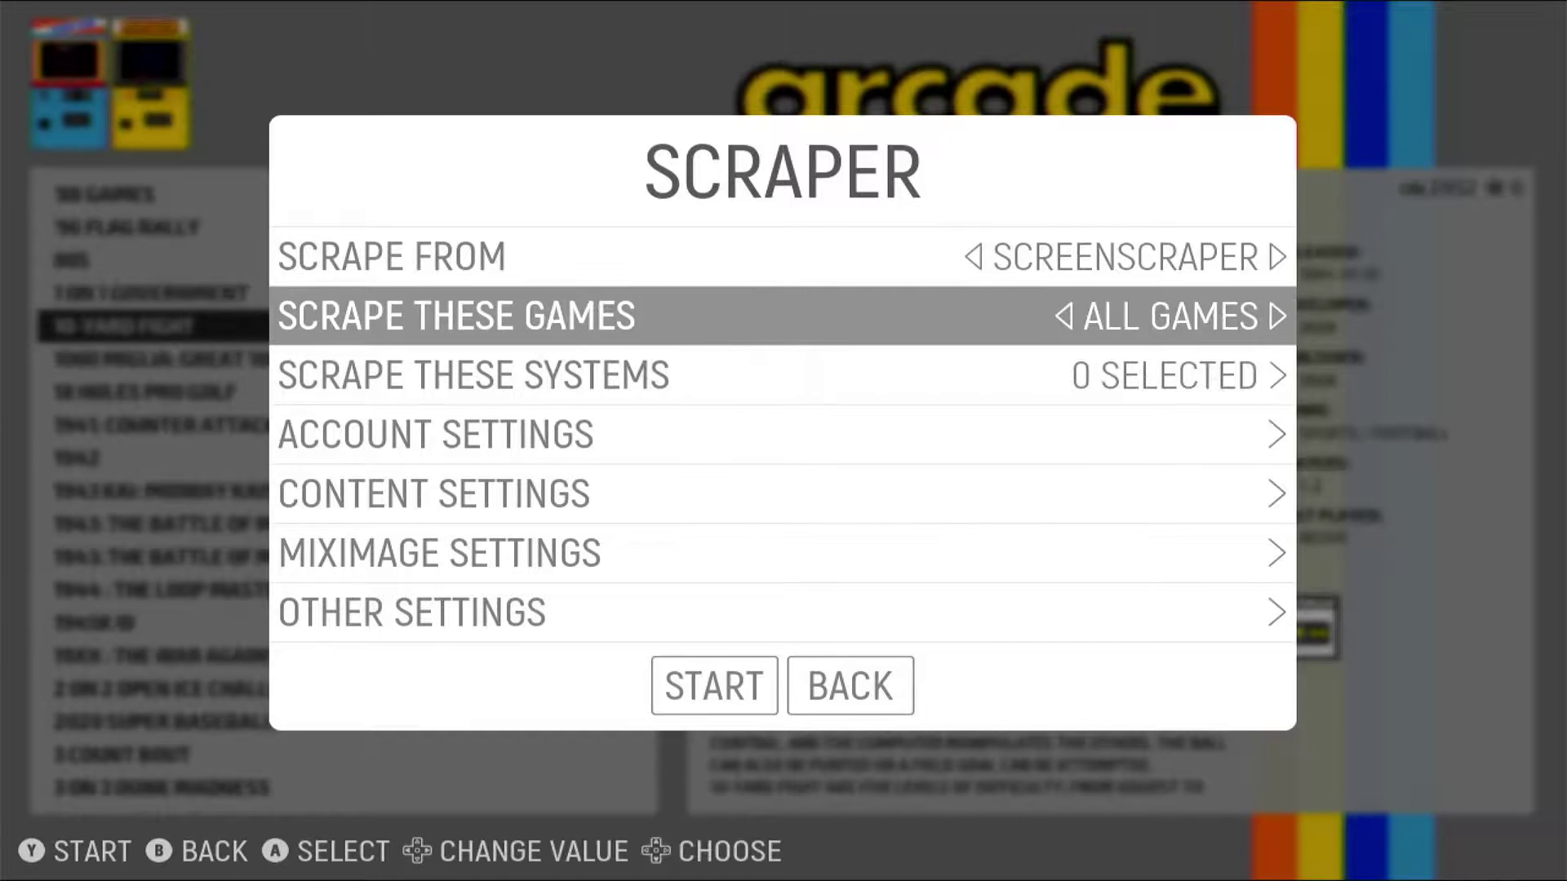
{"action": "key", "text": "Return"}
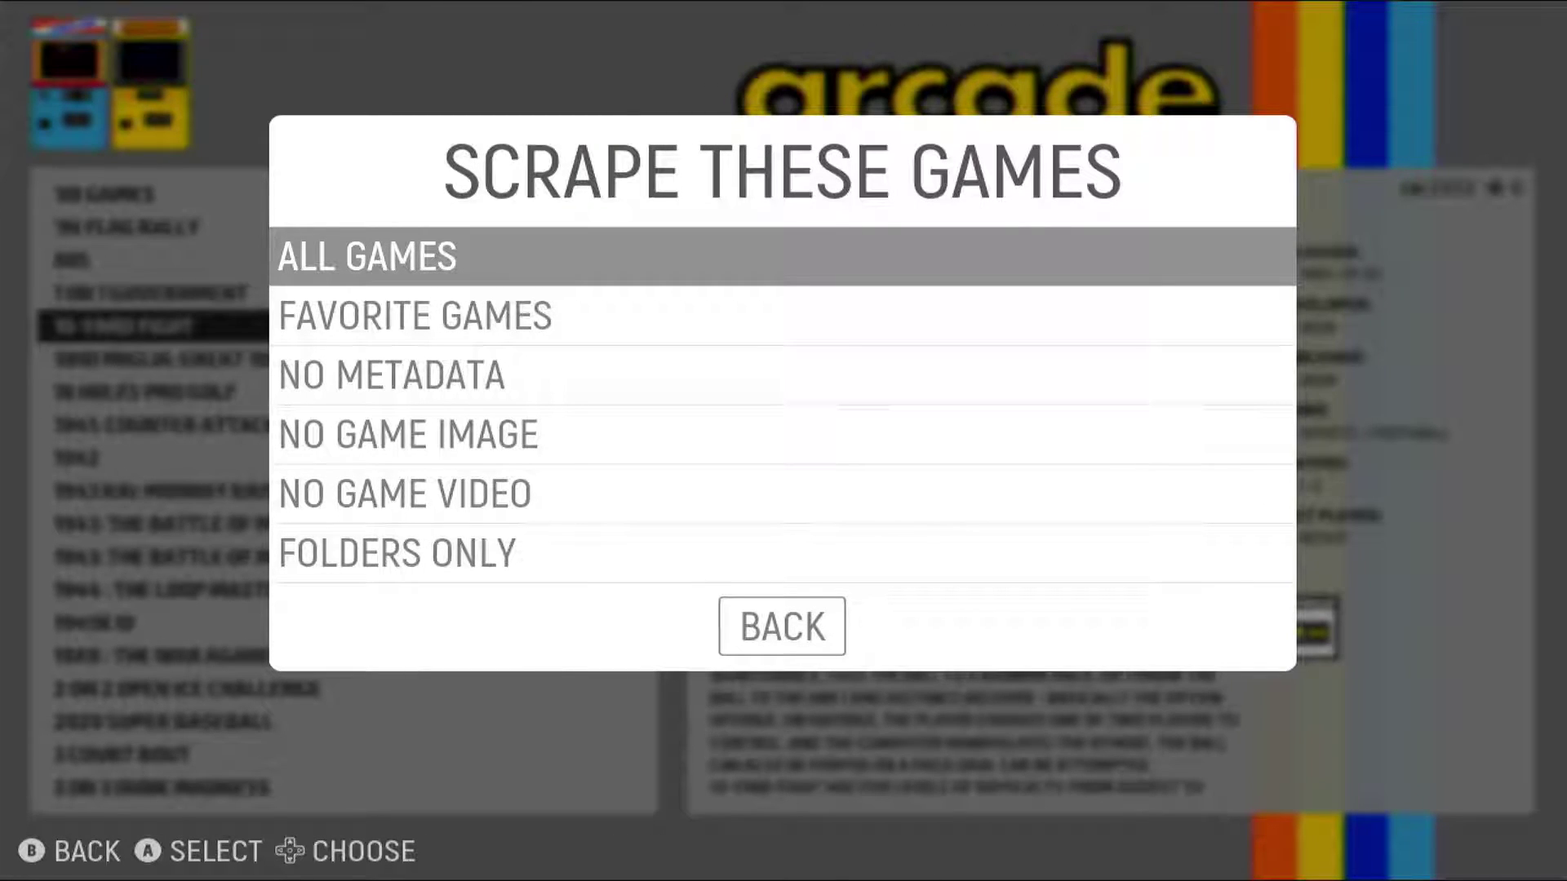
{"action": "key", "text": "Down"}
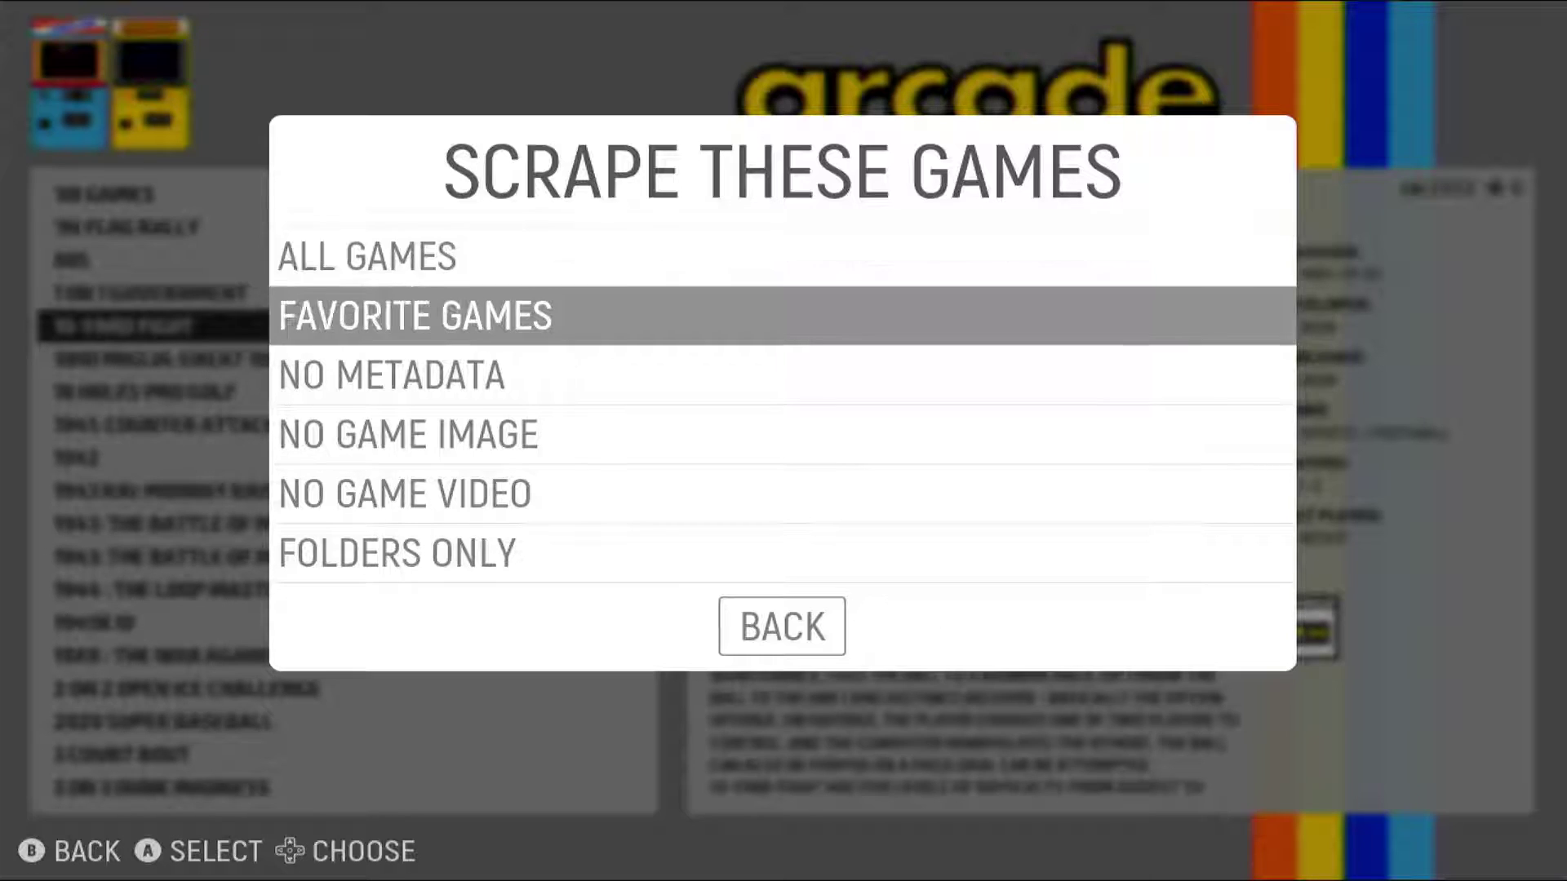
{"action": "key", "text": "Down"}
{"action": "key", "text": "Down"}
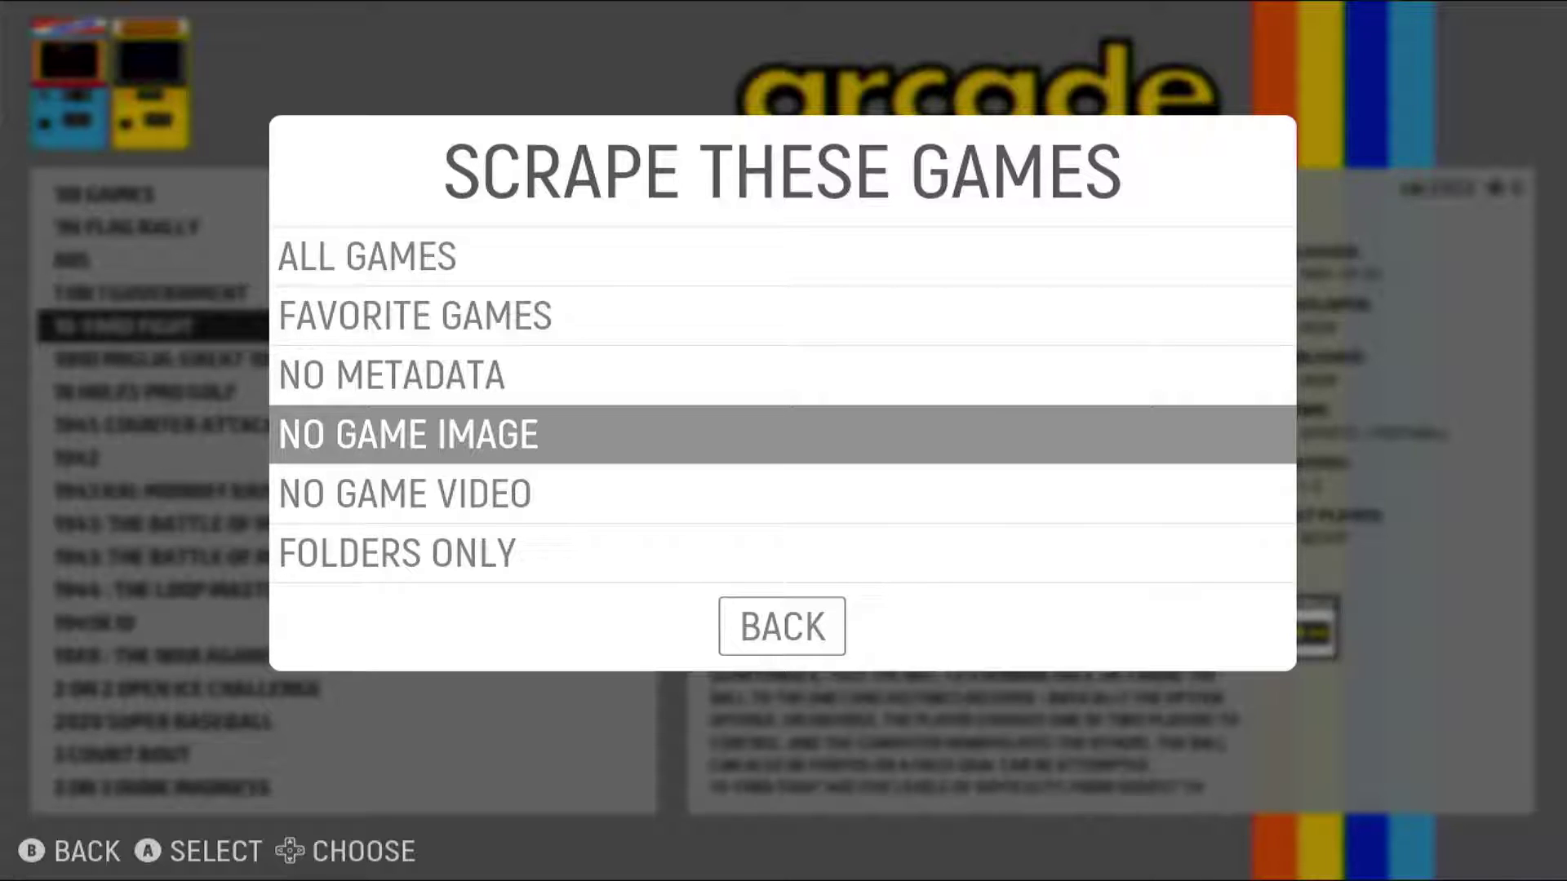
{"action": "key", "text": "Down"}
{"action": "key", "text": "Down"}
{"action": "key", "text": "Down"}
{"action": "key", "text": "Return"}
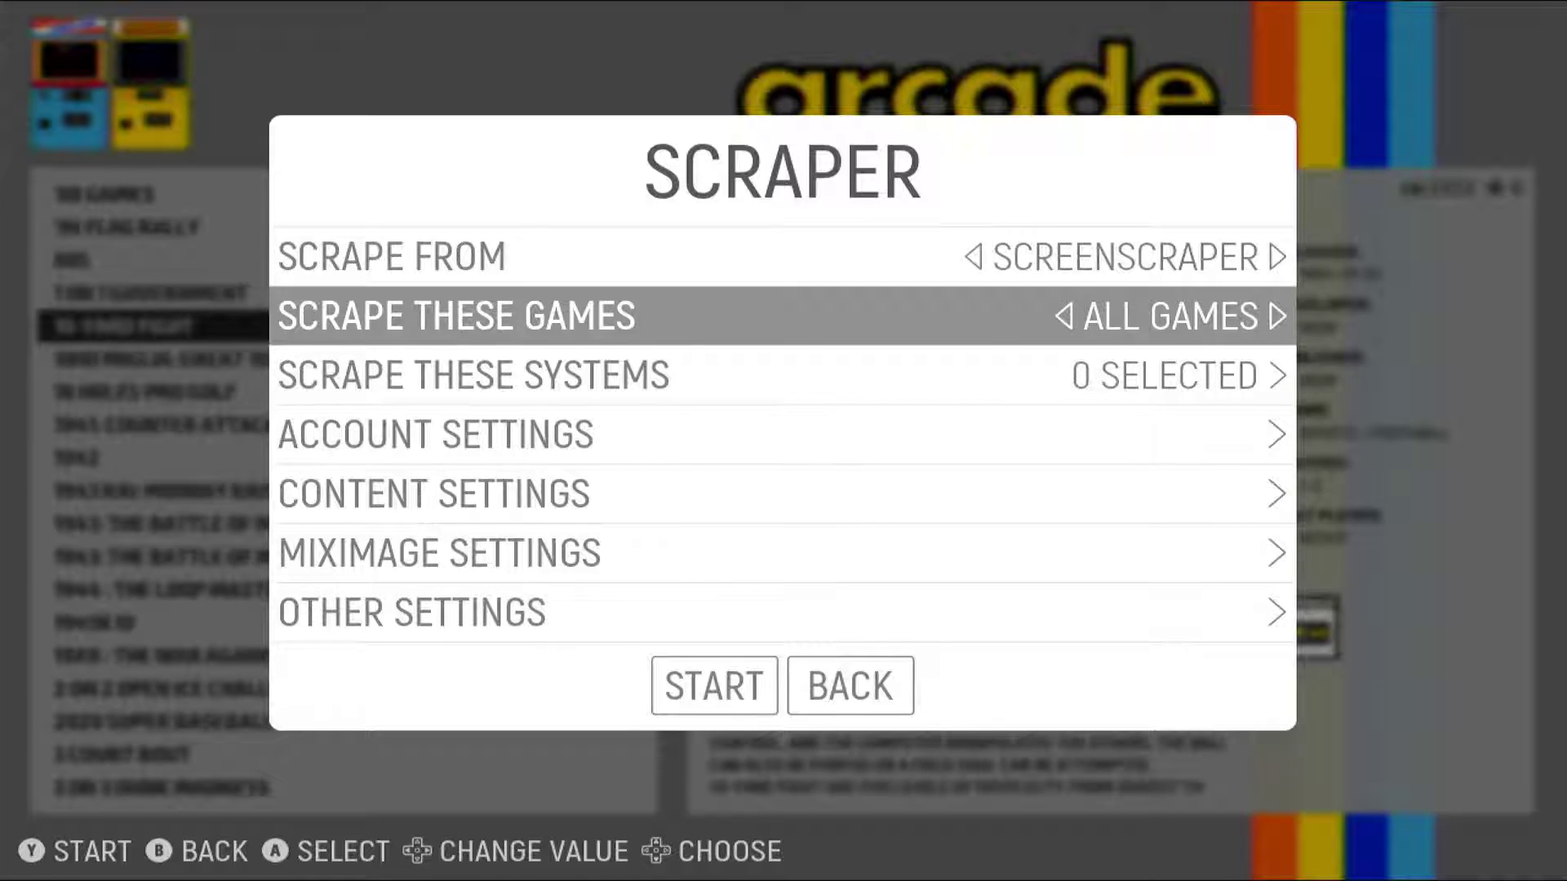
Leave the scraper settings and return to the main menu without starting a scrape.
{"action": "key", "text": "Down"}
{"action": "key", "text": "Down"}
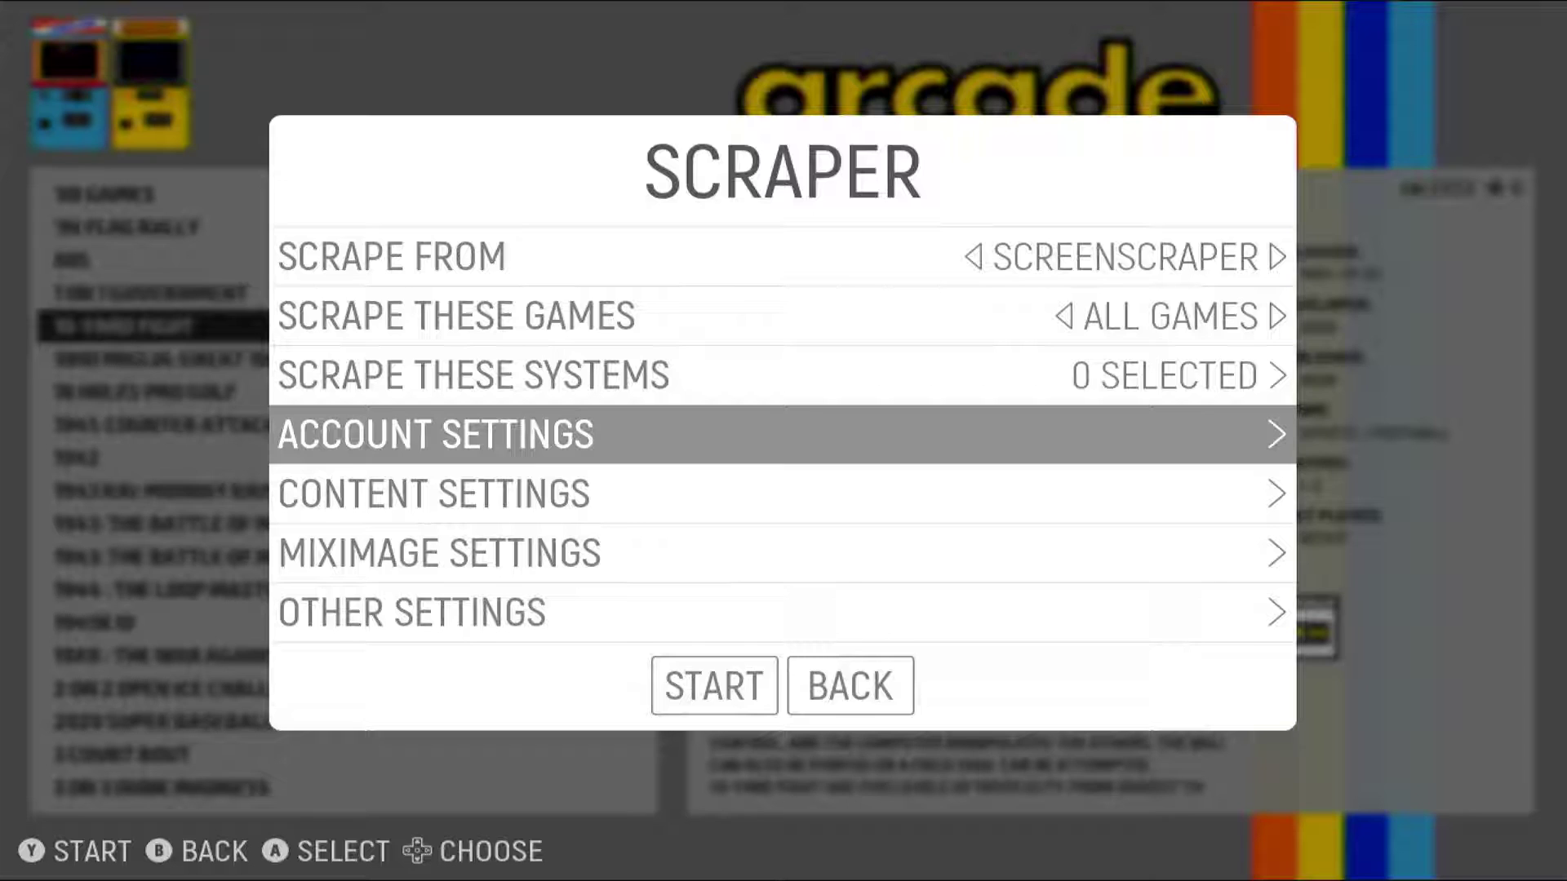
{"action": "key", "text": "Down"}
{"action": "key", "text": "Down"}
{"action": "key", "text": "Down"}
{"action": "key", "text": "Down"}
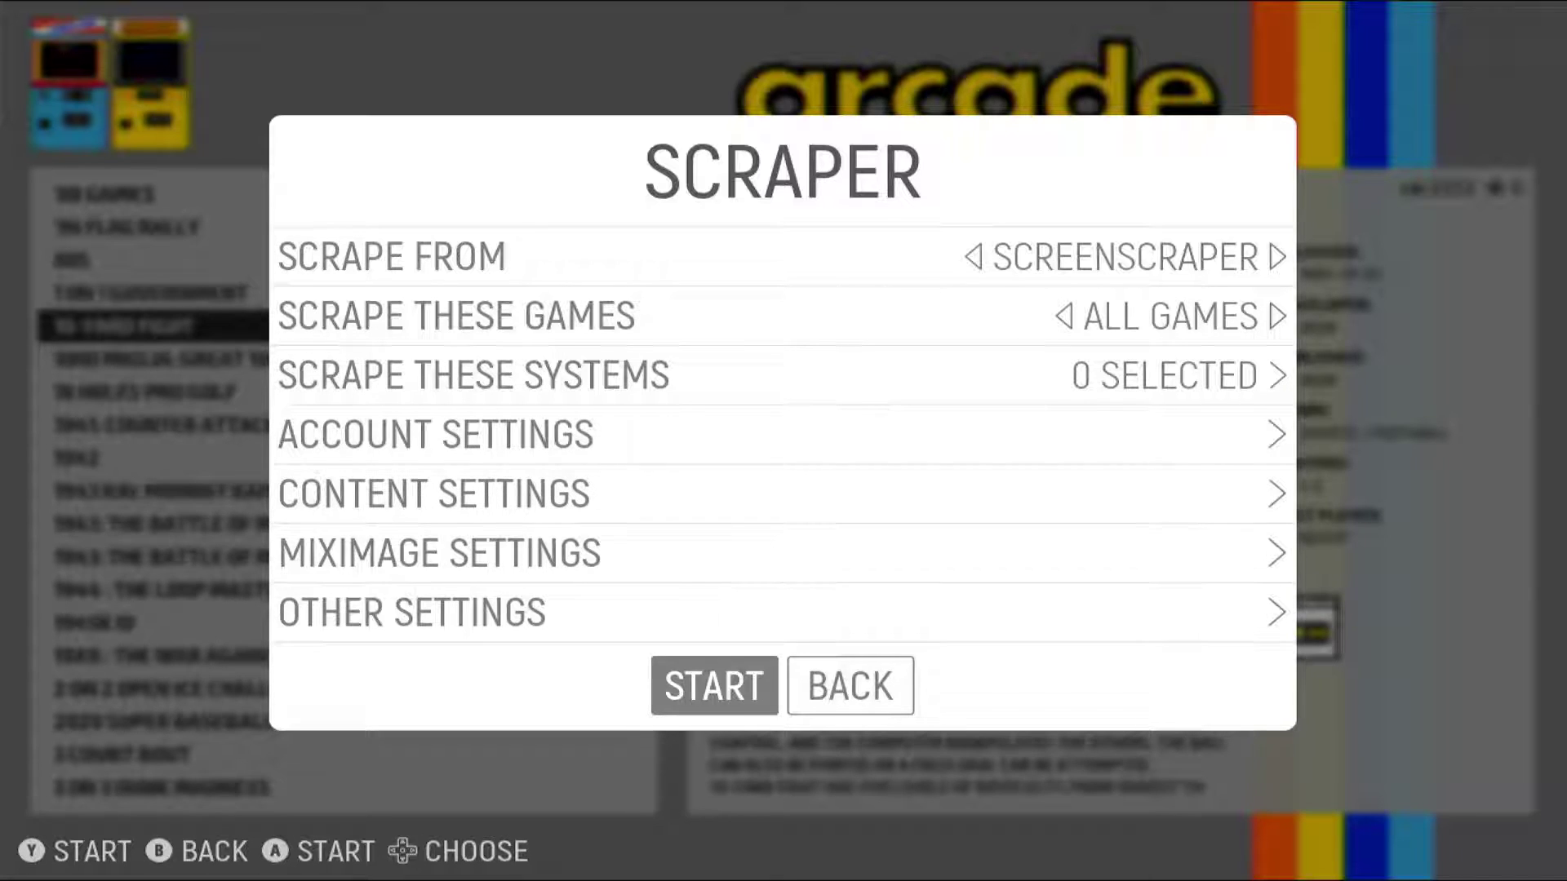
{"action": "key", "text": "Right"}
{"action": "key", "text": "Return"}
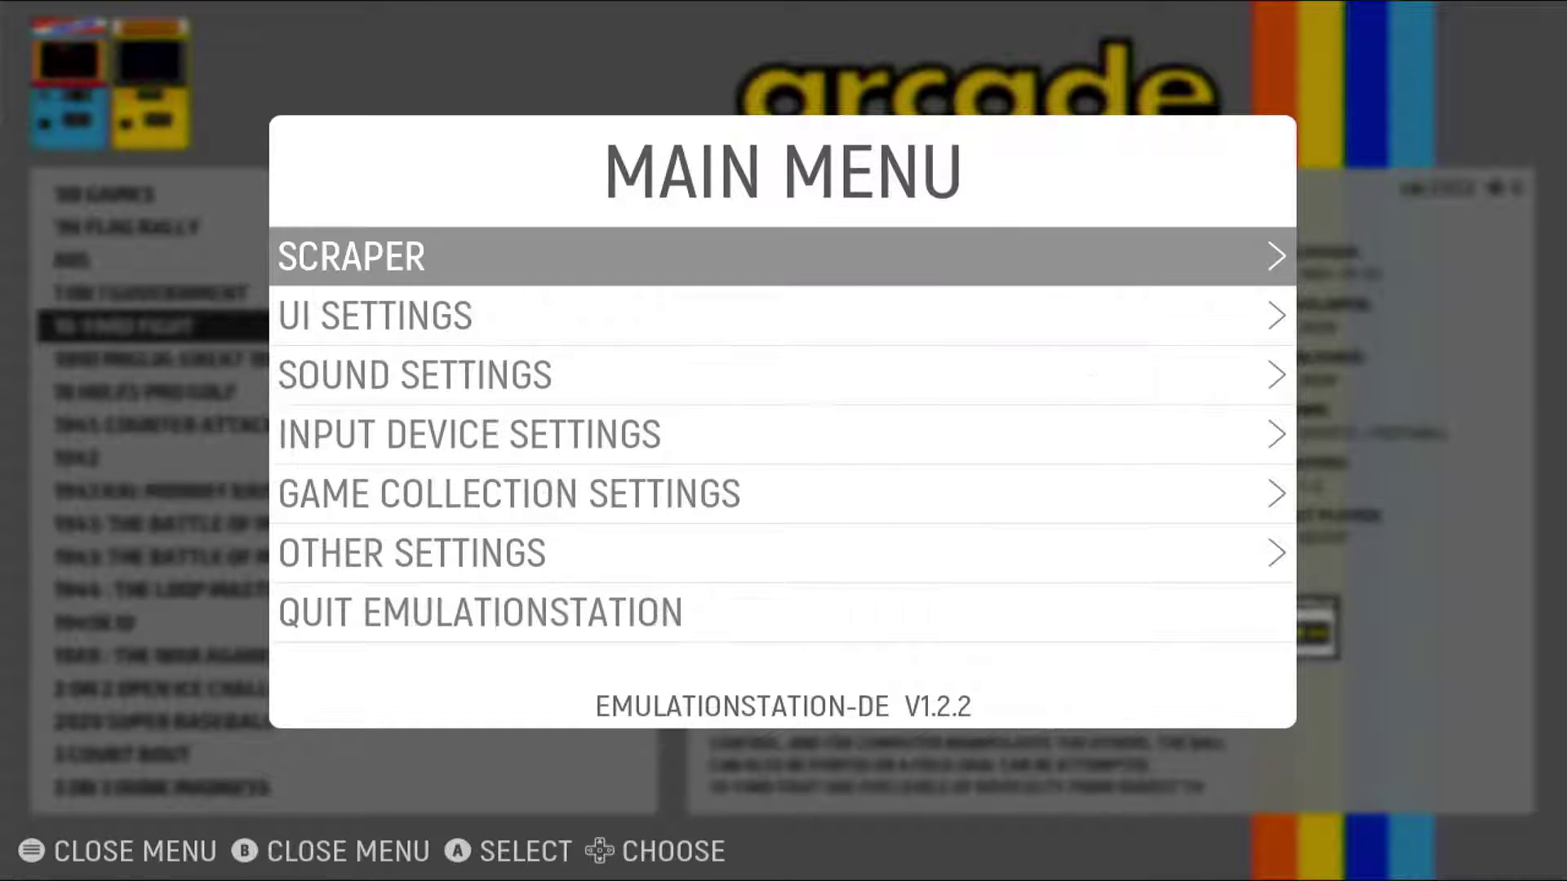
Quit EmulationStation and confirm the exit.
{"action": "key", "text": "Down"}
{"action": "key", "text": "Down"}
{"action": "key", "text": "Down"}
{"action": "key", "text": "Down"}
{"action": "key", "text": "Down"}
{"action": "key", "text": "Down"}
{"action": "key", "text": "Return"}
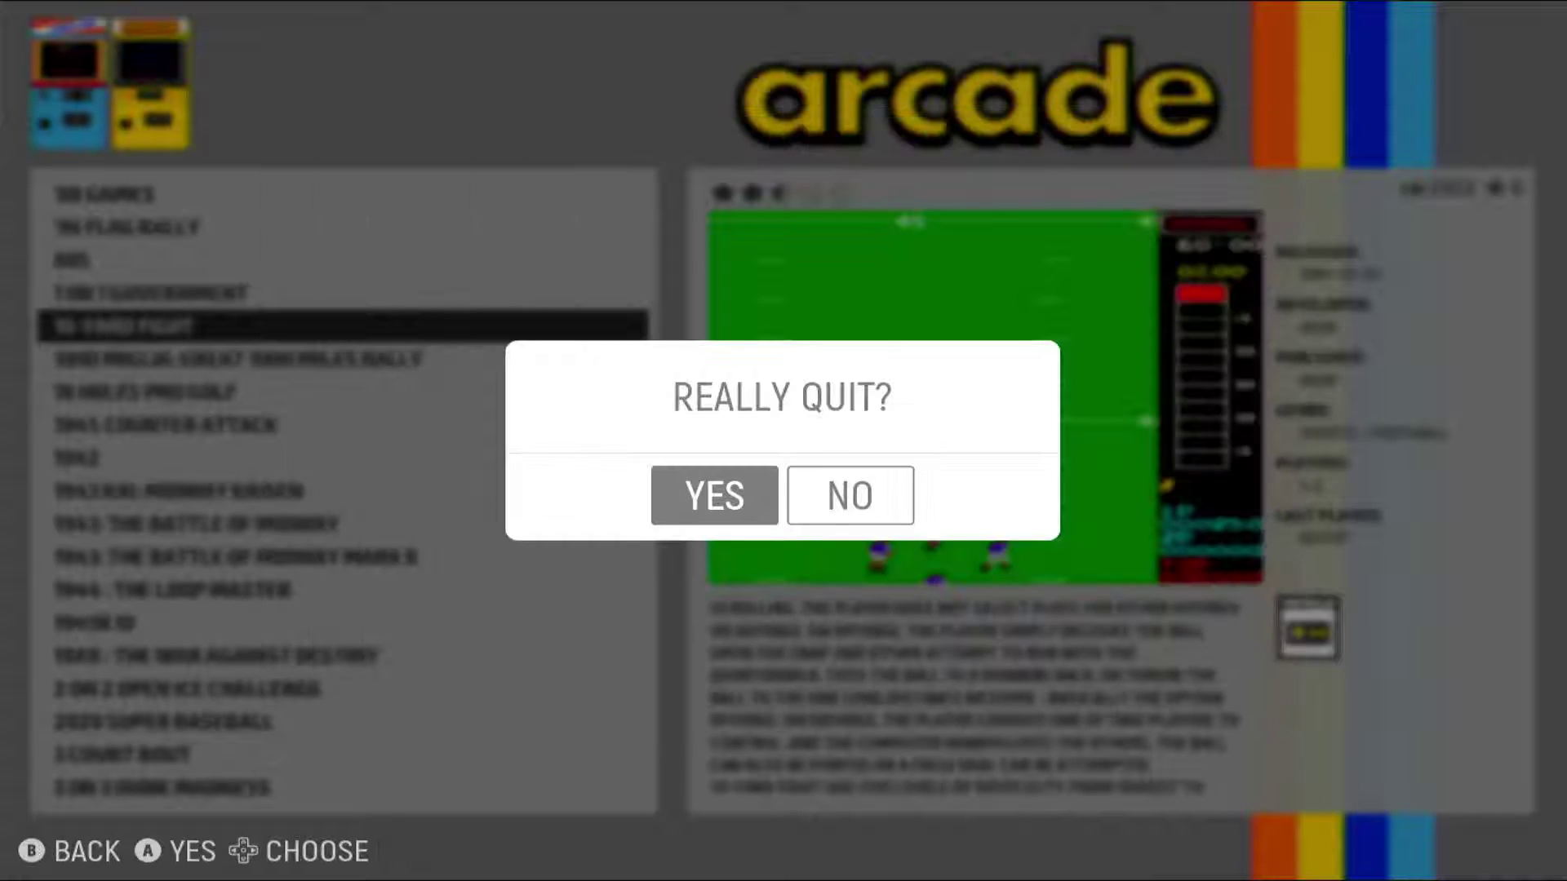
{"action": "key", "text": "Return"}
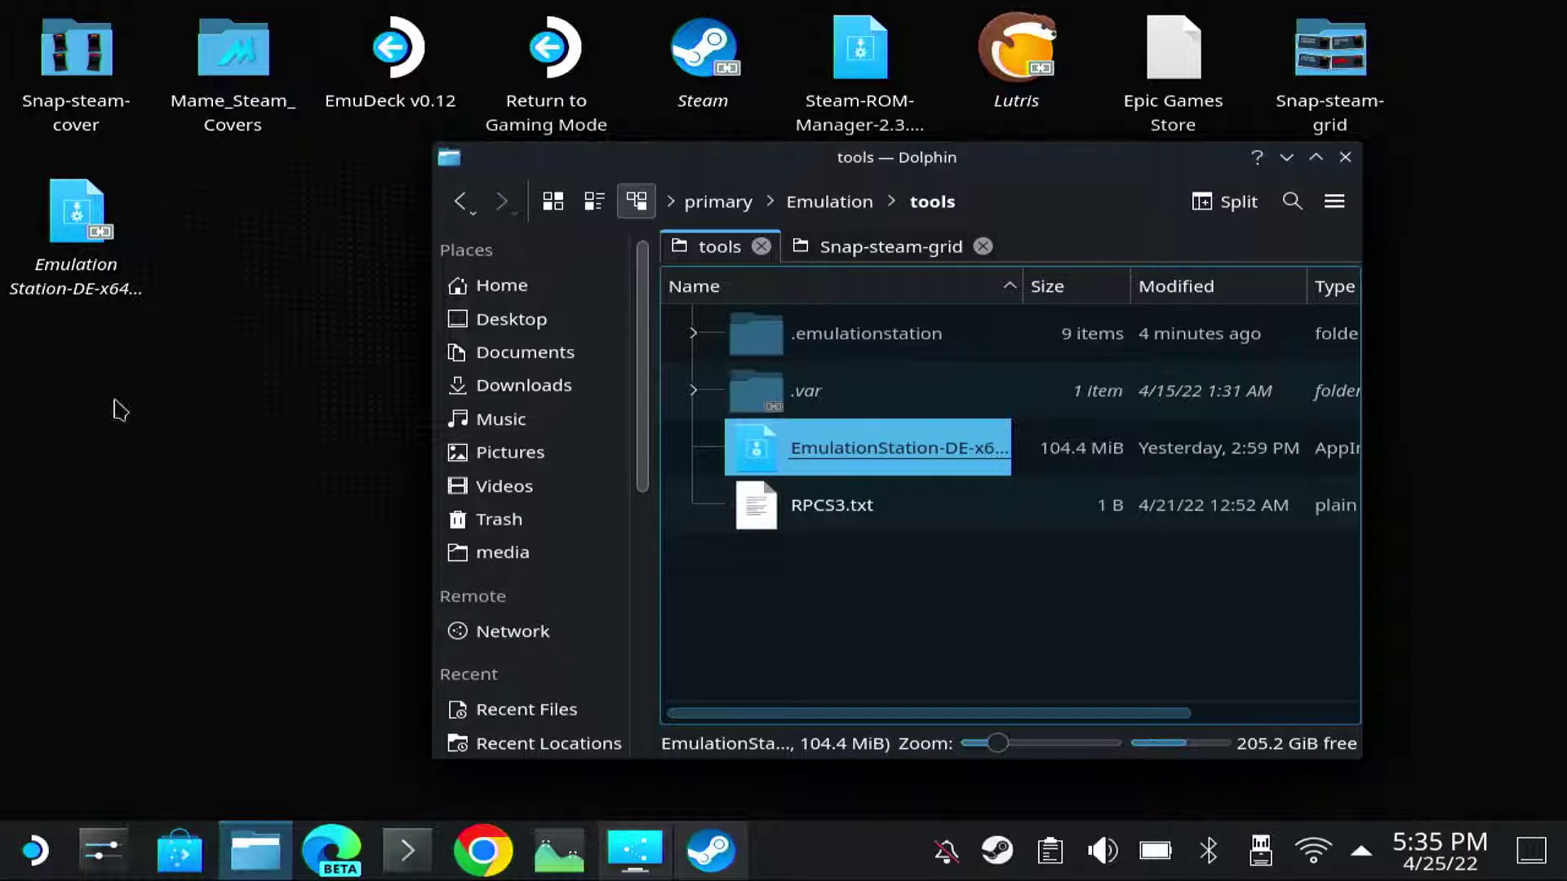
In the Home folder, open .emulationstation/downloaded_media/atarilynx/3dboxes in the file manager.
{"action": "left_click", "coordinate": [501, 298]}
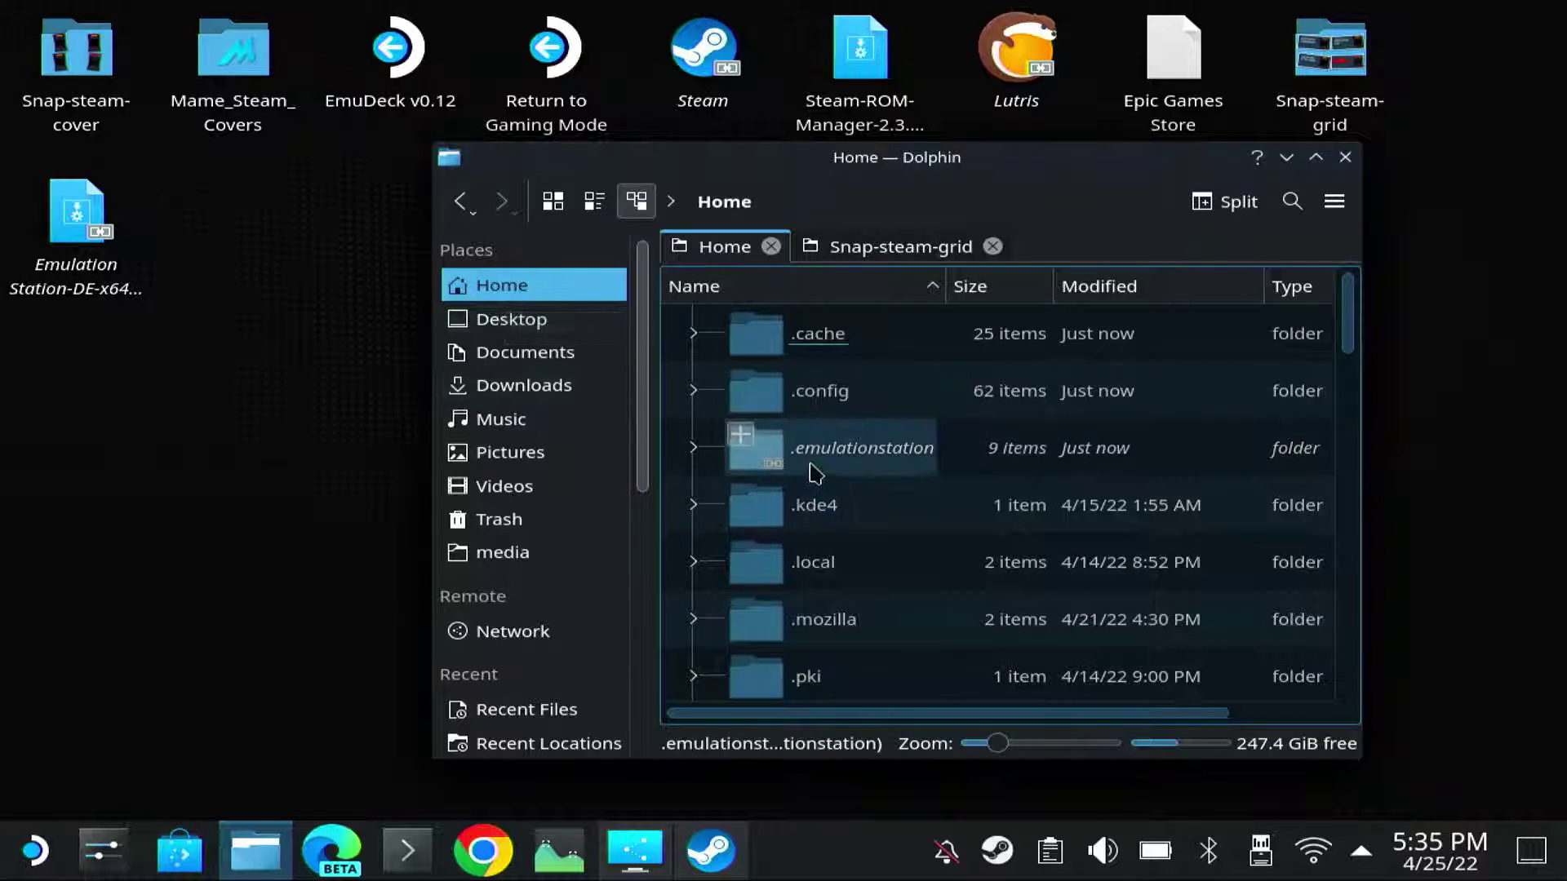
{"action": "left_click", "coordinate": [816, 472]}
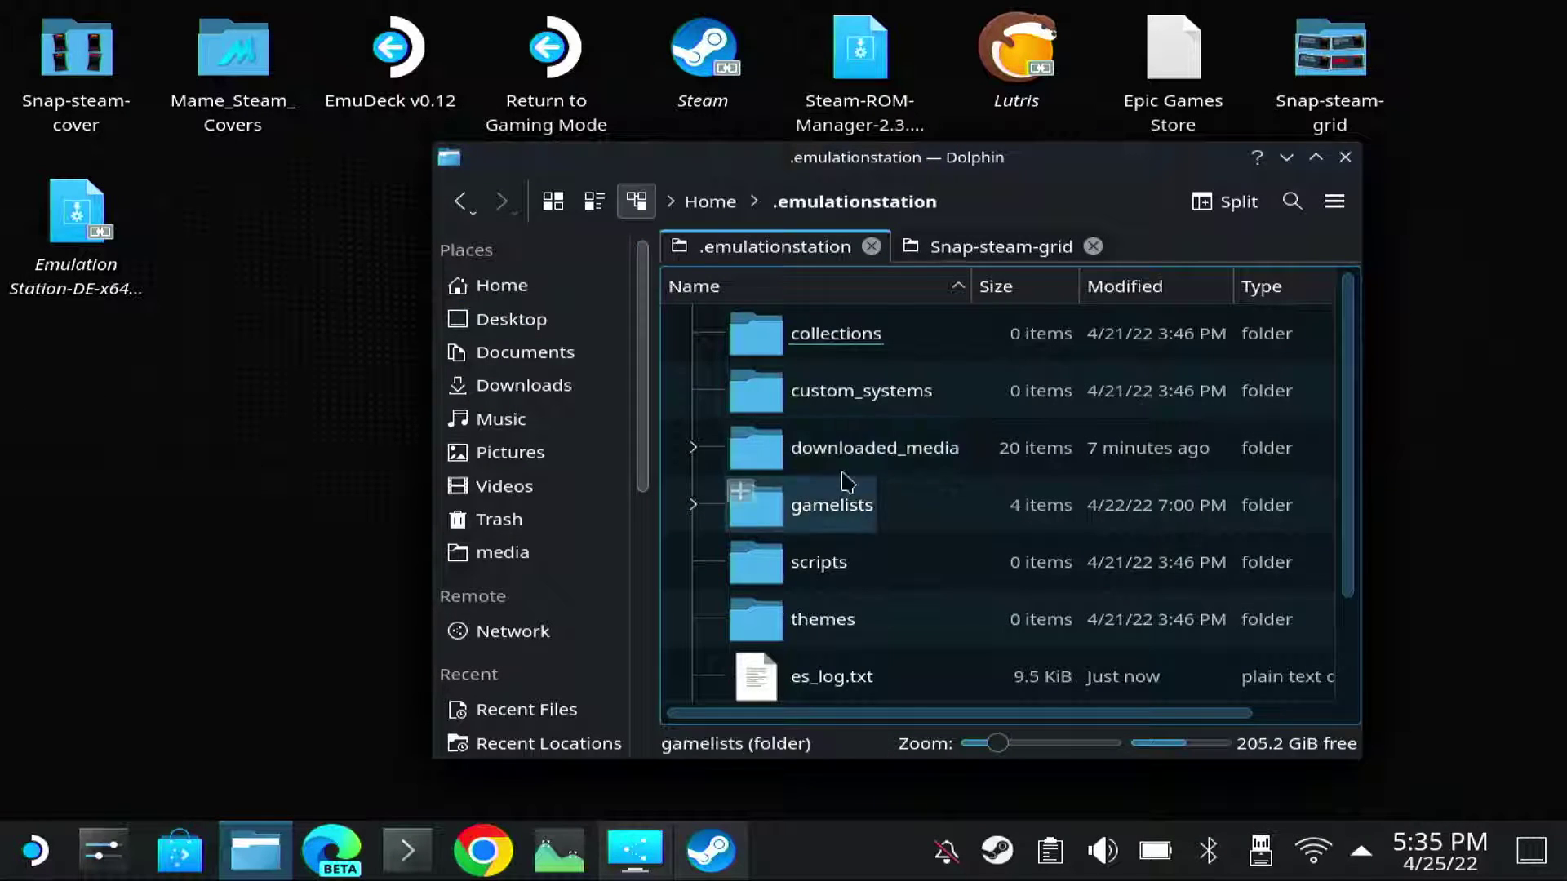
{"action": "left_click", "coordinate": [841, 465]}
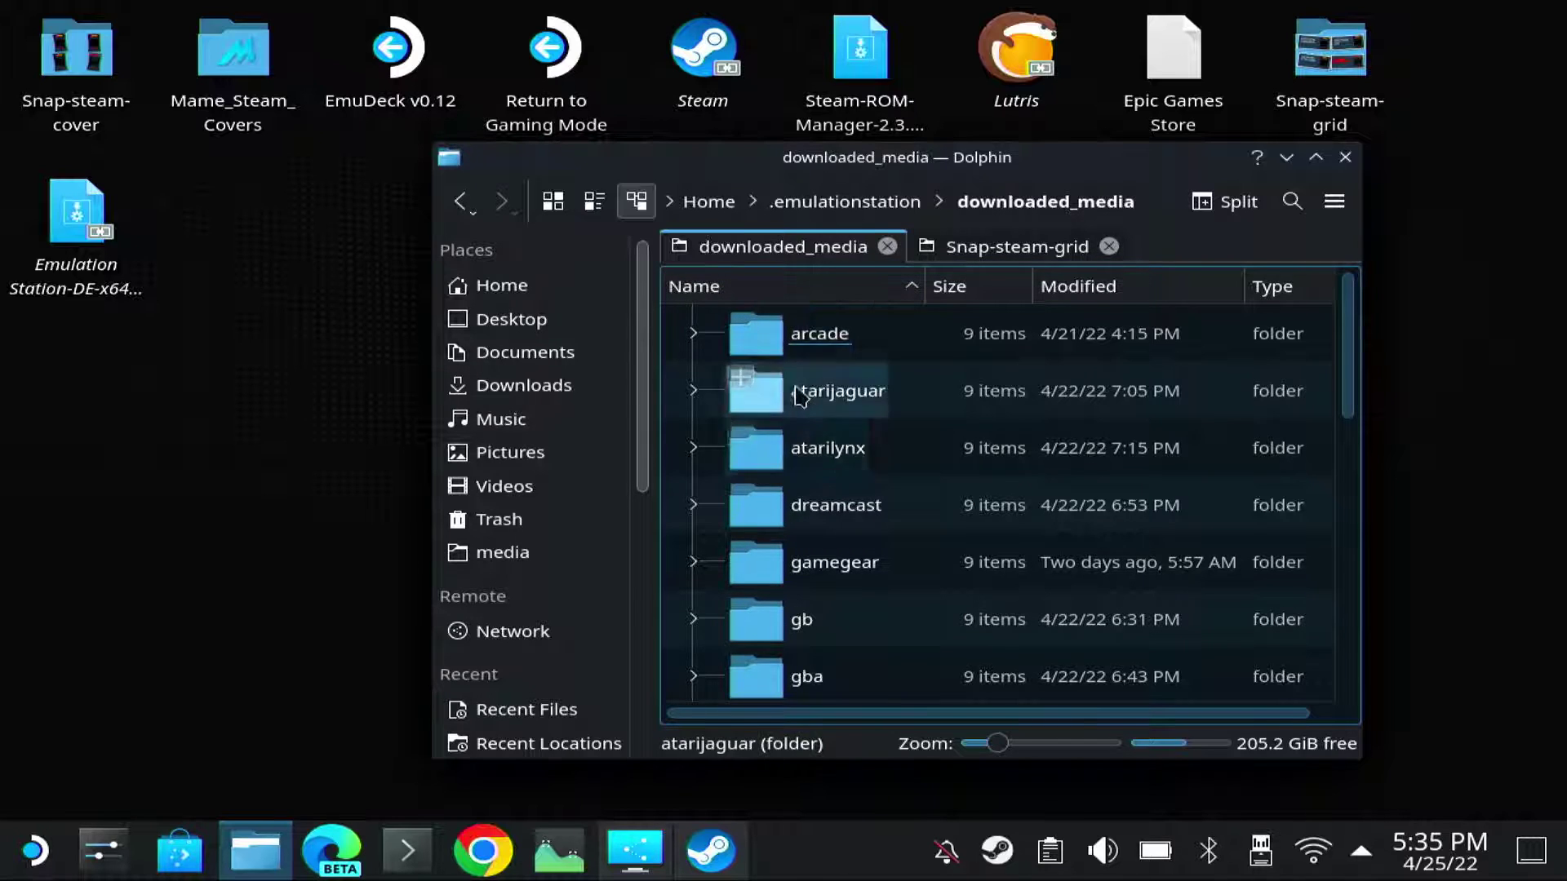
{"action": "left_click", "coordinate": [805, 451]}
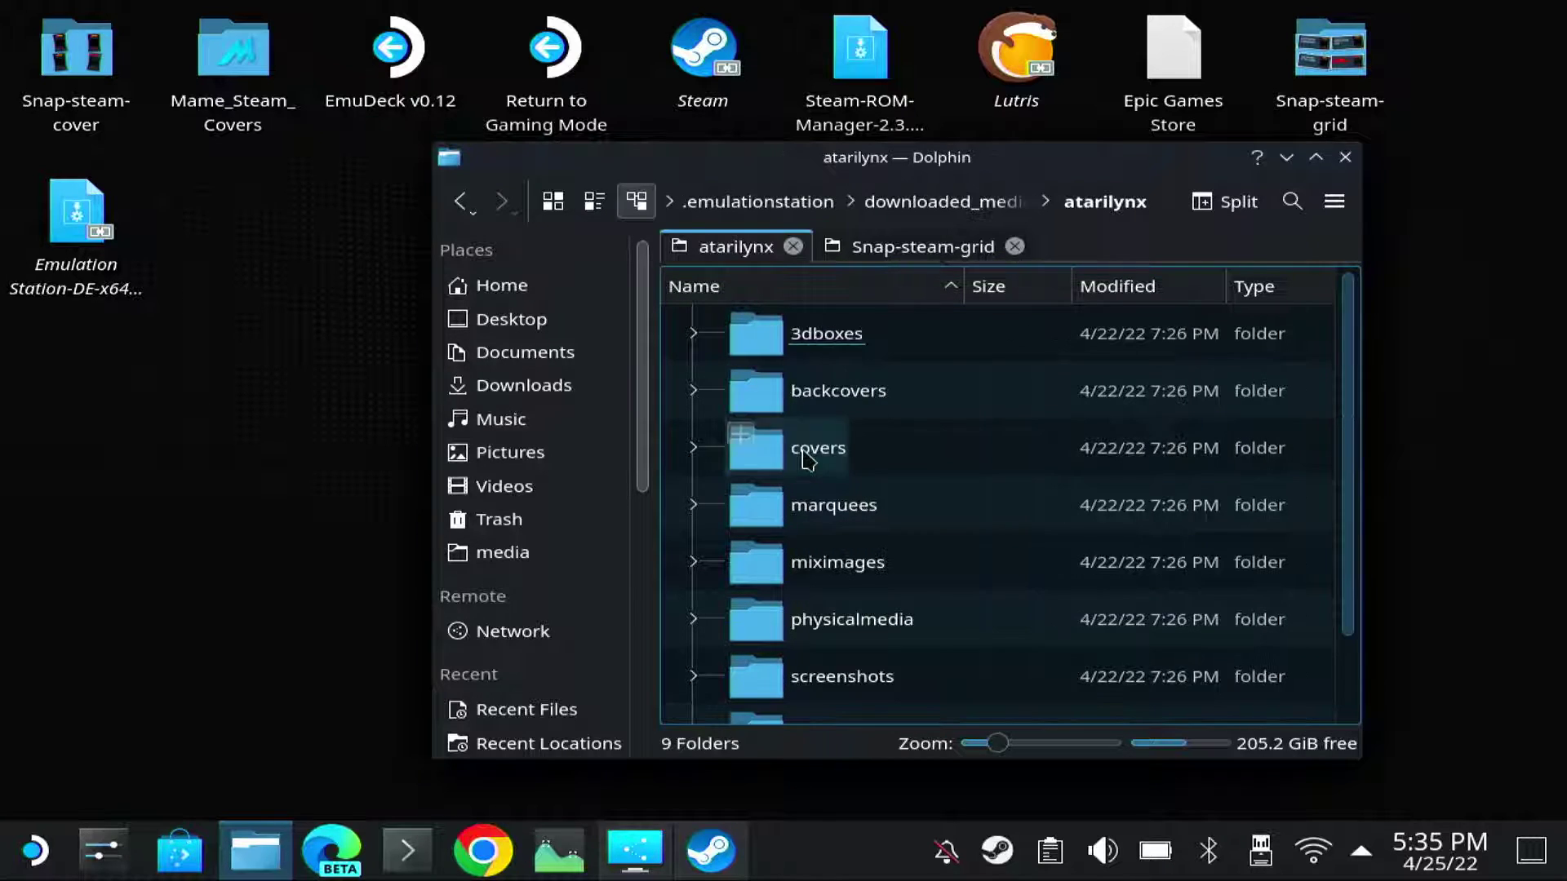
{"action": "left_click", "coordinate": [815, 359]}
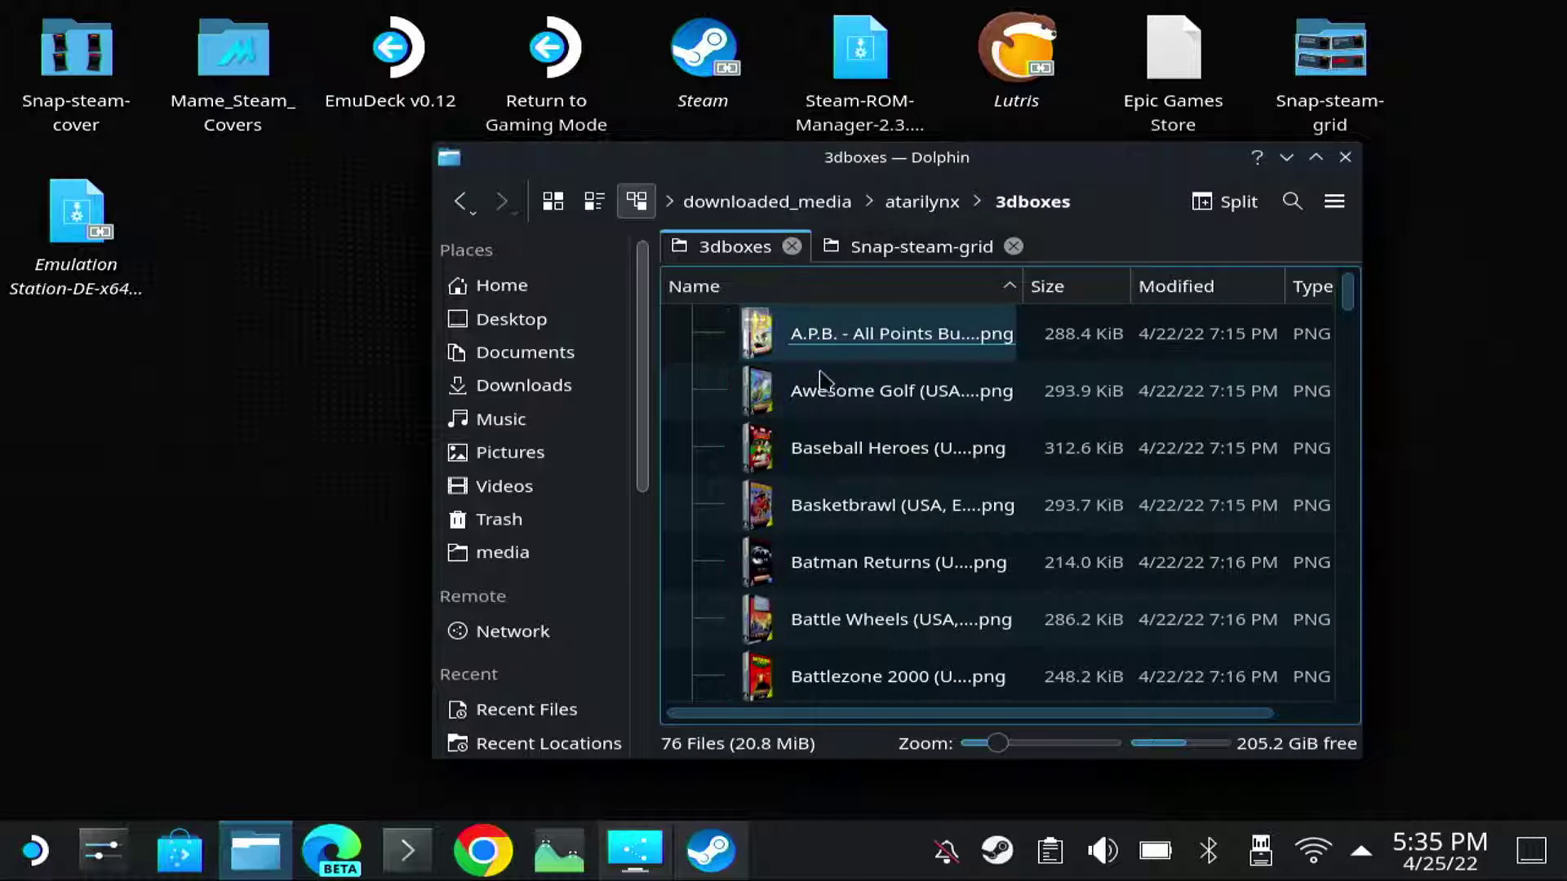
Look into the atarilynx backcovers and covers folders, and close the file manager.
{"action": "key", "text": "BackSpace"}
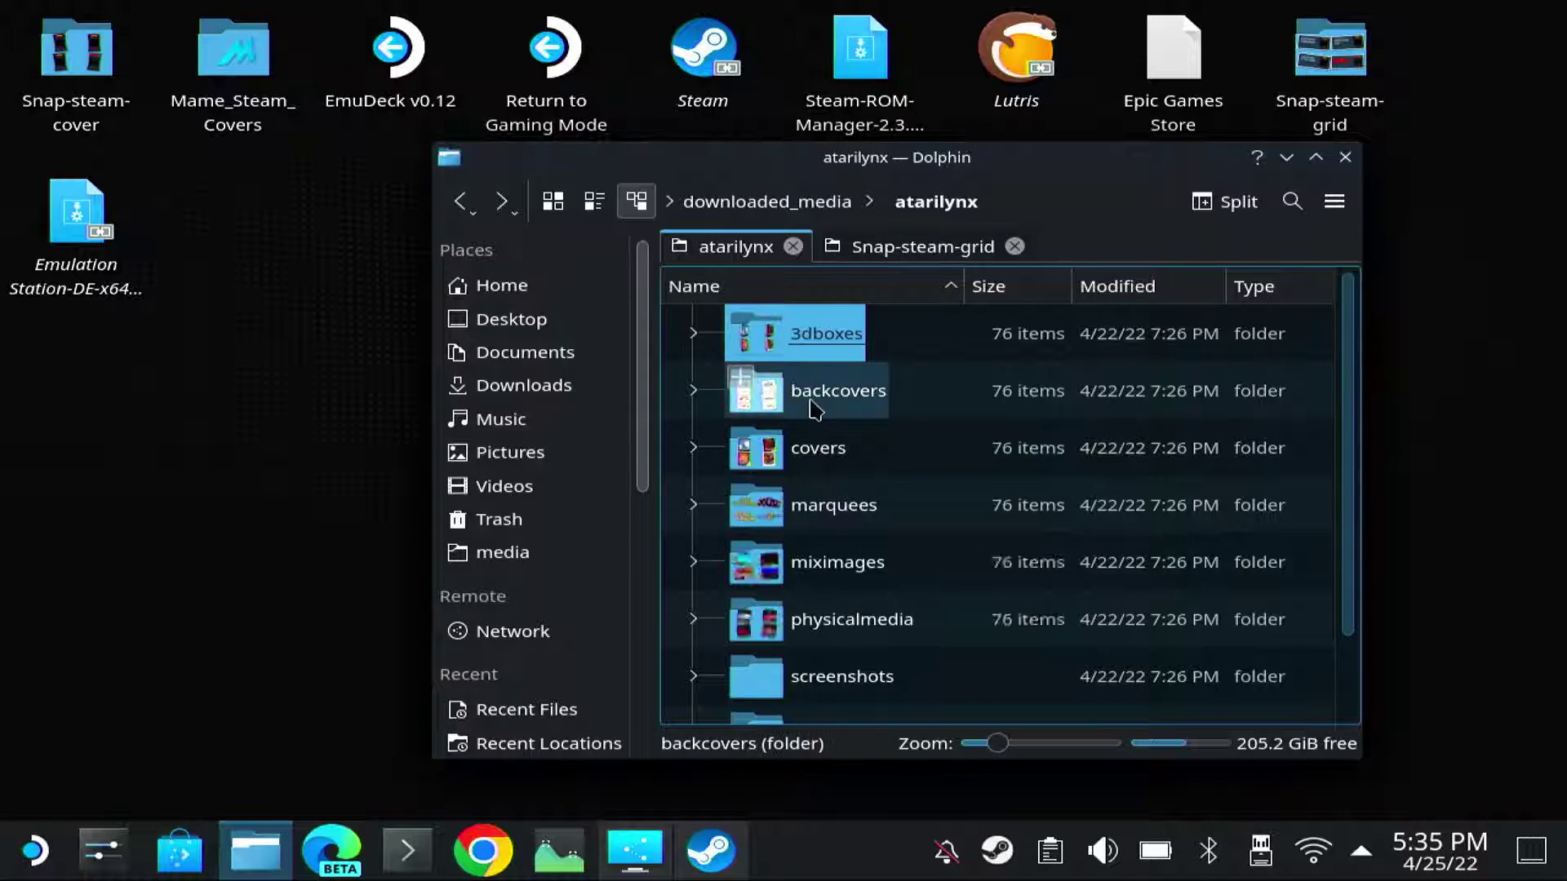
{"action": "left_click", "coordinate": [812, 409]}
{"action": "key", "text": "BackSpace"}
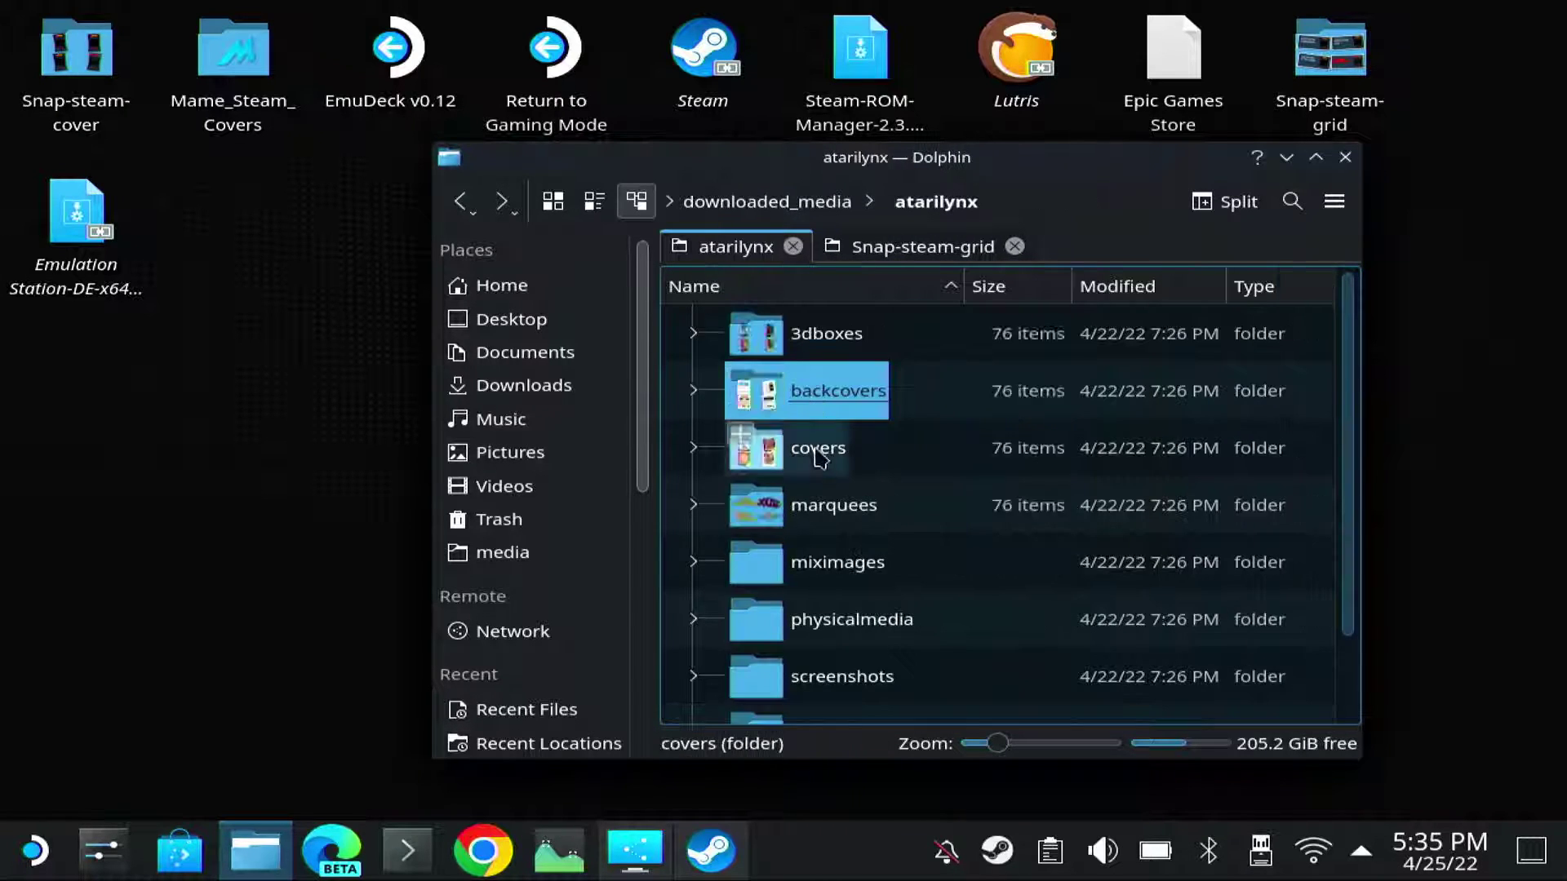
{"action": "left_click", "coordinate": [819, 453]}
{"action": "key", "text": "BackSpace"}
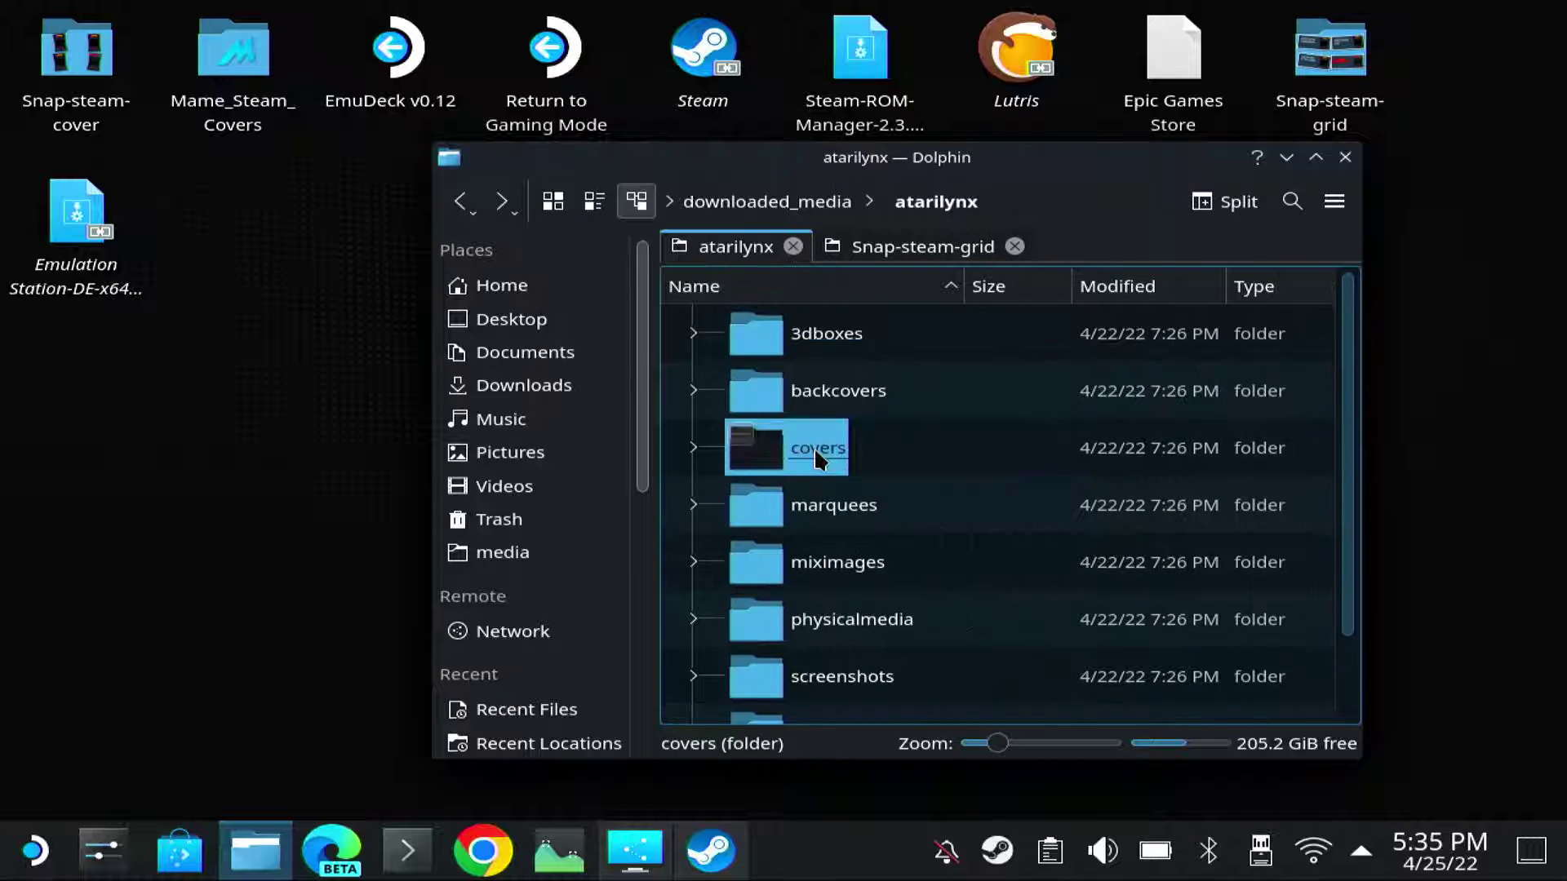
{"action": "left_click", "coordinate": [1345, 157]}
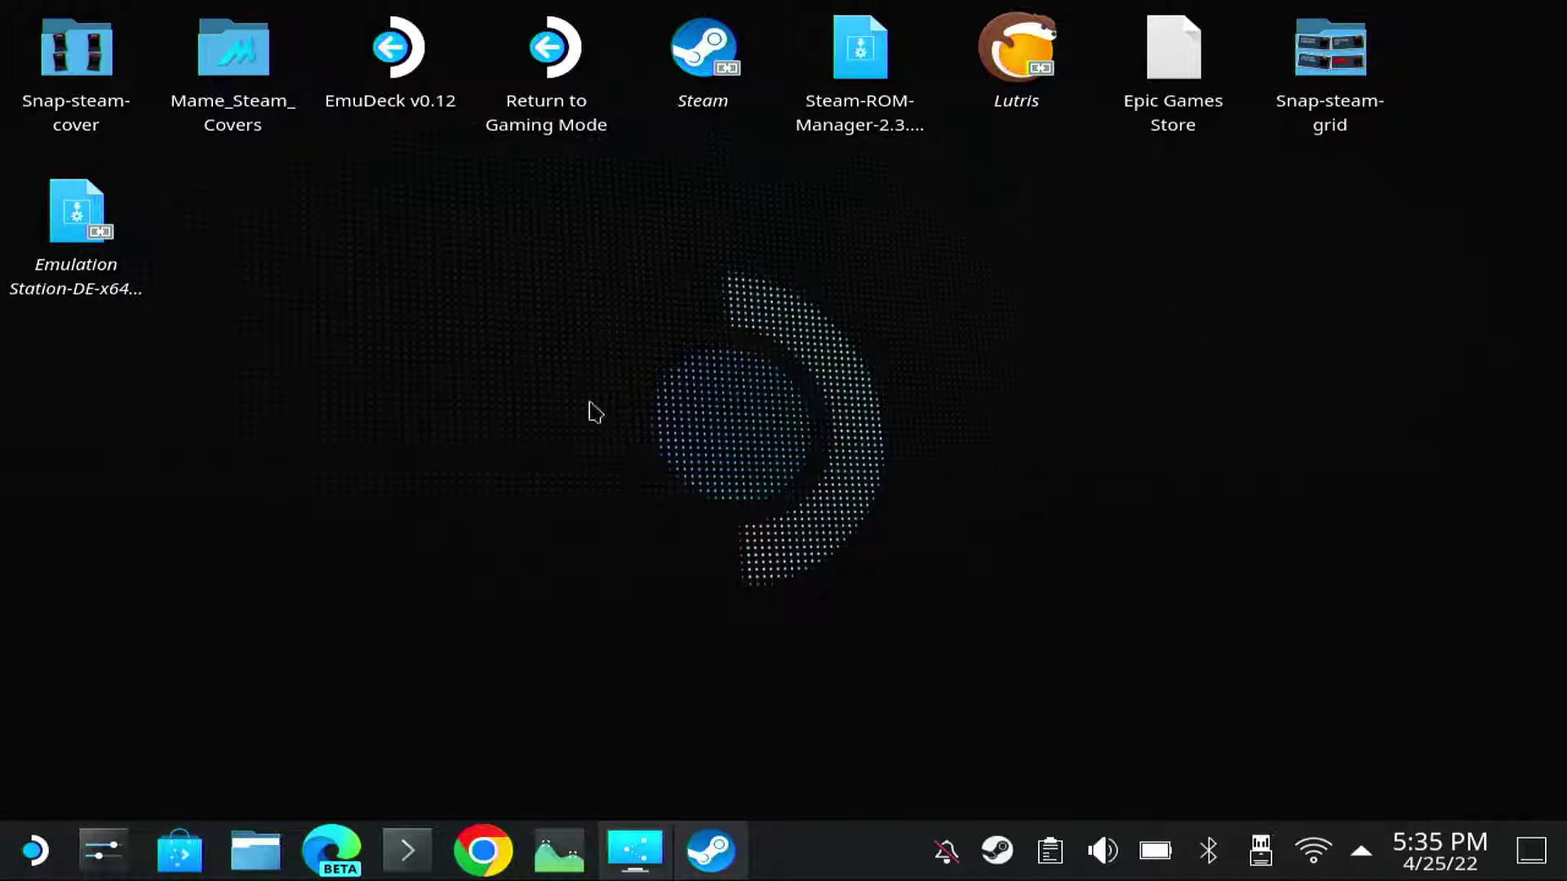
Open Steam ROM Manager from the desktop and enable the Atari Lynx - Retroarch - Beetle Handy parser.
{"action": "double_click", "coordinate": [863, 66]}
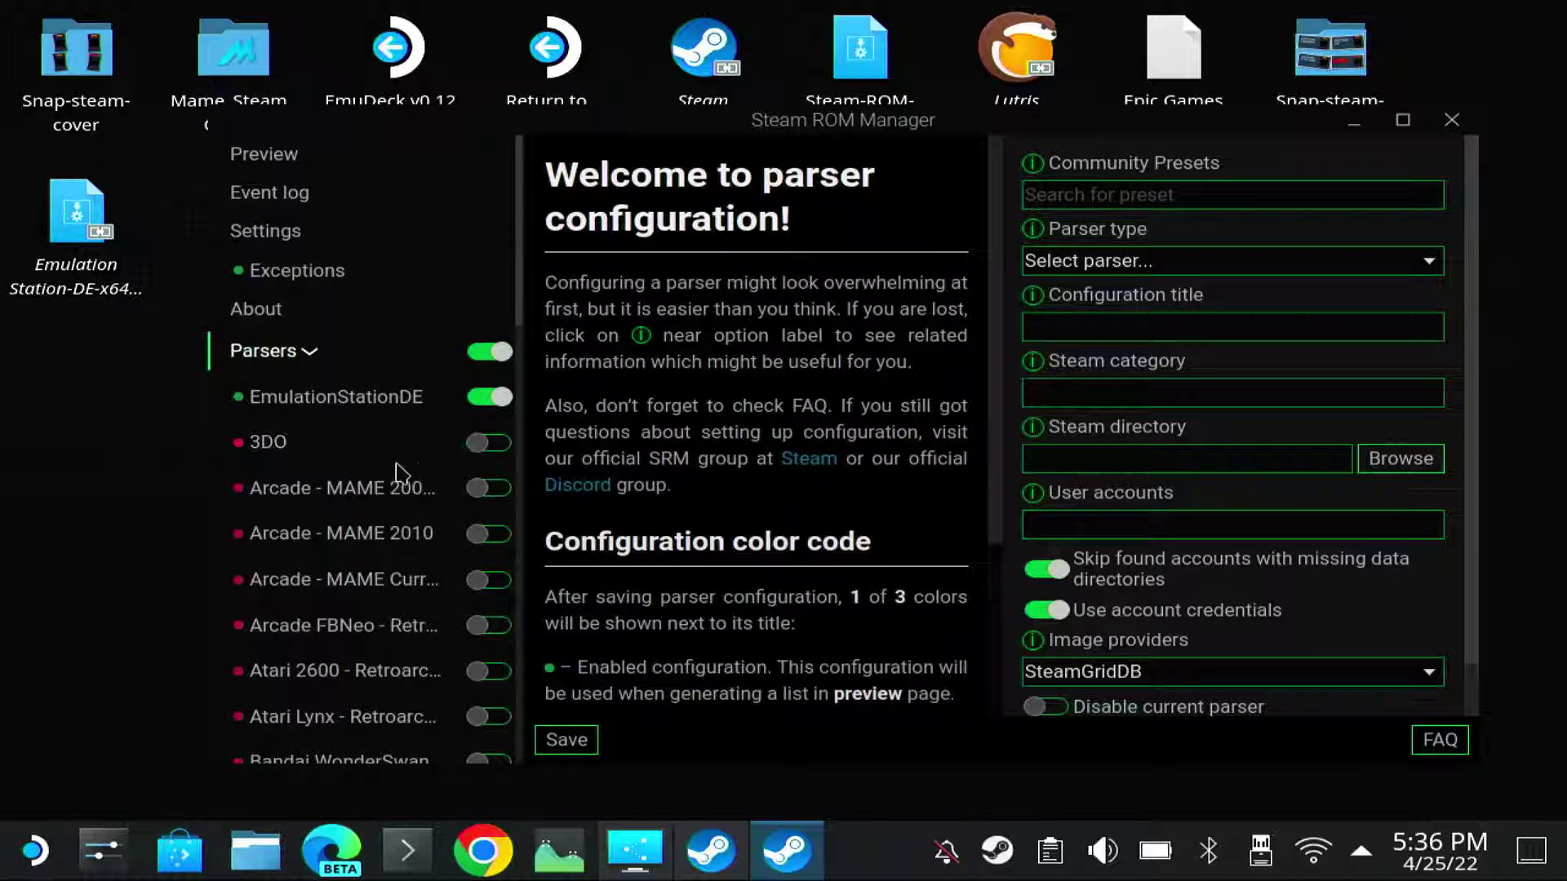
{"action": "scroll", "coordinate": [343, 482], "scroll_direction": "down", "scroll_amount": 3}
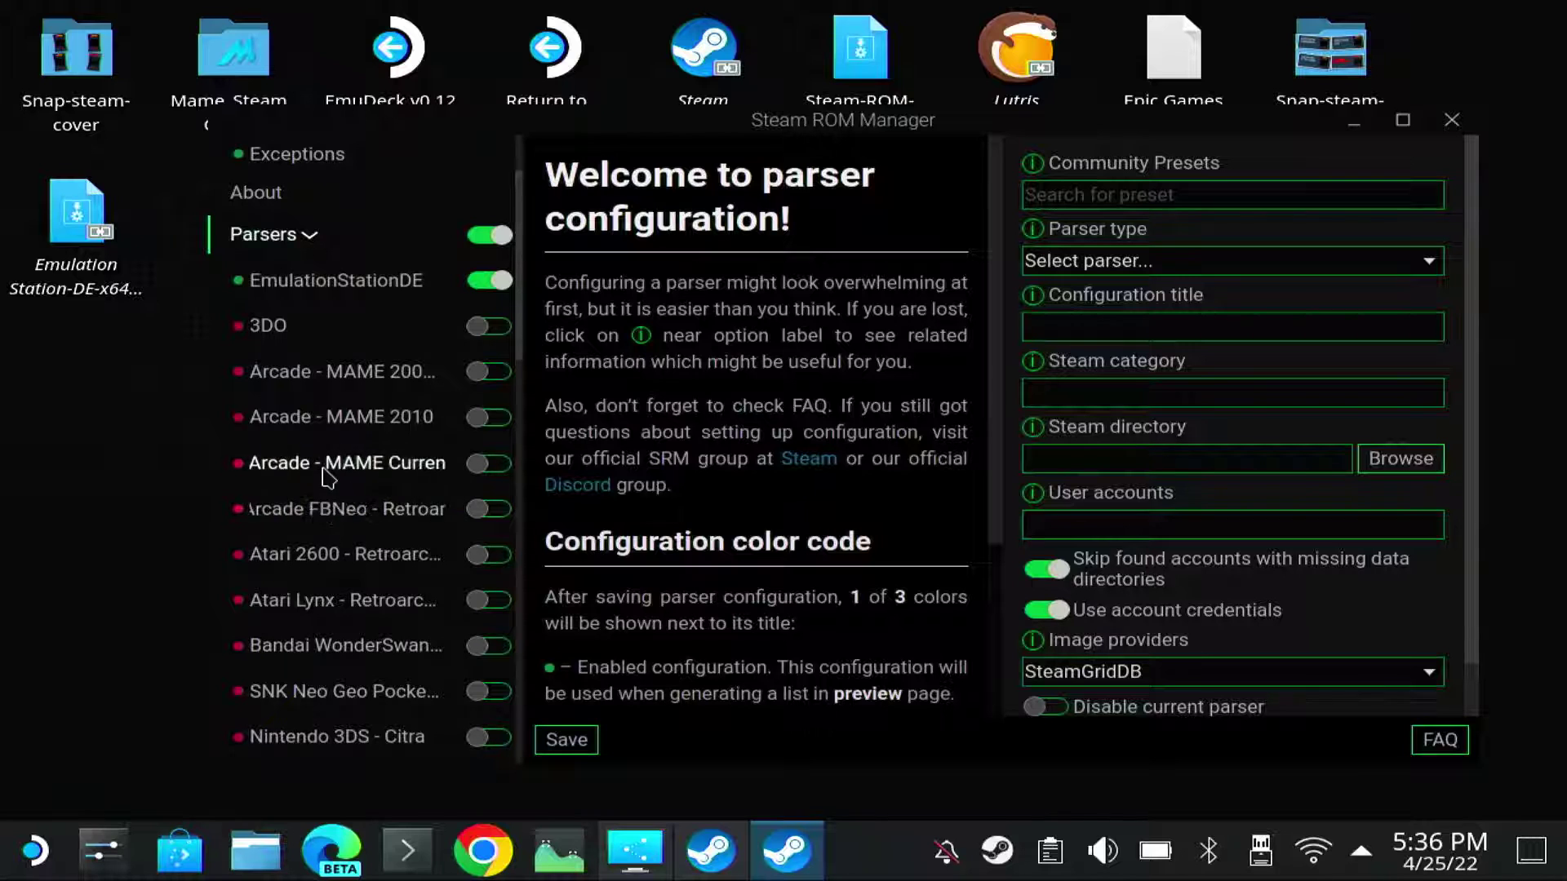
{"action": "scroll", "coordinate": [329, 478], "scroll_direction": "down", "scroll_amount": 17}
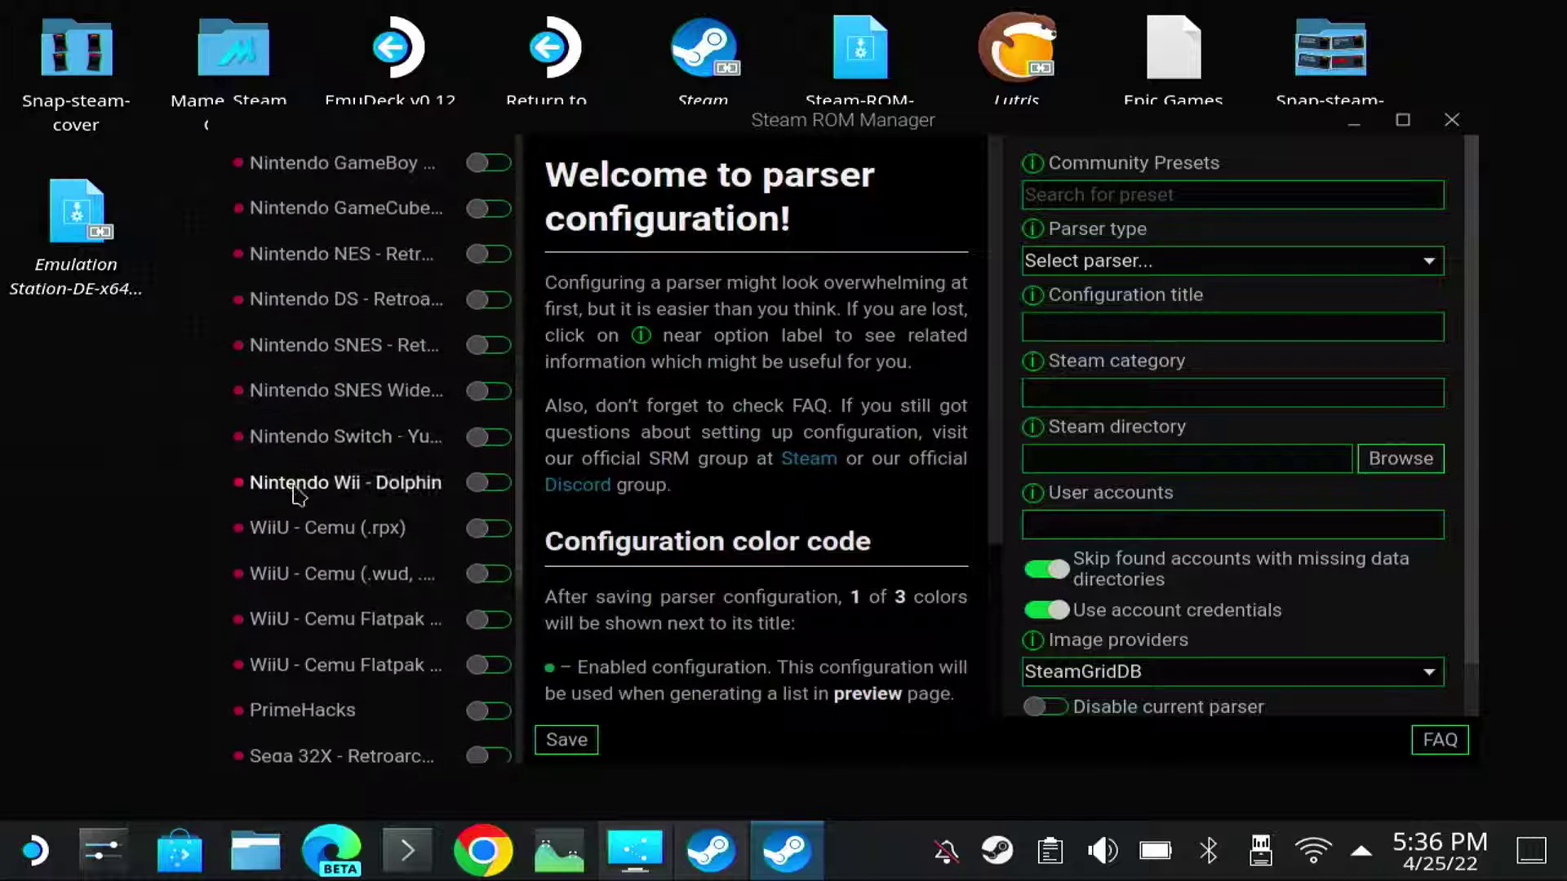
{"action": "scroll", "coordinate": [299, 494], "scroll_direction": "up", "scroll_amount": 3}
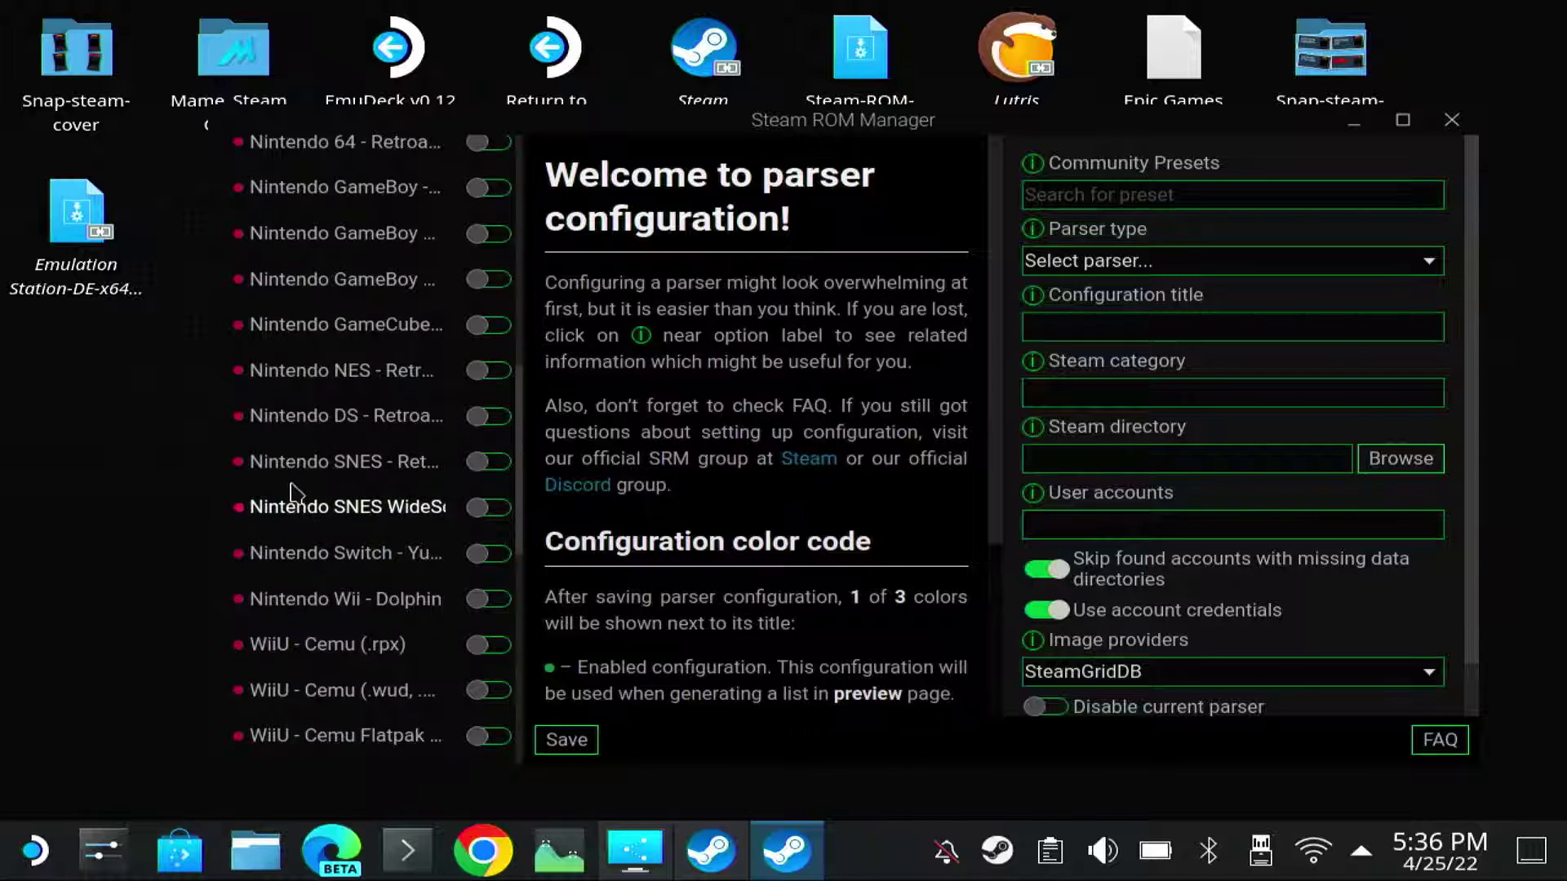
{"action": "scroll", "coordinate": [292, 493], "scroll_direction": "down", "scroll_amount": 10}
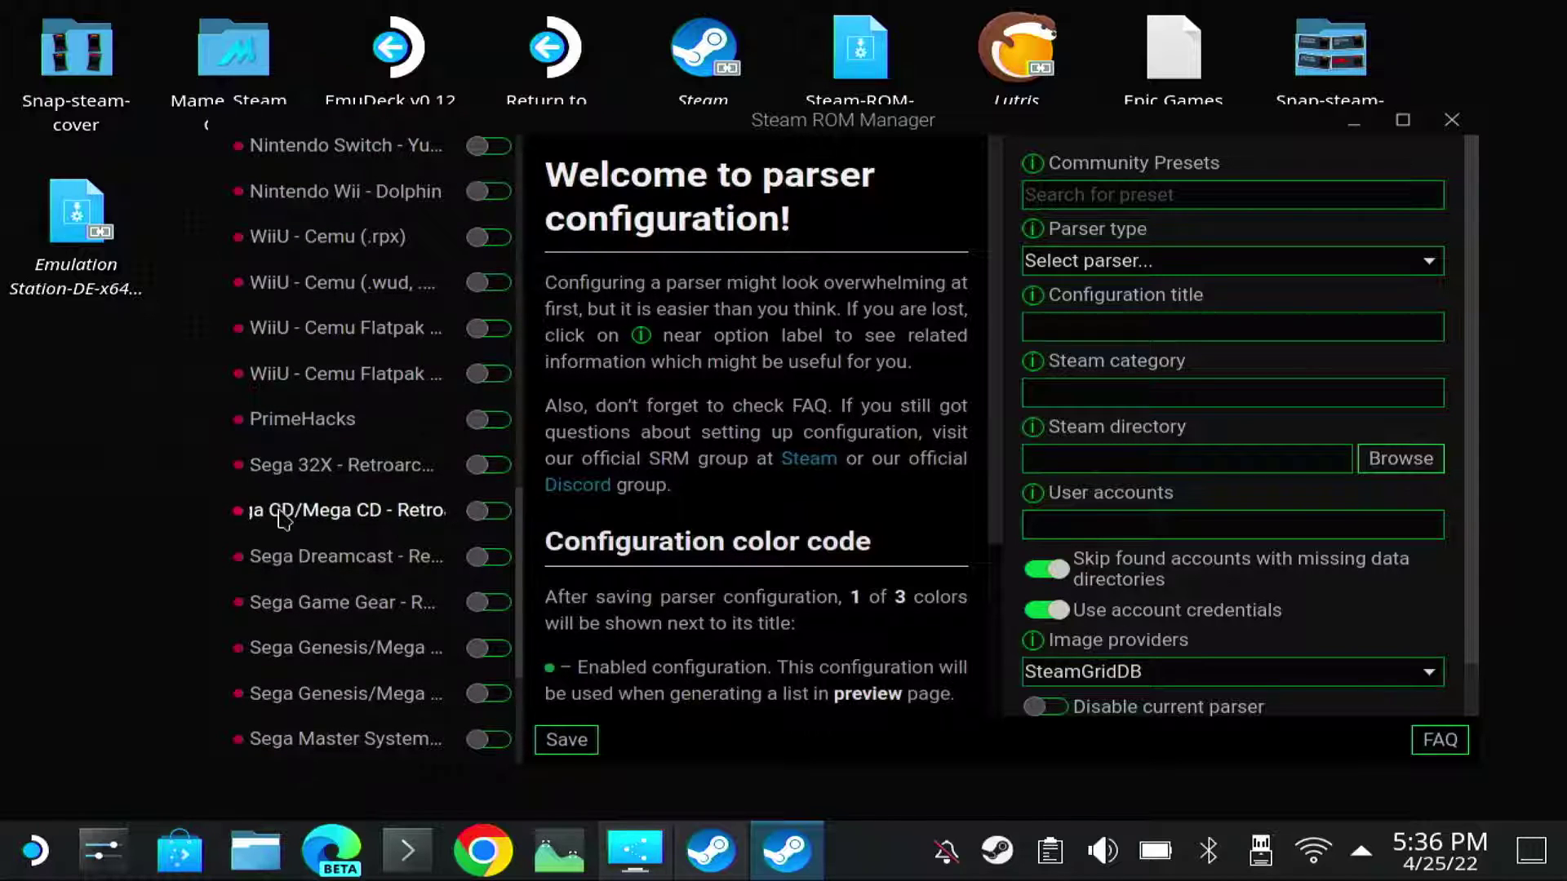
{"action": "scroll", "coordinate": [326, 523], "scroll_direction": "up", "scroll_amount": 2}
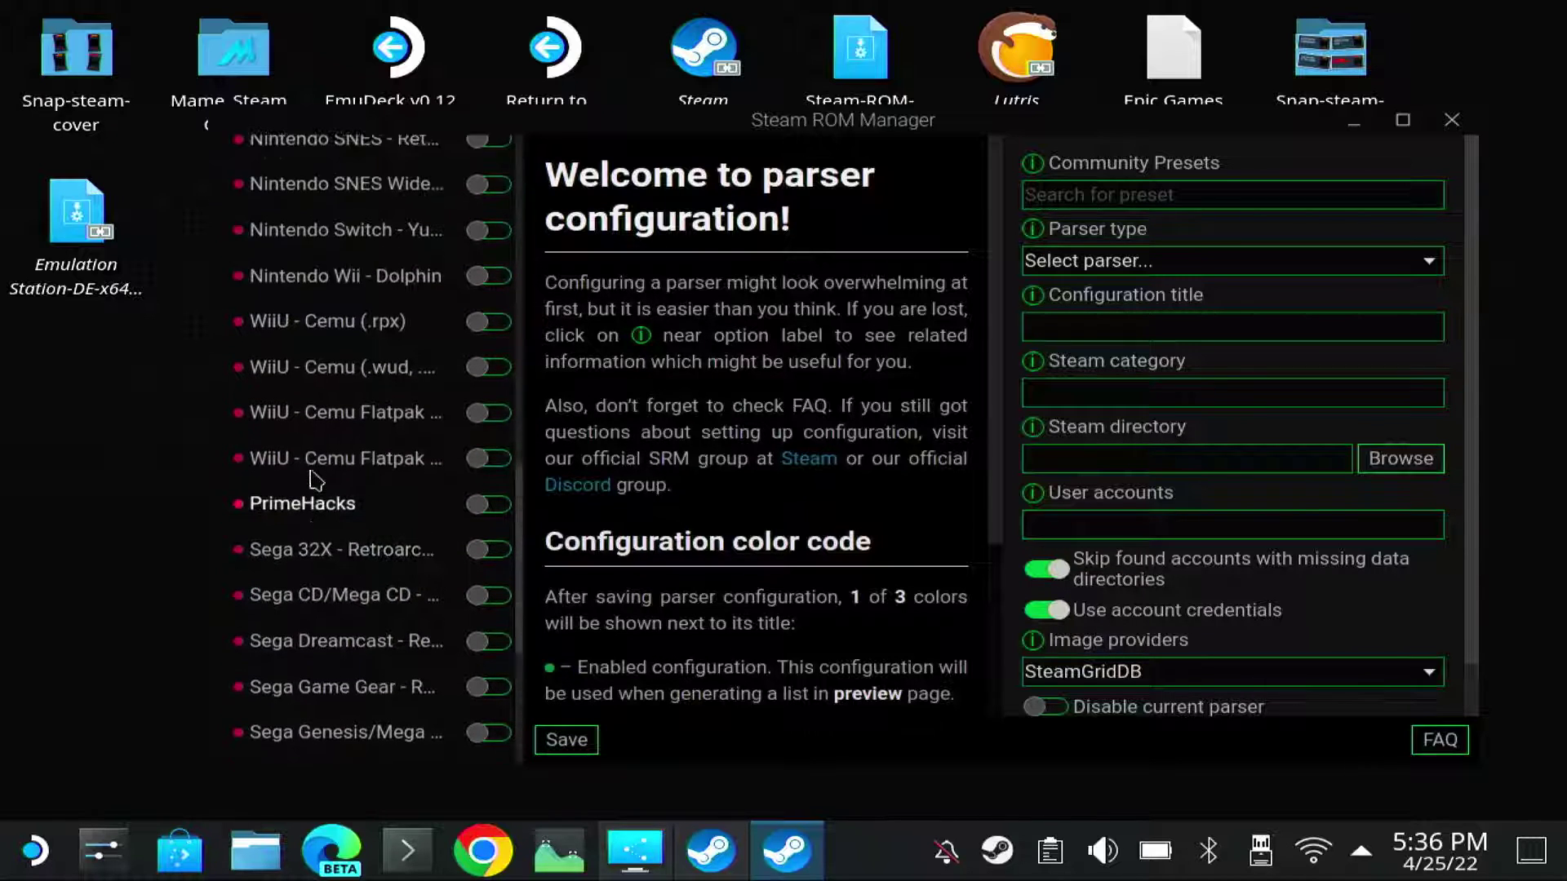
{"action": "scroll", "coordinate": [318, 477], "scroll_direction": "up", "scroll_amount": 18}
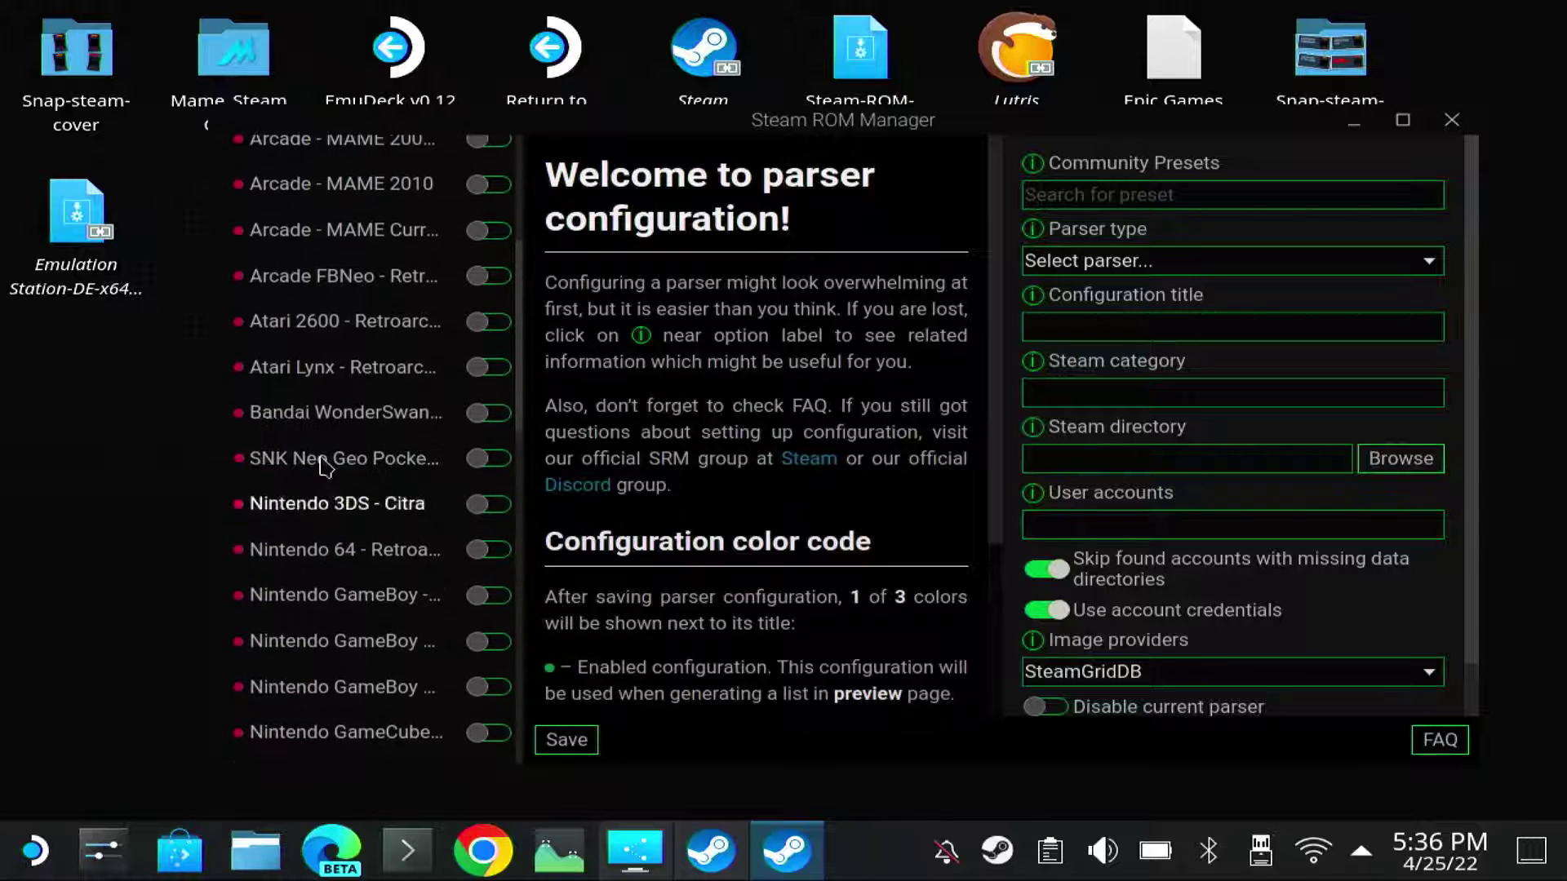
{"action": "left_click", "coordinate": [353, 371]}
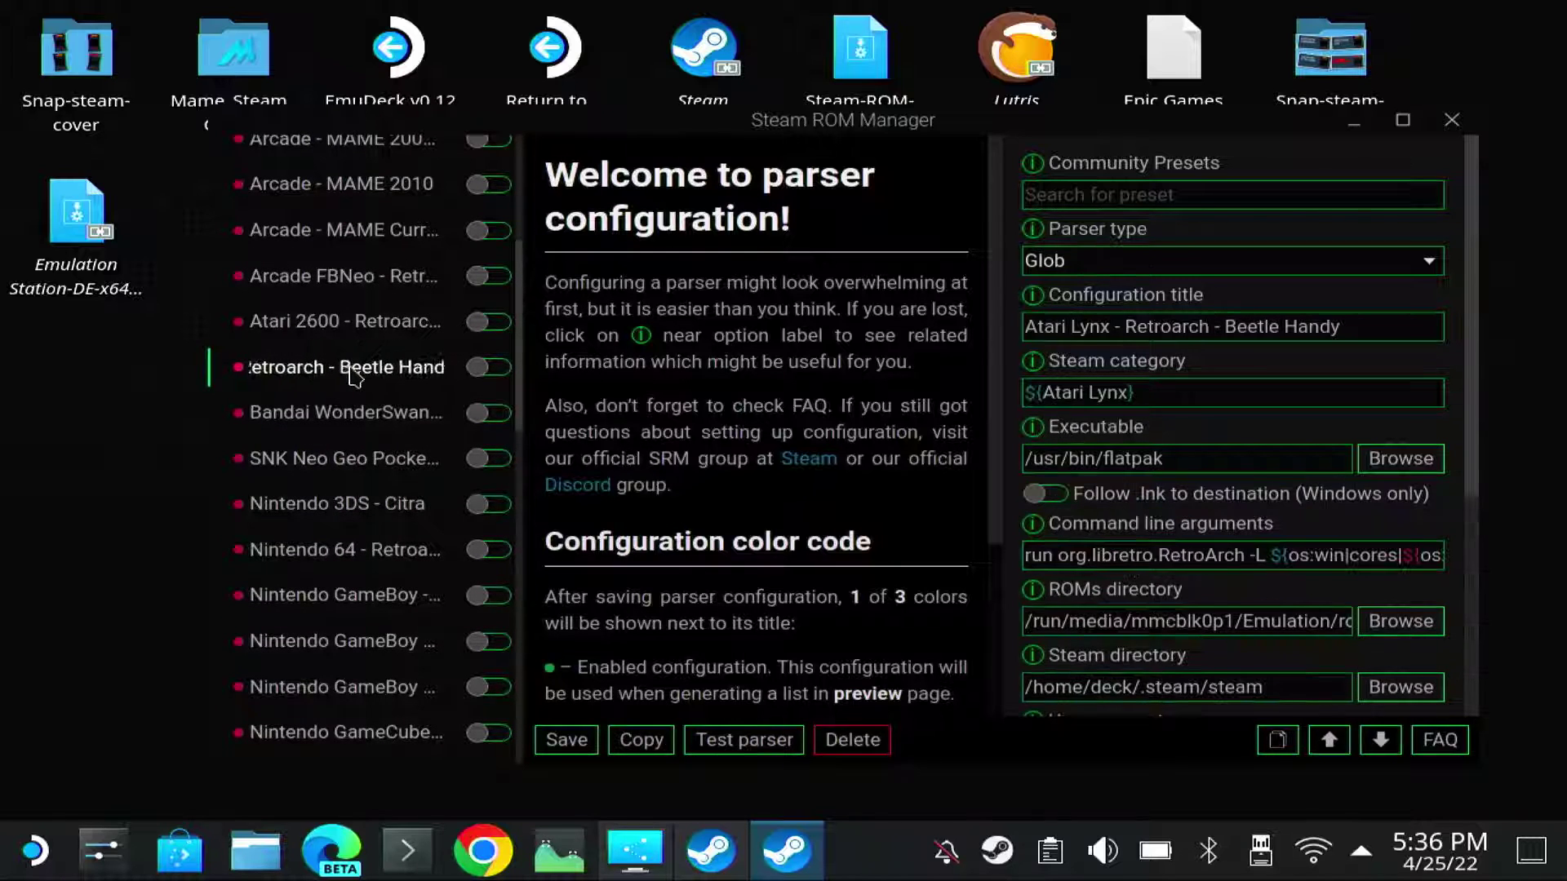
{"action": "left_click", "coordinate": [484, 375]}
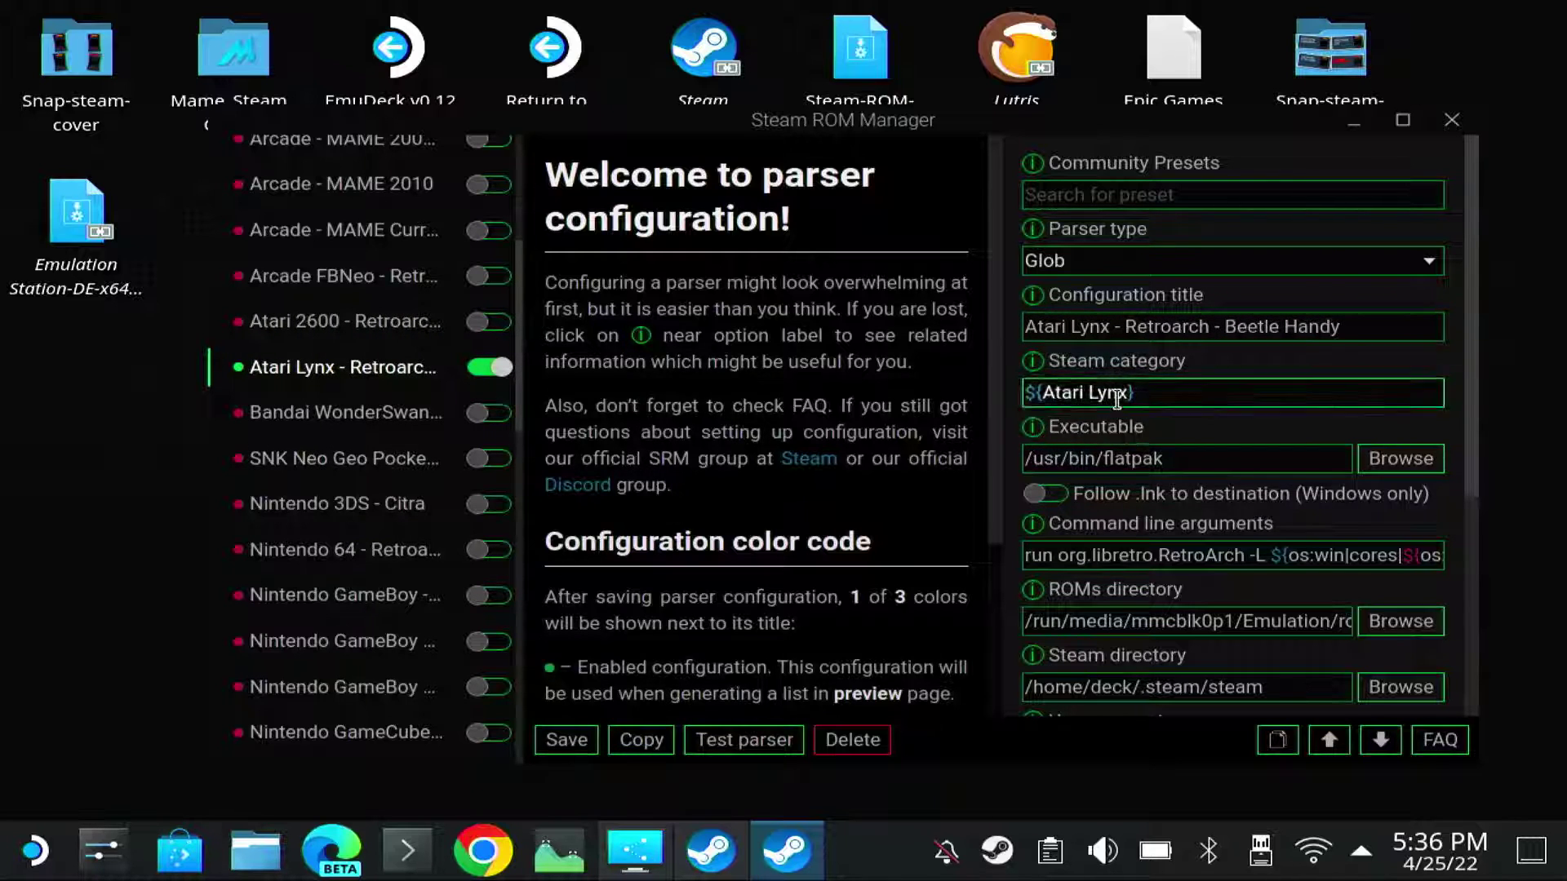
Show the Atari Lynx parser's advanced options and clear its online image query.
{"action": "scroll", "coordinate": [1094, 425], "scroll_direction": "down", "scroll_amount": 3}
{"action": "scroll", "coordinate": [1085, 489], "scroll_direction": "down", "scroll_amount": 1}
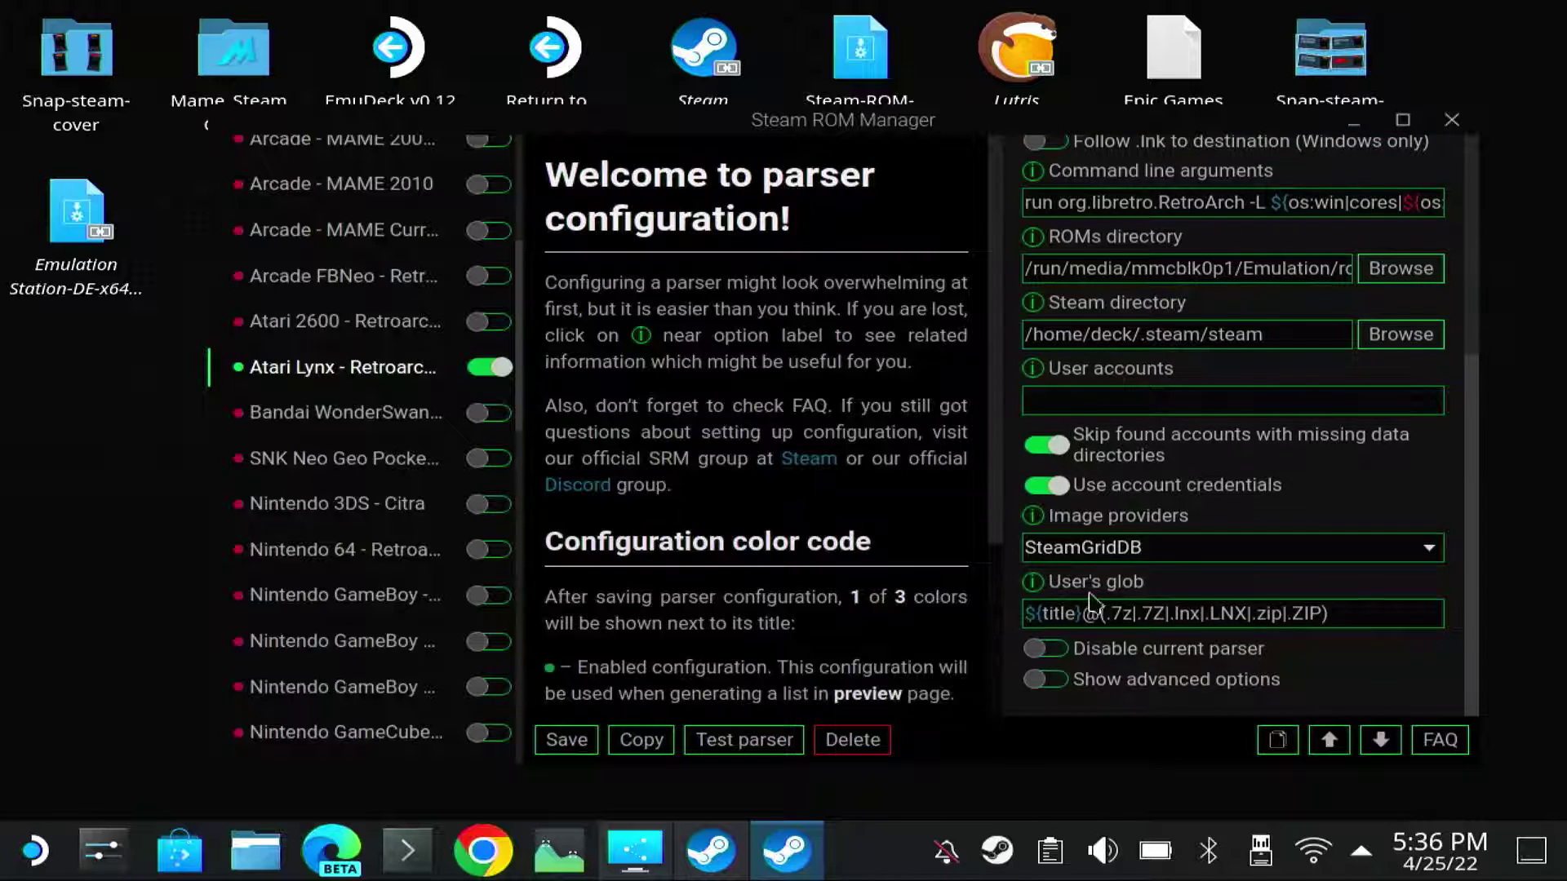
{"action": "left_click", "coordinate": [1052, 683]}
{"action": "scroll", "coordinate": [1126, 535], "scroll_direction": "down", "scroll_amount": 2}
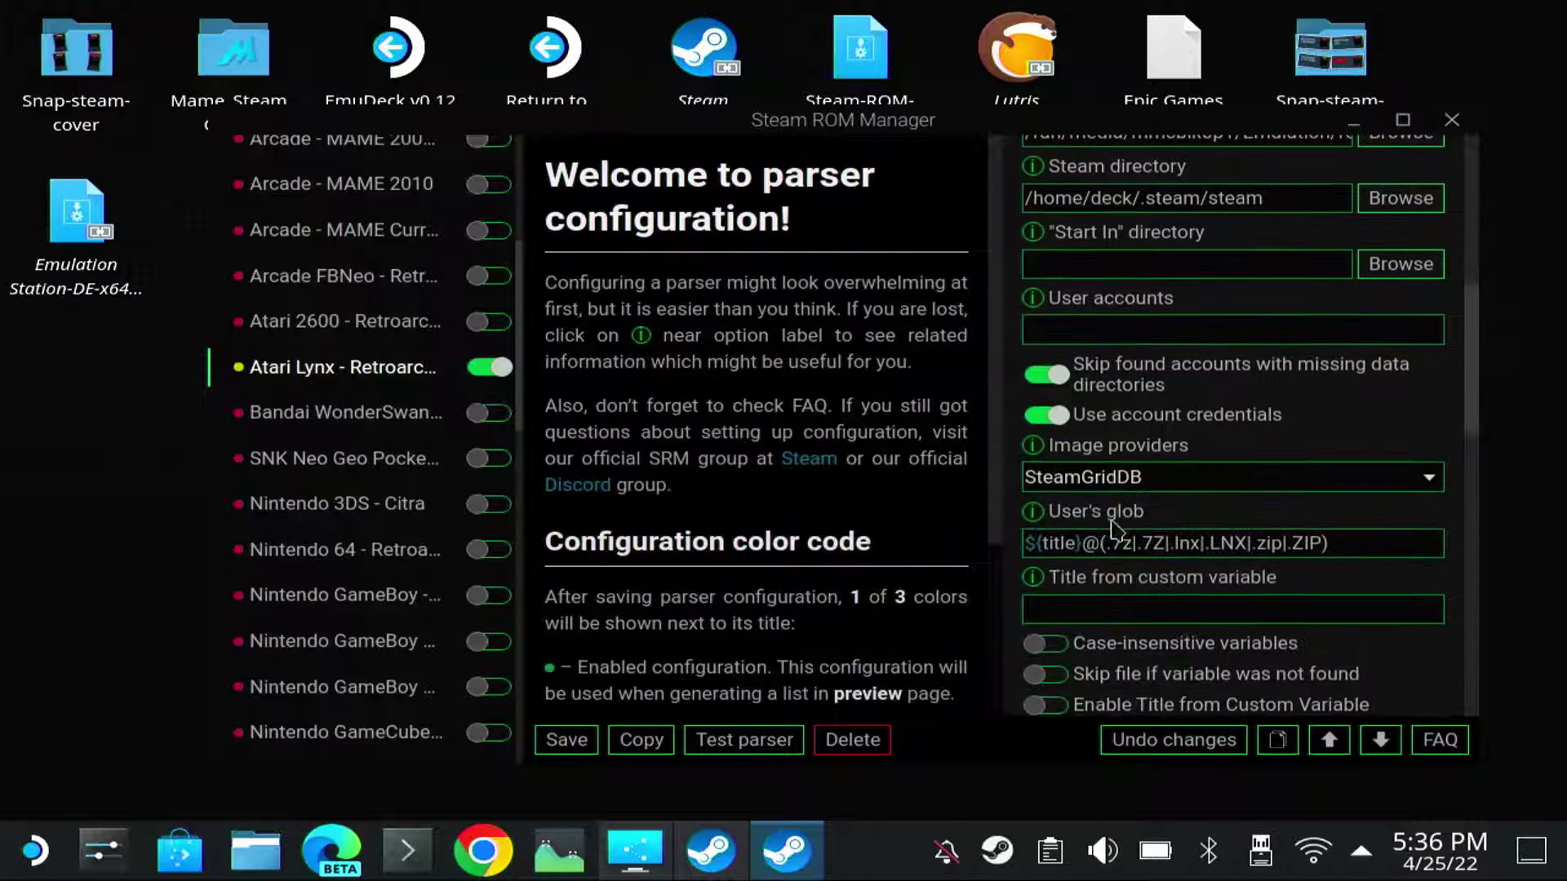
{"action": "scroll", "coordinate": [1110, 535], "scroll_direction": "down", "scroll_amount": 5}
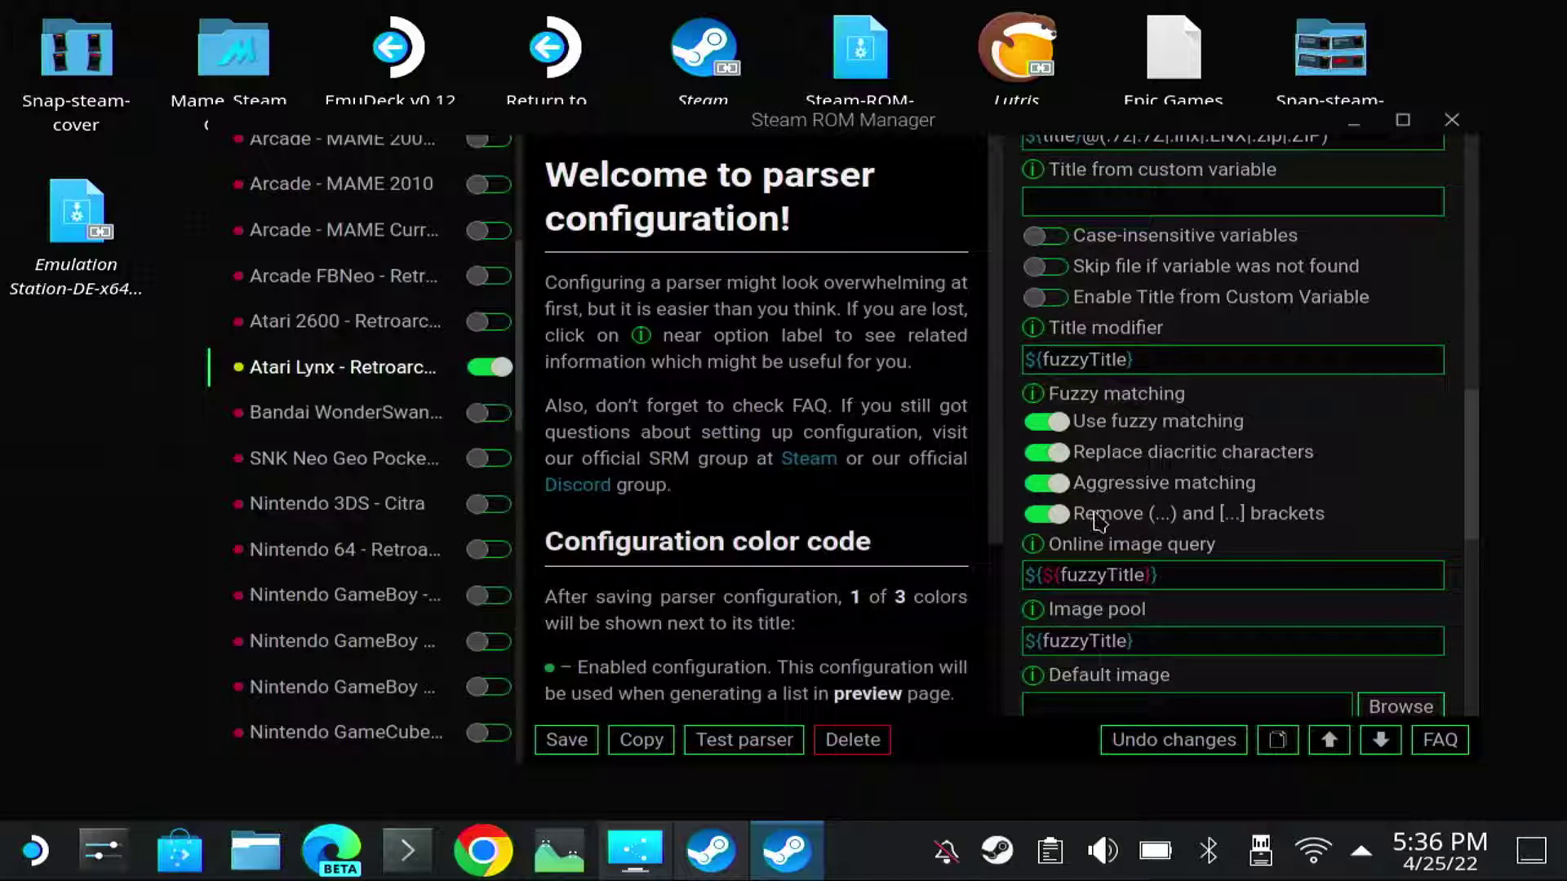
{"action": "left_click", "coordinate": [1156, 575]}
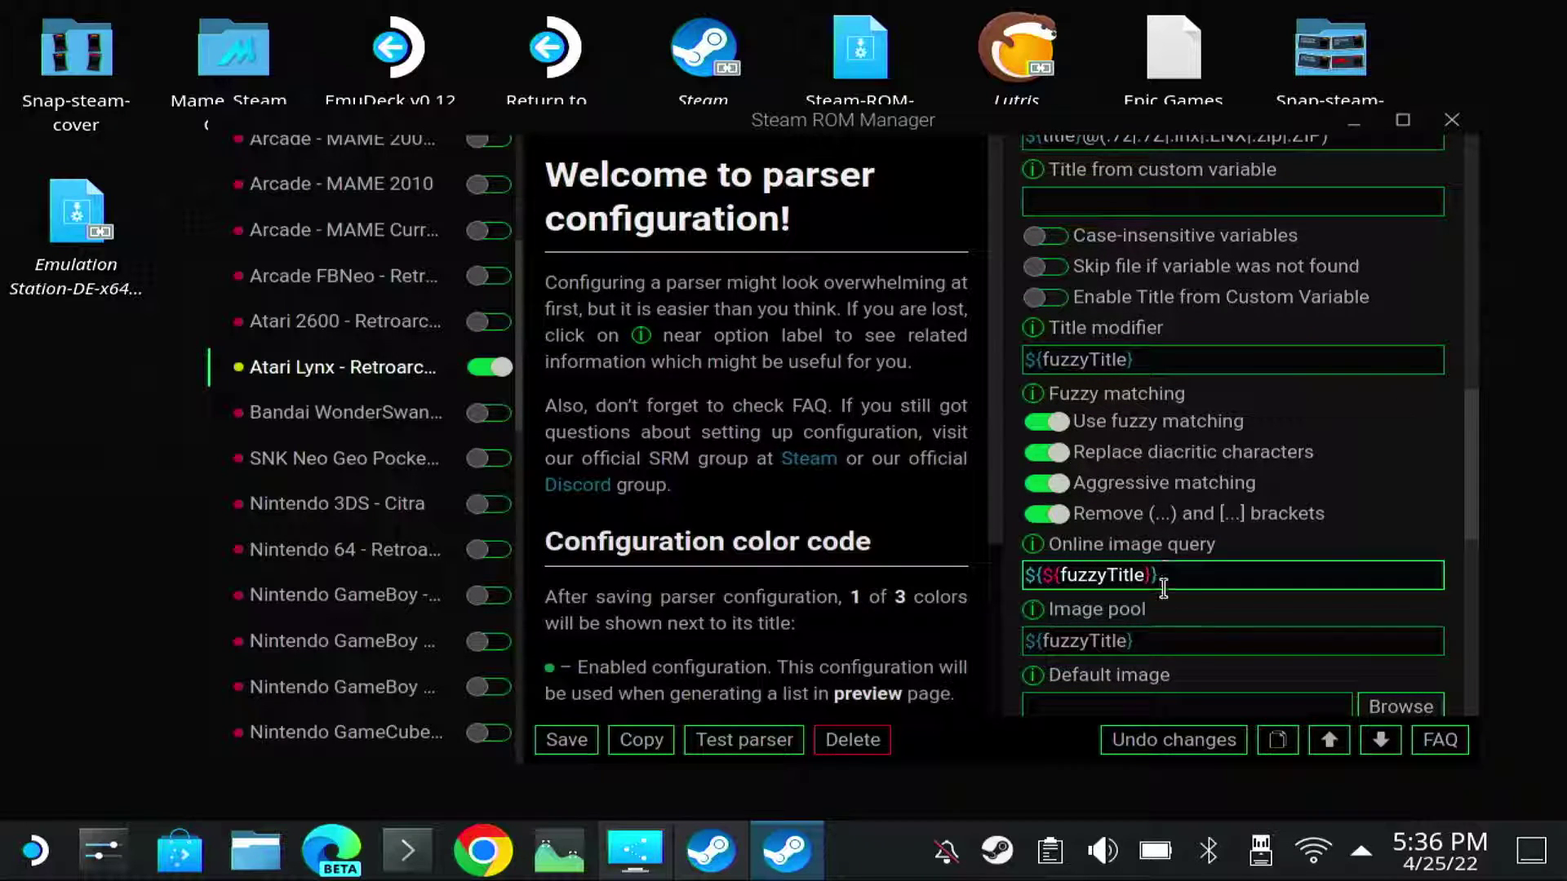
{"action": "key", "text": "ctrl+a"}
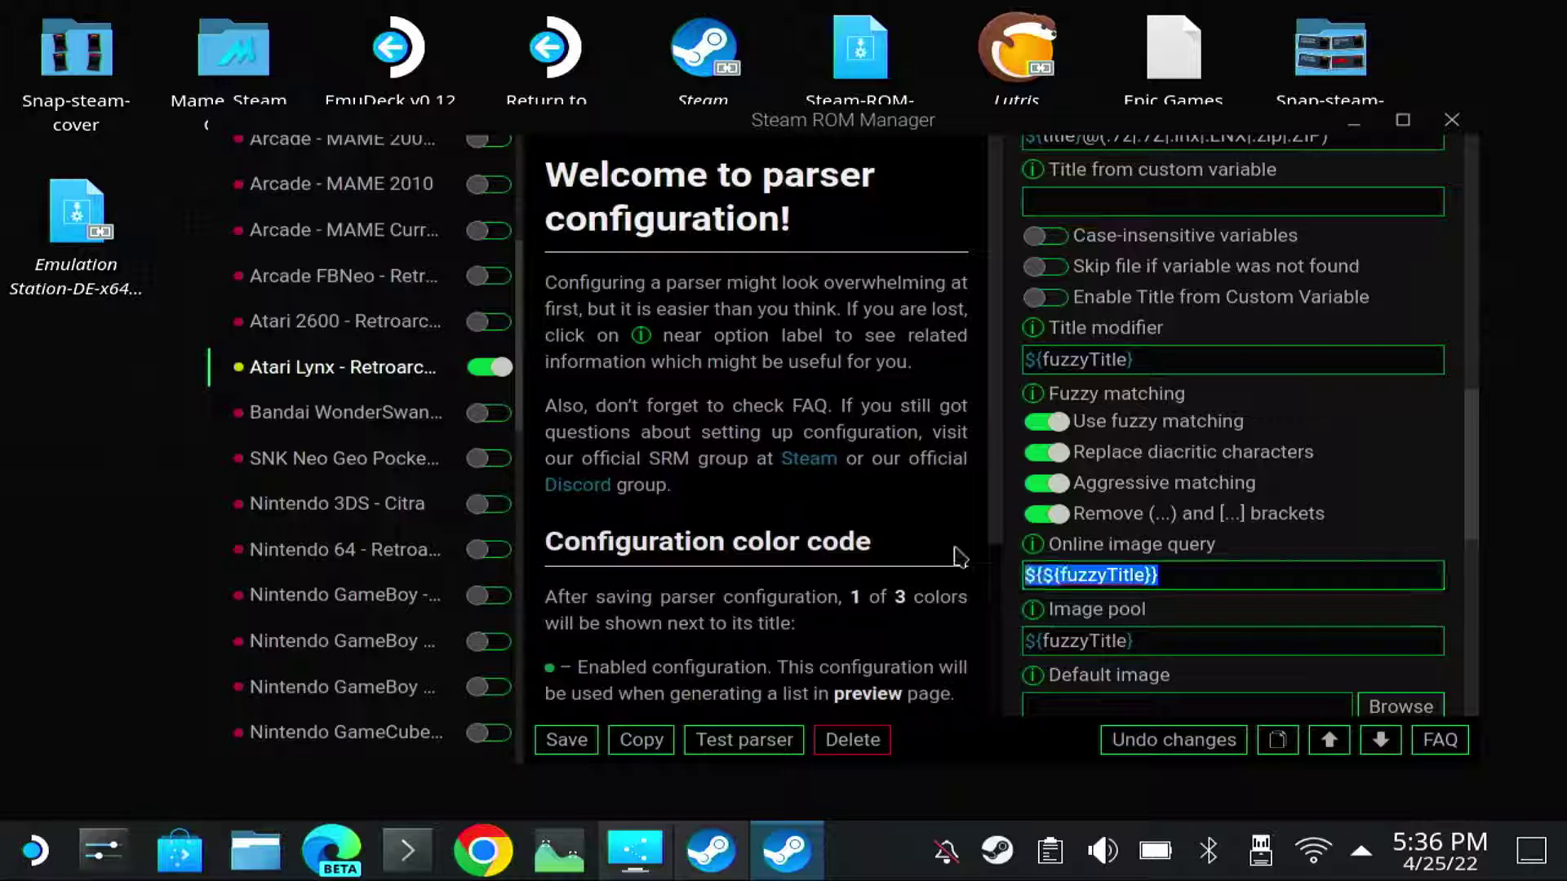
{"action": "key", "text": "BackSpace"}
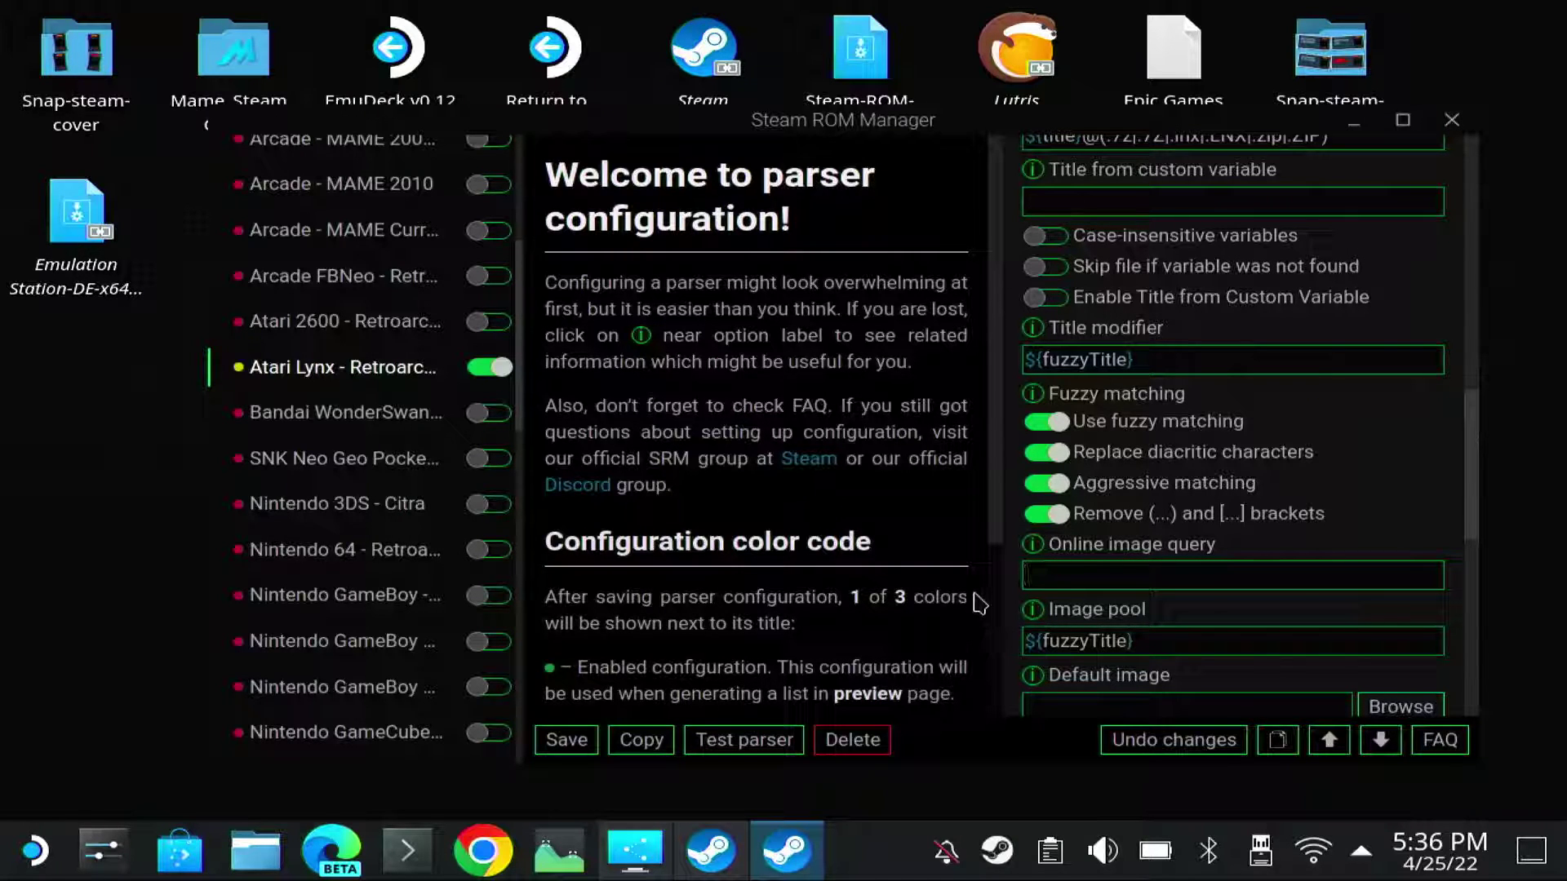
Set the parser's local images folder to .emulationstation/downloaded_media/atarilynx/miximages in the Home folder.
{"action": "scroll", "coordinate": [1092, 585], "scroll_direction": "down", "scroll_amount": 5}
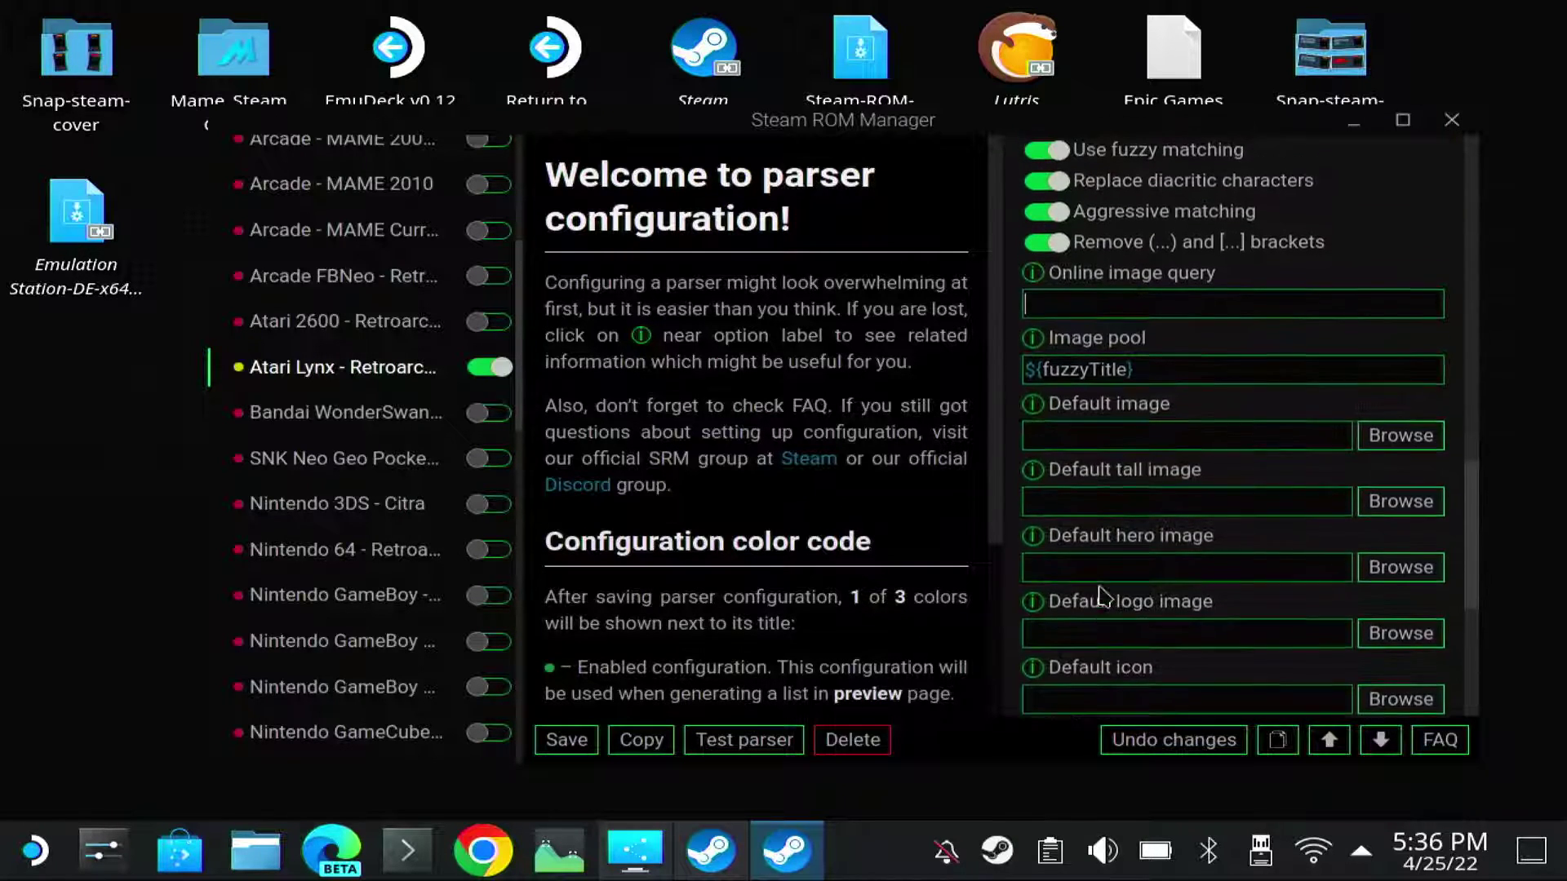
{"action": "scroll", "coordinate": [1108, 565], "scroll_direction": "down", "scroll_amount": 3}
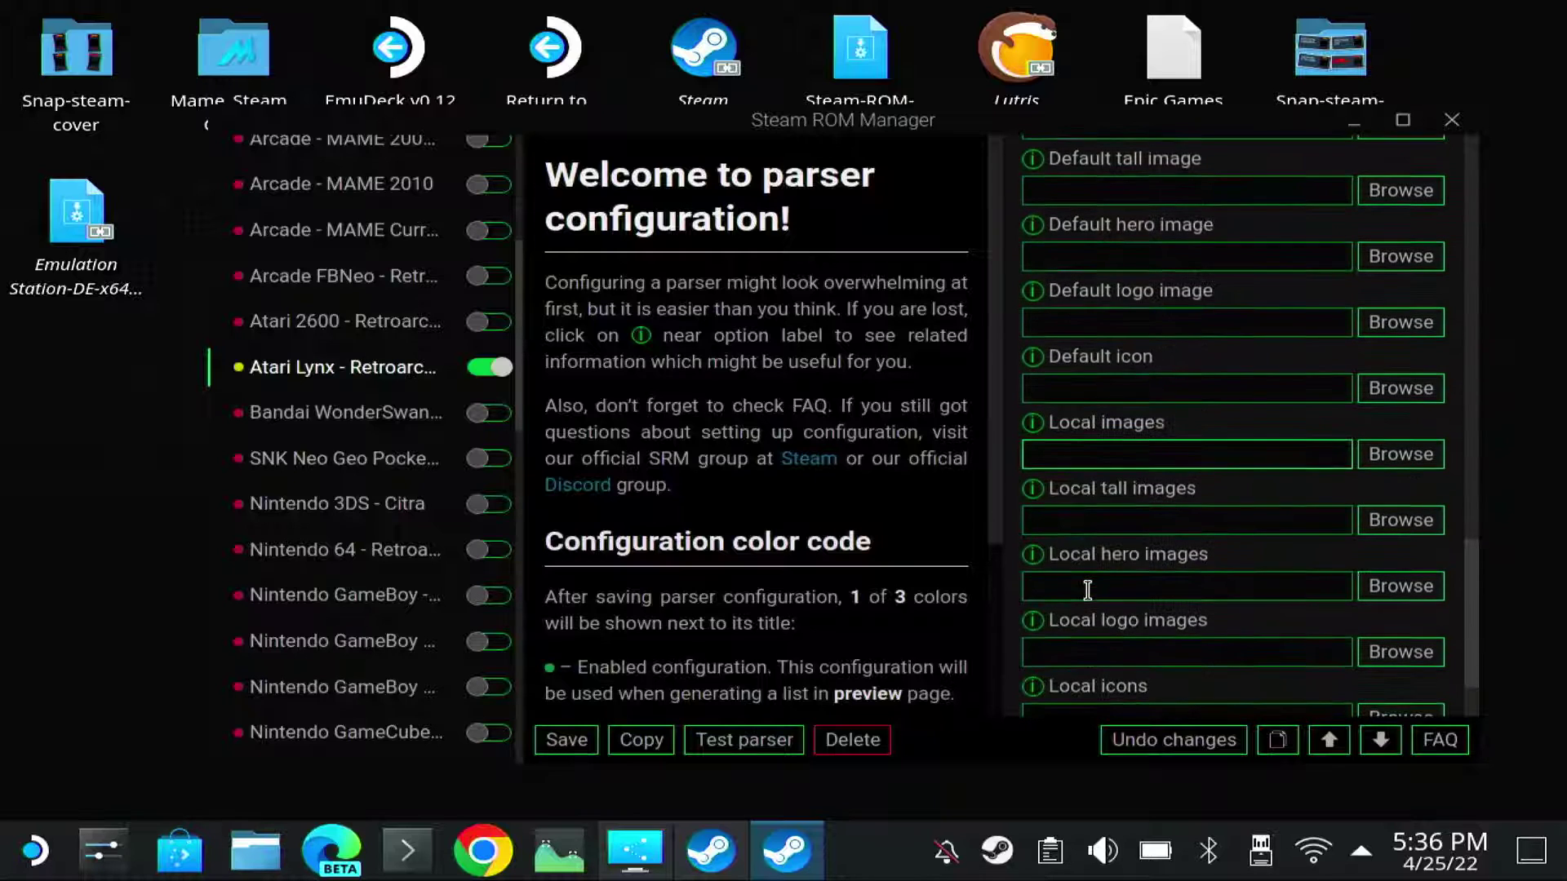
{"action": "scroll", "coordinate": [1130, 640], "scroll_direction": "down", "scroll_amount": 2}
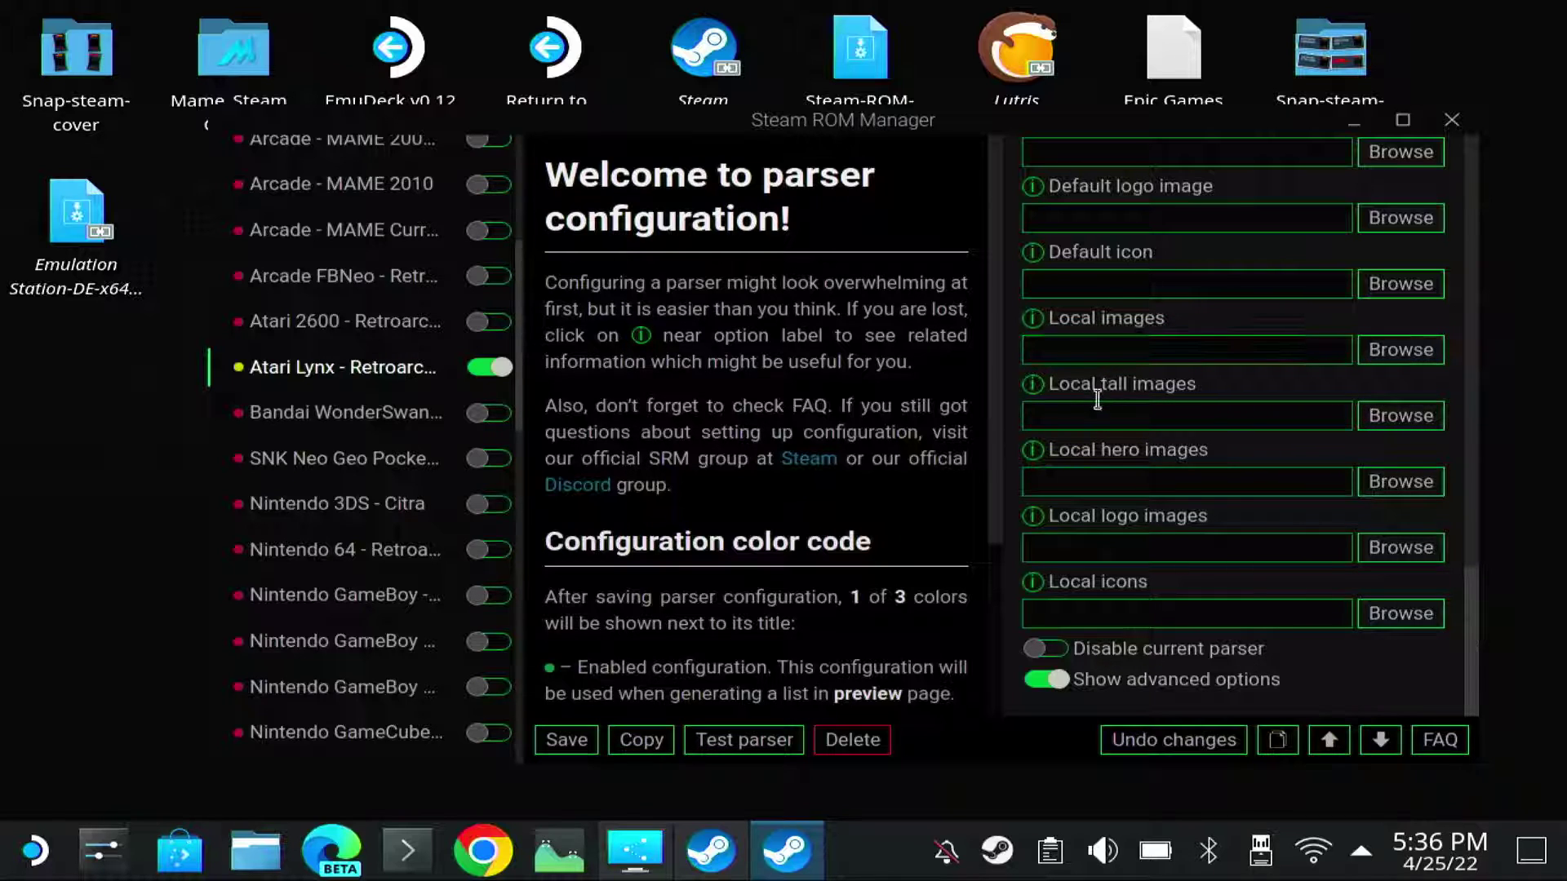
{"action": "left_click", "coordinate": [1379, 352]}
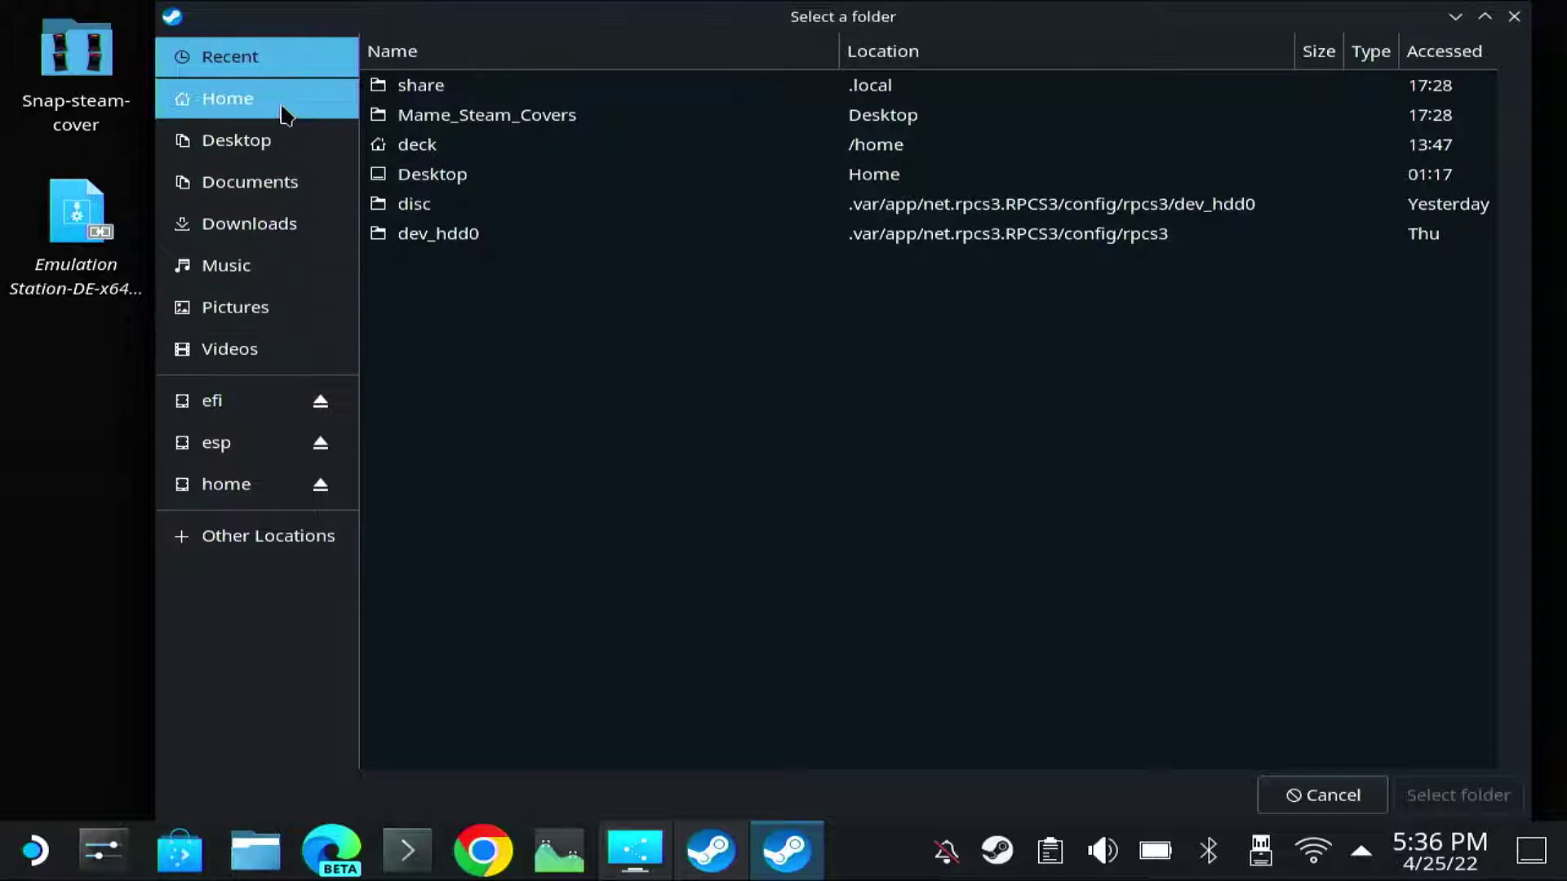
{"action": "left_click", "coordinate": [253, 96]}
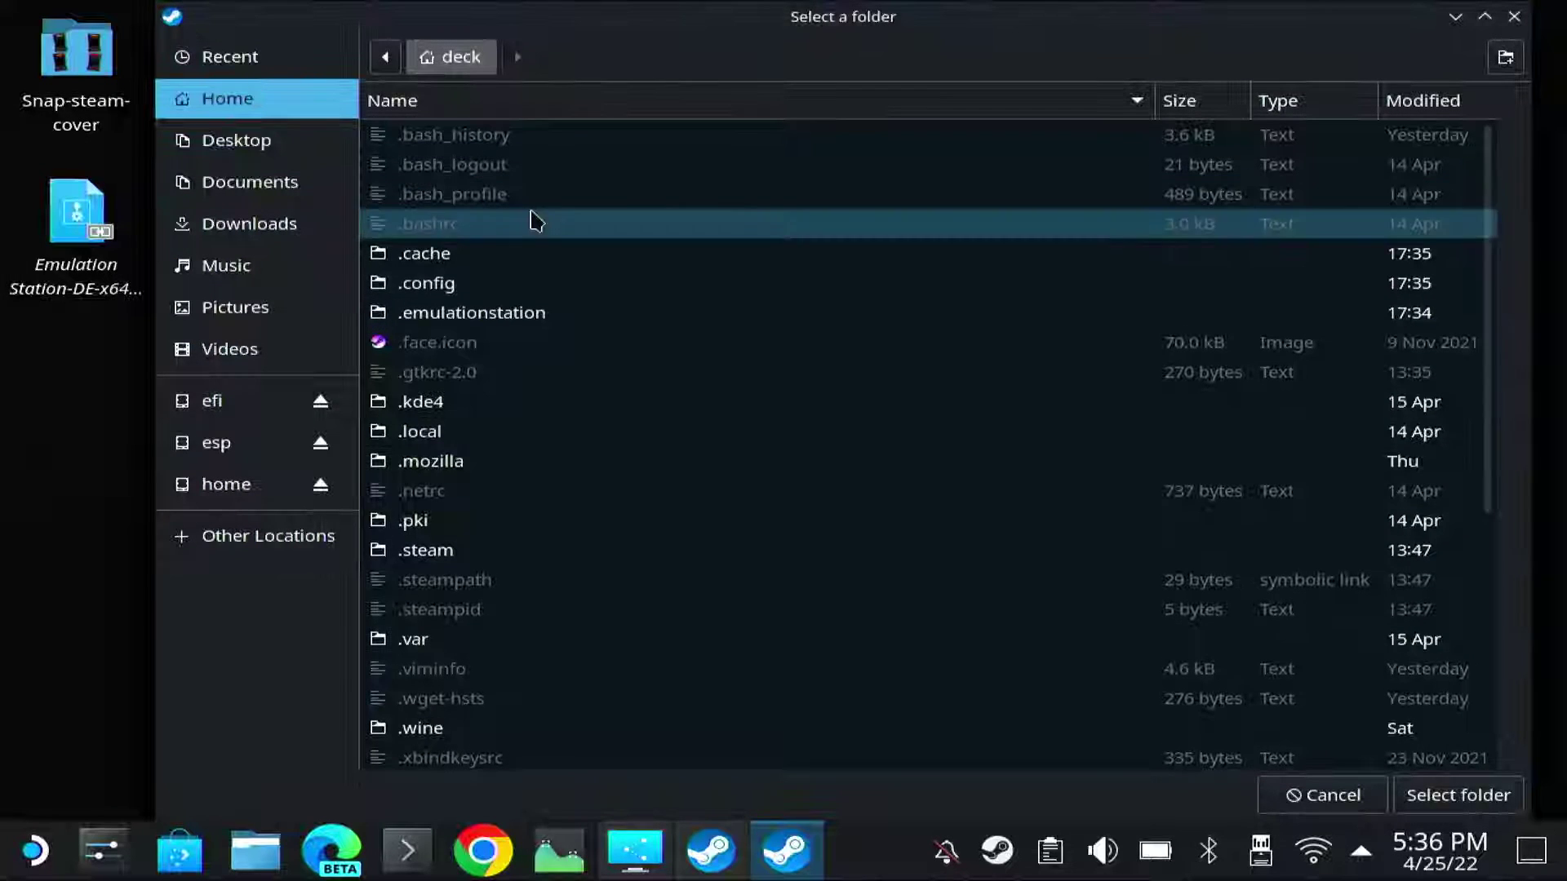
{"action": "double_click", "coordinate": [490, 312]}
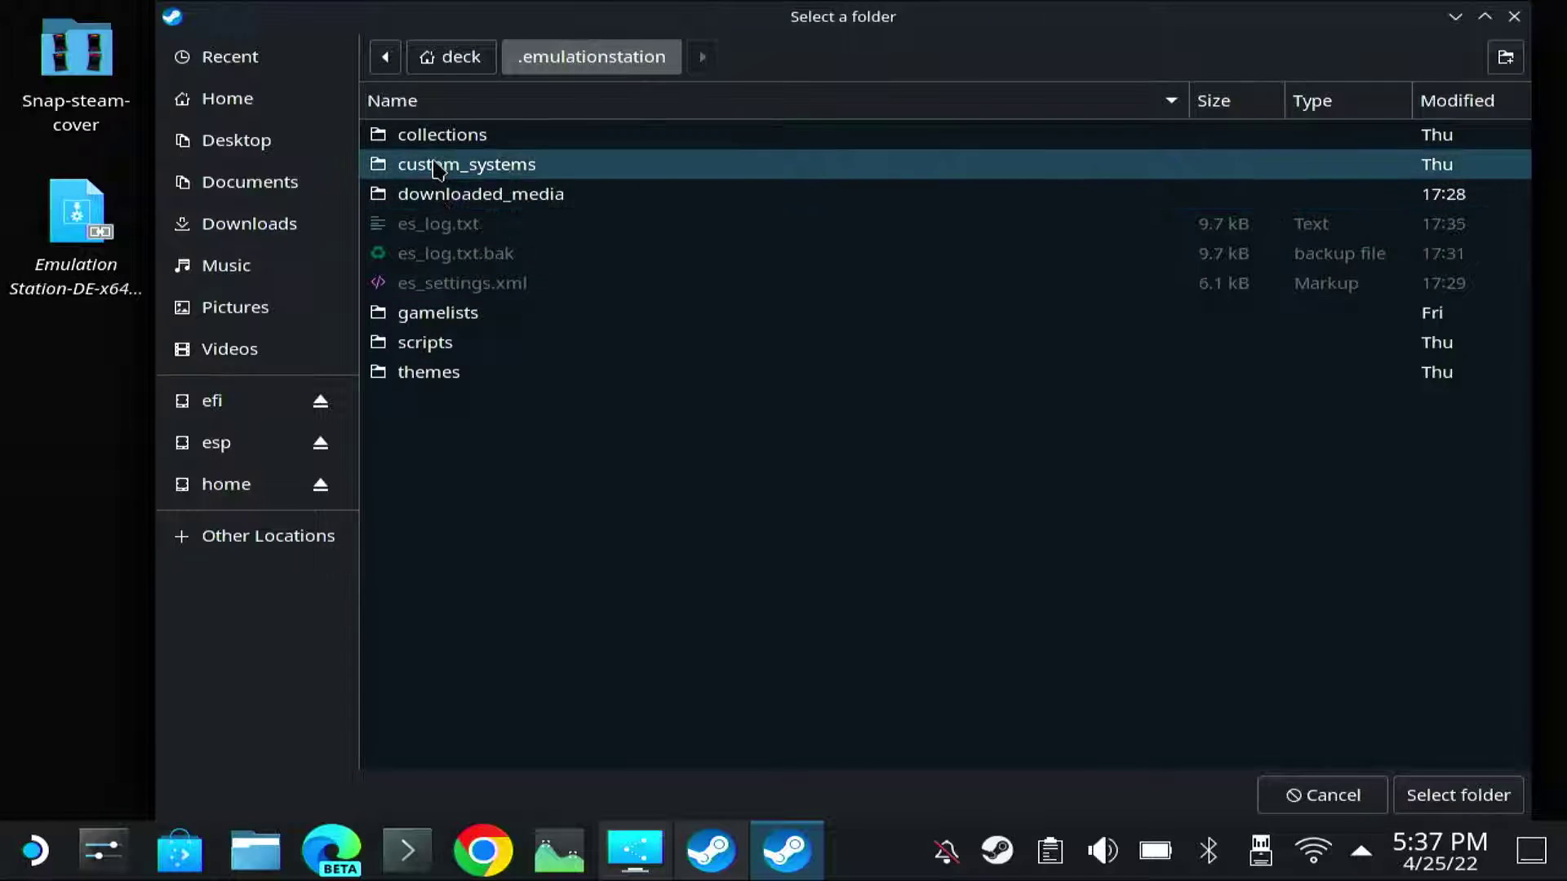
{"action": "double_click", "coordinate": [440, 196]}
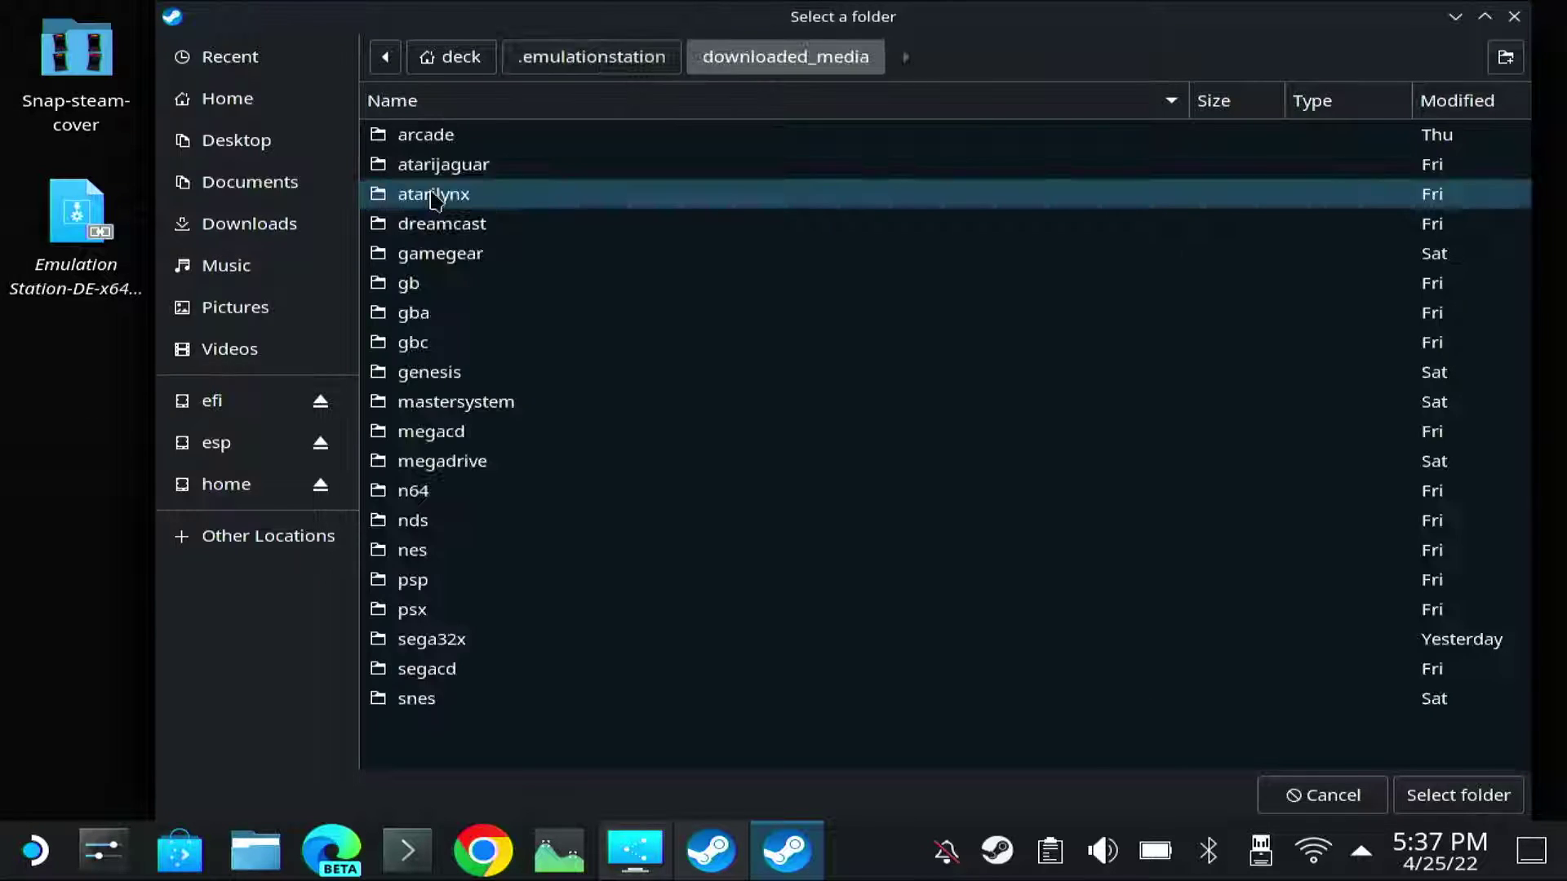
{"action": "double_click", "coordinate": [450, 196]}
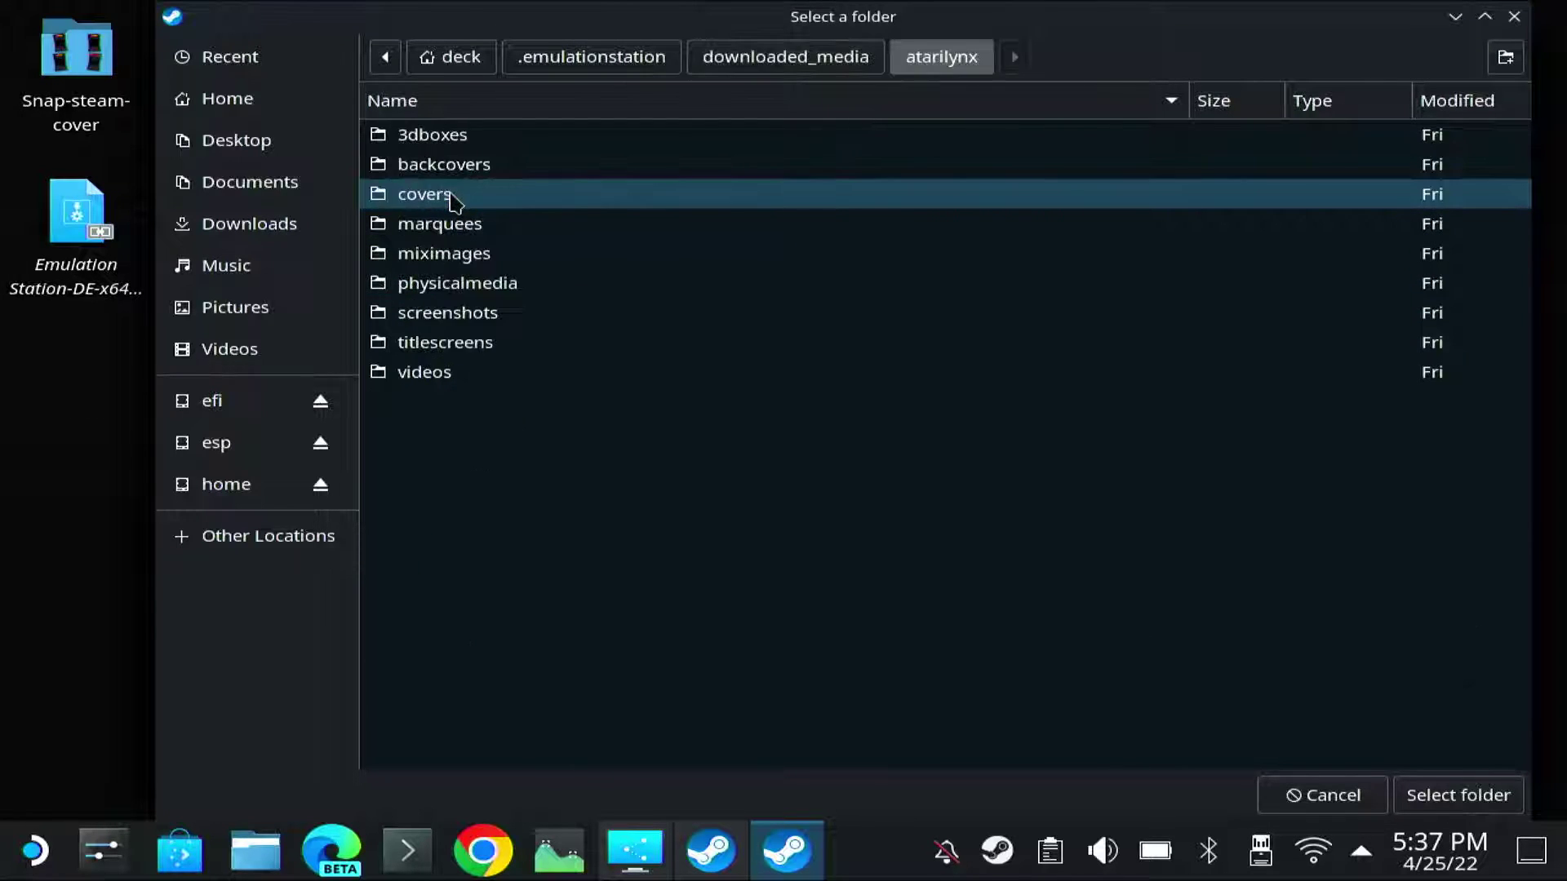
{"action": "mouse_move", "coordinate": [599, 18]}
{"action": "left_mouse_down"}
{"action": "mouse_move", "coordinate": [621, 205]}
{"action": "mouse_move", "coordinate": [609, 44]}
{"action": "left_mouse_up"}
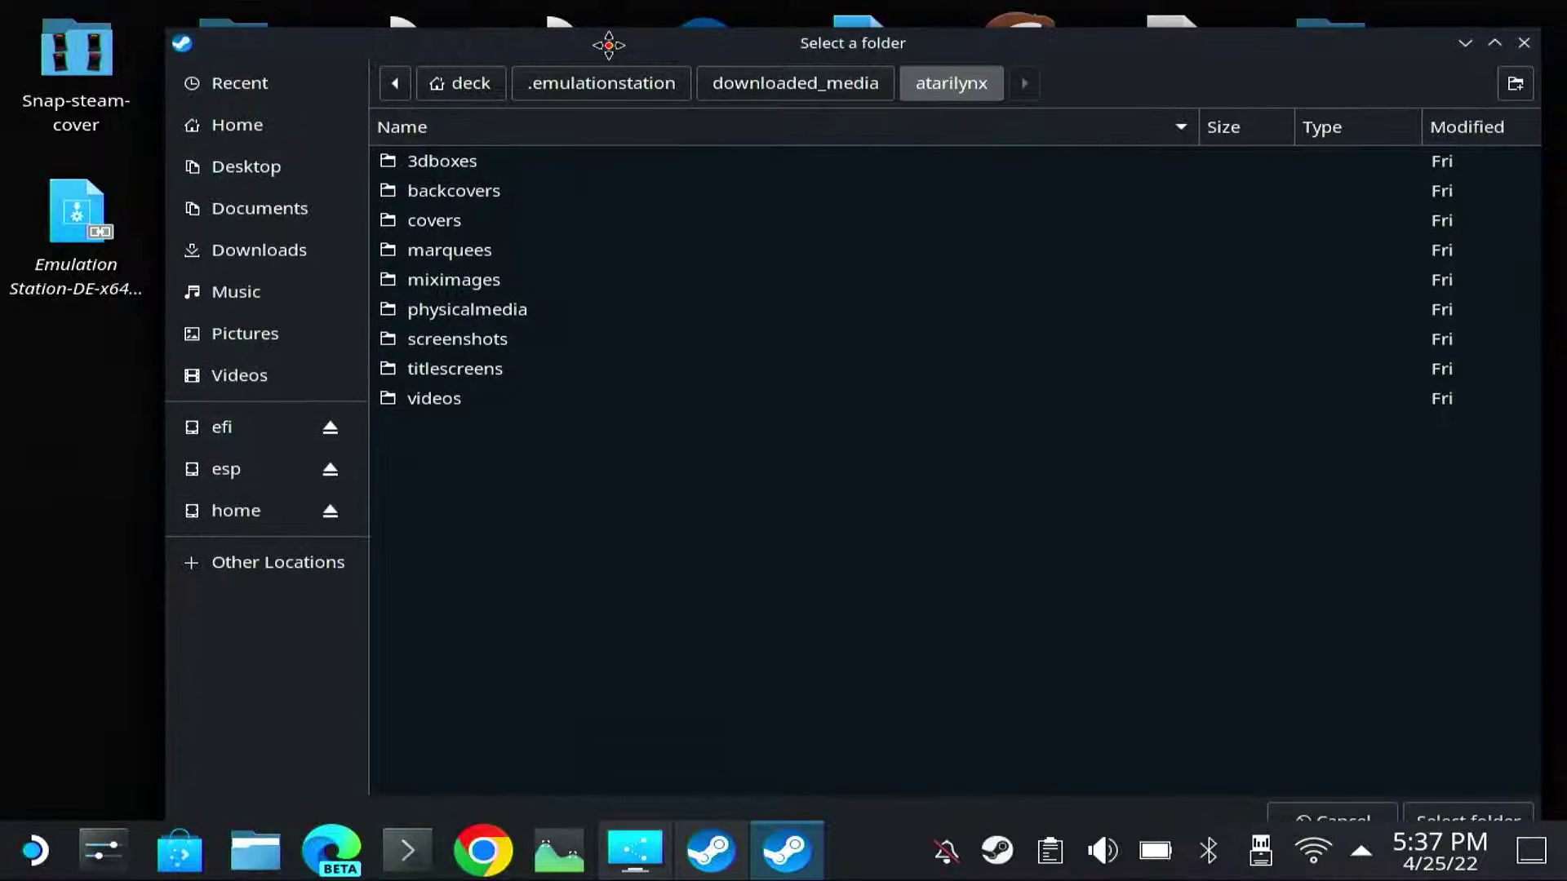
{"action": "double_click", "coordinate": [497, 281]}
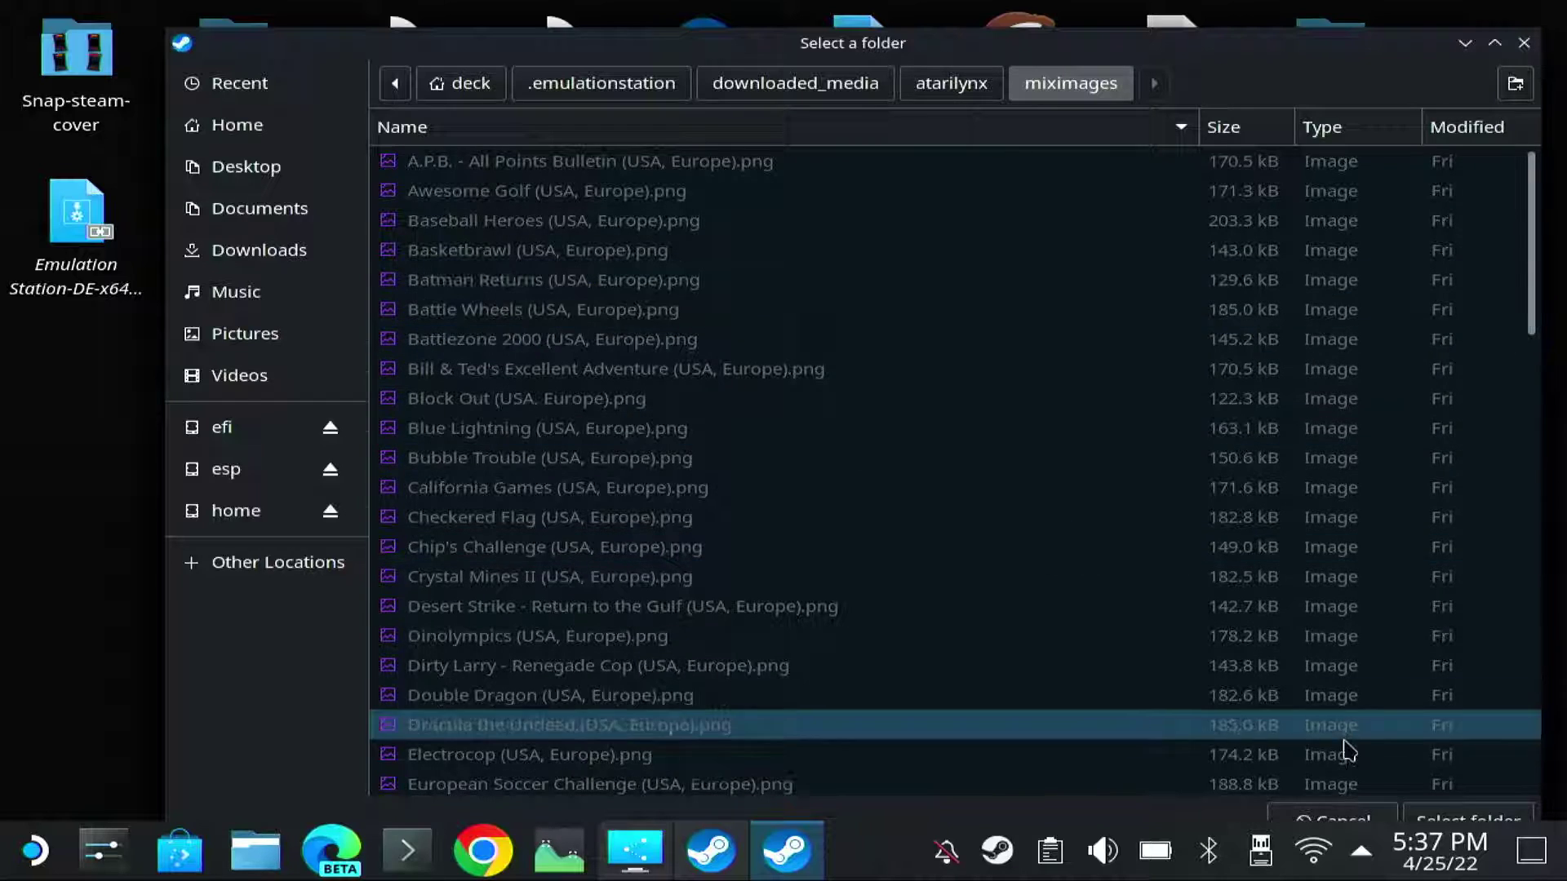
{"action": "left_click", "coordinate": [1452, 816]}
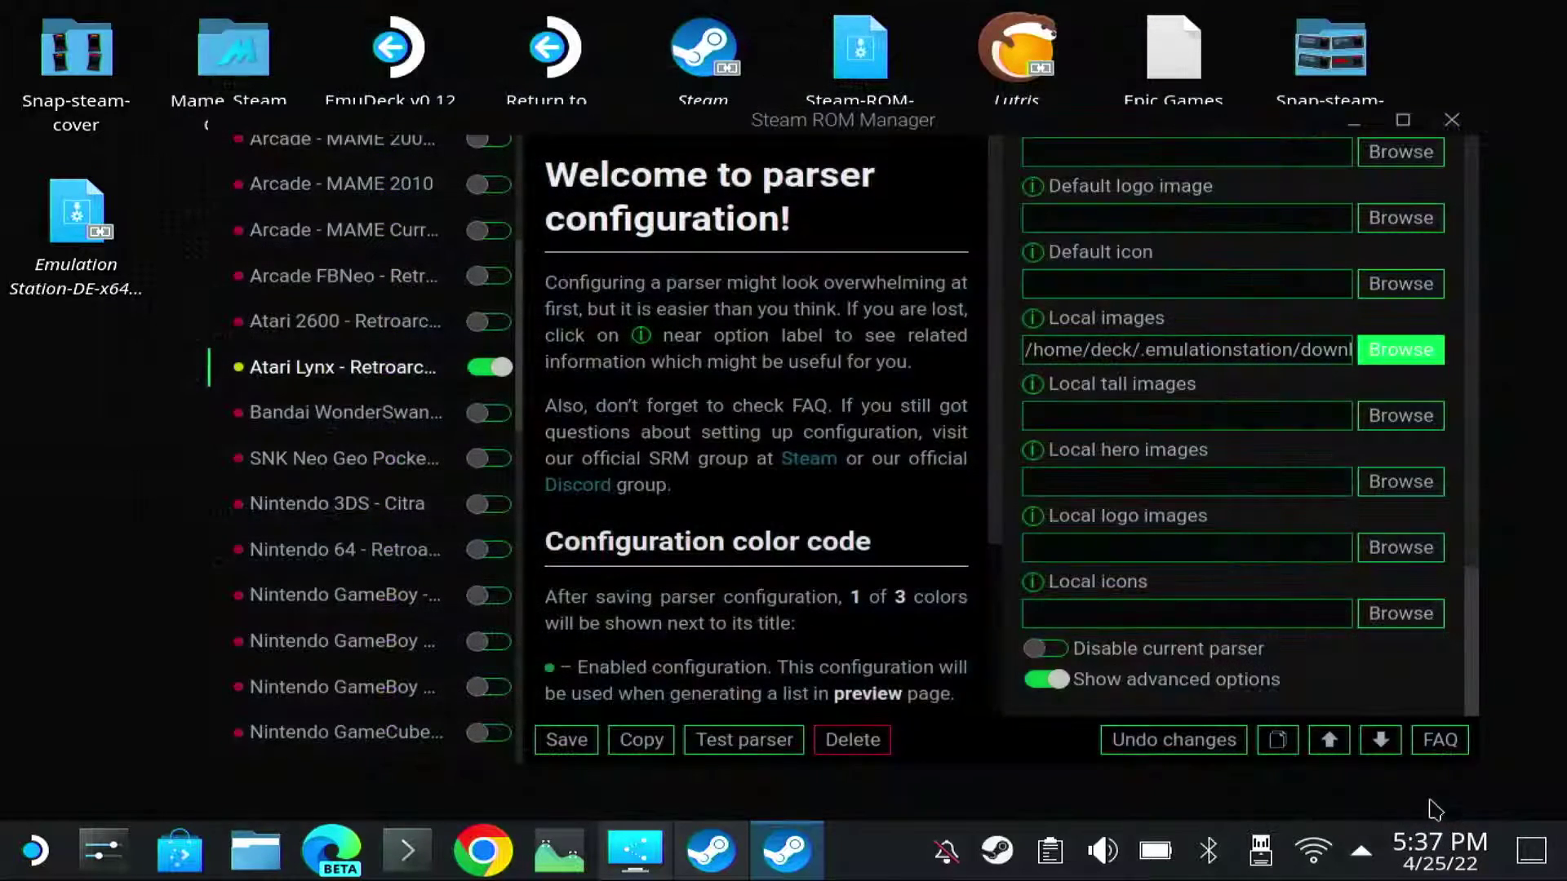
Change the title variable at the end of the Local images path to ${file}, keeping the image extensions pattern.
{"action": "left_click", "coordinate": [1159, 351]}
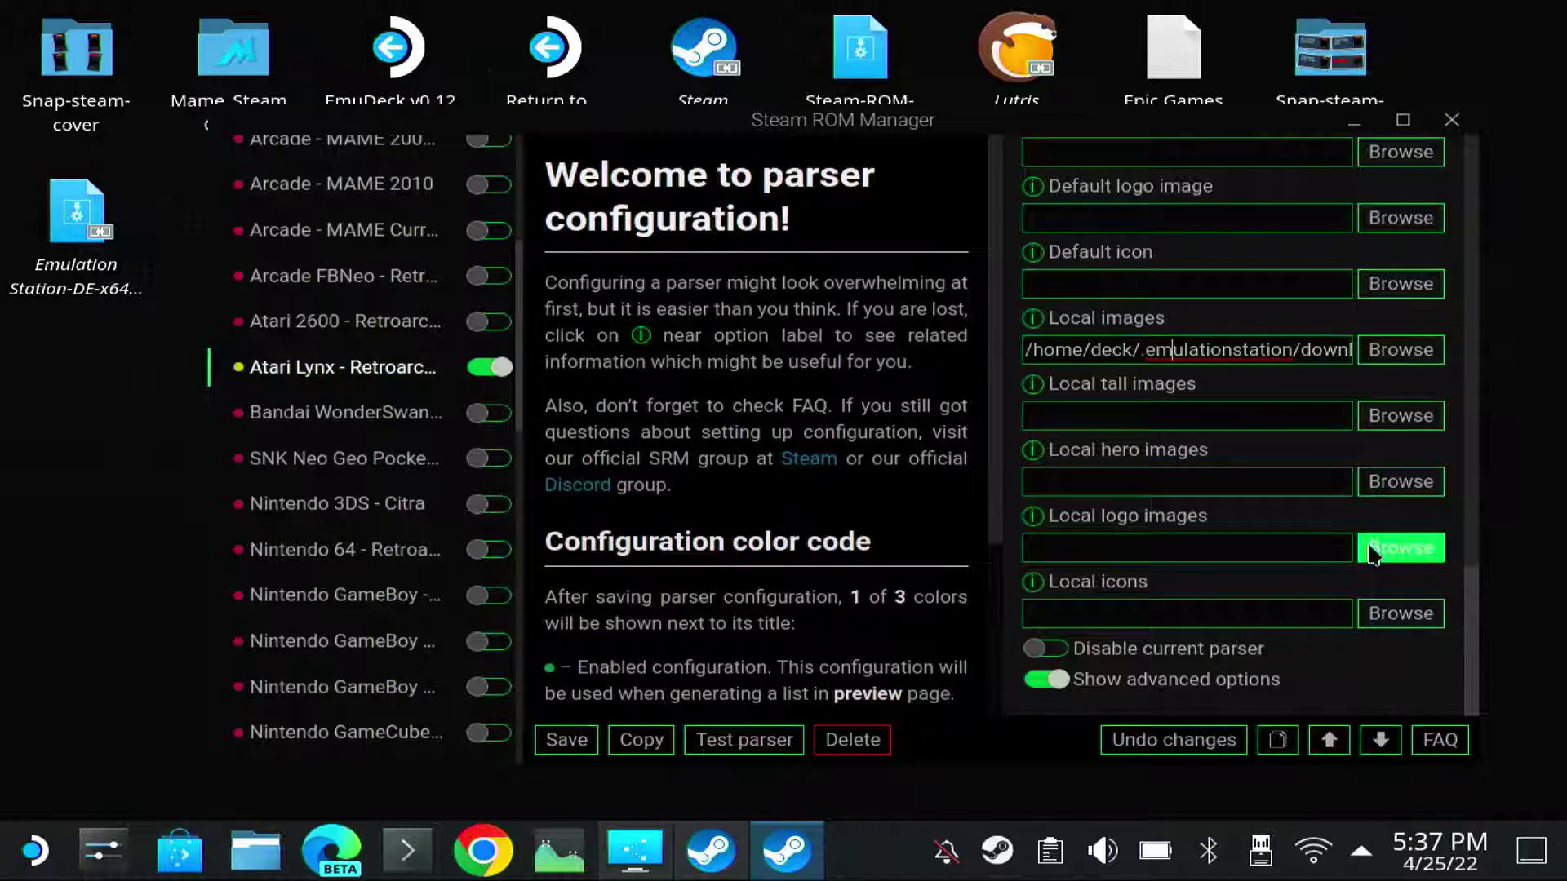
{"action": "key", "text": "Right"}
{"action": "key", "text": "Right"}
{"action": "key", "text": "Right"}
{"action": "key", "text": "Right"}
{"action": "key", "text": "Right"}
{"action": "key", "text": "Right"}
{"action": "key", "text": "Right"}
{"action": "key", "text": "Right"}
{"action": "key", "text": "Right"}
{"action": "key", "text": "Right"}
{"action": "key", "text": "Right"}
{"action": "key", "text": "Right"}
{"action": "key", "text": "Right"}
{"action": "key", "text": "Right"}
{"action": "key", "text": "Right"}
{"action": "key", "text": "Right"}
{"action": "key", "text": "Right"}
{"action": "key", "text": "Right"}
{"action": "key", "text": "Right"}
{"action": "key", "text": "Right"}
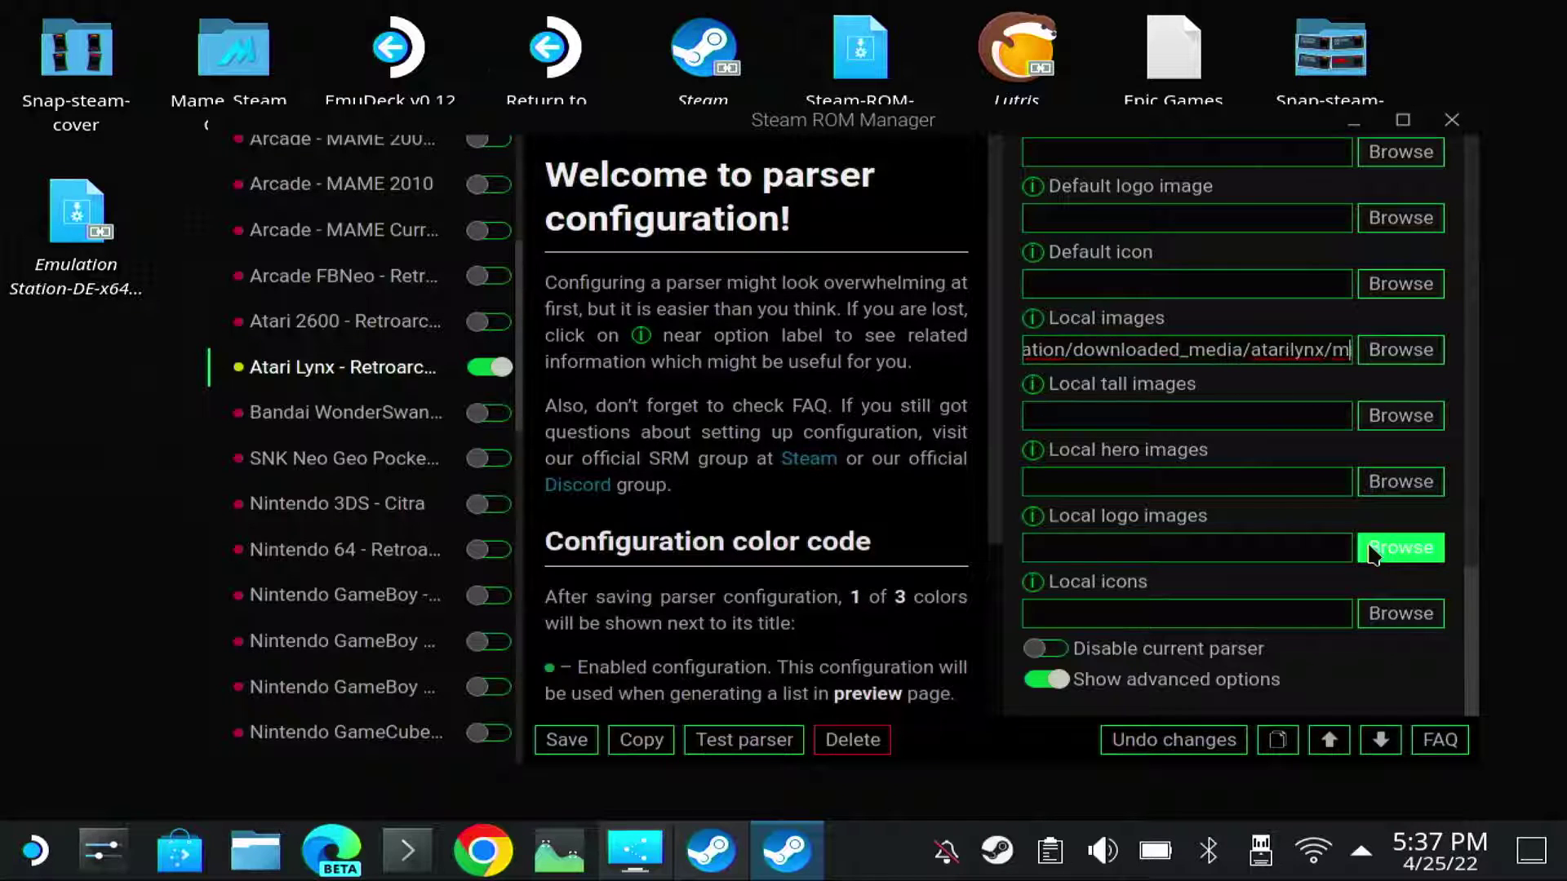
{"action": "key", "text": "Right"}
{"action": "key", "text": "Right"}
{"action": "key", "text": "Right"}
{"action": "key", "text": "Right"}
{"action": "key", "text": "Right"}
{"action": "key", "text": "Right"}
{"action": "key", "text": "Right"}
{"action": "key", "text": "Right"}
{"action": "key", "text": "Right"}
{"action": "key", "text": "Right"}
{"action": "key", "text": "Right"}
{"action": "key", "text": "Right"}
{"action": "key", "text": "Right"}
{"action": "key", "text": "Right"}
{"action": "key", "text": "Right"}
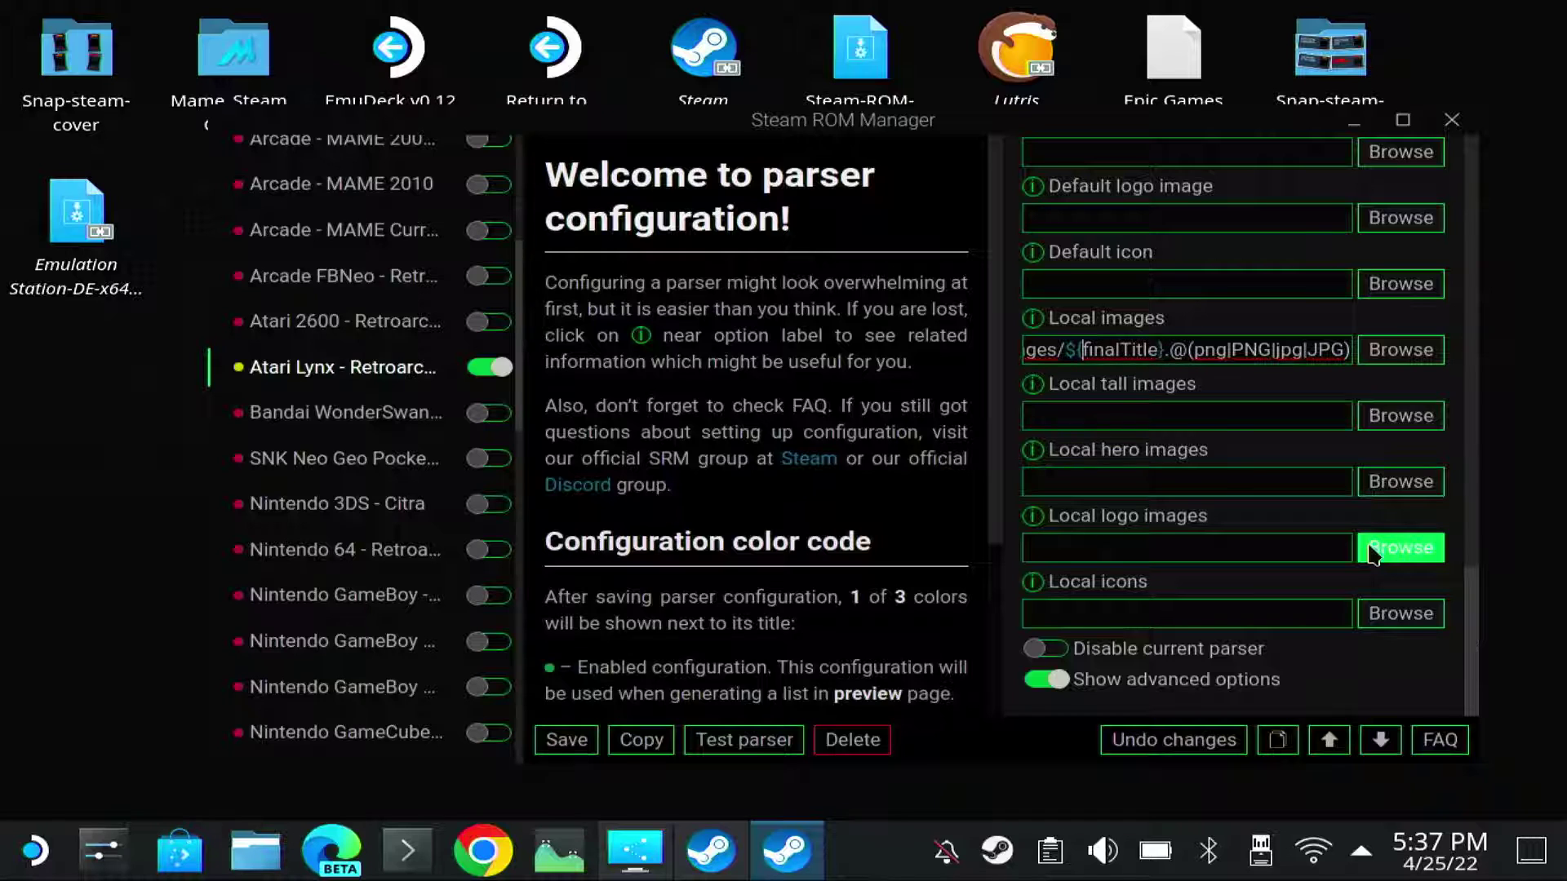
{"action": "key", "text": "Left"}
{"action": "key", "text": "Left"}
{"action": "key", "text": "Left"}
{"action": "key", "text": "Left"}
{"action": "key", "text": "Left"}
{"action": "key", "text": "Left"}
{"action": "key", "text": "Left"}
{"action": "key", "text": "Left"}
{"action": "key", "text": "Left"}
{"action": "key", "text": "Left"}
{"action": "key", "text": "Left"}
{"action": "key", "text": "Left"}
{"action": "key", "text": "Left"}
{"action": "key", "text": "Left"}
{"action": "key", "text": "Left"}
{"action": "key", "text": "Left"}
{"action": "key", "text": "Left"}
{"action": "key", "text": "Left"}
{"action": "key", "text": "Left"}
{"action": "key", "text": "Left"}
{"action": "key", "text": "BackSpace"}
{"action": "key", "text": "BackSpace"}
{"action": "key", "text": "BackSpace"}
{"action": "key", "text": "BackSpace"}
{"action": "key", "text": "BackSpace"}
{"action": "key", "text": "BackSpace"}
{"action": "key", "text": "Delete"}
{"action": "key", "text": "Delete"}
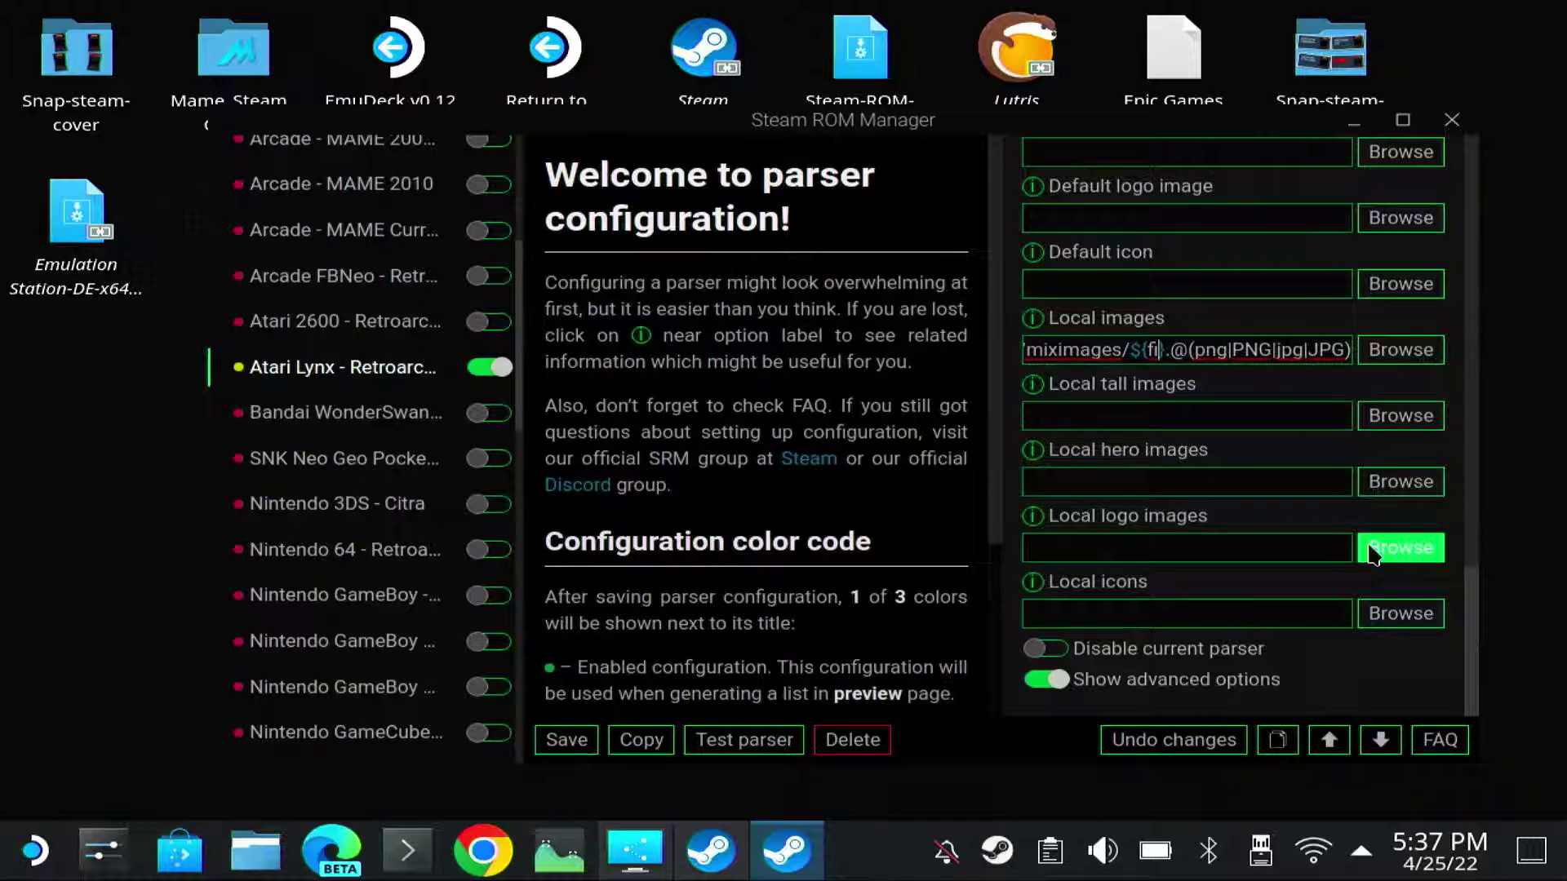
{"action": "type", "text": "le"}
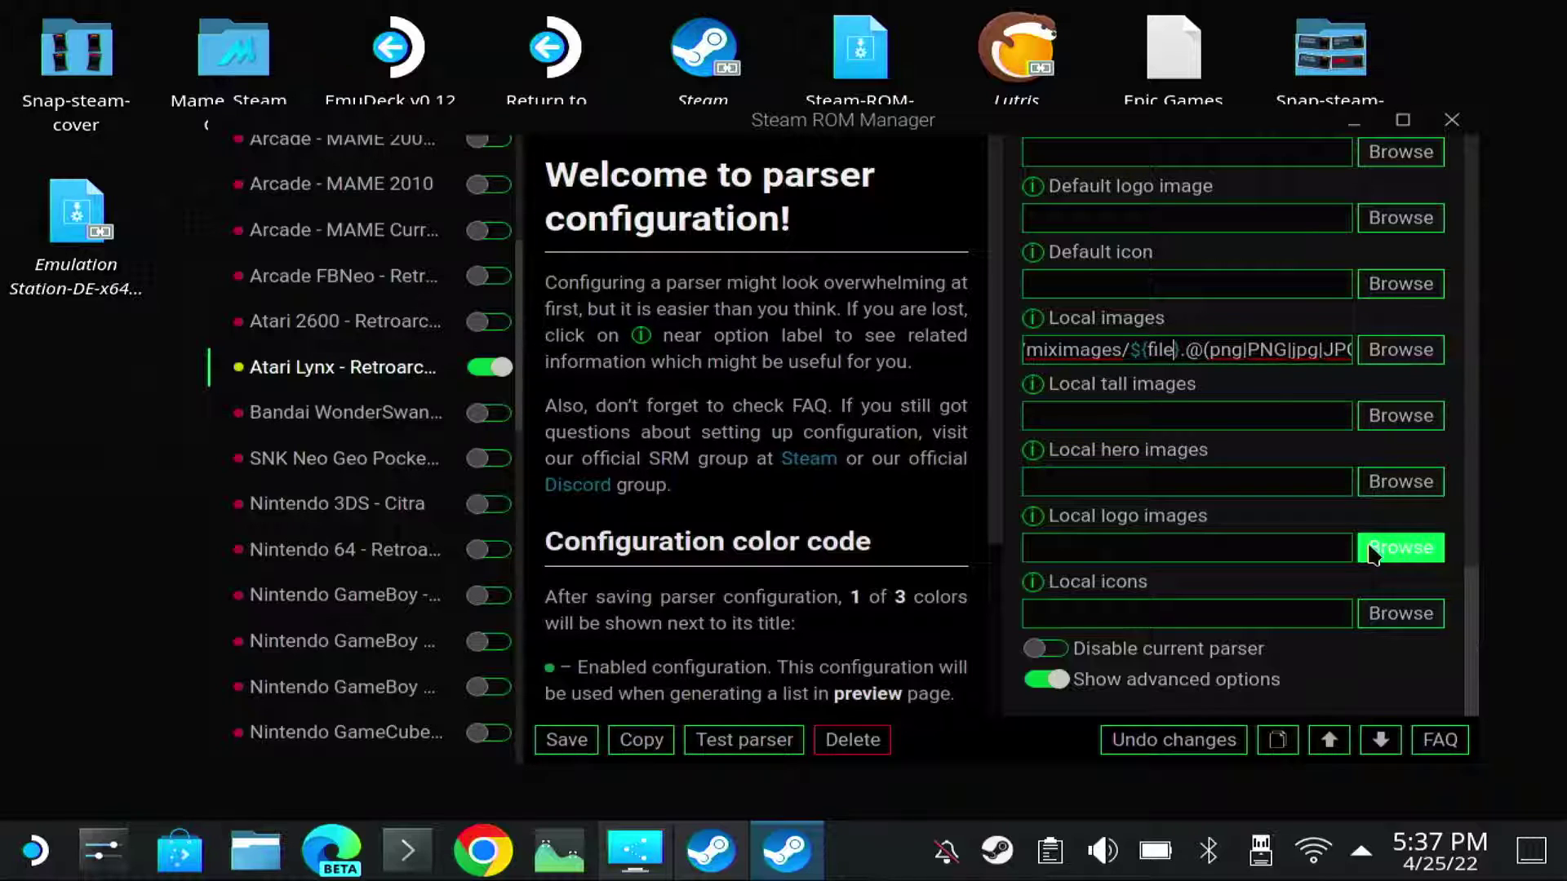
Complete the title variable in the Local images path as ${fileName}.
{"action": "type", "text": "Name"}
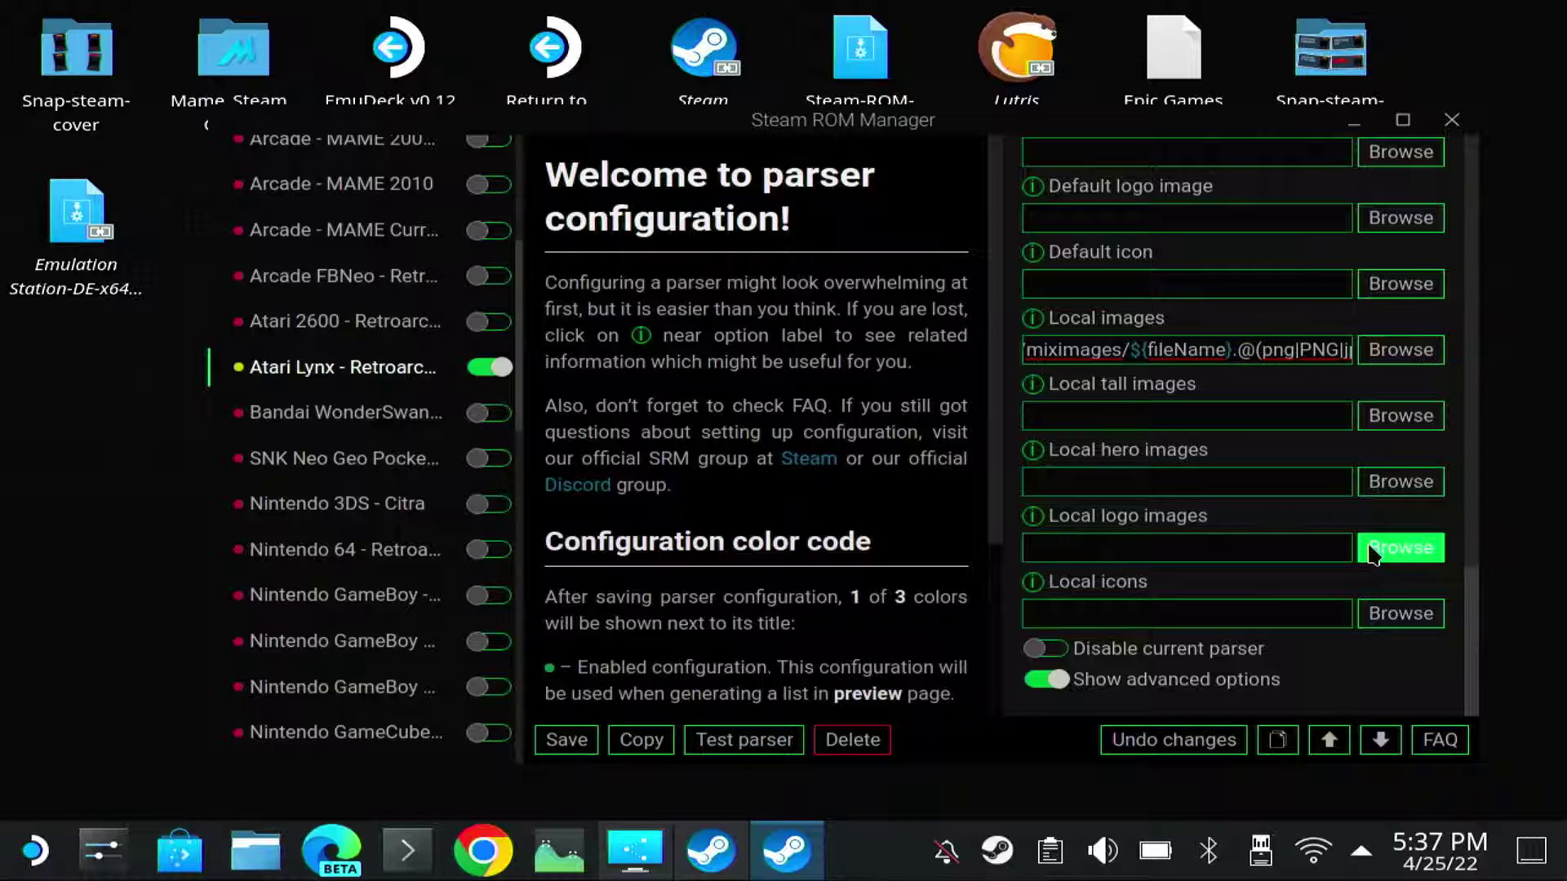
{"action": "key", "text": "End"}
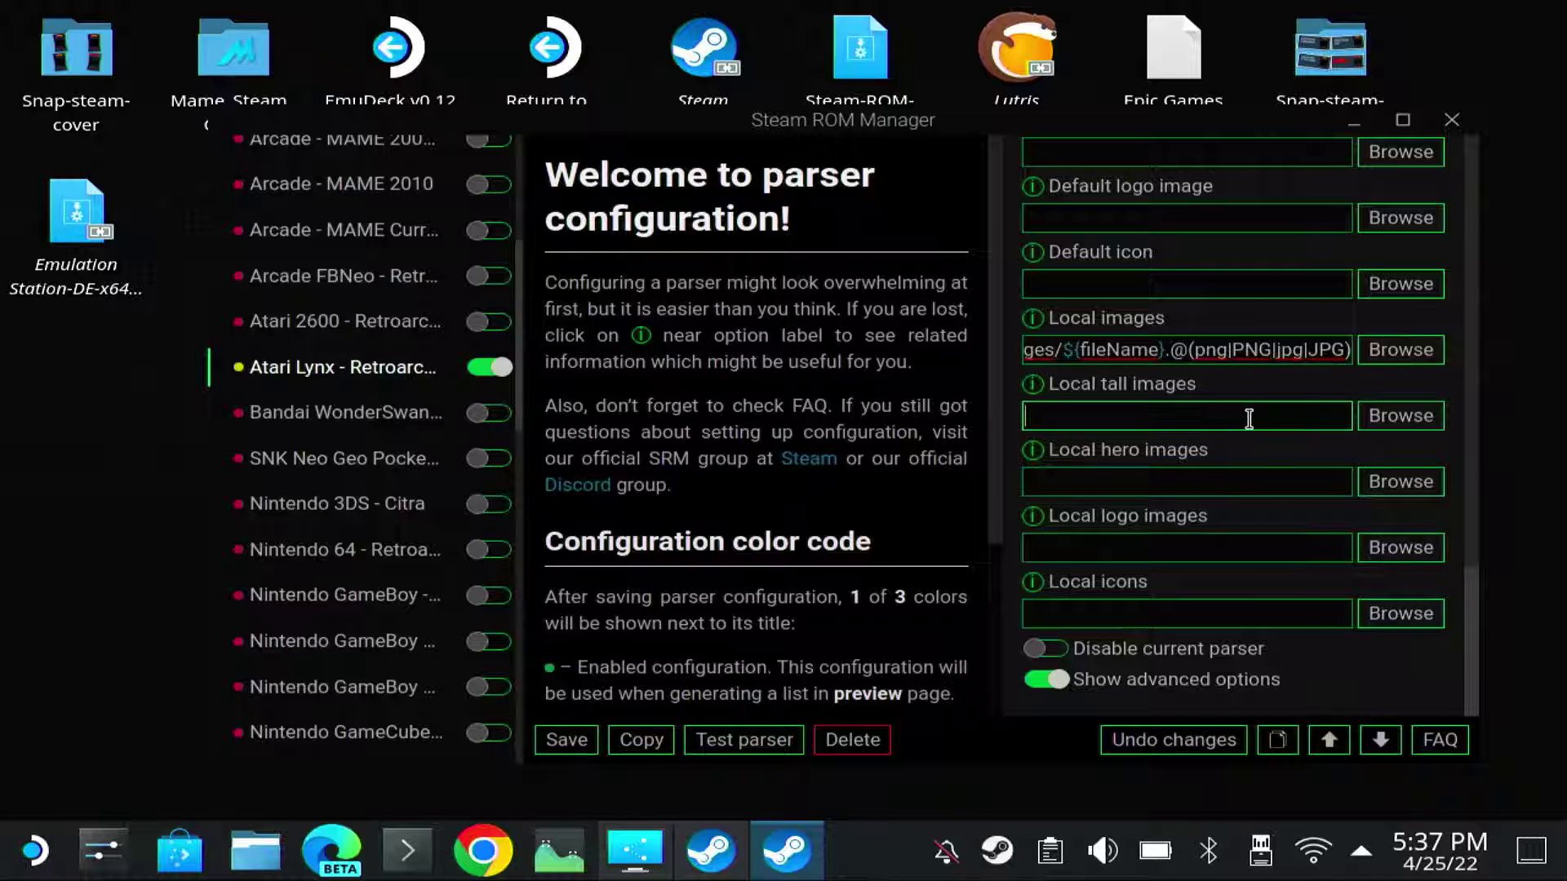
Set the parser's local tall images folder to .emulationstation/downloaded_media/atarilynx/covers in the Home folder.
{"action": "left_click", "coordinate": [1377, 418]}
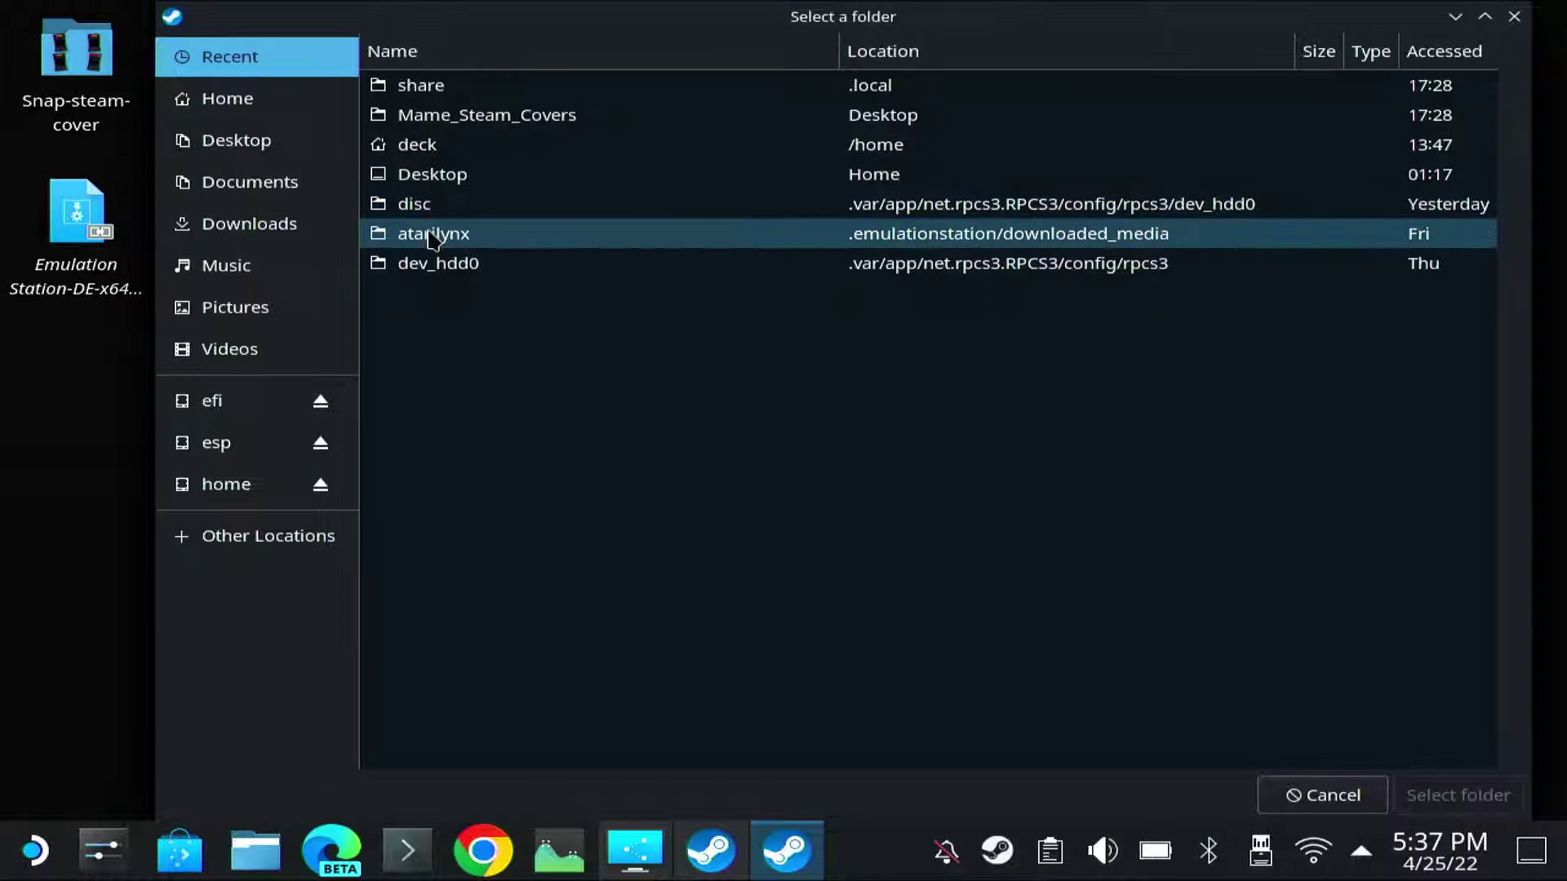
{"action": "left_click", "coordinate": [241, 114]}
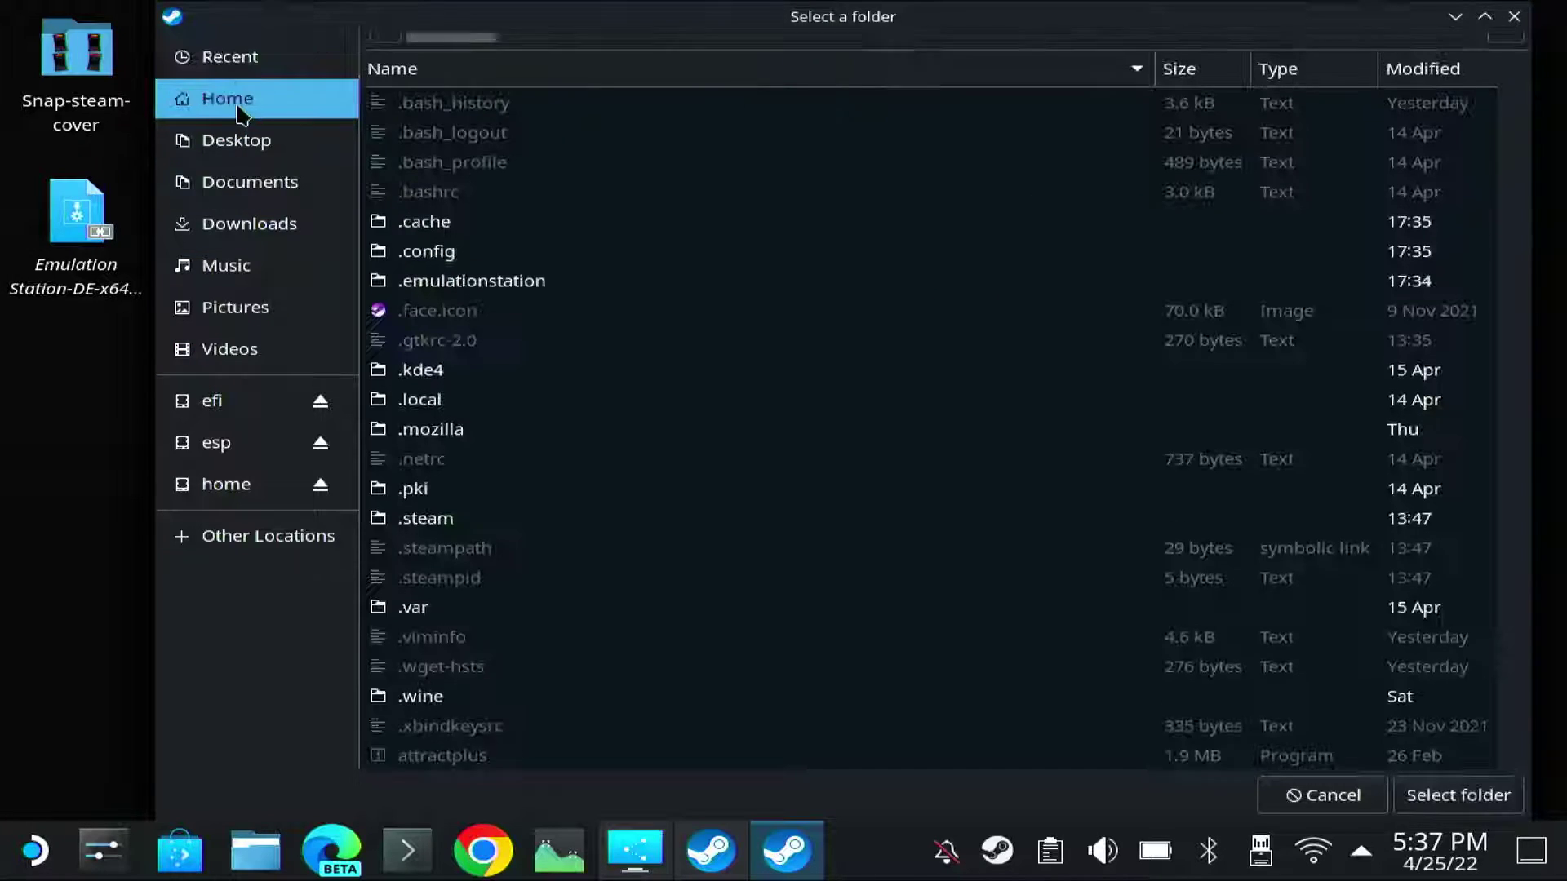
{"action": "double_click", "coordinate": [465, 302]}
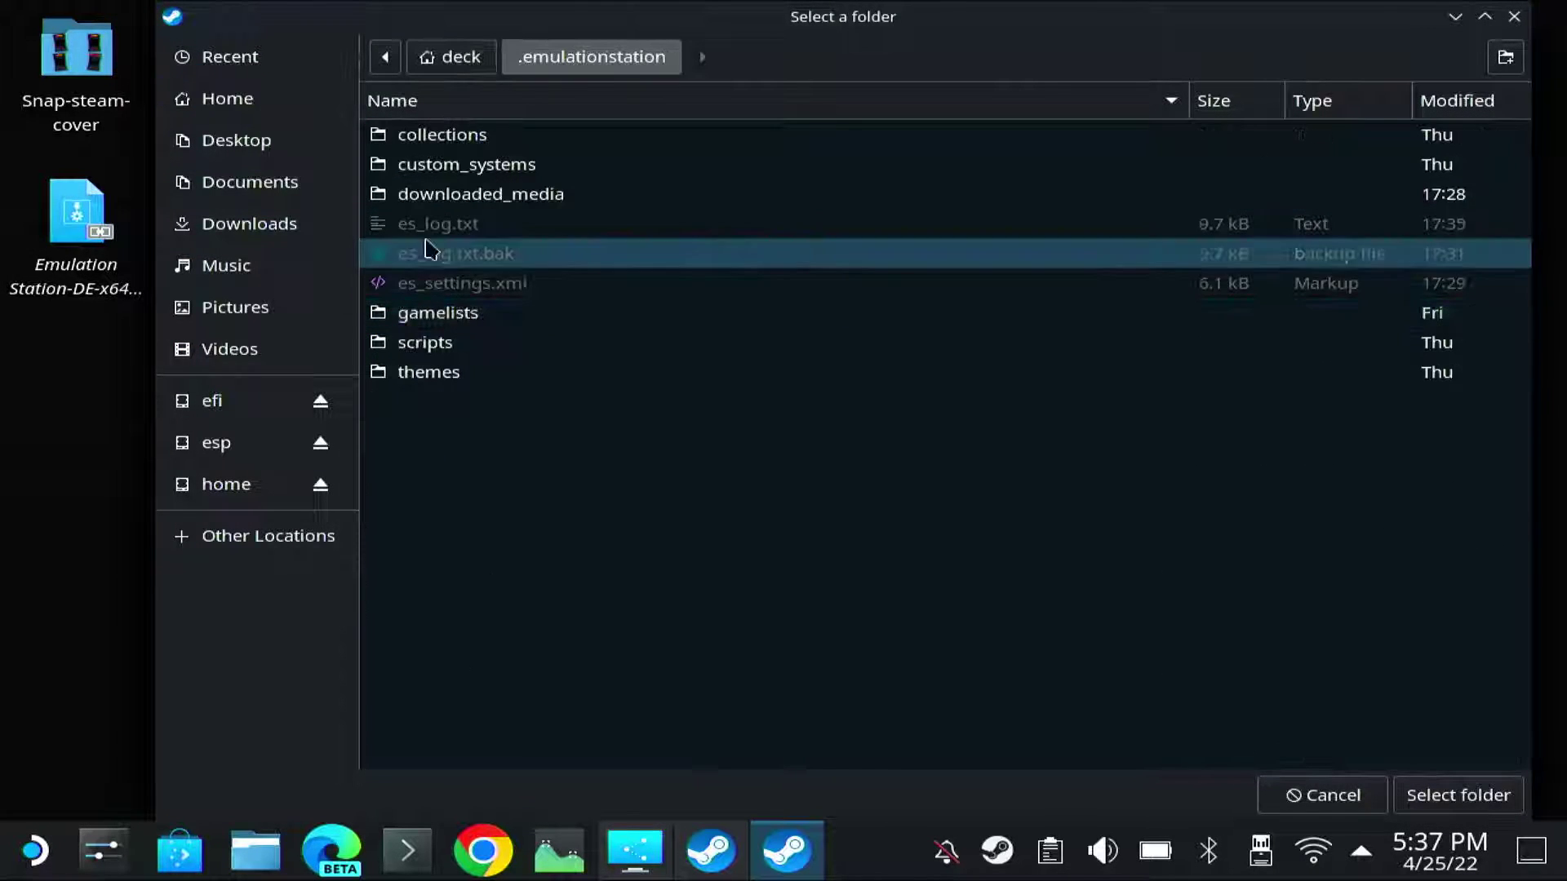
{"action": "double_click", "coordinate": [430, 194]}
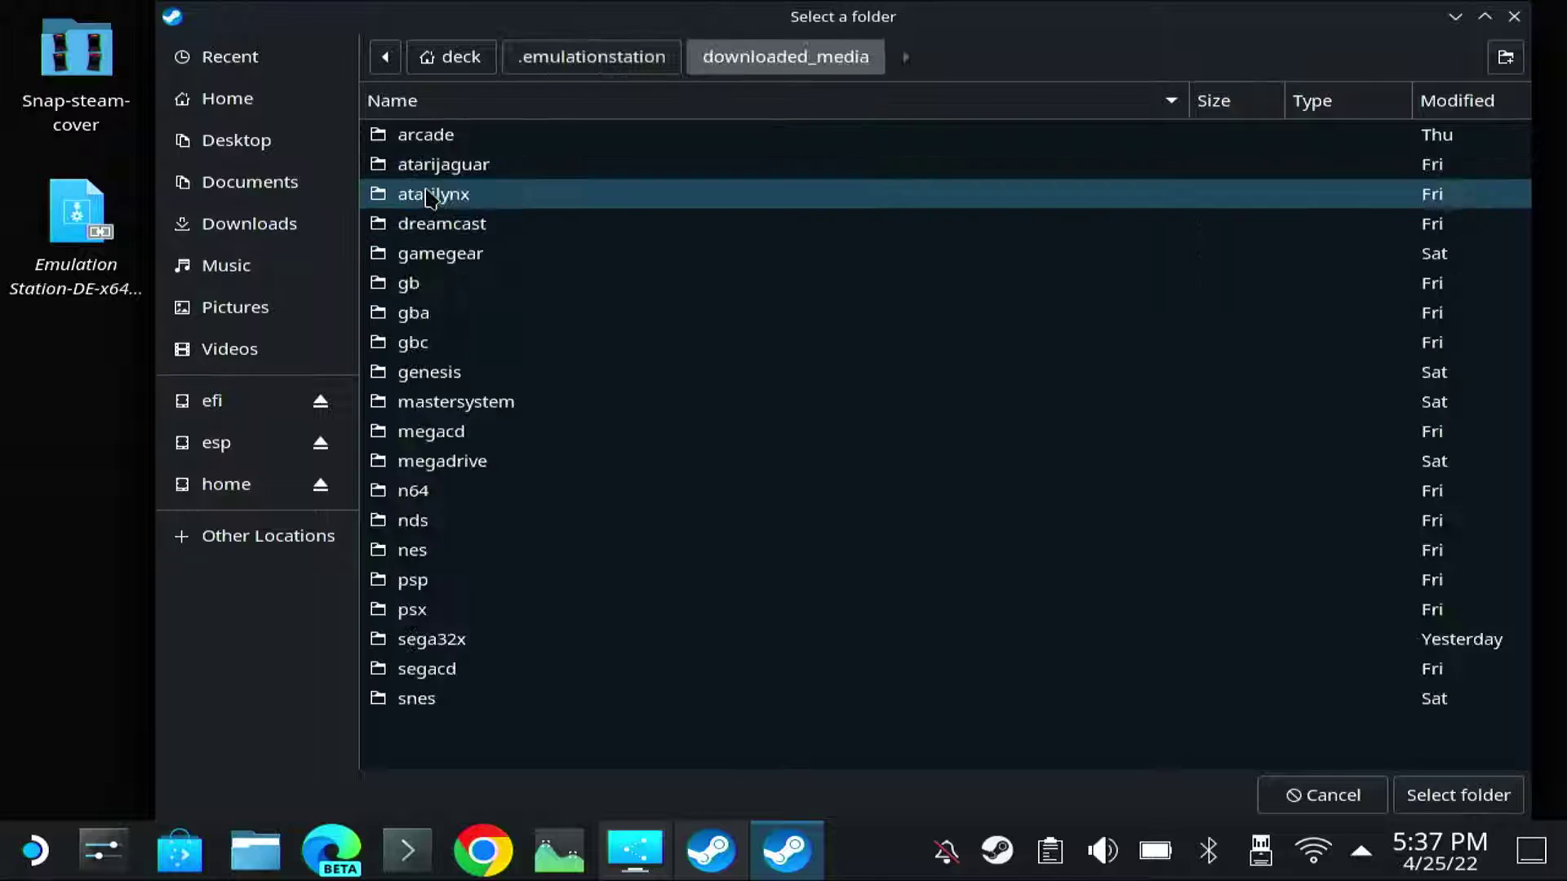
{"action": "double_click", "coordinate": [433, 198]}
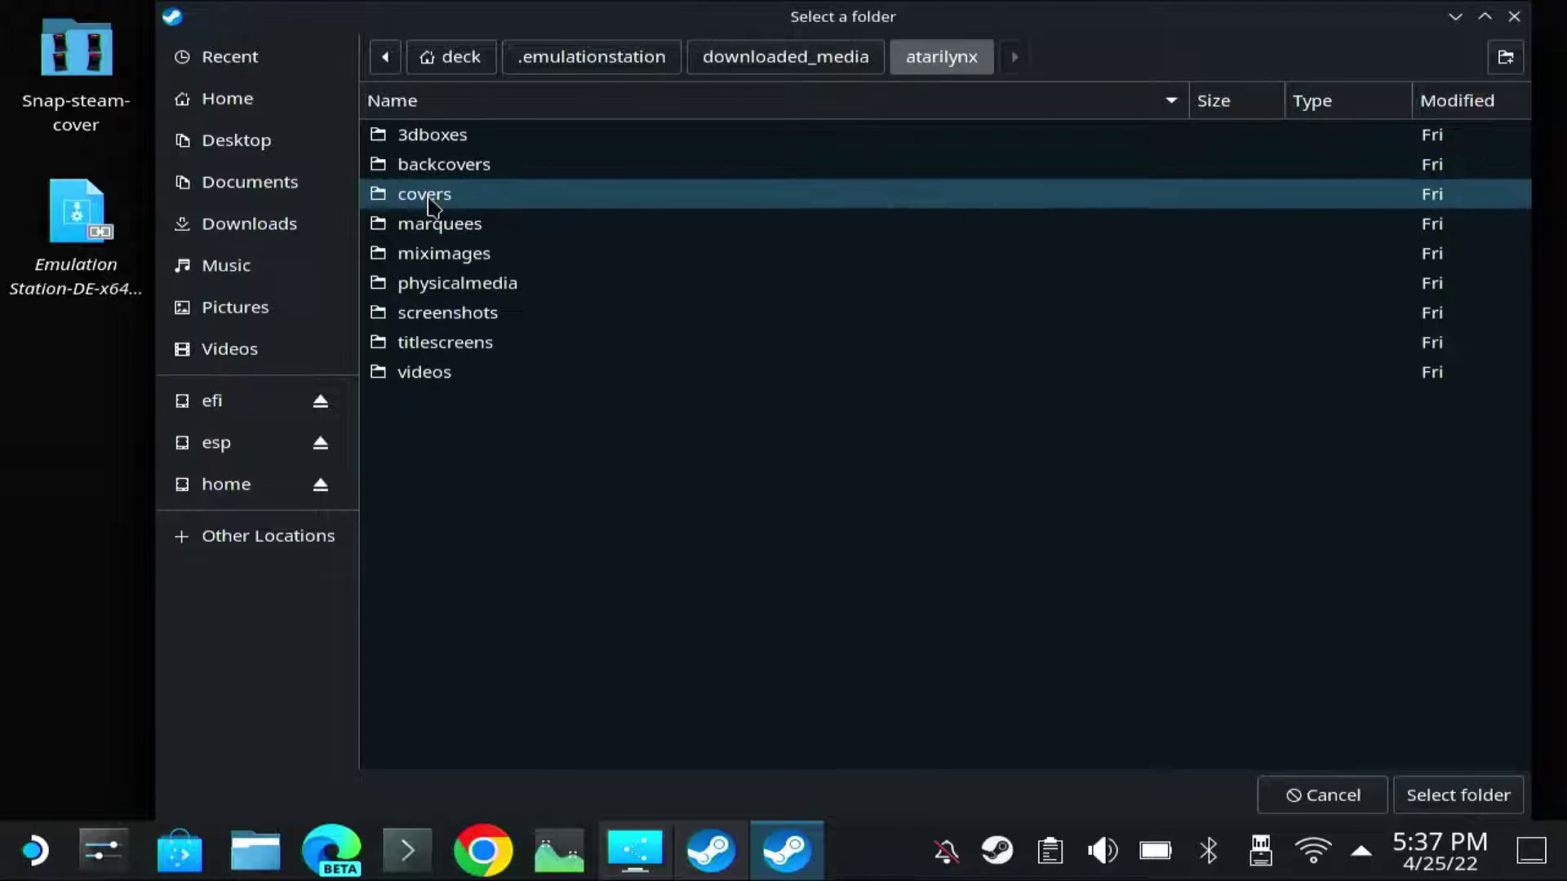
{"action": "double_click", "coordinate": [432, 198]}
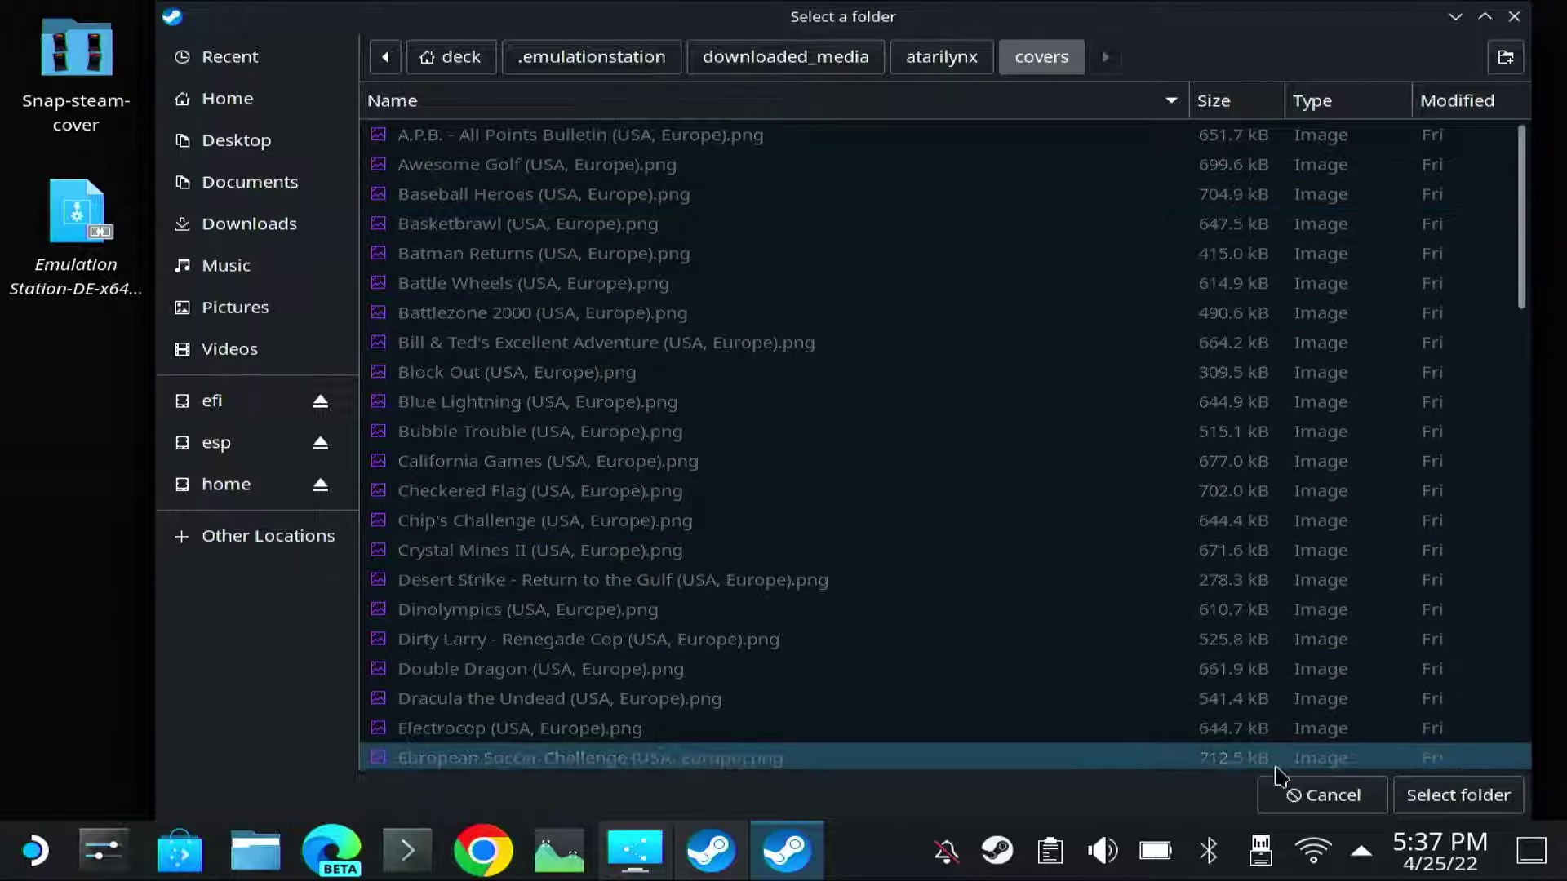
{"action": "left_click", "coordinate": [1441, 804]}
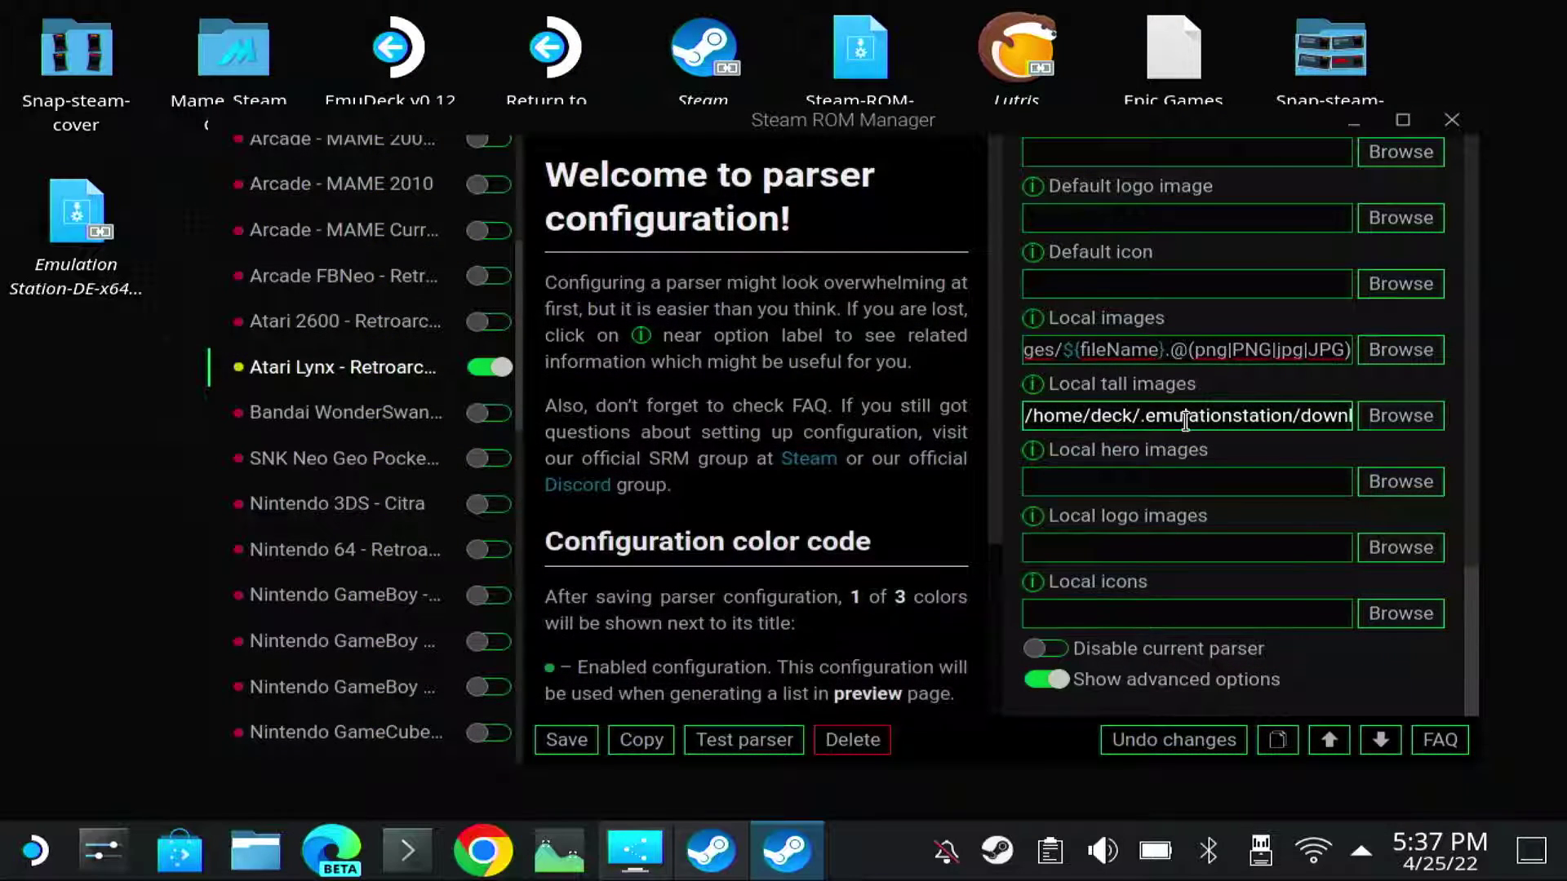
Replace the finalTitle variable in the Local tall images path with ${fileName}, keeping the image extensions pattern .@(png|PNG|jpg|JPG).
{"action": "key", "text": "Right"}
{"action": "key", "text": "Right"}
{"action": "key", "text": "Right"}
{"action": "key", "text": "Right"}
{"action": "key", "text": "Right"}
{"action": "key", "text": "Right"}
{"action": "key", "text": "Right"}
{"action": "key", "text": "Right"}
{"action": "key", "text": "Right"}
{"action": "key", "text": "Right"}
{"action": "key", "text": "Right"}
{"action": "key", "text": "Right"}
{"action": "key", "text": "Right"}
{"action": "key", "text": "Right"}
{"action": "key", "text": "Right"}
{"action": "key", "text": "Right"}
{"action": "key", "text": "Right"}
{"action": "key", "text": "Right"}
{"action": "key", "text": "Right"}
{"action": "key", "text": "Right"}
{"action": "key", "text": "Right"}
{"action": "key", "text": "Right"}
{"action": "key", "text": "Right"}
{"action": "key", "text": "Right"}
{"action": "key", "text": "Right"}
{"action": "key", "text": "Right"}
{"action": "key", "text": "Right"}
{"action": "key", "text": "Right"}
{"action": "key", "text": "Right"}
{"action": "key", "text": "Right"}
{"action": "key", "text": "Right"}
{"action": "key", "text": "Right"}
{"action": "key", "text": "Right"}
{"action": "key", "text": "Right"}
{"action": "key", "text": "Right"}
{"action": "key", "text": "Right"}
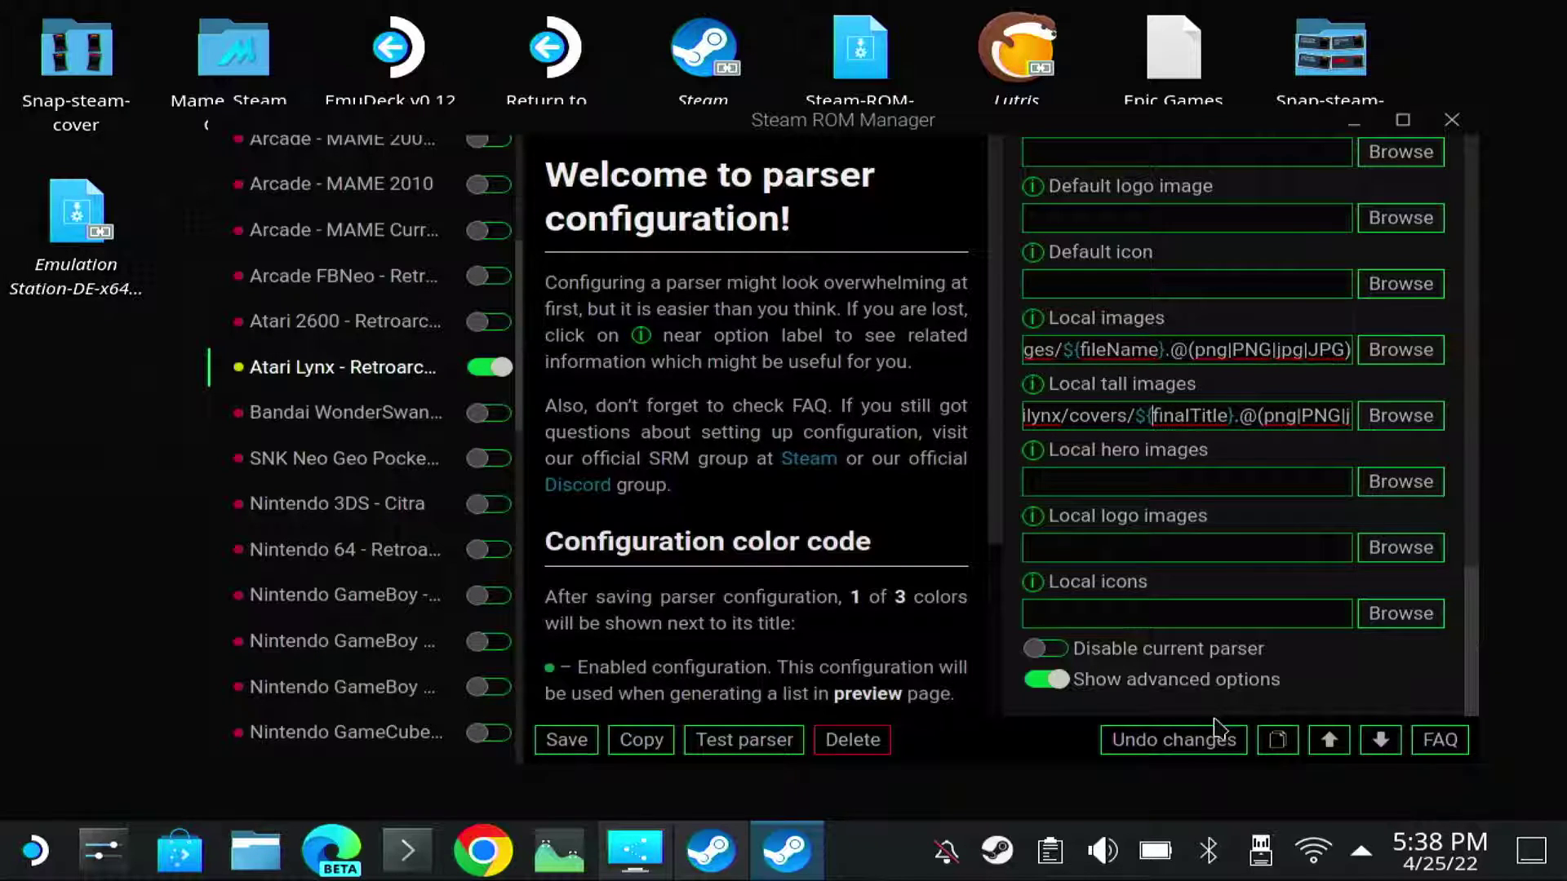
{"action": "key", "text": "Delete"}
{"action": "key", "text": "Delete"}
{"action": "key", "text": "Delete"}
{"action": "key", "text": "Delete"}
{"action": "key", "text": "Delete"}
{"action": "key", "text": "Delete"}
{"action": "key", "text": "Delete"}
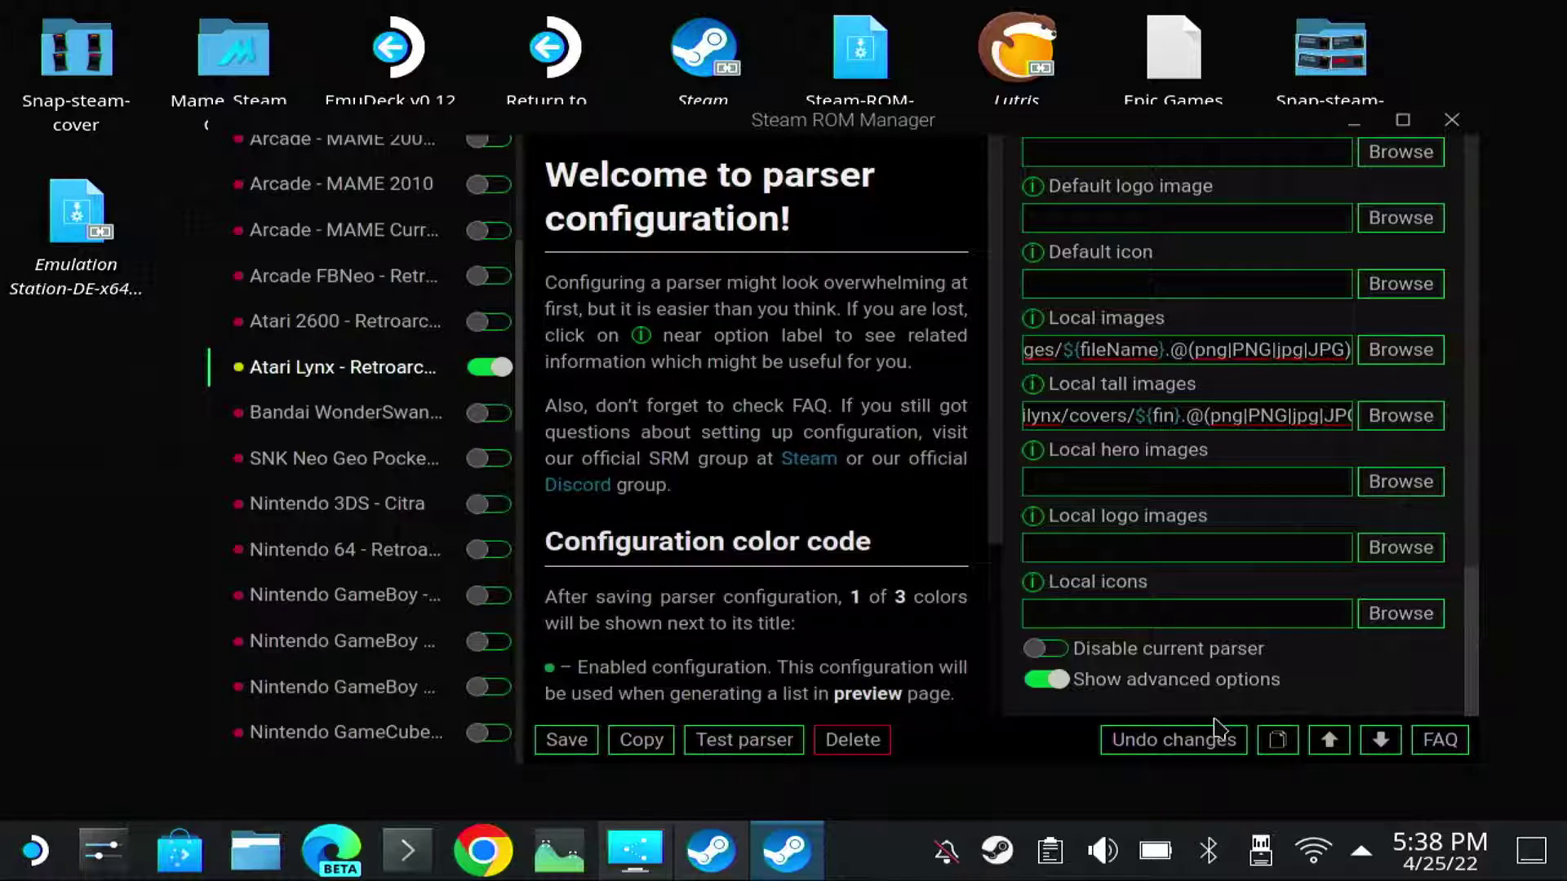
{"action": "key", "text": "BackSpace"}
{"action": "type", "text": "ke"}
{"action": "key", "text": "BackSpace"}
{"action": "key", "text": "BackSpace"}
{"action": "type", "text": "leNam"}
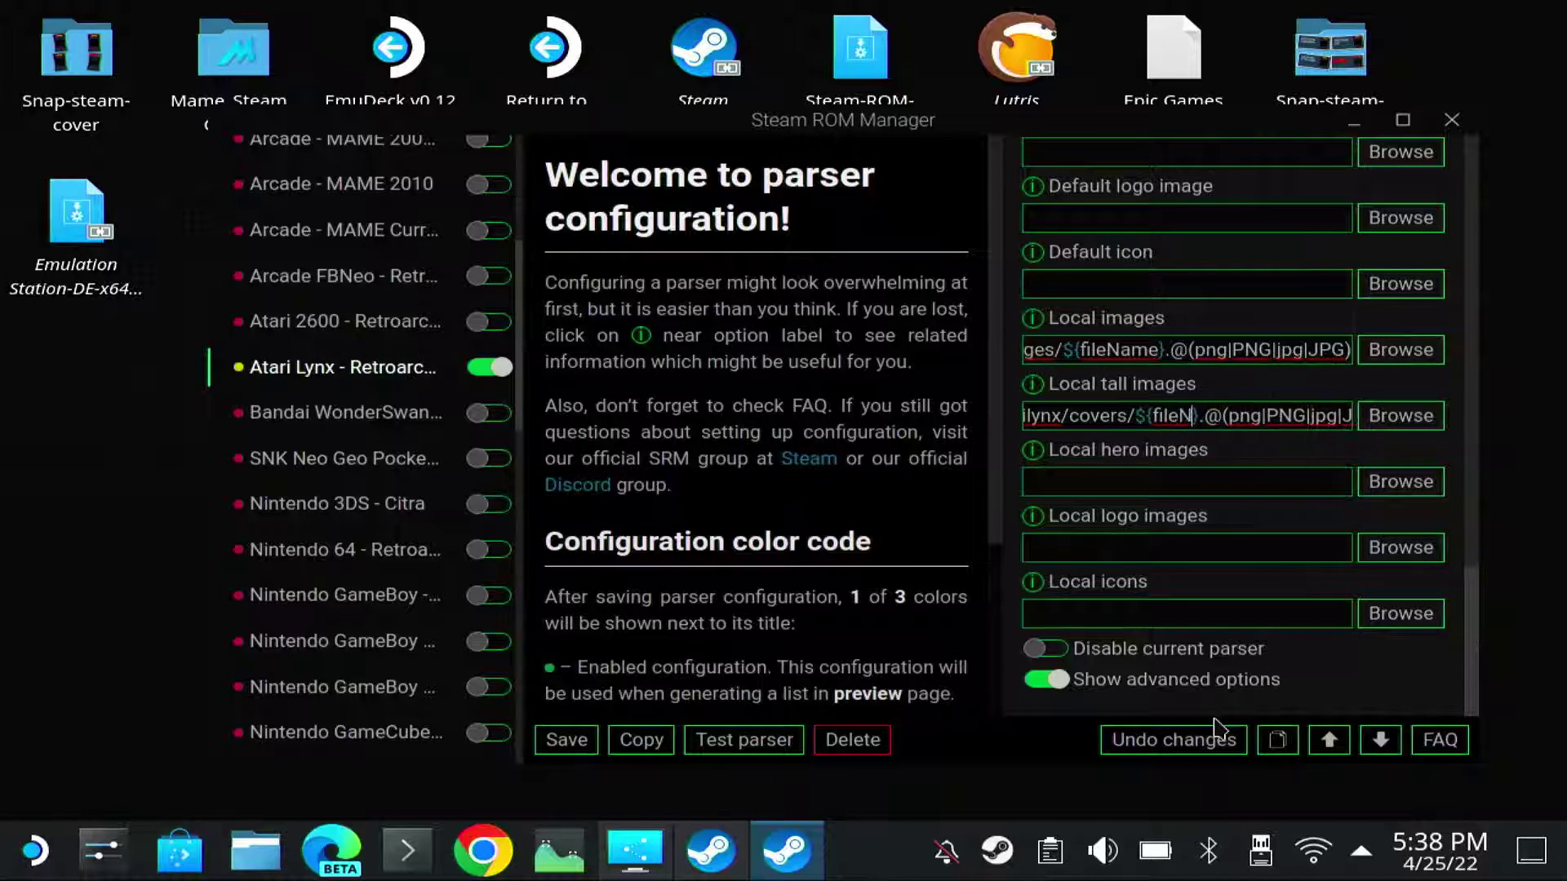
{"action": "type", "text": "e"}
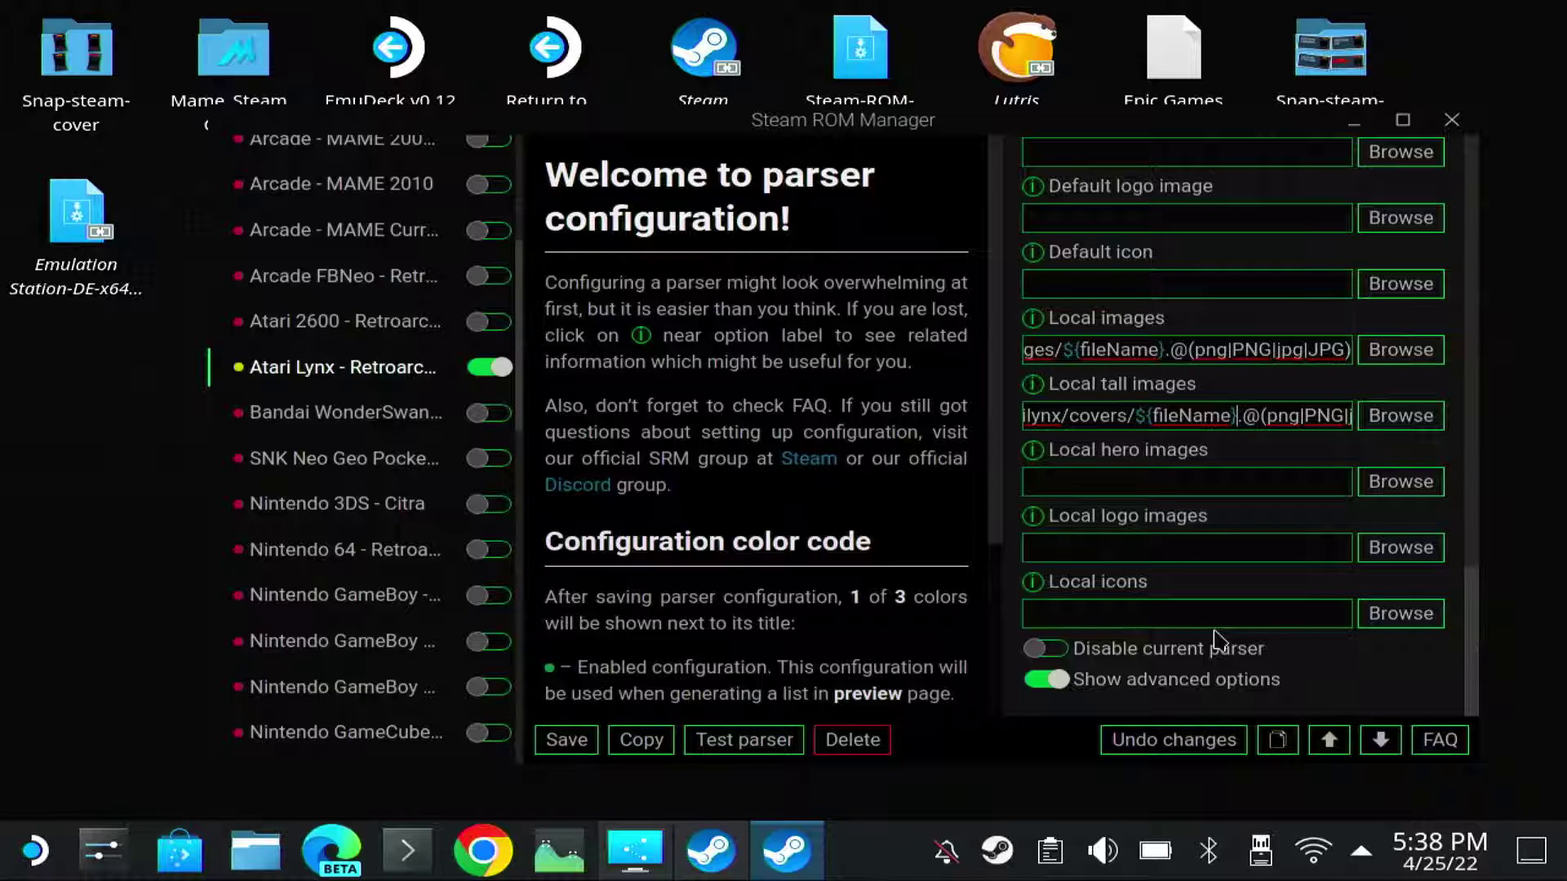
{"action": "type", "text": "jpg|JPG)"}
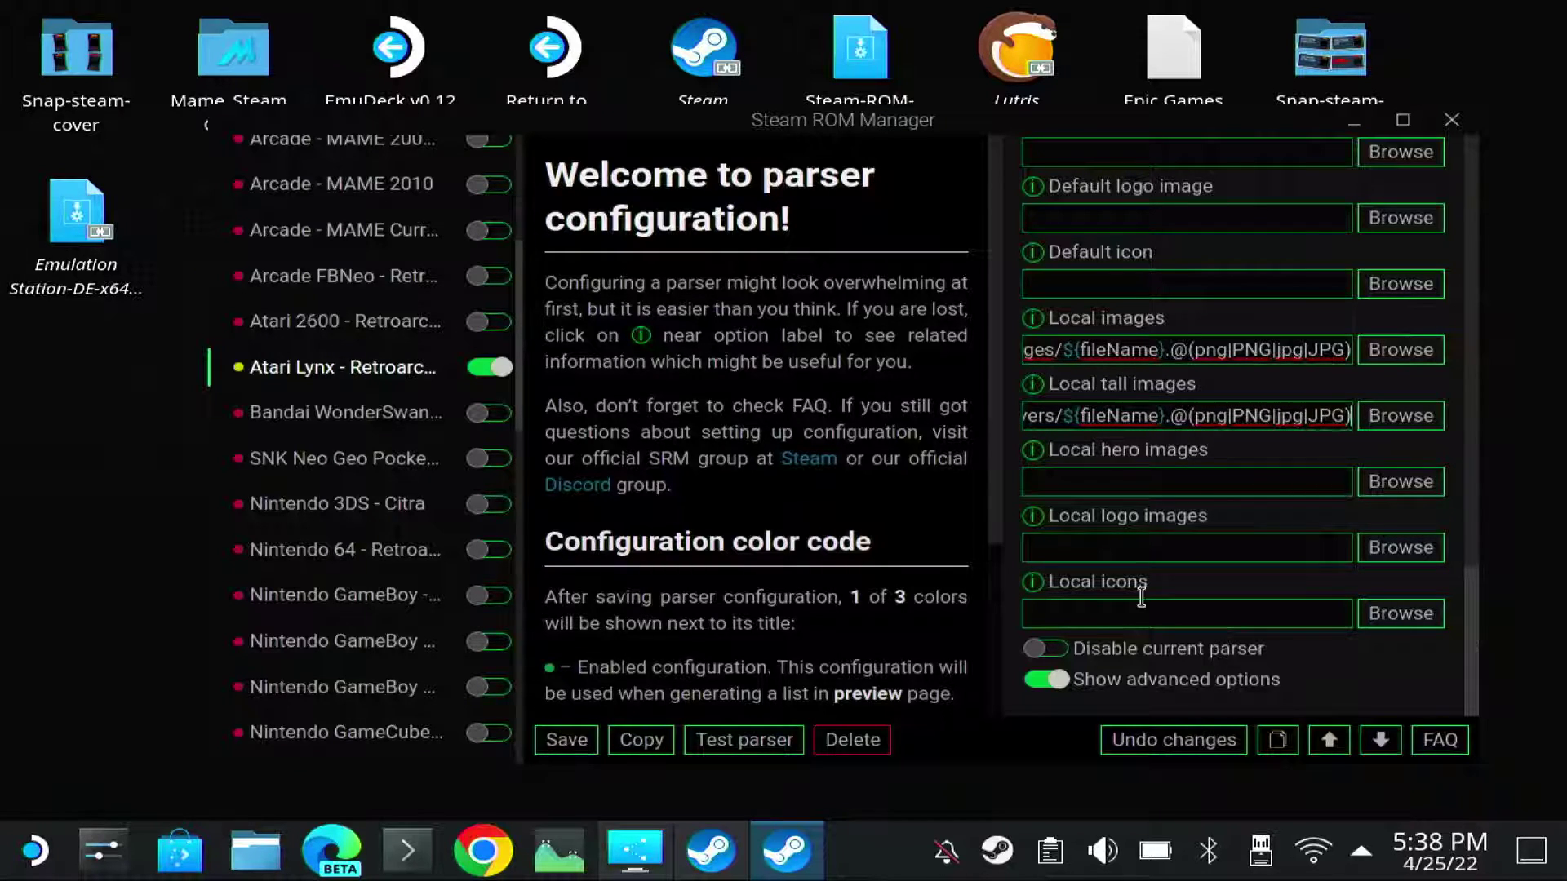
Save the Atari Lynx parser and generate the app list in the preview.
{"action": "left_click", "coordinate": [544, 760]}
{"action": "scroll", "coordinate": [416, 351], "scroll_direction": "up", "scroll_amount": 1}
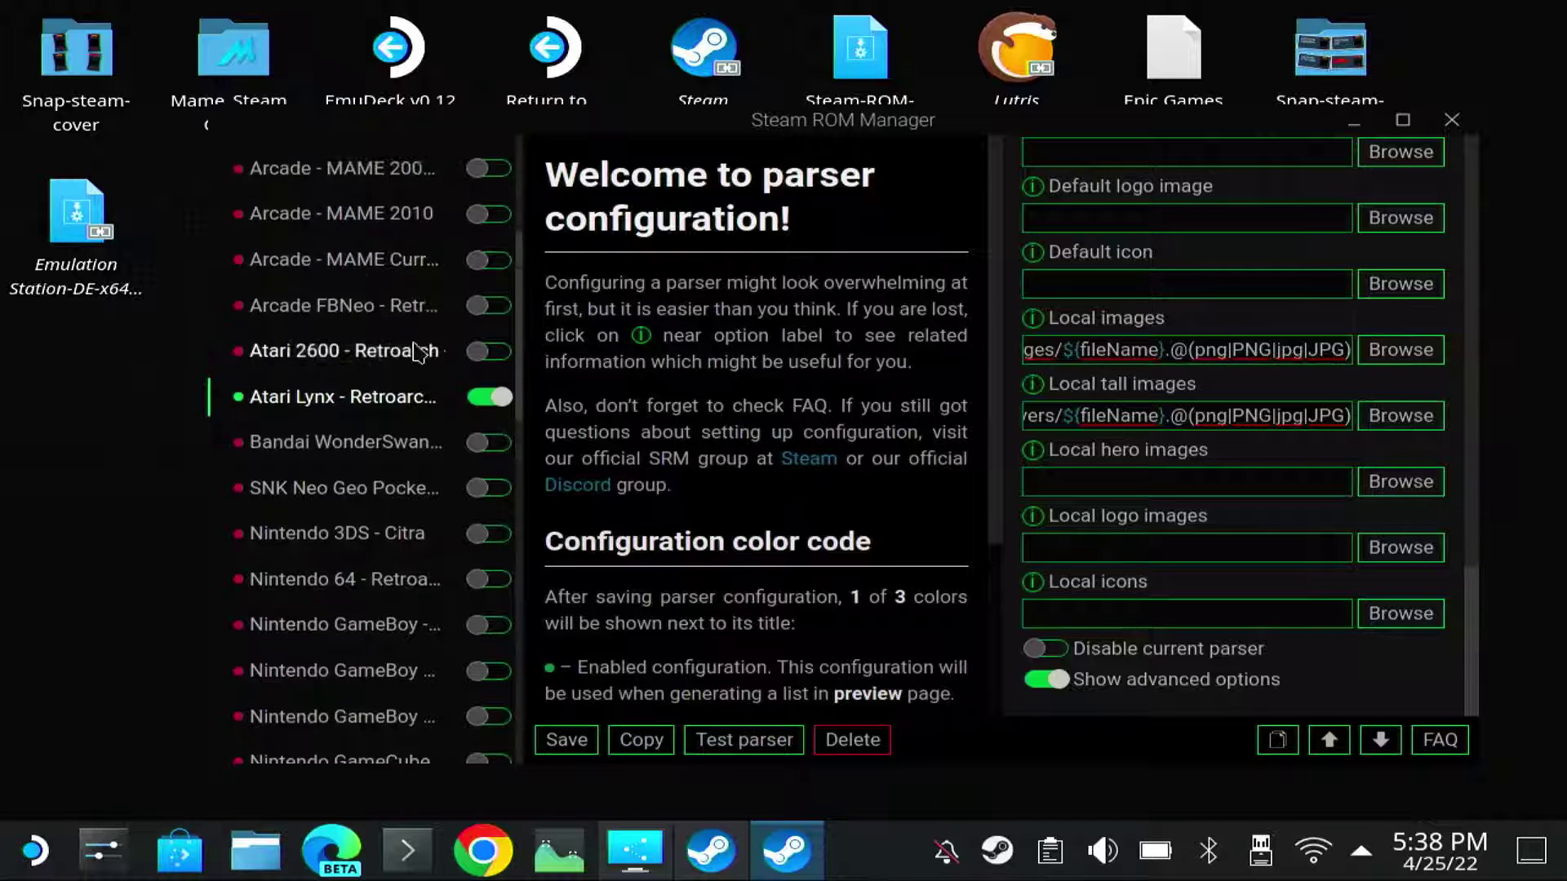
{"action": "scroll", "coordinate": [416, 351], "scroll_direction": "up", "scroll_amount": 5}
{"action": "left_click", "coordinate": [275, 155]}
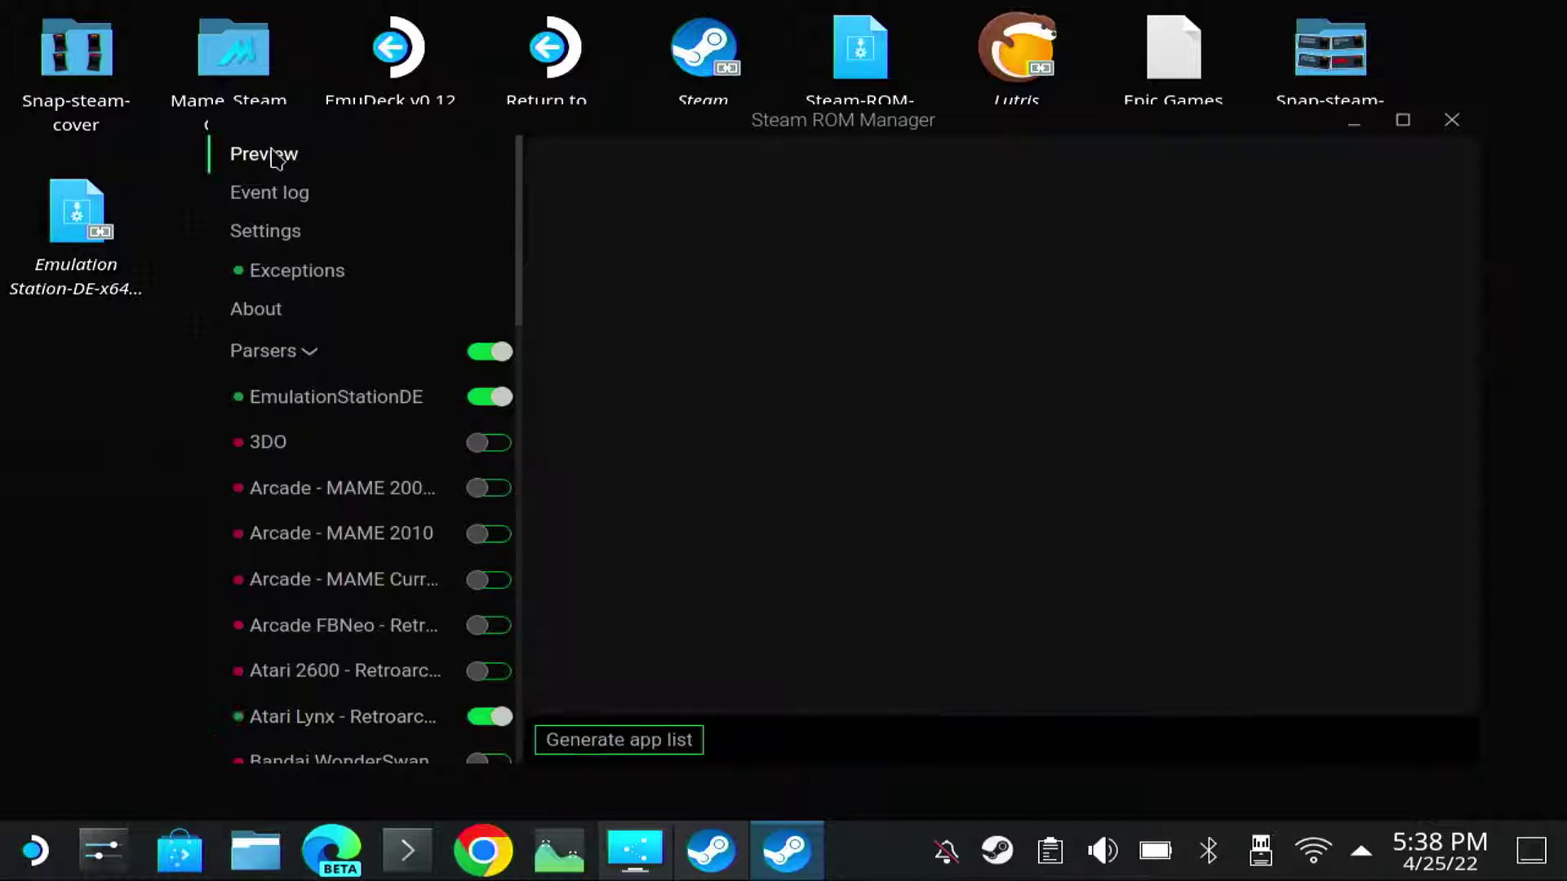
{"action": "left_click", "coordinate": [620, 749]}
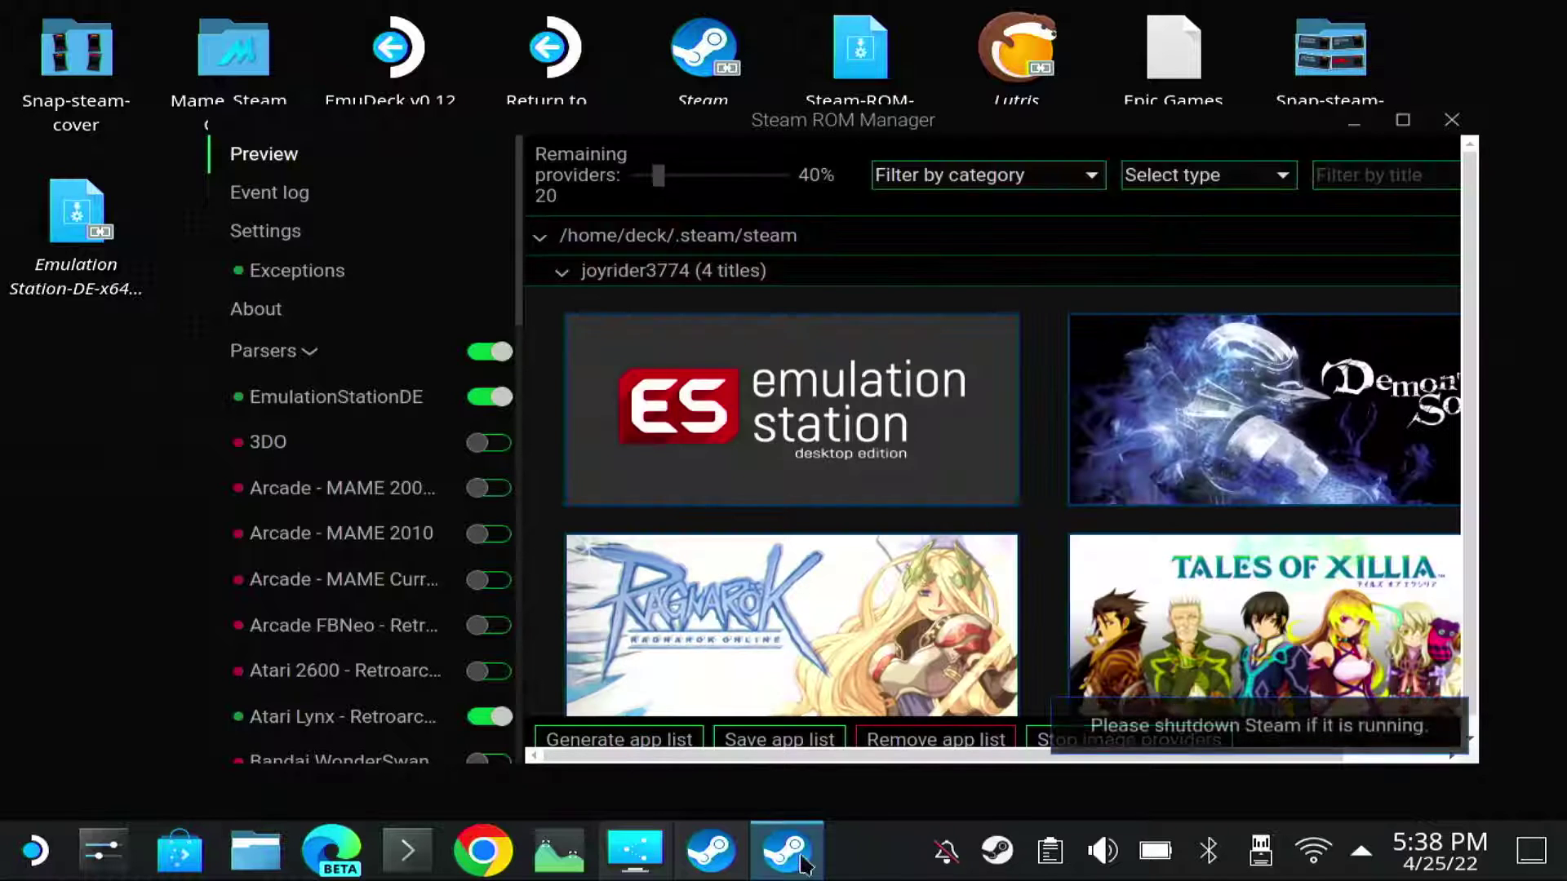
Shut down the running Steam client, leaving Steam ROM Manager open.
{"action": "mouse_move", "coordinate": [792, 855]}
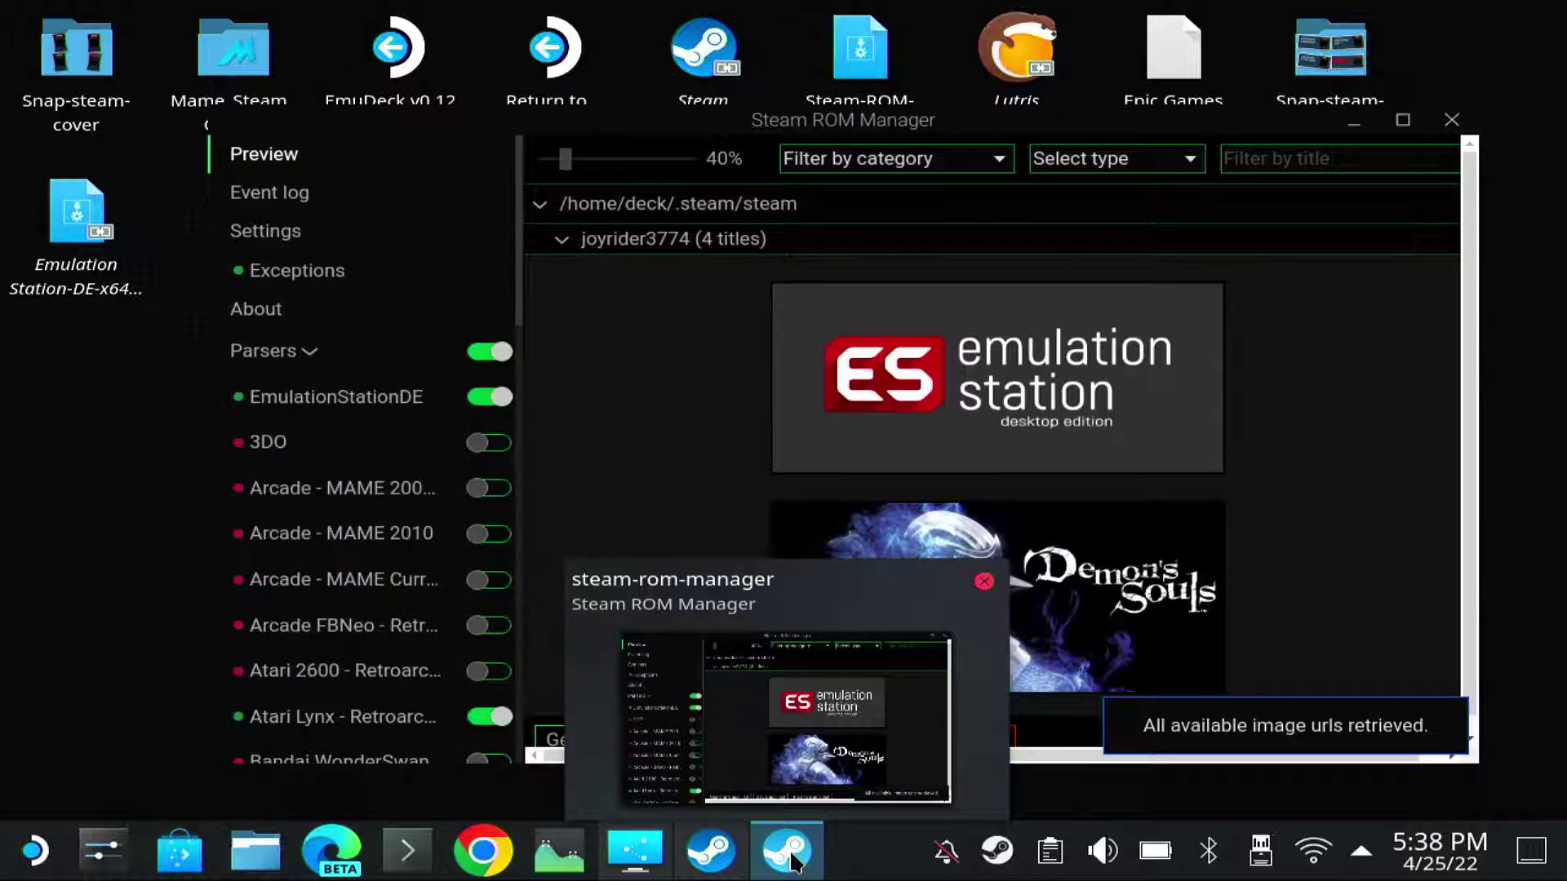
{"action": "right_click", "coordinate": [701, 853]}
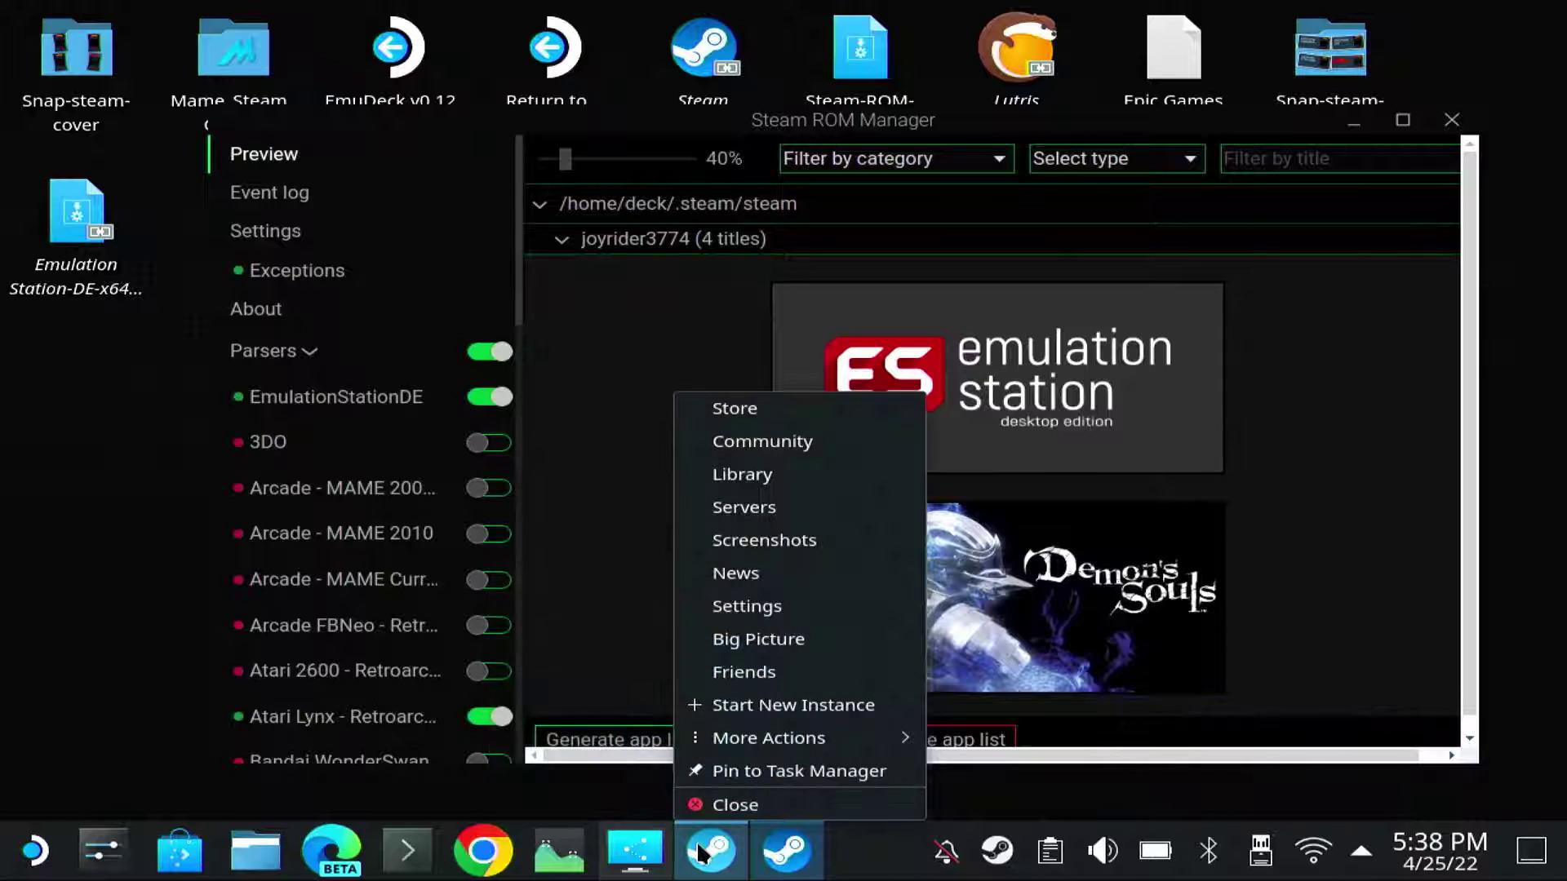
{"action": "left_click", "coordinate": [718, 804]}
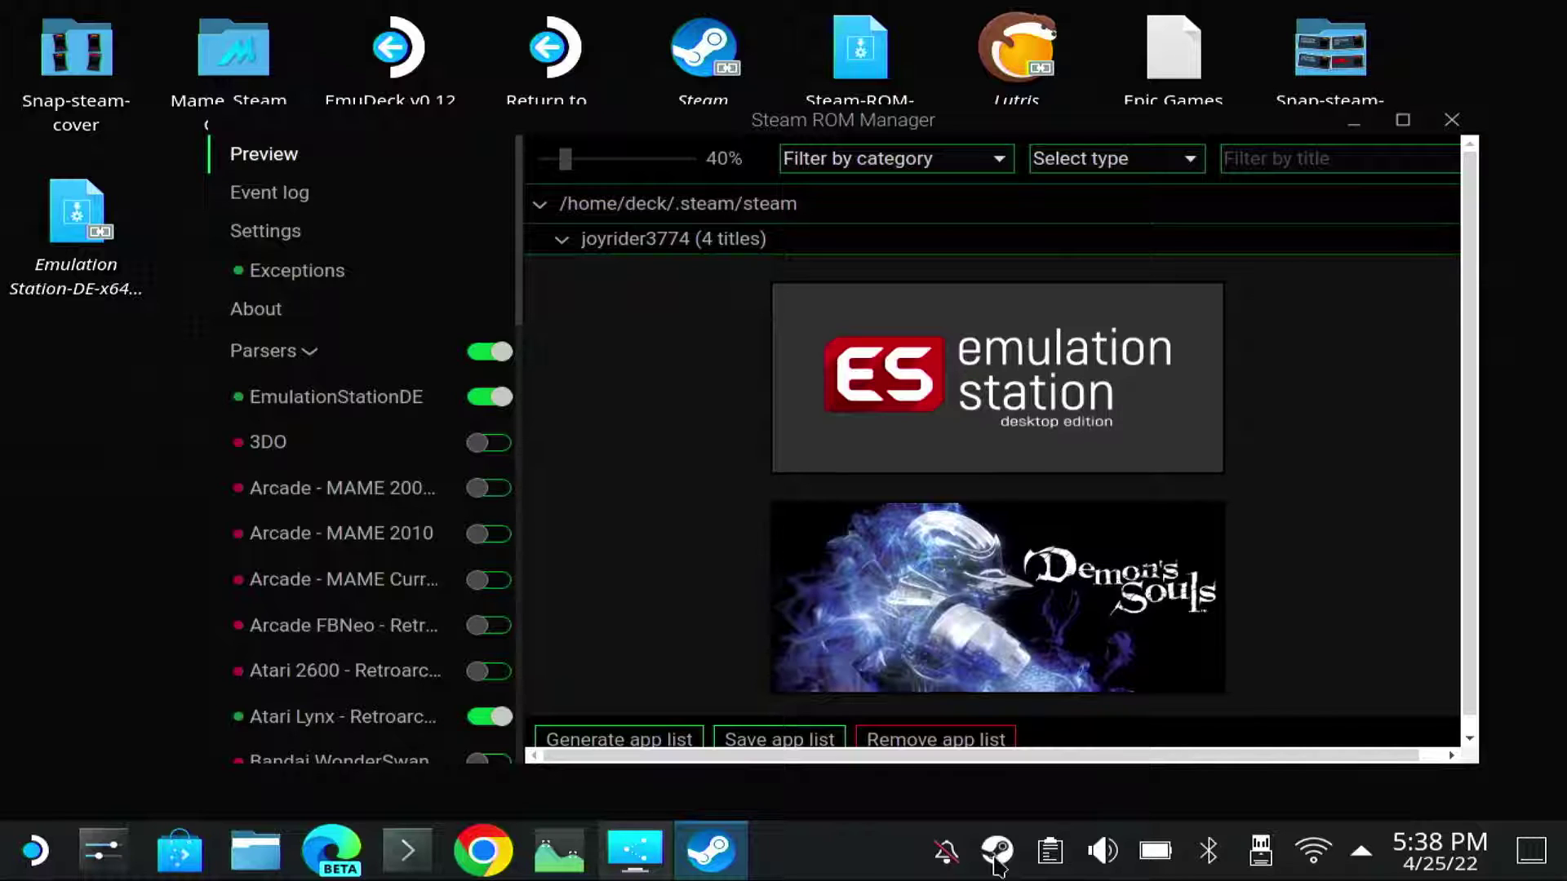
{"action": "left_click", "coordinate": [999, 852]}
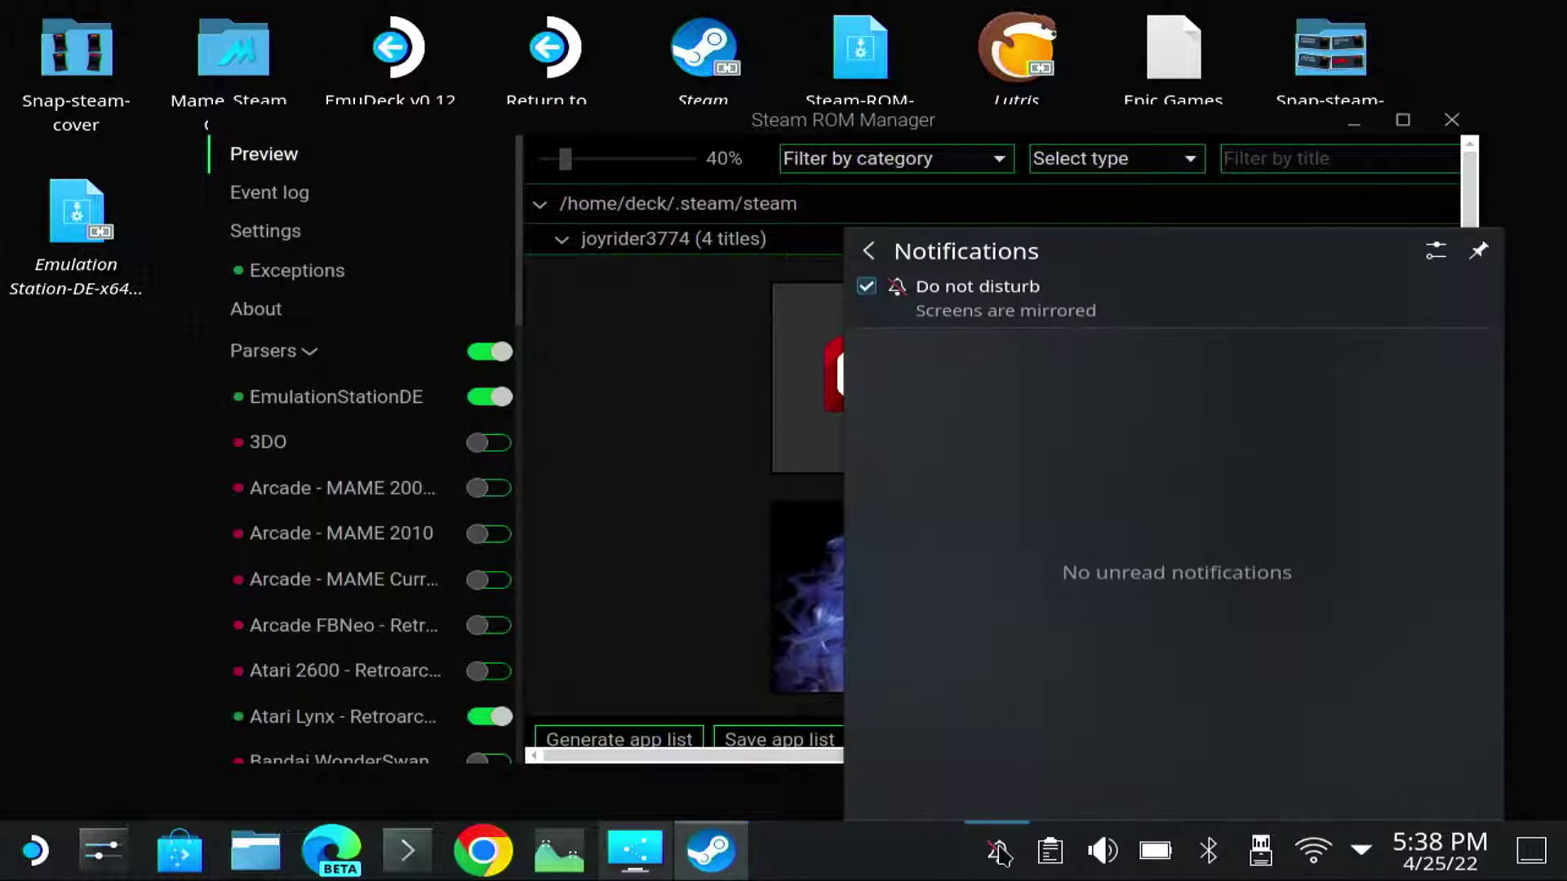
{"action": "left_click", "coordinate": [661, 594]}
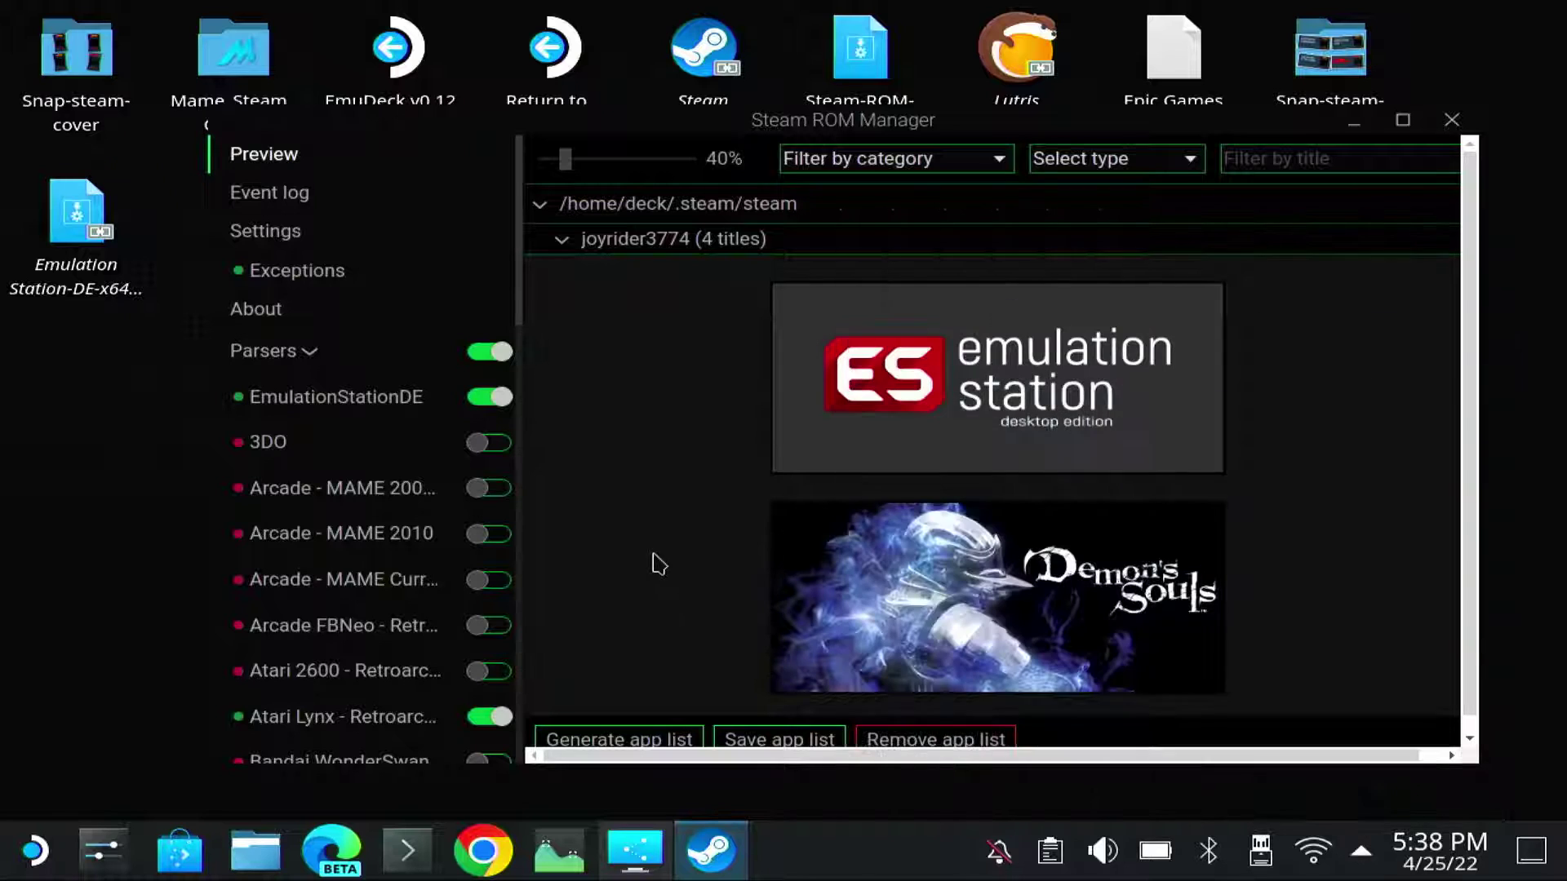
Look through the previewed titles for Atari Lynx games and check that the parser is enabled.
{"action": "scroll", "coordinate": [895, 482], "scroll_direction": "down", "scroll_amount": 4}
{"action": "scroll", "coordinate": [895, 492], "scroll_direction": "down", "scroll_amount": 2}
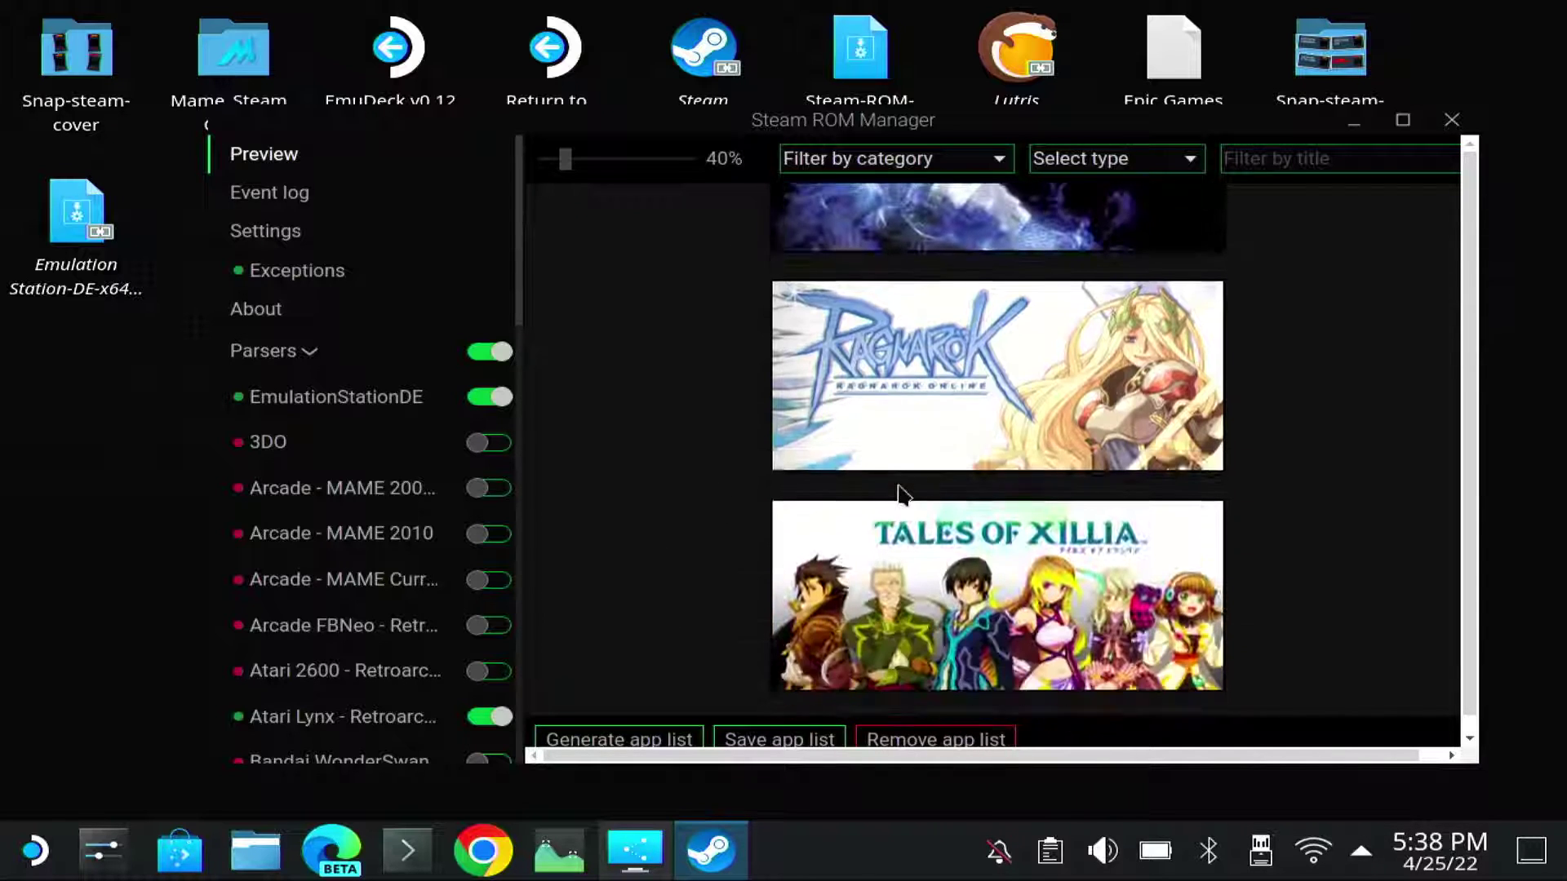
{"action": "scroll", "coordinate": [894, 496], "scroll_direction": "up", "scroll_amount": 6}
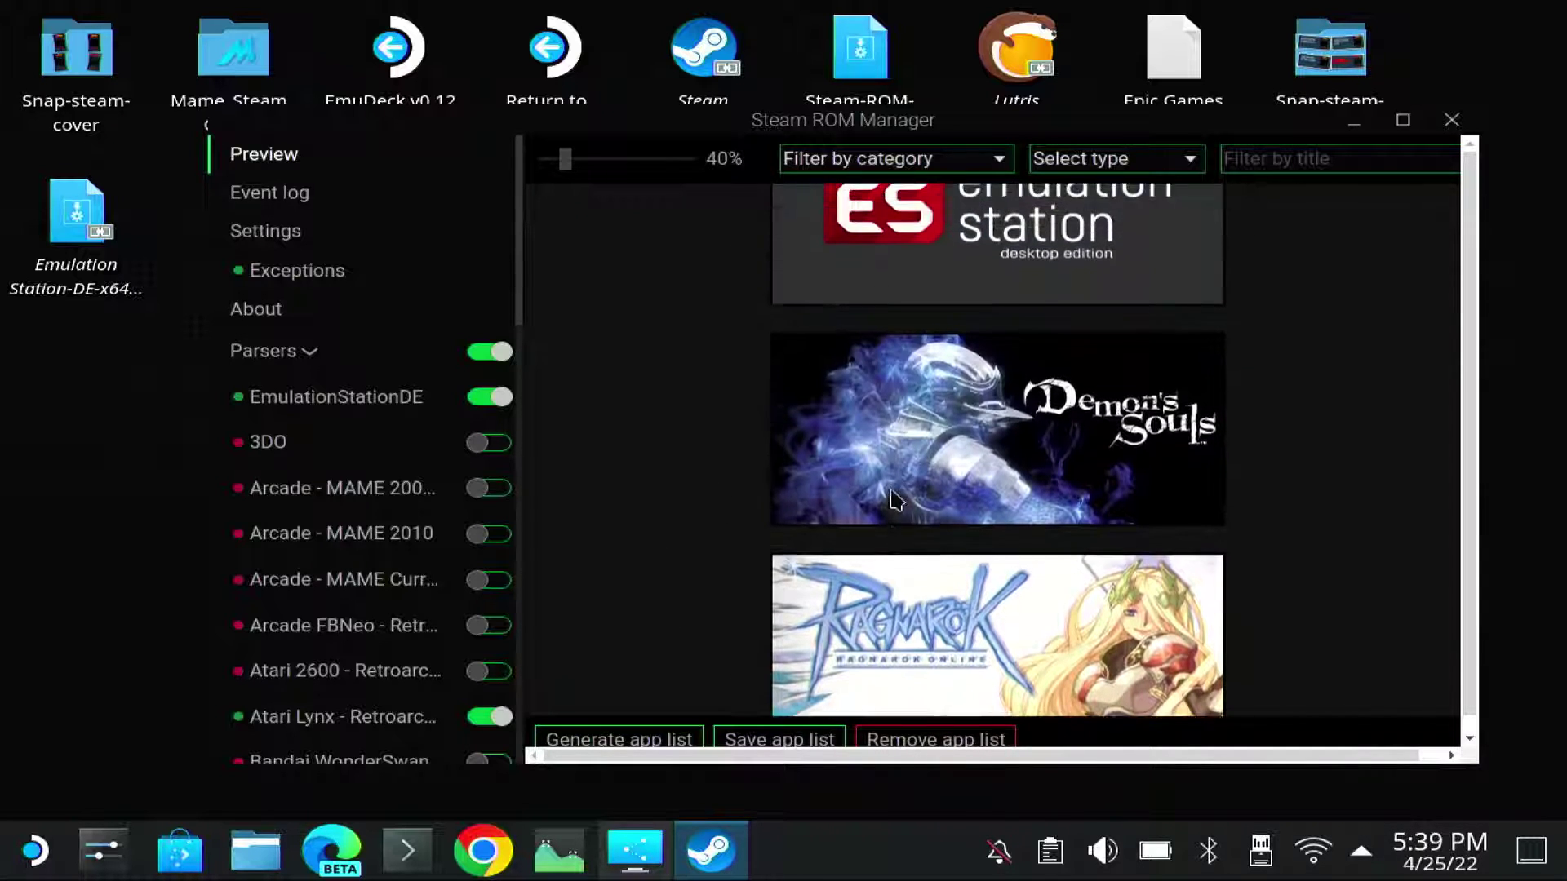
{"action": "scroll", "coordinate": [890, 493], "scroll_direction": "up", "scroll_amount": 1}
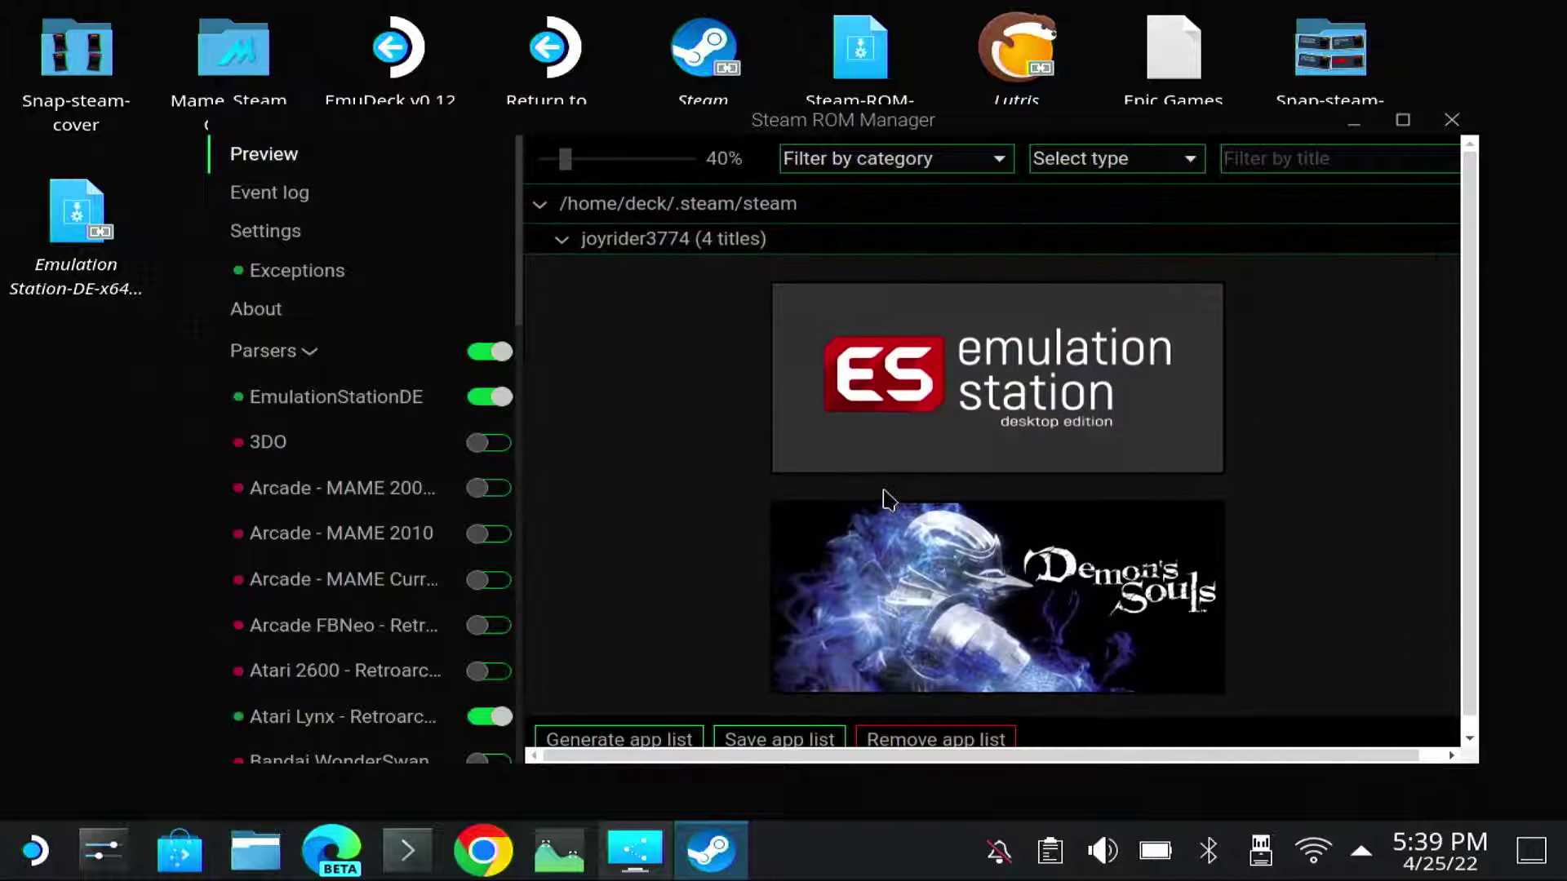
{"action": "scroll", "coordinate": [881, 493], "scroll_direction": "down", "scroll_amount": 6}
{"action": "scroll", "coordinate": [873, 501], "scroll_direction": "down", "scroll_amount": 1}
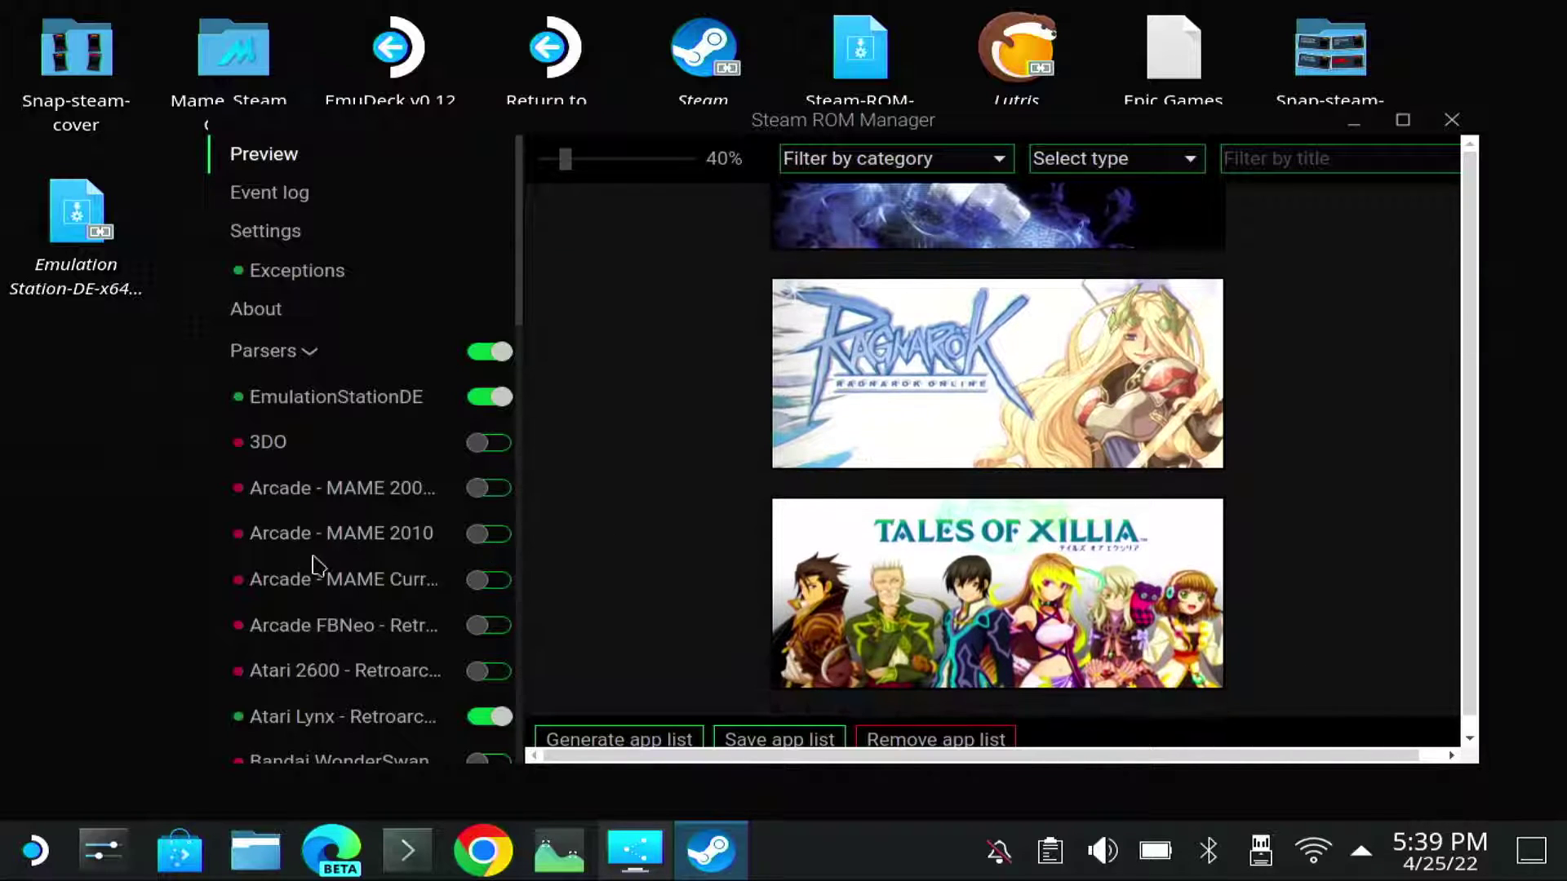
{"action": "scroll", "coordinate": [317, 561], "scroll_direction": "down", "scroll_amount": 4}
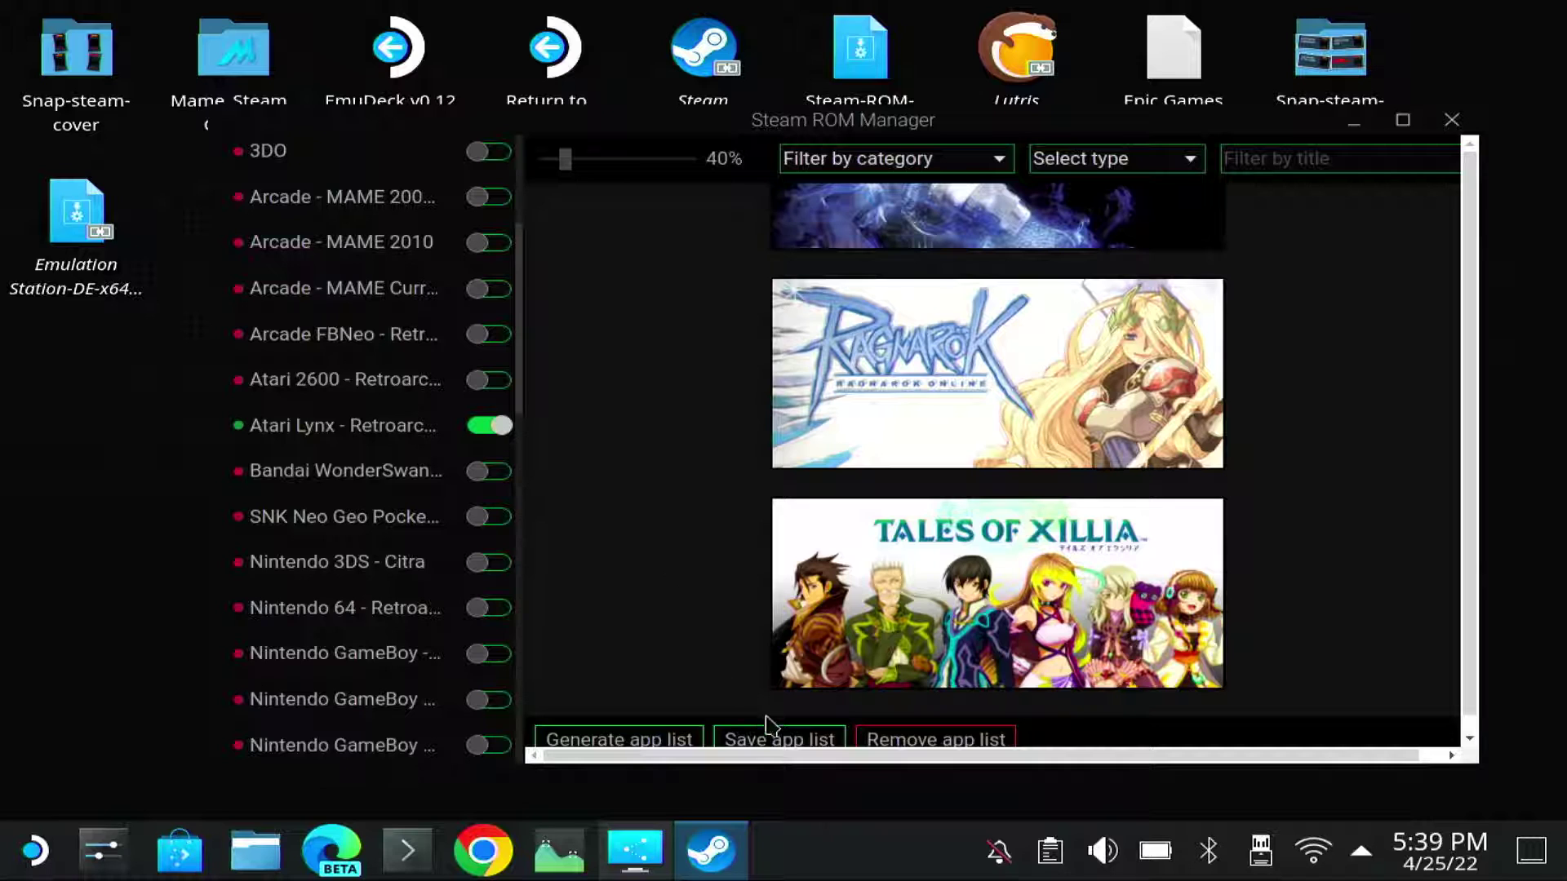
Remove the app list from Steam, generate it again and check the previewed titles.
{"action": "left_click", "coordinate": [892, 743]}
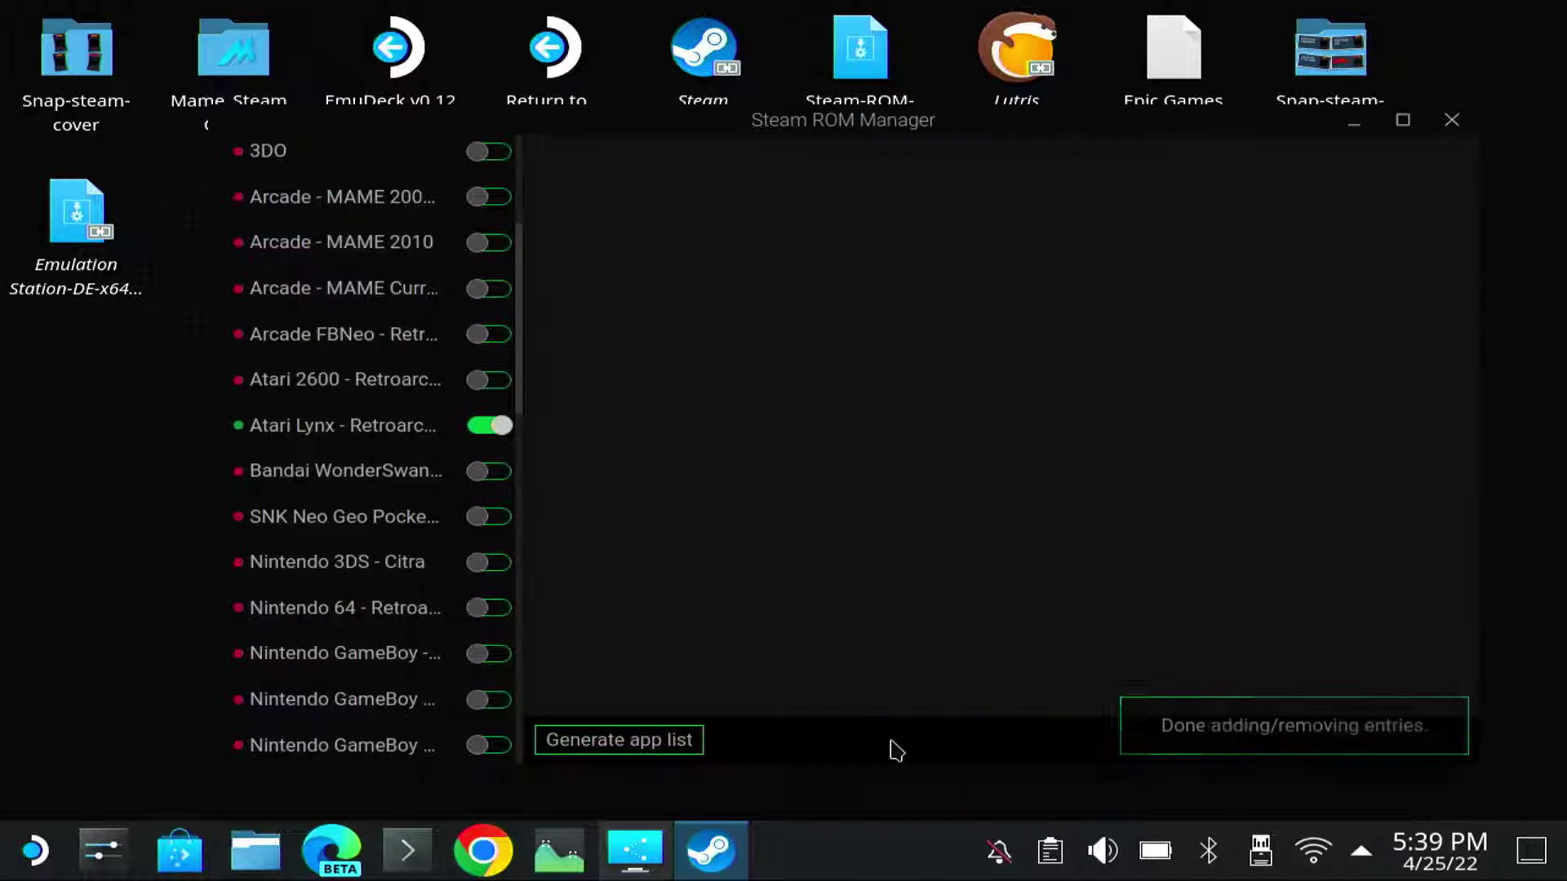
{"action": "left_click", "coordinate": [594, 749]}
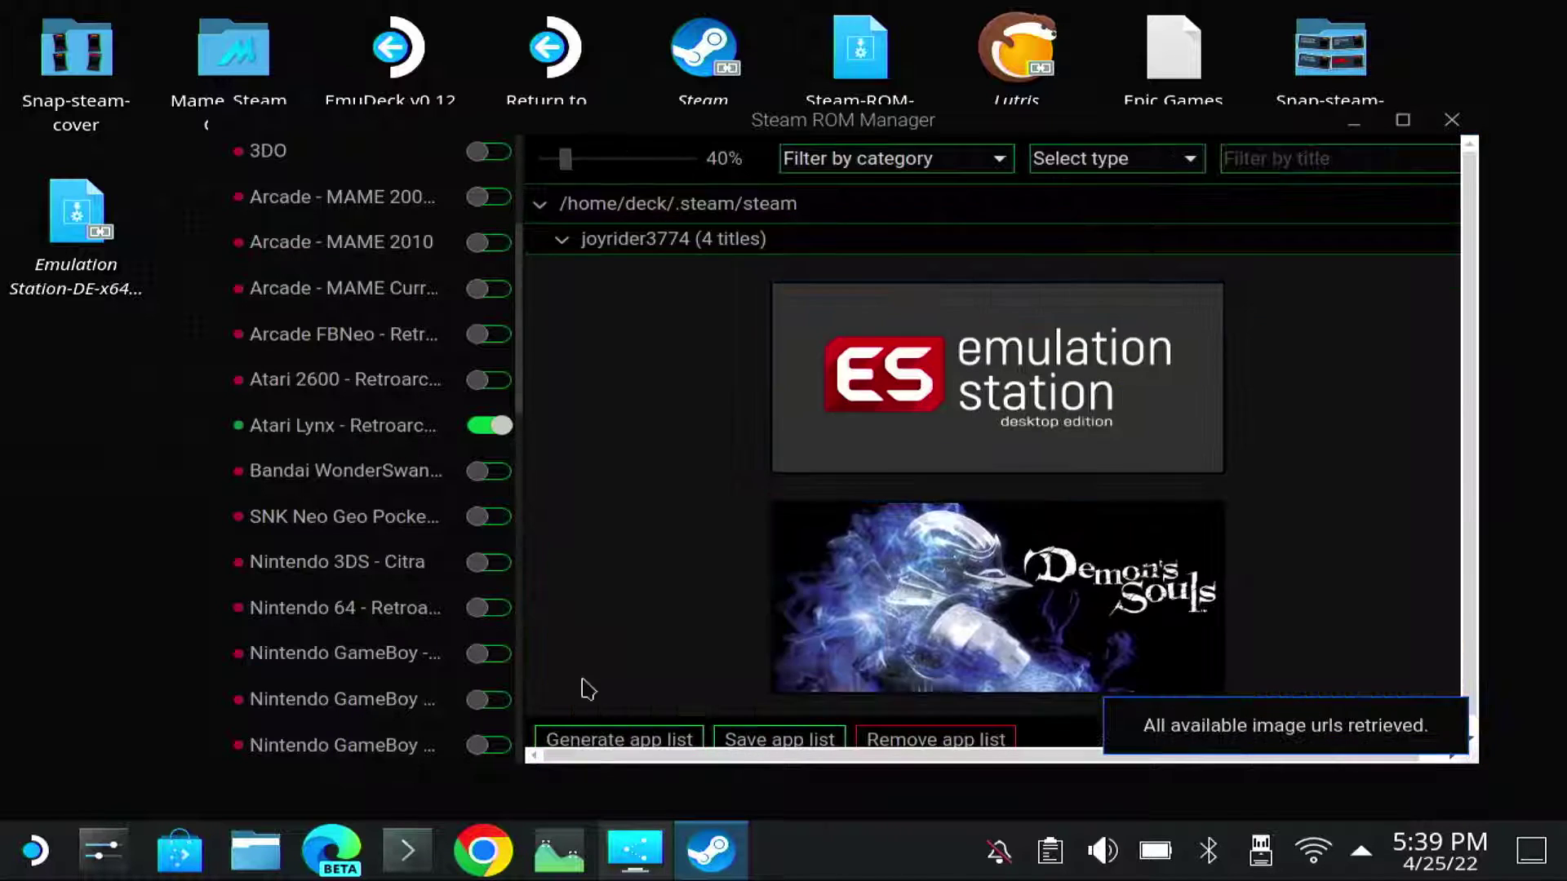
{"action": "scroll", "coordinate": [675, 514], "scroll_direction": "down", "scroll_amount": 5}
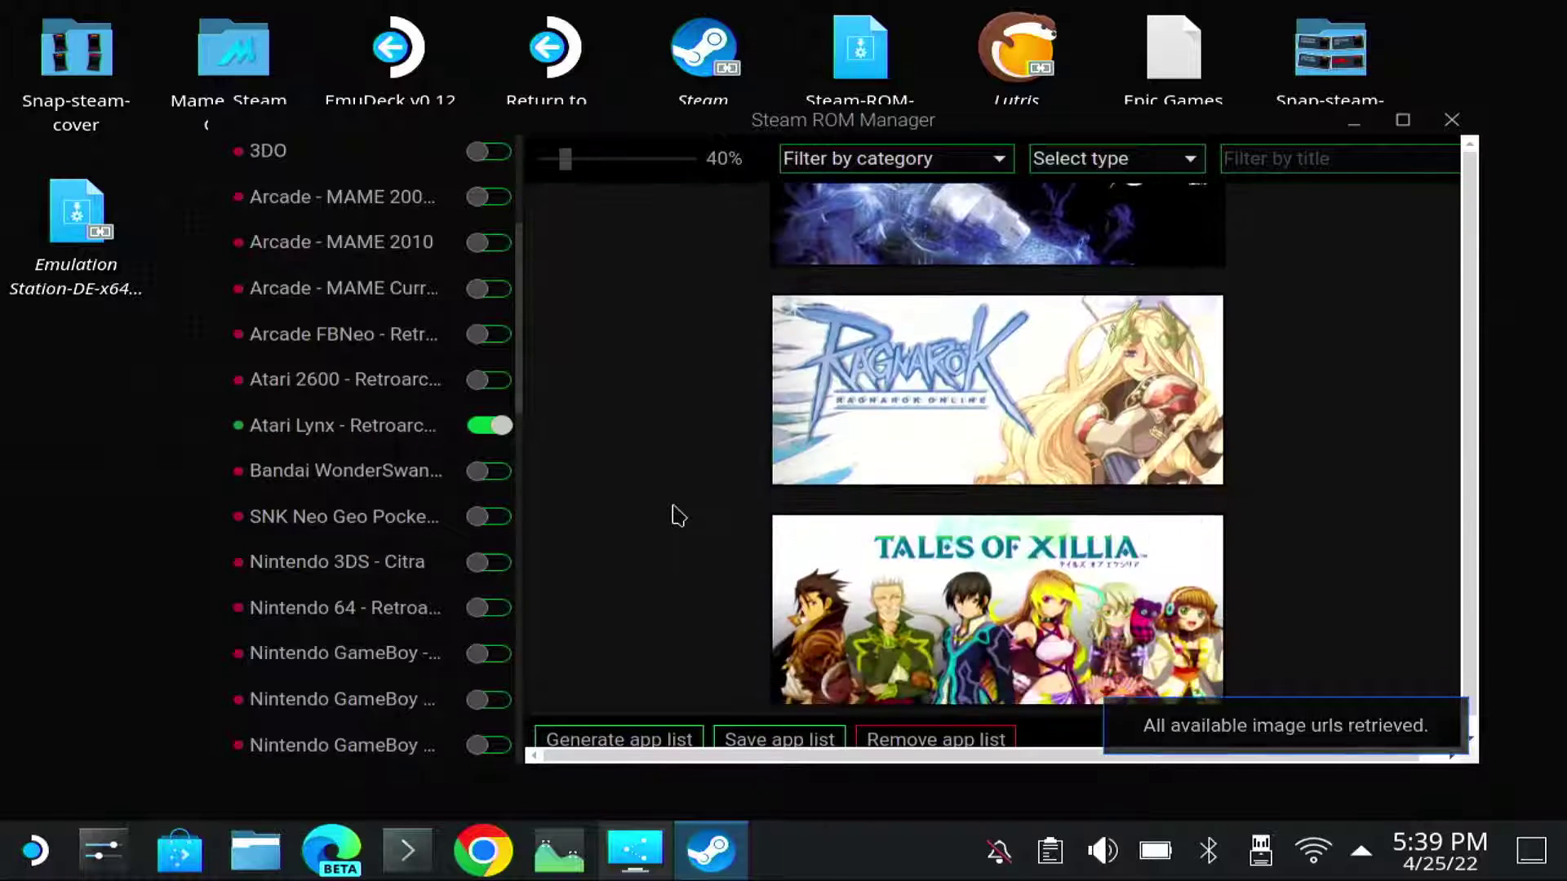
{"action": "scroll", "coordinate": [673, 514], "scroll_direction": "down", "scroll_amount": 2}
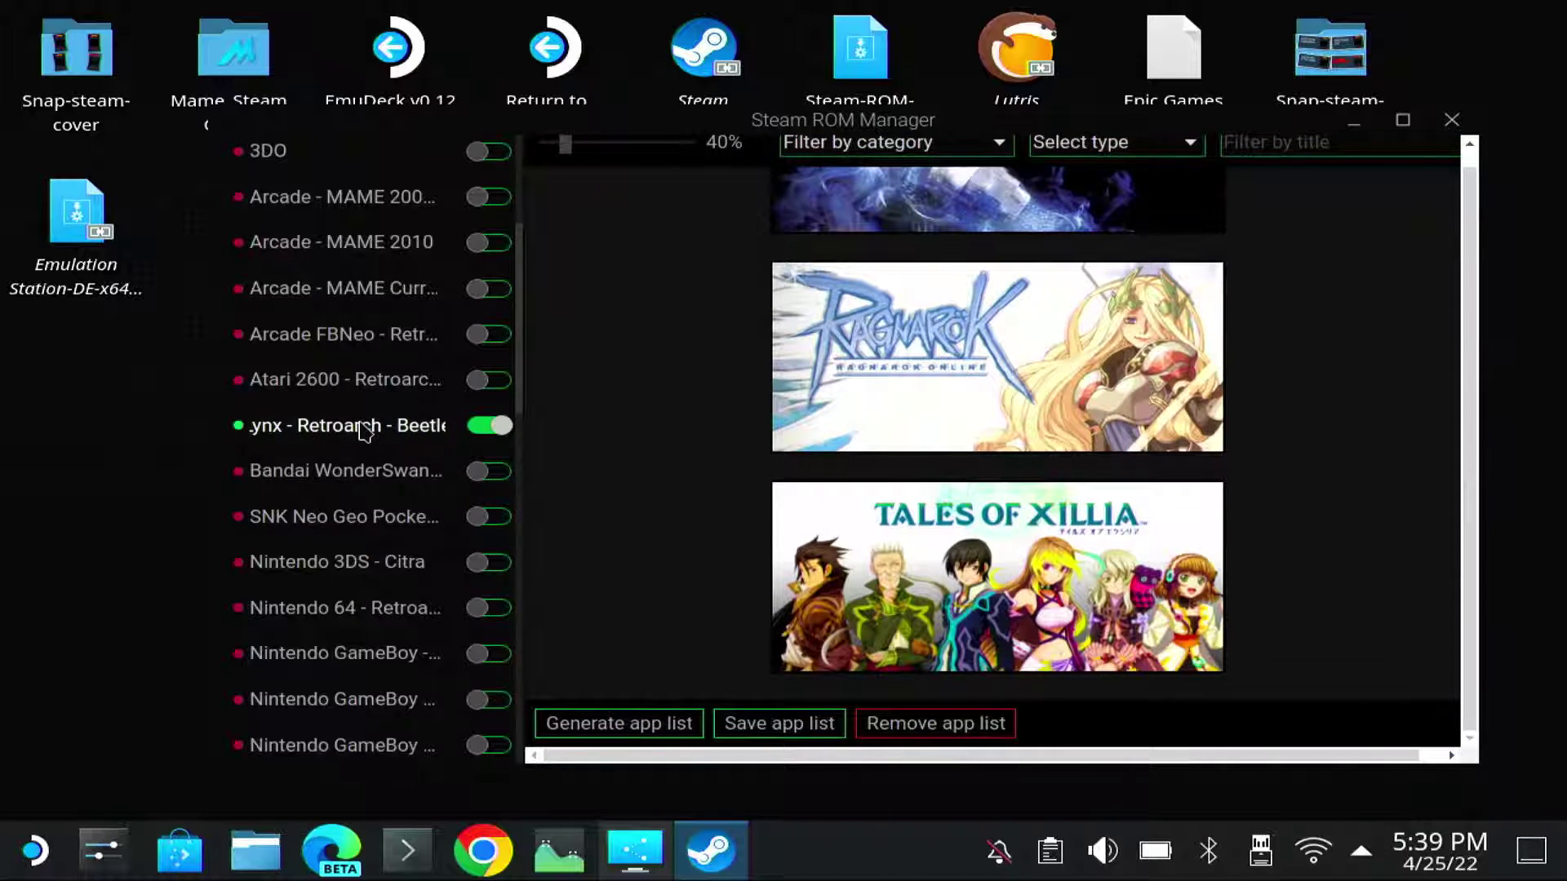
Open the Atari Lynx parser configuration and check the full path in its ROMs directory.
{"action": "left_click", "coordinate": [365, 430]}
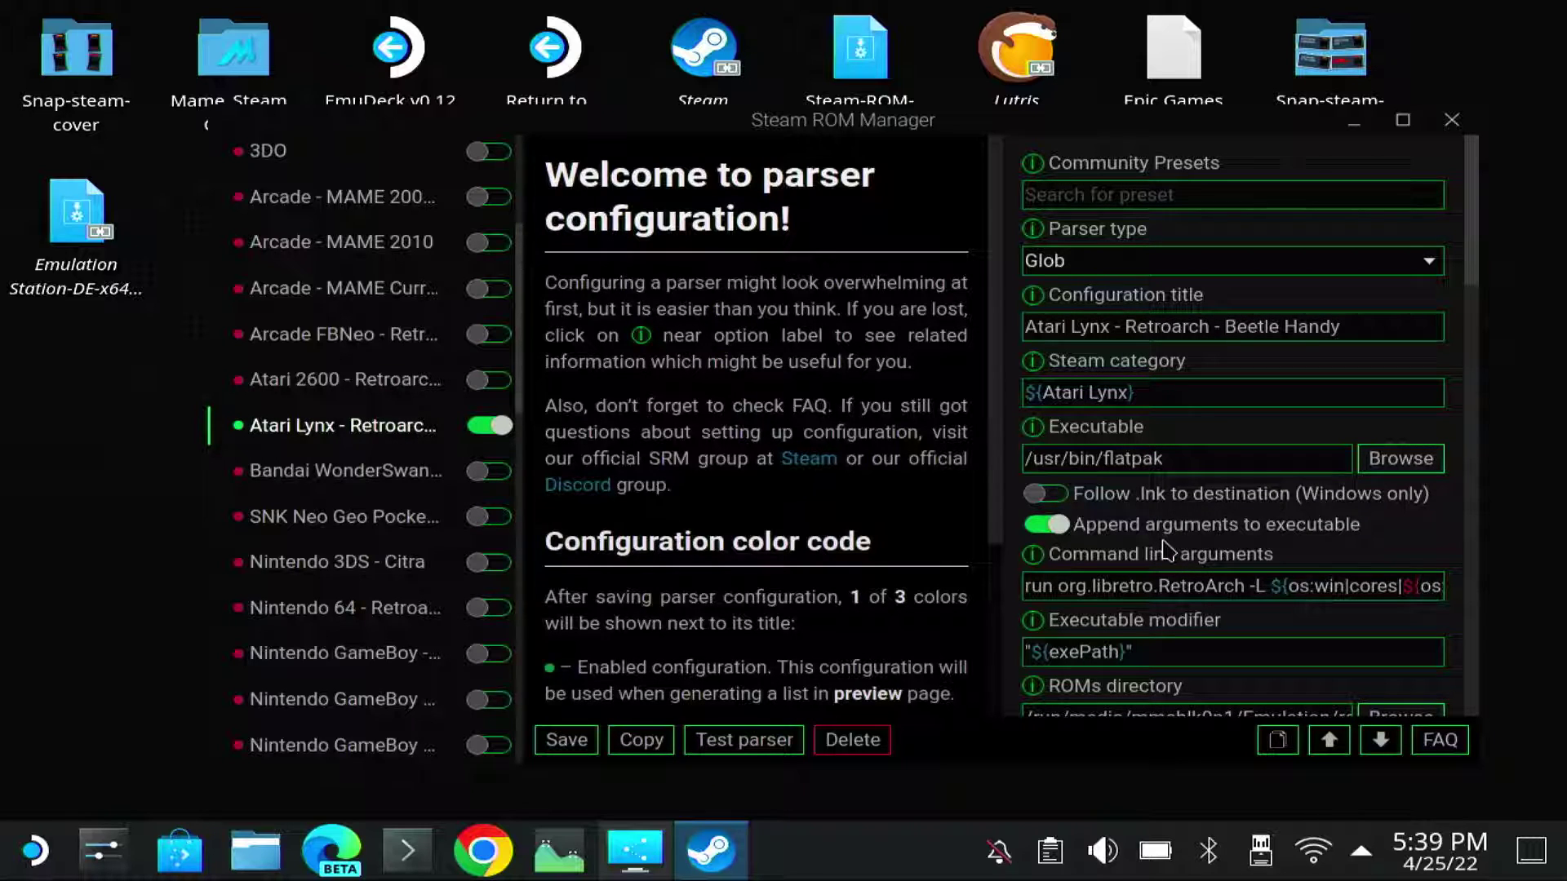
{"action": "scroll", "coordinate": [1165, 549], "scroll_direction": "down", "scroll_amount": 1}
{"action": "scroll", "coordinate": [1154, 539], "scroll_direction": "down", "scroll_amount": 1}
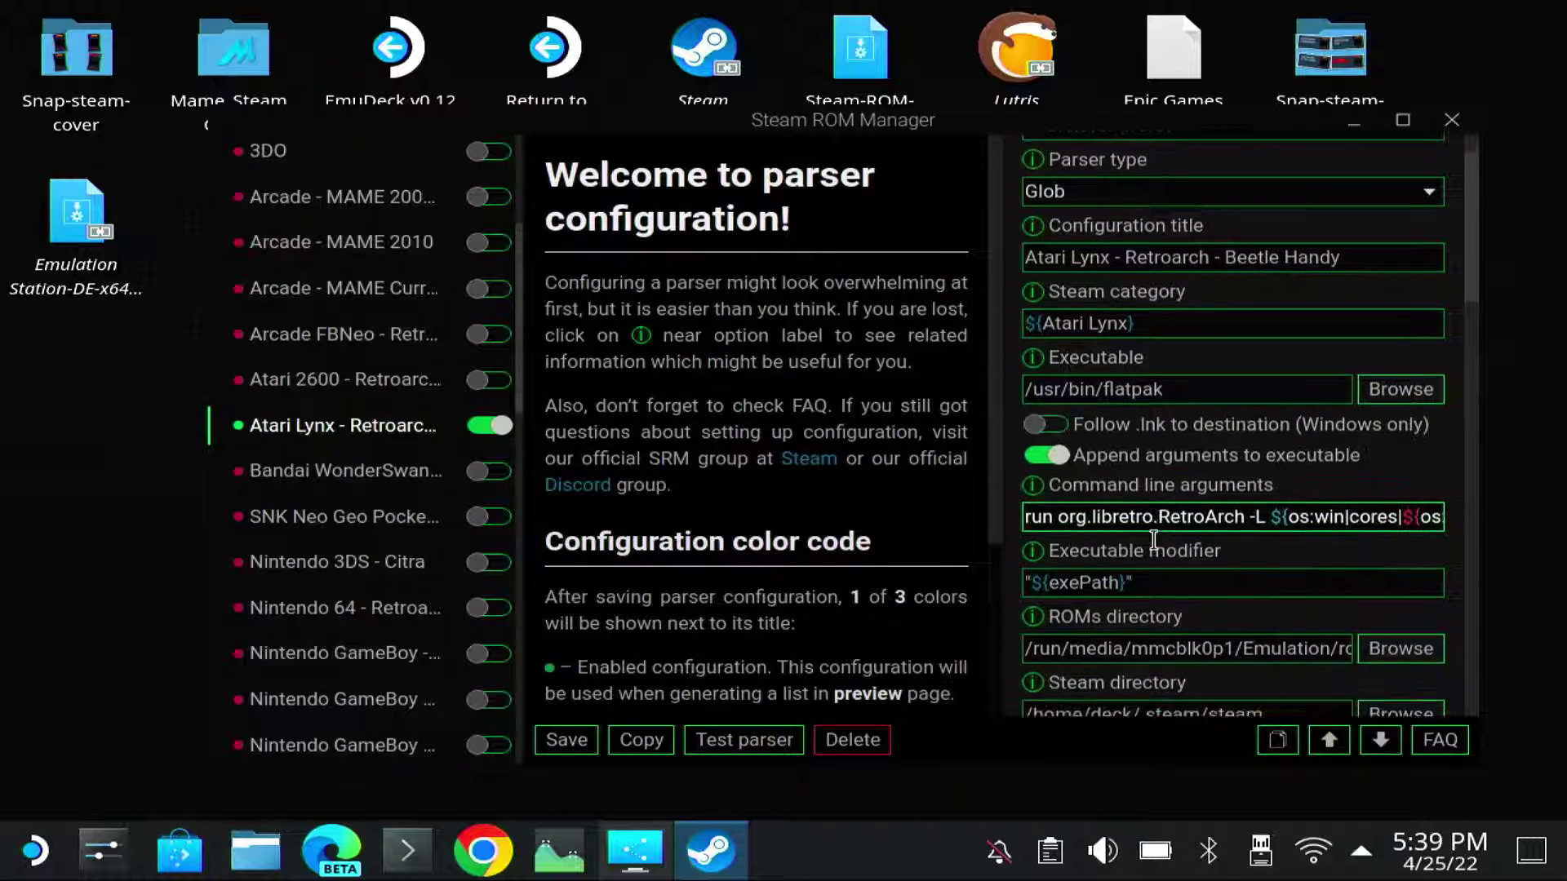
{"action": "left_click_drag", "start_coordinate": [1154, 606], "coordinate": [1378, 620]}
{"action": "left_click", "coordinate": [1376, 614]}
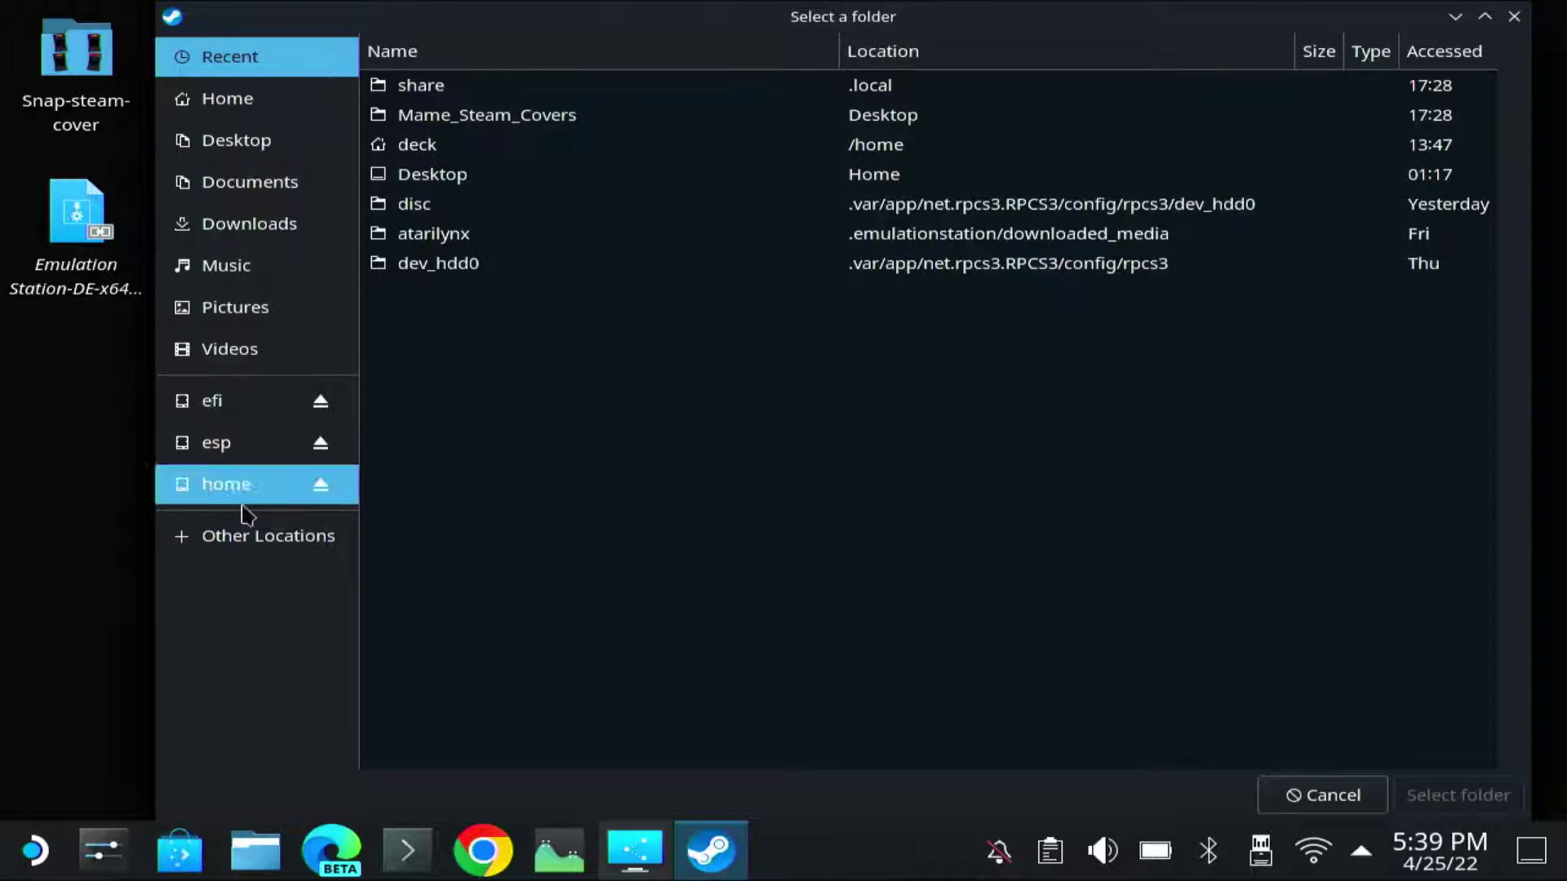
{"action": "left_click", "coordinate": [252, 535]}
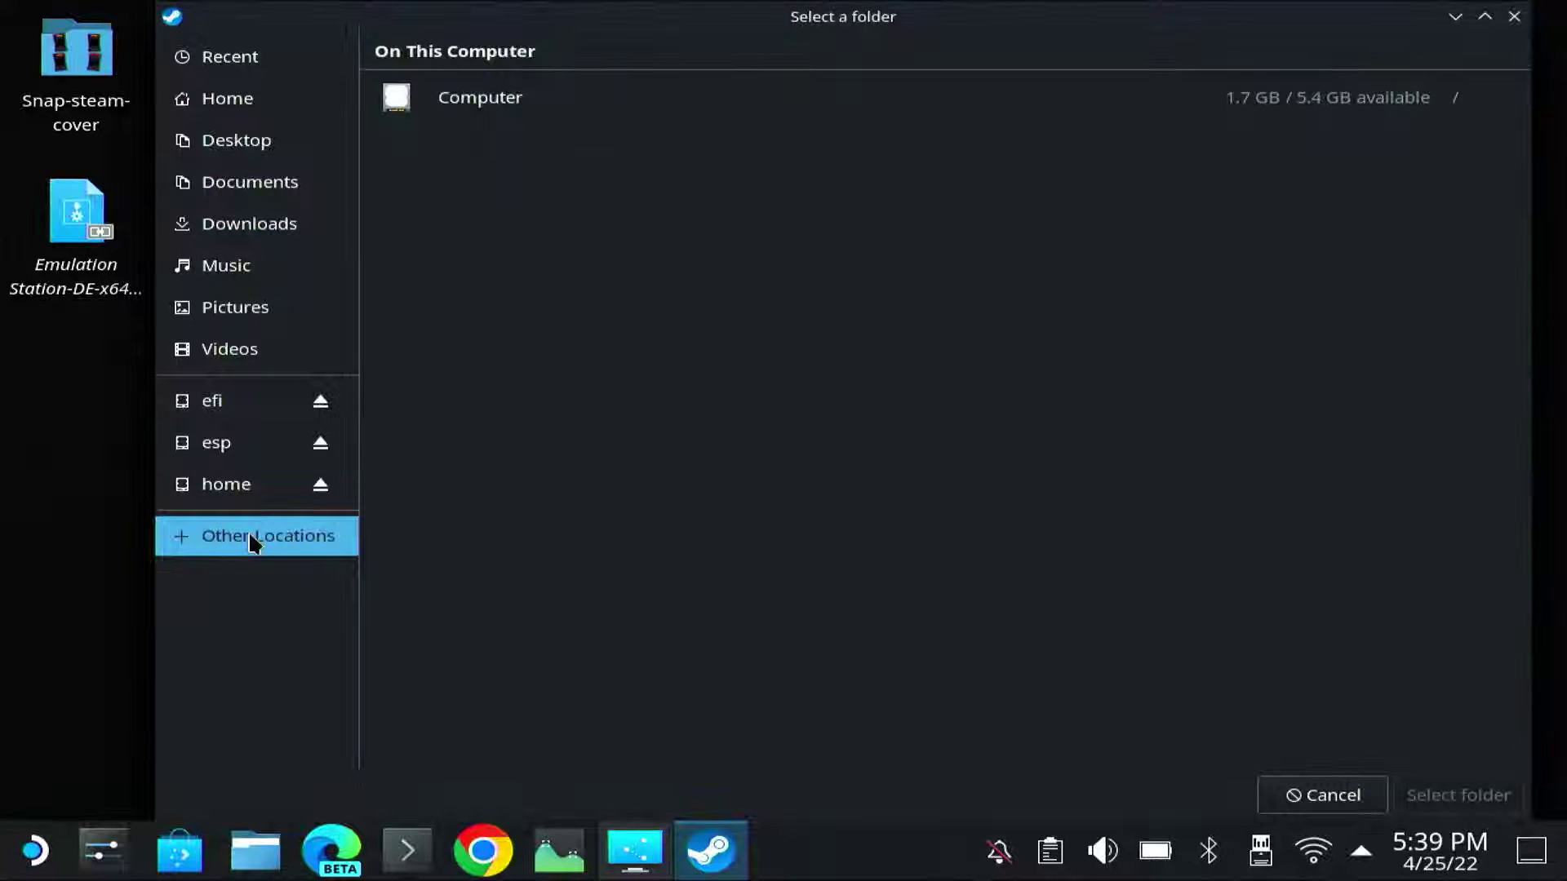
{"action": "left_click", "coordinate": [441, 104]}
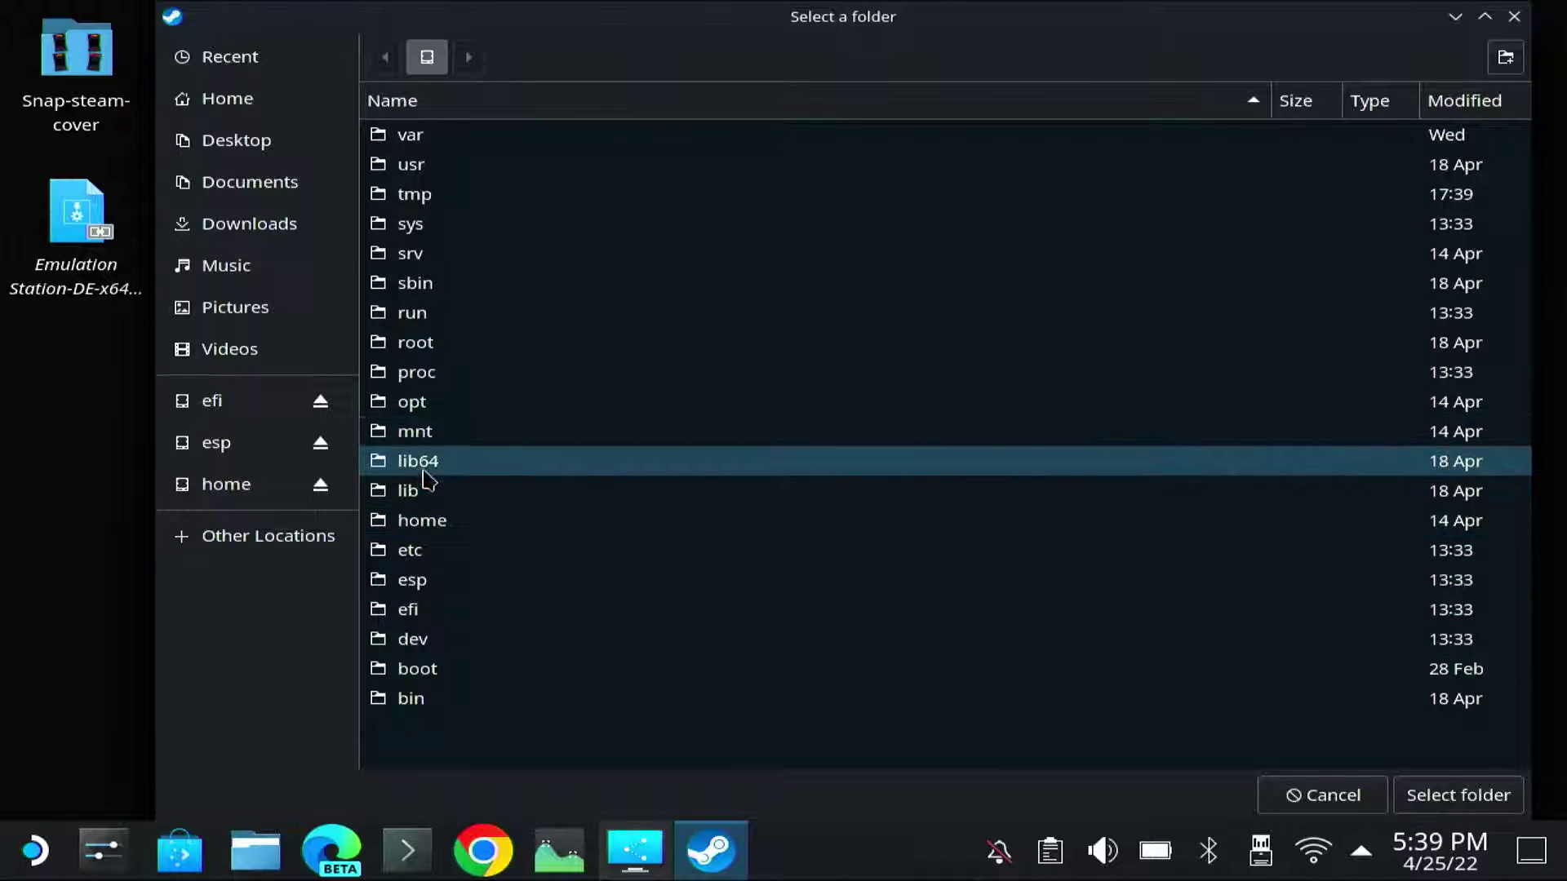
{"action": "key", "text": "Escape"}
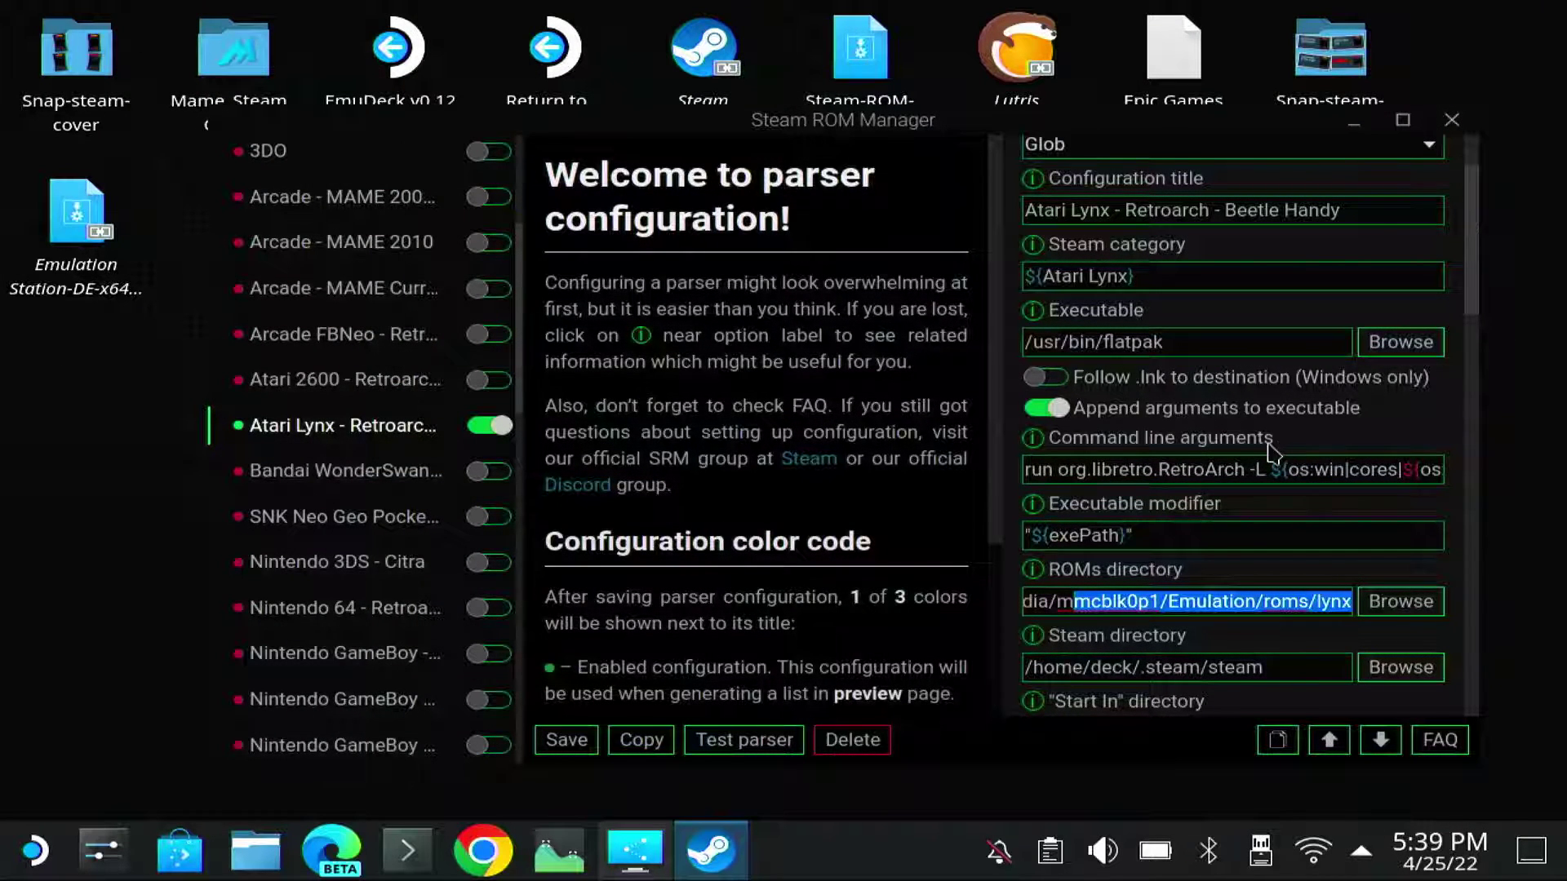
Switch to Dolphin and open the SD card's Emulation/roms/atarilynx folder that holds the Atari Lynx ROMs.
{"action": "scroll", "coordinate": [1257, 459], "scroll_direction": "down", "scroll_amount": 1}
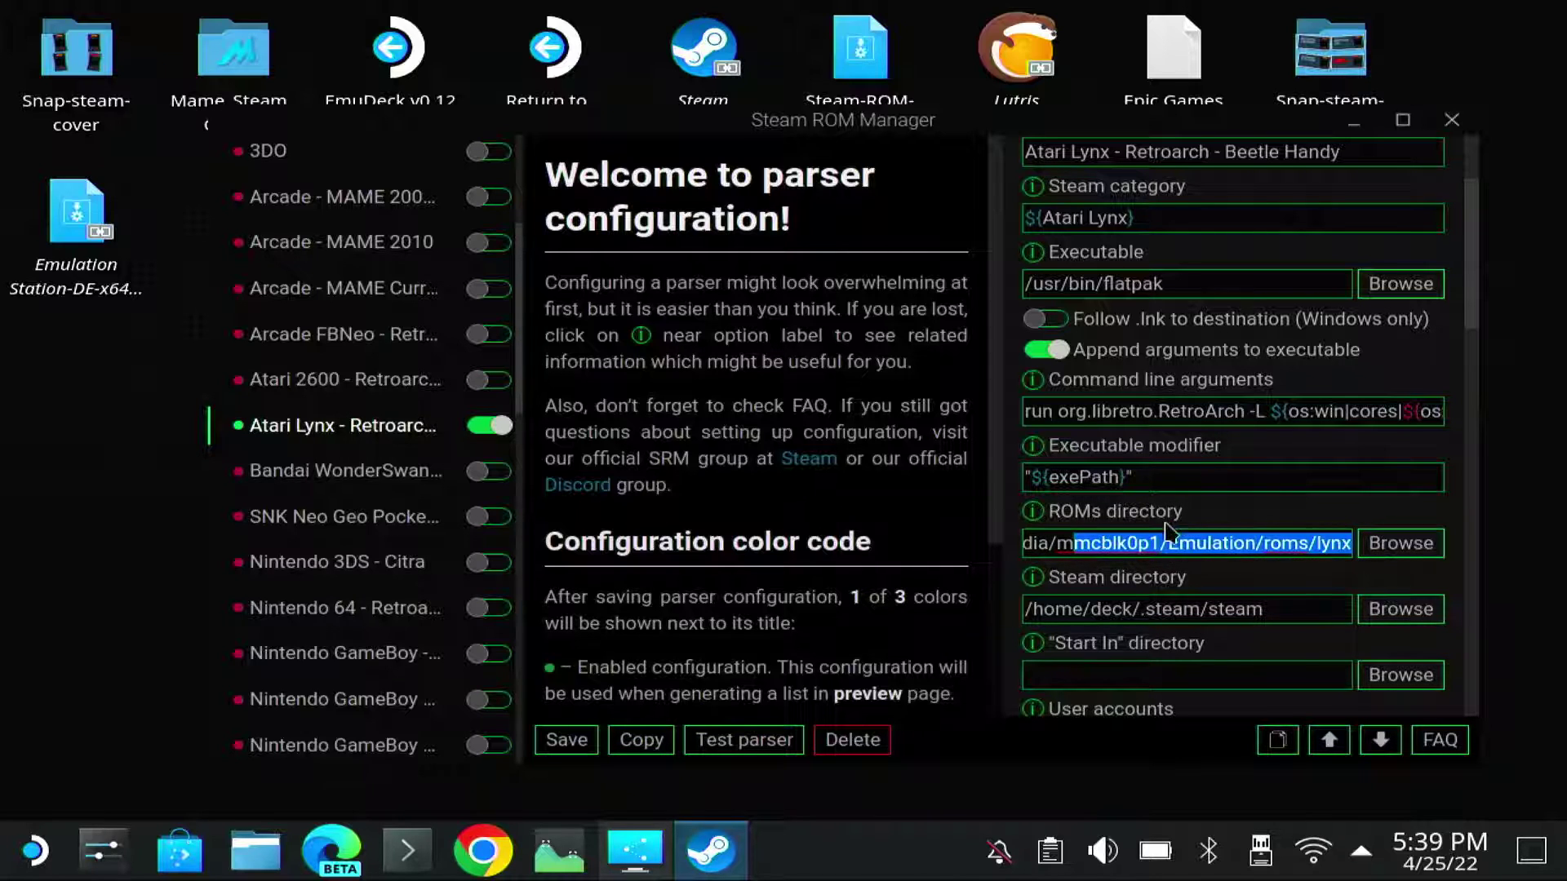
{"action": "scroll", "coordinate": [1176, 548], "scroll_direction": "down", "scroll_amount": 5}
{"action": "scroll", "coordinate": [1172, 530], "scroll_direction": "down", "scroll_amount": 6}
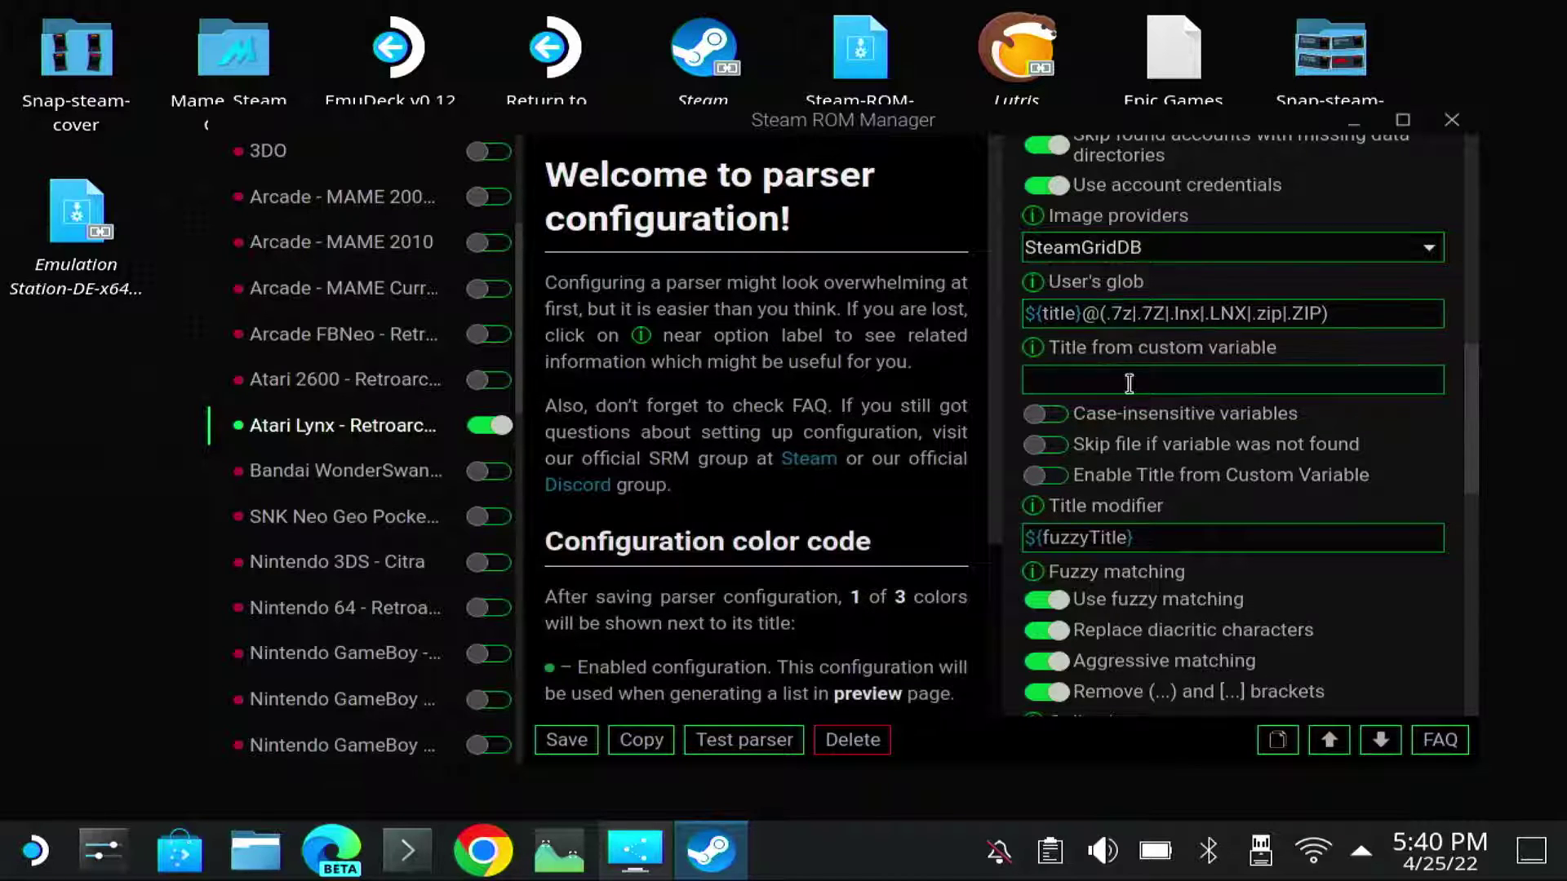
{"action": "scroll", "coordinate": [1100, 313], "scroll_direction": "up", "scroll_amount": 2}
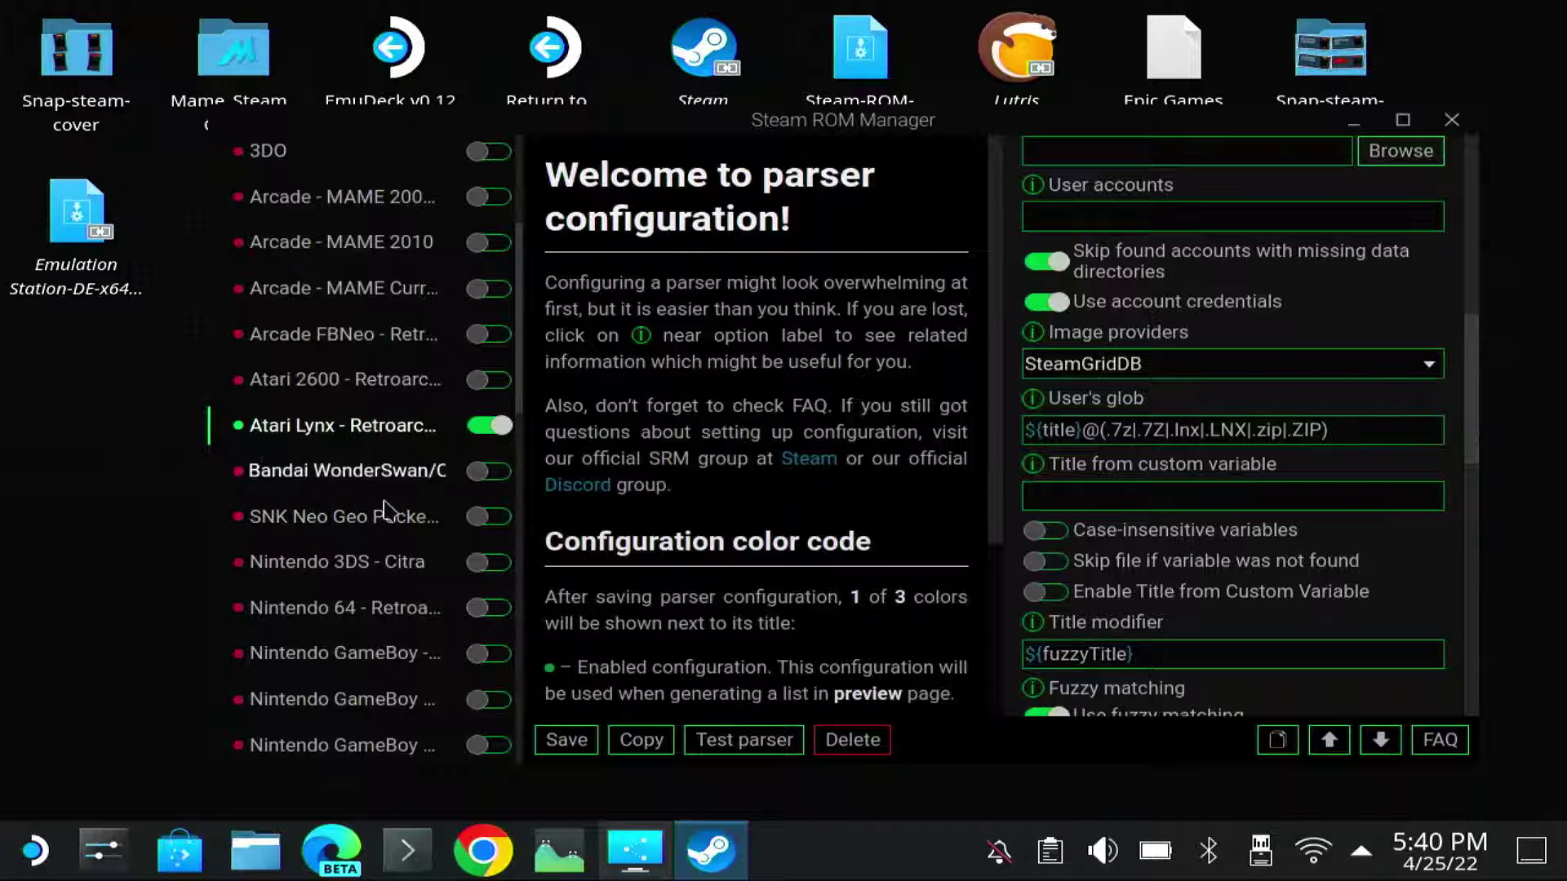
{"action": "scroll", "coordinate": [1261, 513], "scroll_direction": "up", "scroll_amount": 1}
{"action": "scroll", "coordinate": [1263, 512], "scroll_direction": "up", "scroll_amount": 3}
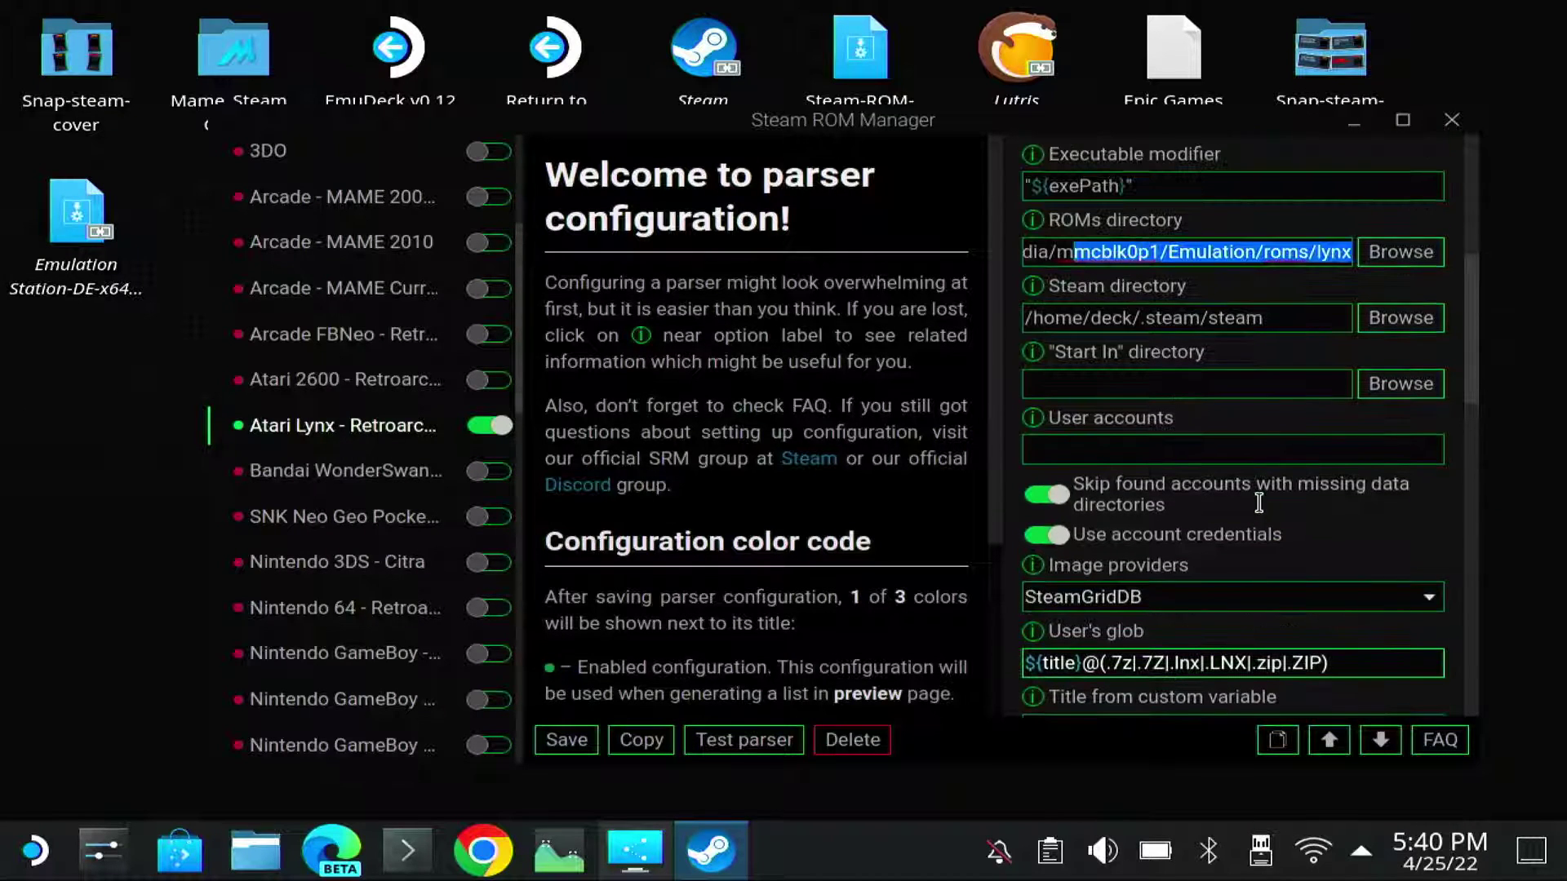
{"action": "left_click", "coordinate": [245, 853]}
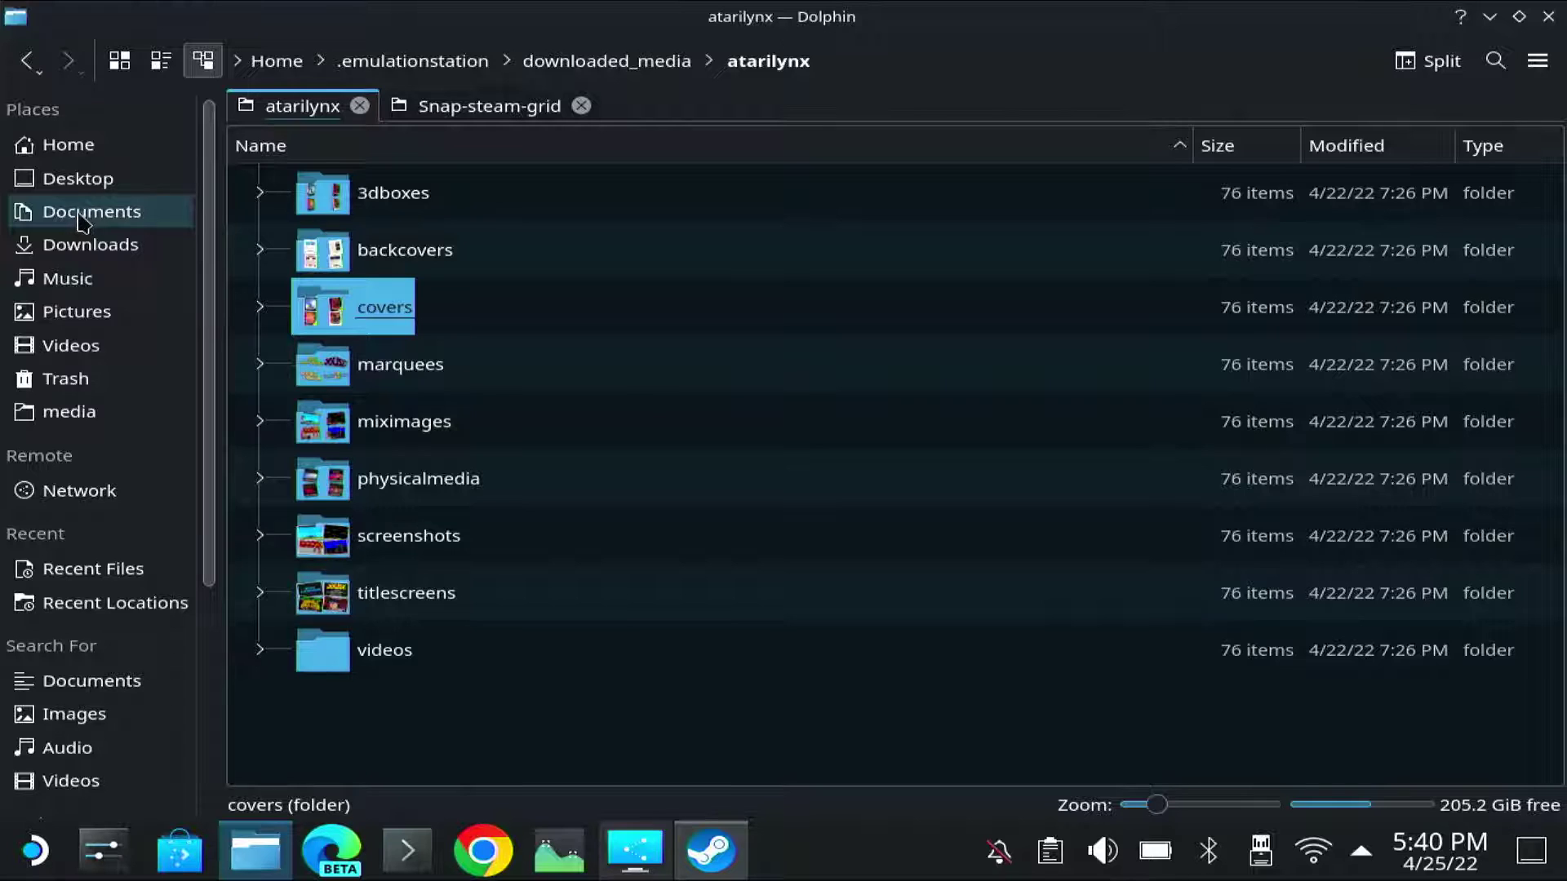
{"action": "left_click", "coordinate": [70, 410]}
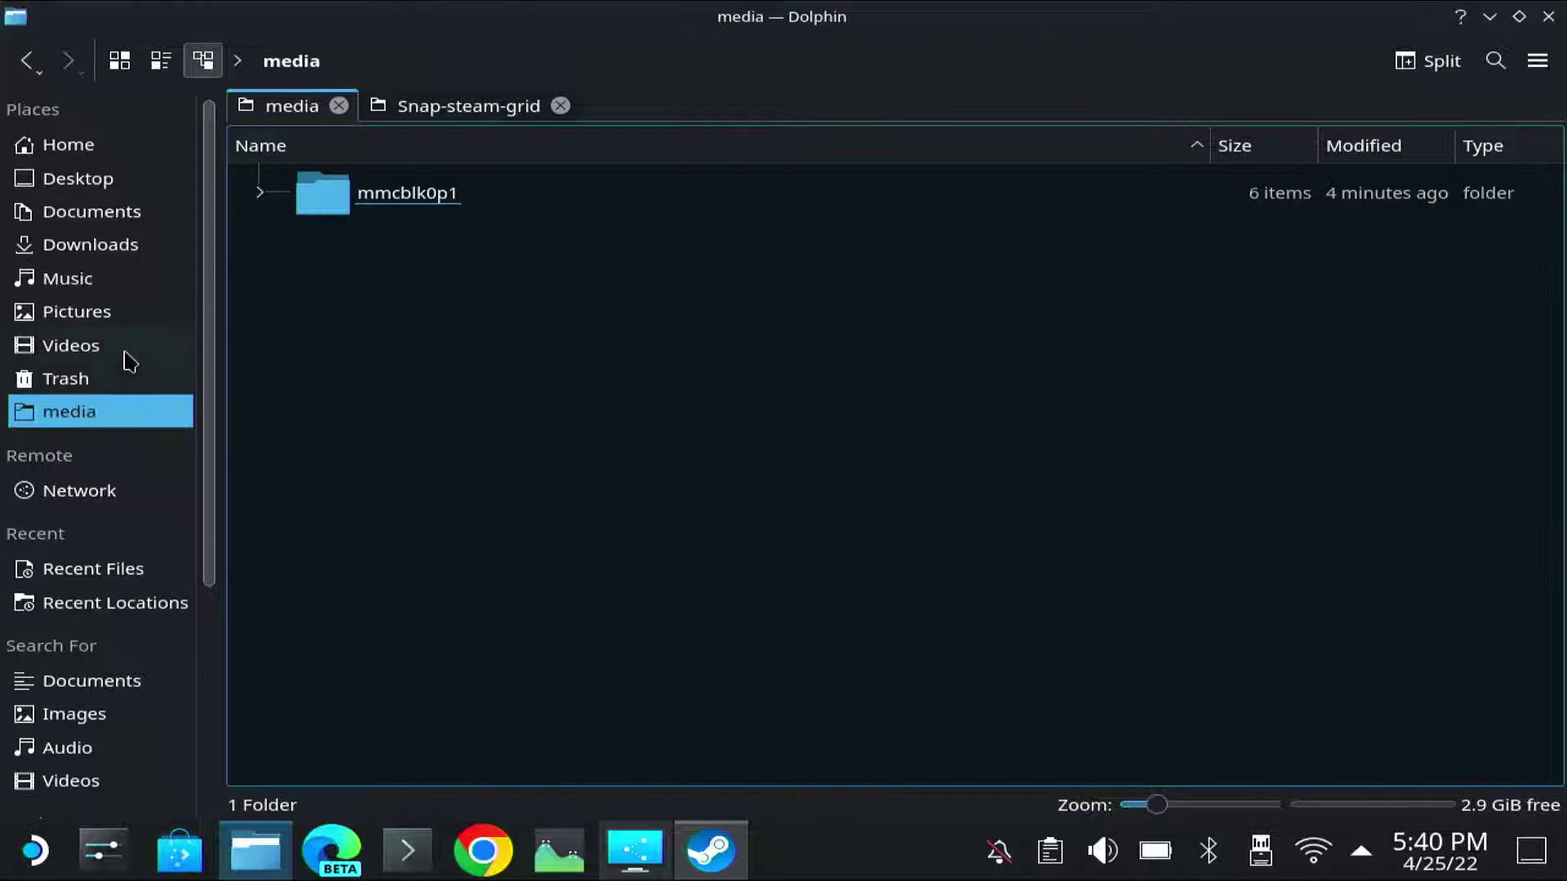
{"action": "left_click", "coordinate": [392, 214]}
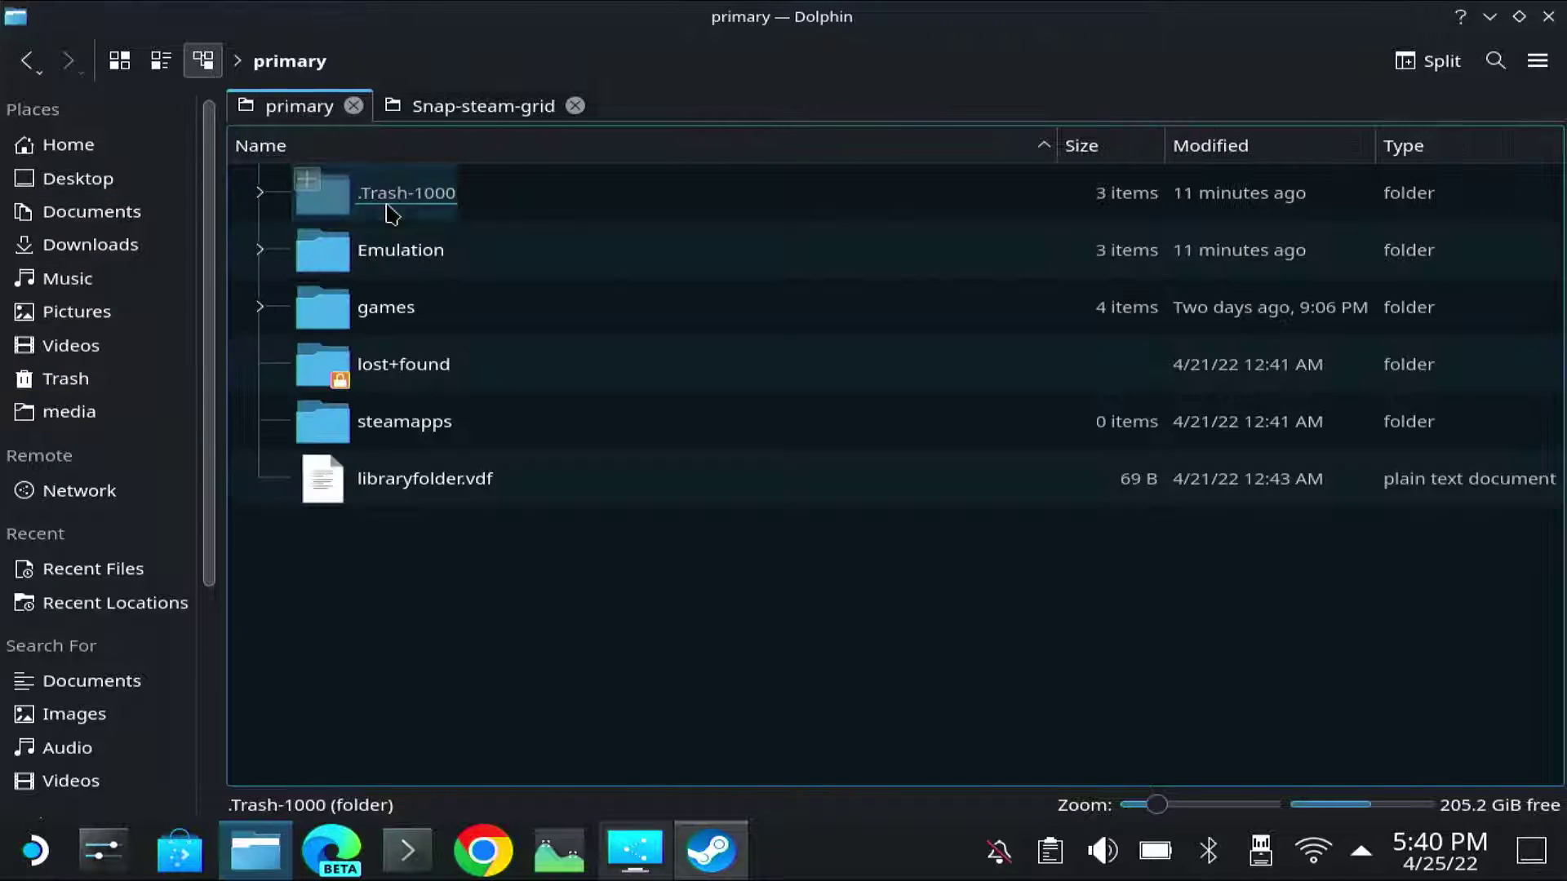
{"action": "left_click", "coordinate": [380, 263]}
{"action": "left_click", "coordinate": [374, 258]}
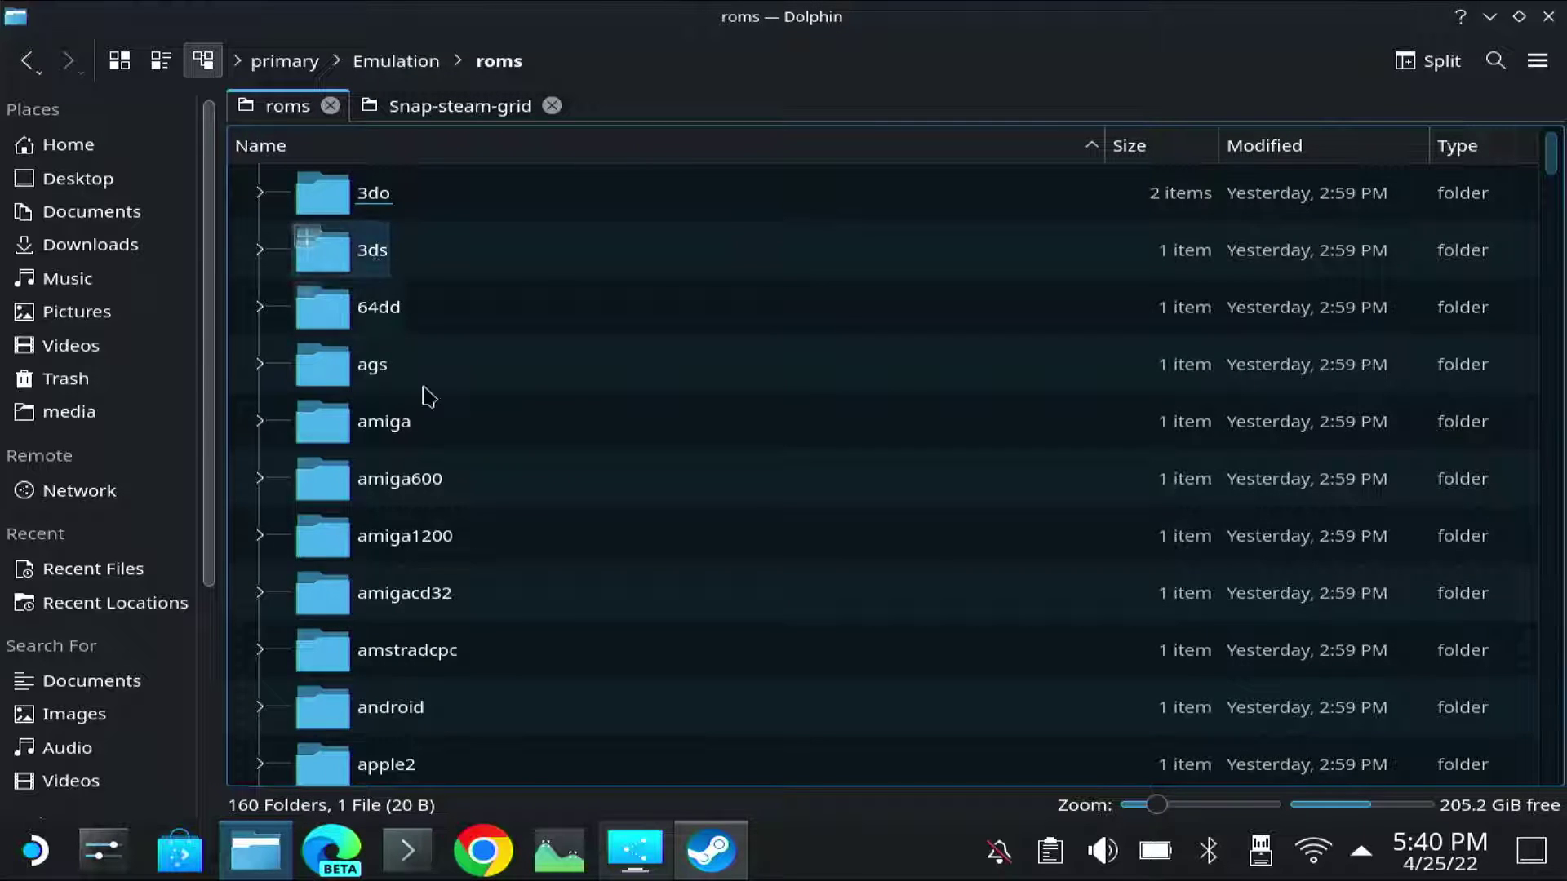
{"action": "scroll", "coordinate": [424, 400], "scroll_direction": "down", "scroll_amount": 5}
{"action": "left_click", "coordinate": [413, 458]}
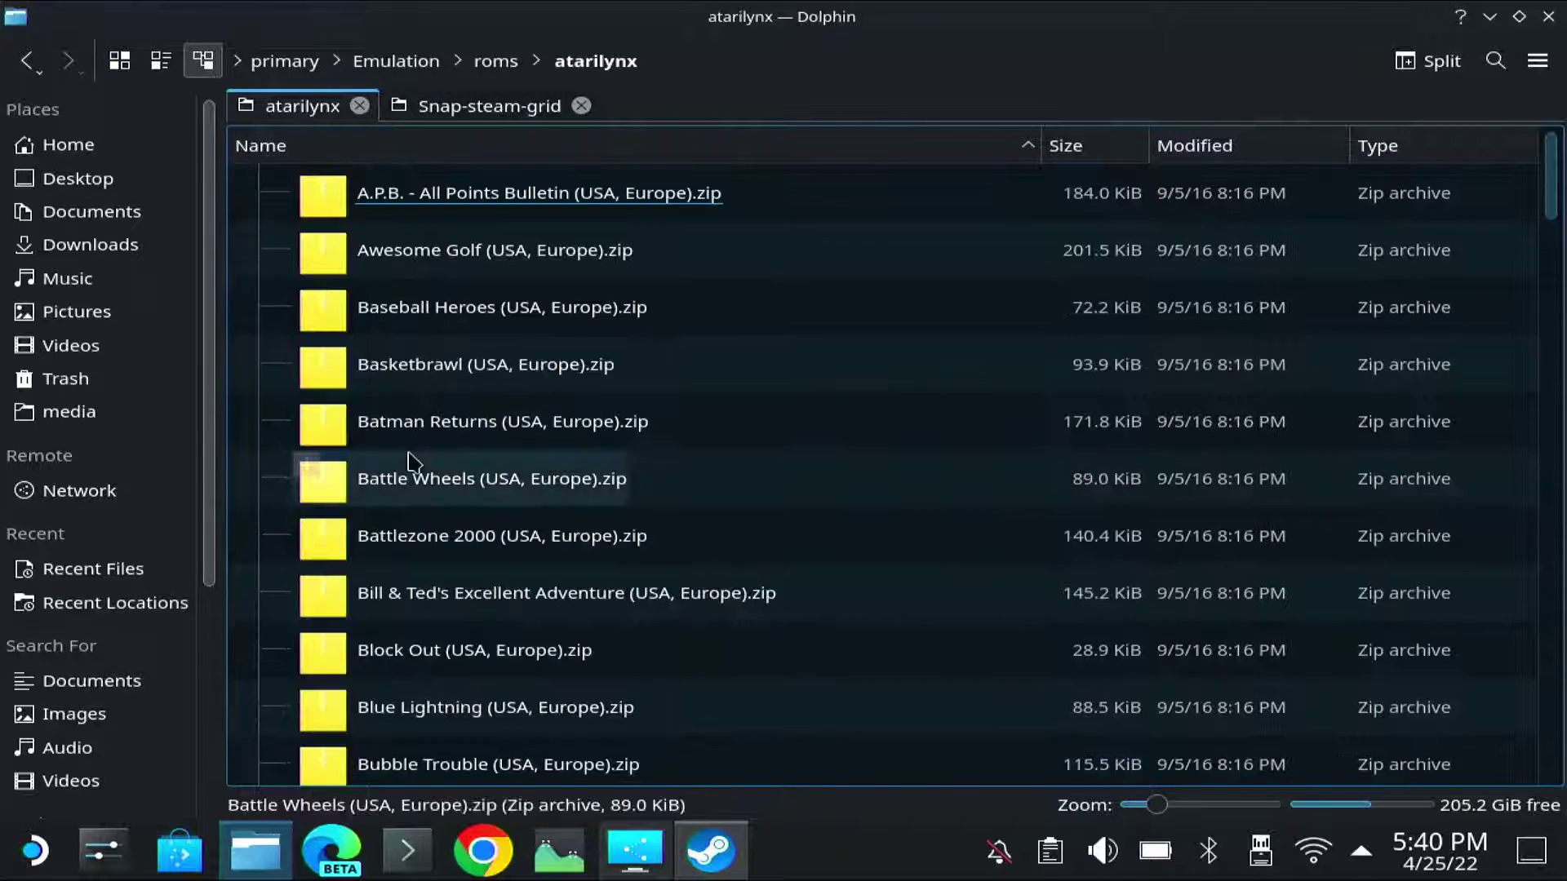
Copy the full path of the atarilynx ROM folder.
{"action": "left_click", "coordinate": [668, 64]}
{"action": "triple_click", "coordinate": [759, 51]}
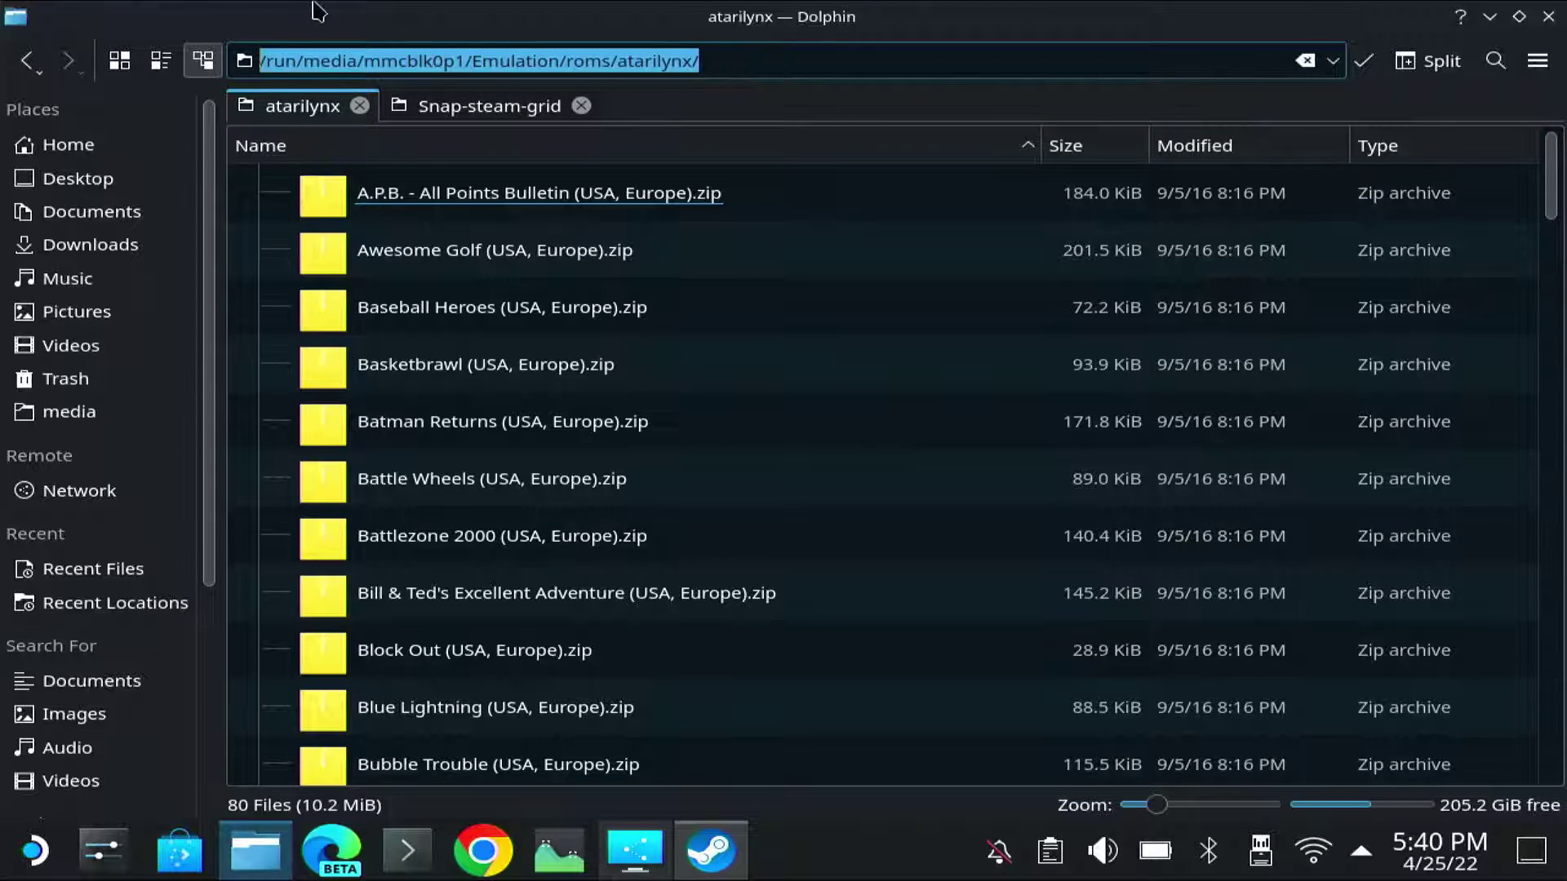
{"action": "right_click", "coordinate": [369, 73]}
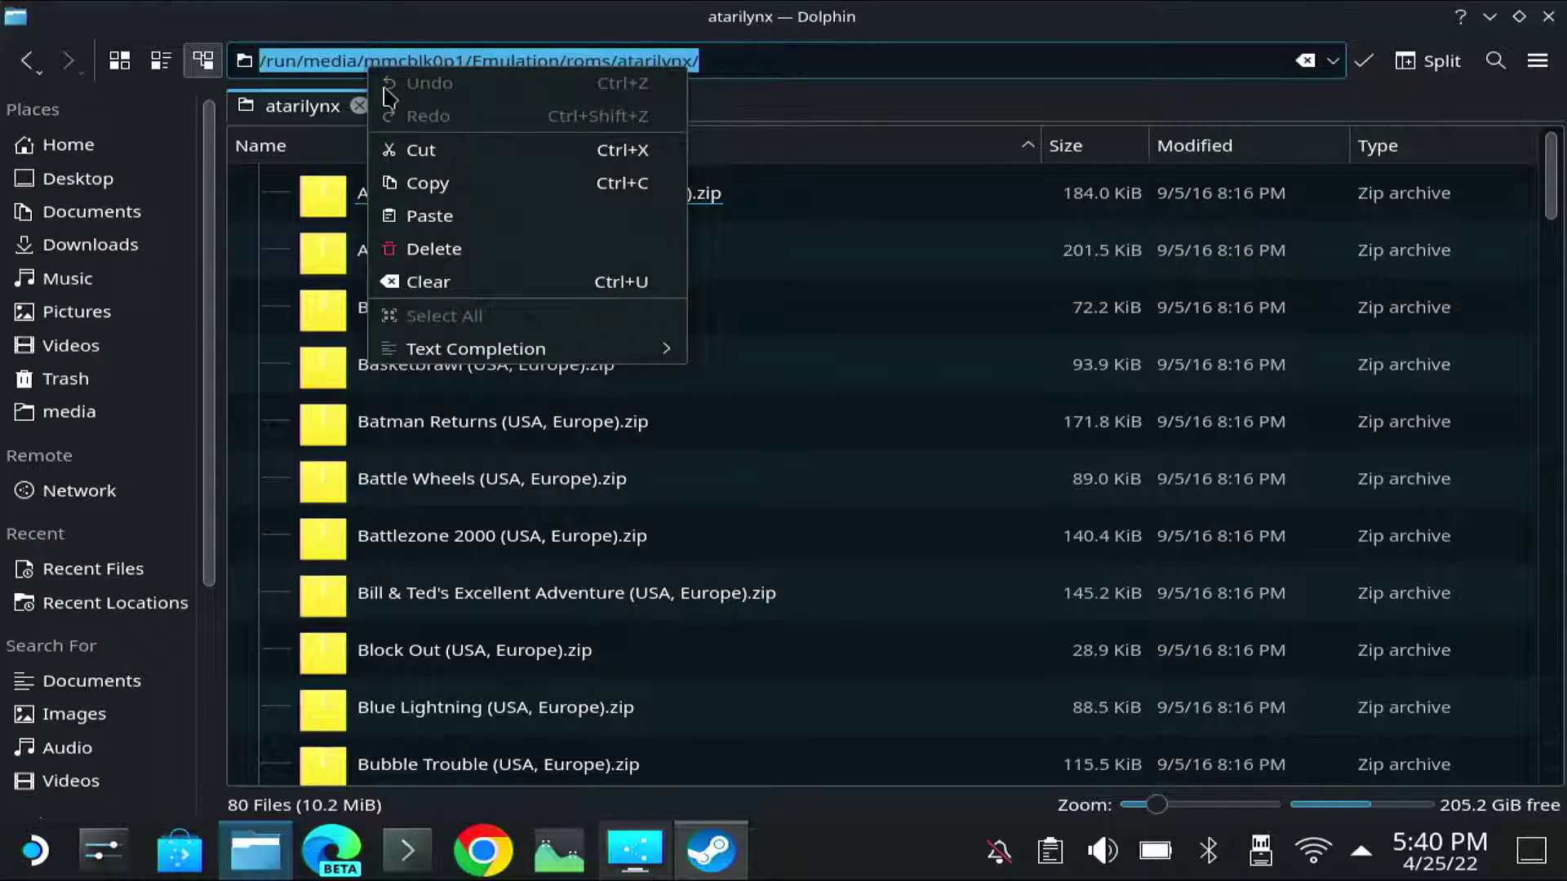
{"action": "left_click", "coordinate": [428, 182]}
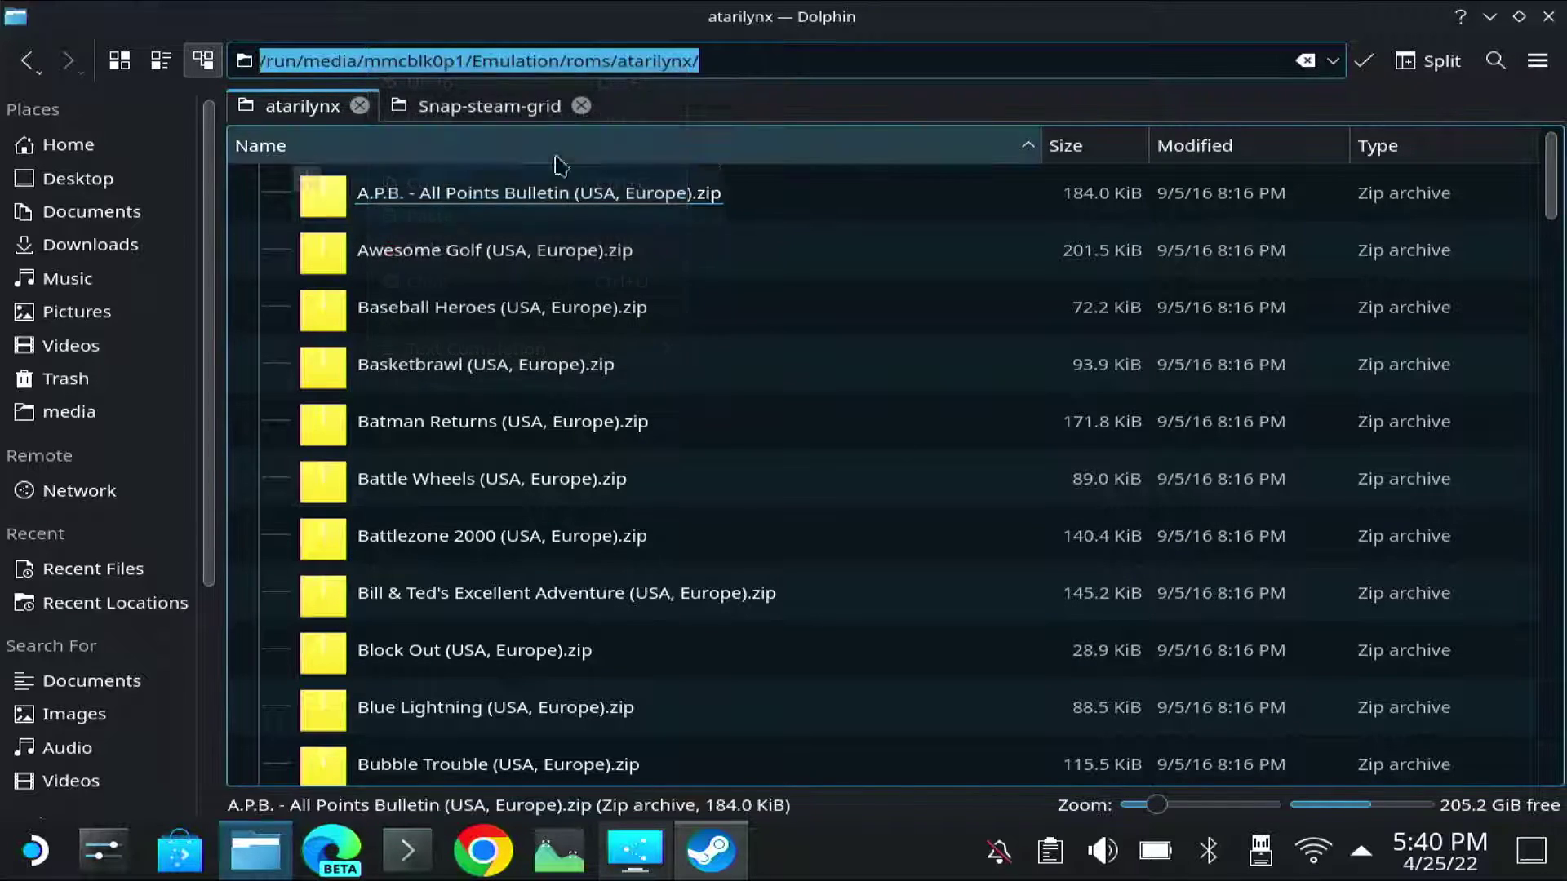
Back in Steam ROM Manager, replace the Atari Lynx parser's ROMs directory with /run/media/mmcblk0p1/Emulation/roms/atarilynx/.
{"action": "left_click", "coordinate": [1487, 20]}
{"action": "triple_click", "coordinate": [1239, 247]}
{"action": "key", "text": "BackSpace"}
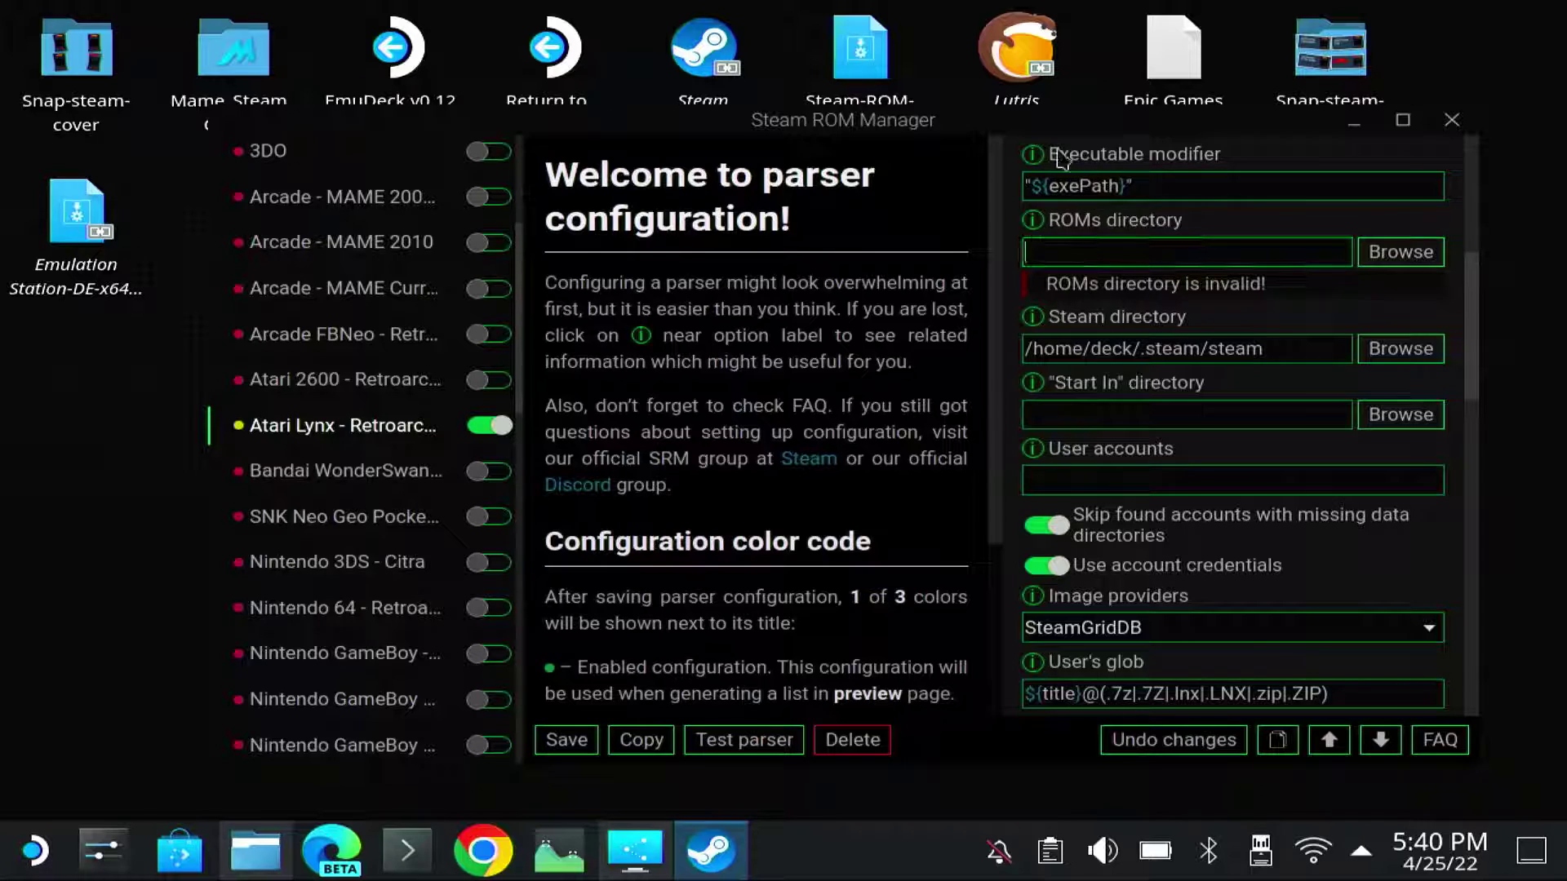
{"action": "key", "text": "ctrl+v"}
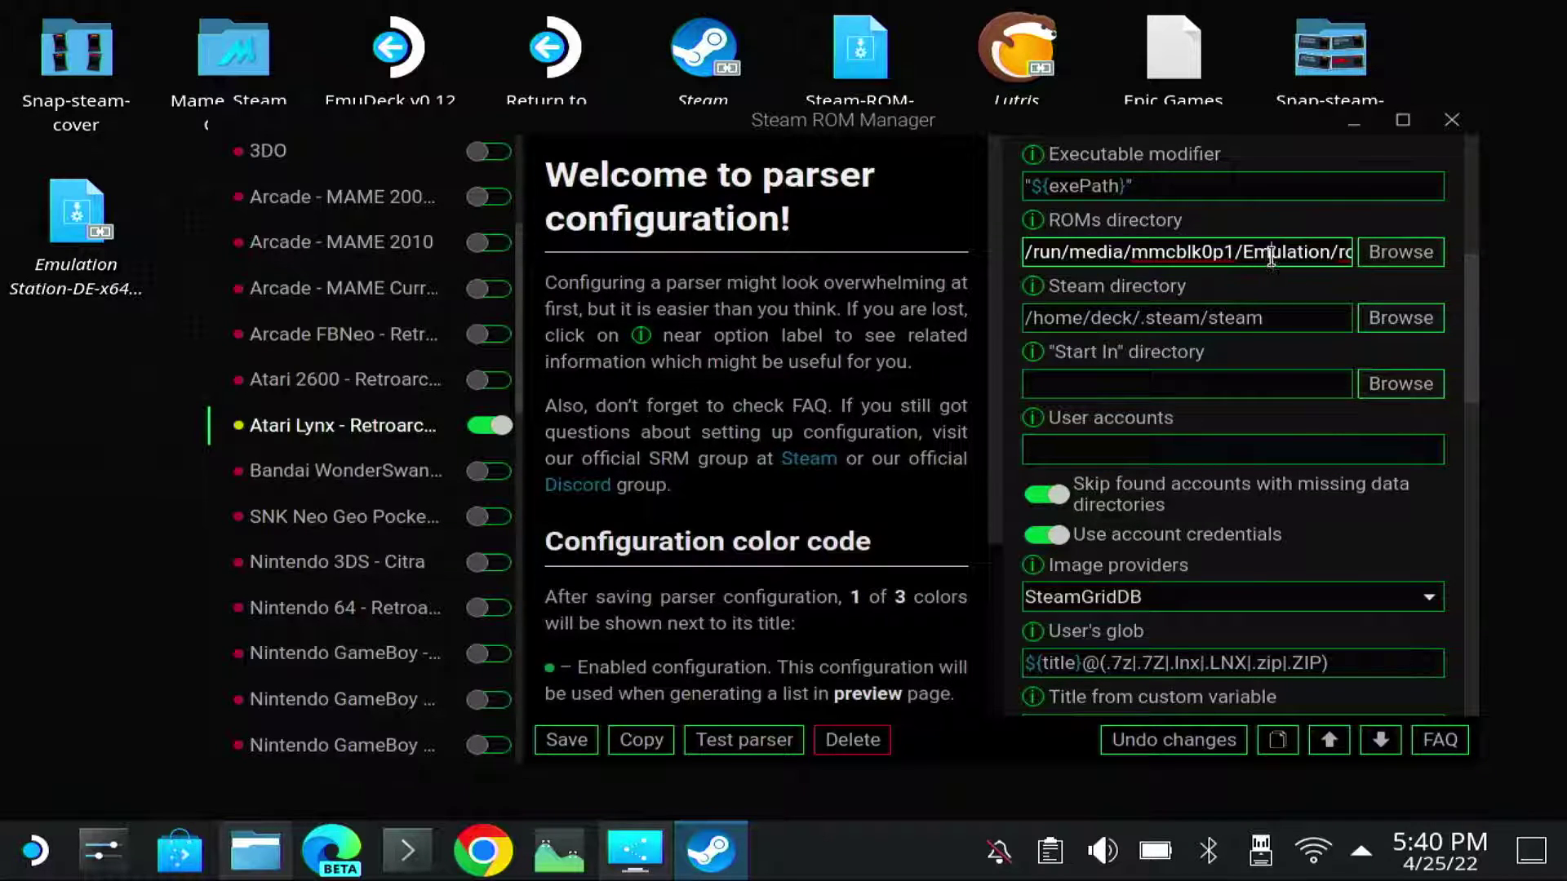
{"action": "left_click", "coordinate": [1193, 253]}
{"action": "key", "text": "End"}
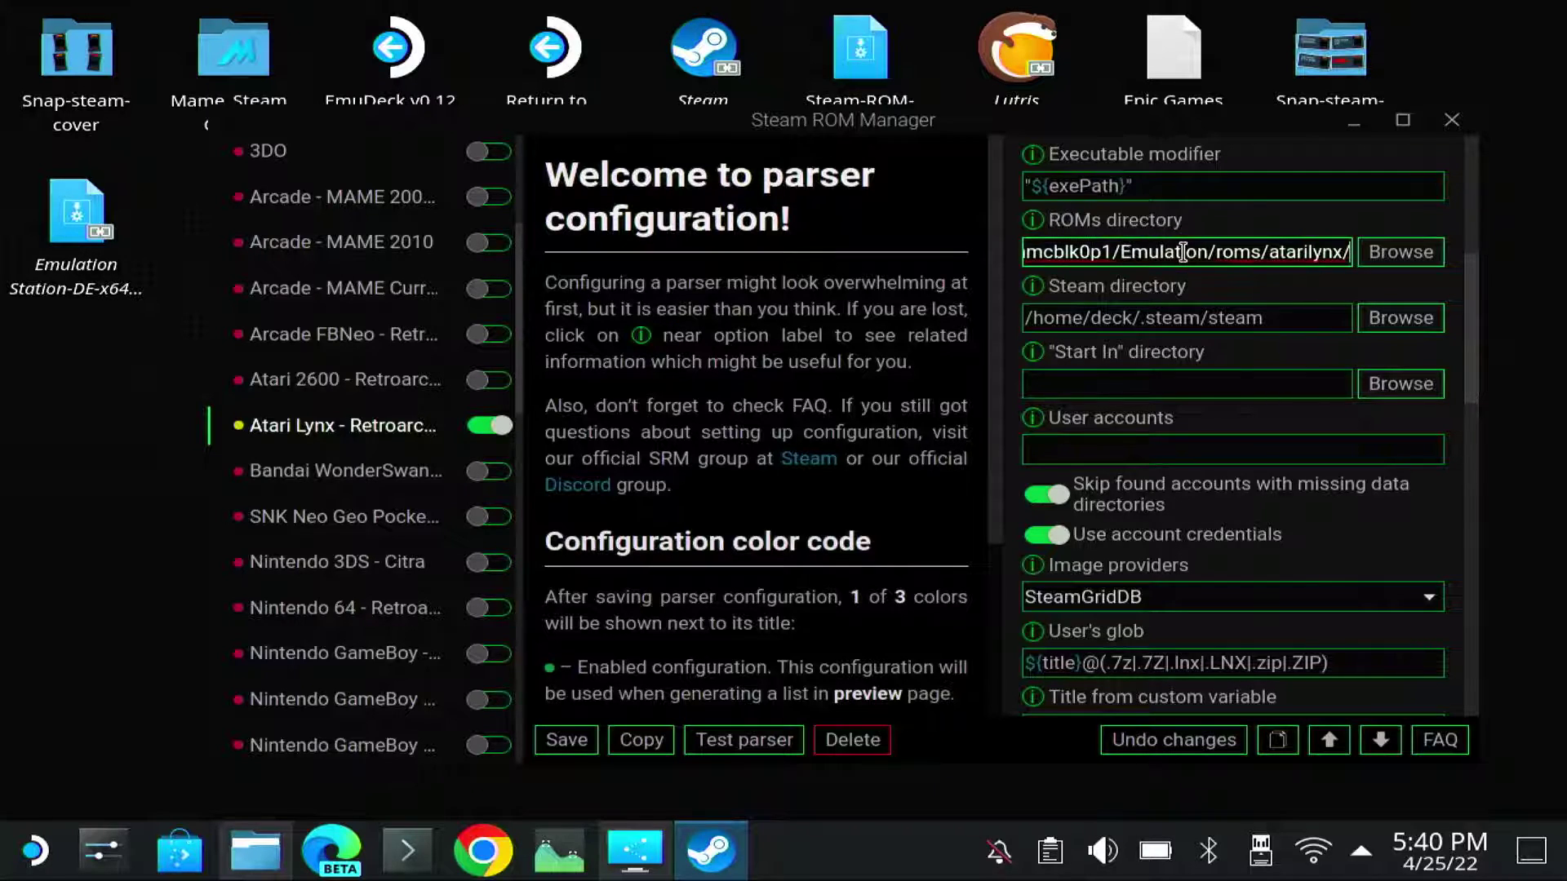
{"action": "left_click", "coordinate": [1026, 225]}
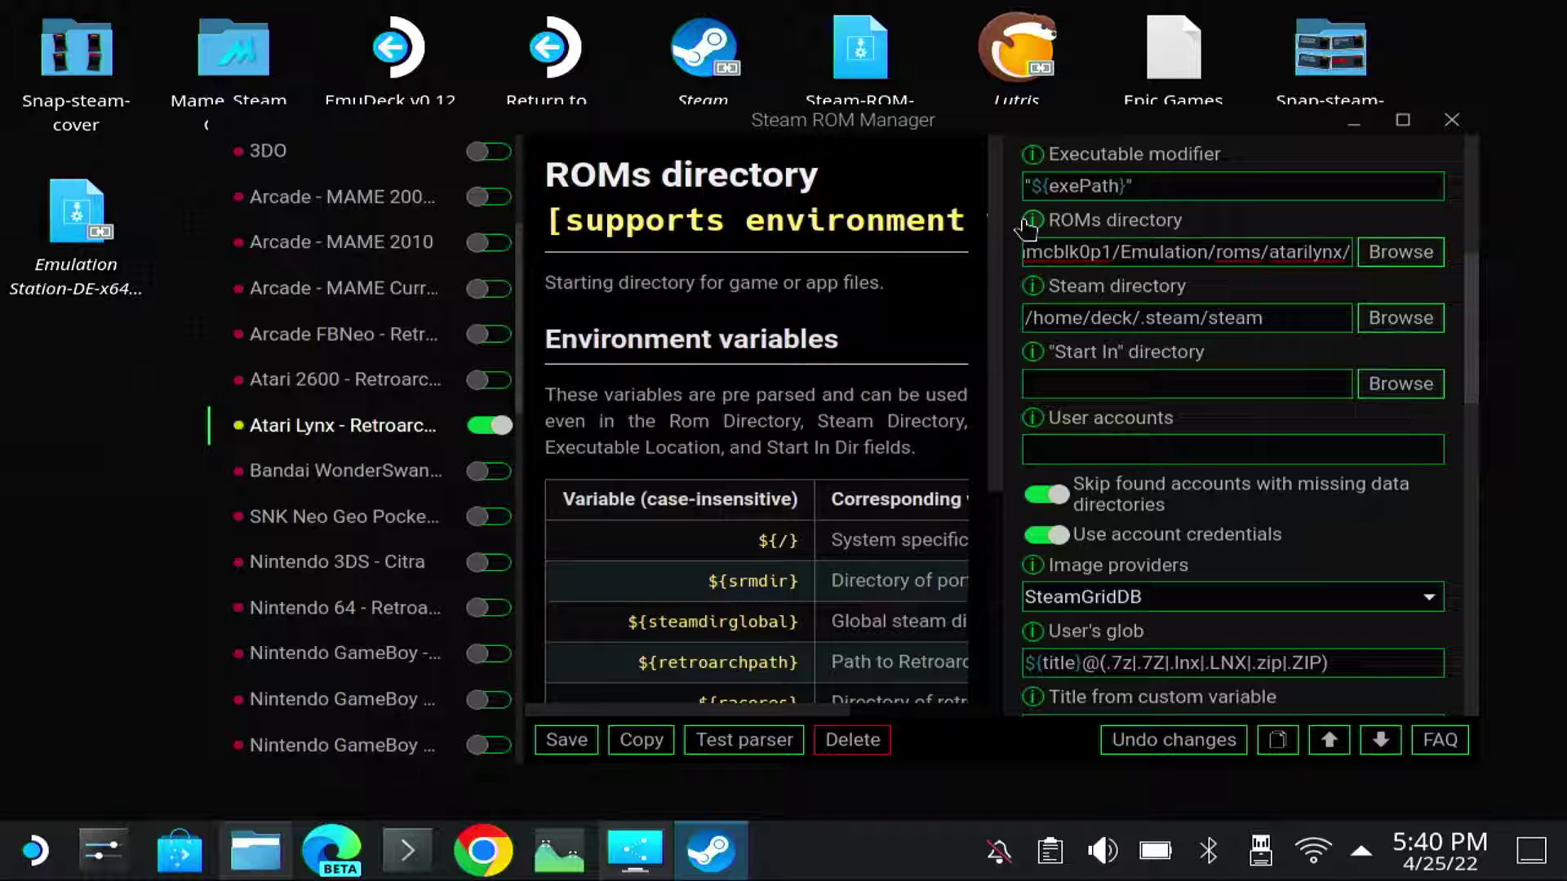
Test the Atari Lynx parser, review the extracted titles in the event log and clear the log.
{"action": "left_click", "coordinate": [742, 740]}
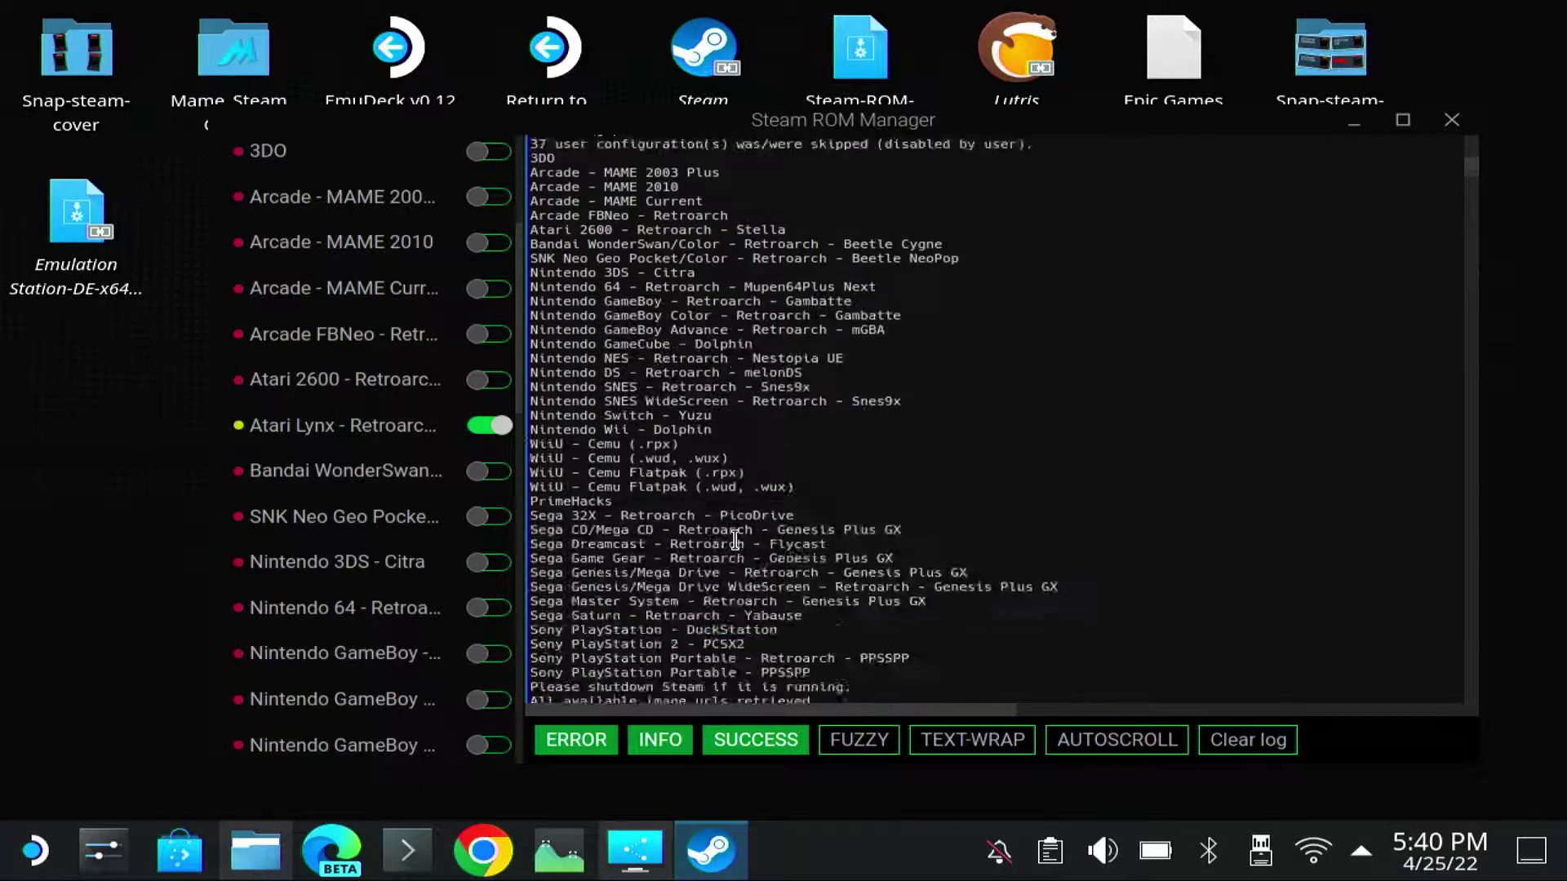
{"action": "scroll", "coordinate": [738, 539], "scroll_direction": "down", "scroll_amount": 5}
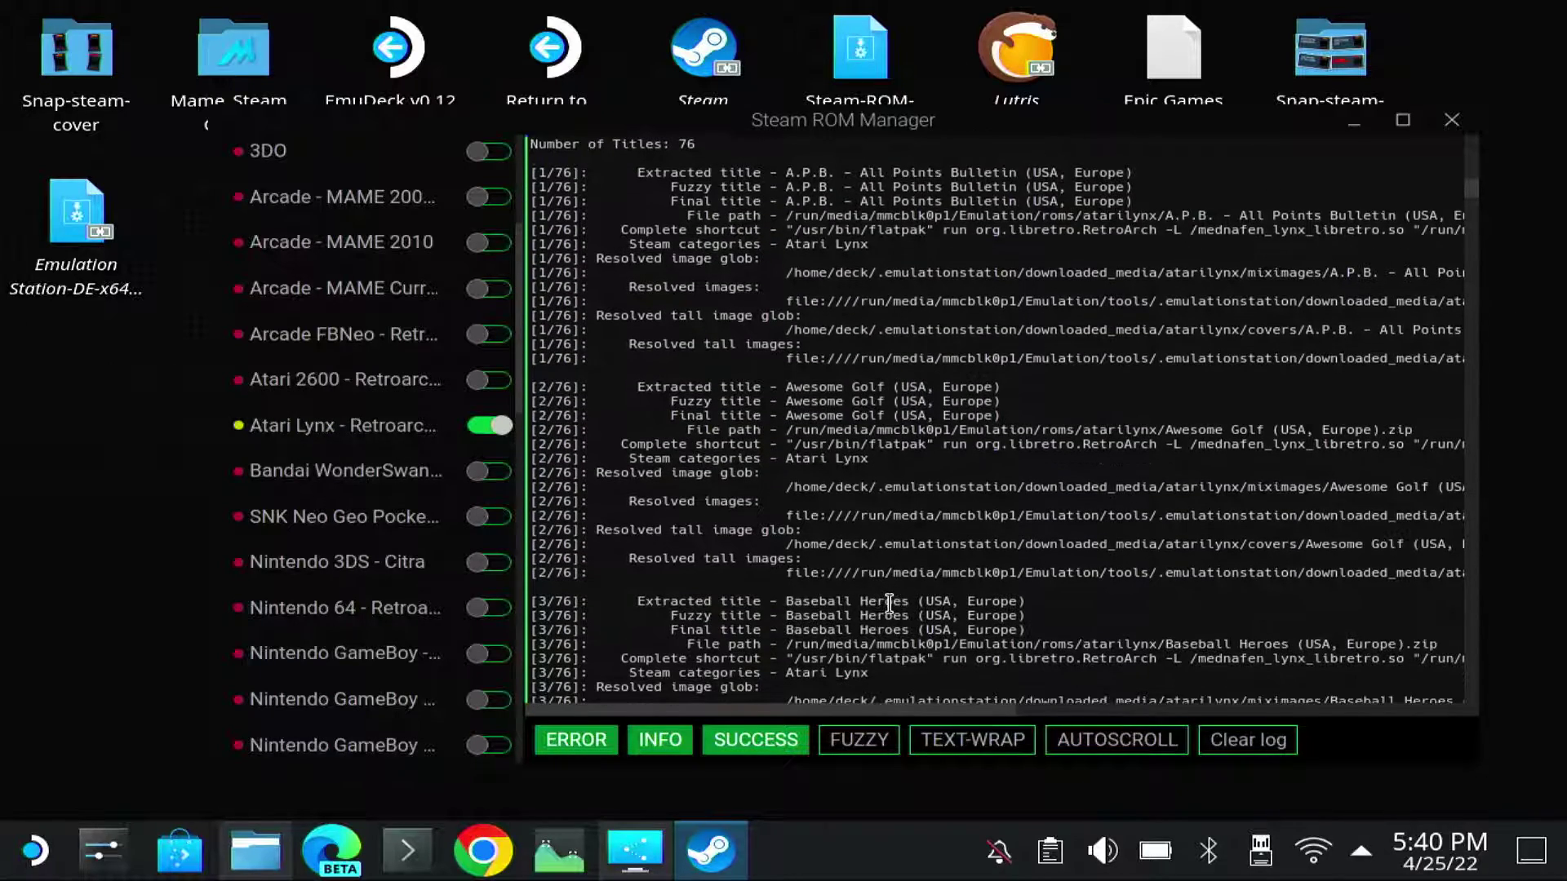
{"action": "left_click", "coordinate": [1253, 750]}
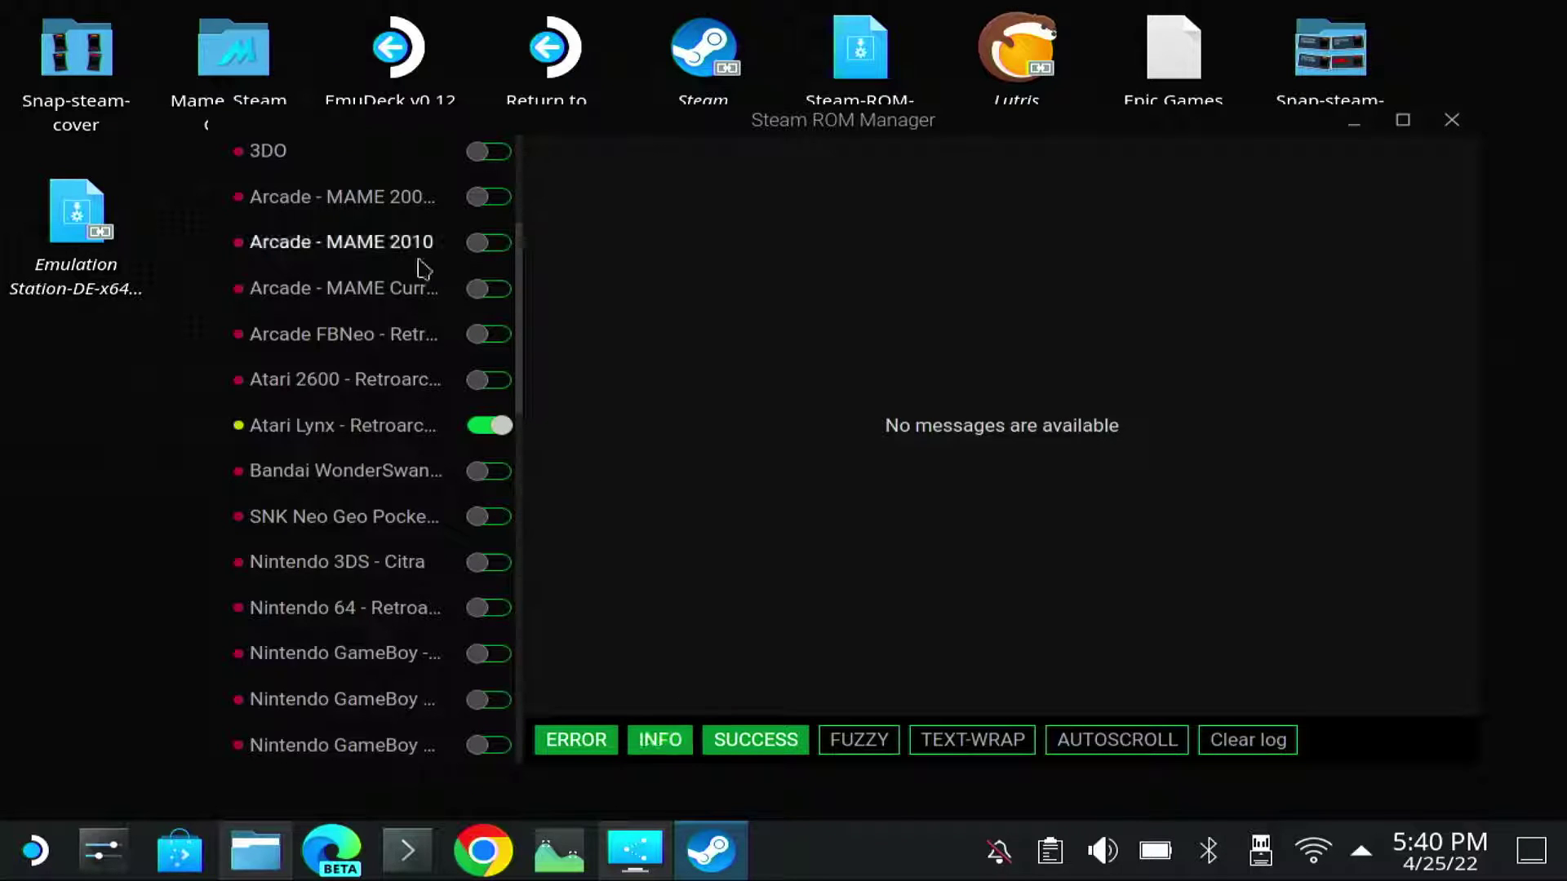
Save the Atari Lynx parser with its new ROMs directory and test it once more.
{"action": "left_click", "coordinate": [342, 439]}
{"action": "left_click", "coordinate": [563, 740]}
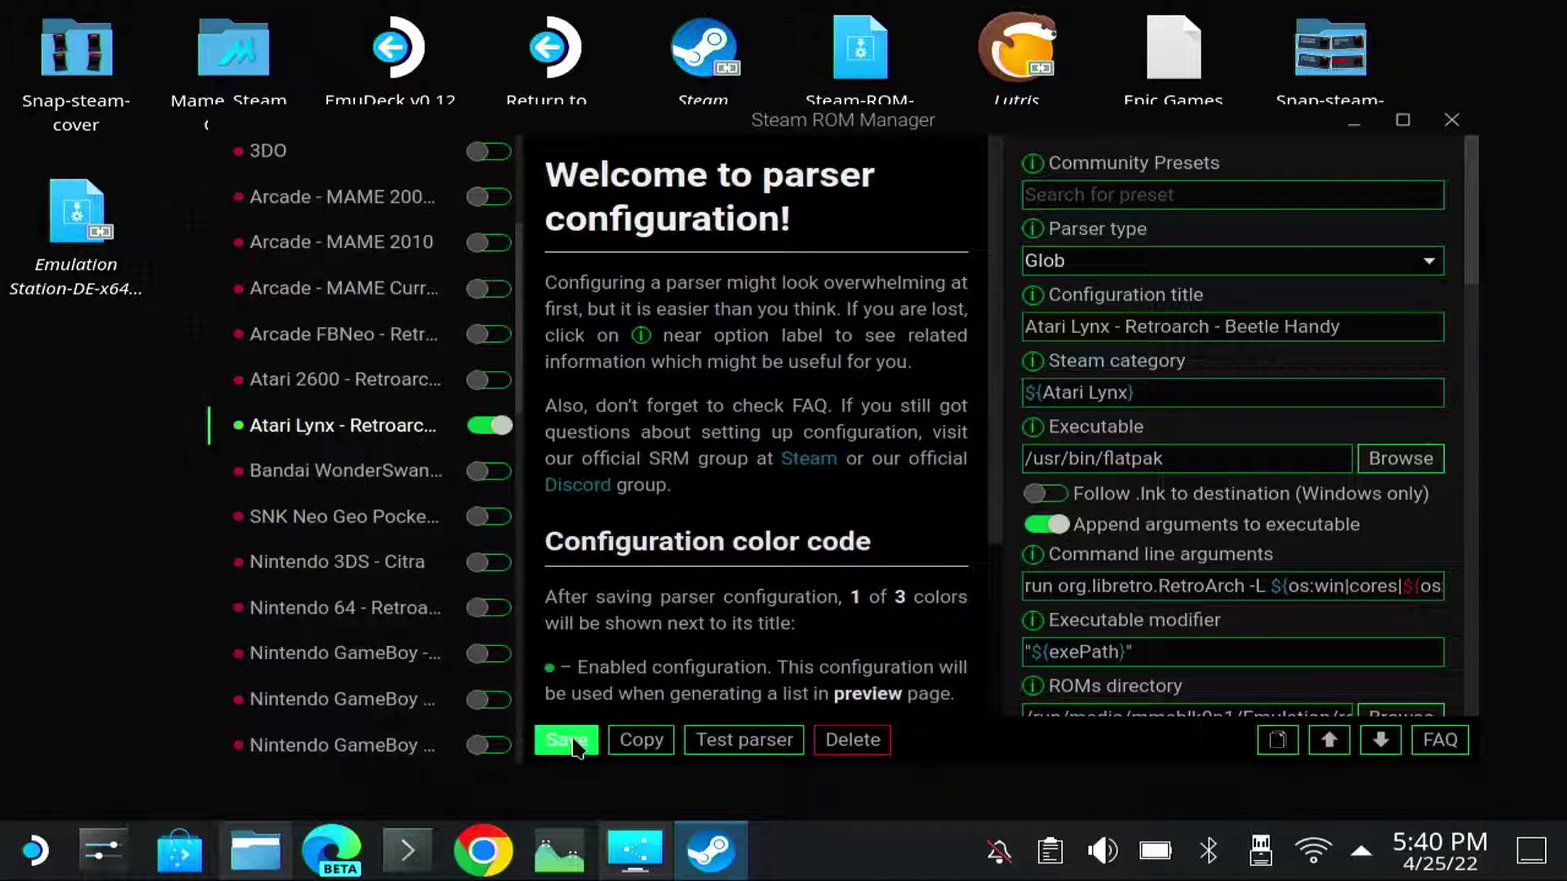
{"action": "left_click", "coordinate": [743, 740]}
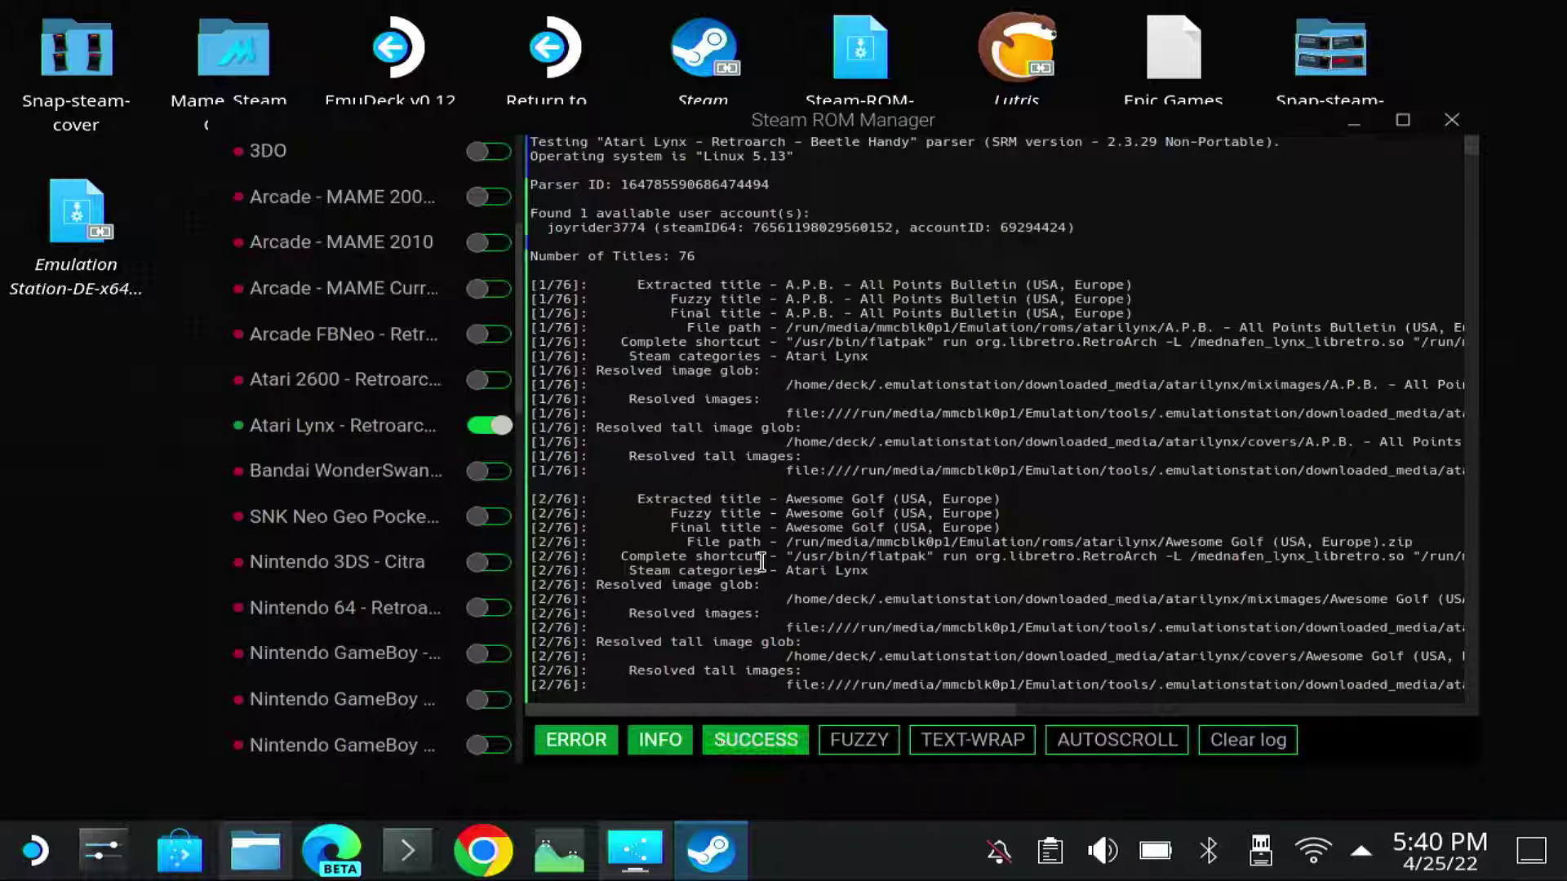
{"action": "scroll", "coordinate": [724, 541], "scroll_direction": "down", "scroll_amount": 5}
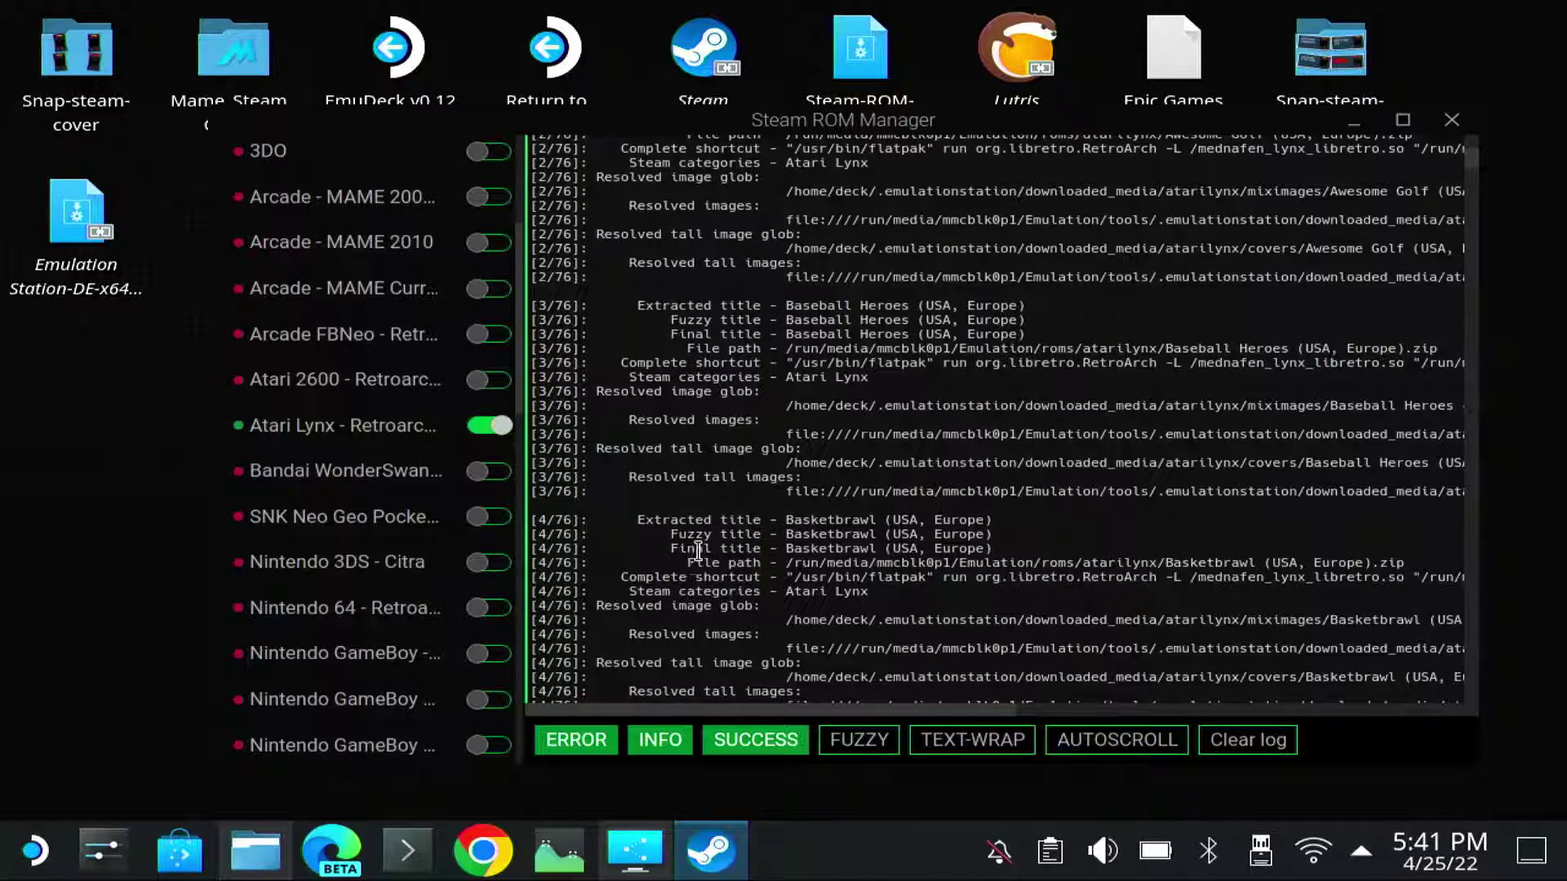
Return to the preview, remove the existing app list and regenerate it with the updated Atari Lynx parser.
{"action": "scroll", "coordinate": [364, 212], "scroll_direction": "up", "scroll_amount": 5}
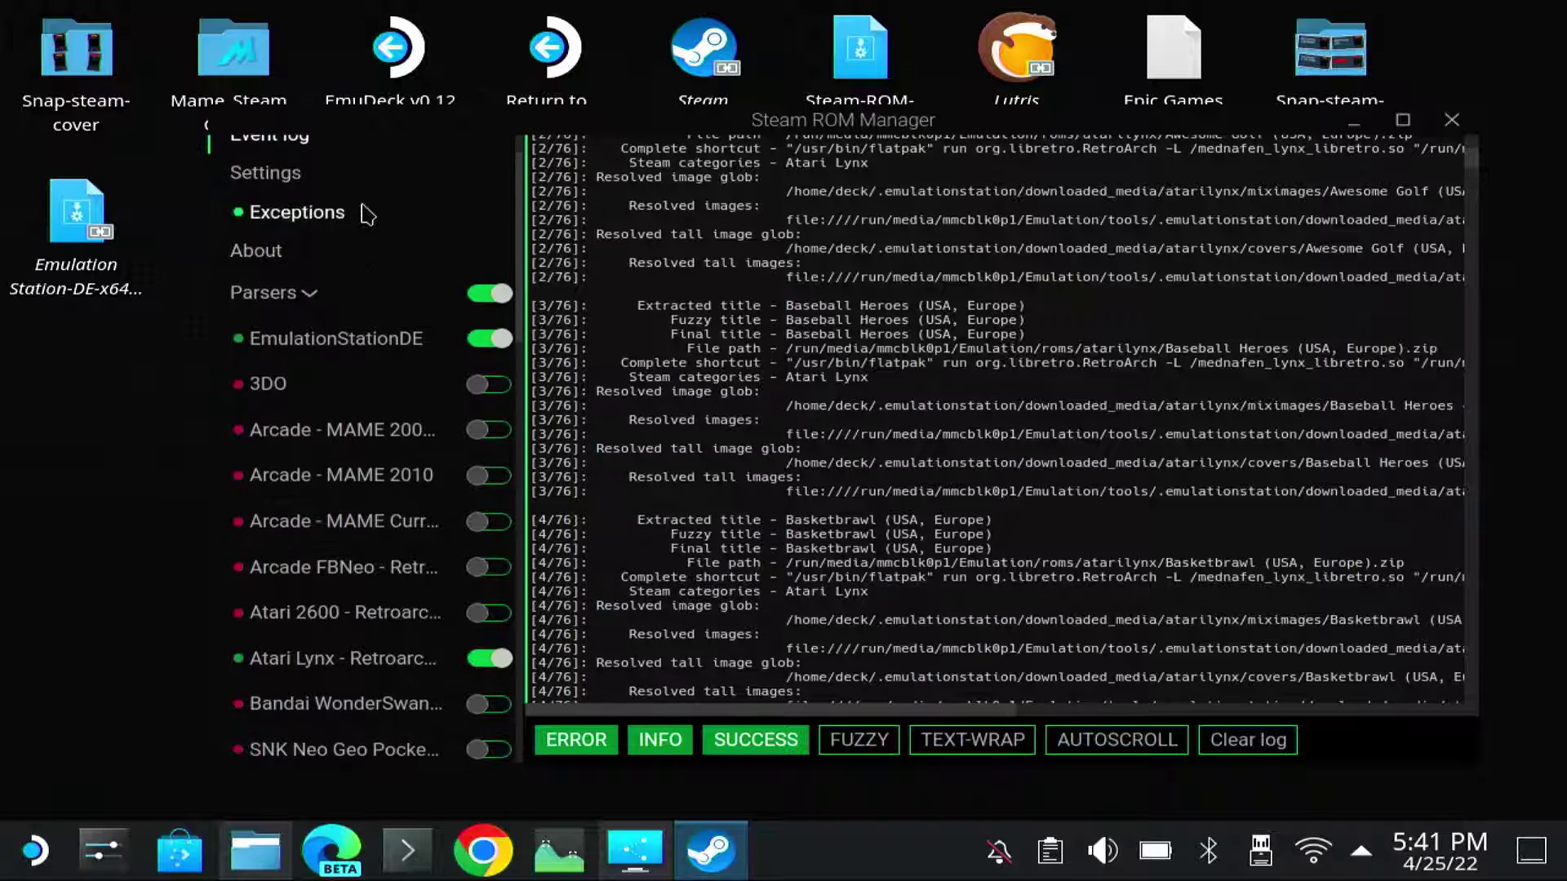
{"action": "scroll", "coordinate": [364, 213], "scroll_direction": "up", "scroll_amount": 3}
{"action": "left_click", "coordinate": [285, 170]}
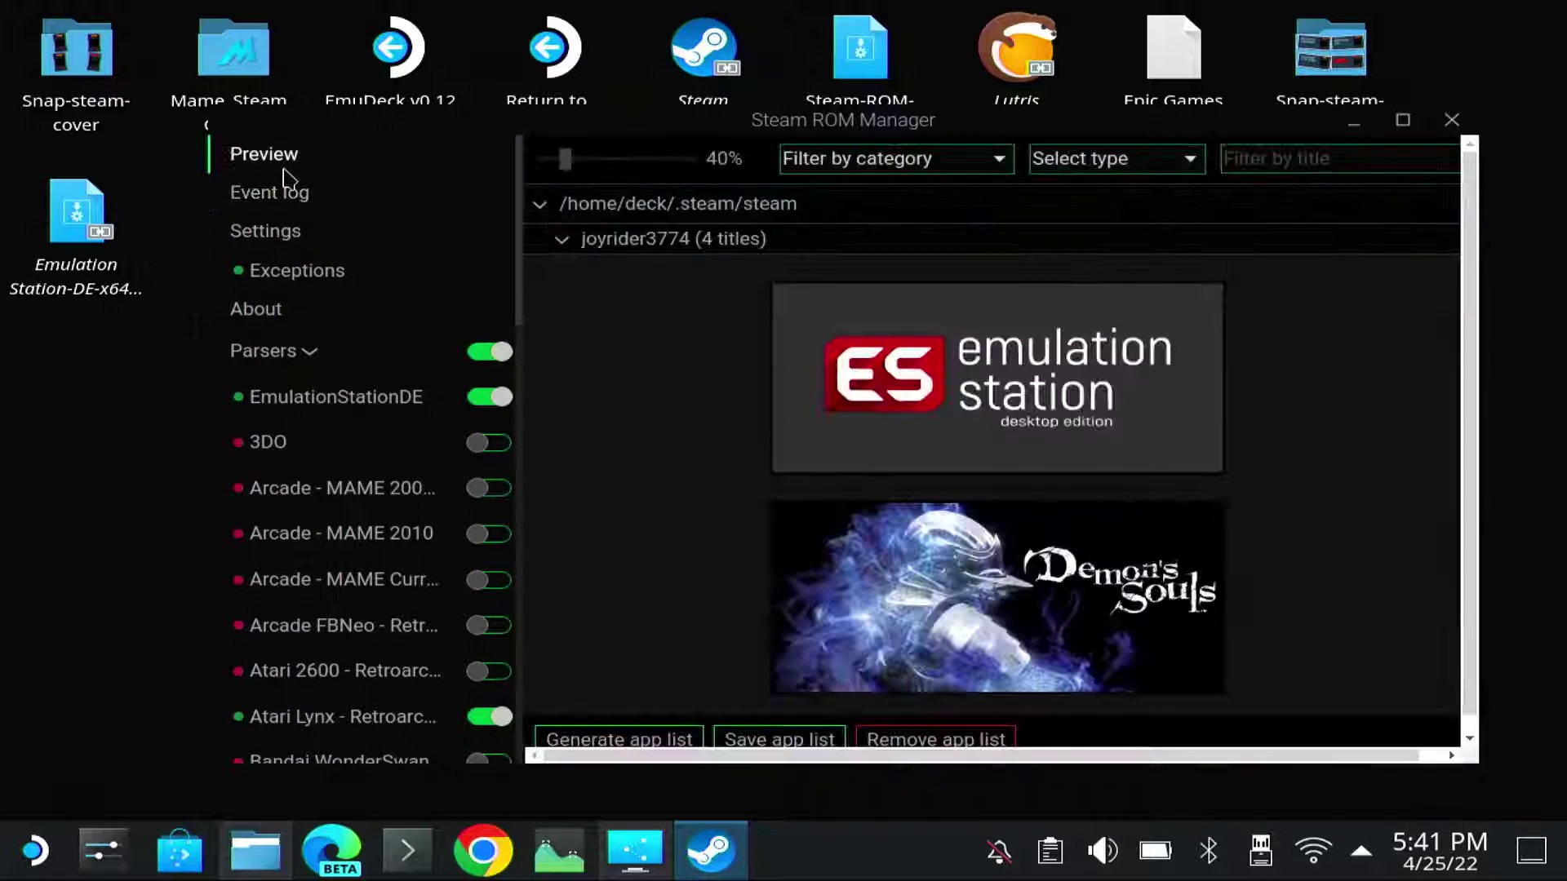
{"action": "left_click", "coordinate": [921, 740]}
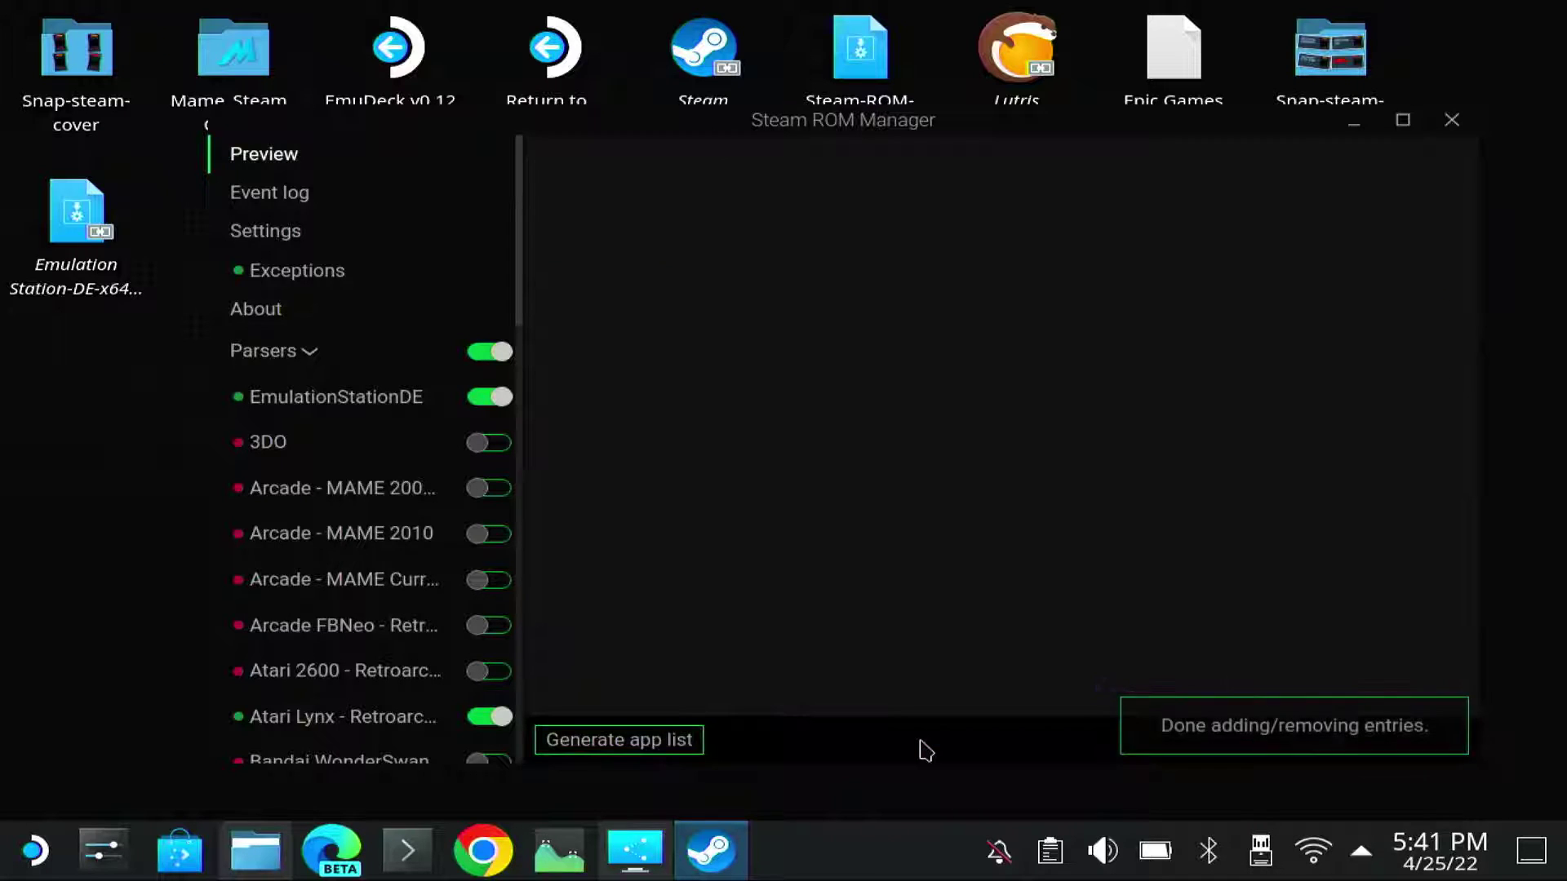
{"action": "left_click", "coordinate": [675, 741]}
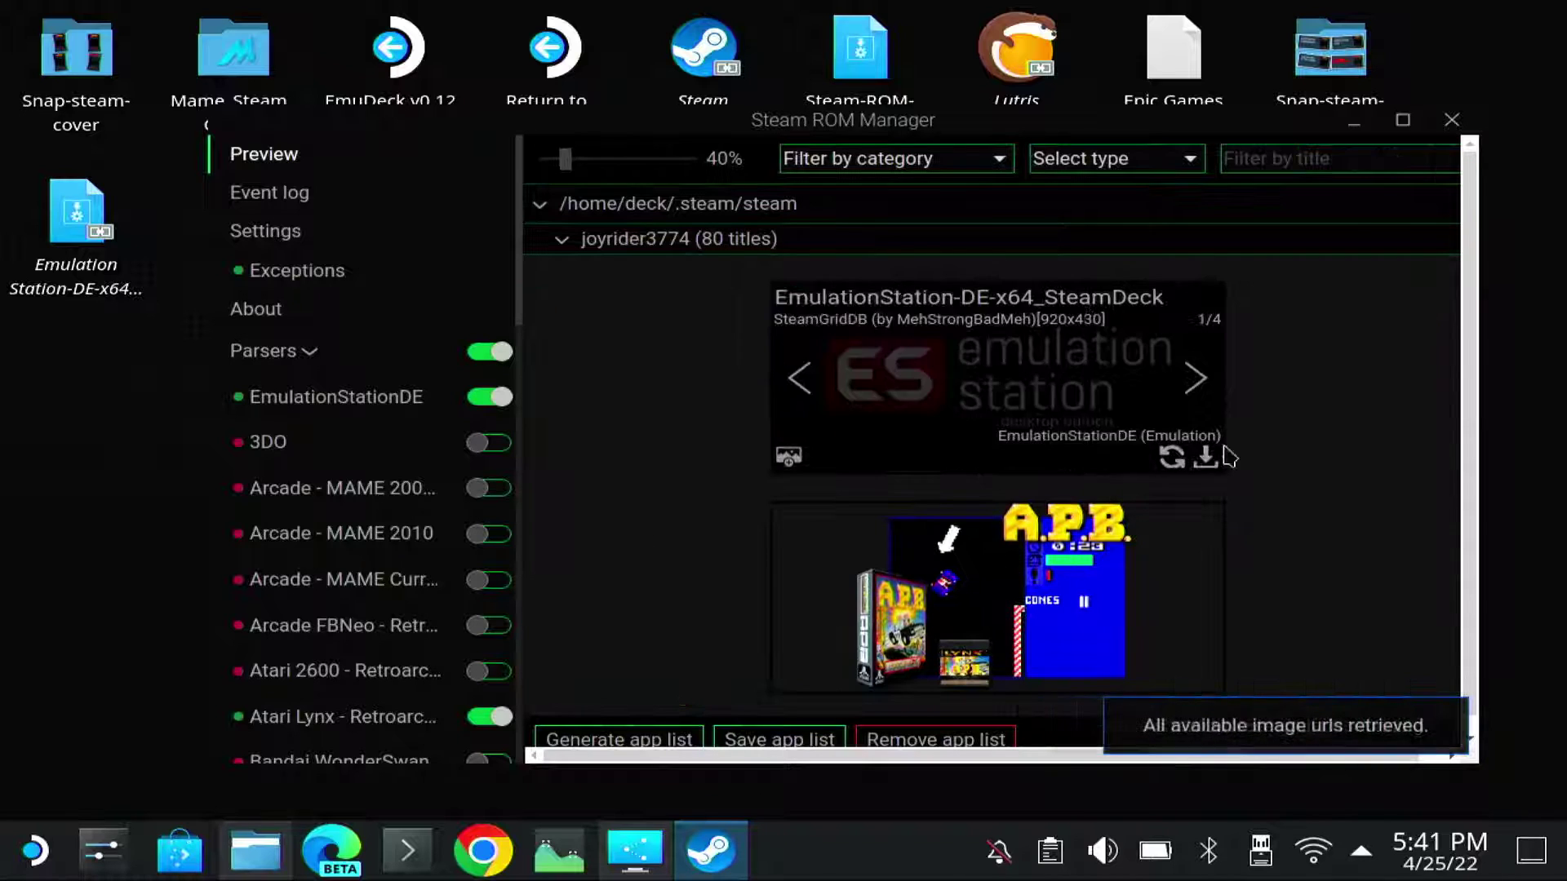
Review the Atari Lynx grid artwork in the preview, then switch the artwork type to Posters and review the covers.
{"action": "scroll", "coordinate": [984, 451], "scroll_direction": "down", "scroll_amount": 2}
{"action": "scroll", "coordinate": [984, 451], "scroll_direction": "down", "scroll_amount": 2}
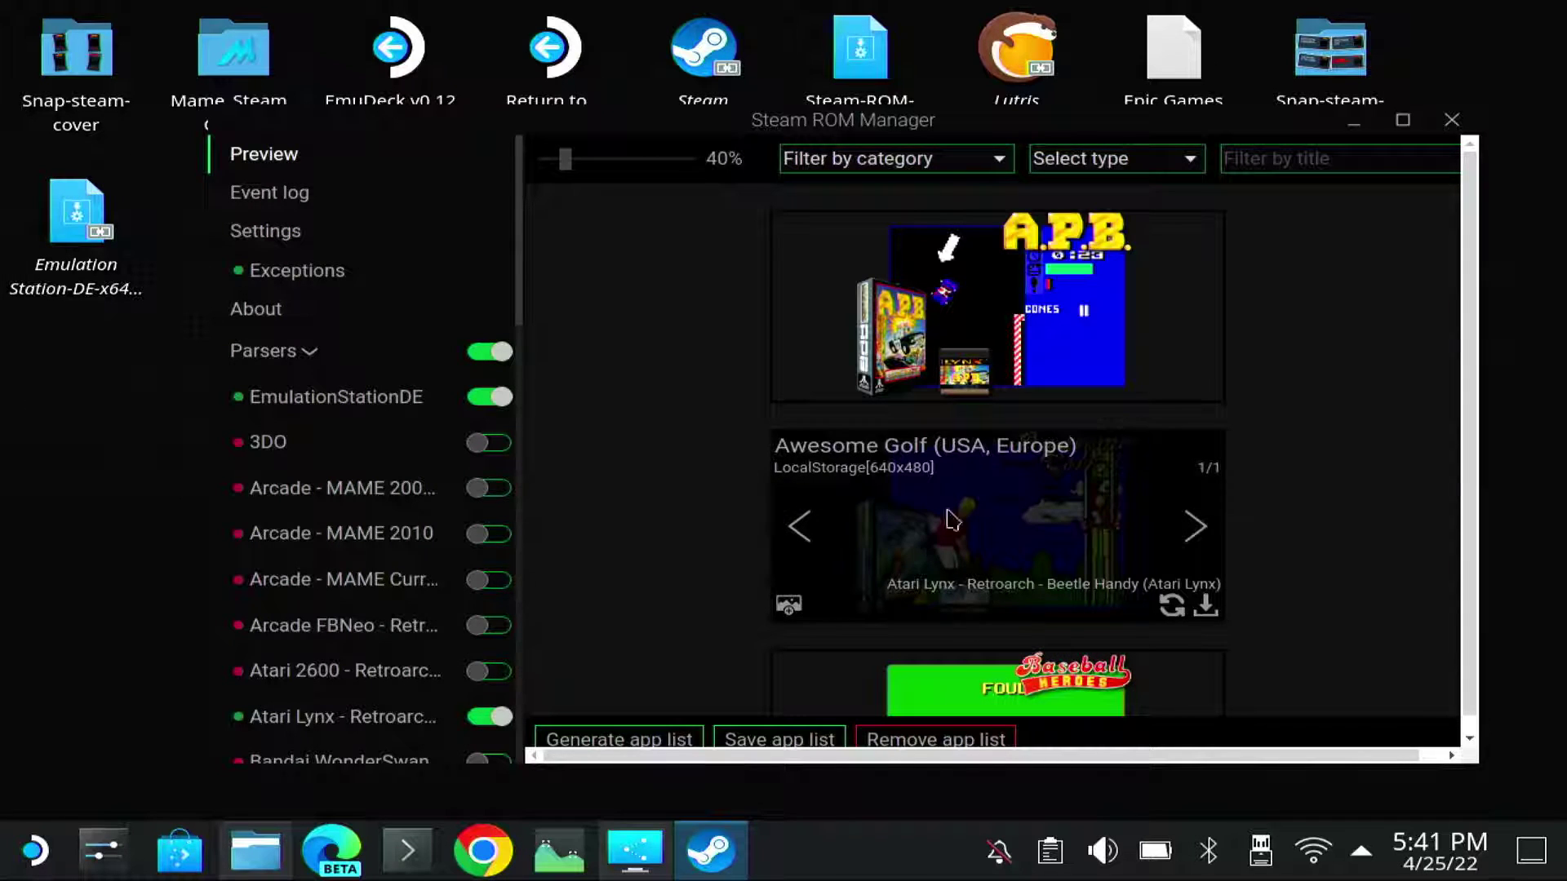
{"action": "scroll", "coordinate": [912, 492], "scroll_direction": "down", "scroll_amount": 3}
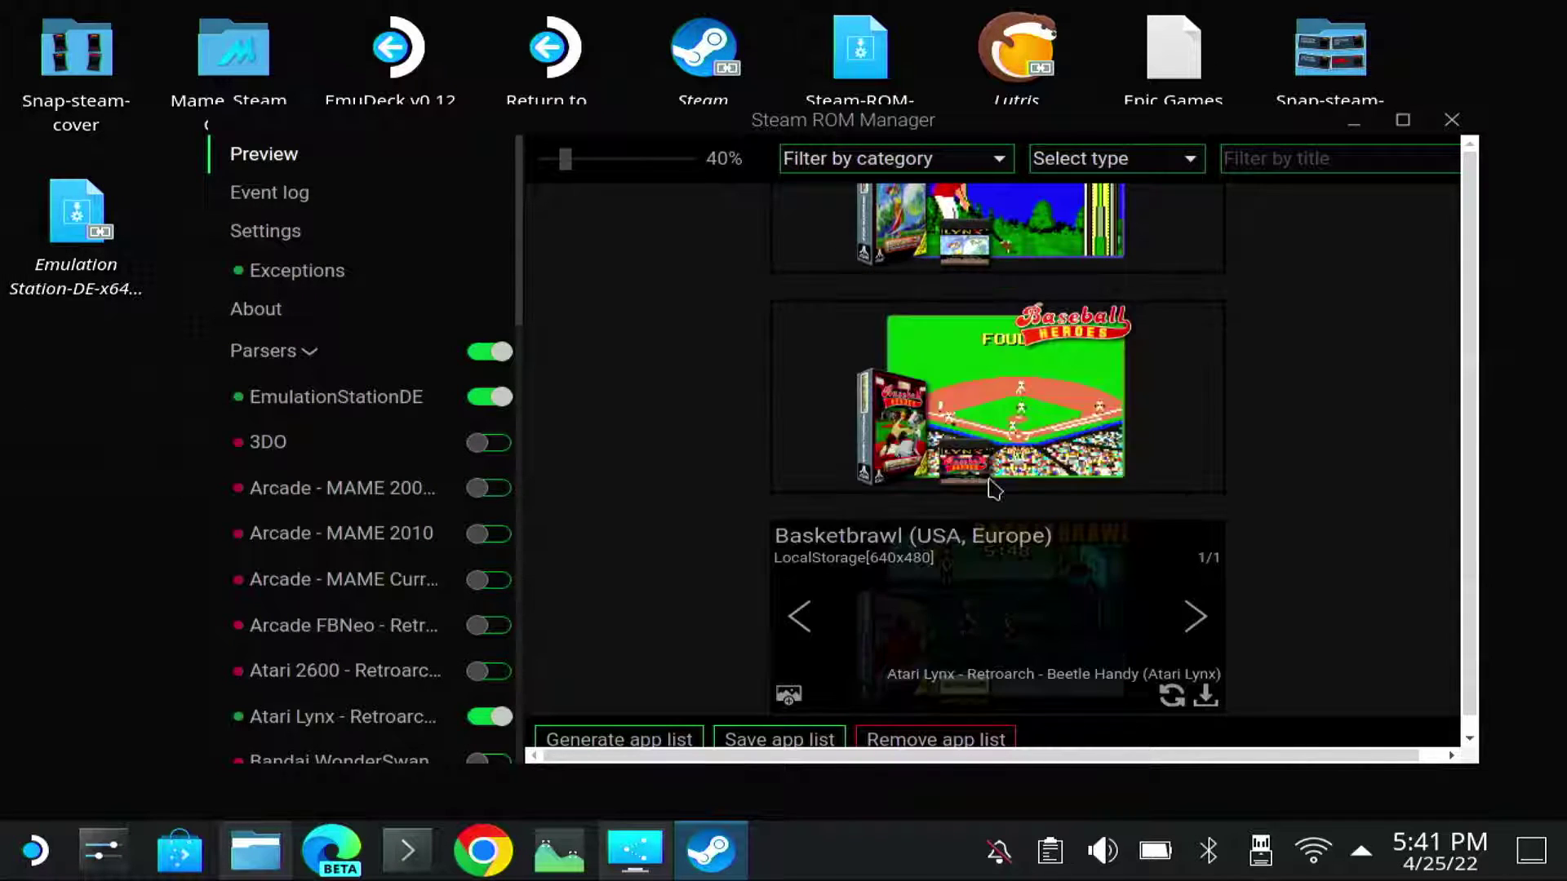
{"action": "left_click", "coordinate": [1189, 159]}
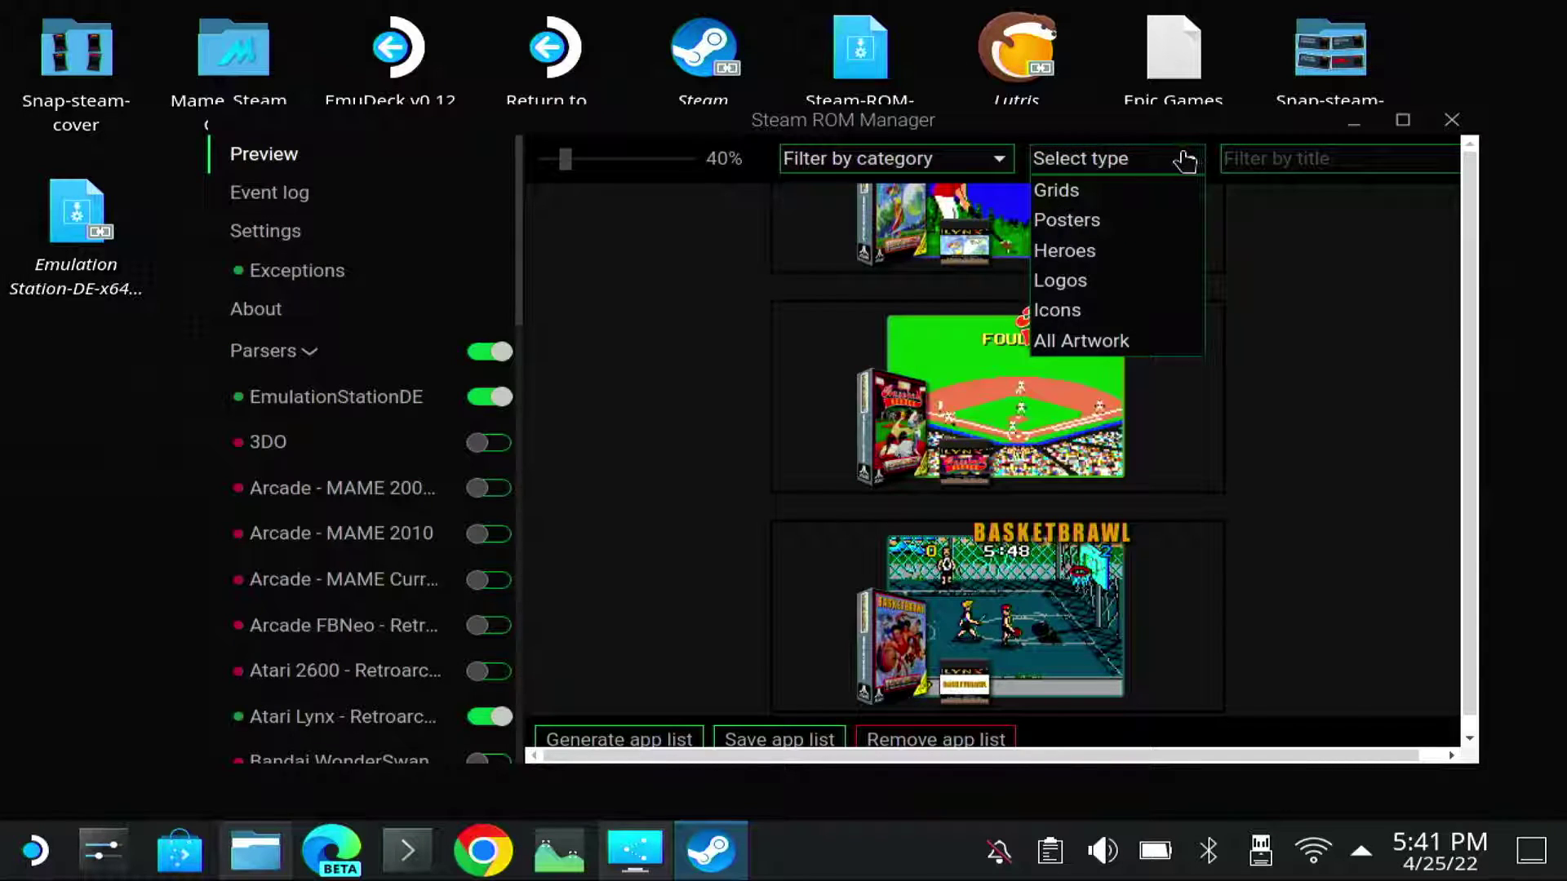
{"action": "left_click", "coordinate": [1092, 228]}
{"action": "scroll", "coordinate": [745, 423], "scroll_direction": "up", "scroll_amount": 2}
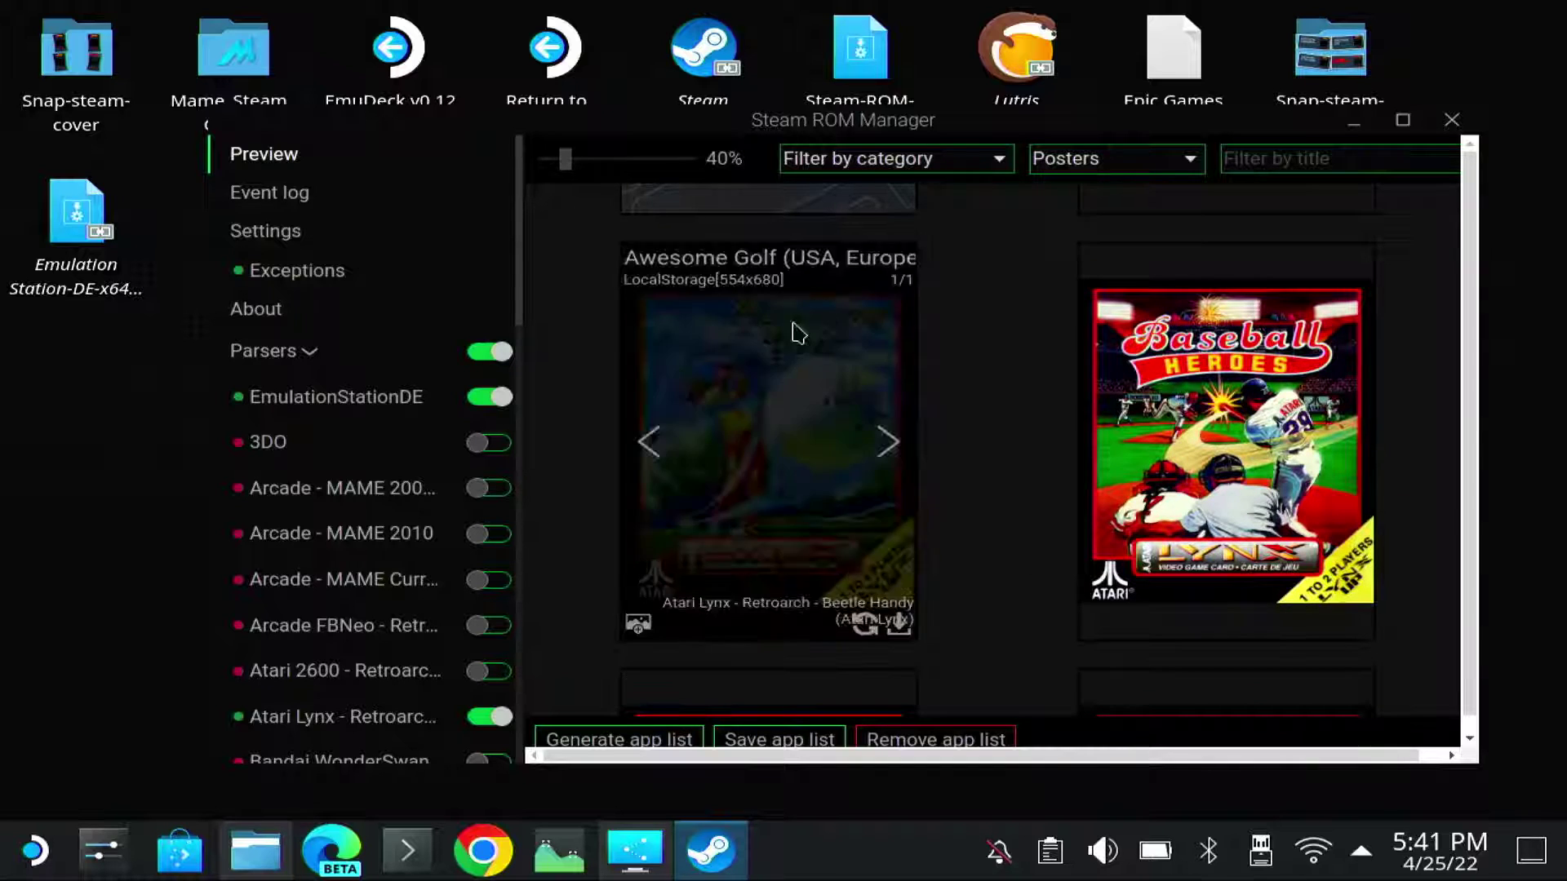
{"action": "scroll", "coordinate": [938, 440], "scroll_direction": "down", "scroll_amount": 4}
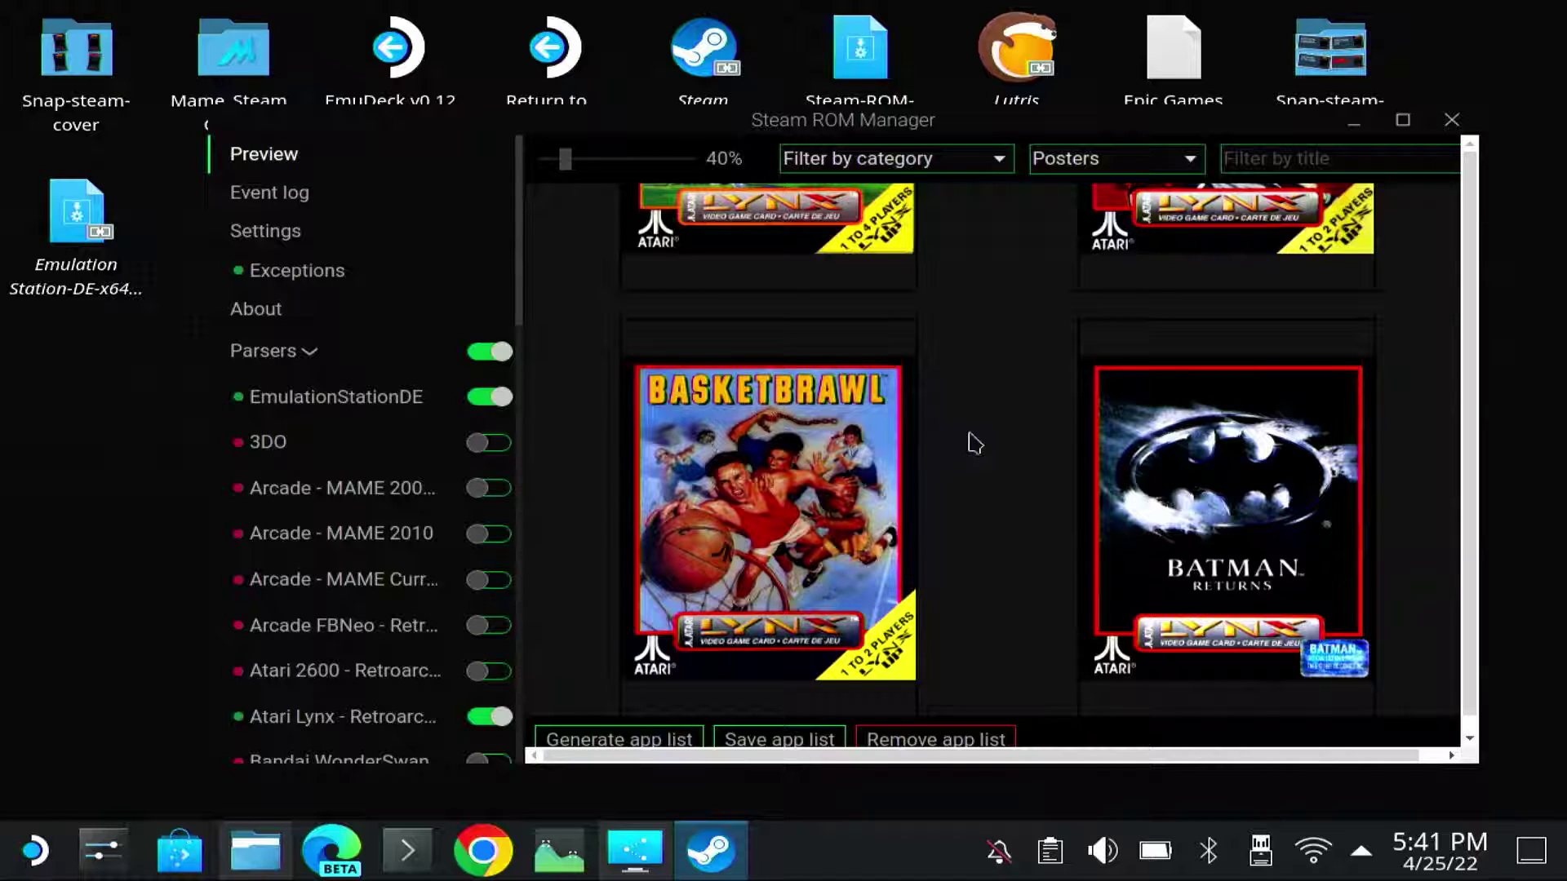
{"action": "scroll", "coordinate": [981, 439], "scroll_direction": "down", "scroll_amount": 2}
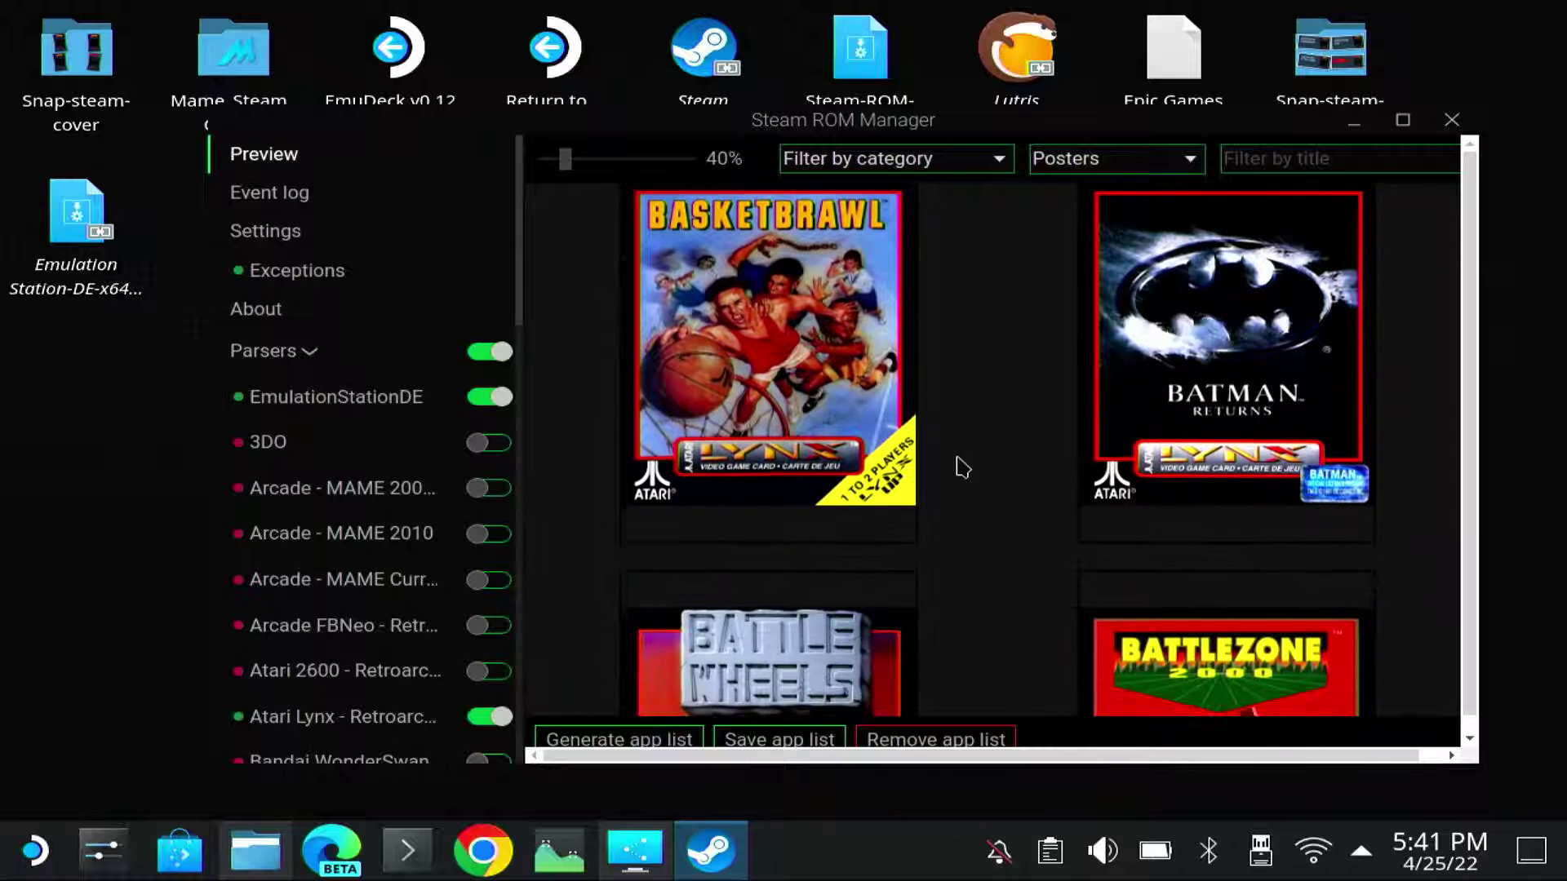
Save the app list, then close Steam ROM Manager and switch to Steam.
{"action": "left_click", "coordinate": [782, 742]}
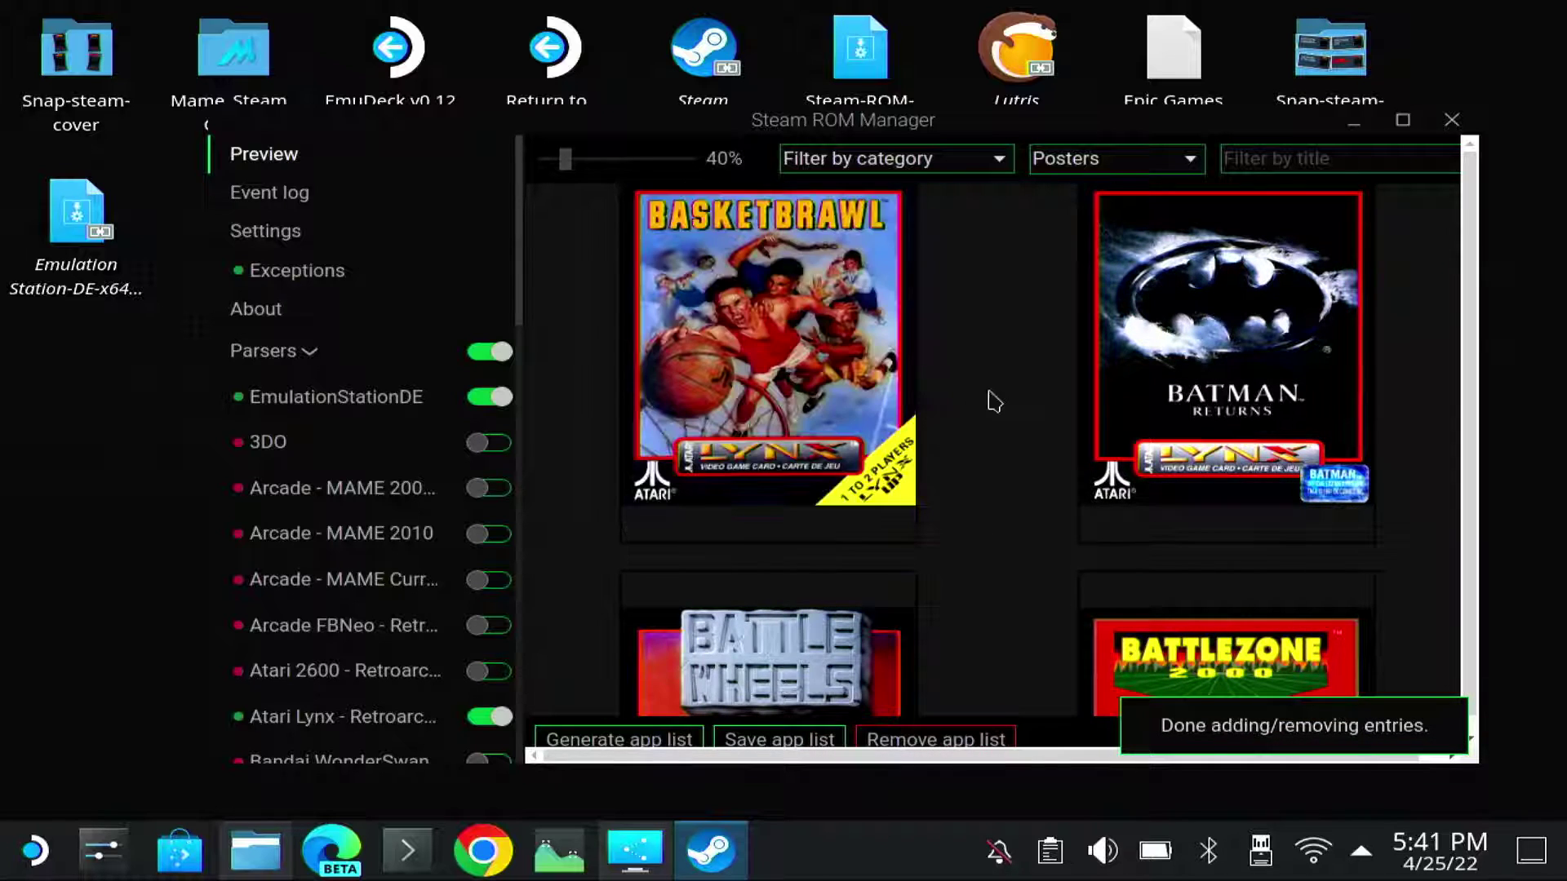
{"action": "left_click", "coordinate": [1452, 120]}
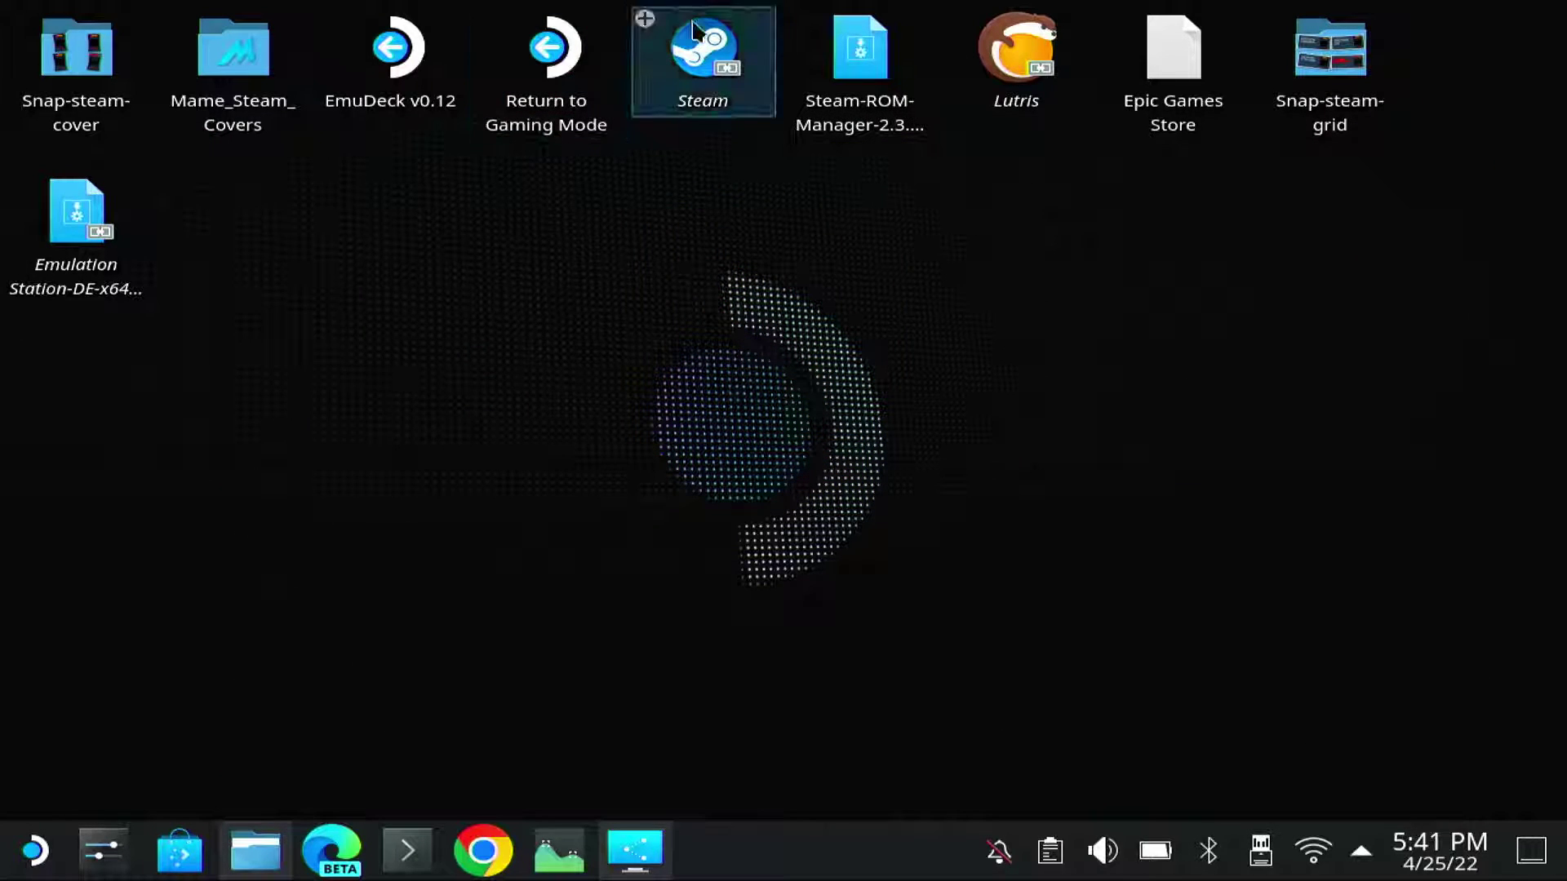
{"action": "left_click", "coordinate": [695, 73]}
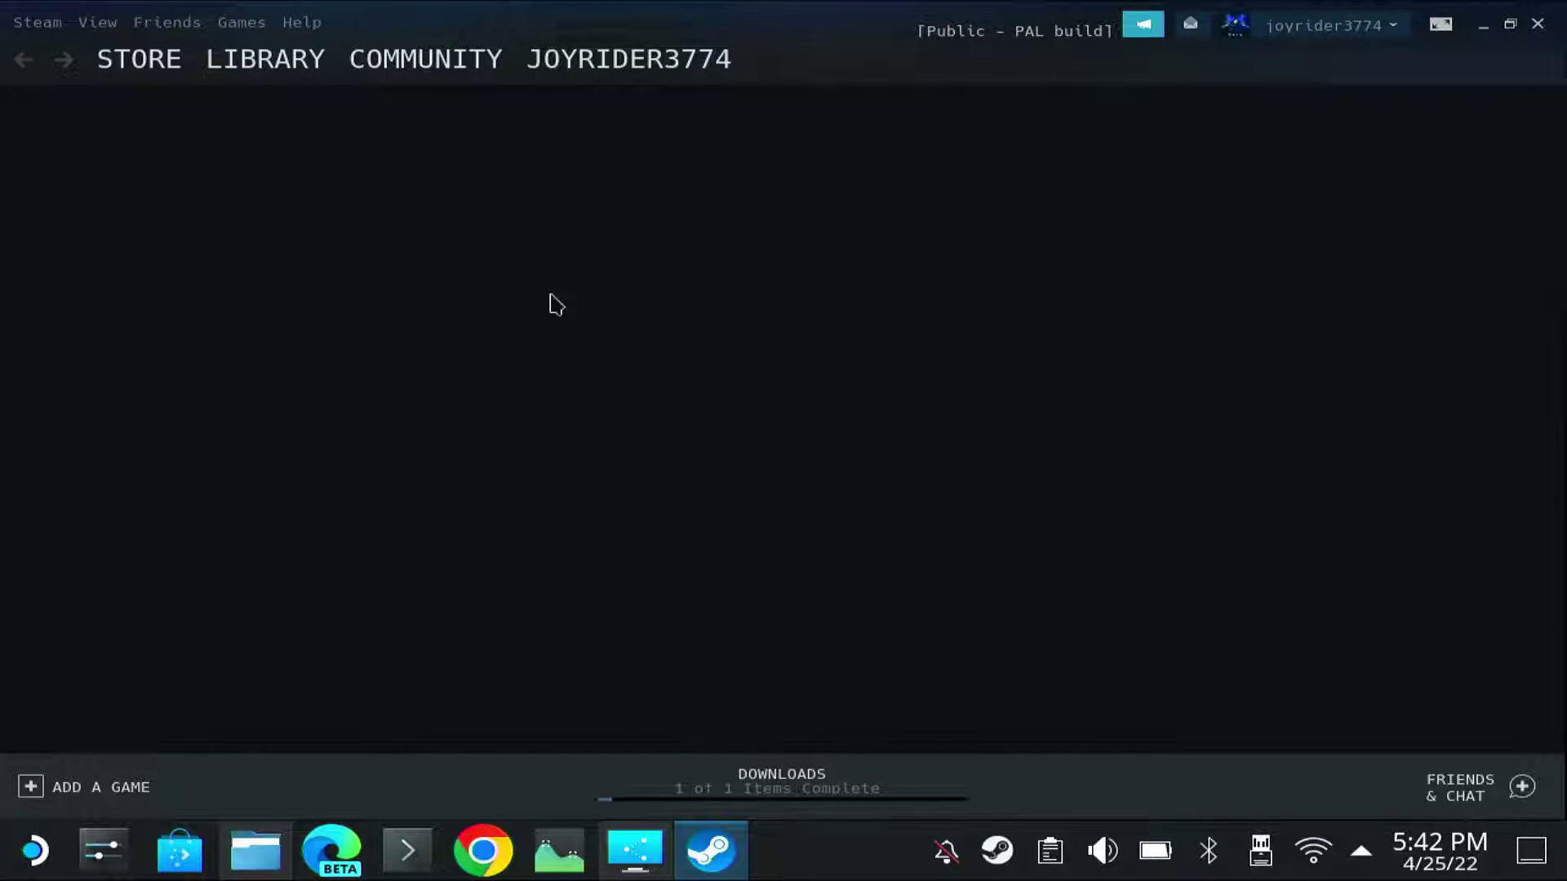
Open the Atari Lynx collection from the library's collections.
{"action": "mouse_move", "coordinate": [263, 60]}
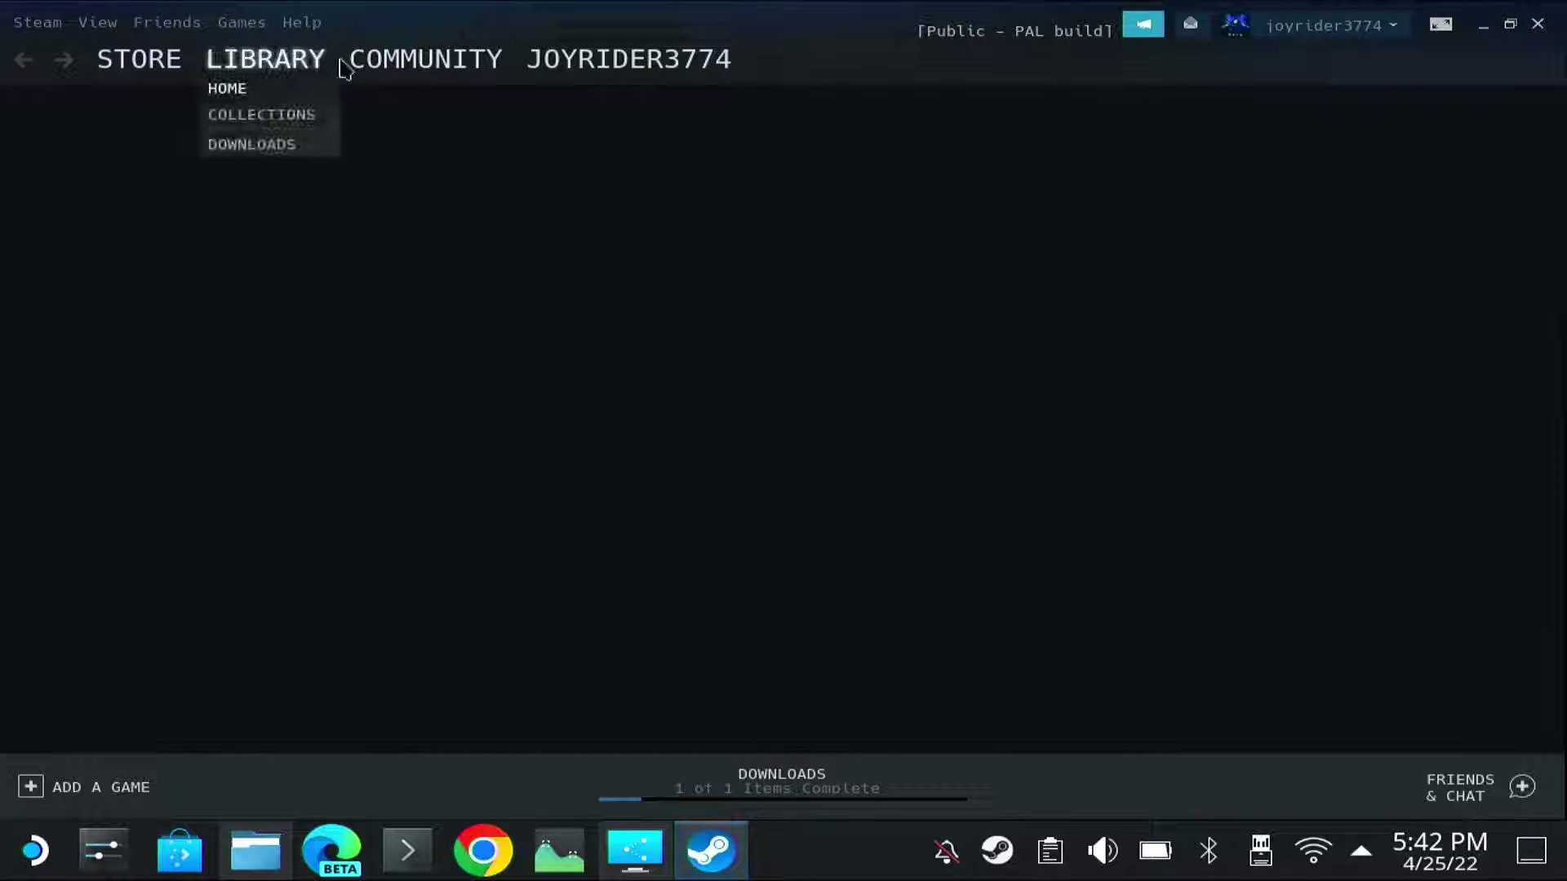
{"action": "left_click", "coordinate": [243, 116]}
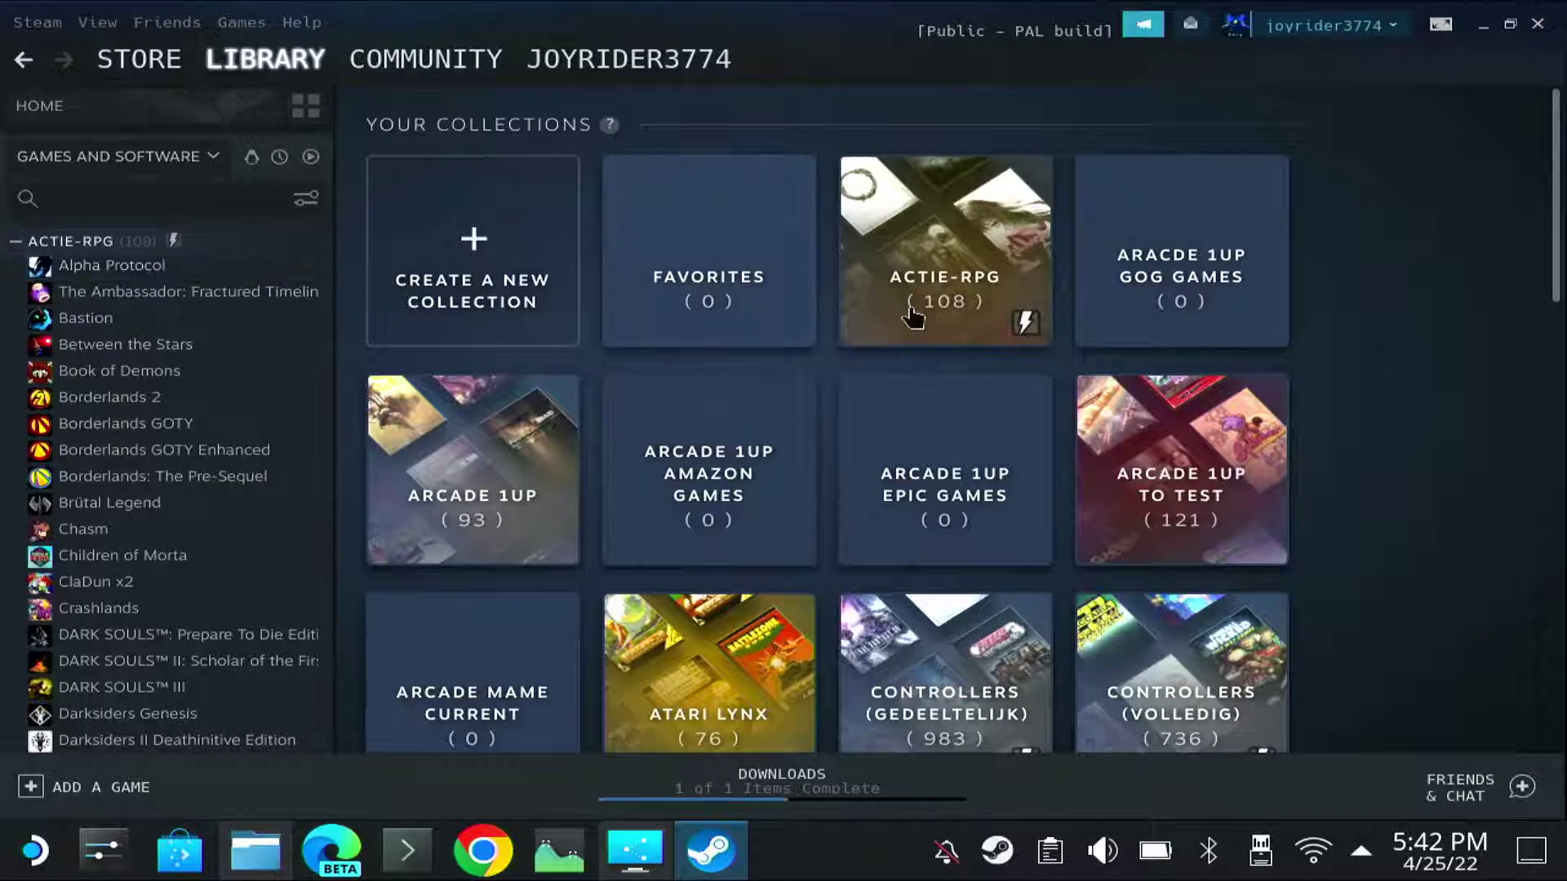
{"action": "scroll", "coordinate": [890, 335], "scroll_direction": "down", "scroll_amount": 5}
{"action": "scroll", "coordinate": [868, 315], "scroll_direction": "down", "scroll_amount": 2}
{"action": "scroll", "coordinate": [850, 315], "scroll_direction": "up", "scroll_amount": 5}
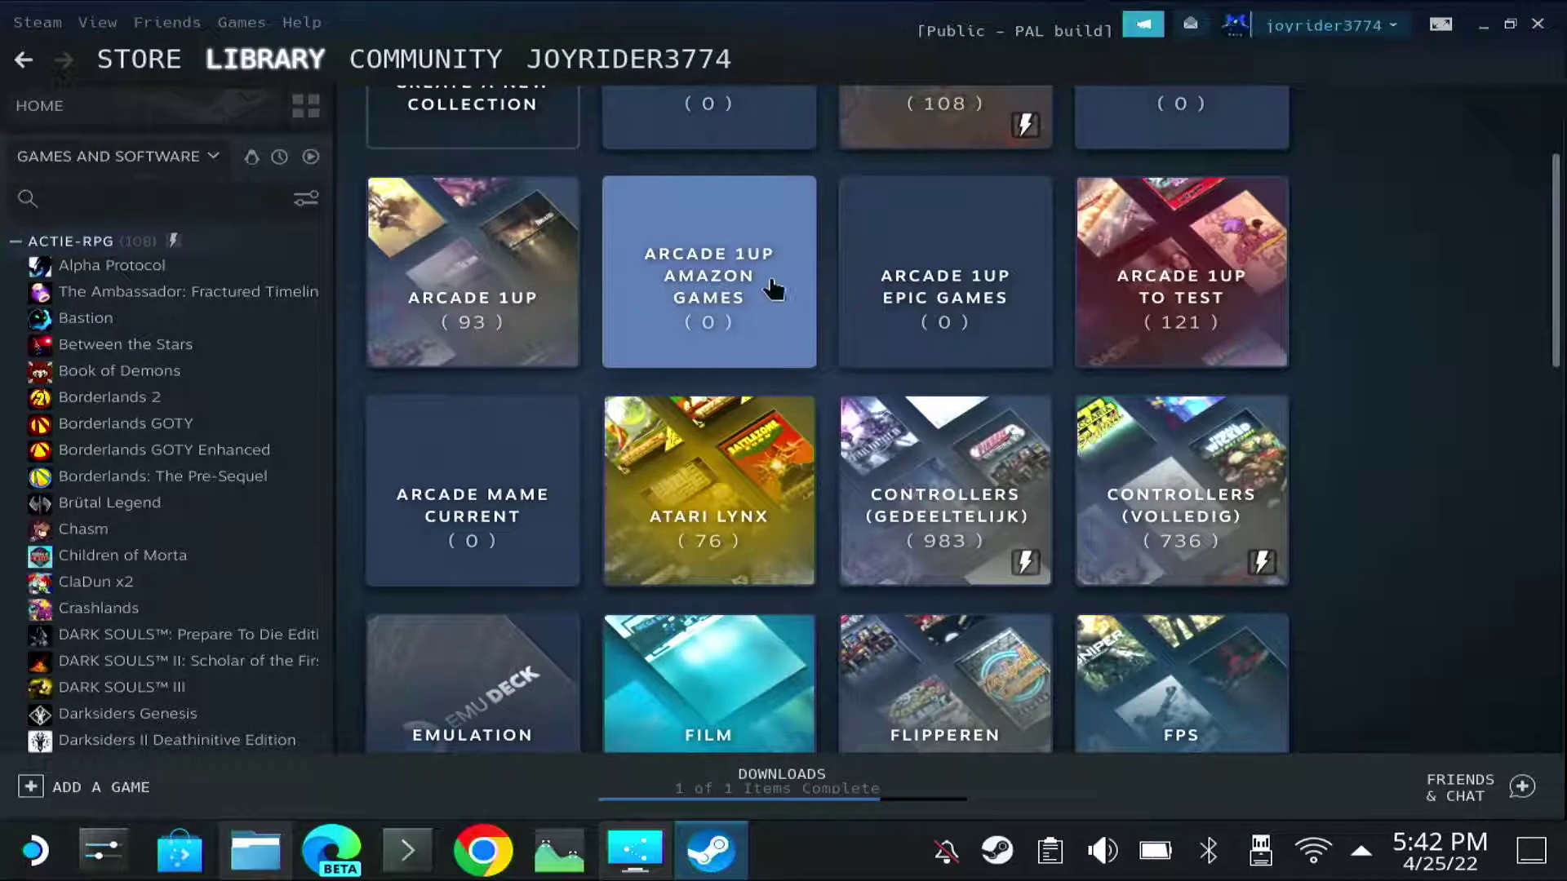
{"action": "scroll", "coordinate": [773, 290], "scroll_direction": "up", "scroll_amount": 3}
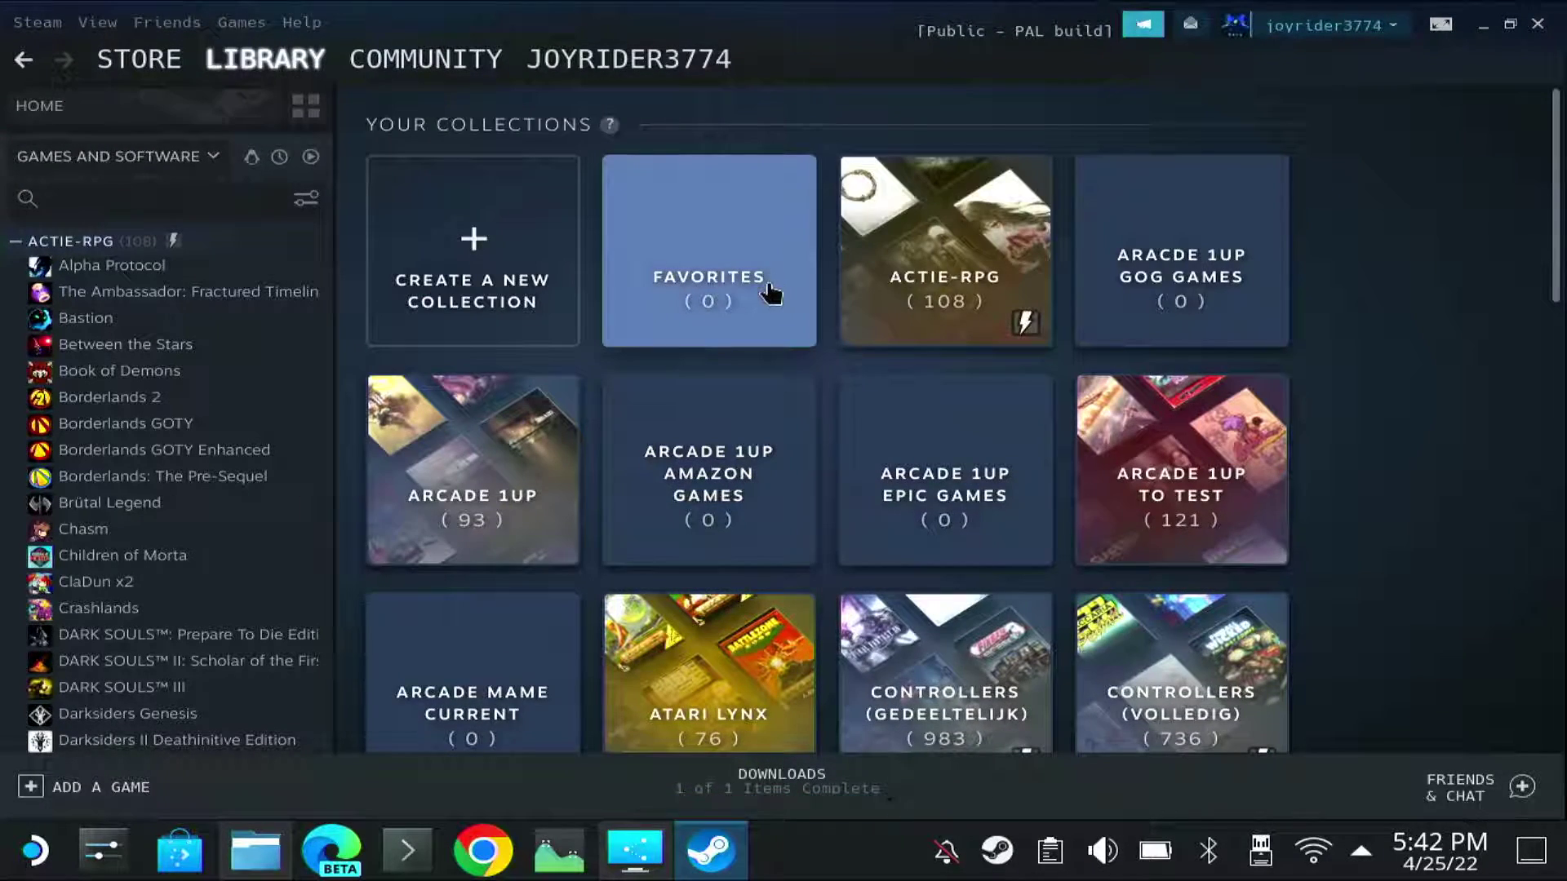
{"action": "scroll", "coordinate": [851, 294], "scroll_direction": "down", "scroll_amount": 3}
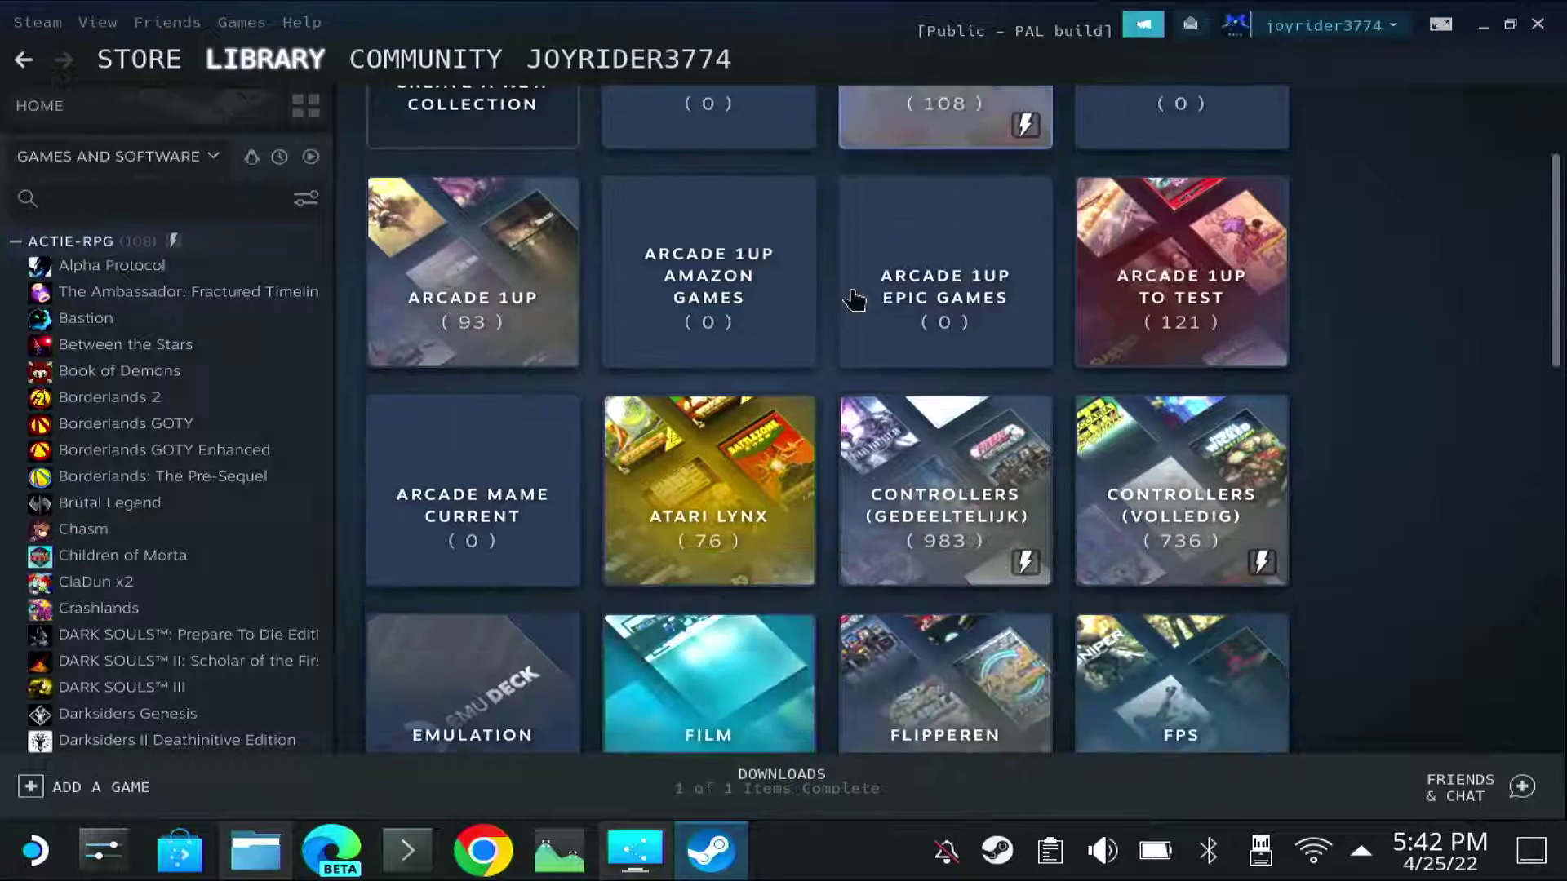
{"action": "left_click", "coordinate": [729, 420]}
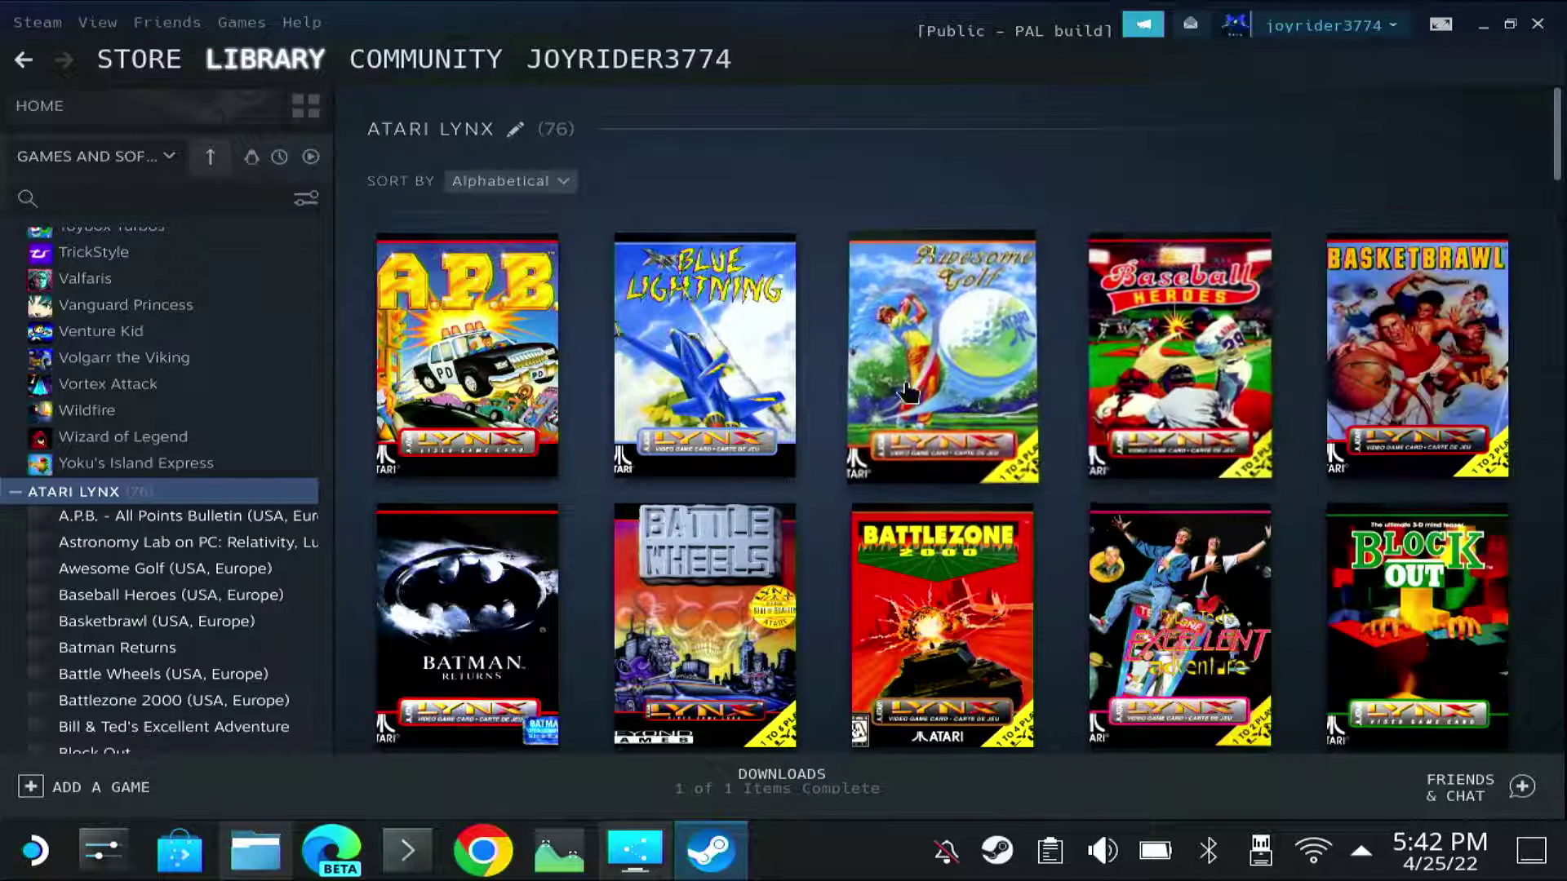
Examine the poster artwork of the Atari Lynx collection and the preview card of Champions World Class Soccer.
{"action": "mouse_move", "coordinate": [895, 351]}
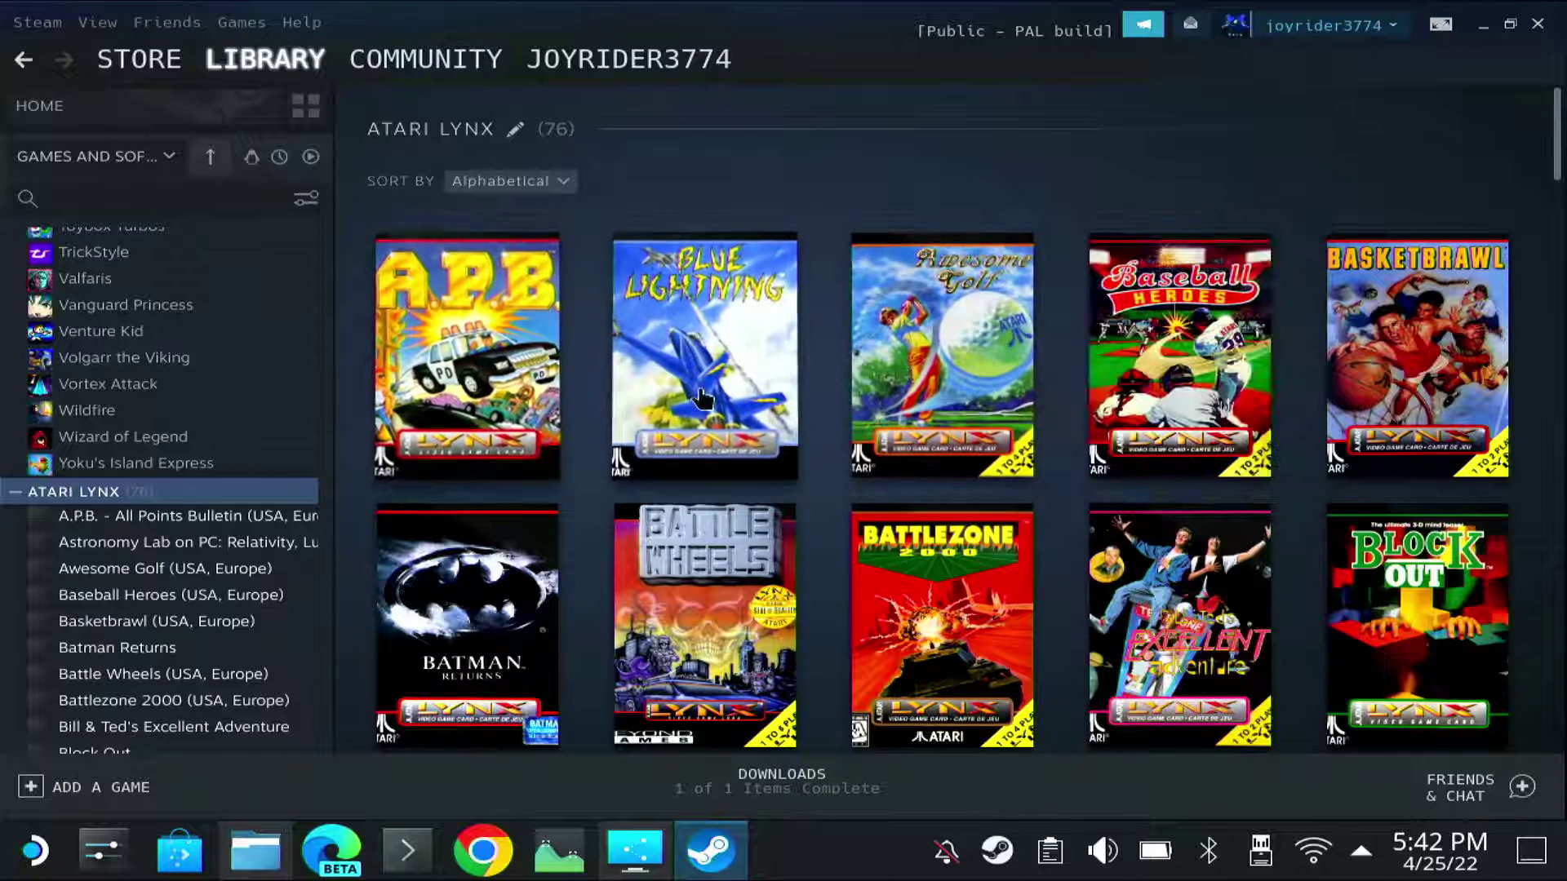
{"action": "mouse_move", "coordinate": [710, 390]}
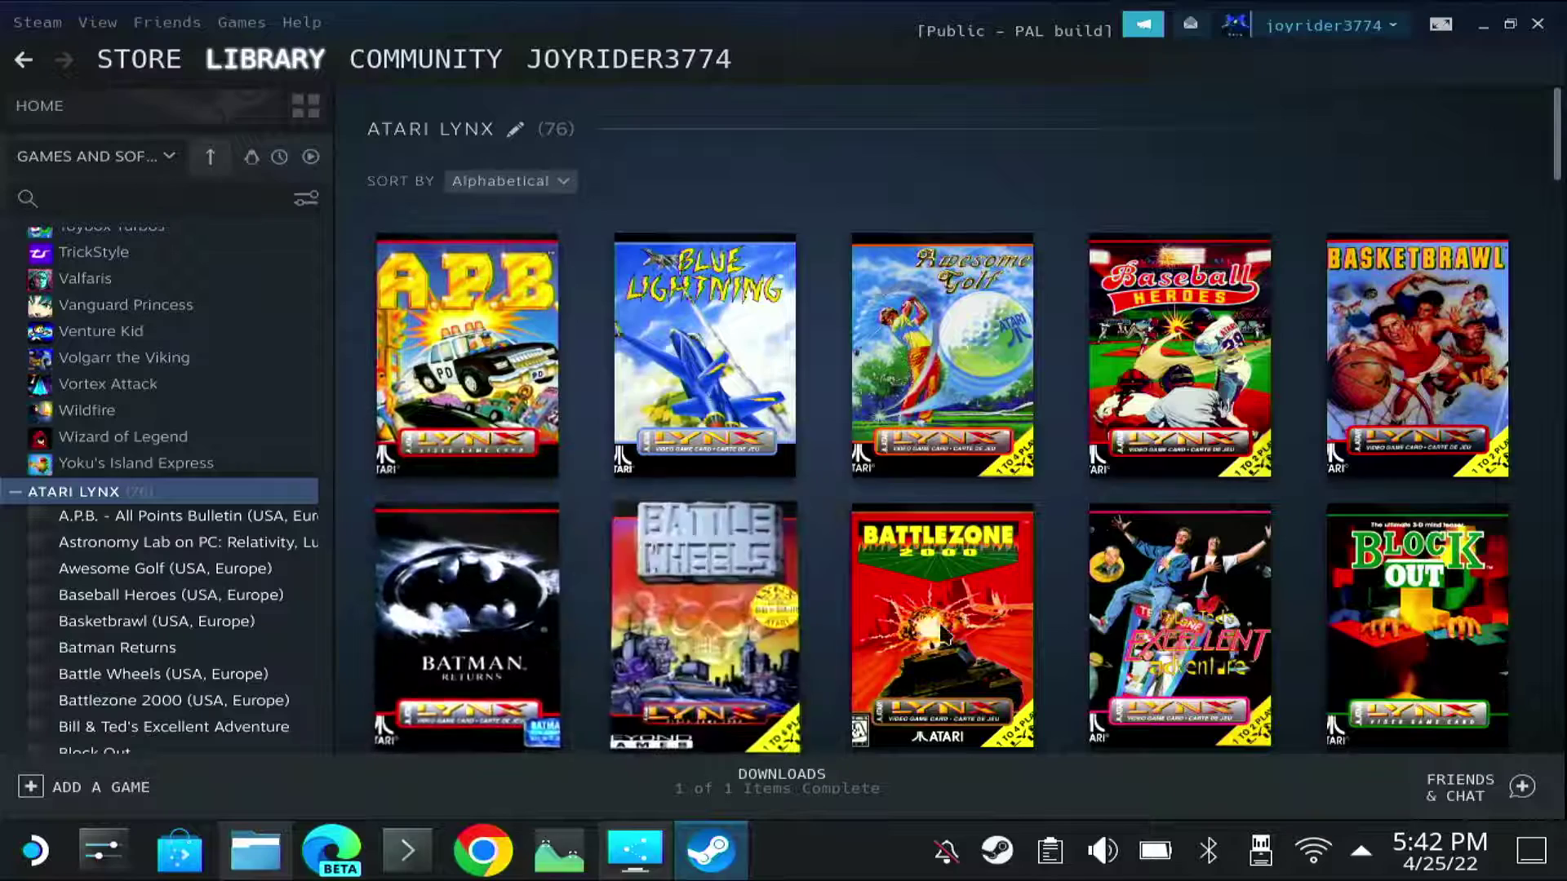
{"action": "mouse_move", "coordinate": [1388, 532]}
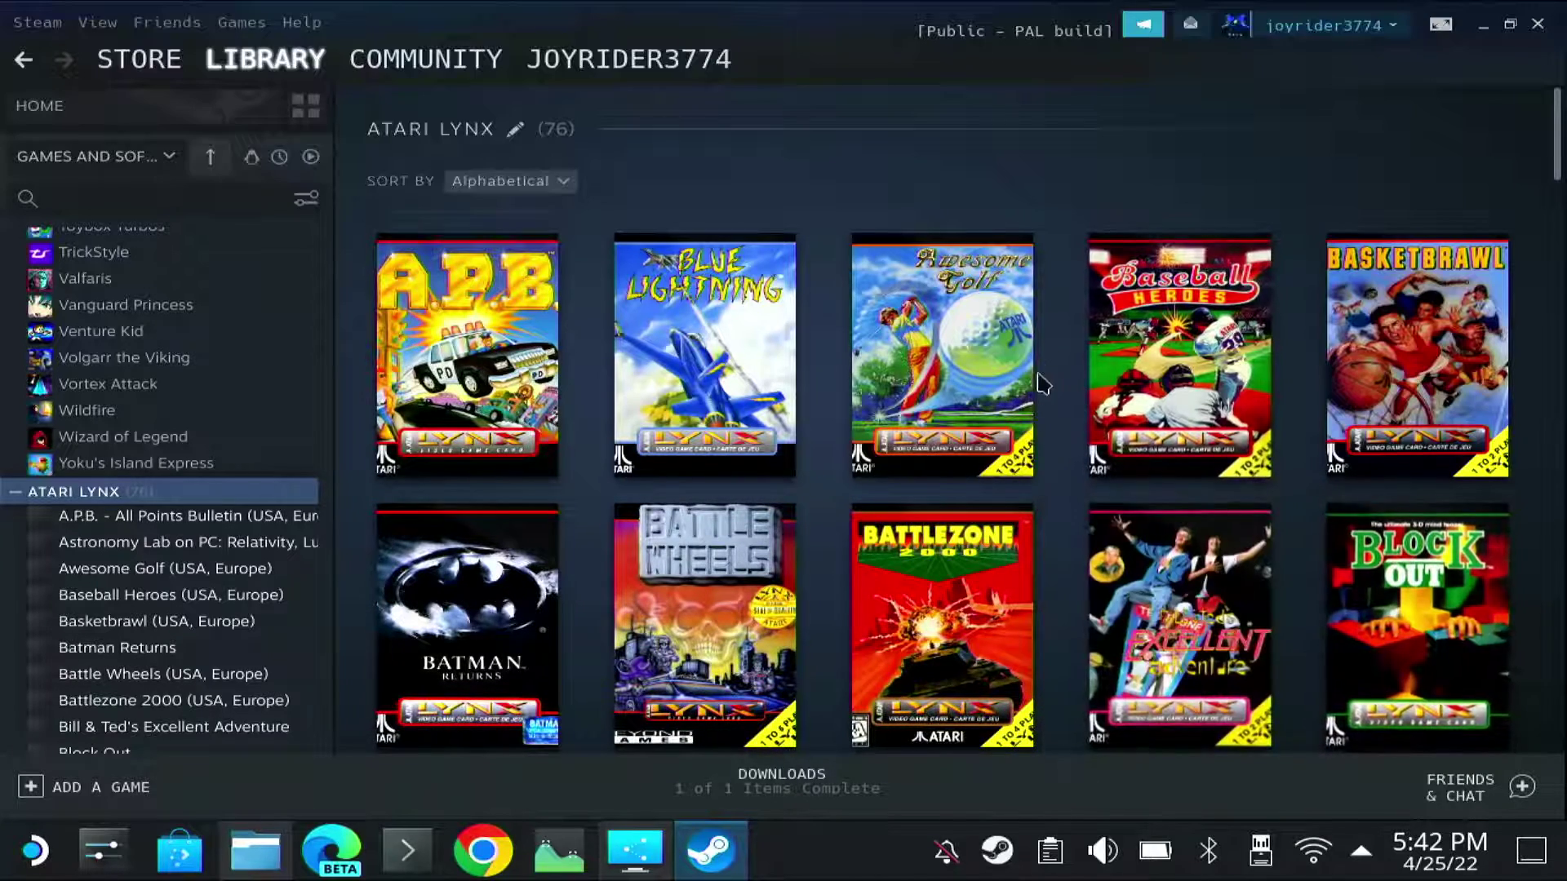
{"action": "scroll", "coordinate": [979, 424], "scroll_direction": "down", "scroll_amount": 5}
{"action": "mouse_move", "coordinate": [915, 490]}
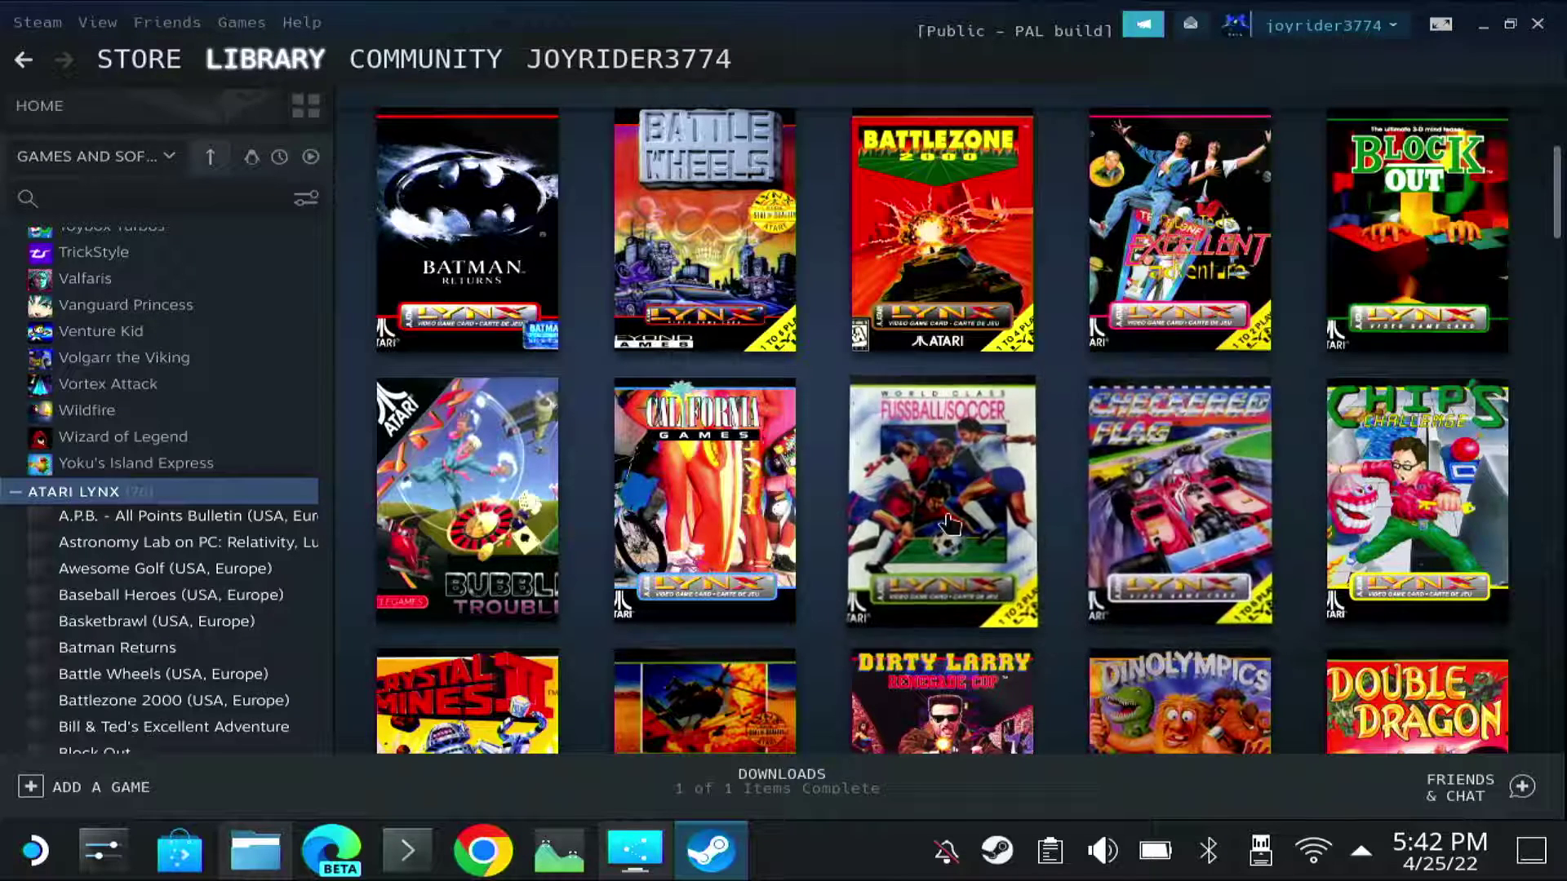
{"action": "left_click_drag", "start_coordinate": [929, 501], "coordinate": [929, 513]}
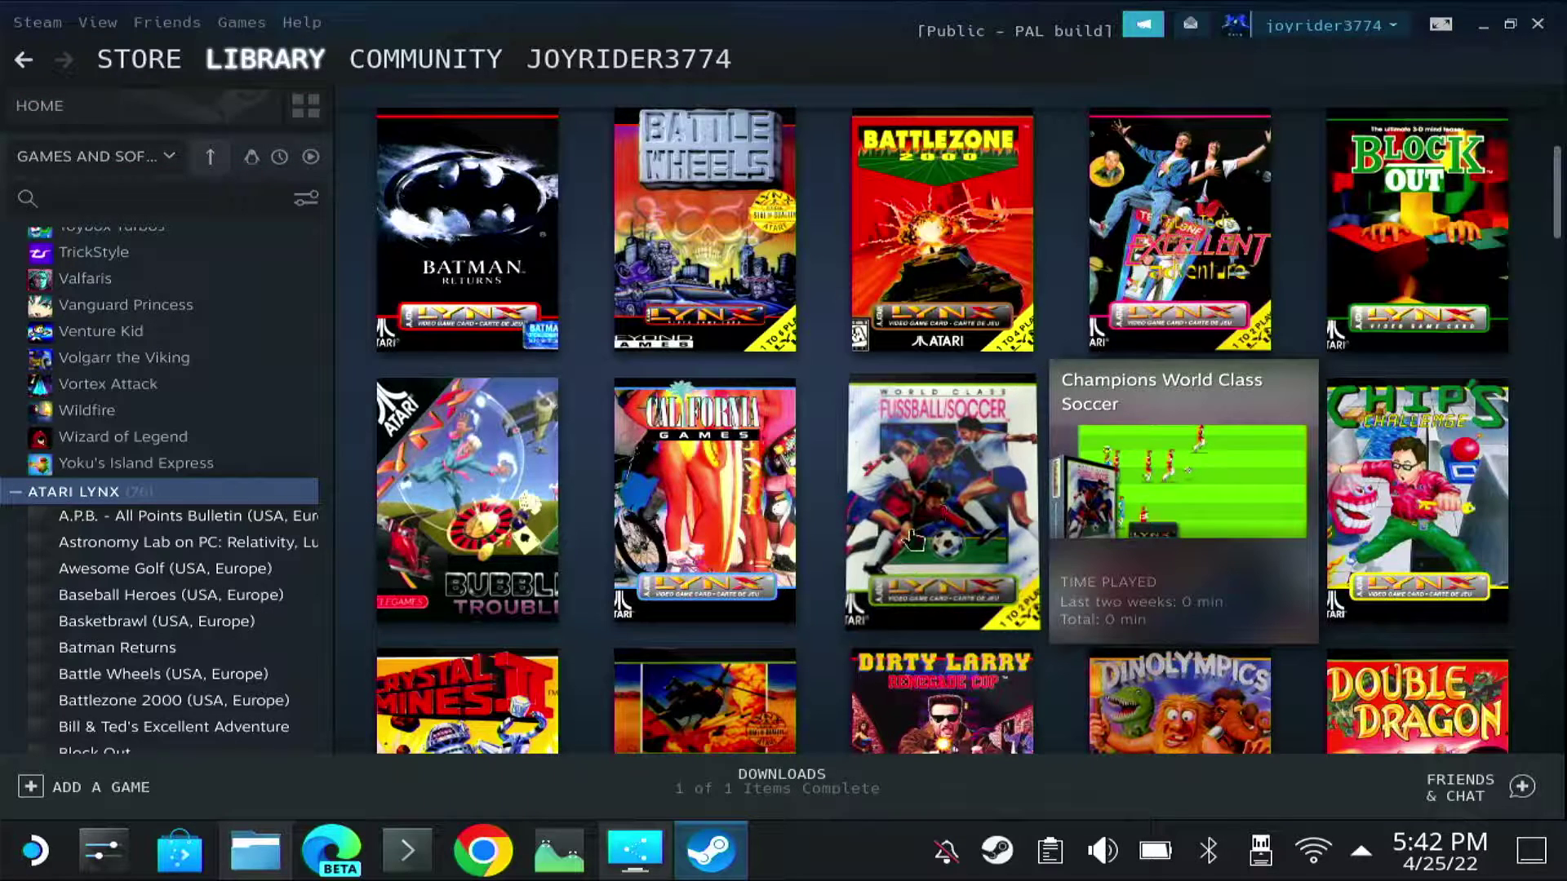
Launch Champions World Class Soccer to test it, then quit the game.
{"action": "left_click", "coordinate": [920, 485]}
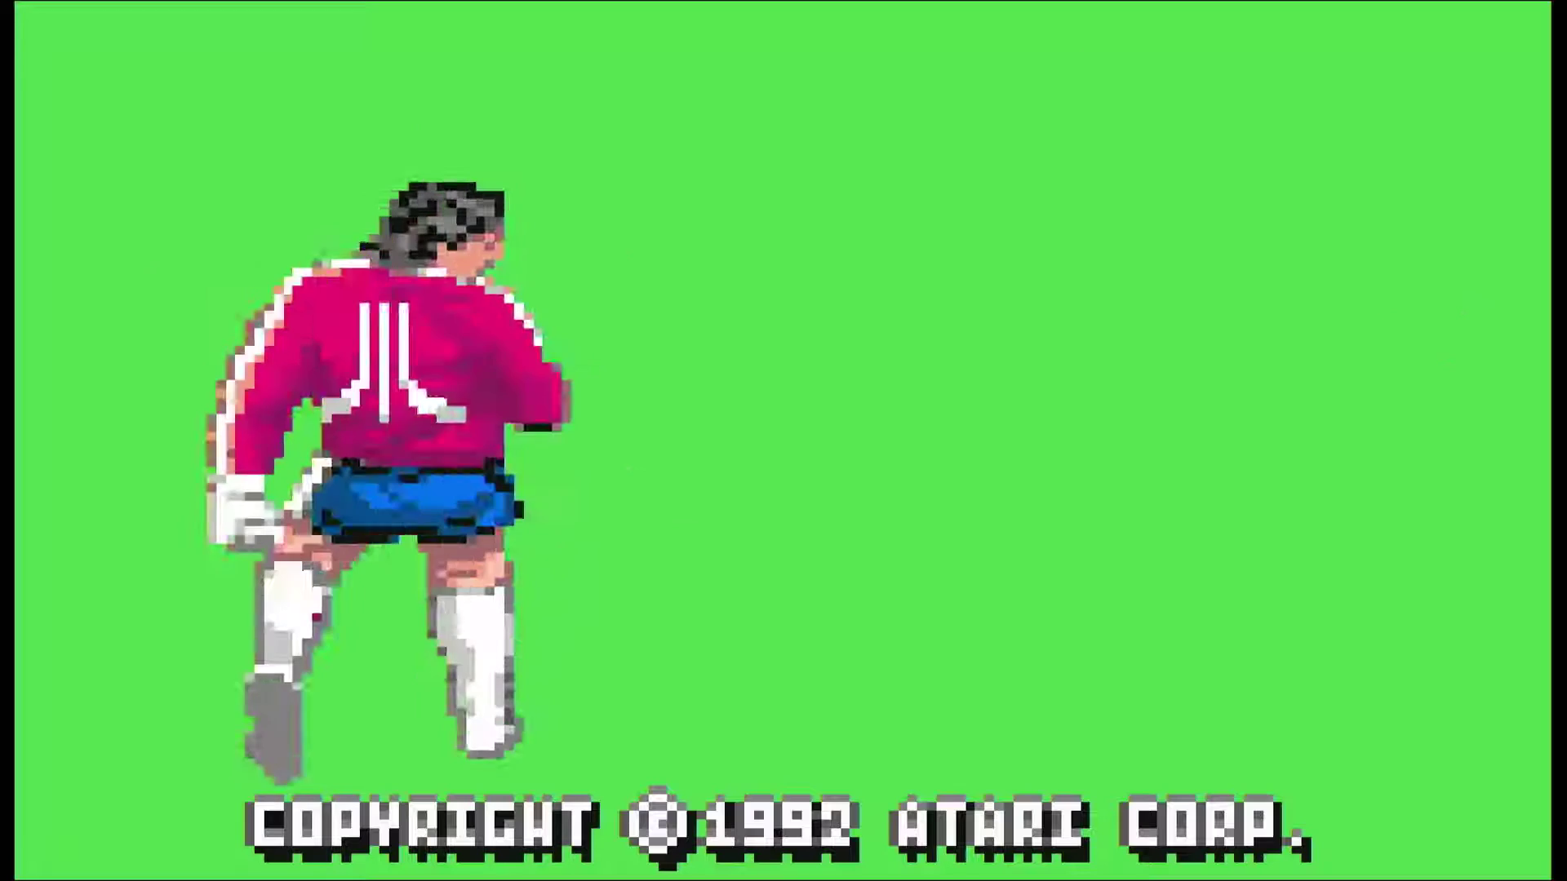
{"action": "key", "text": "Escape"}
{"action": "key", "text": "Escape"}
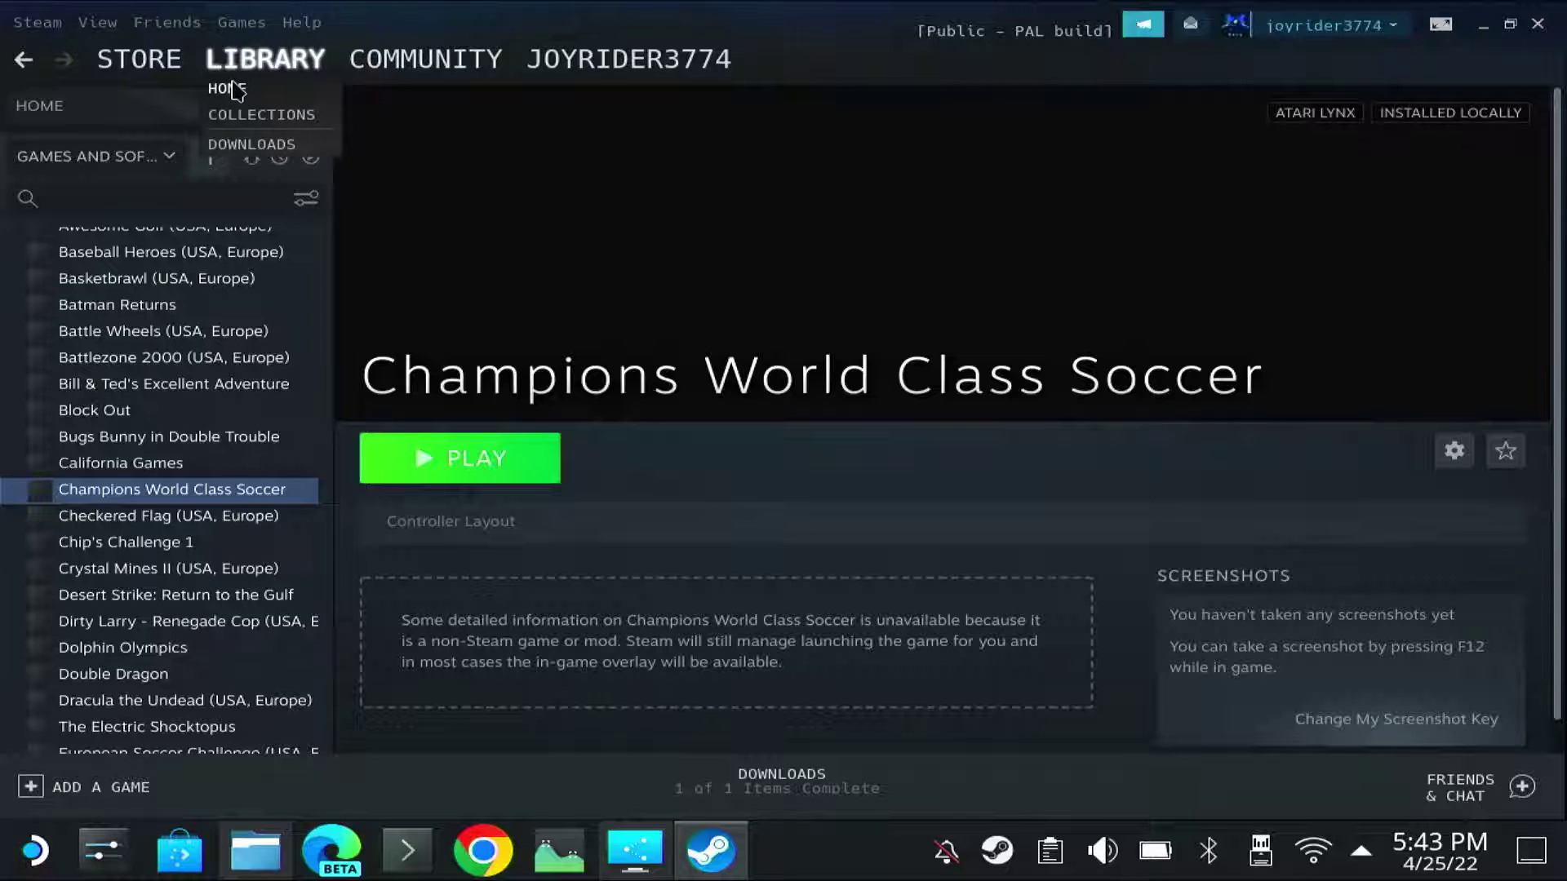
Open the library home and check the grid artwork of Champions World Class Soccer among the recent games.
{"action": "left_click", "coordinate": [234, 90]}
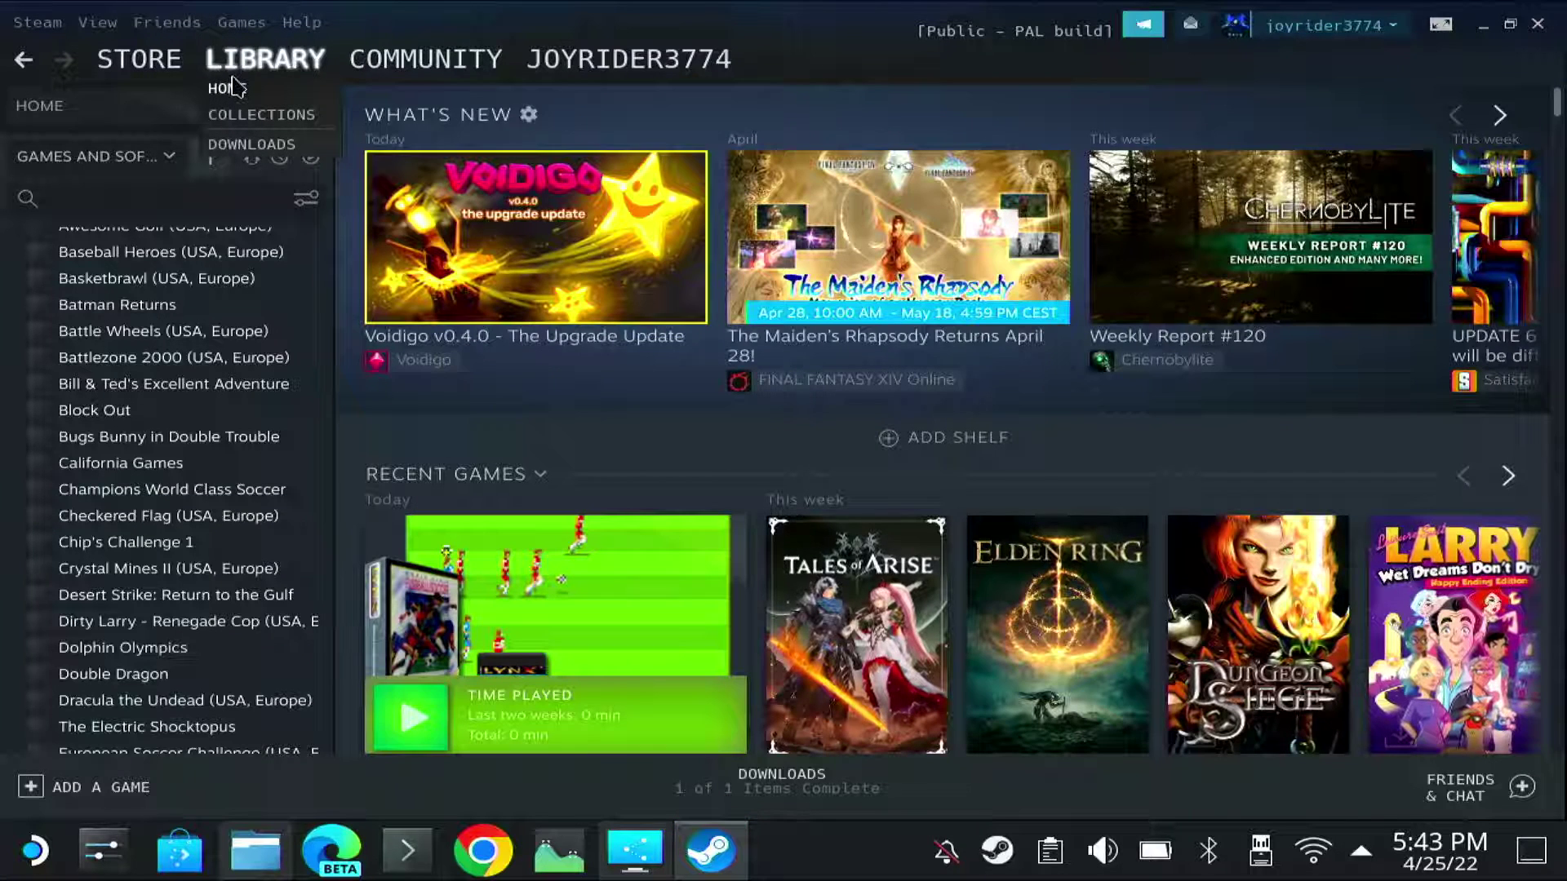
{"action": "scroll", "coordinate": [602, 498], "scroll_direction": "down", "scroll_amount": 3}
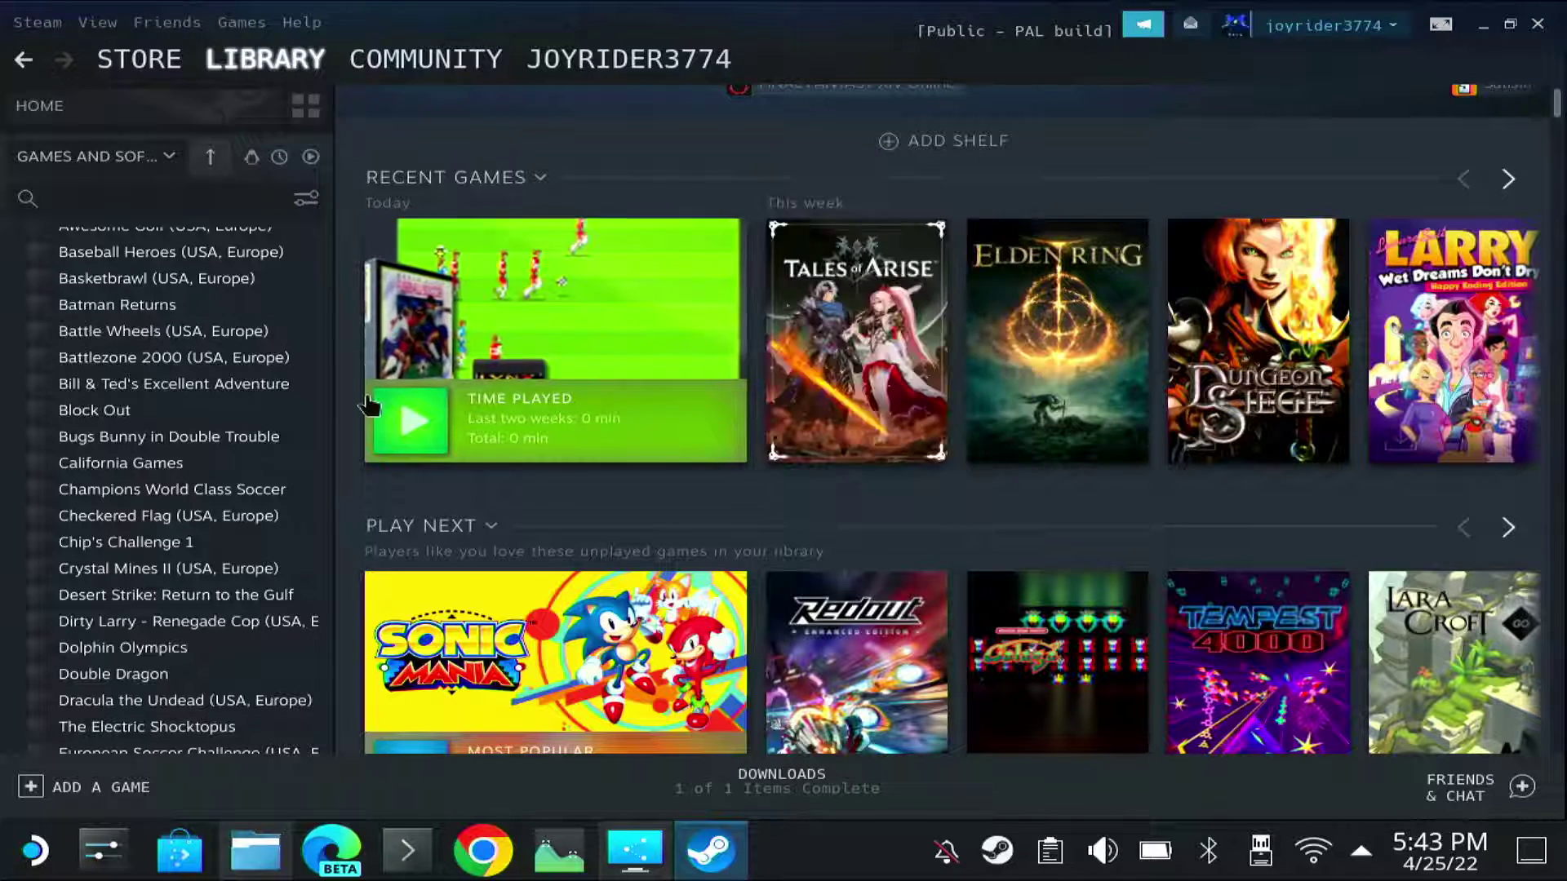
{"action": "mouse_move", "coordinate": [571, 390]}
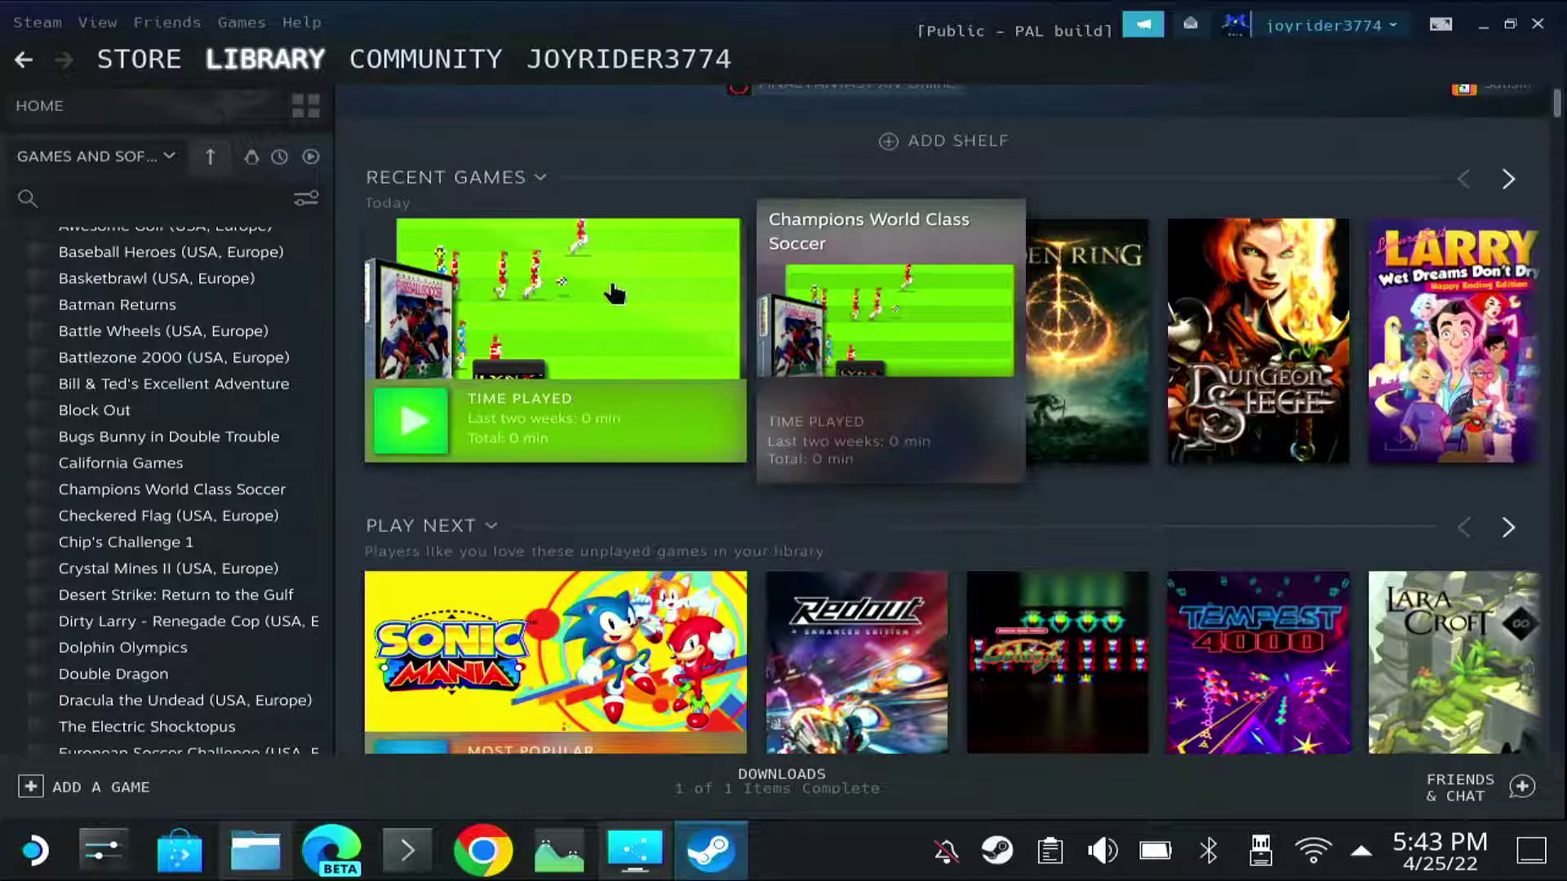
Exit Steam completely and switch back to Steam ROM Manager.
{"action": "left_click", "coordinate": [1484, 31]}
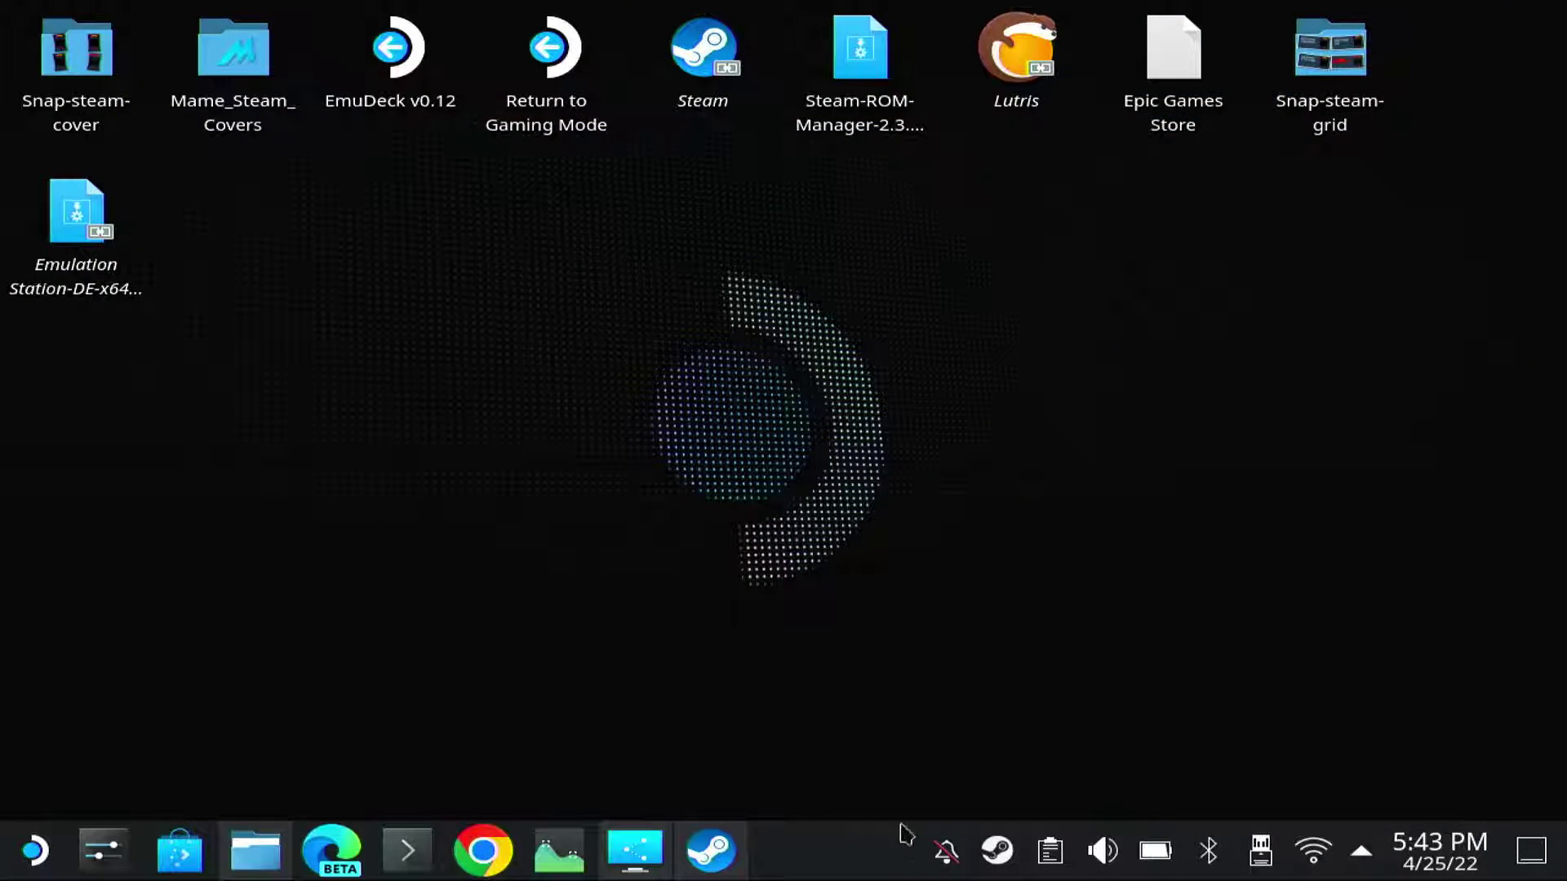
{"action": "left_click", "coordinate": [710, 851]}
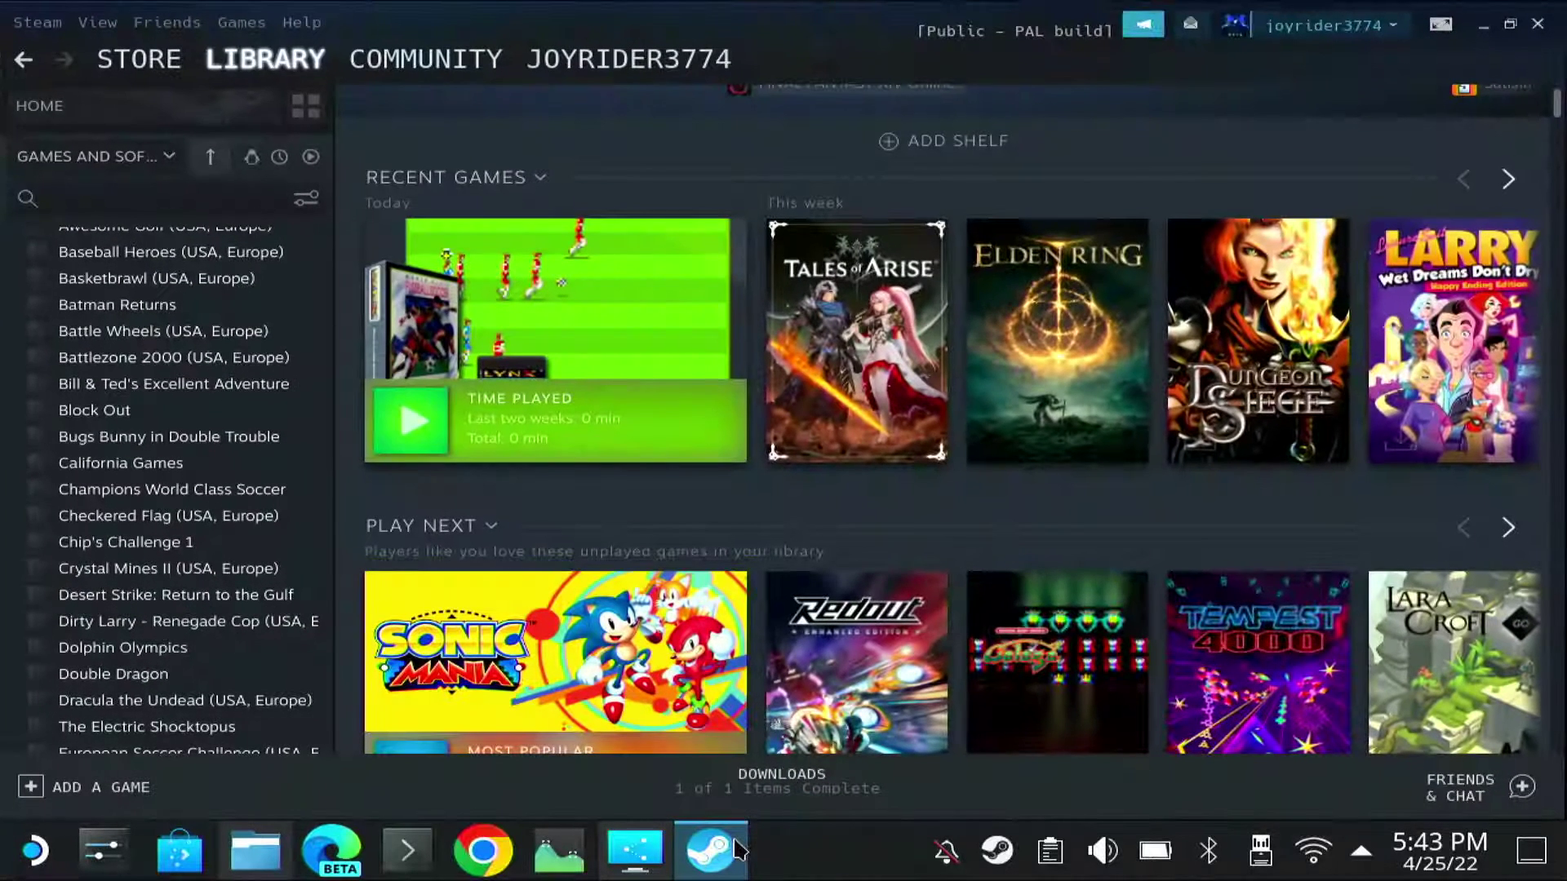
{"action": "right_click", "coordinate": [999, 846]}
{"action": "left_click", "coordinate": [1002, 815]}
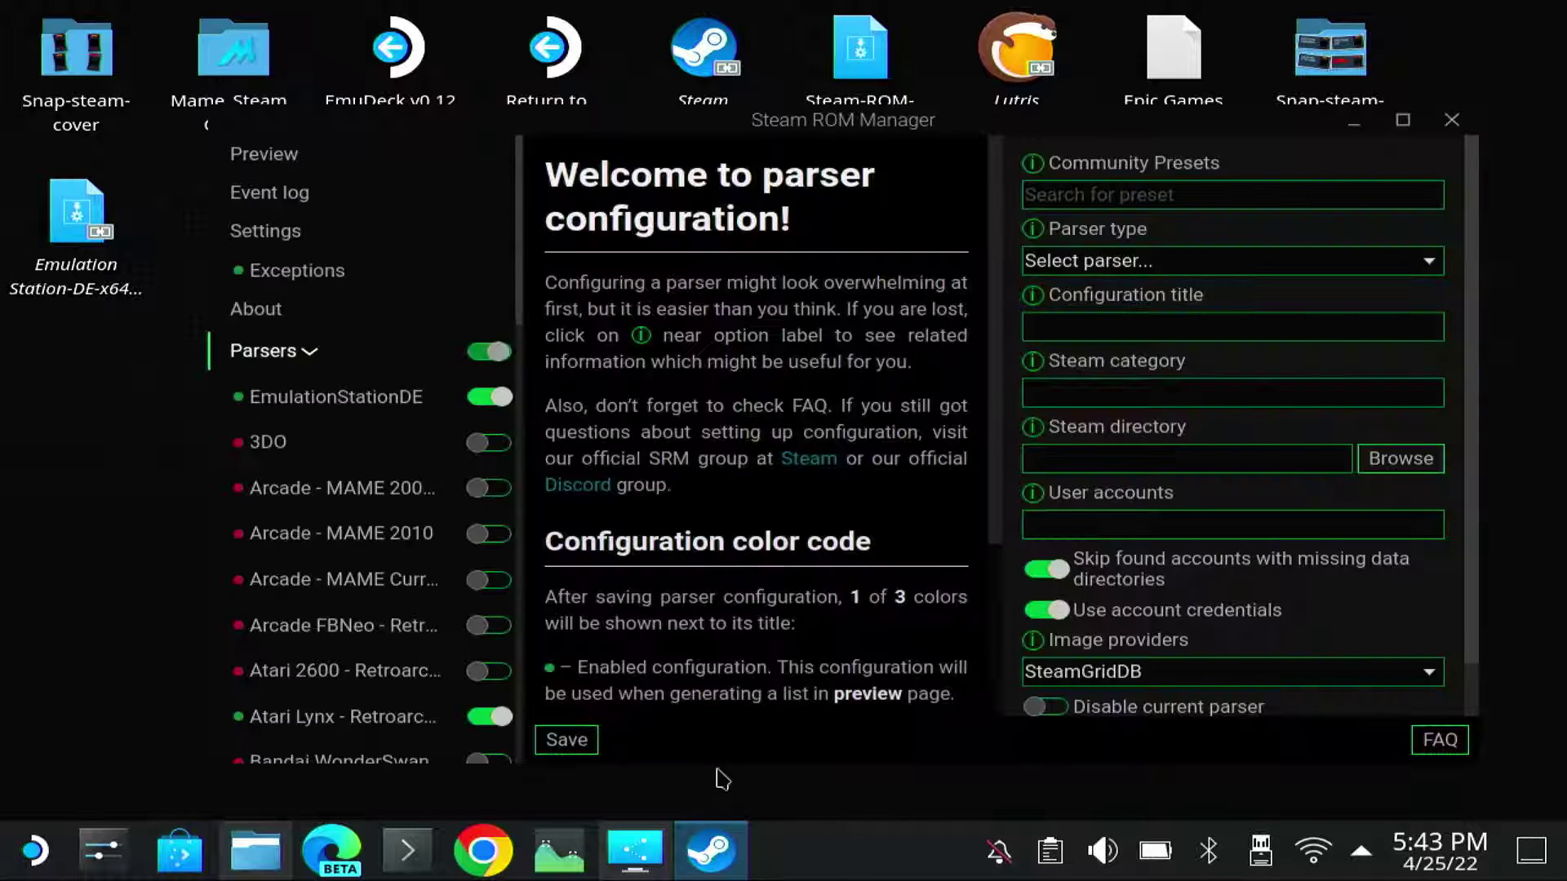
Enable the Nintendo GameBoy - Retroarch - Gambatte parser and open its configuration.
{"action": "scroll", "coordinate": [418, 463], "scroll_direction": "down", "scroll_amount": 5}
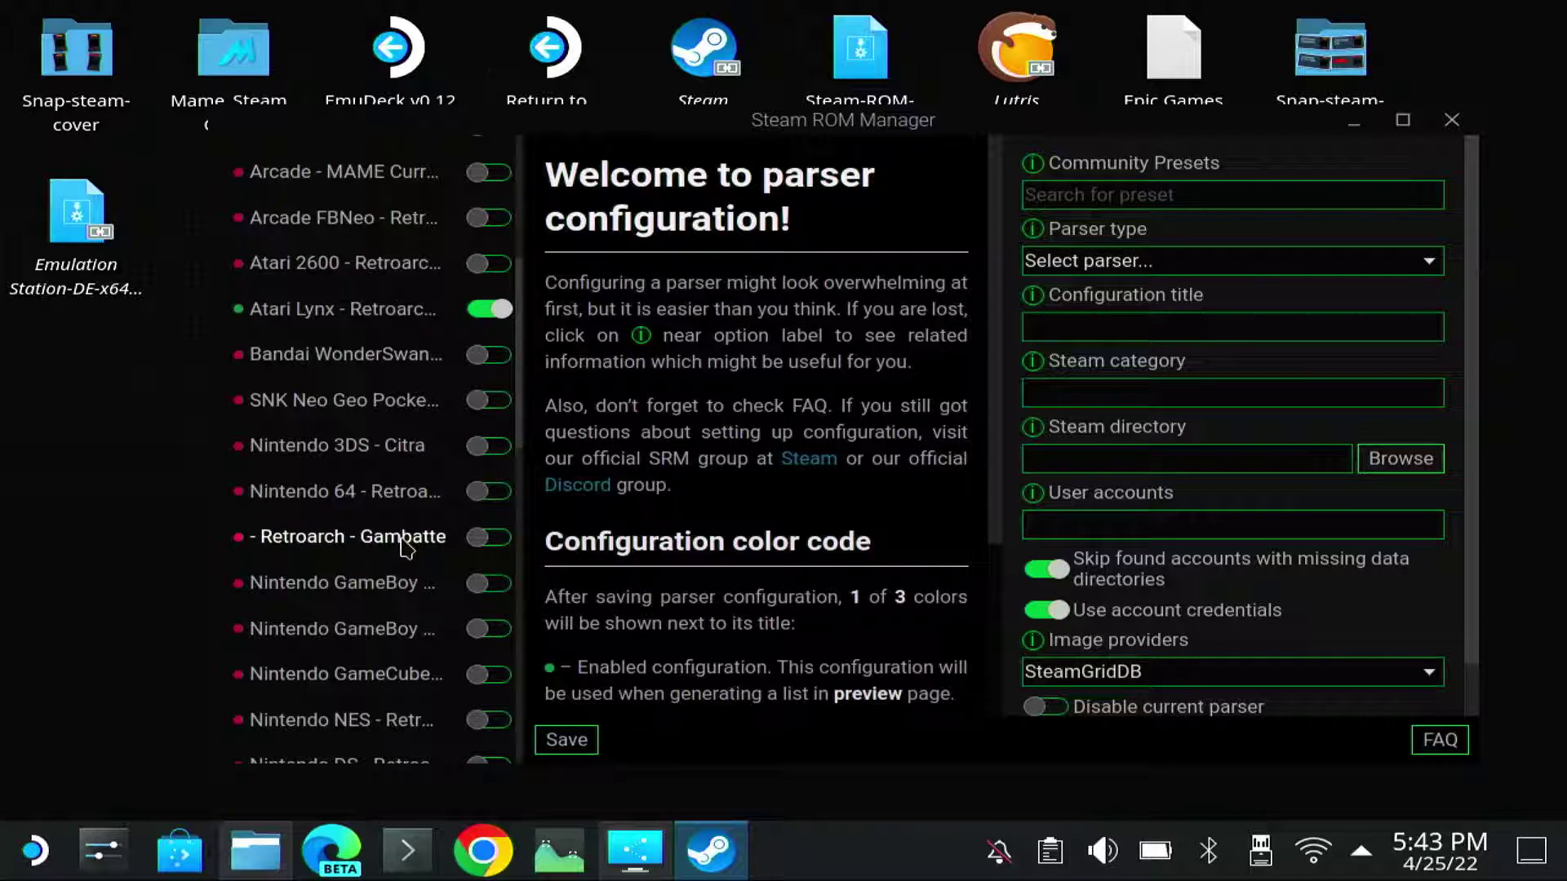
{"action": "left_click", "coordinate": [499, 538]}
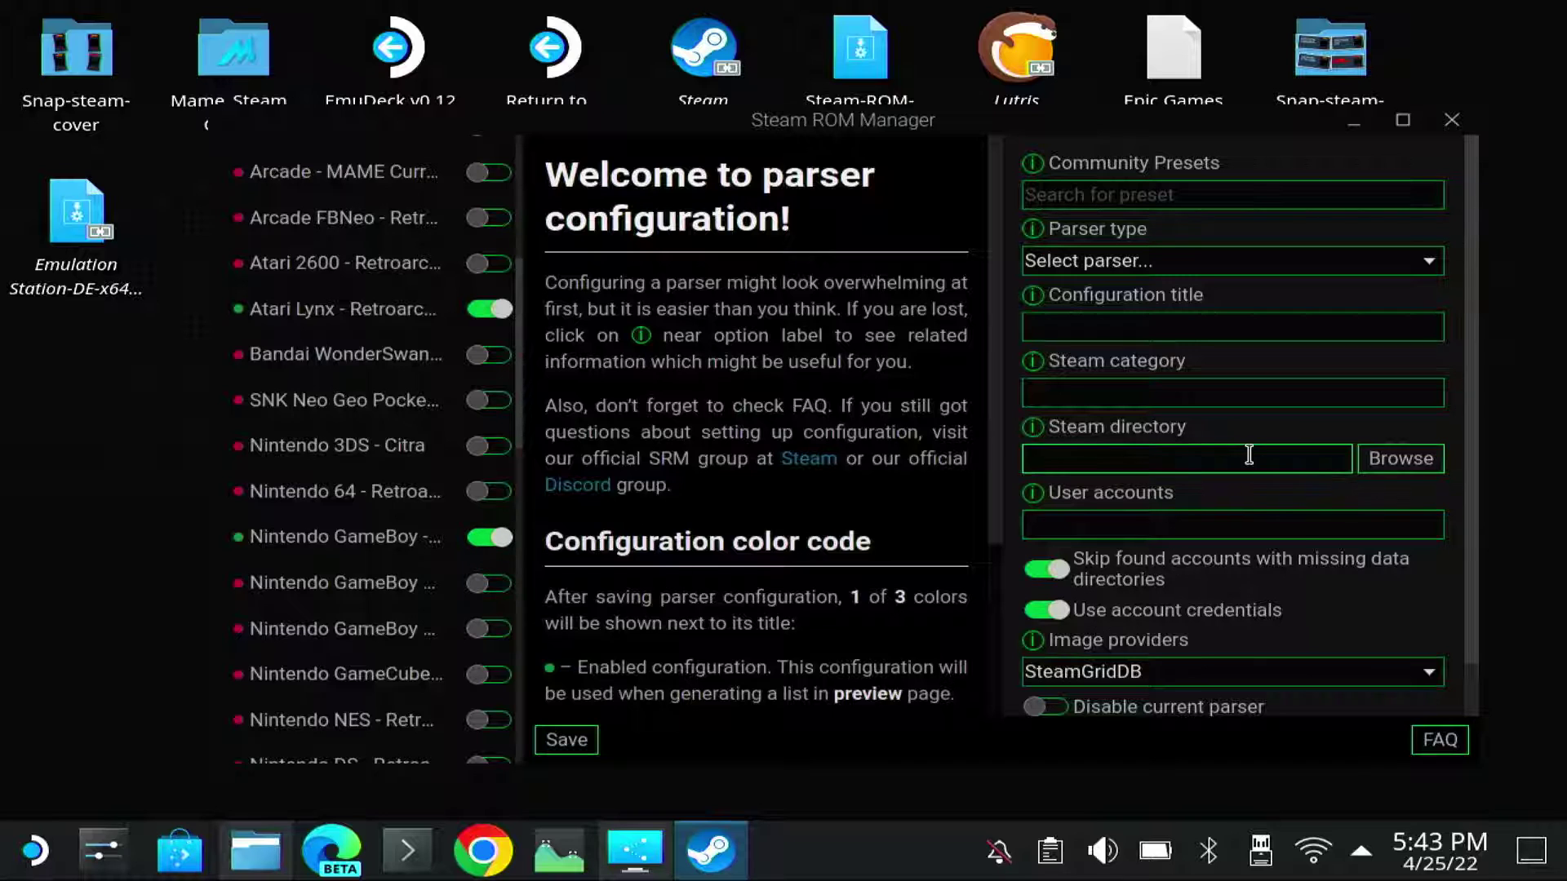
{"action": "scroll", "coordinate": [1232, 377], "scroll_direction": "down", "scroll_amount": 1}
{"action": "left_click", "coordinate": [390, 536]}
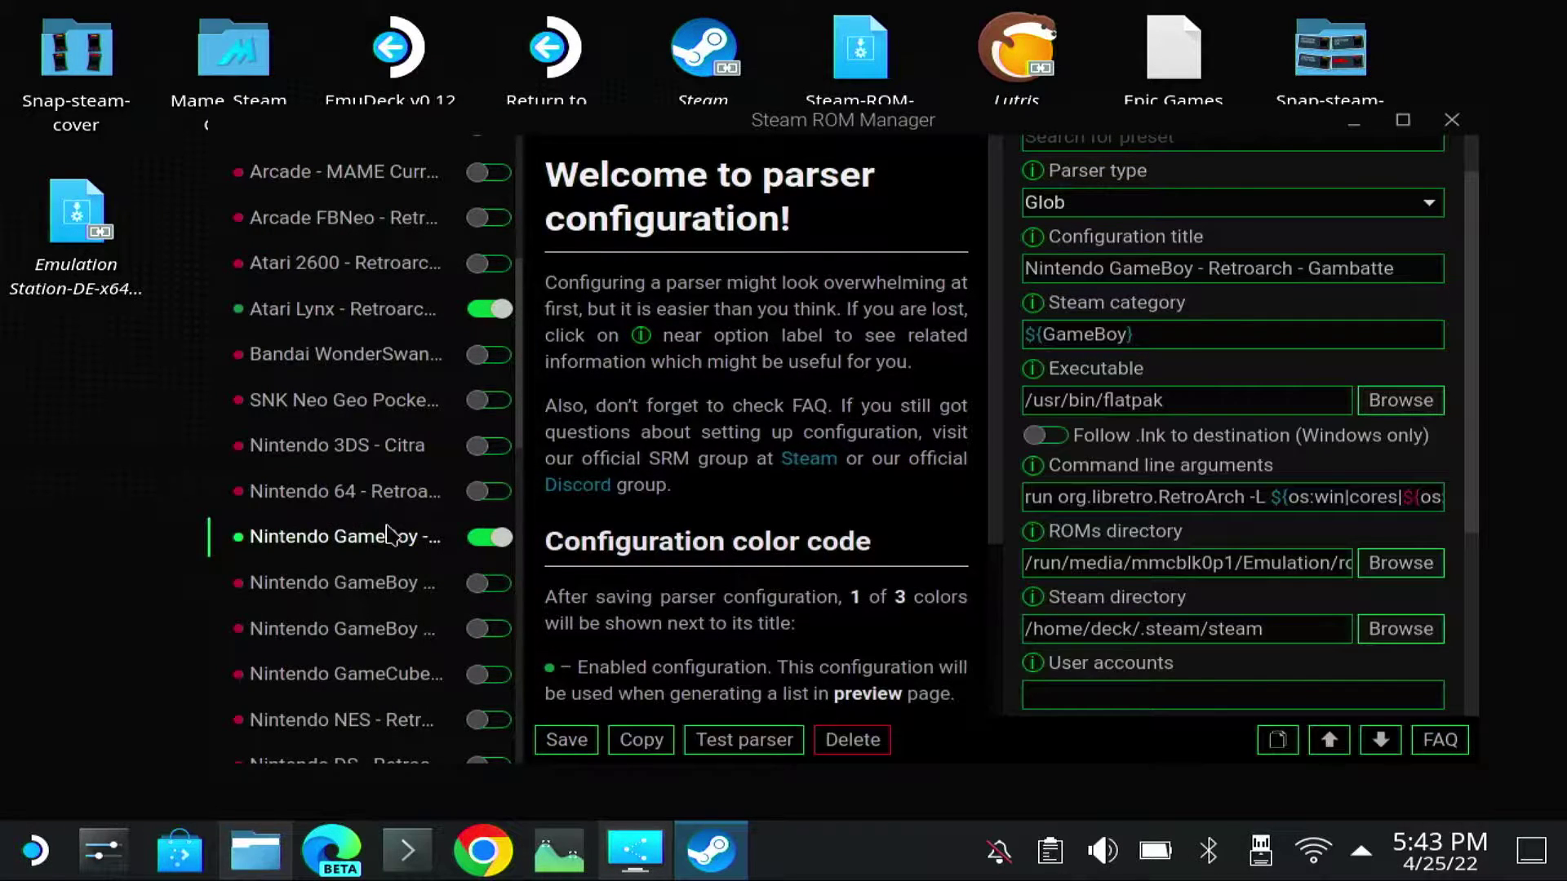
Turn on the advanced options for the Nintendo GameBoy parser.
{"action": "scroll", "coordinate": [1234, 364], "scroll_direction": "down", "scroll_amount": 5}
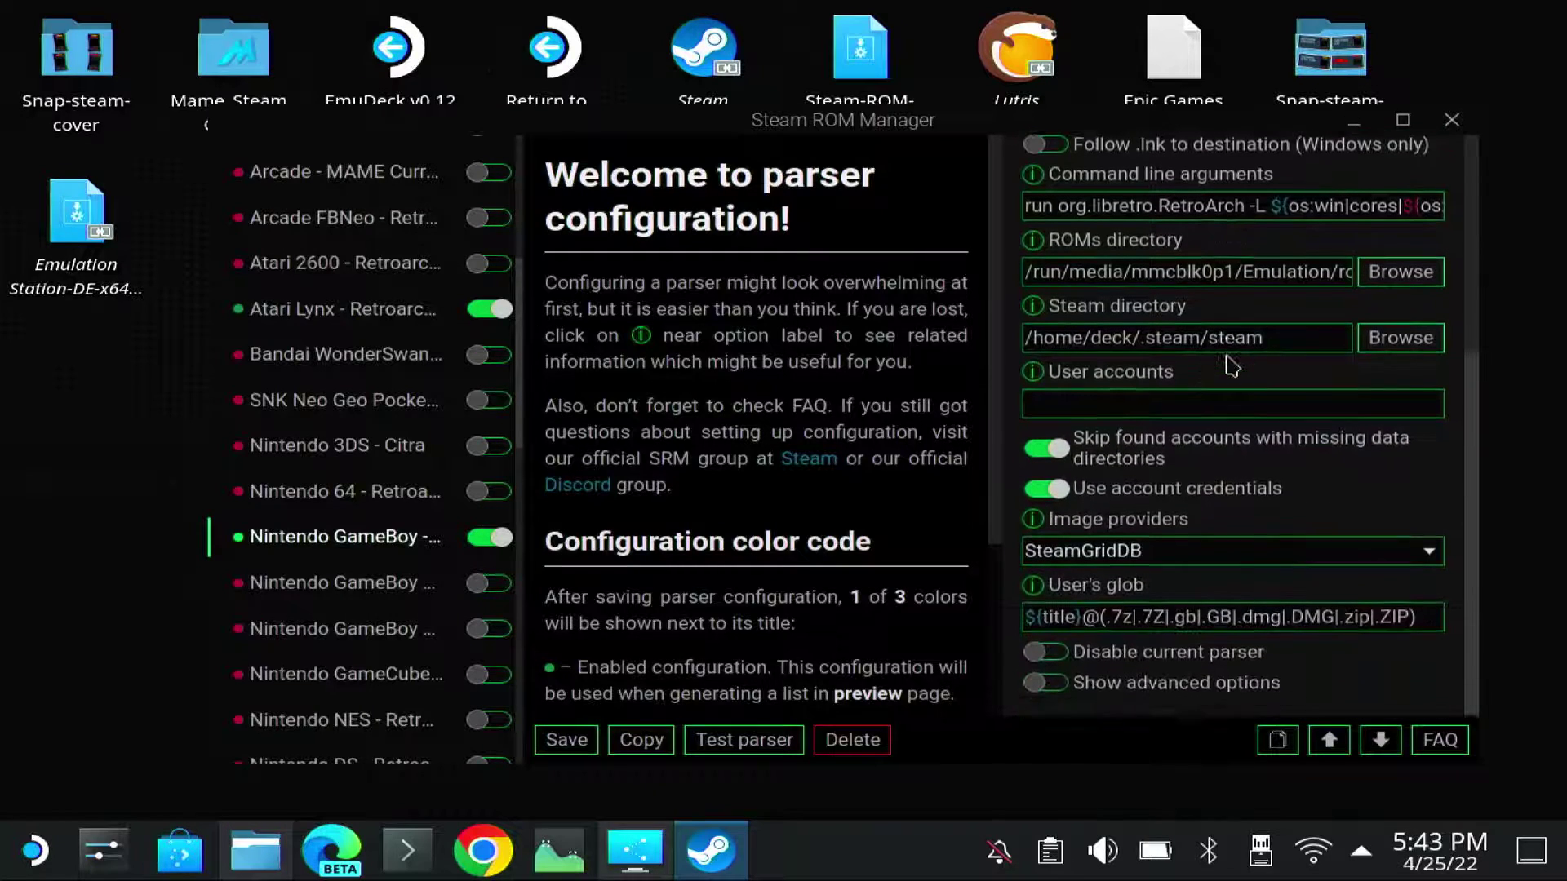
{"action": "left_click", "coordinate": [1048, 682]}
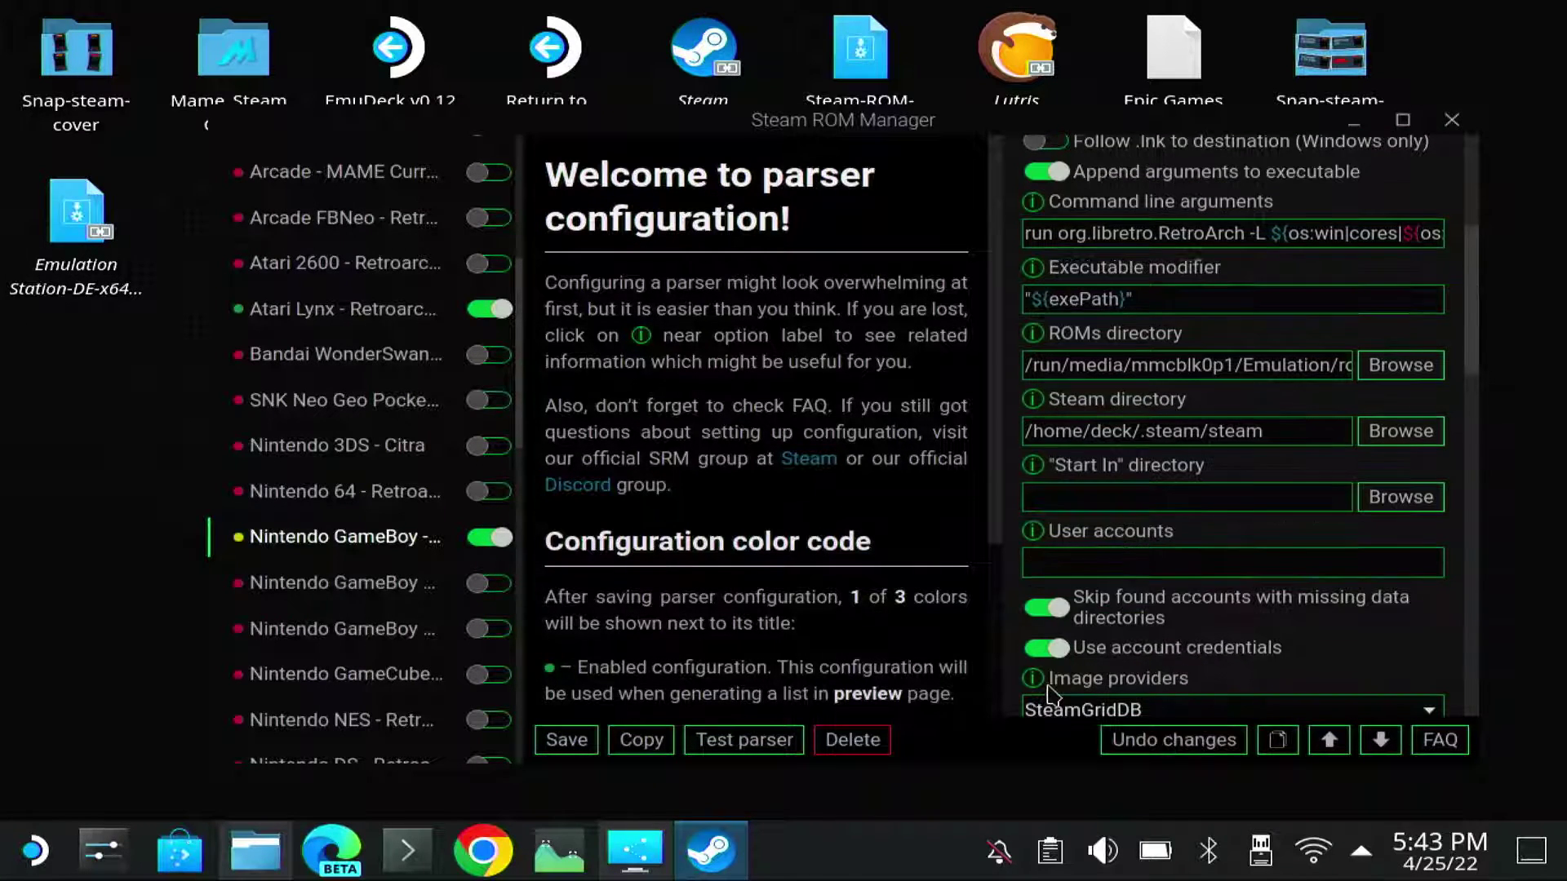
{"action": "scroll", "coordinate": [1165, 587], "scroll_direction": "up", "scroll_amount": 1}
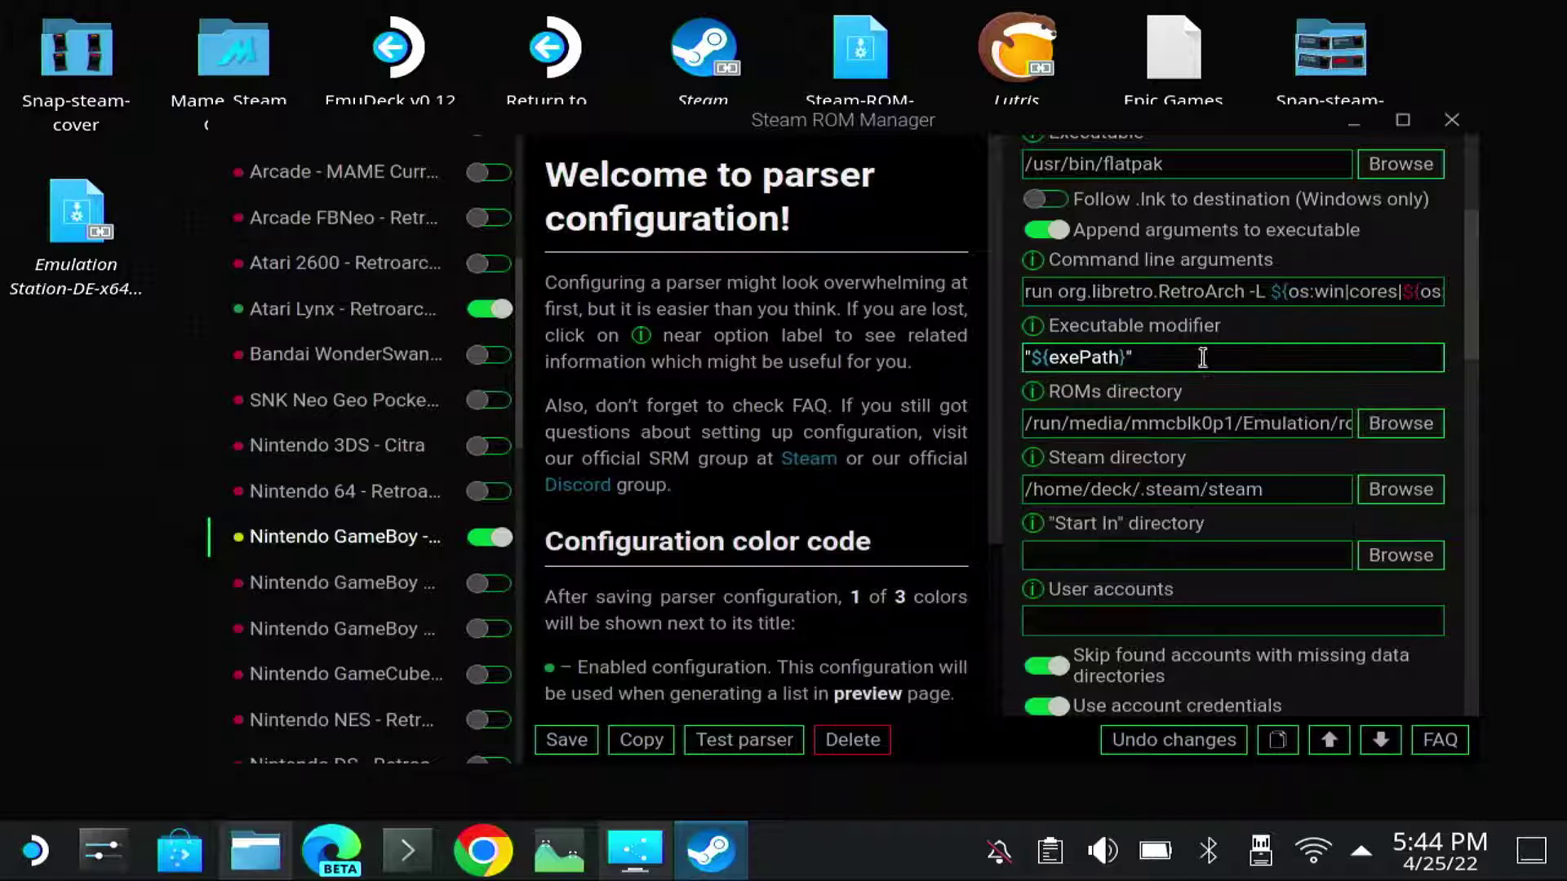
Clear the Online image query of the GameBoy parser.
{"action": "scroll", "coordinate": [1228, 363], "scroll_direction": "down", "scroll_amount": 7}
{"action": "scroll", "coordinate": [1207, 370], "scroll_direction": "down", "scroll_amount": 4}
{"action": "scroll", "coordinate": [1205, 370], "scroll_direction": "down", "scroll_amount": 1}
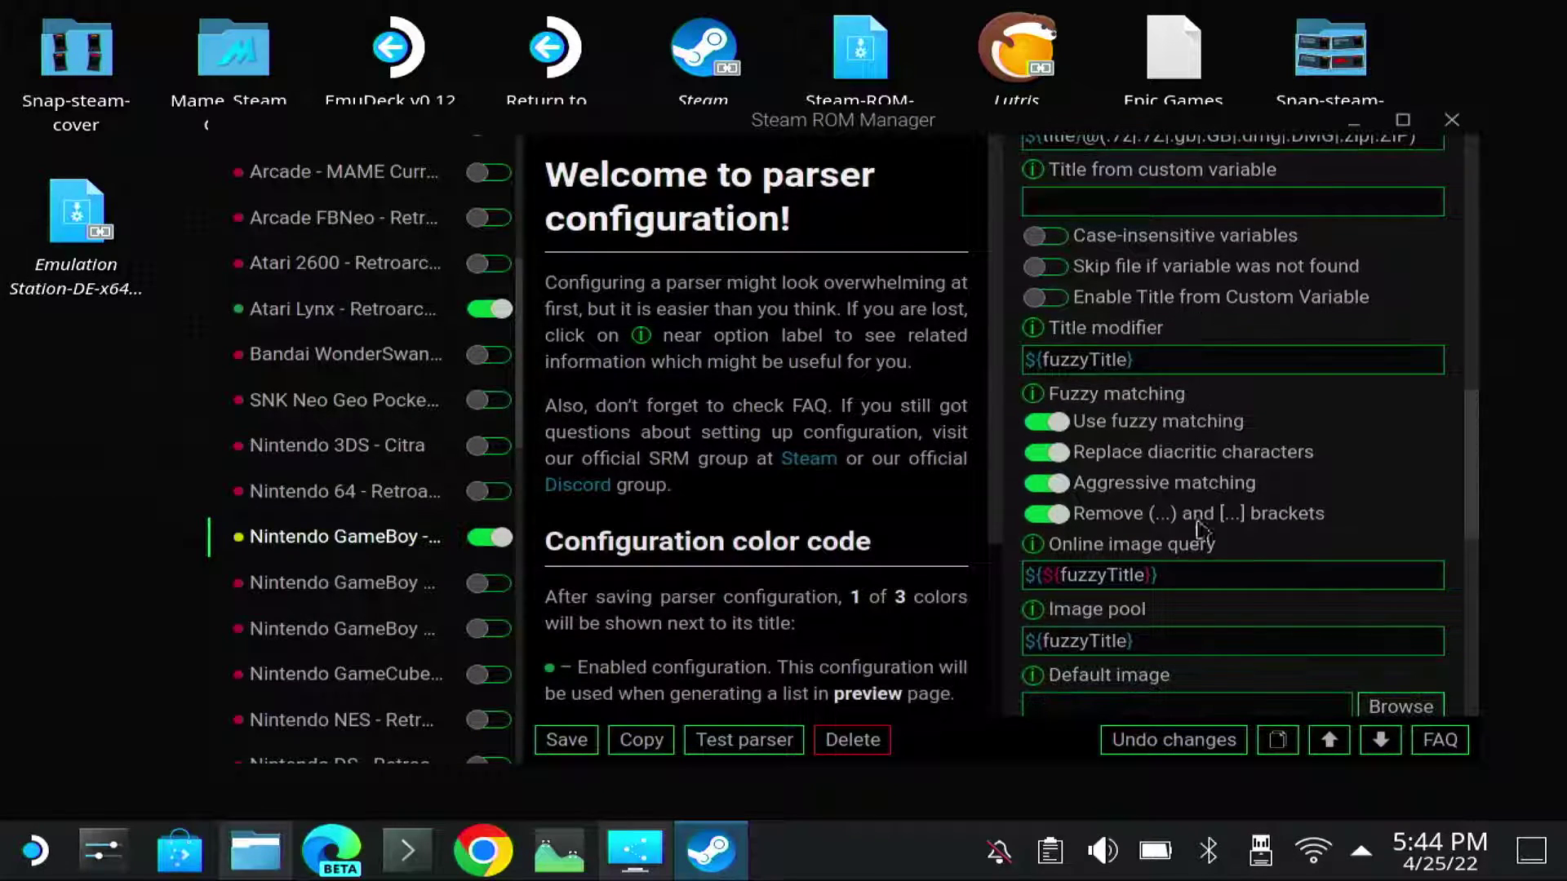
{"action": "left_click", "coordinate": [1178, 575]}
{"action": "key", "text": "BackSpace"}
{"action": "key", "text": "BackSpace"}
{"action": "key", "text": "BackSpace"}
{"action": "key", "text": "BackSpace"}
{"action": "key", "text": "BackSpace"}
{"action": "key", "text": "BackSpace"}
{"action": "key", "text": "BackSpace"}
{"action": "key", "text": "BackSpace"}
{"action": "key", "text": "BackSpace"}
{"action": "key", "text": "BackSpace"}
{"action": "key", "text": "BackSpace"}
{"action": "key", "text": "BackSpace"}
{"action": "key", "text": "BackSpace"}
{"action": "key", "text": "BackSpace"}
{"action": "key", "text": "BackSpace"}
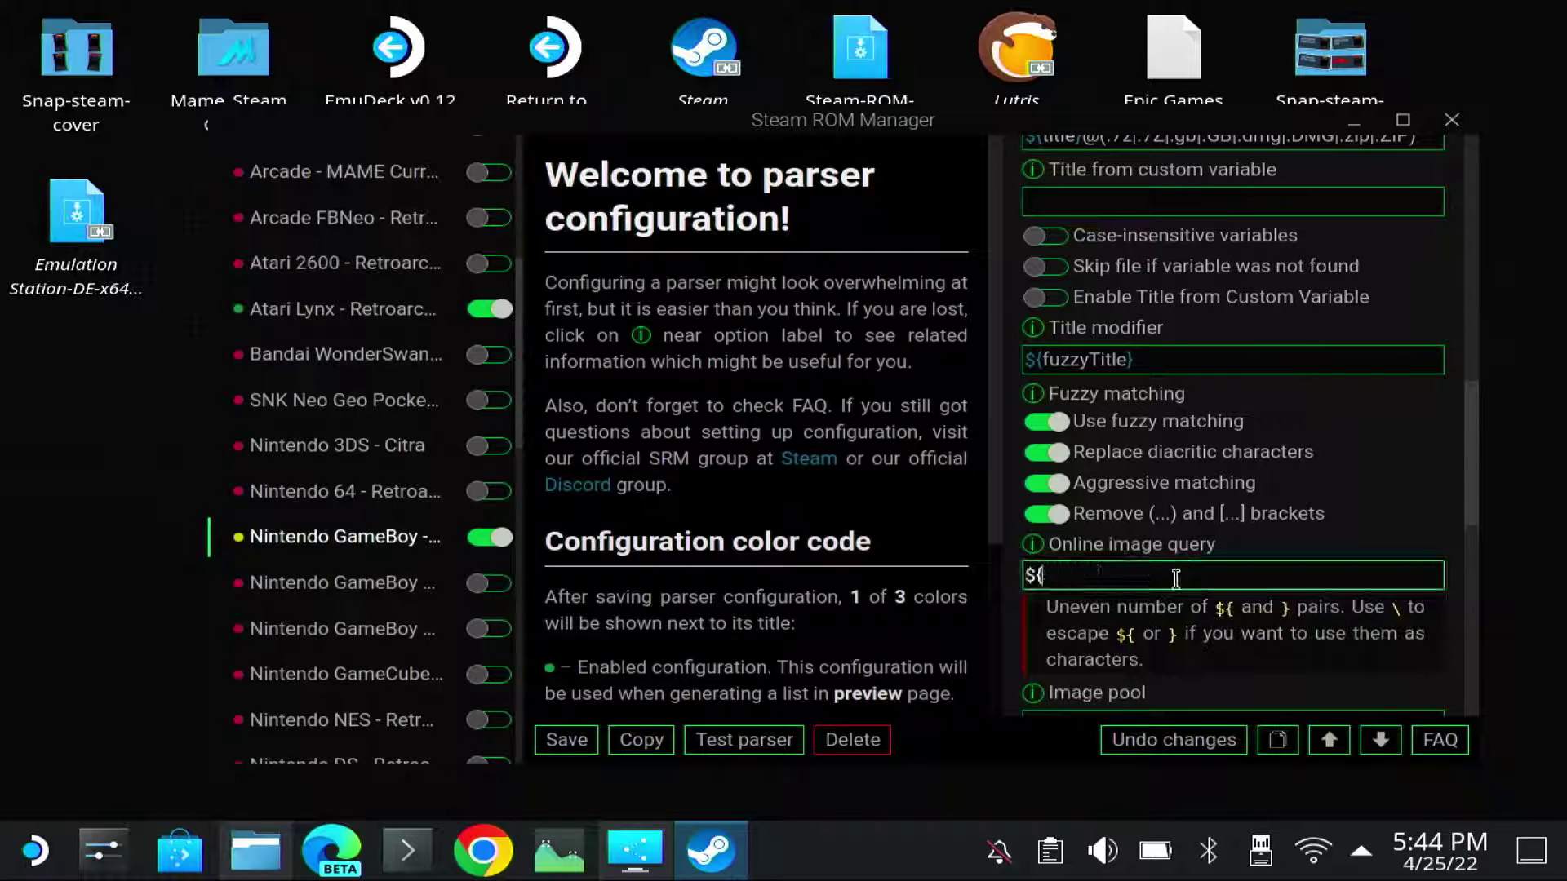
Open the folder chooser for the parser's Local images path.
{"action": "scroll", "coordinate": [1381, 439], "scroll_direction": "down", "scroll_amount": 1}
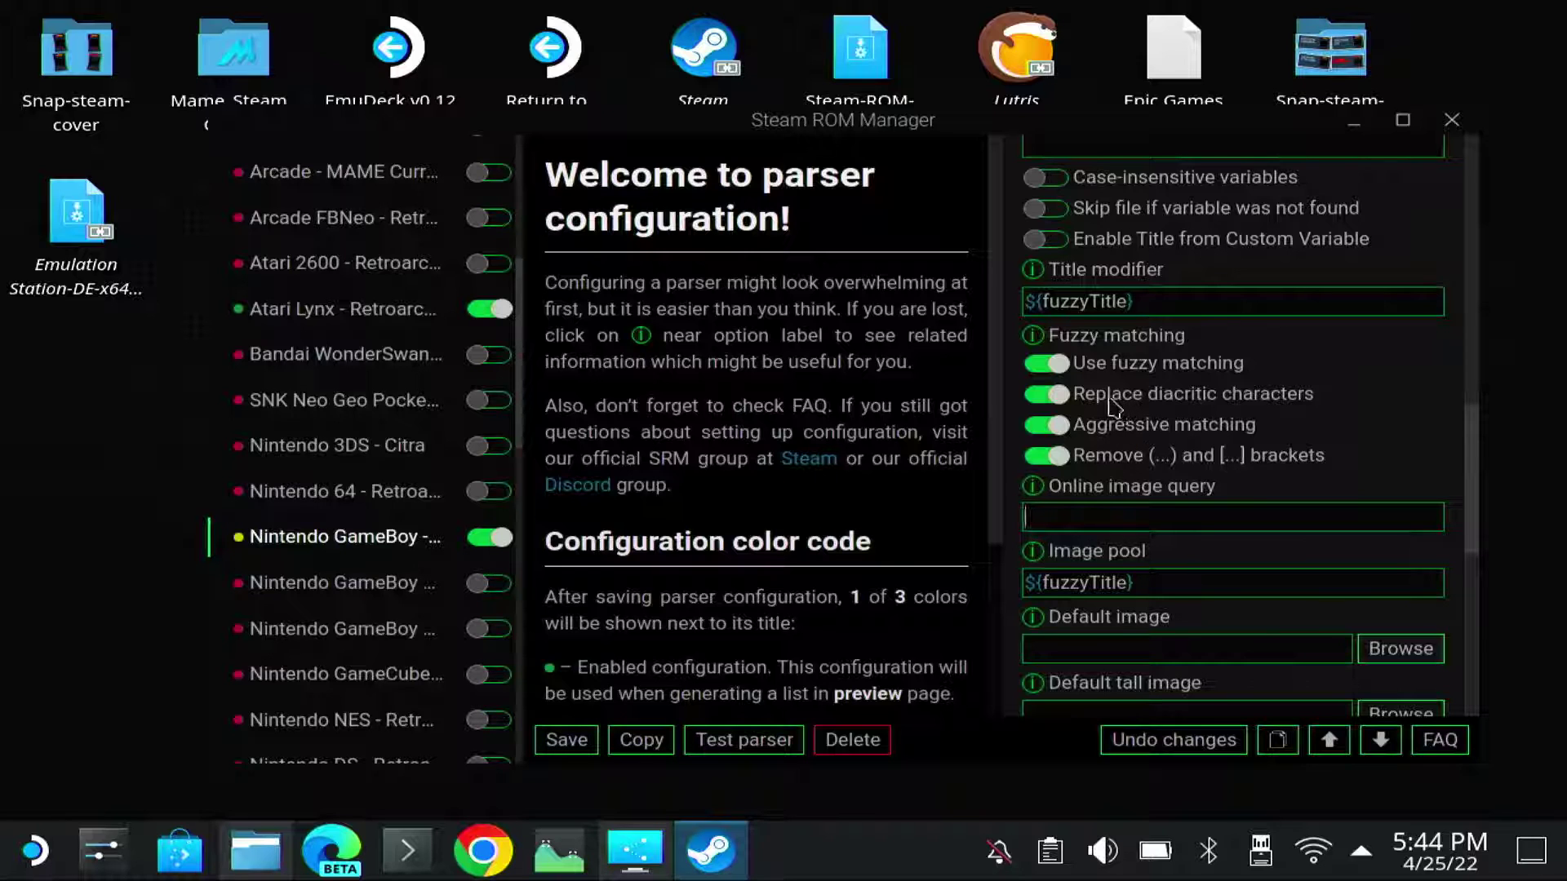
{"action": "scroll", "coordinate": [1114, 432], "scroll_direction": "down", "scroll_amount": 3}
{"action": "scroll", "coordinate": [1124, 461], "scroll_direction": "down", "scroll_amount": 1}
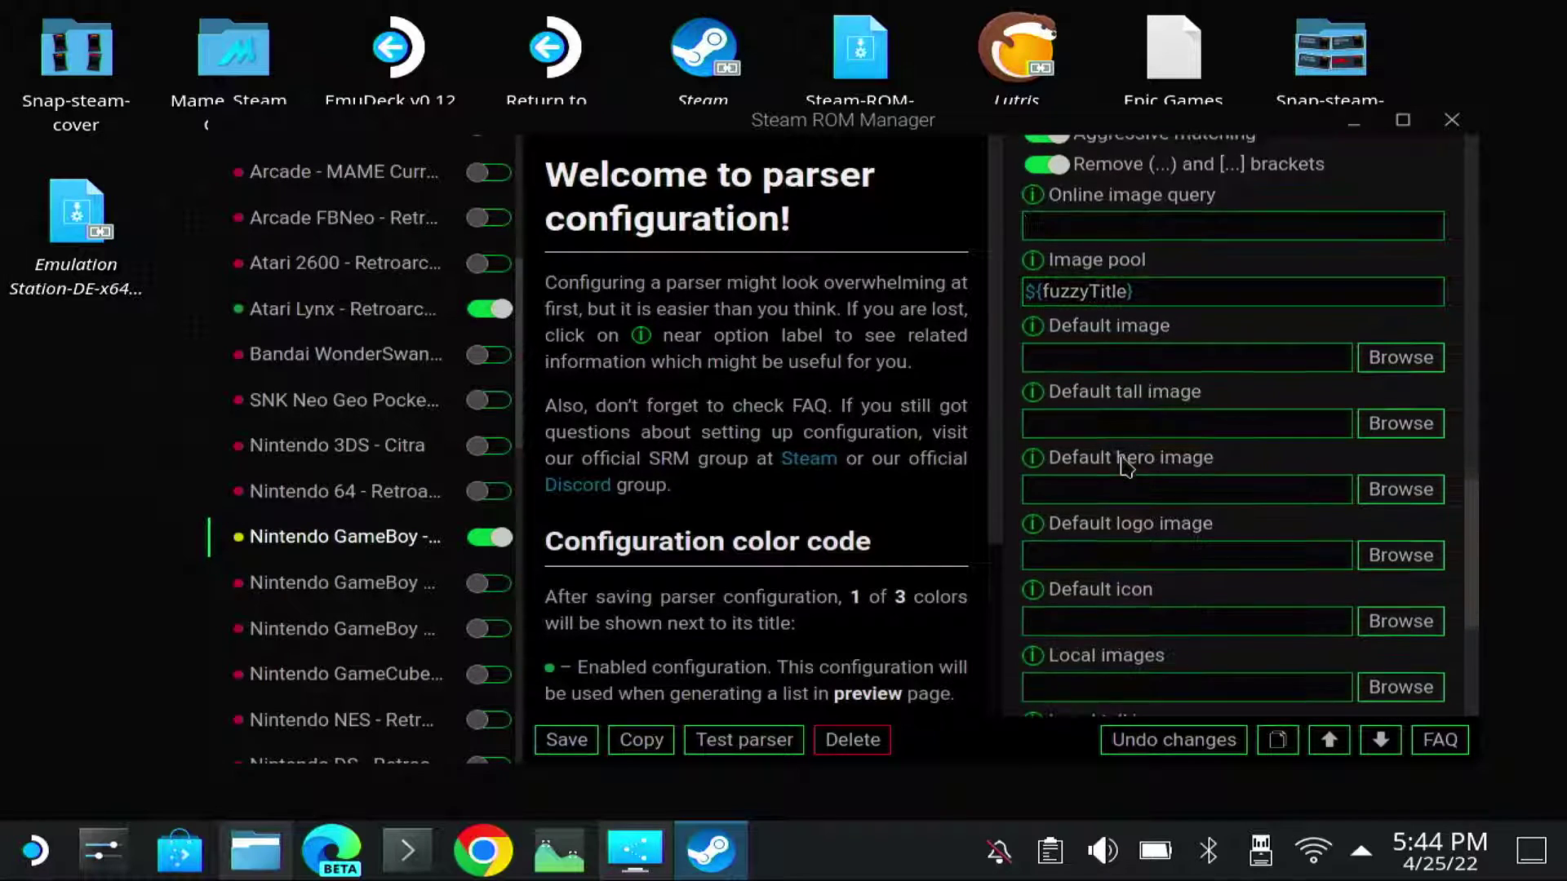
{"action": "scroll", "coordinate": [1102, 479], "scroll_direction": "down", "scroll_amount": 1}
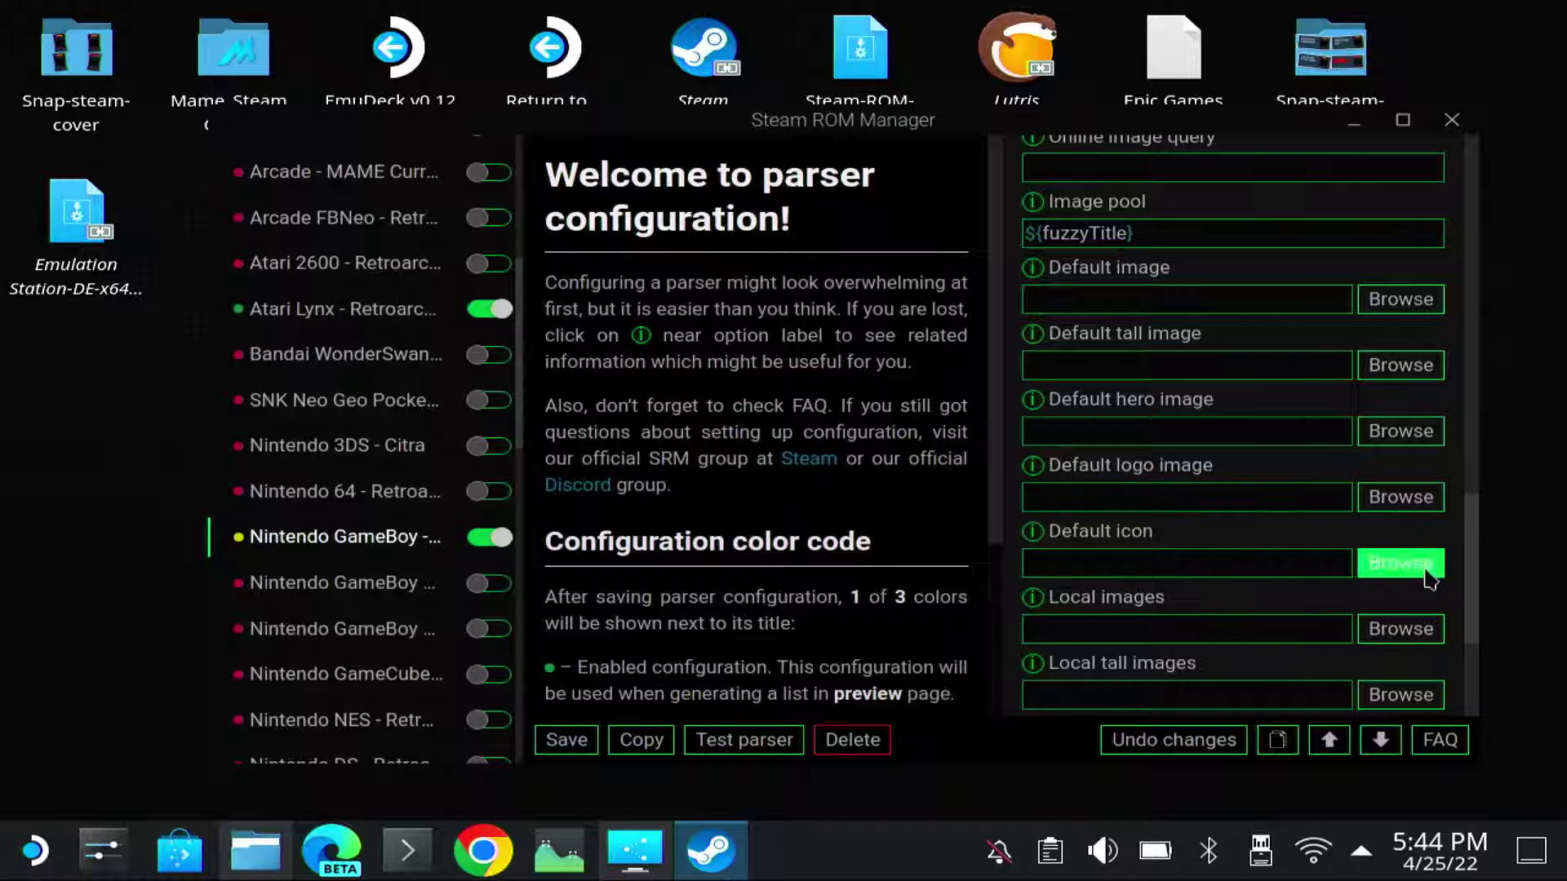
{"action": "left_click", "coordinate": [1401, 629]}
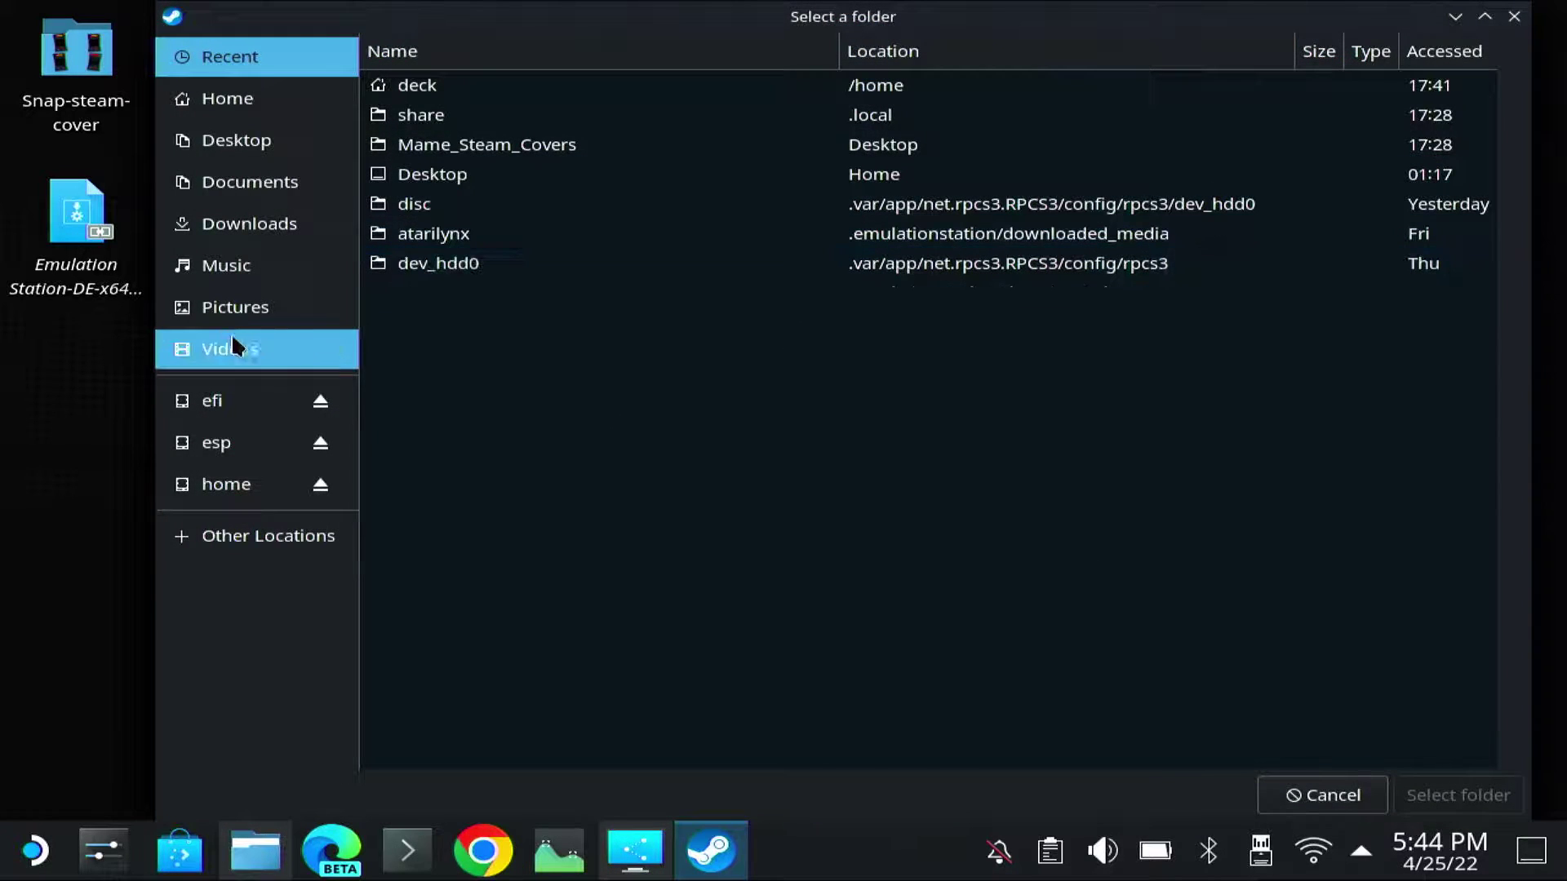
{"action": "left_click", "coordinate": [241, 534]}
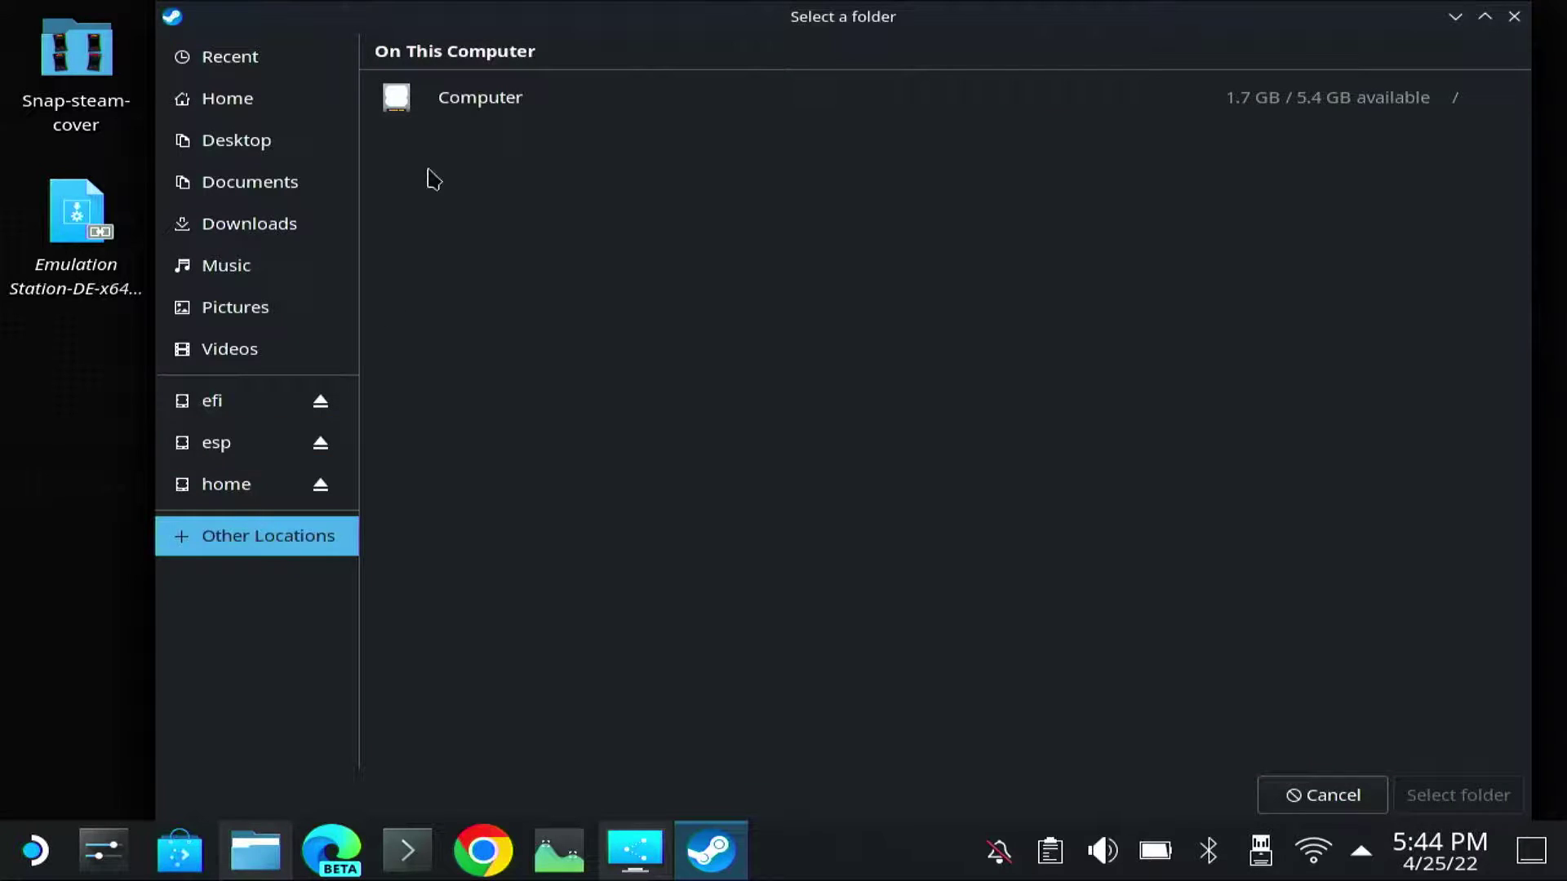
{"action": "left_click", "coordinate": [462, 103]}
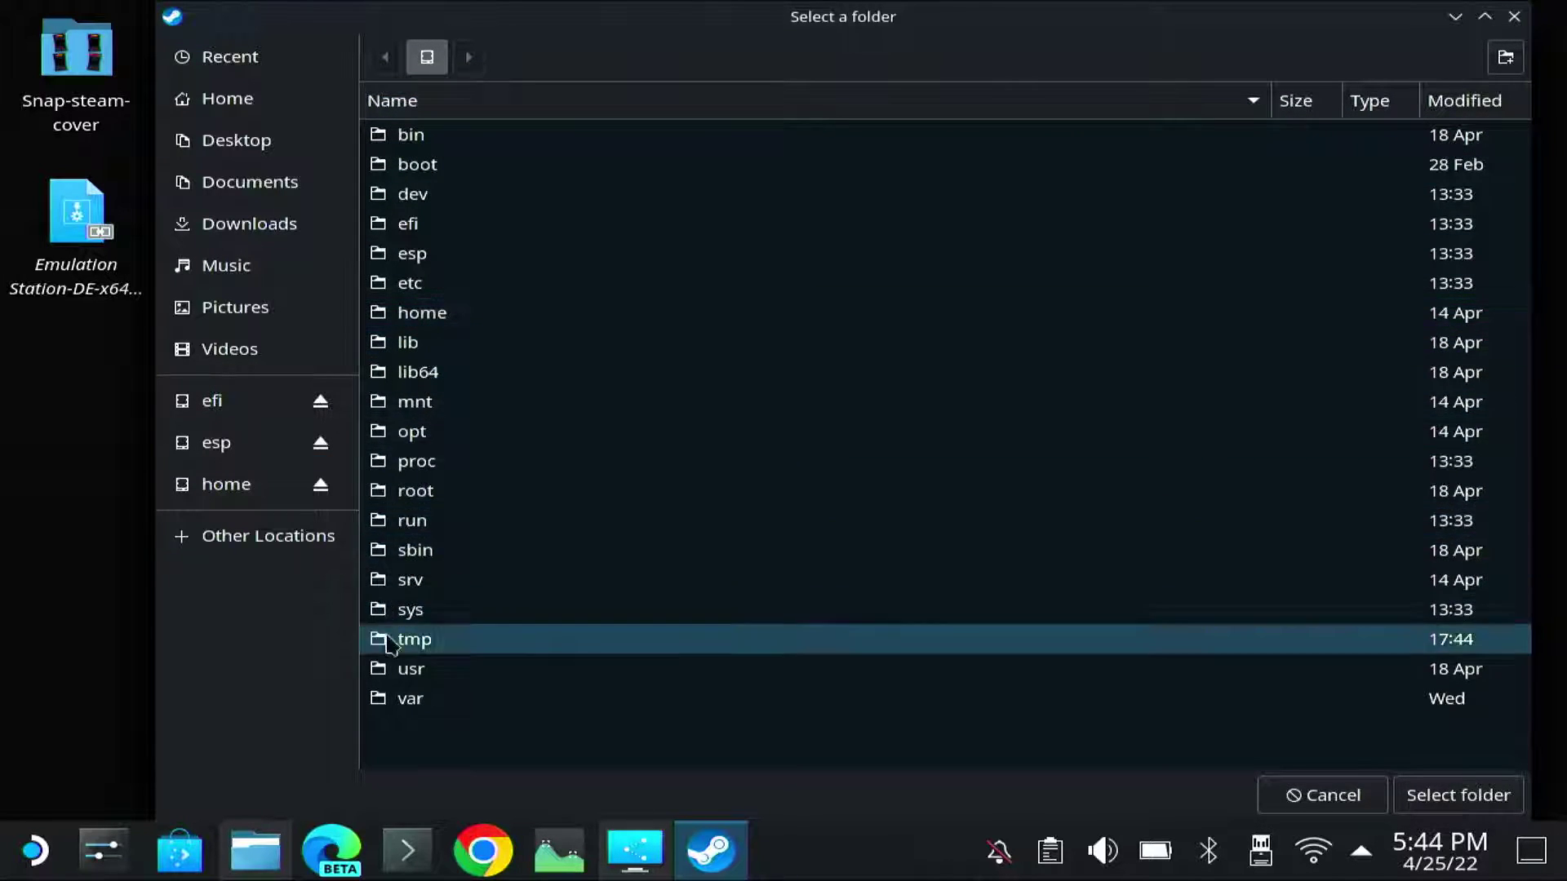
{"action": "left_click", "coordinate": [408, 523]}
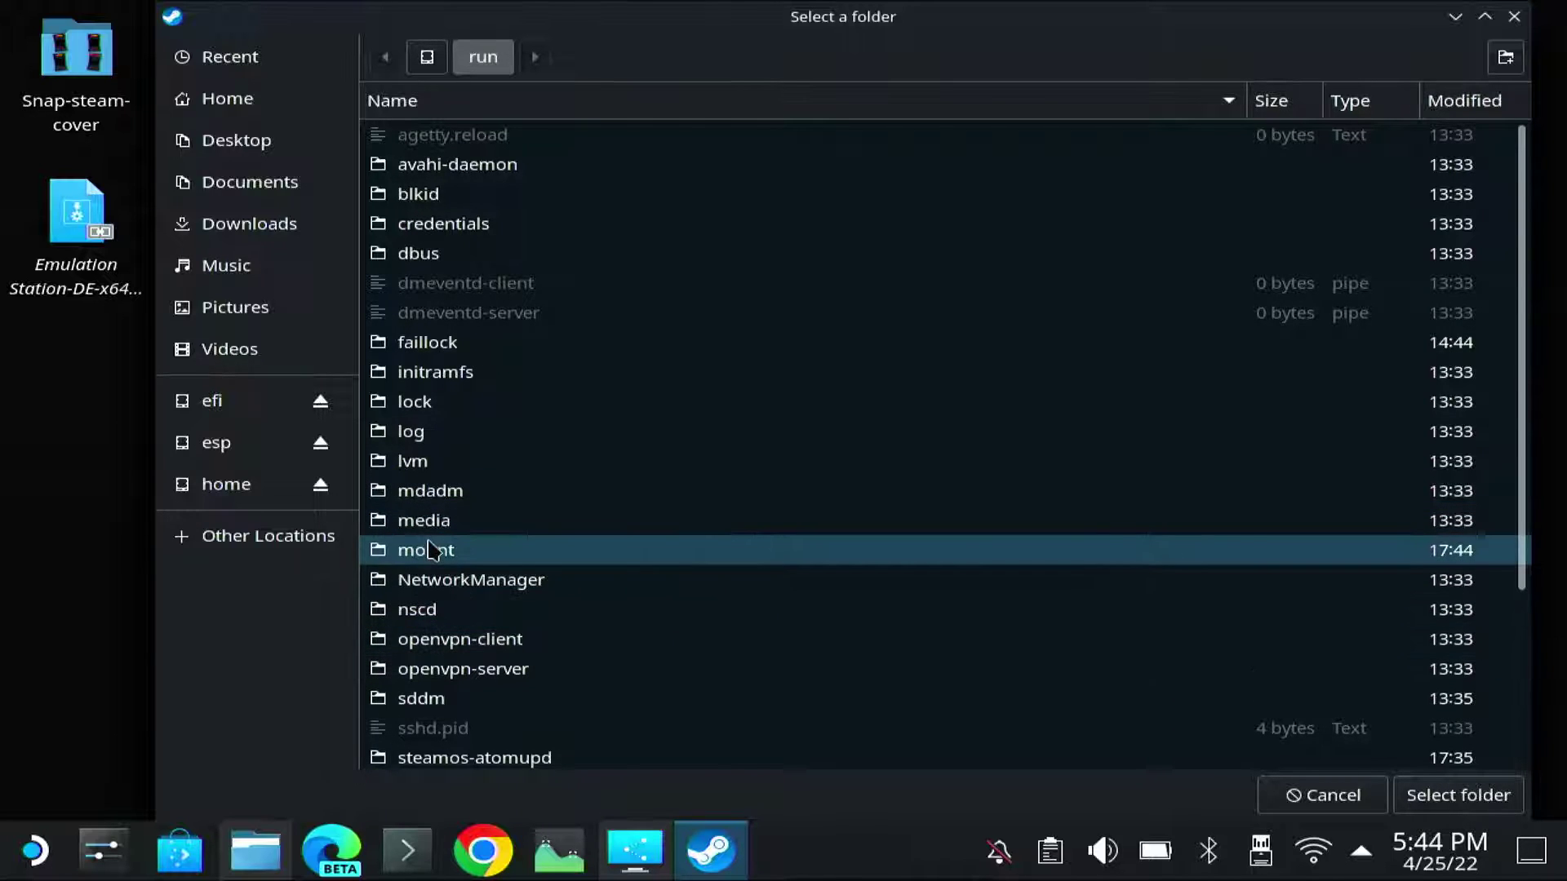
{"action": "left_click", "coordinate": [428, 530]}
{"action": "left_click", "coordinate": [449, 137]}
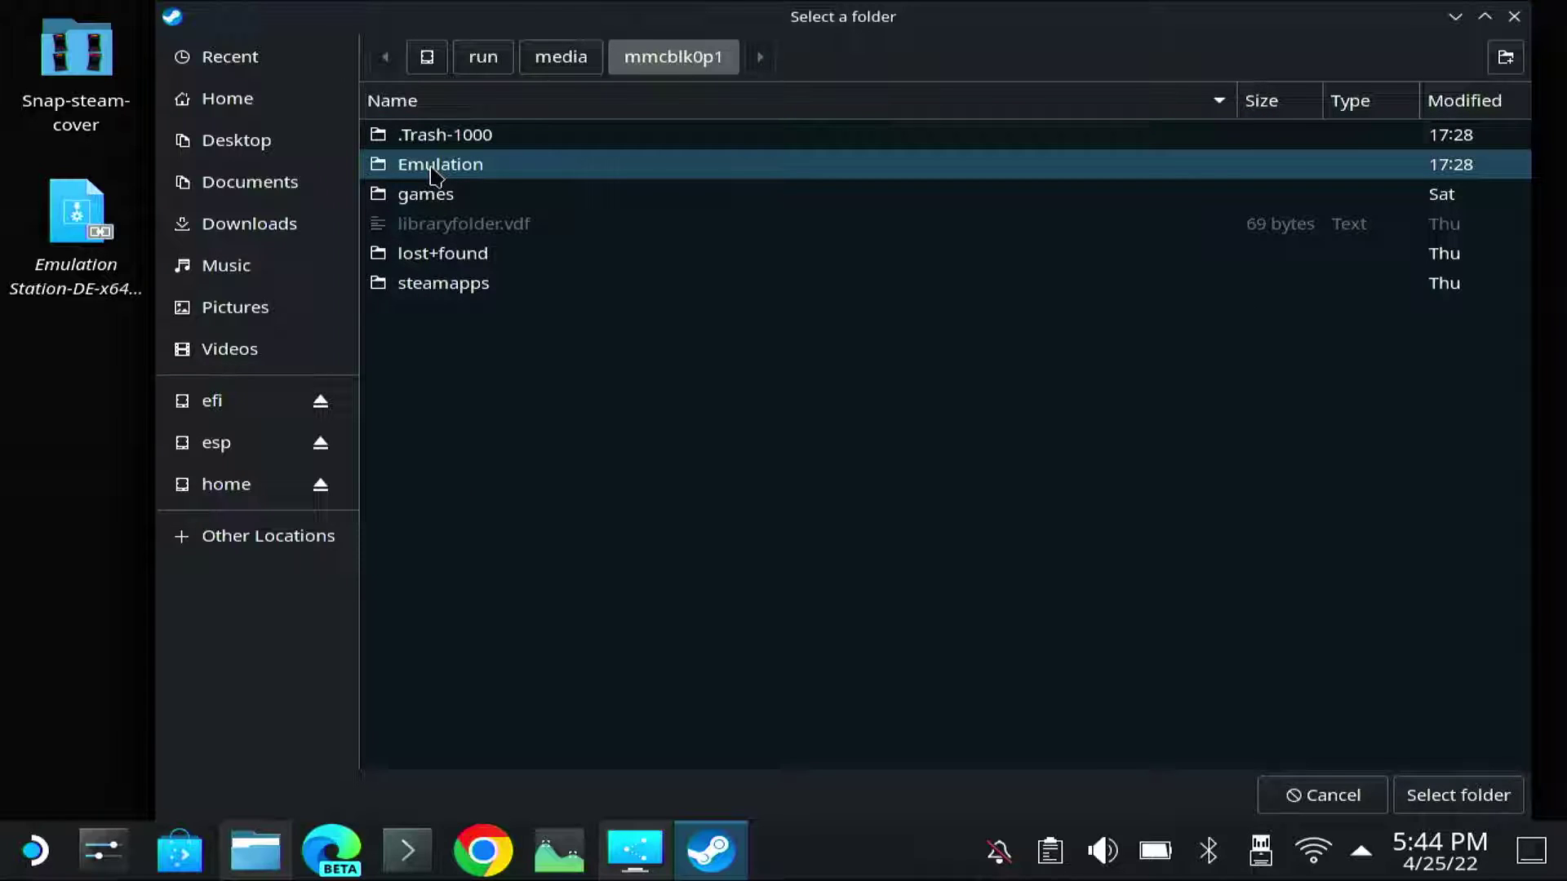
Choose the miximages folder in the home directory under .emulationstation/downloaded_media/gb as the Local images location.
{"action": "left_click", "coordinate": [222, 88]}
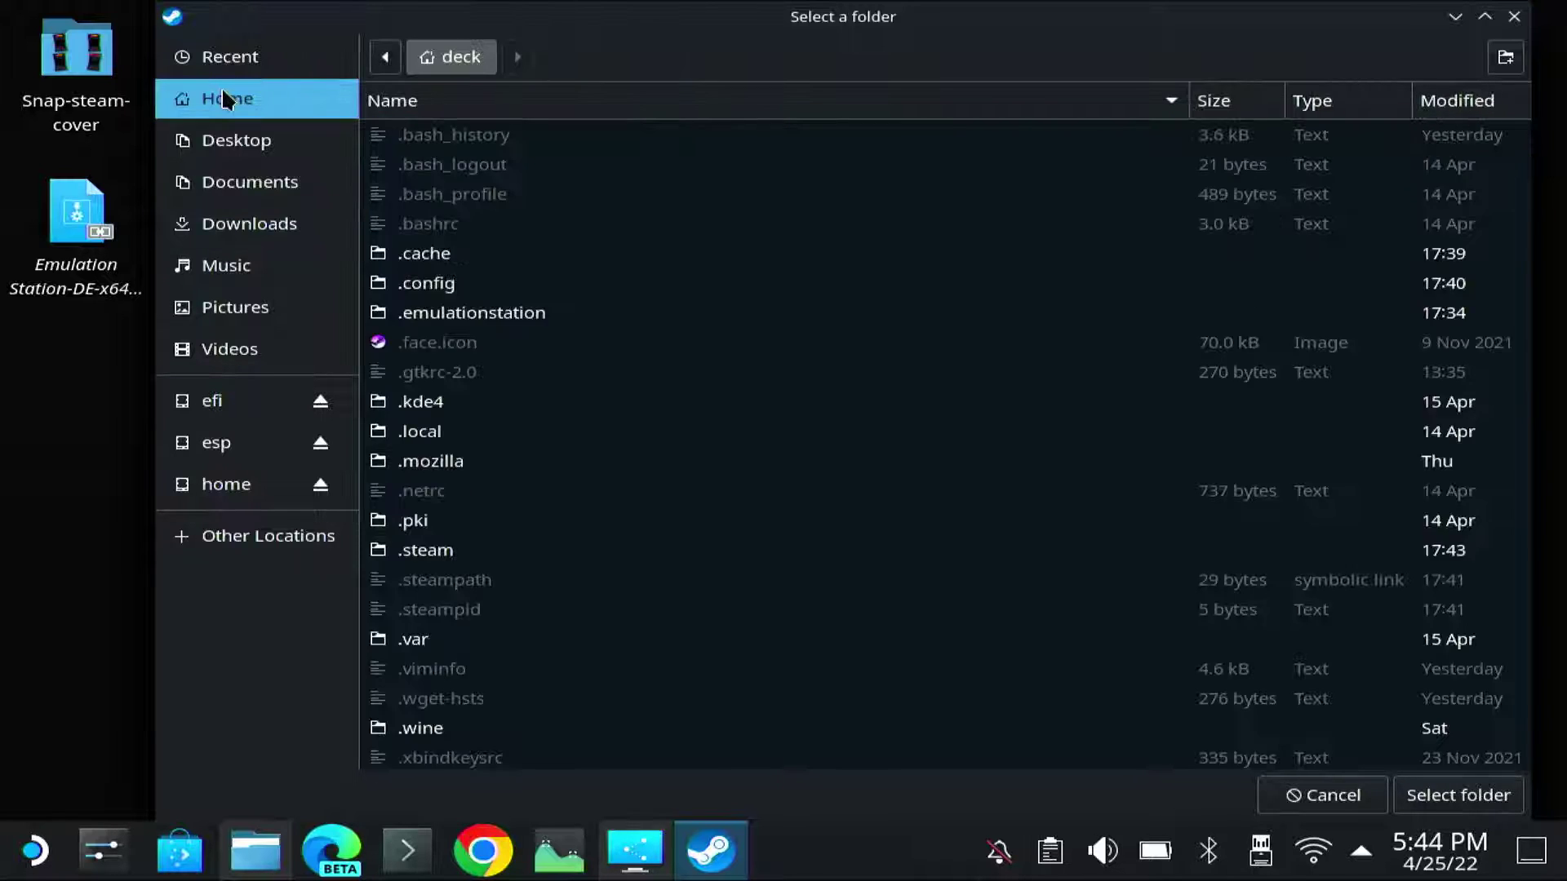
{"action": "left_click", "coordinate": [426, 316]}
{"action": "double_click", "coordinate": [426, 316]}
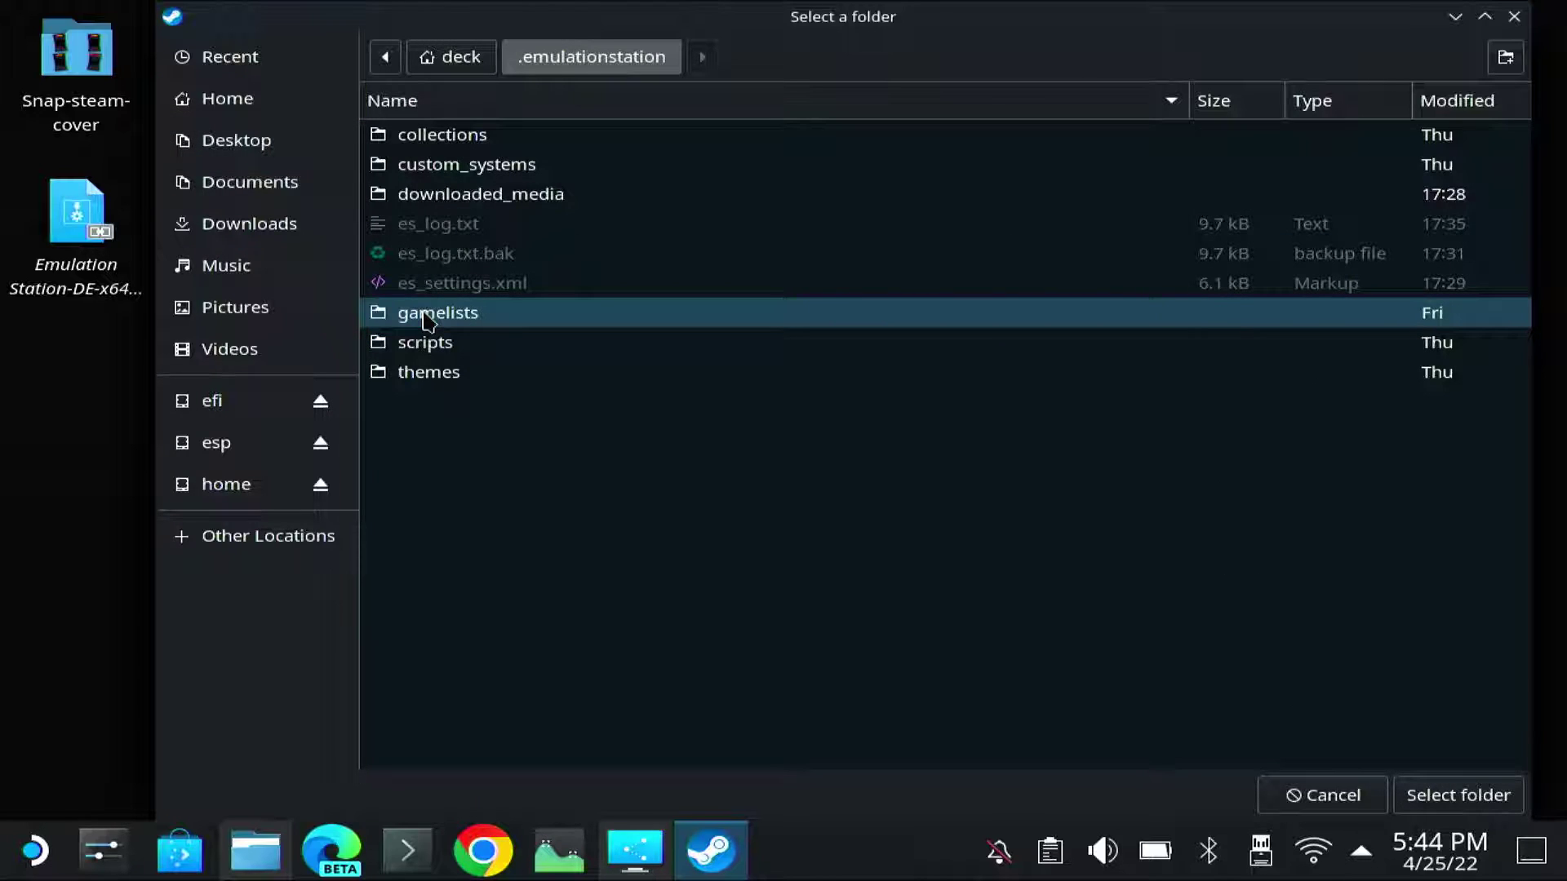
{"action": "double_click", "coordinate": [449, 204]}
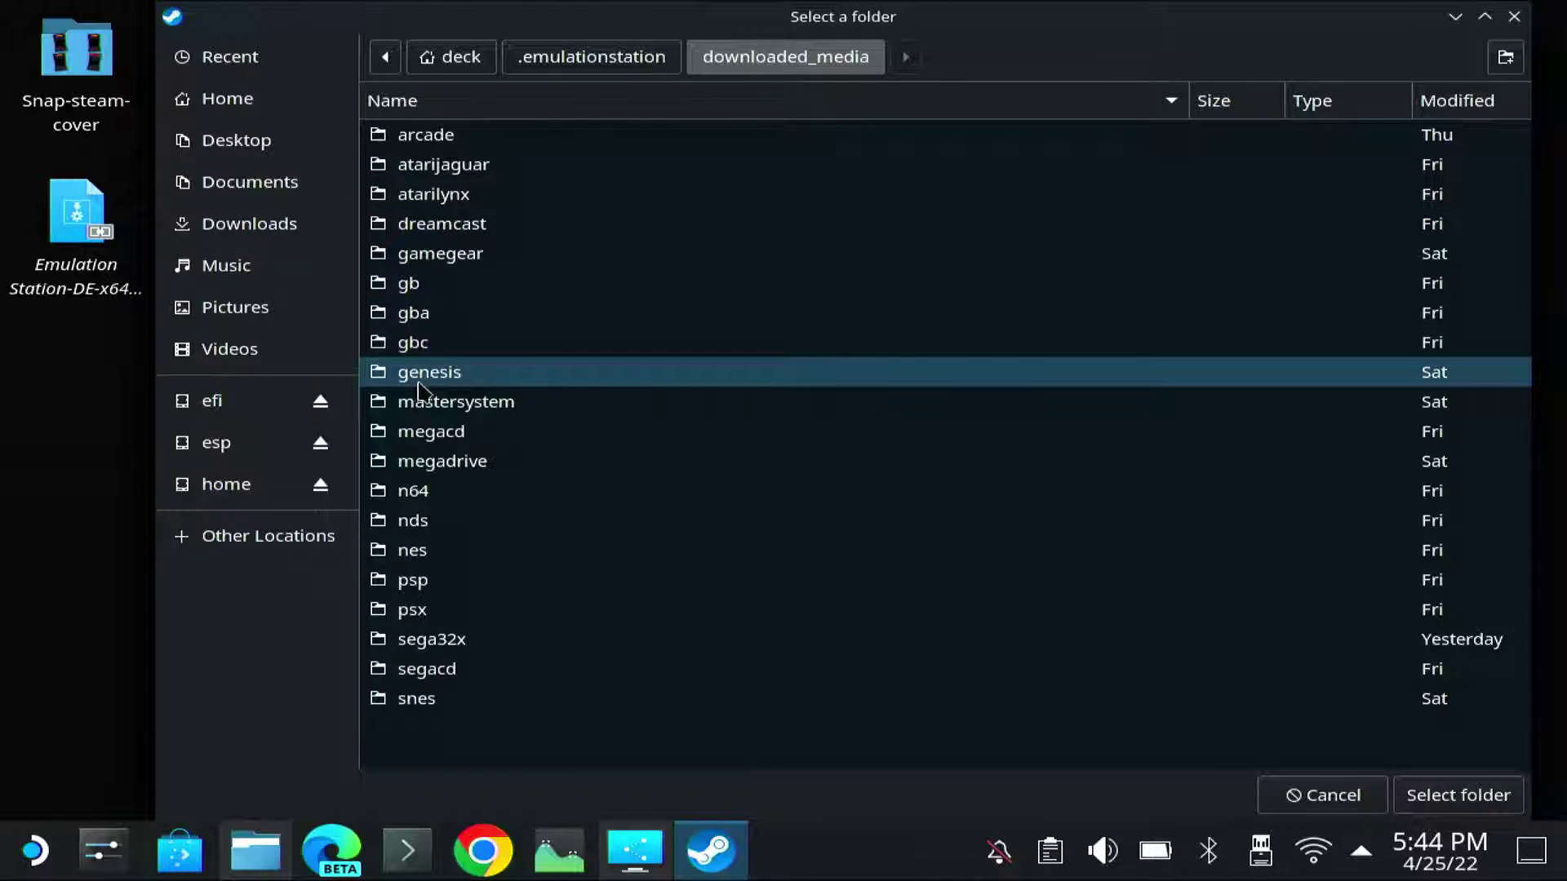
{"action": "double_click", "coordinate": [420, 286]}
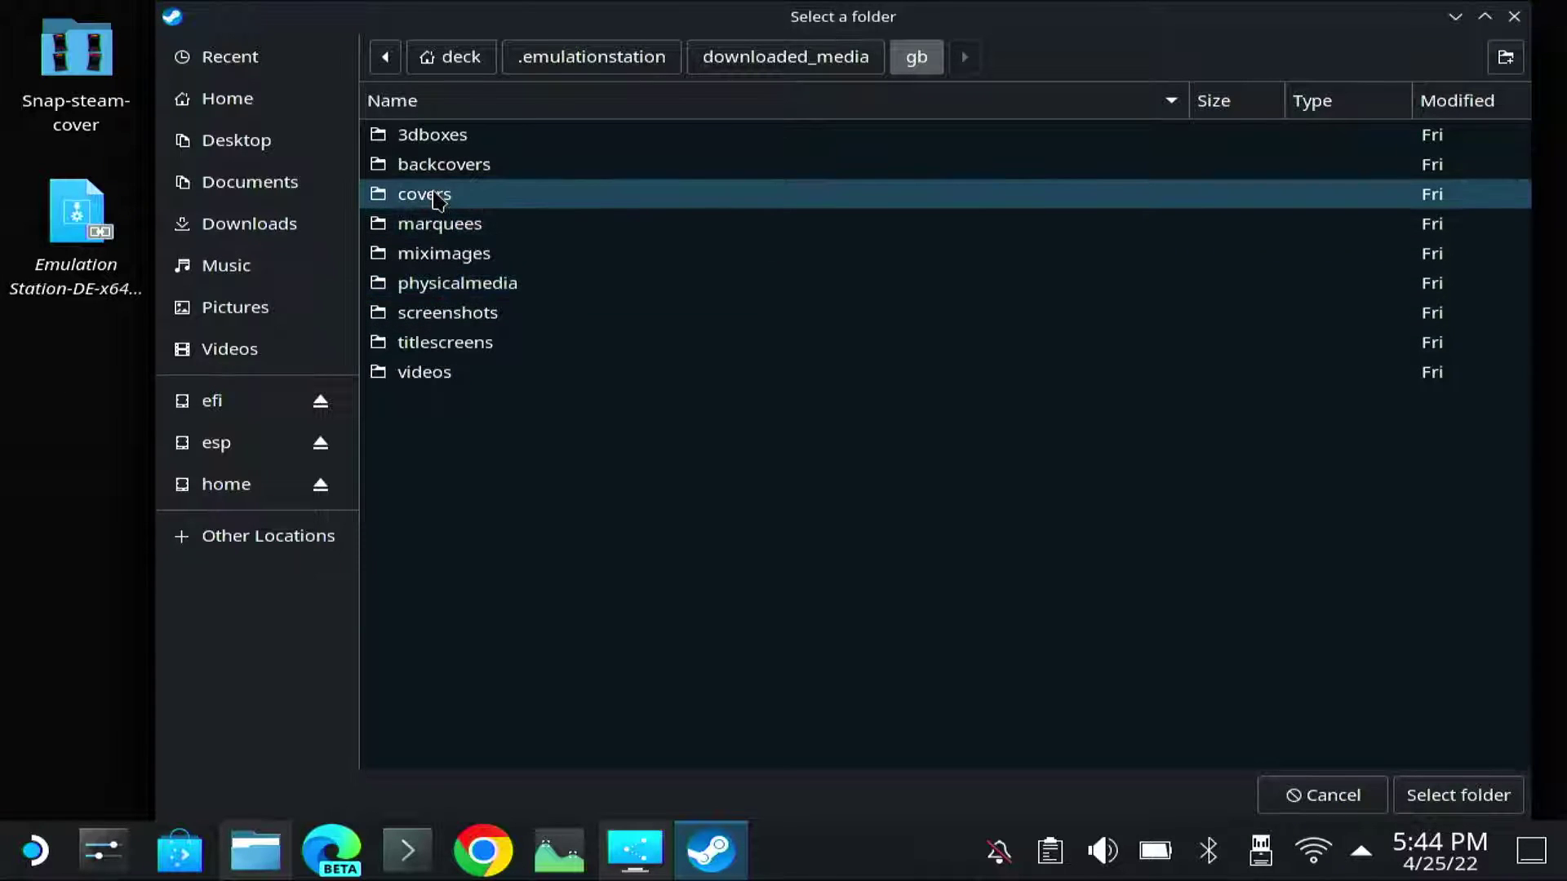
{"action": "double_click", "coordinate": [443, 255]}
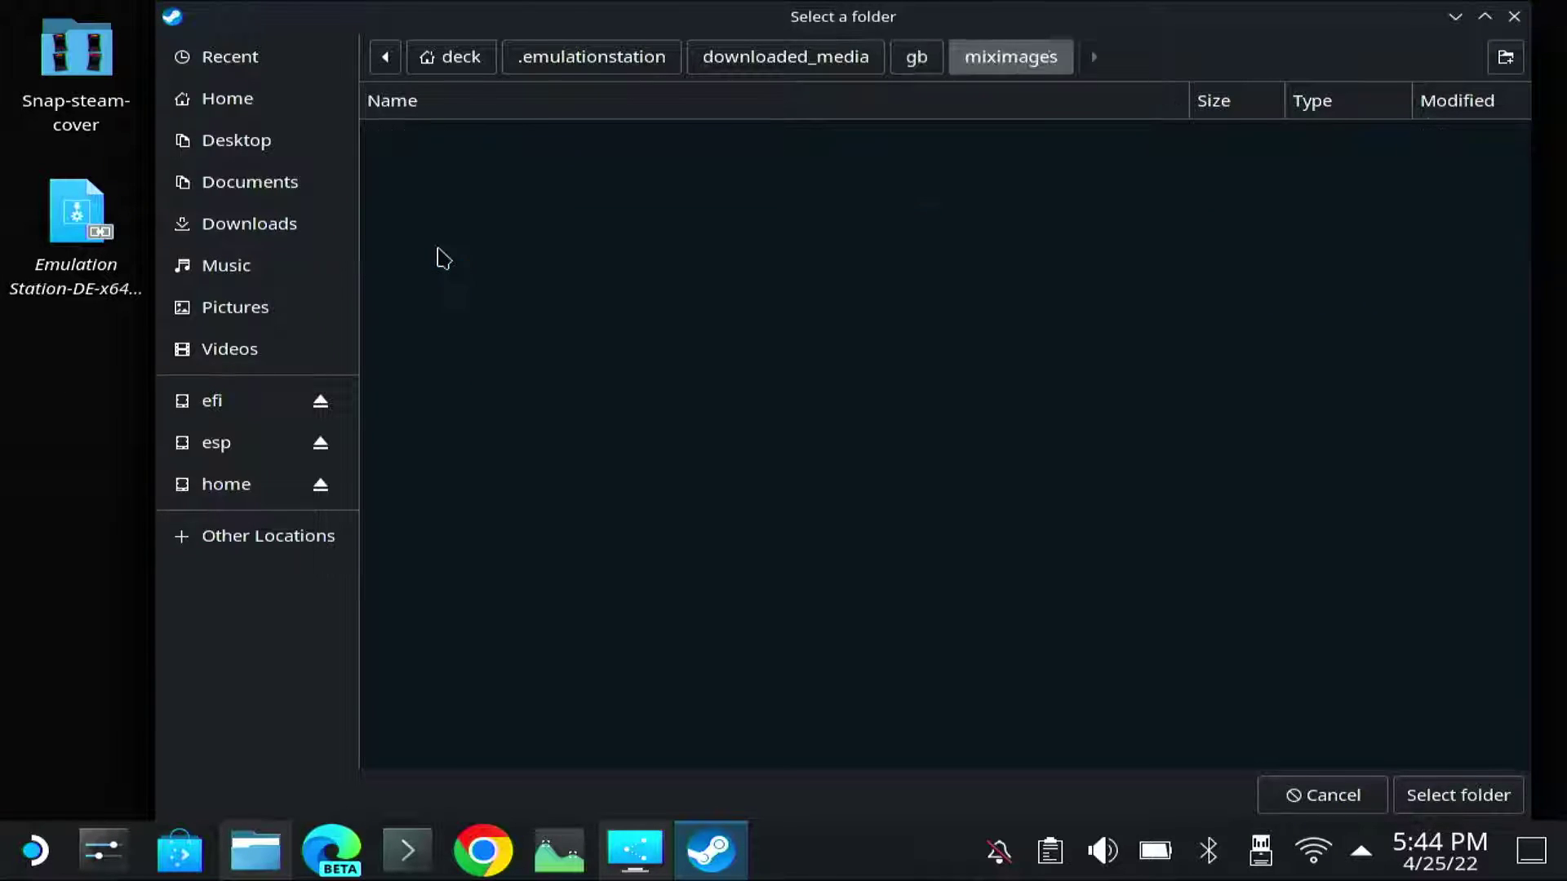
{"action": "left_click", "coordinate": [1457, 795]}
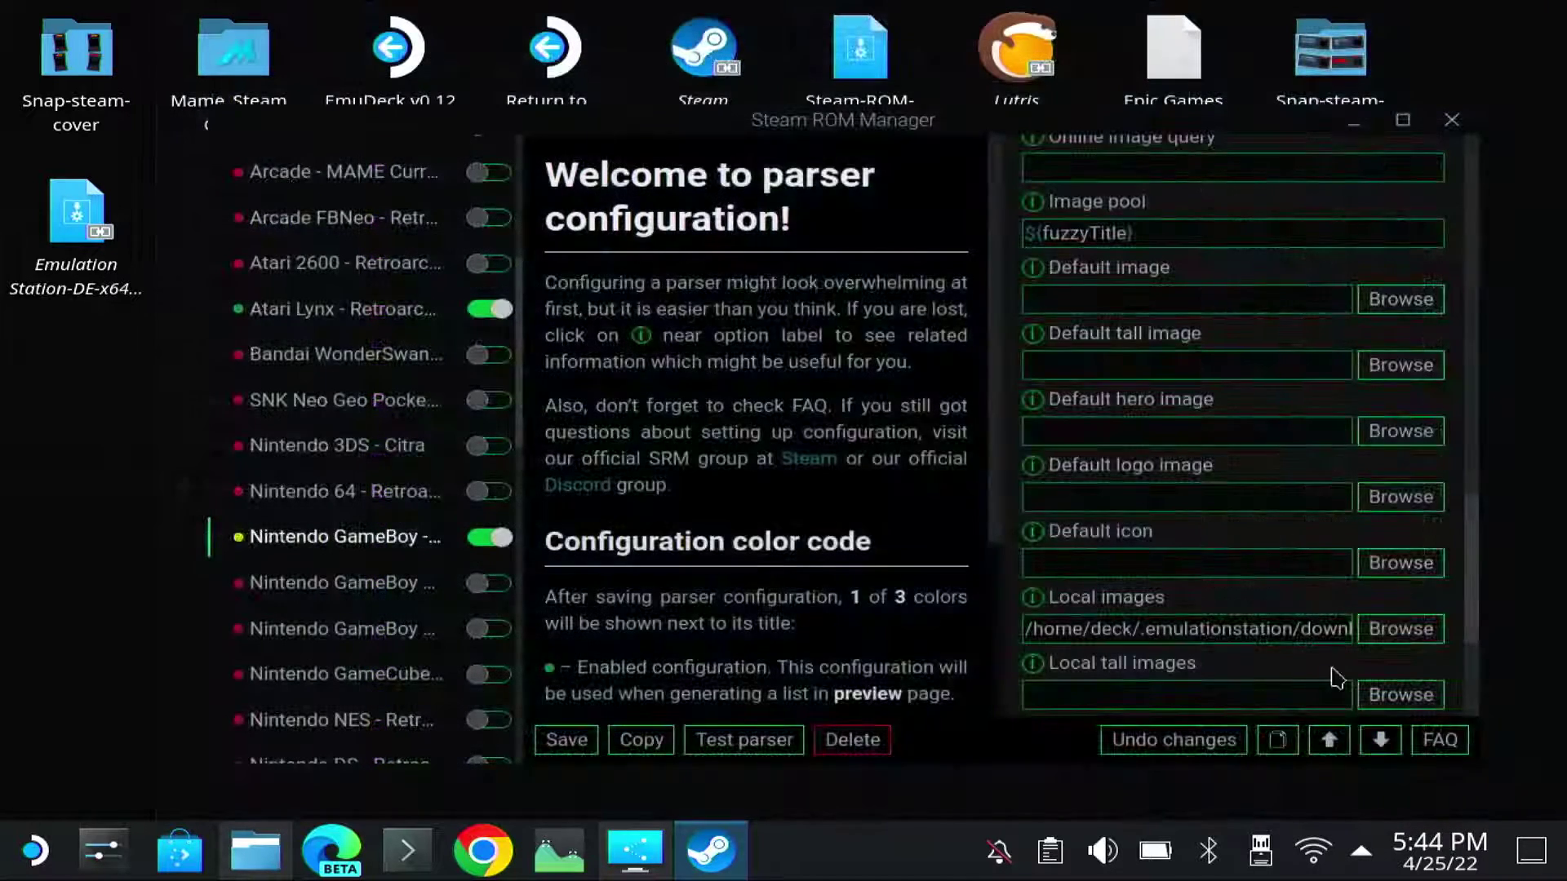
Change the title variable in the Local images path to ${fileName}, ahead of .@(png|PNG|jpg|JPG).
{"action": "left_click", "coordinate": [1244, 629]}
{"action": "key", "text": "Right"}
{"action": "key", "text": "Right"}
{"action": "key", "text": "Right"}
{"action": "key", "text": "Right"}
{"action": "key", "text": "Right"}
{"action": "key", "text": "Right"}
{"action": "key", "text": "Right"}
{"action": "key", "text": "Right"}
{"action": "key", "text": "Right"}
{"action": "key", "text": "Right"}
{"action": "key", "text": "Right"}
{"action": "key", "text": "Right"}
{"action": "key", "text": "Right"}
{"action": "key", "text": "Right"}
{"action": "key", "text": "Right"}
{"action": "key", "text": "Right"}
{"action": "key", "text": "Right"}
{"action": "key", "text": "Right"}
{"action": "key", "text": "Right"}
{"action": "key", "text": "Right"}
{"action": "type", "text": "${finalTitle}"}
{"action": "type", "text": ".@(png|PNG|jpg|JPG)"}
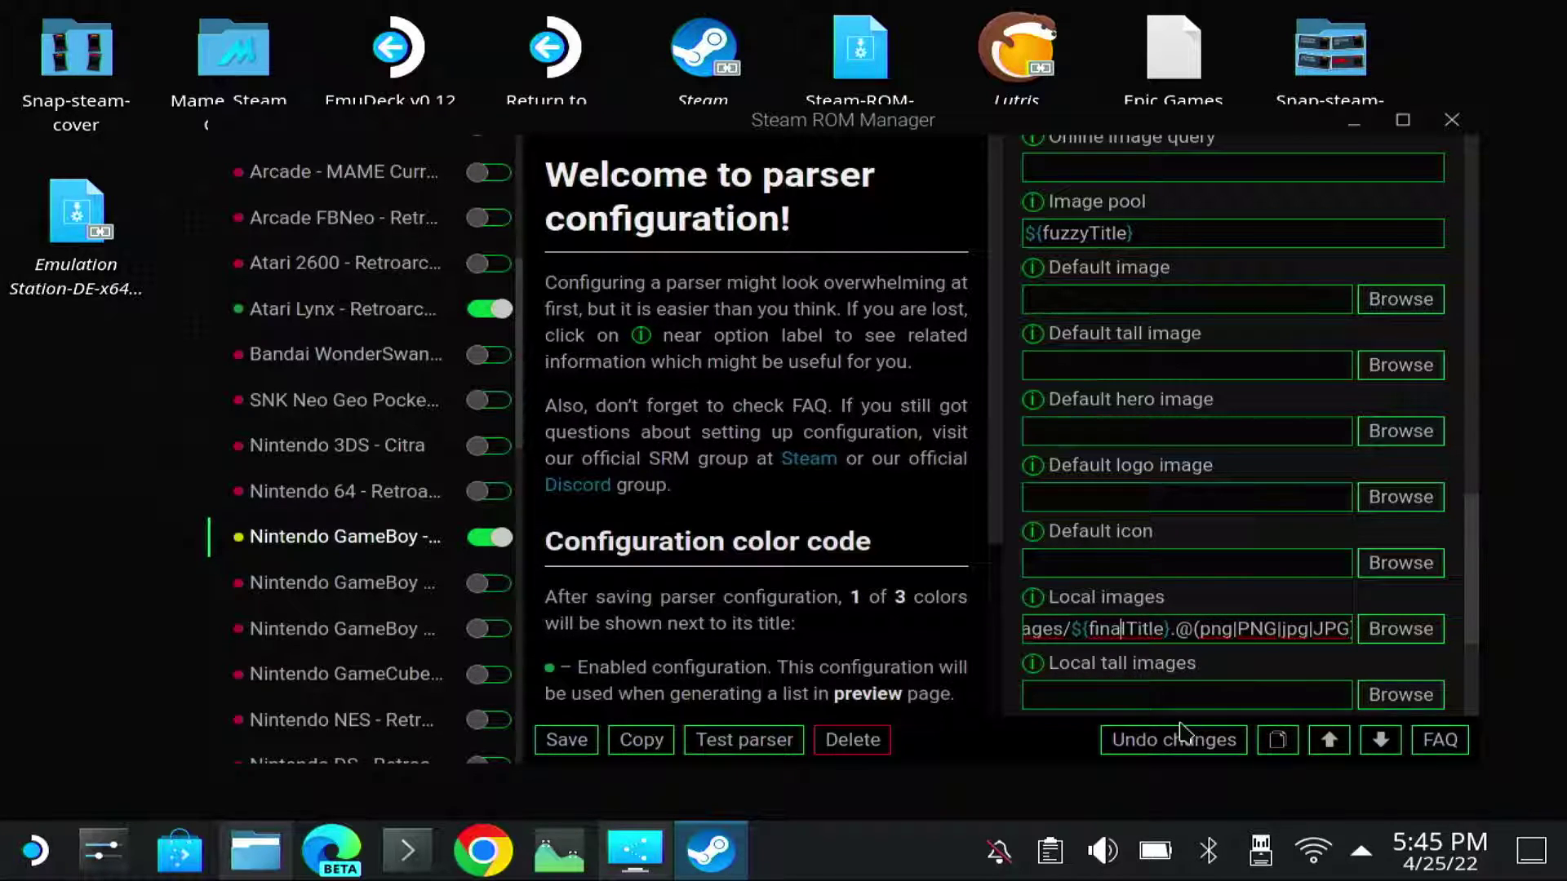
{"action": "key", "text": "Delete"}
{"action": "key", "text": "Delete"}
{"action": "key", "text": "Delete"}
{"action": "key", "text": "Delete"}
{"action": "key", "text": "Delete"}
{"action": "key", "text": "Delete"}
{"action": "key", "text": "Delete"}
{"action": "key", "text": "Delete"}
{"action": "key", "text": "Delete"}
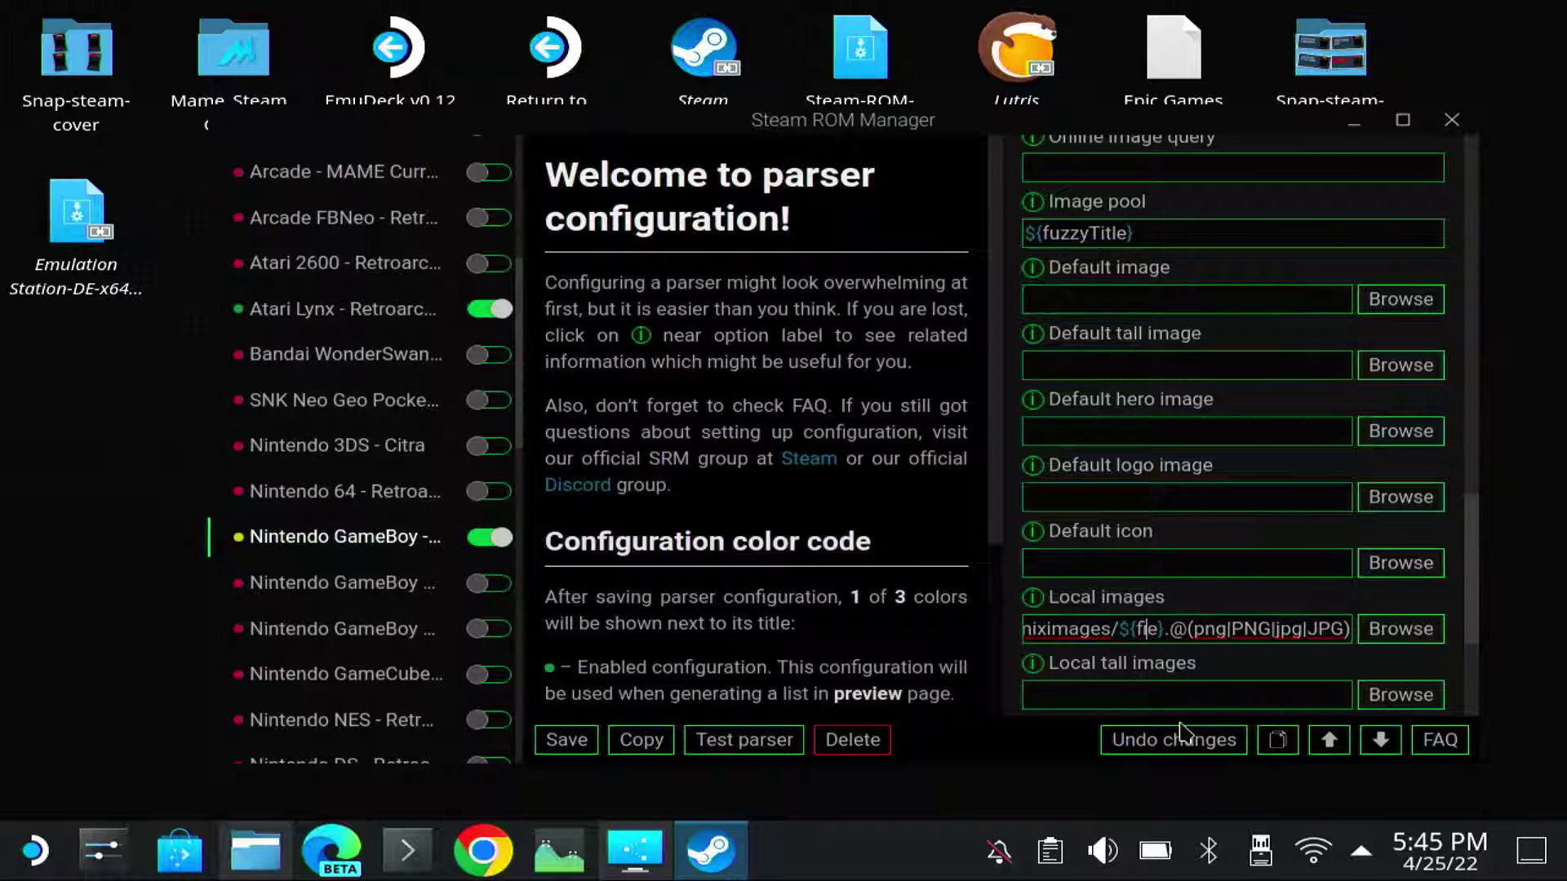
{"action": "type", "text": "leName"}
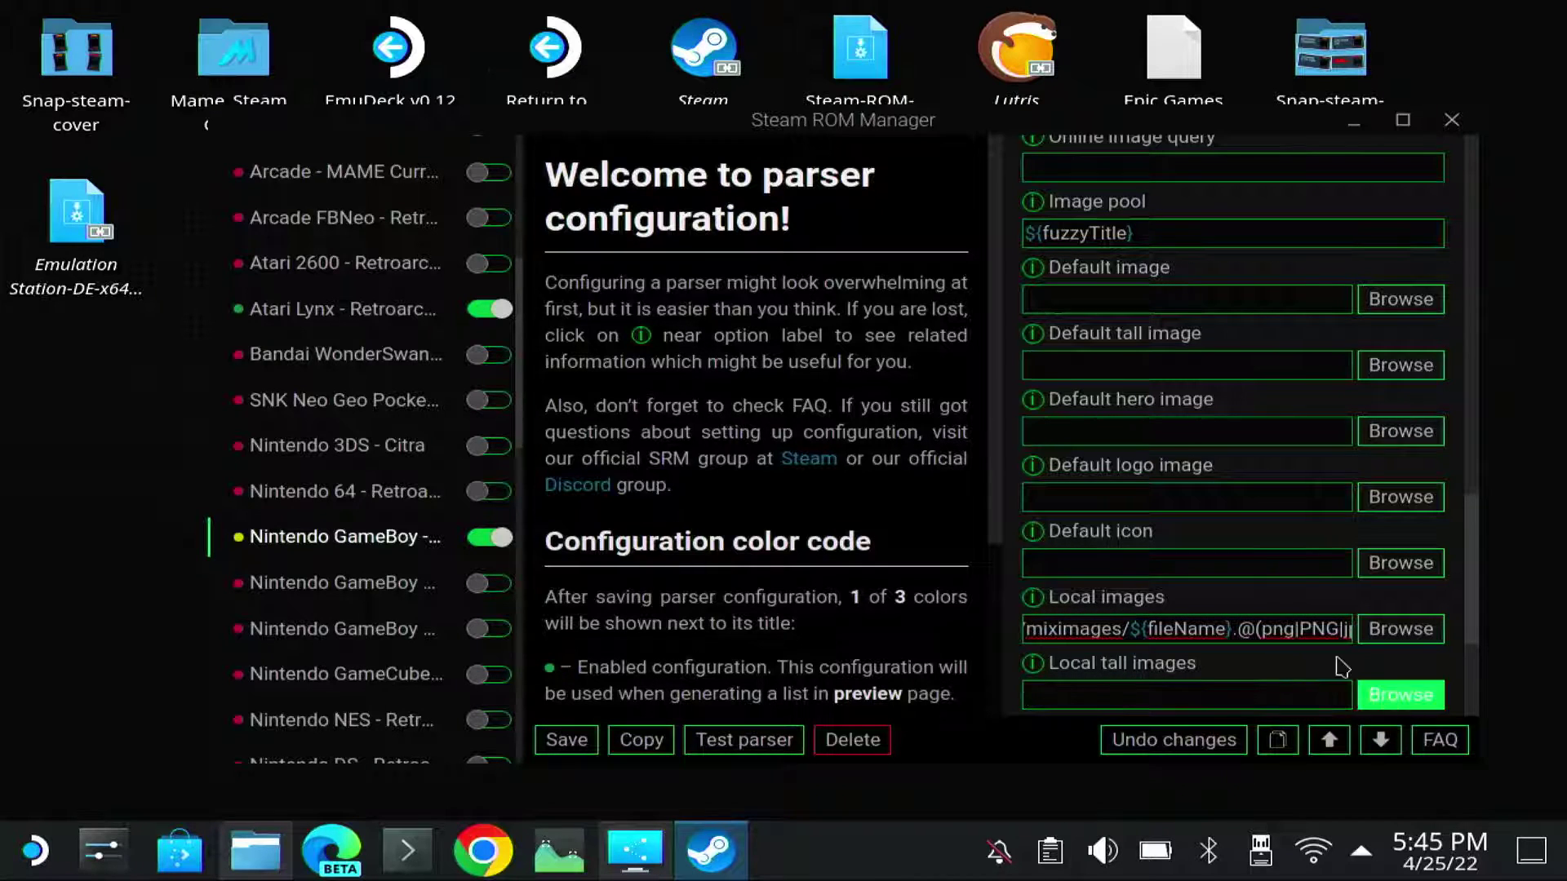
{"action": "left_click", "coordinate": [1330, 695]}
{"action": "triple_click", "coordinate": [1222, 628]}
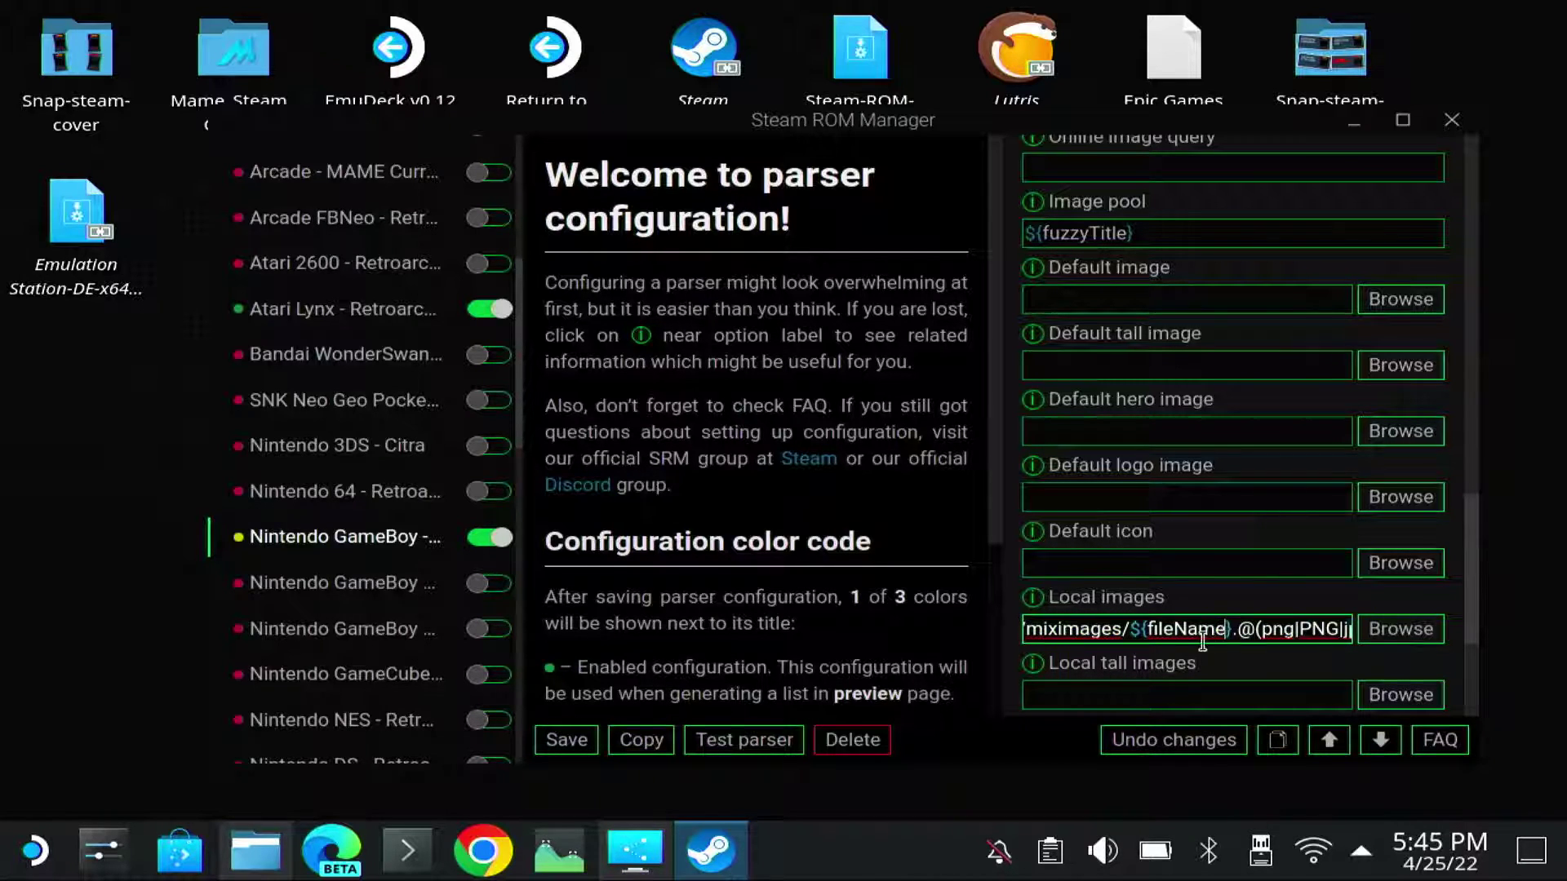
{"action": "left_click", "coordinate": [1179, 629]}
{"action": "double_click", "coordinate": [1178, 629]}
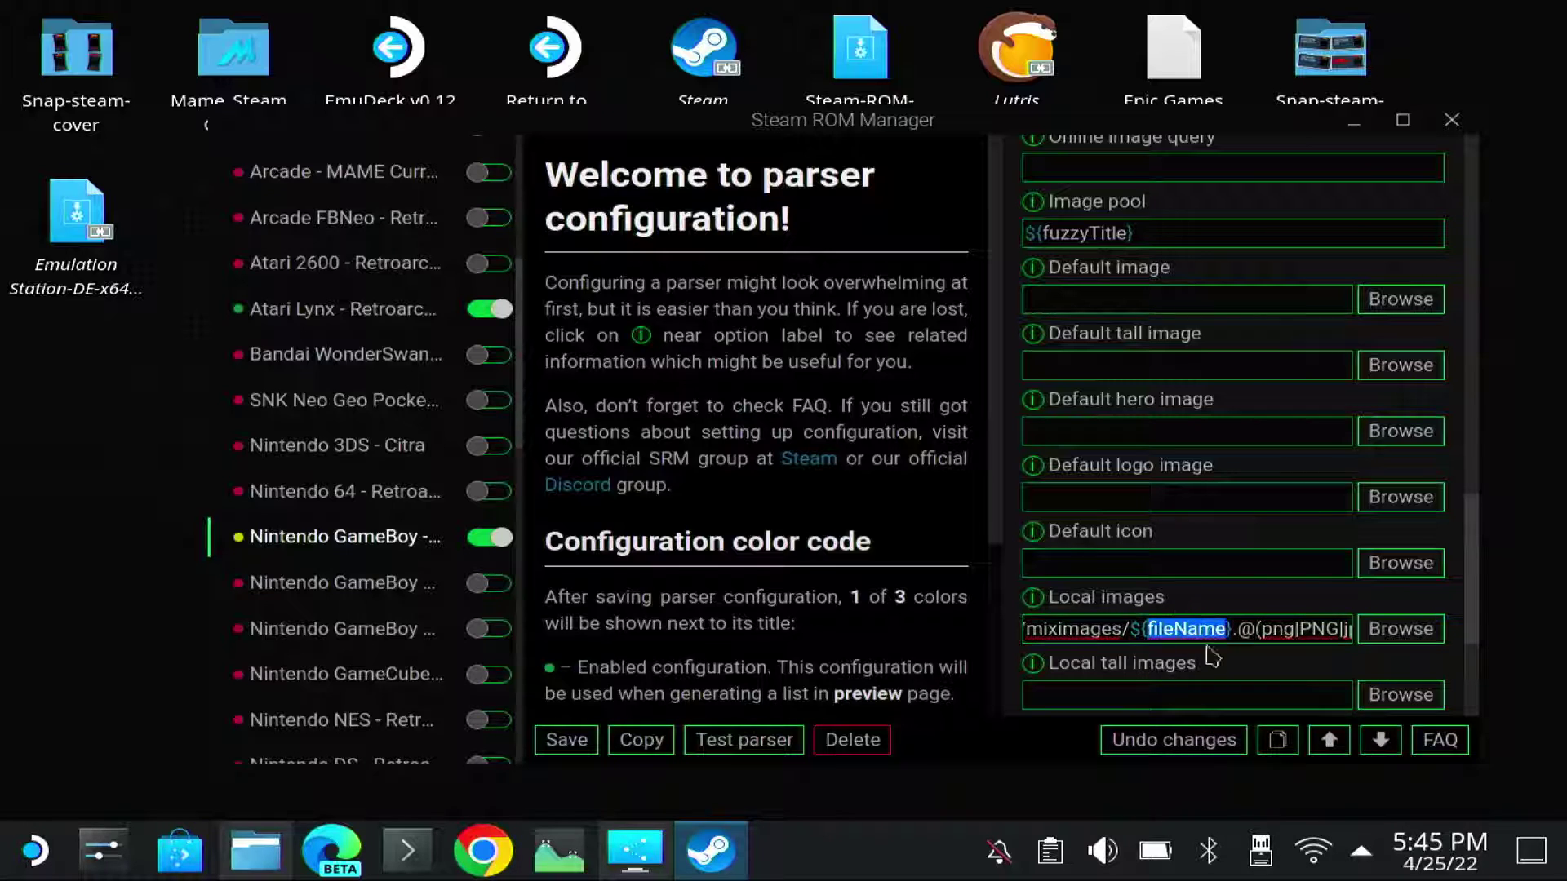
Choose the covers folder under .emulationstation/downloaded_media/gb as the Local tall images location.
{"action": "left_click", "coordinate": [1412, 694]}
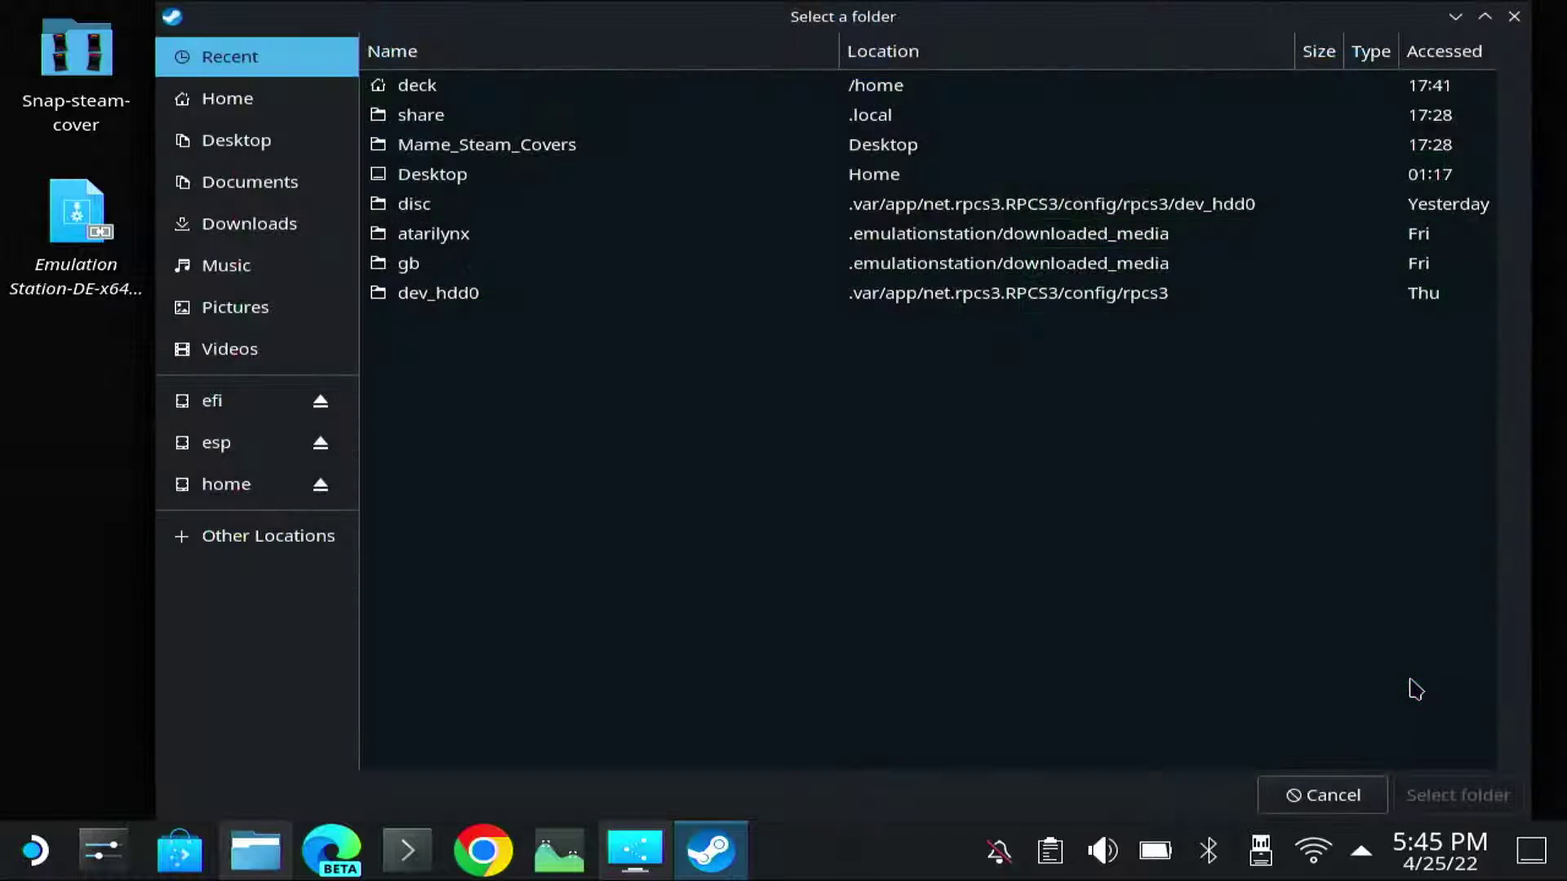
{"action": "left_click", "coordinate": [420, 263]}
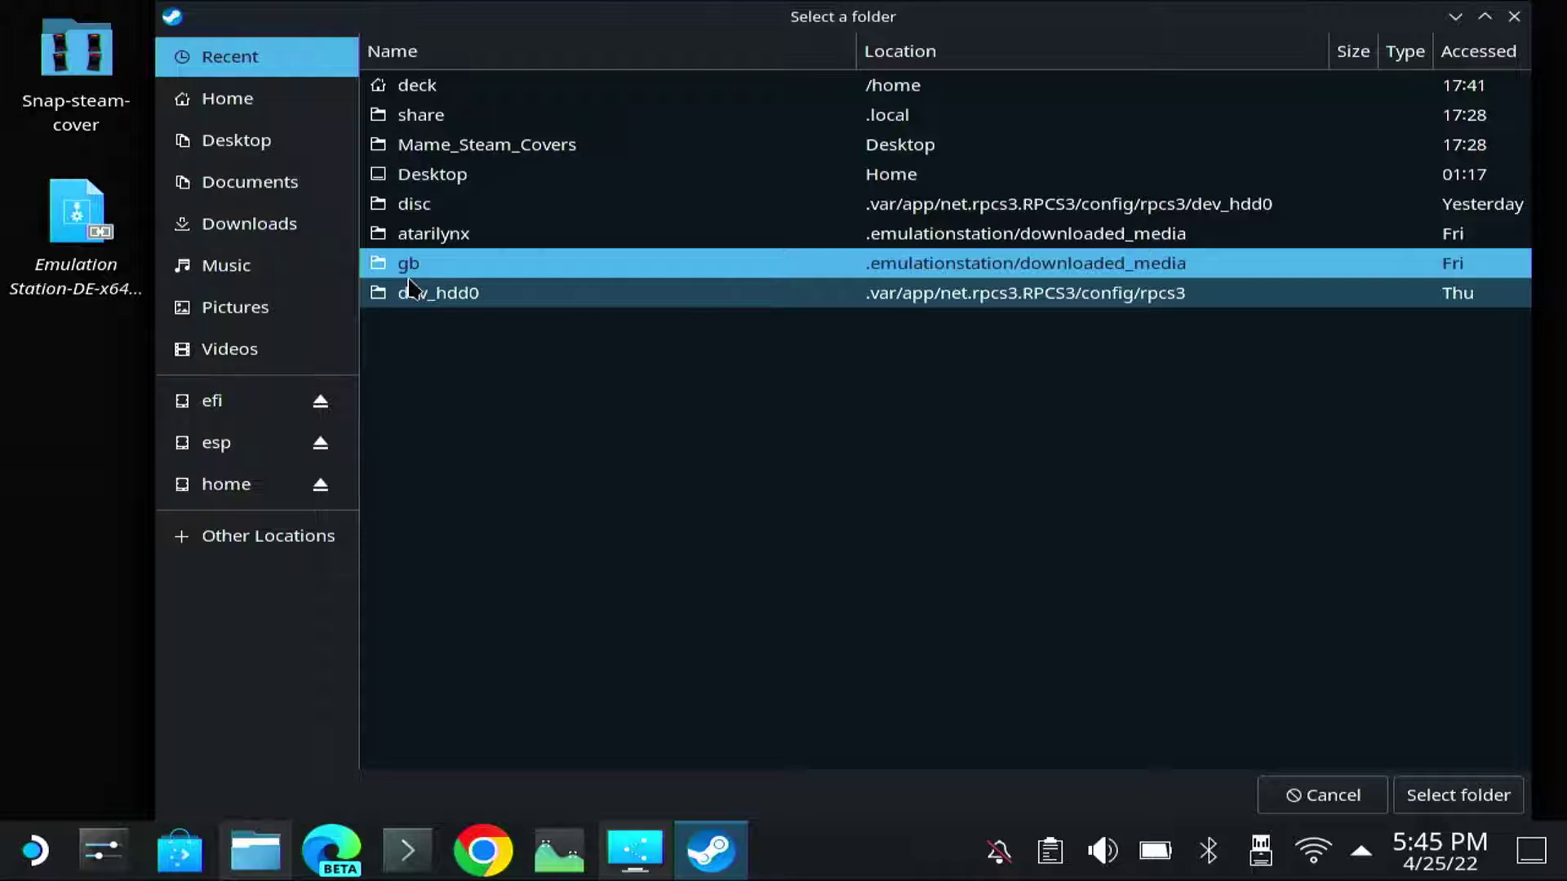
{"action": "double_click", "coordinate": [409, 277]}
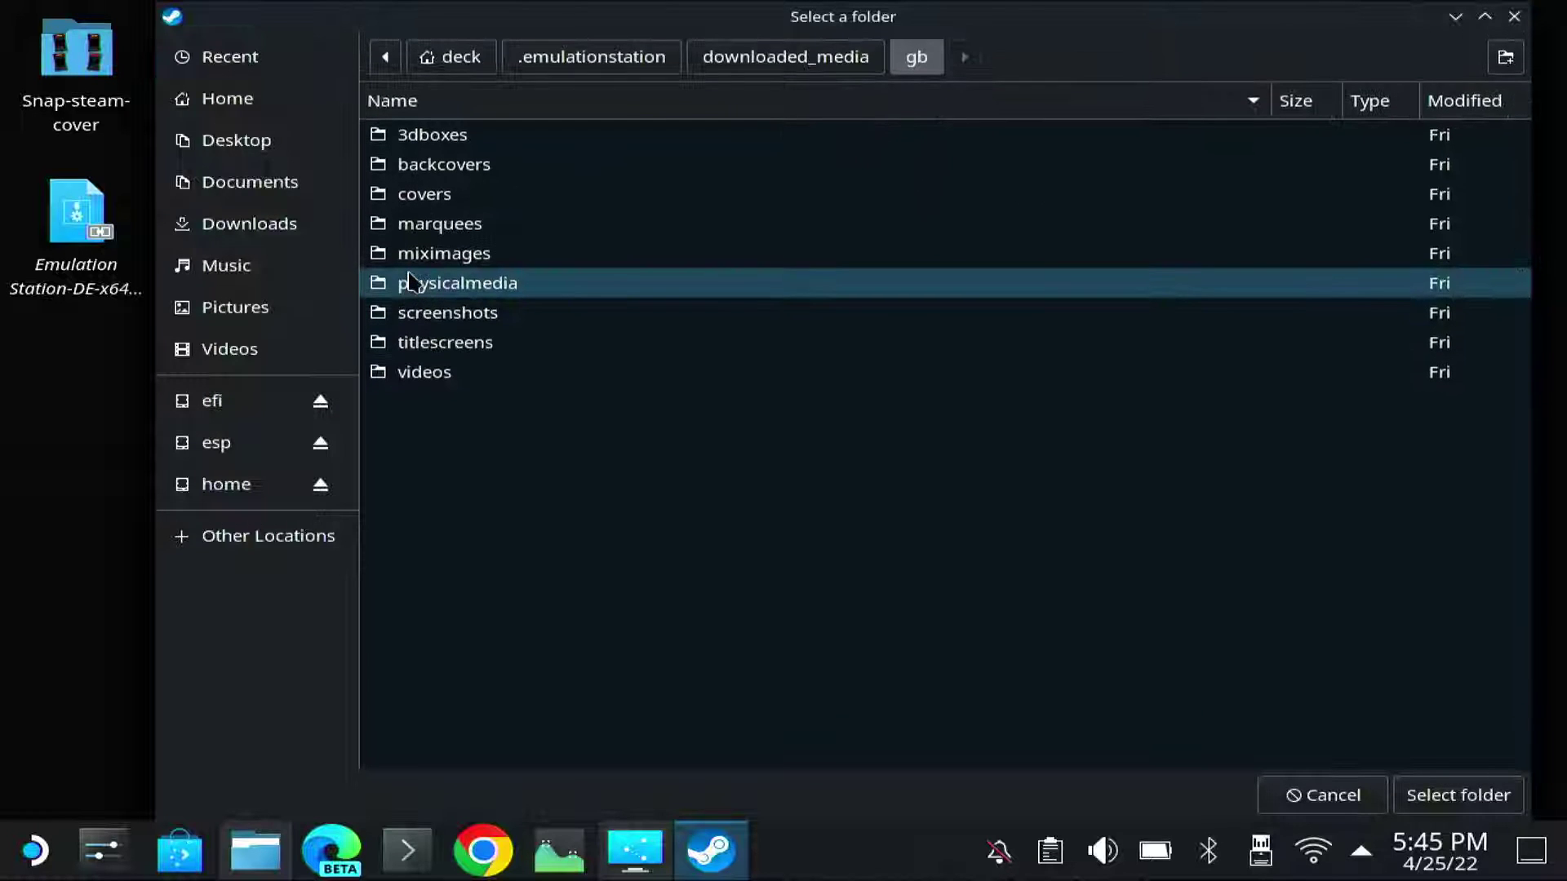
{"action": "double_click", "coordinate": [434, 197]}
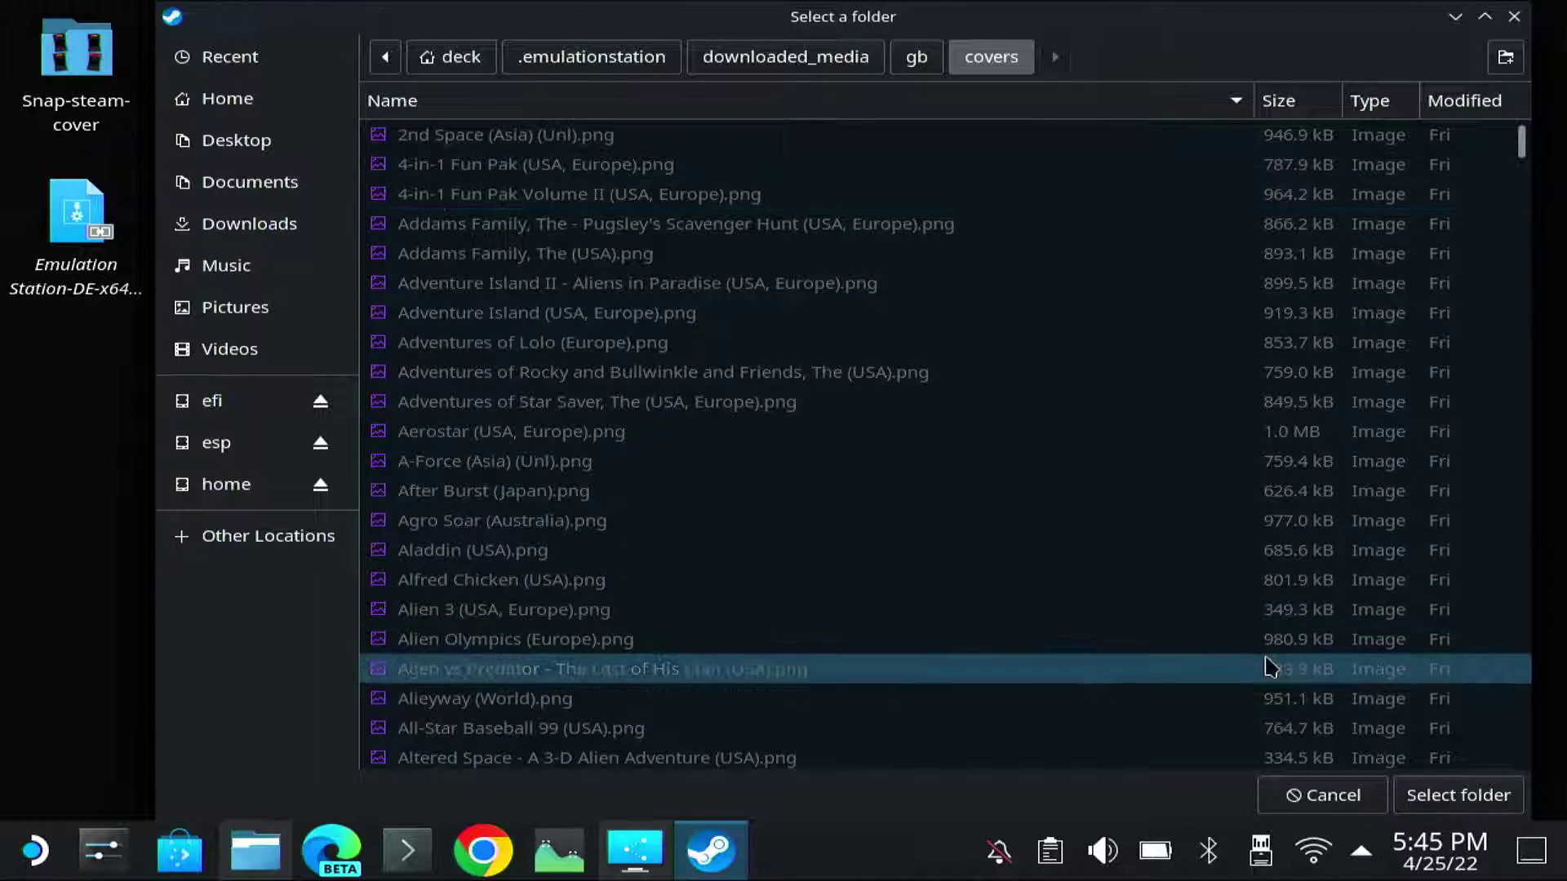
{"action": "left_click", "coordinate": [1444, 791]}
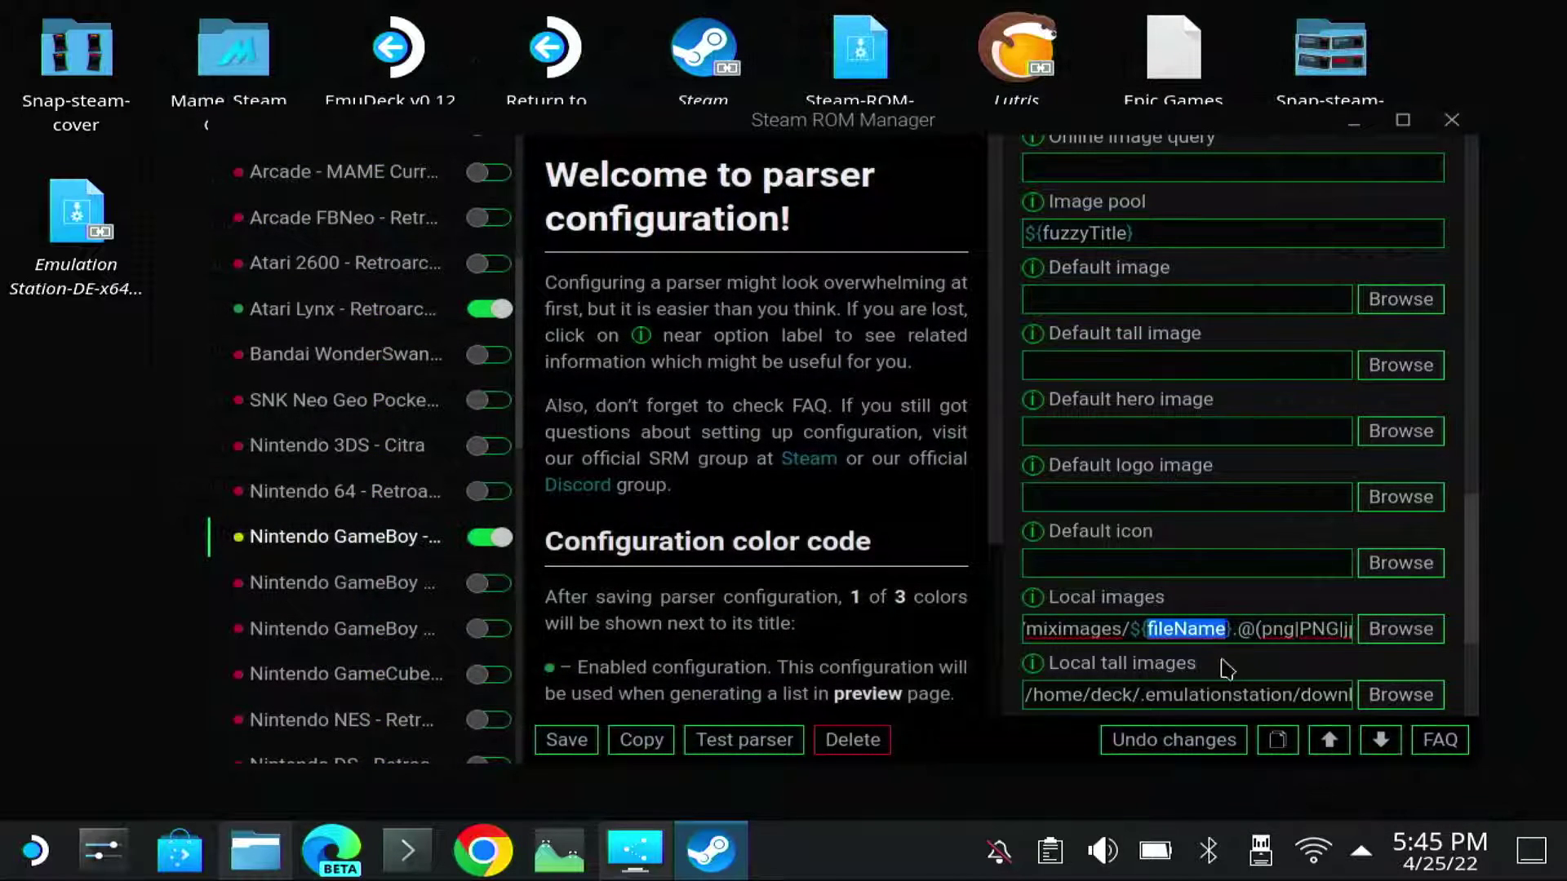
Change the title variable in the Local tall images path to ${fileName}.
{"action": "left_click", "coordinate": [1264, 692]}
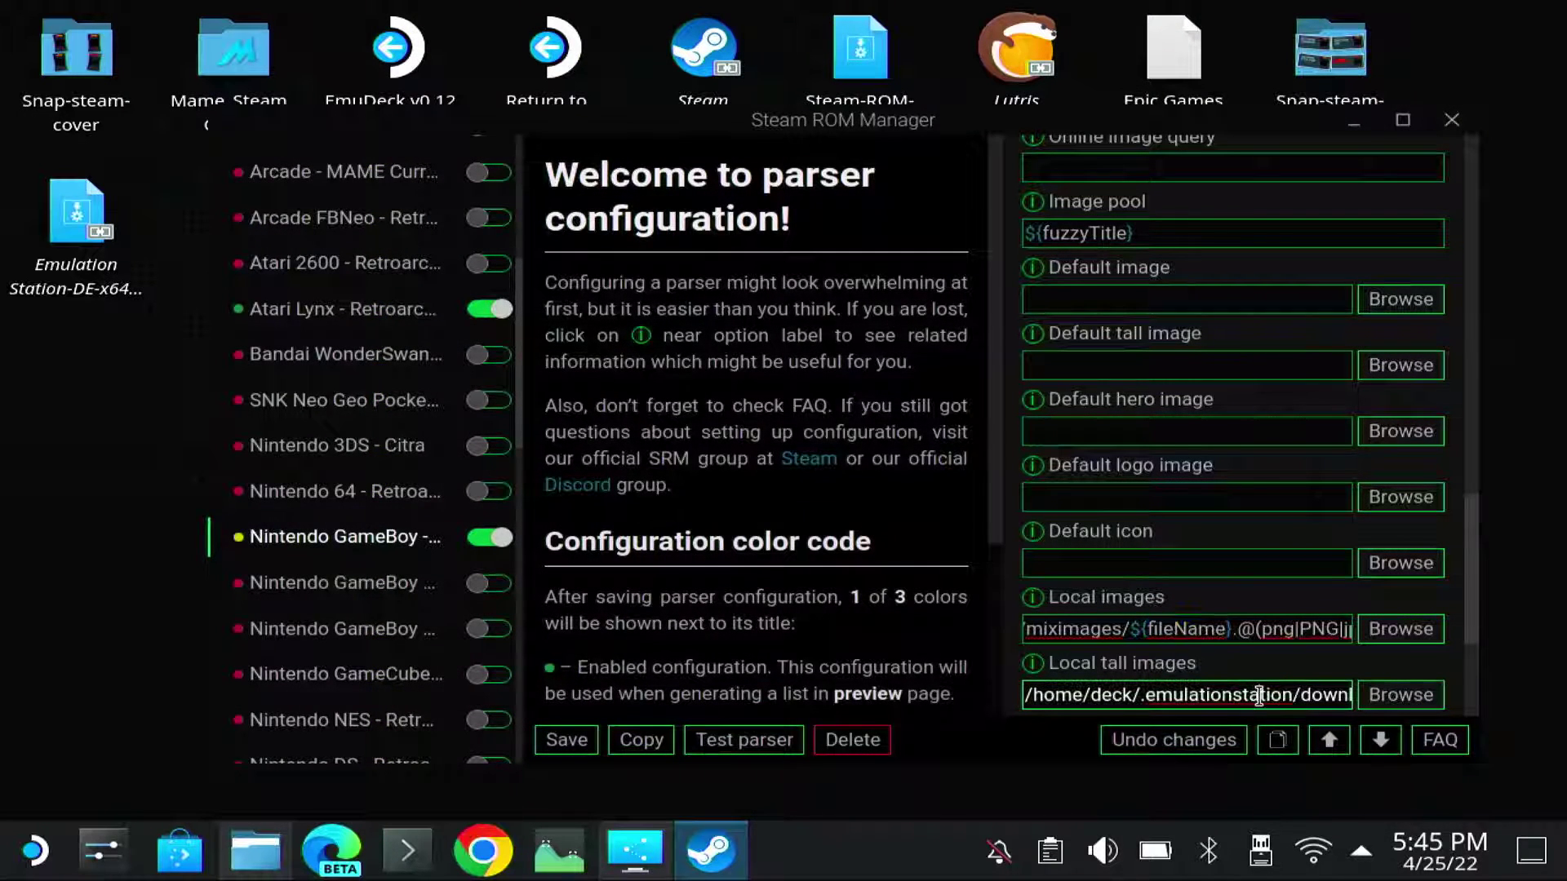
{"action": "key", "text": "Right"}
{"action": "key", "text": "Right"}
{"action": "key", "text": "Right"}
{"action": "key", "text": "Right"}
{"action": "key", "text": "Right"}
{"action": "key", "text": "Right"}
{"action": "key", "text": "Right"}
{"action": "key", "text": "Right"}
{"action": "key", "text": "Right"}
{"action": "key", "text": "Right"}
{"action": "key", "text": "Right"}
{"action": "key", "text": "Right"}
{"action": "key", "text": "Right"}
{"action": "key", "text": "Right"}
{"action": "key", "text": "Right"}
{"action": "key", "text": "Right"}
{"action": "key", "text": "Right"}
{"action": "key", "text": "Right"}
{"action": "key", "text": "Right"}
{"action": "key", "text": "Right"}
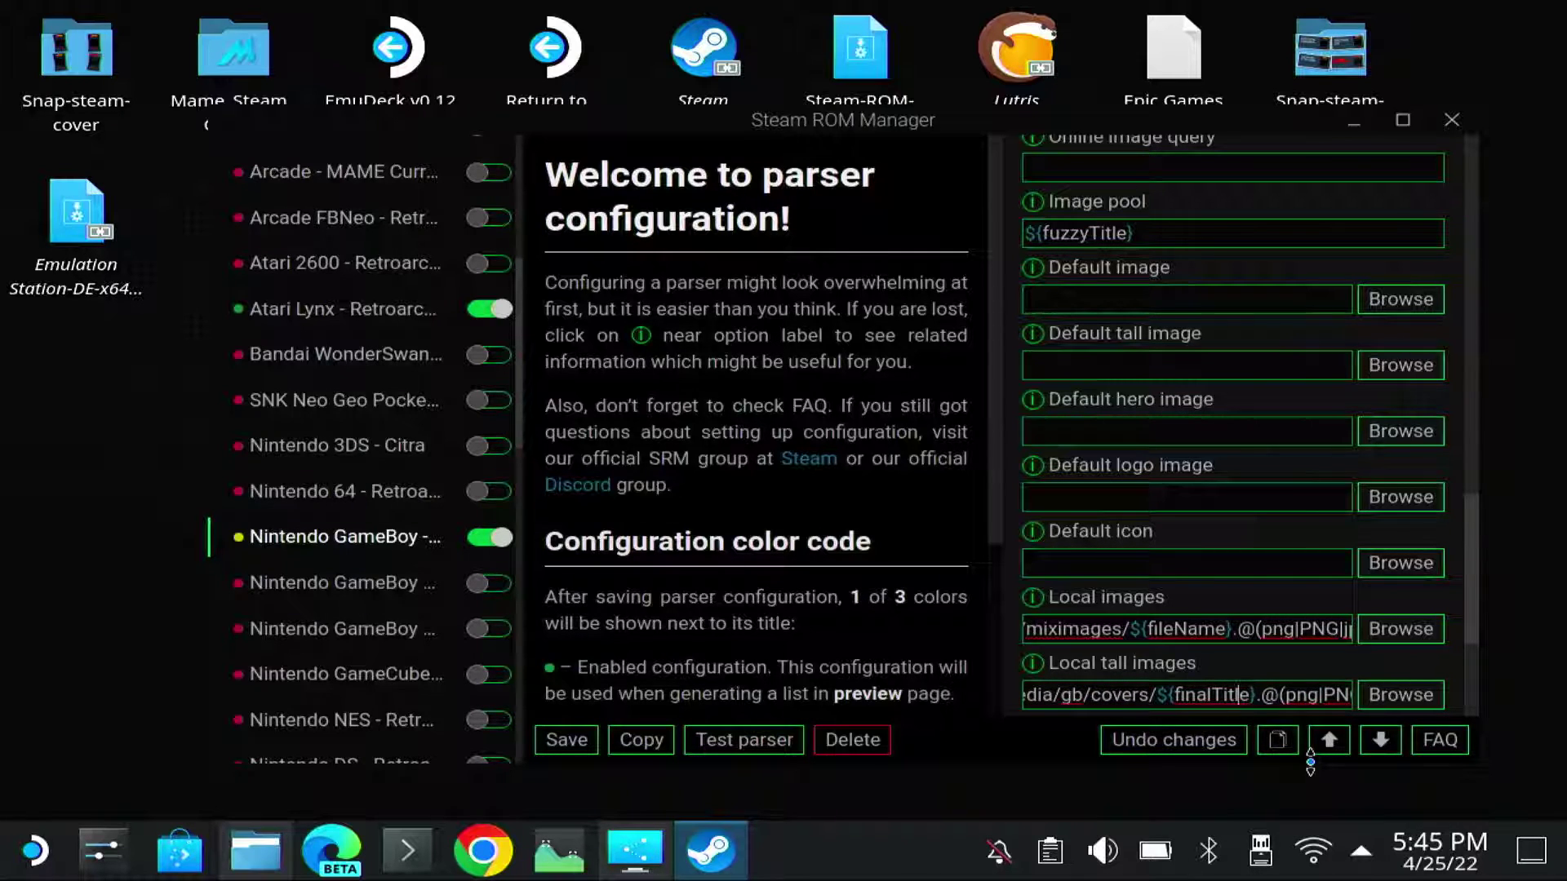
{"action": "key", "text": "Delete"}
{"action": "key", "text": "Delete"}
{"action": "key", "text": "Delete"}
{"action": "key", "text": "Delete"}
{"action": "key", "text": "Delete"}
{"action": "key", "text": "Delete"}
{"action": "key", "text": "Delete"}
{"action": "key", "text": "Delete"}
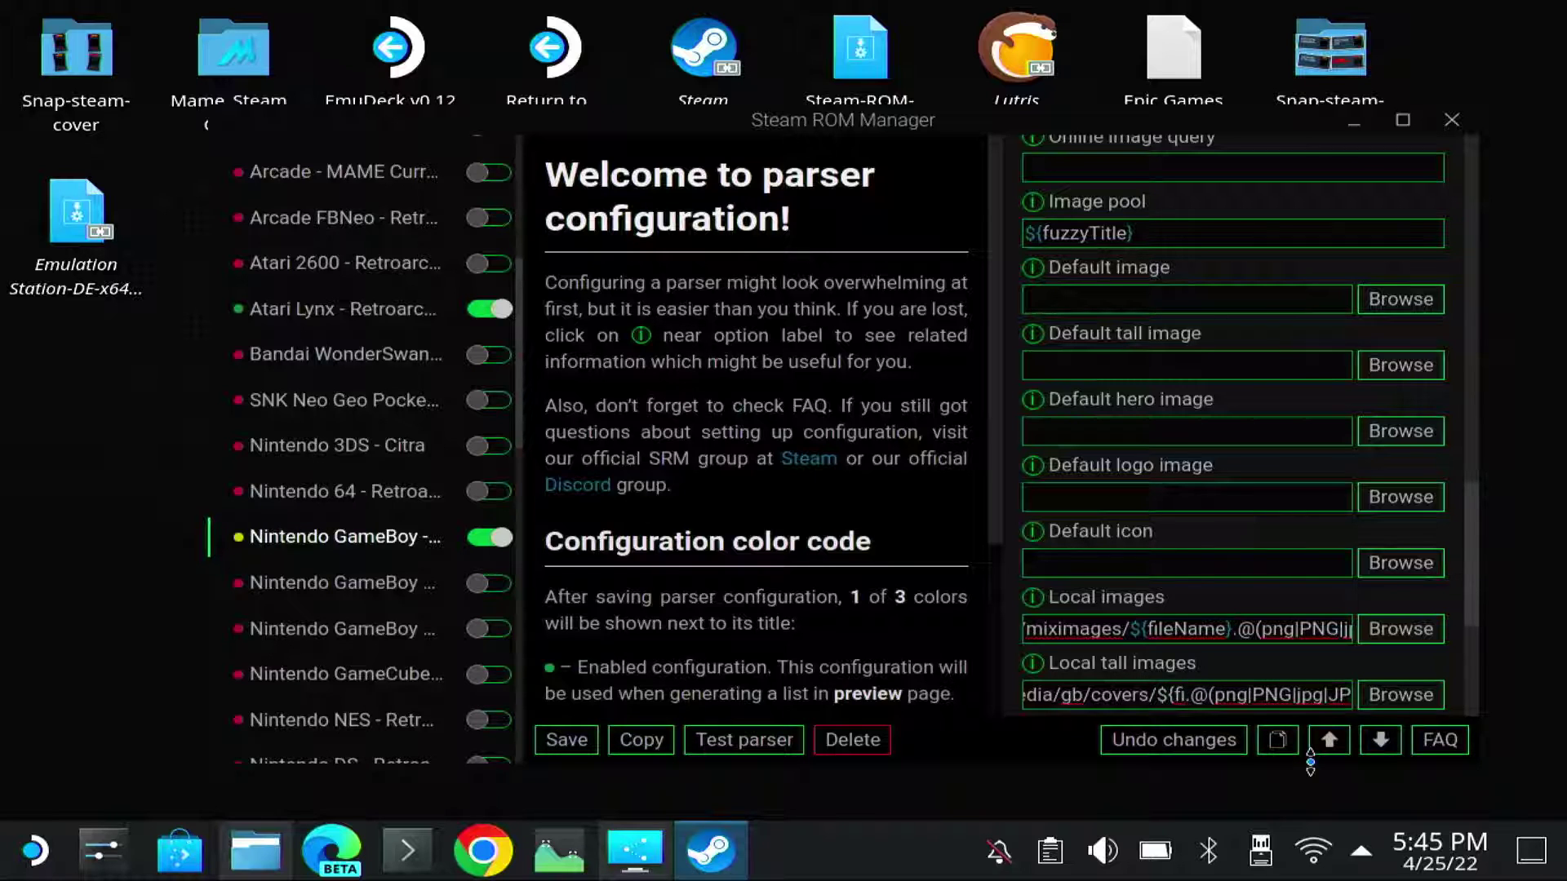
{"action": "type", "text": "leN"}
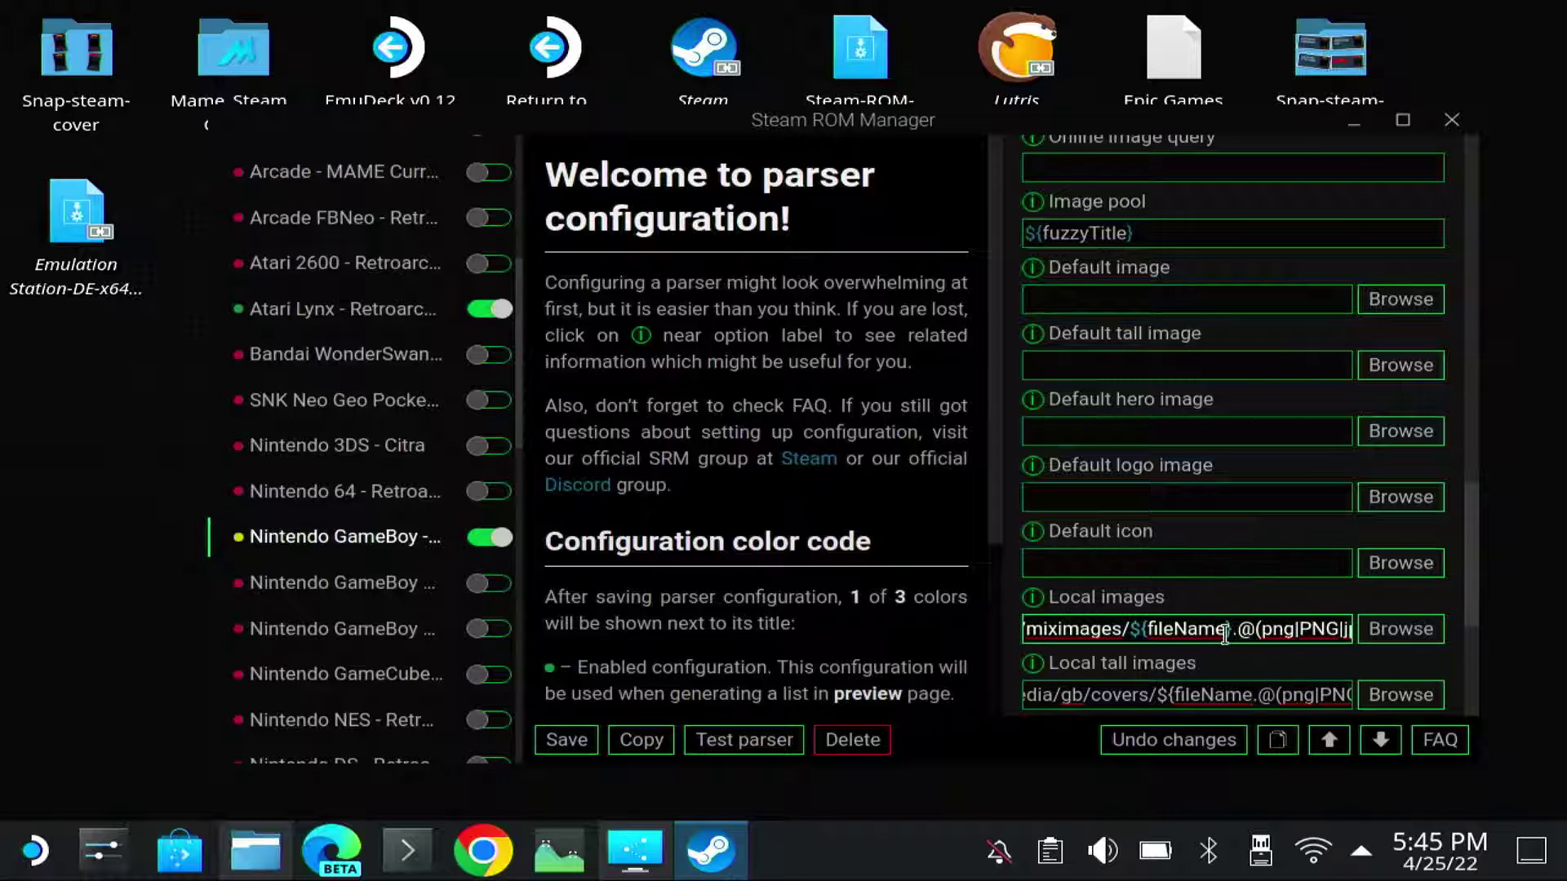
{"action": "type", "text": "ame}"}
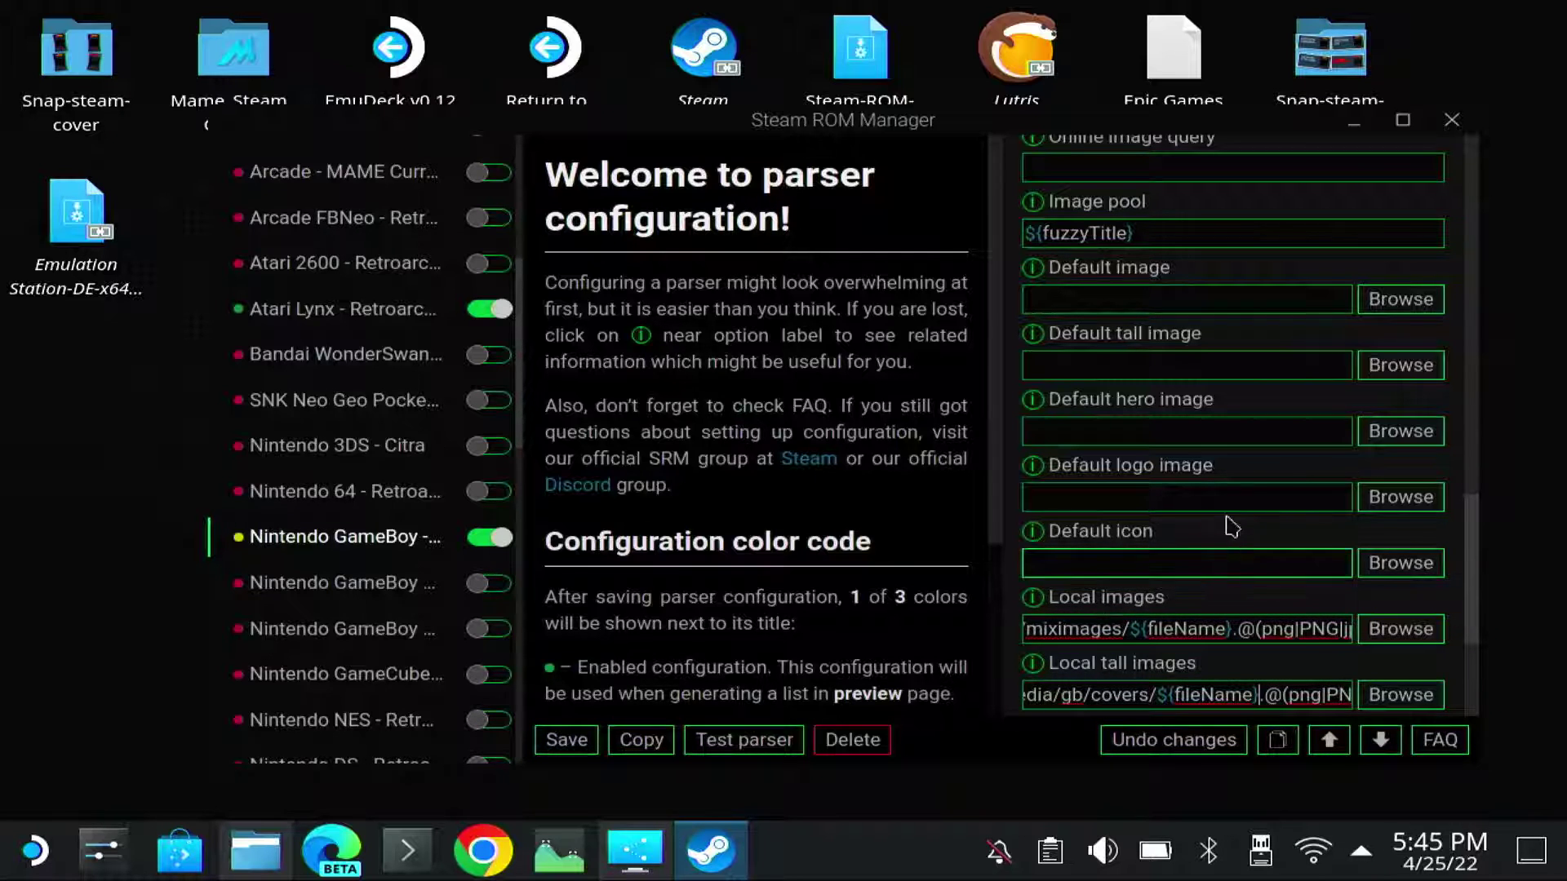
{"action": "scroll", "coordinate": [1224, 523], "scroll_direction": "down", "scroll_amount": 1}
{"action": "scroll", "coordinate": [1216, 518], "scroll_direction": "down", "scroll_amount": 2}
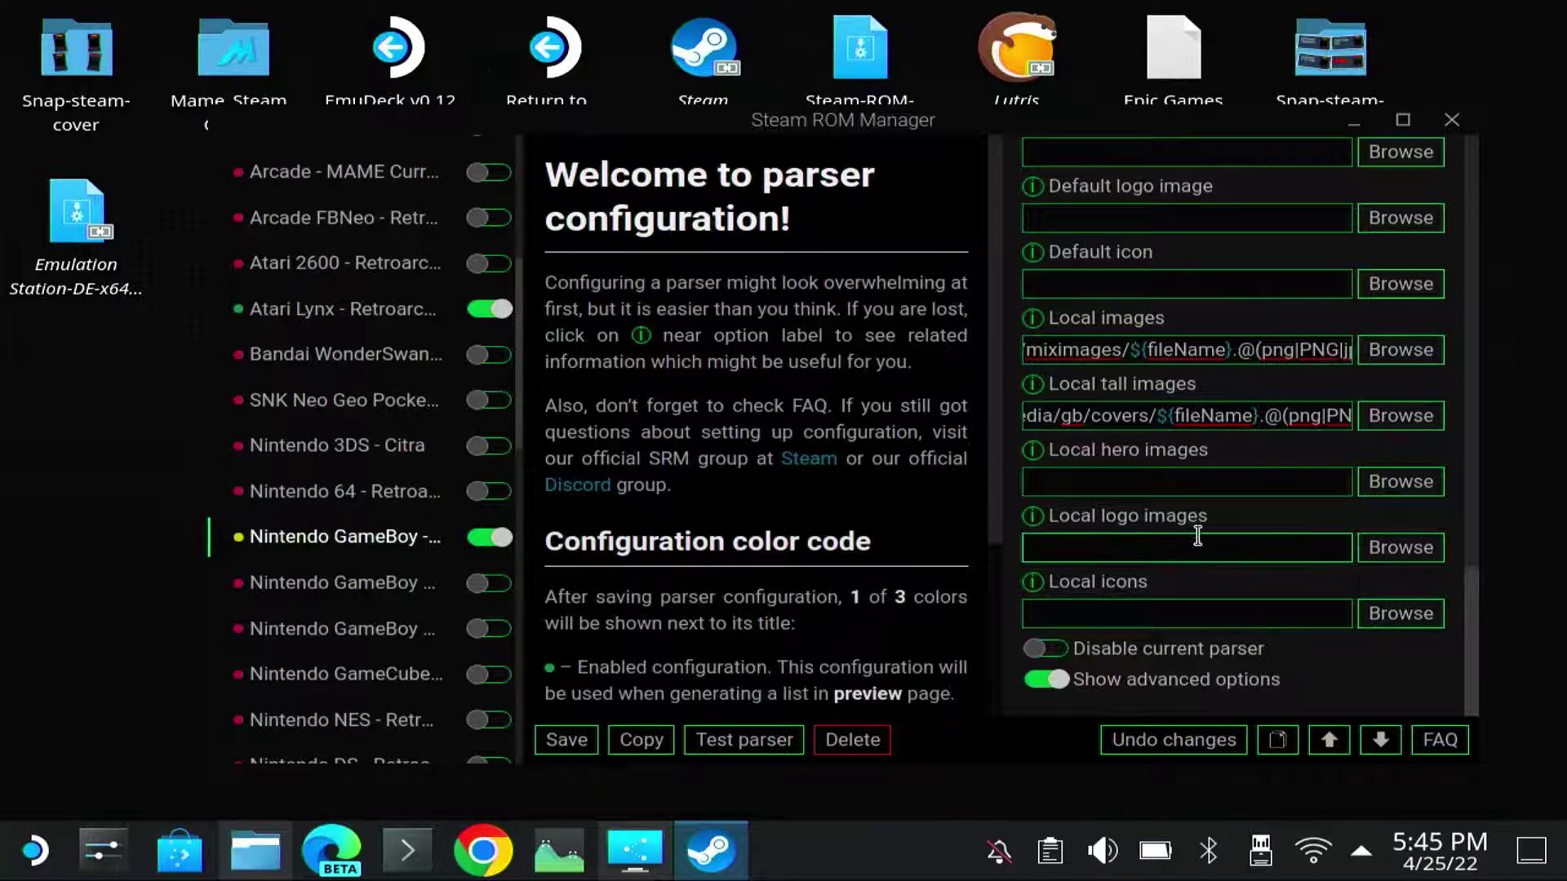
Save the Nintendo GameBoy parser configuration with its local images and local tall images paths.
{"action": "scroll", "coordinate": [1196, 531], "scroll_direction": "up", "scroll_amount": 1}
{"action": "scroll", "coordinate": [1196, 523], "scroll_direction": "up", "scroll_amount": 1}
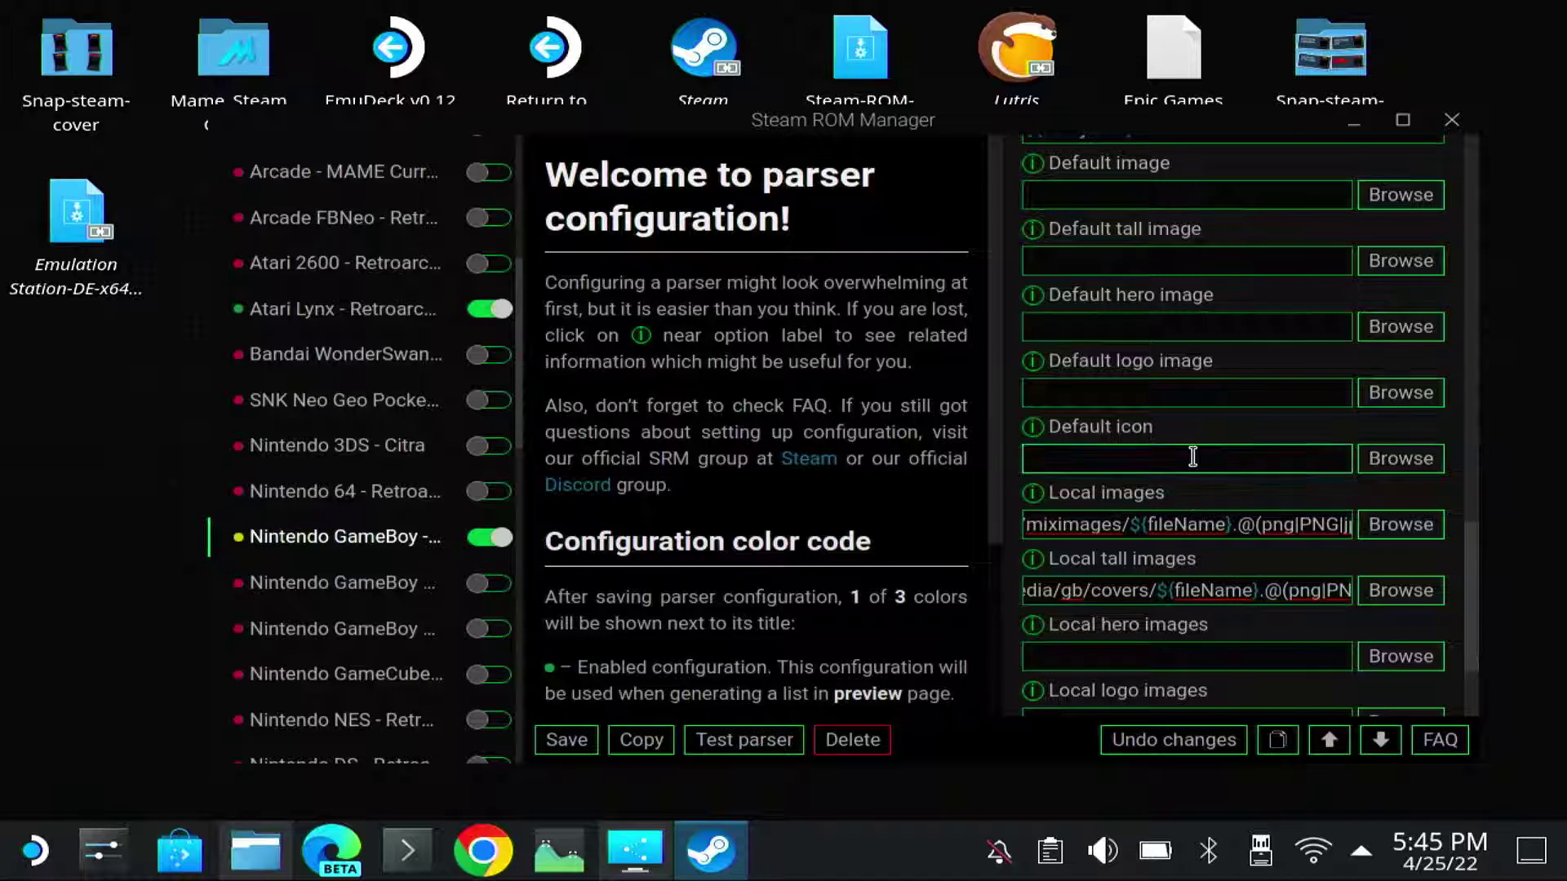
{"action": "left_click", "coordinate": [571, 744]}
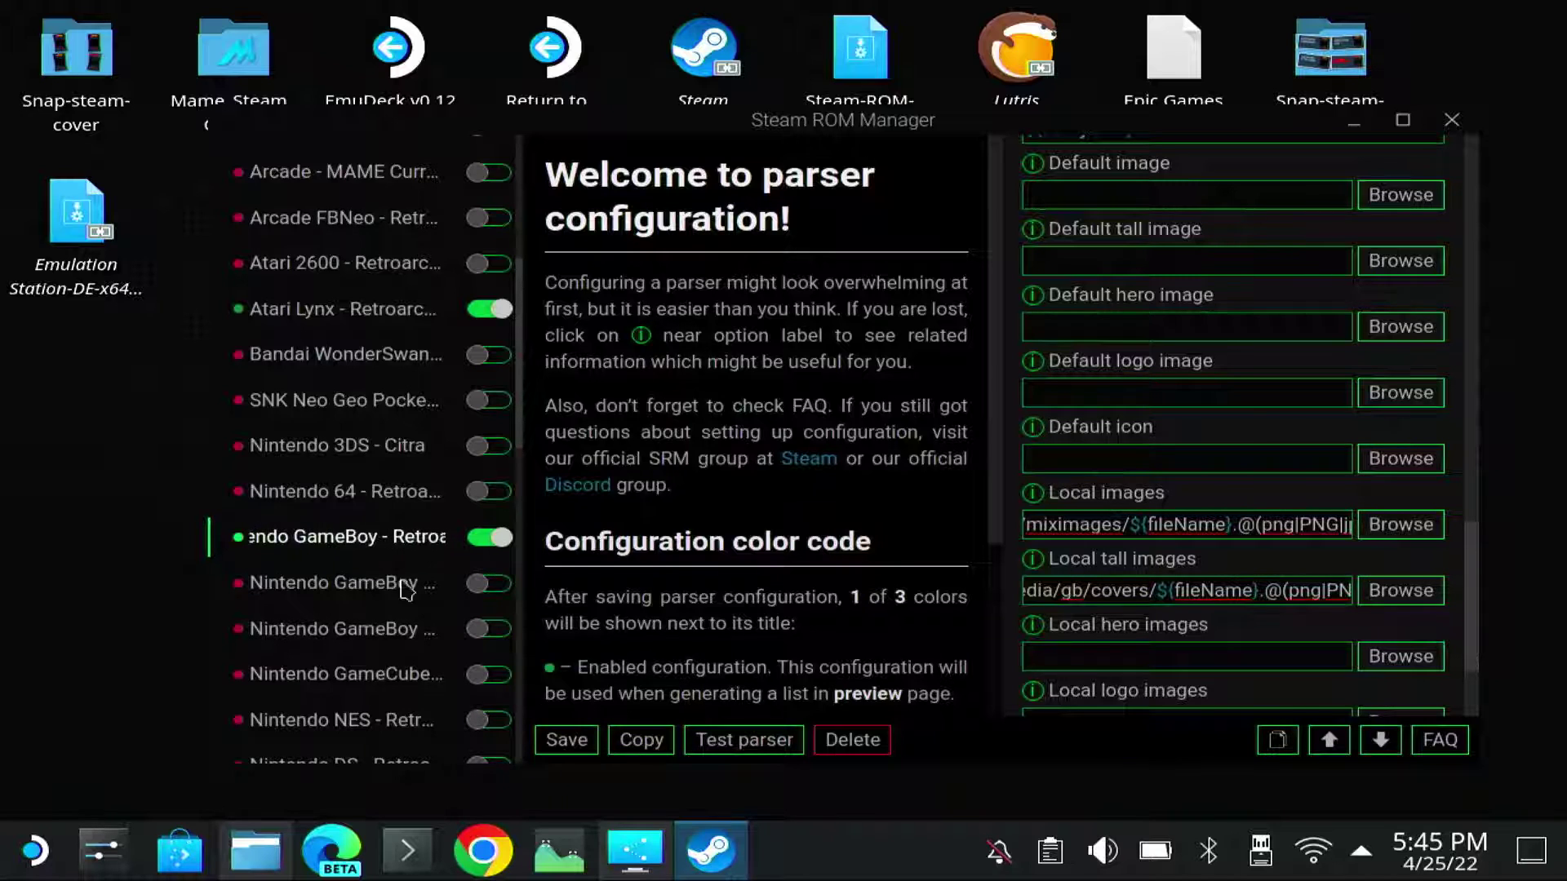
Test the Nintendo GameBoy parser and examine the resolved miximages and covers file paths in the log.
{"action": "left_click", "coordinate": [715, 739]}
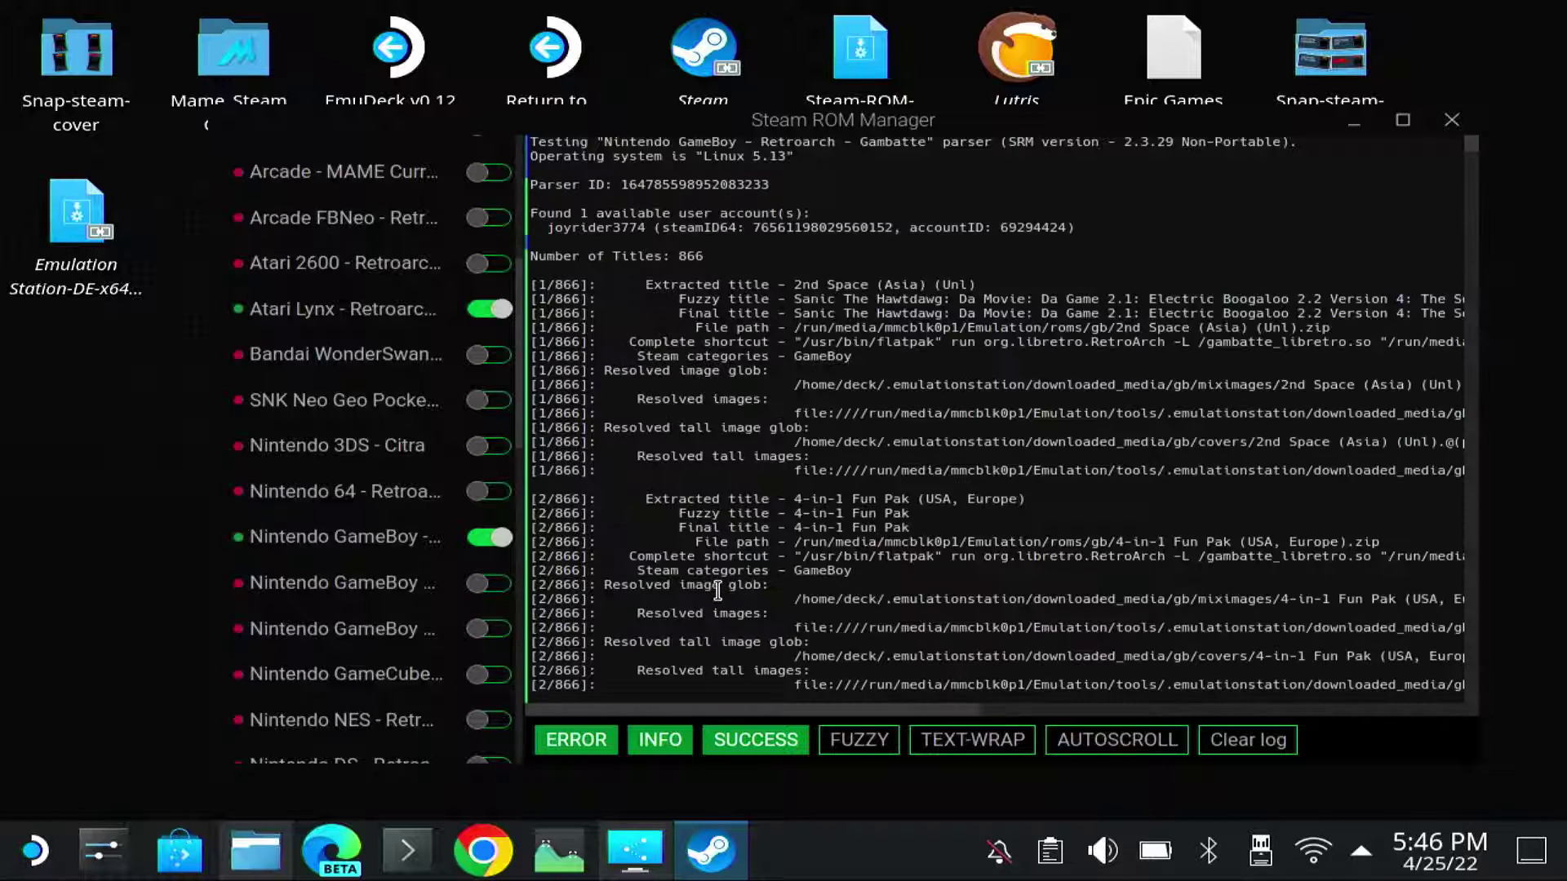
{"action": "scroll", "coordinate": [875, 571], "scroll_direction": "down", "scroll_amount": 1}
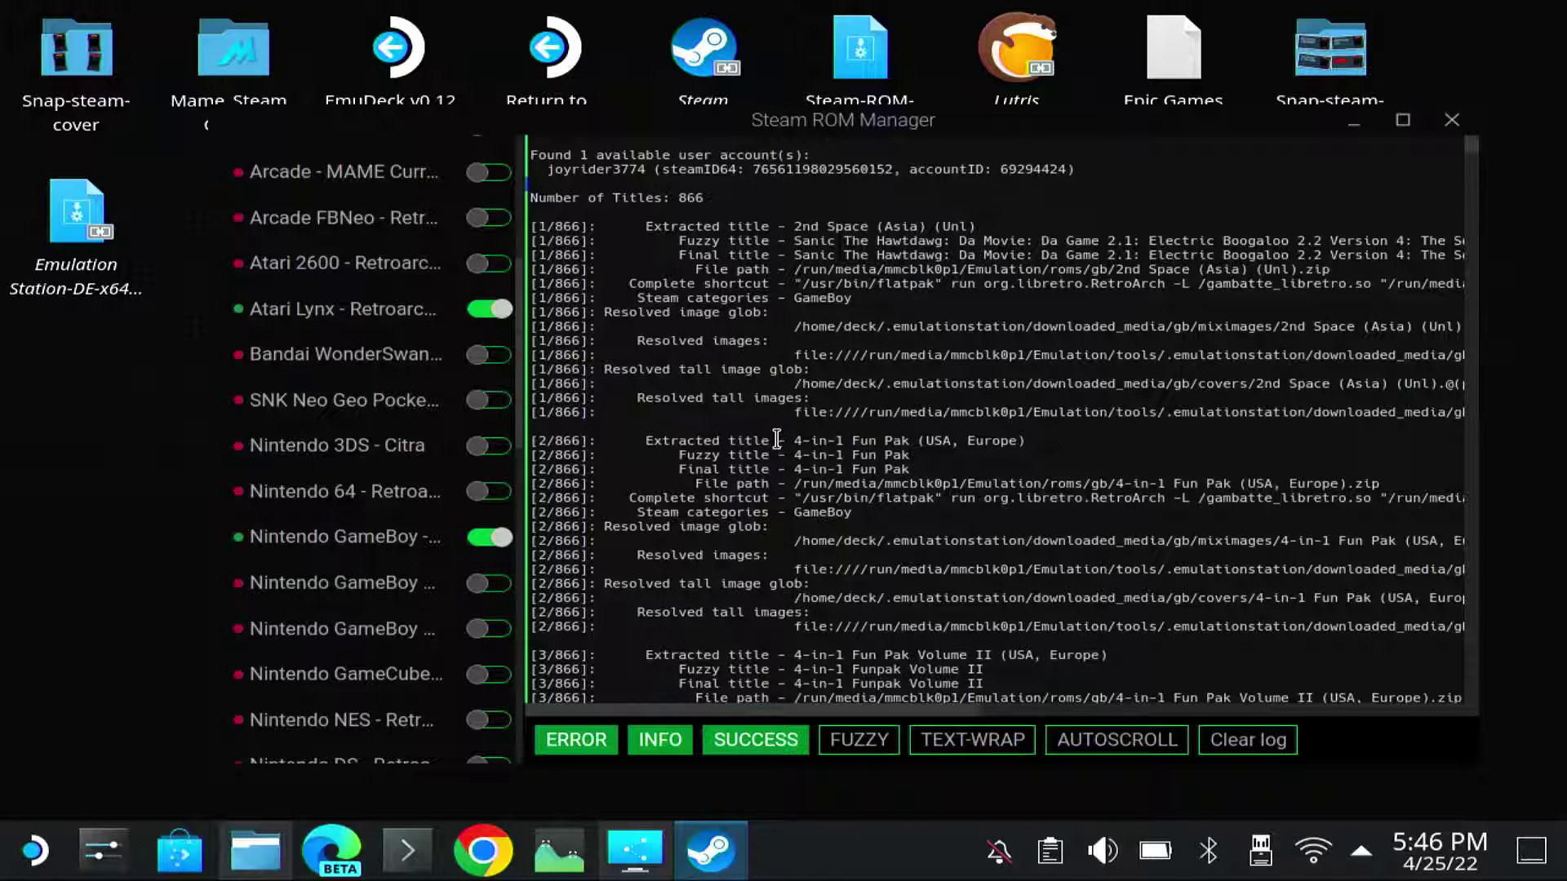
{"action": "scroll", "coordinate": [924, 557], "scroll_direction": "down", "scroll_amount": 2}
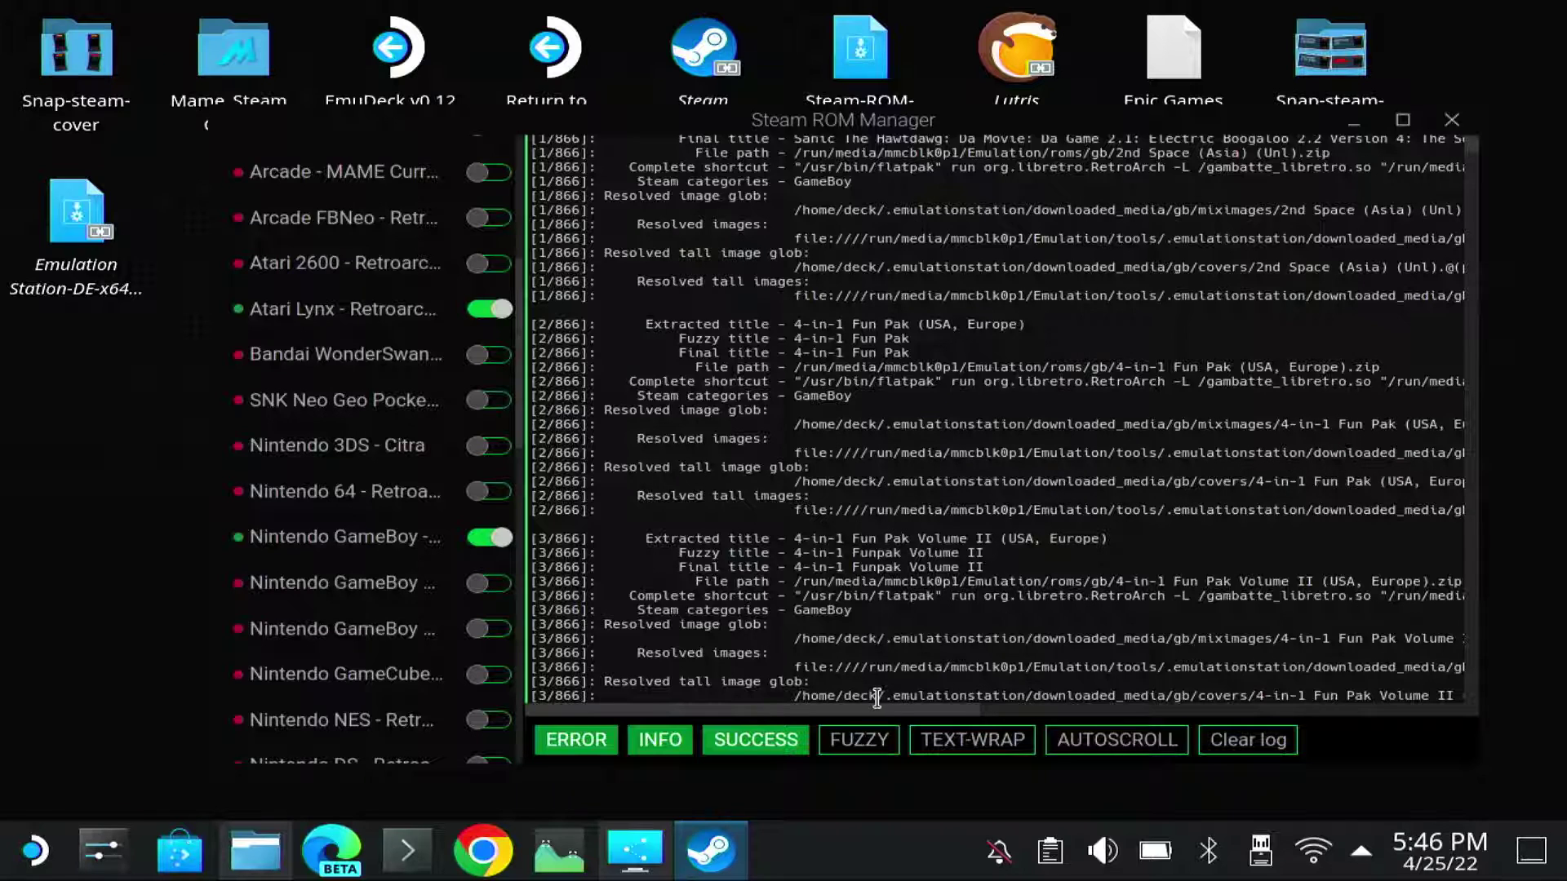
{"action": "left_click_drag", "start_coordinate": [880, 719], "coordinate": [1097, 702]}
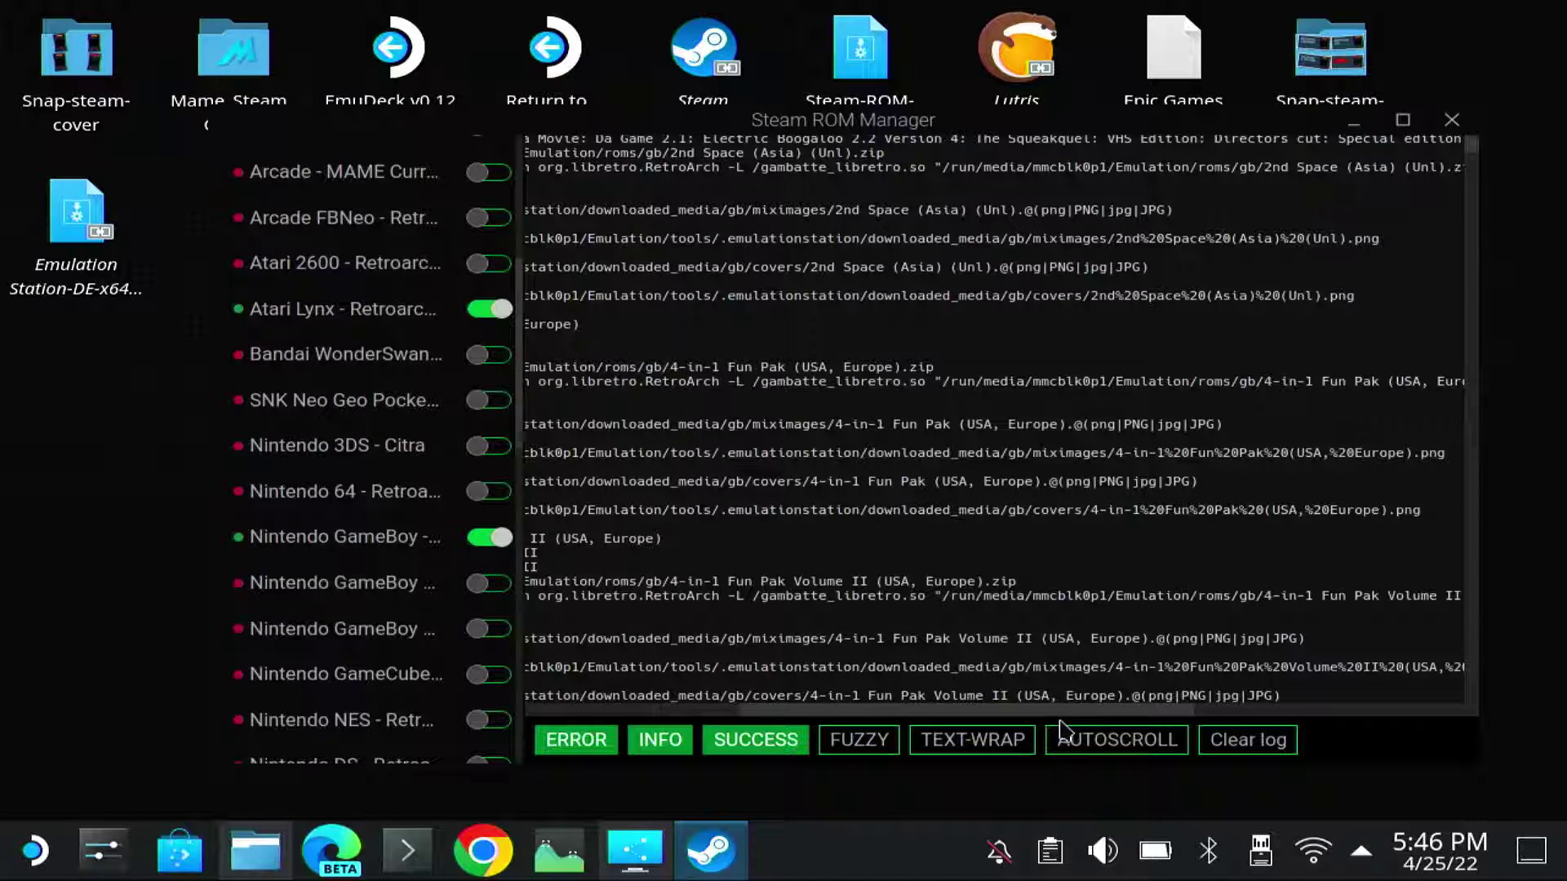
Disable the Atari Lynx parser and generate the app list in the preview.
{"action": "scroll", "coordinate": [304, 306], "scroll_direction": "up", "scroll_amount": 3}
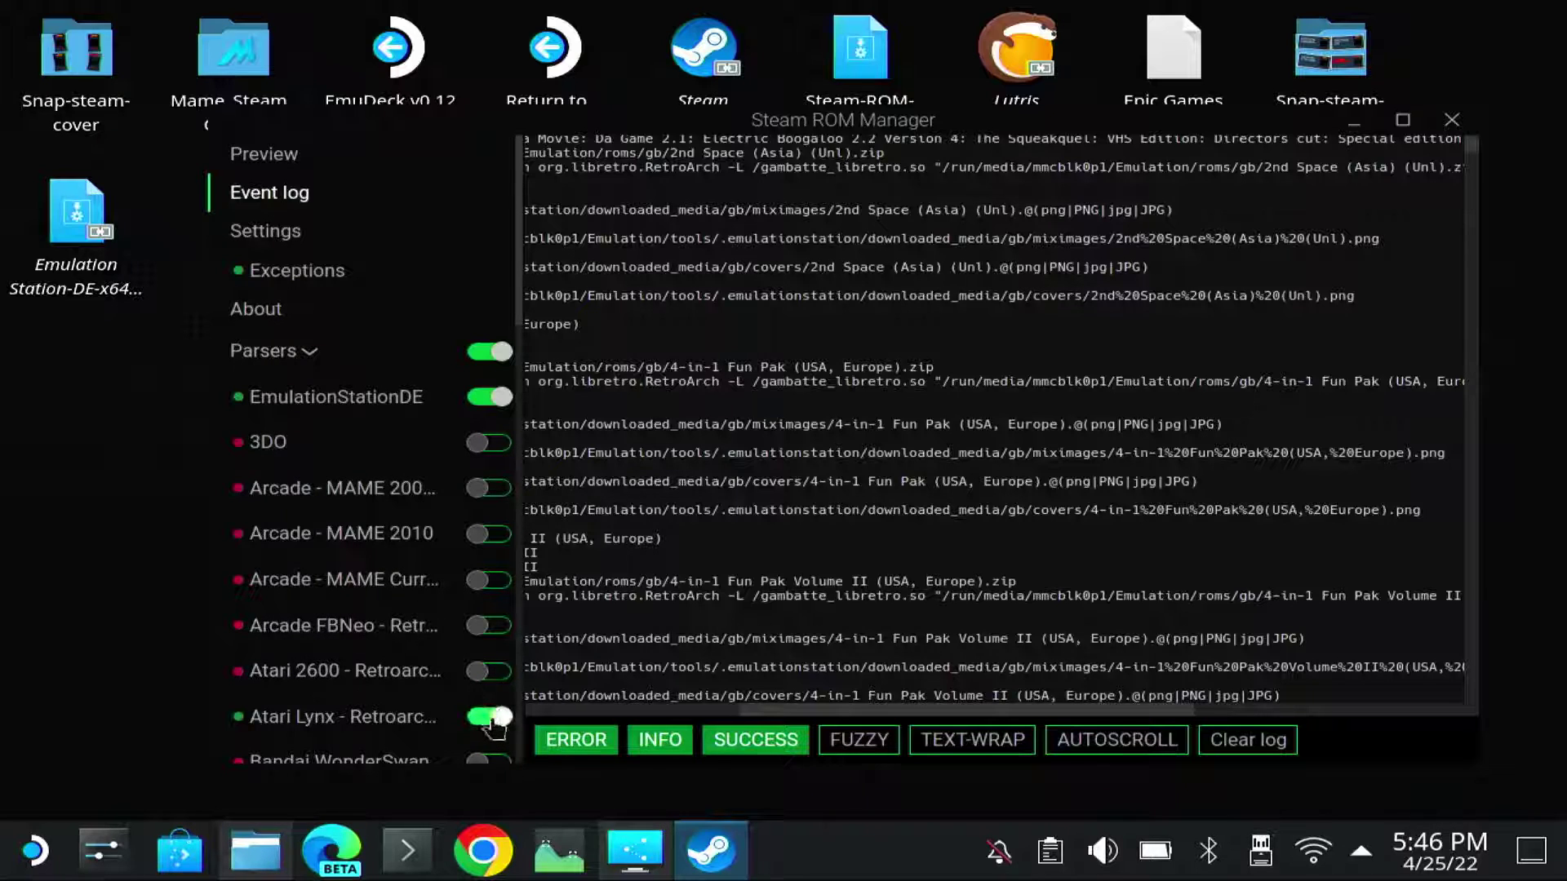
{"action": "left_click", "coordinate": [493, 720]}
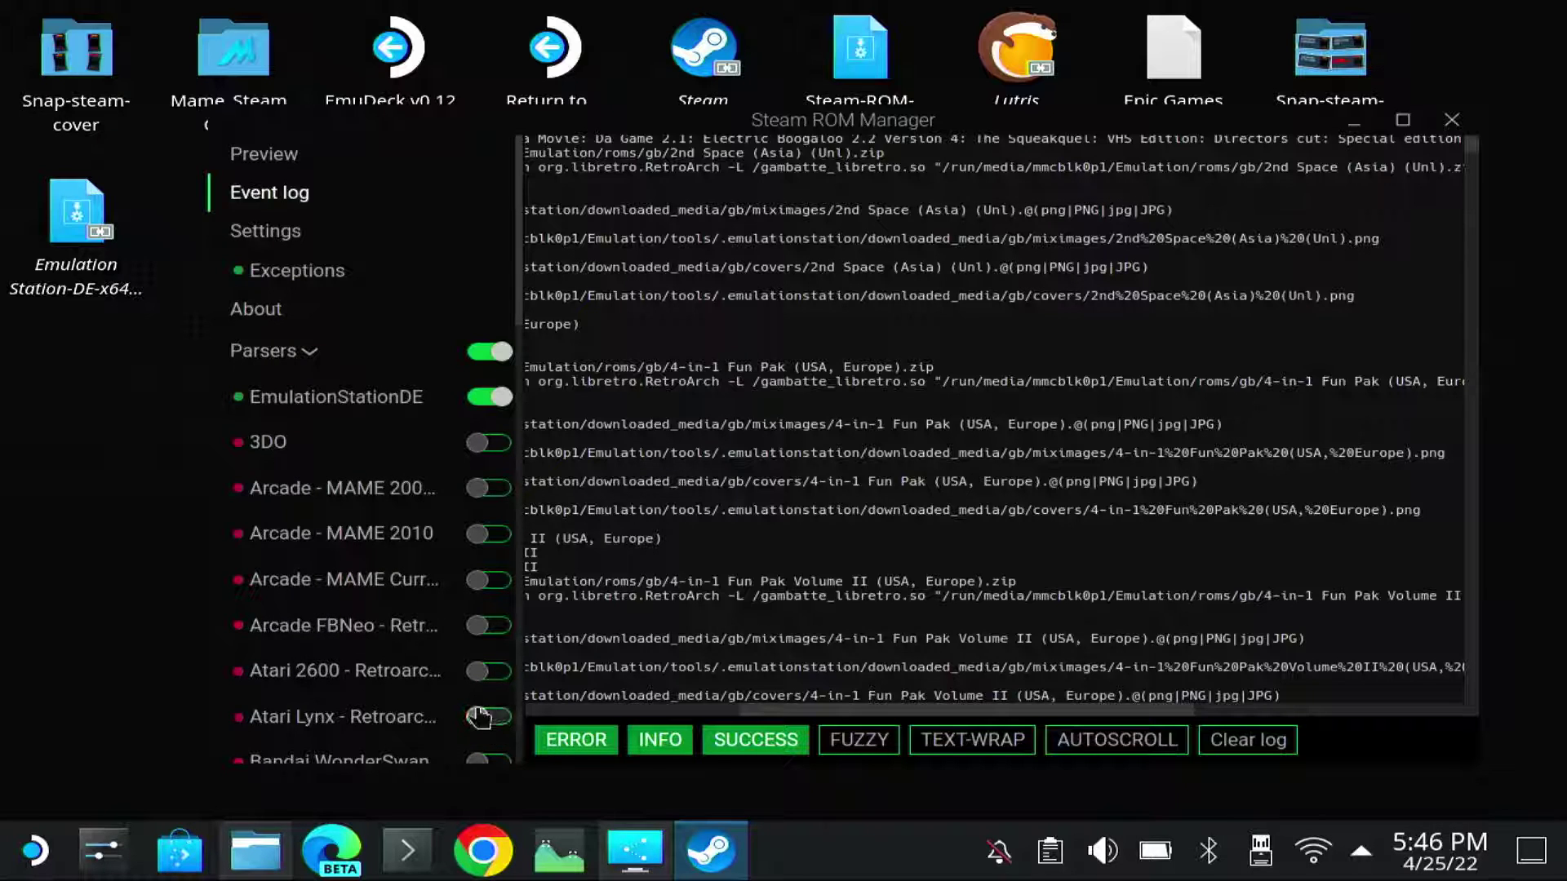
{"action": "left_click", "coordinate": [284, 169]}
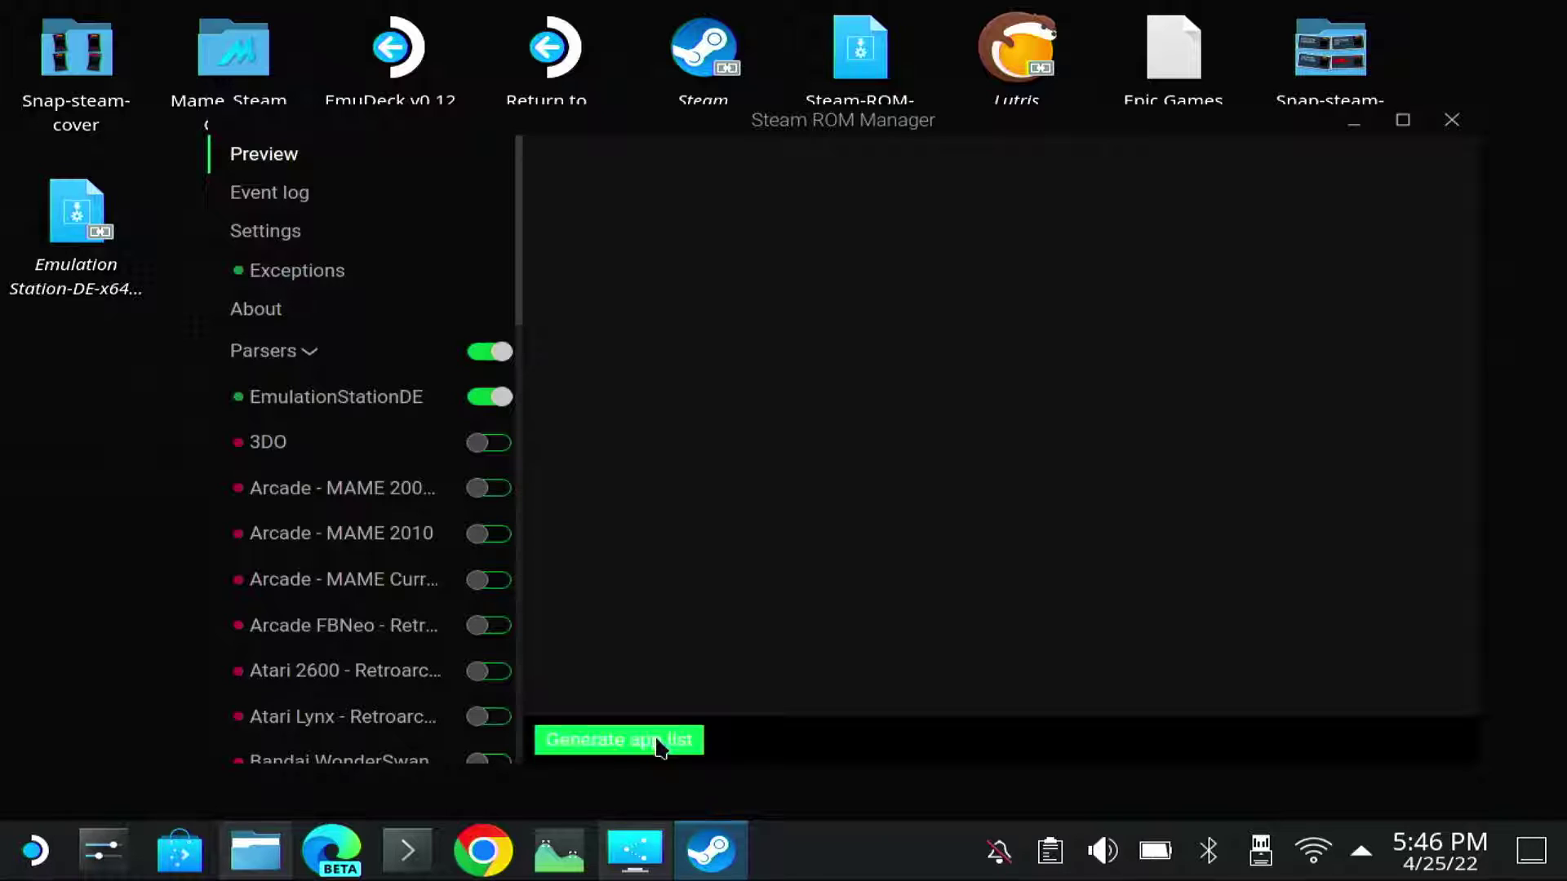
{"action": "left_click", "coordinate": [620, 747]}
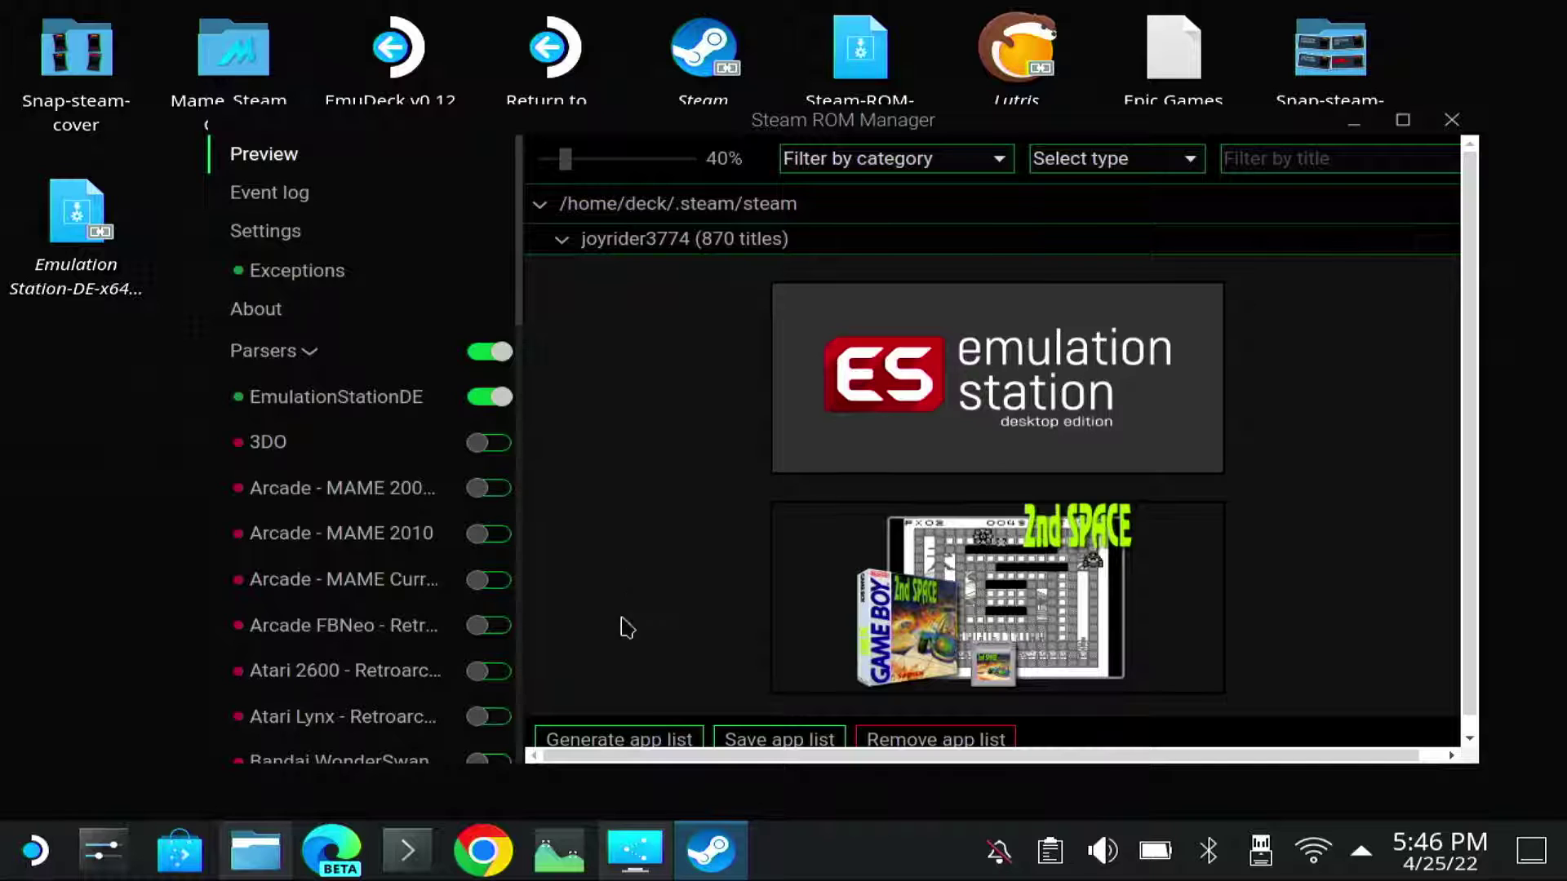
Examine the GameBoy games' artwork in the preview, switching the artwork type to Logos and to Posters.
{"action": "scroll", "coordinate": [651, 592], "scroll_direction": "down", "scroll_amount": 5}
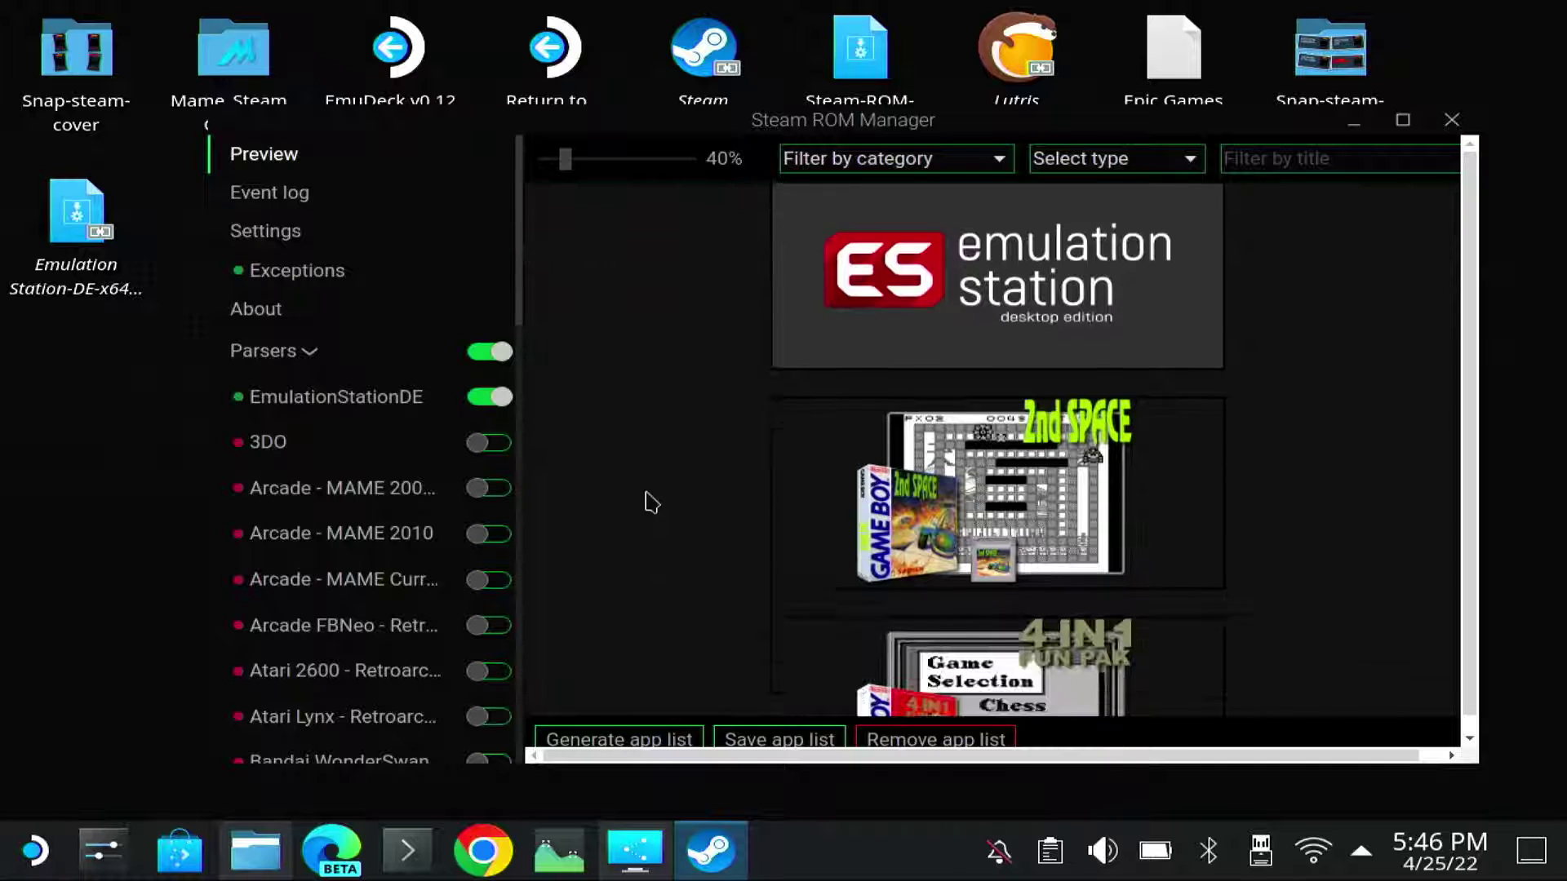
{"action": "mouse_move", "coordinate": [987, 397]}
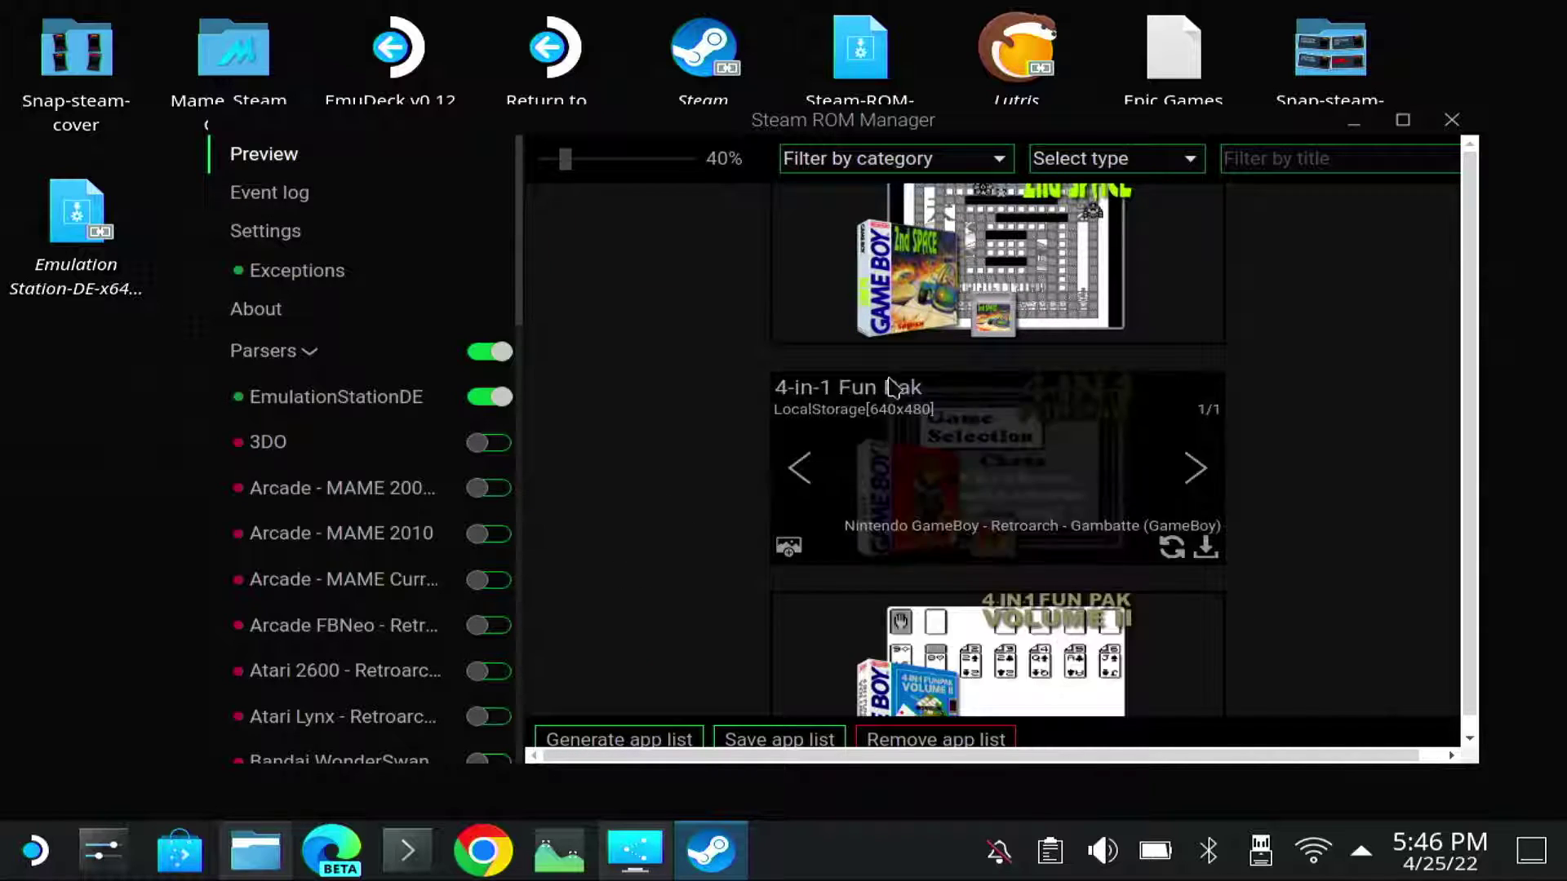
{"action": "left_click", "coordinate": [1188, 158]}
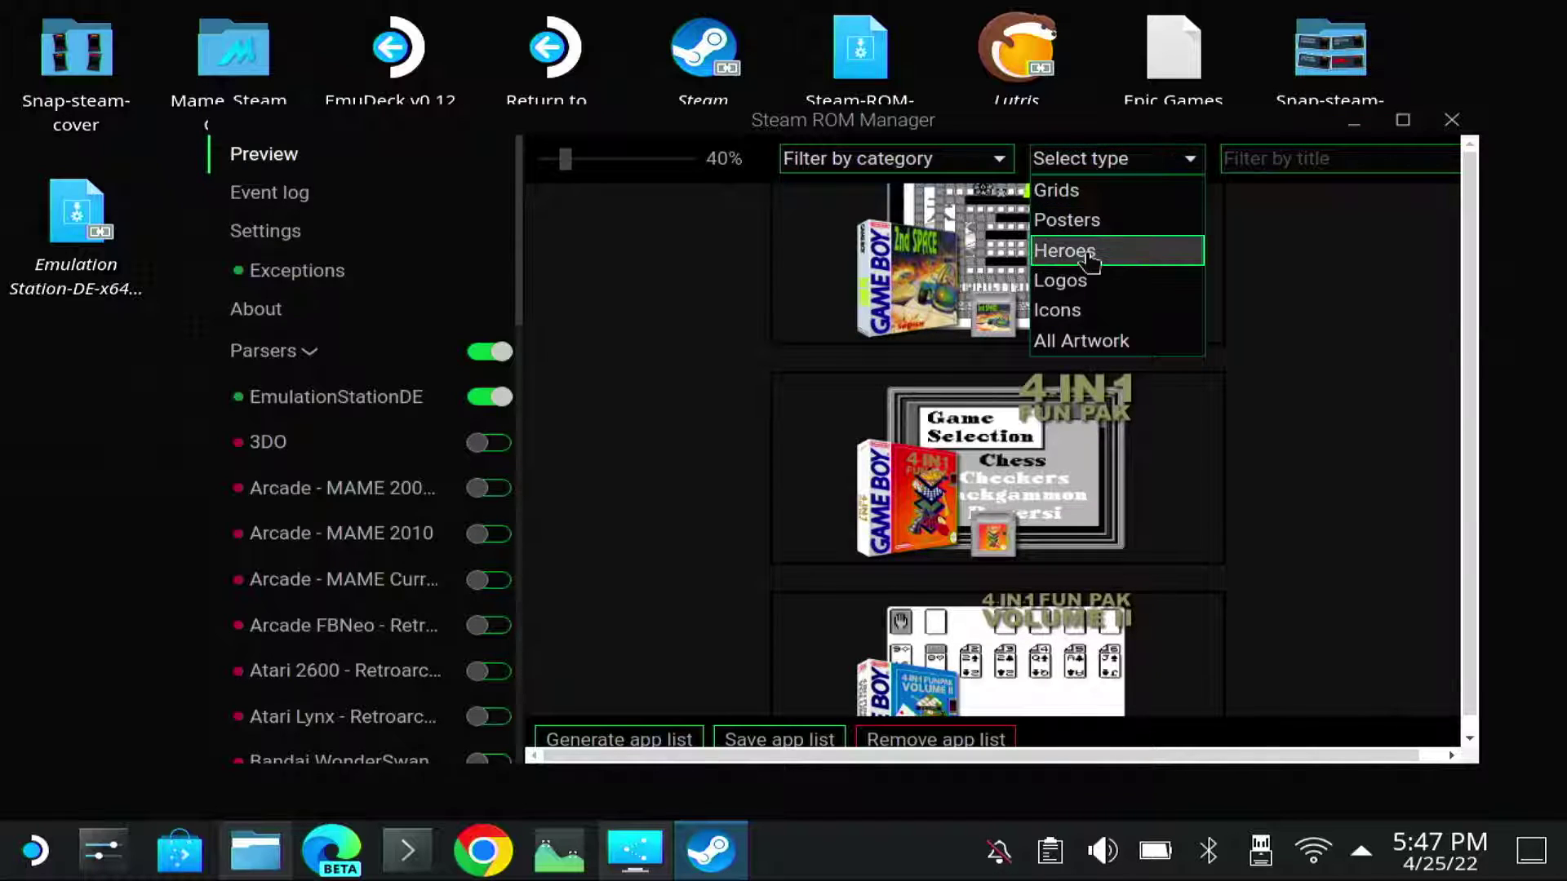
{"action": "left_click", "coordinate": [1081, 281]}
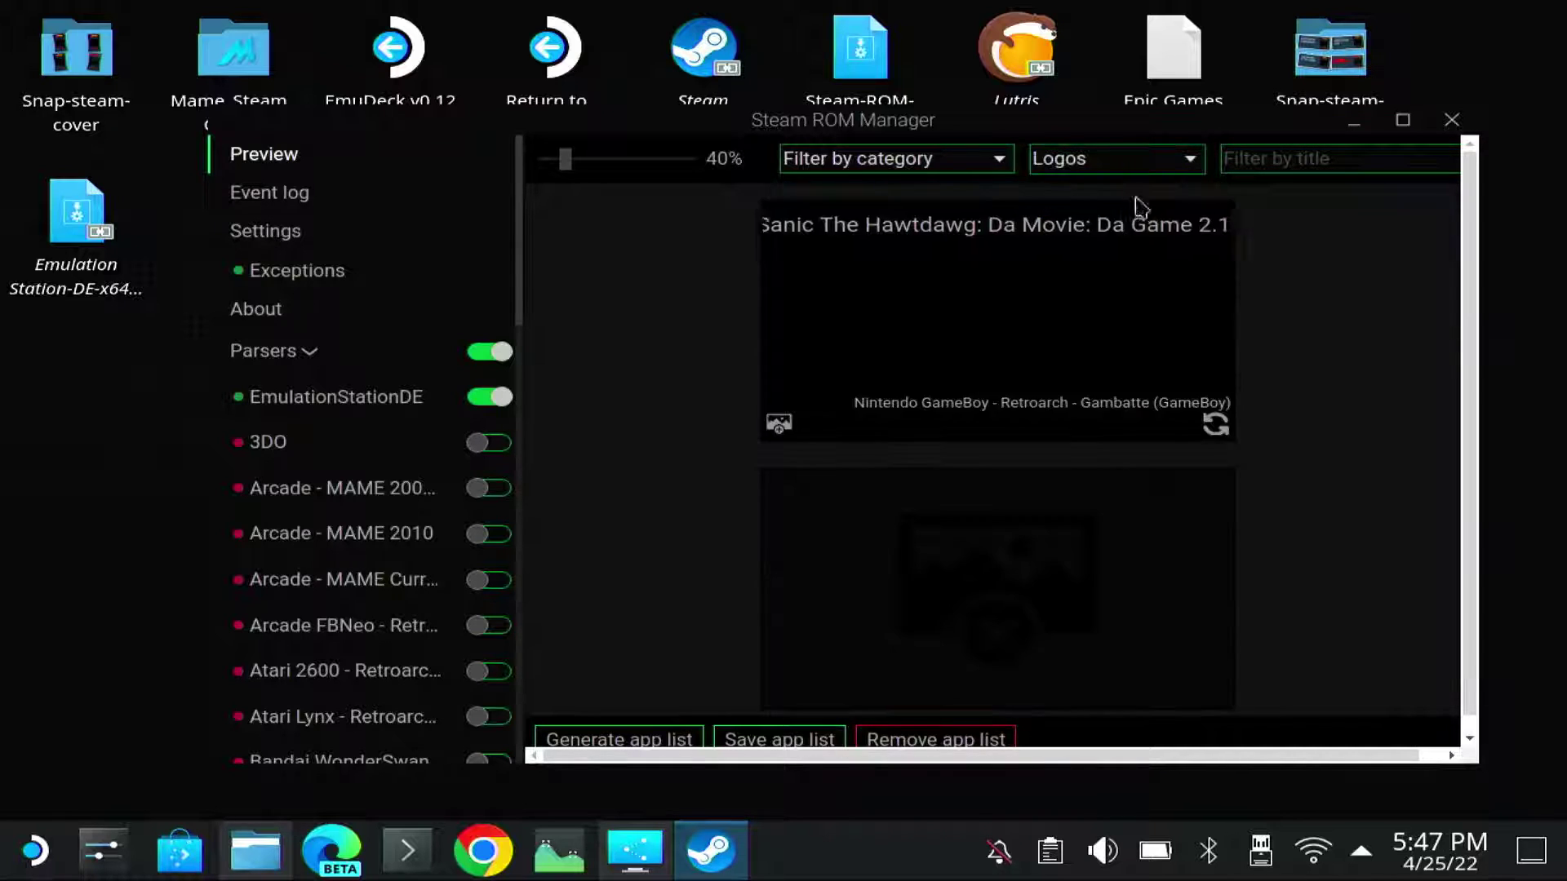
{"action": "left_click", "coordinate": [1179, 157]}
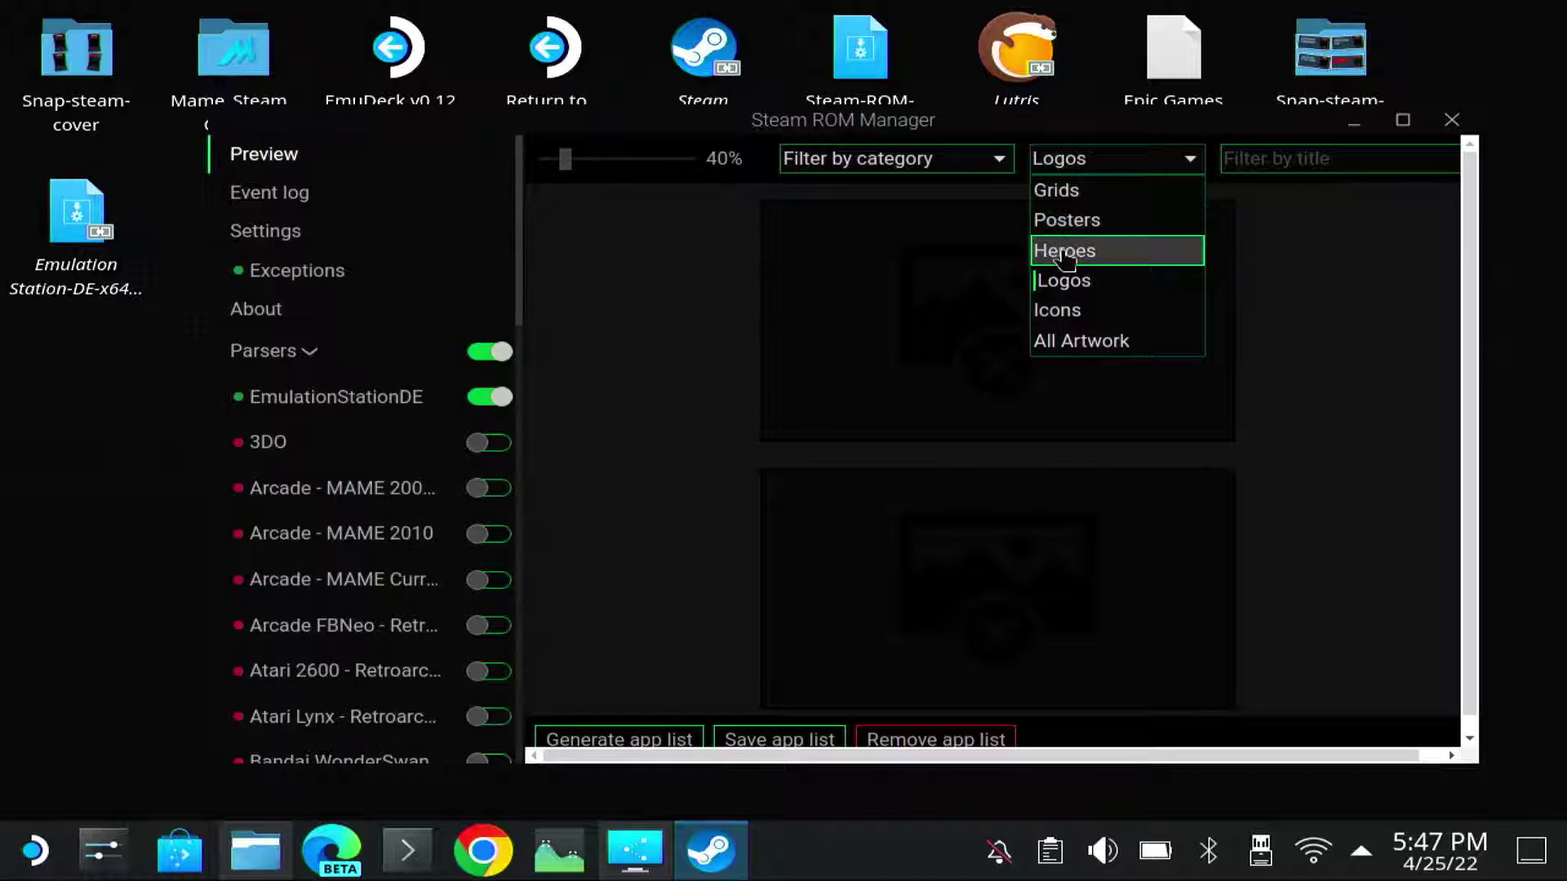
{"action": "left_click", "coordinate": [1069, 222]}
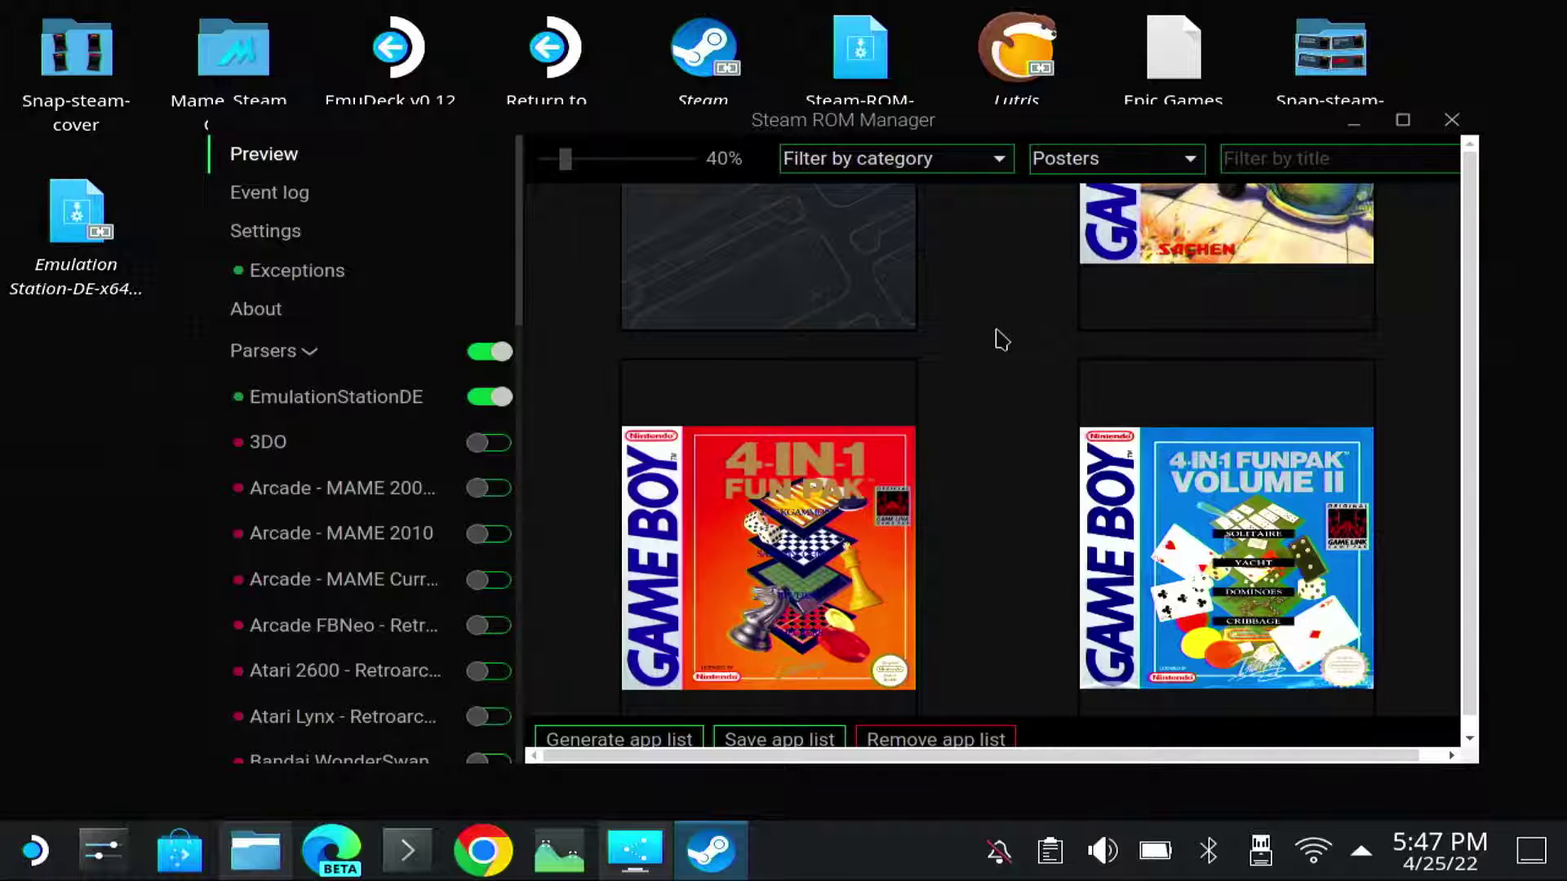
{"action": "scroll", "coordinate": [971, 383], "scroll_direction": "down", "scroll_amount": 3}
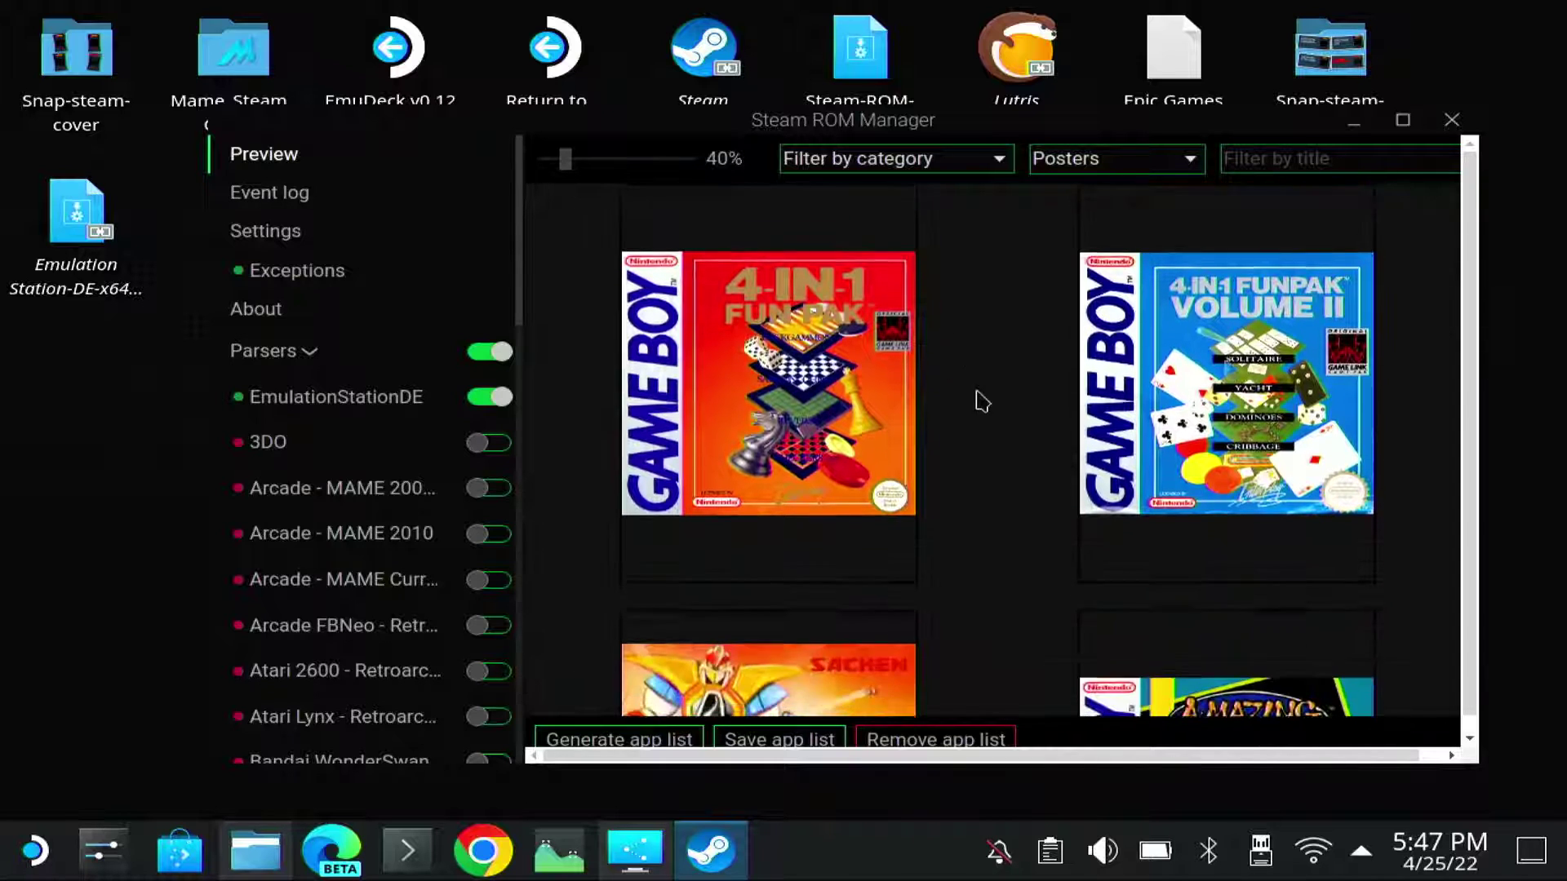
Remove the app list's entries from Steam and generate the app list again.
{"action": "left_click", "coordinate": [887, 738]}
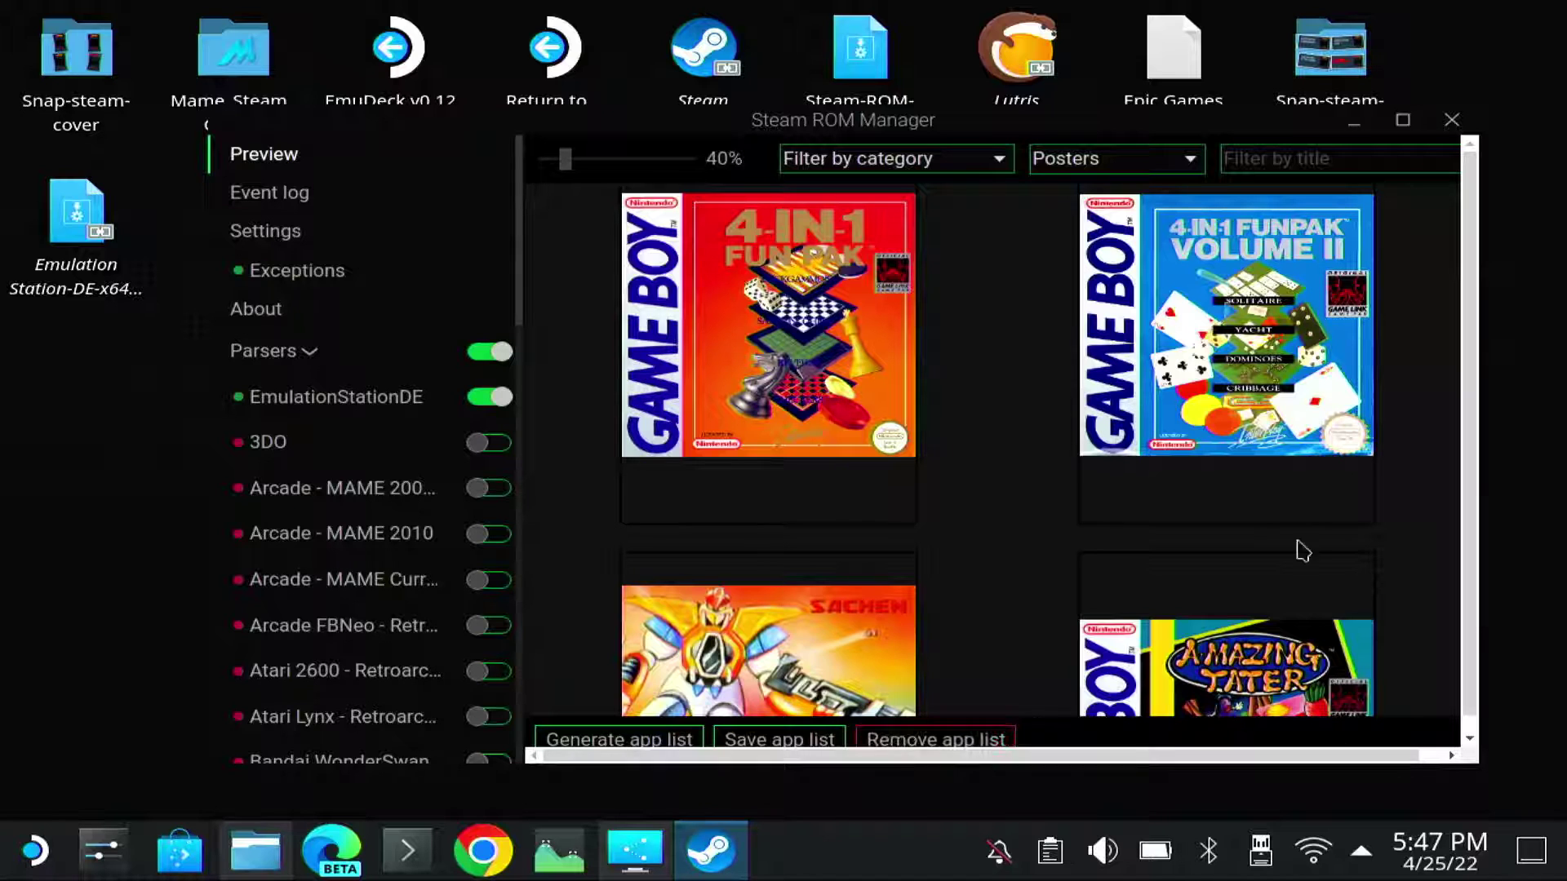
{"action": "left_click", "coordinate": [918, 739]}
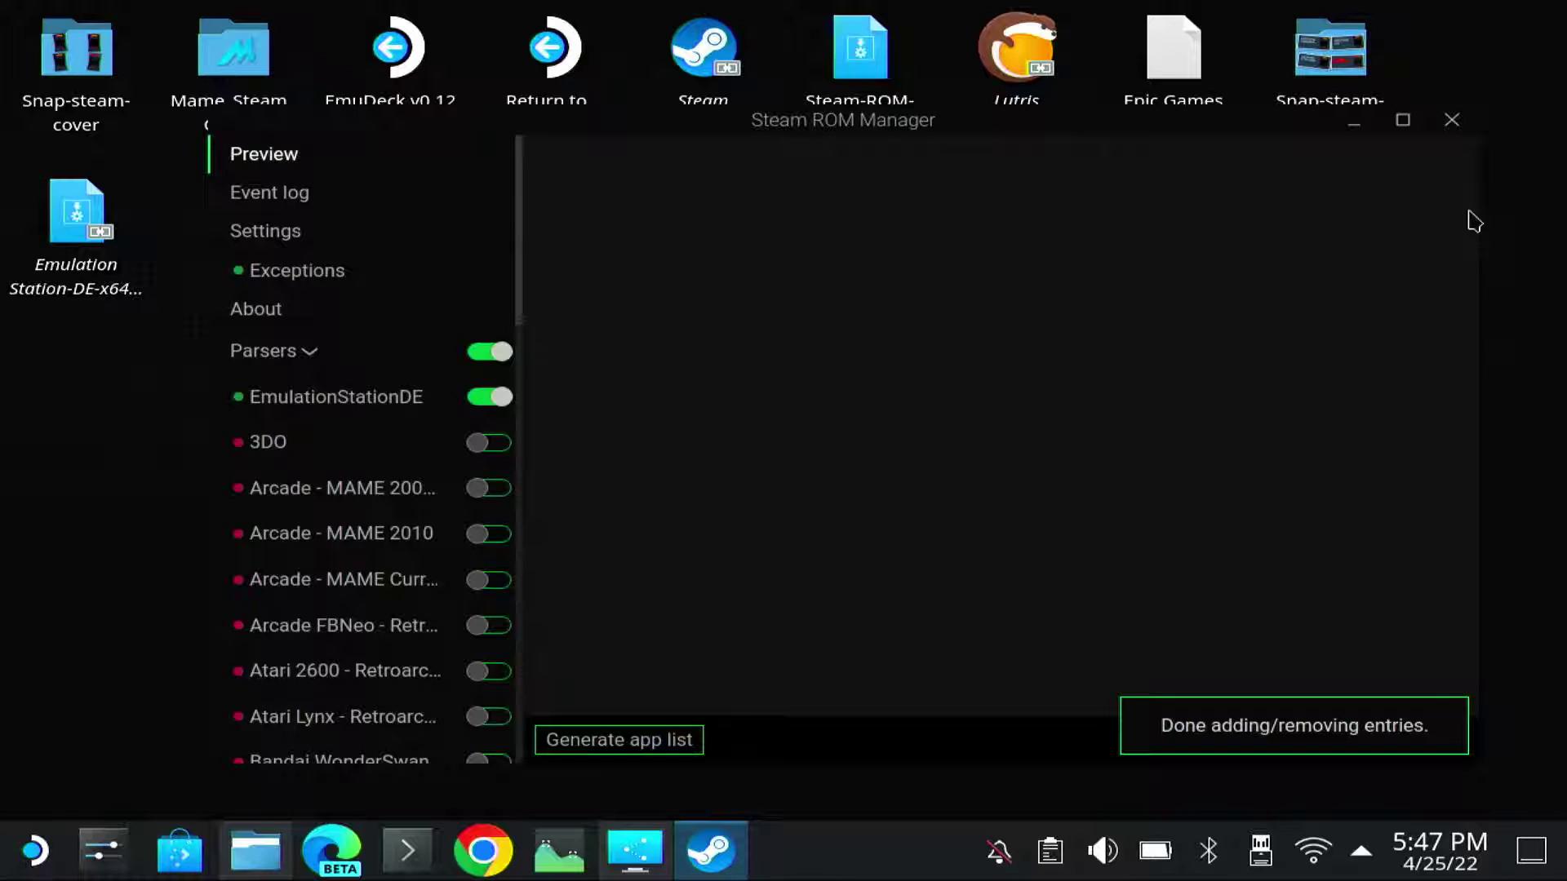
{"action": "left_click", "coordinate": [619, 742]}
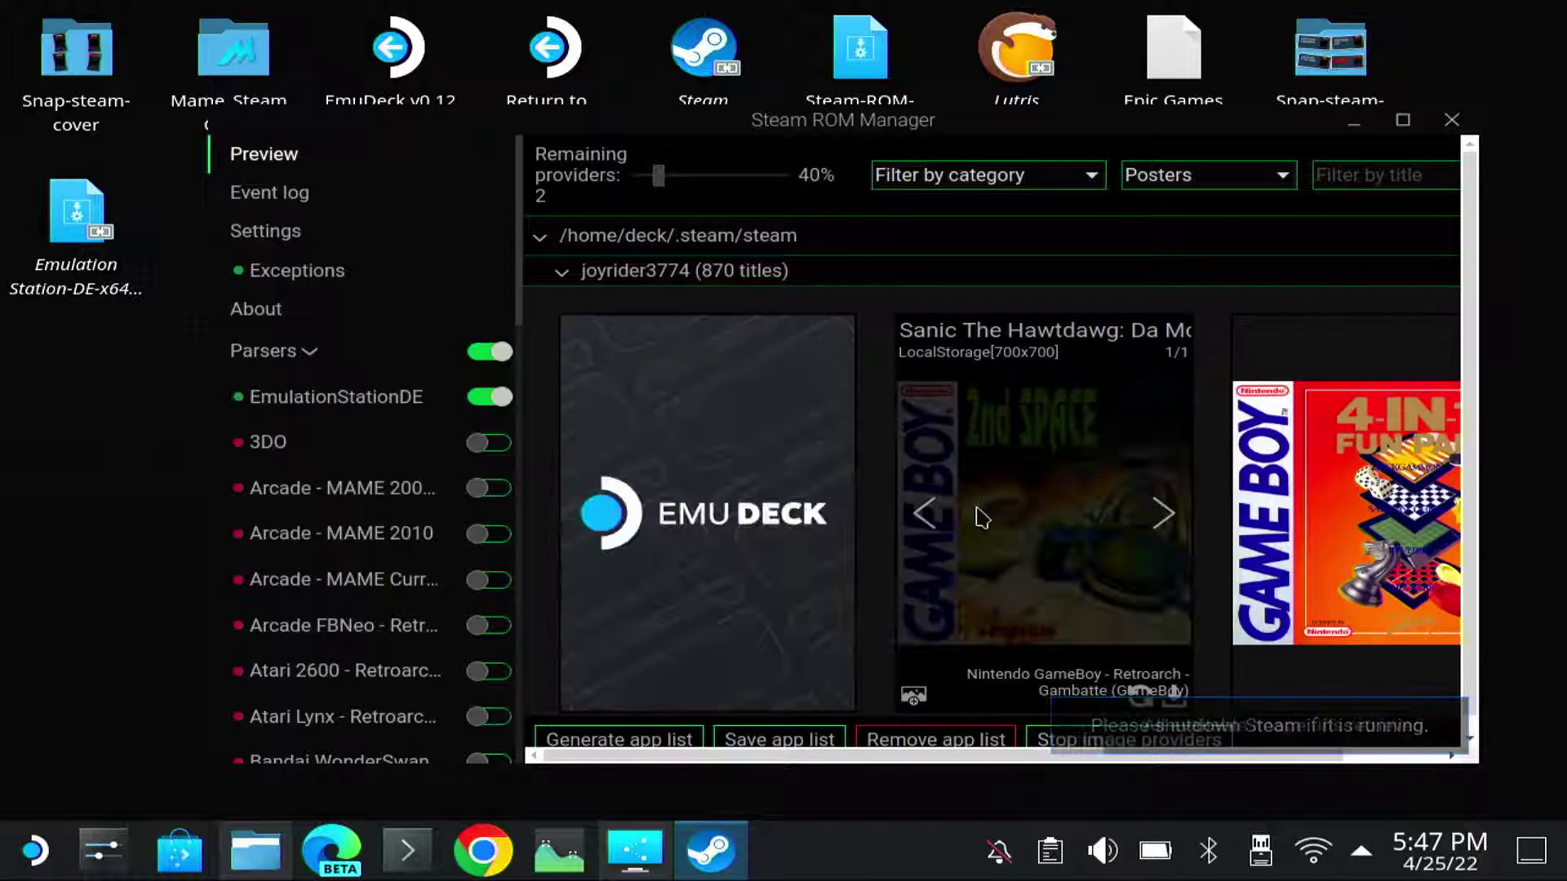
Save the regenerated app list to Steam and close Steam ROM Manager.
{"action": "scroll", "coordinate": [963, 526], "scroll_direction": "down", "scroll_amount": 3}
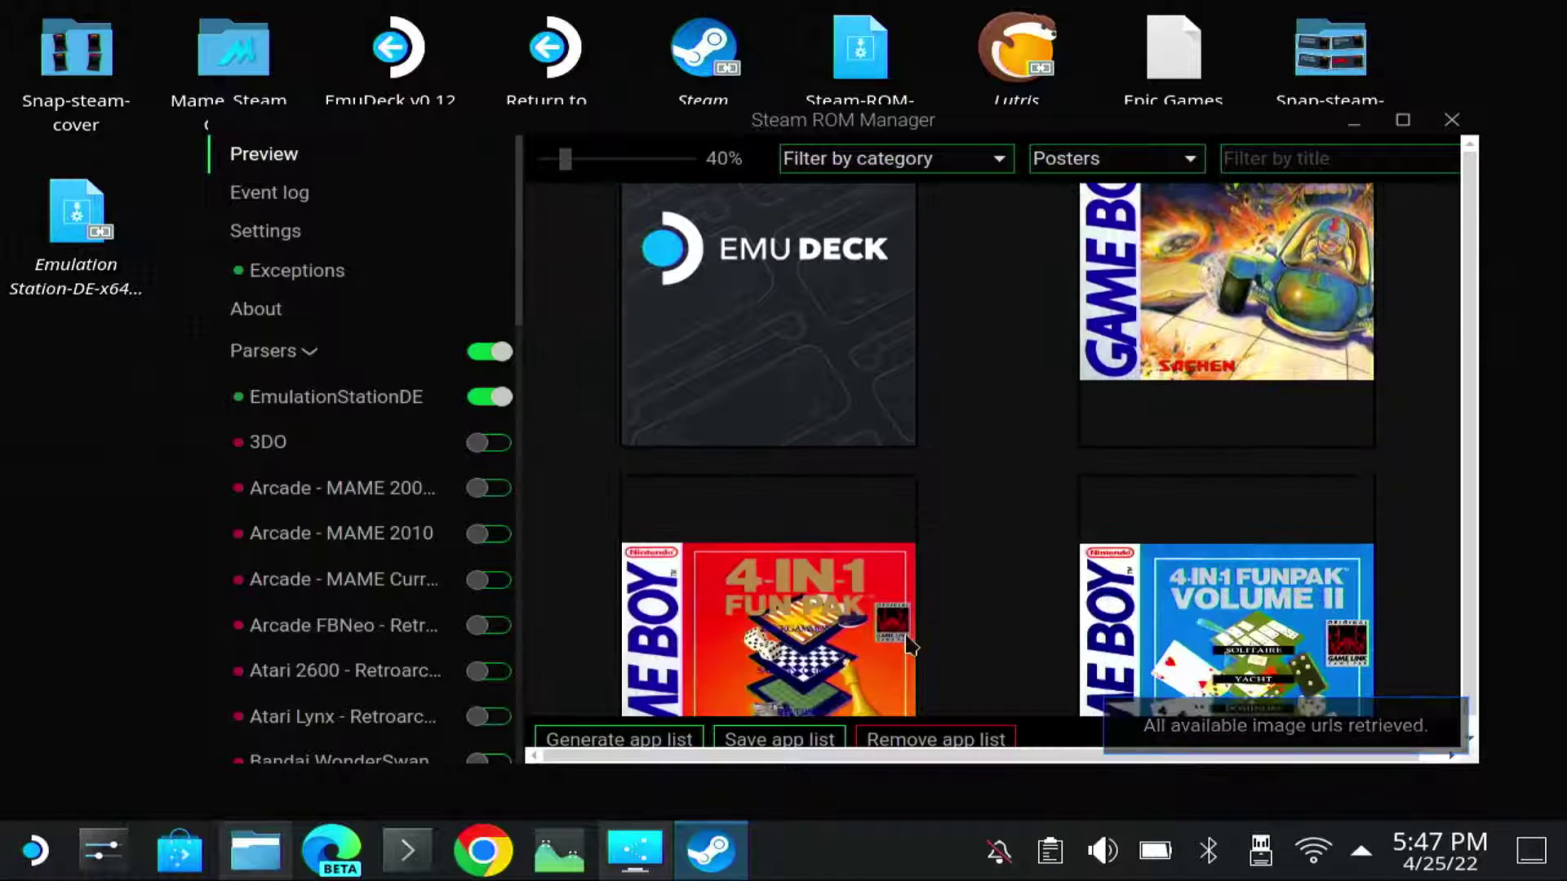
{"action": "left_click", "coordinate": [761, 743]}
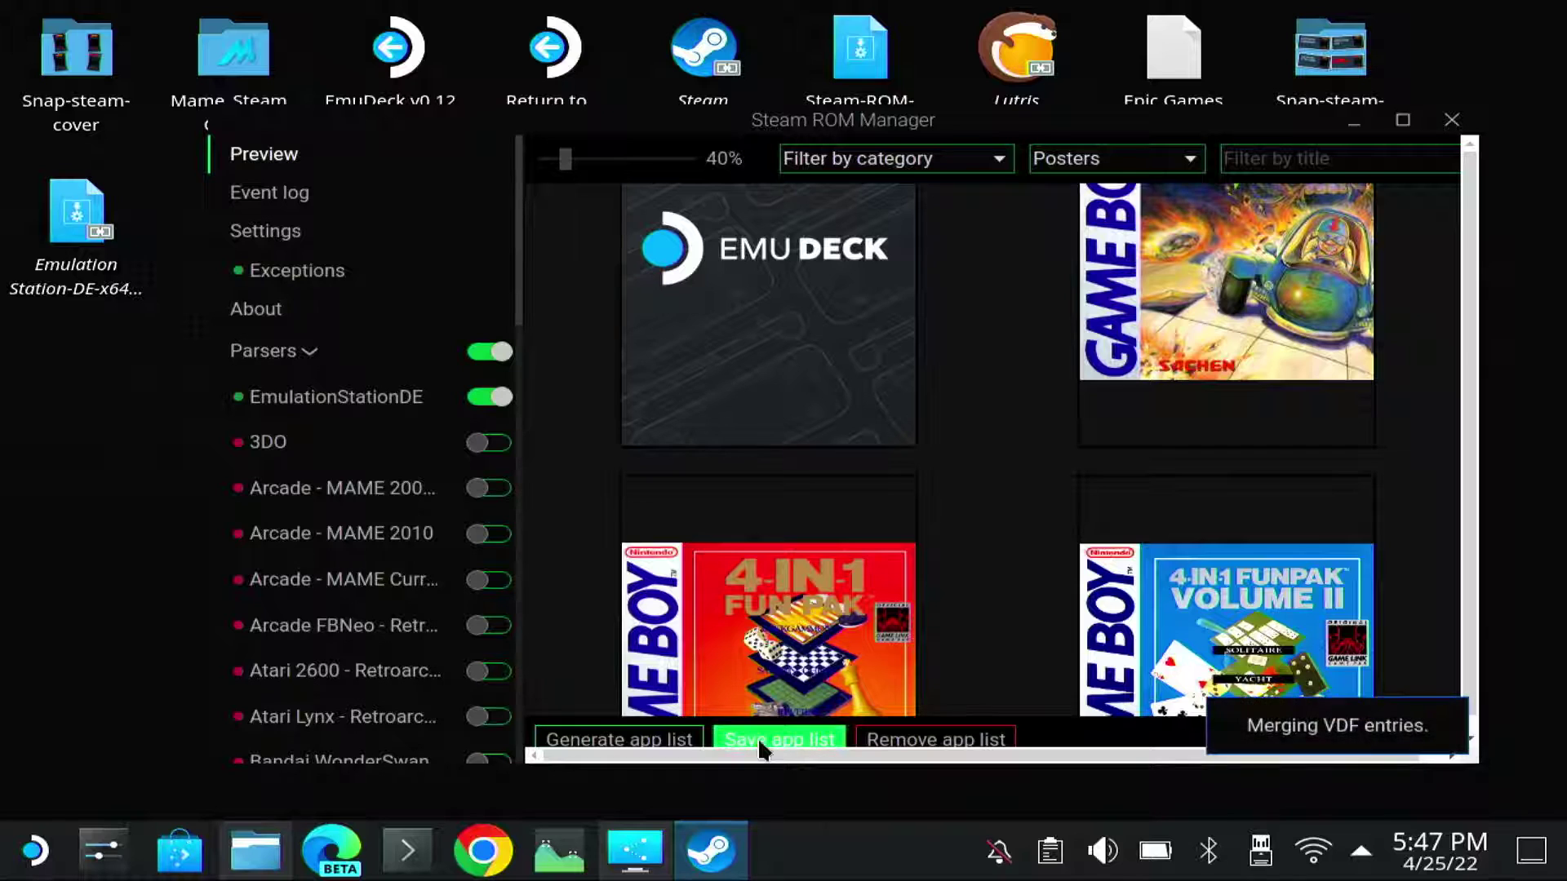
{"action": "mouse_move", "coordinate": [834, 557]}
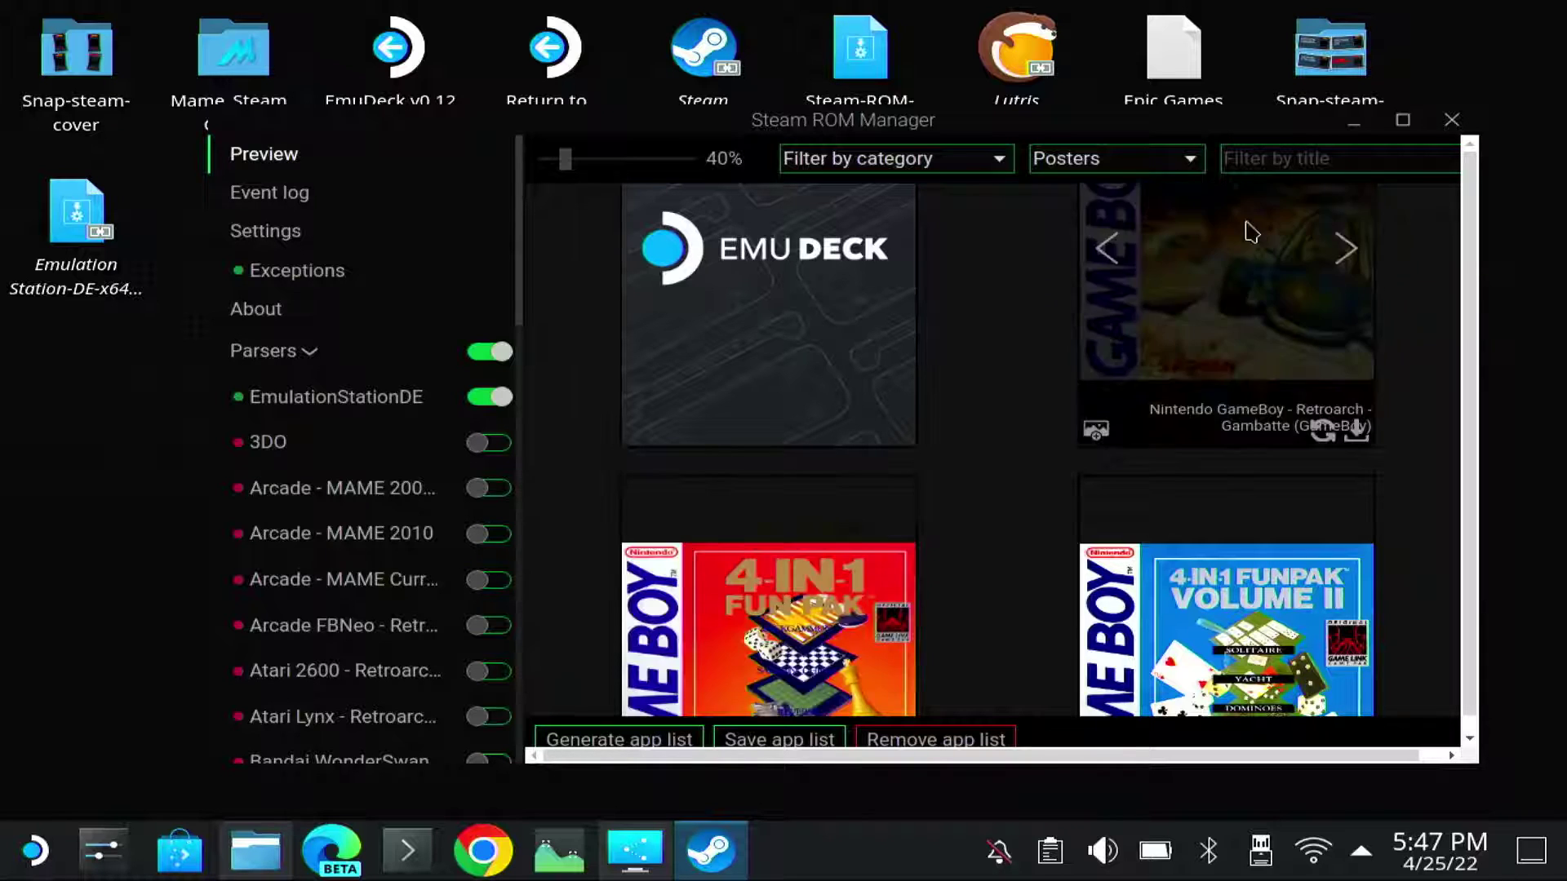
{"action": "left_click", "coordinate": [1454, 129]}
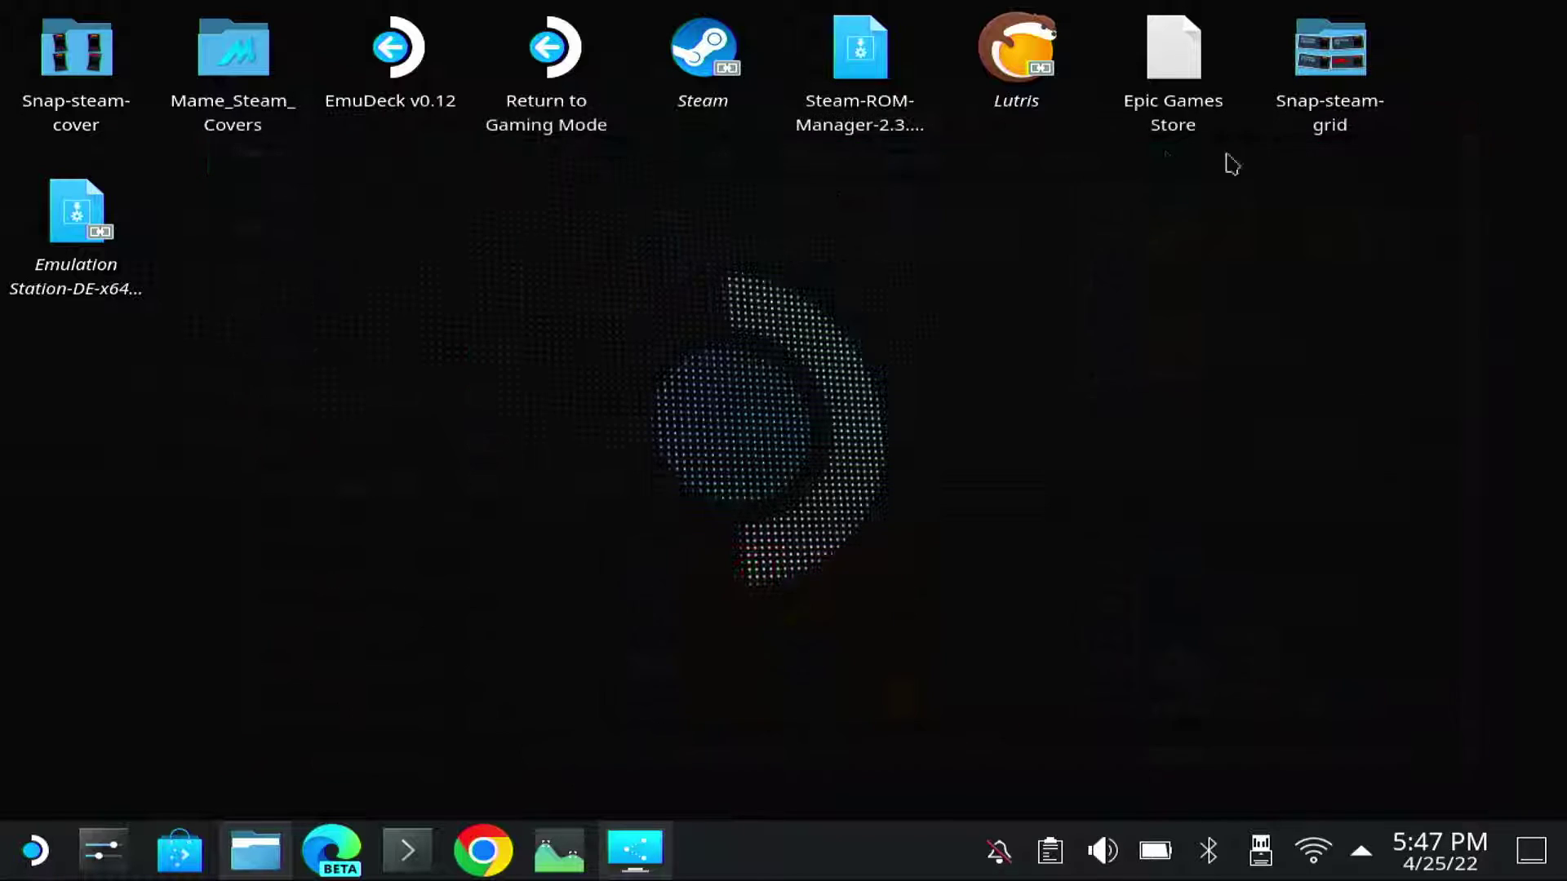
Launch Steam and open the collections overview of the library.
{"action": "left_click", "coordinate": [712, 81]}
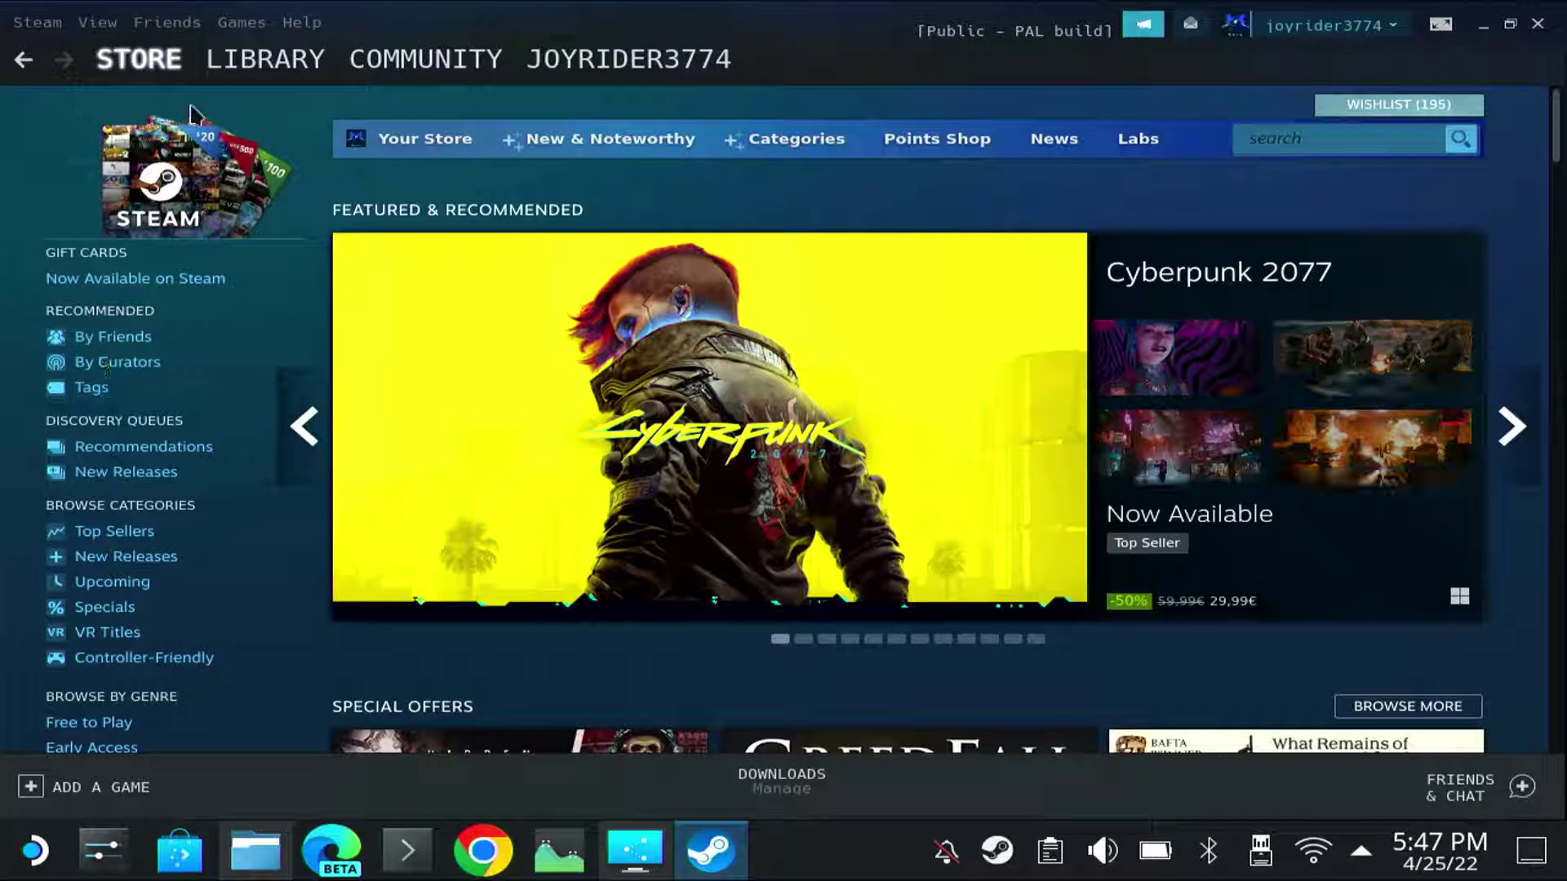
{"action": "left_click", "coordinate": [241, 69]}
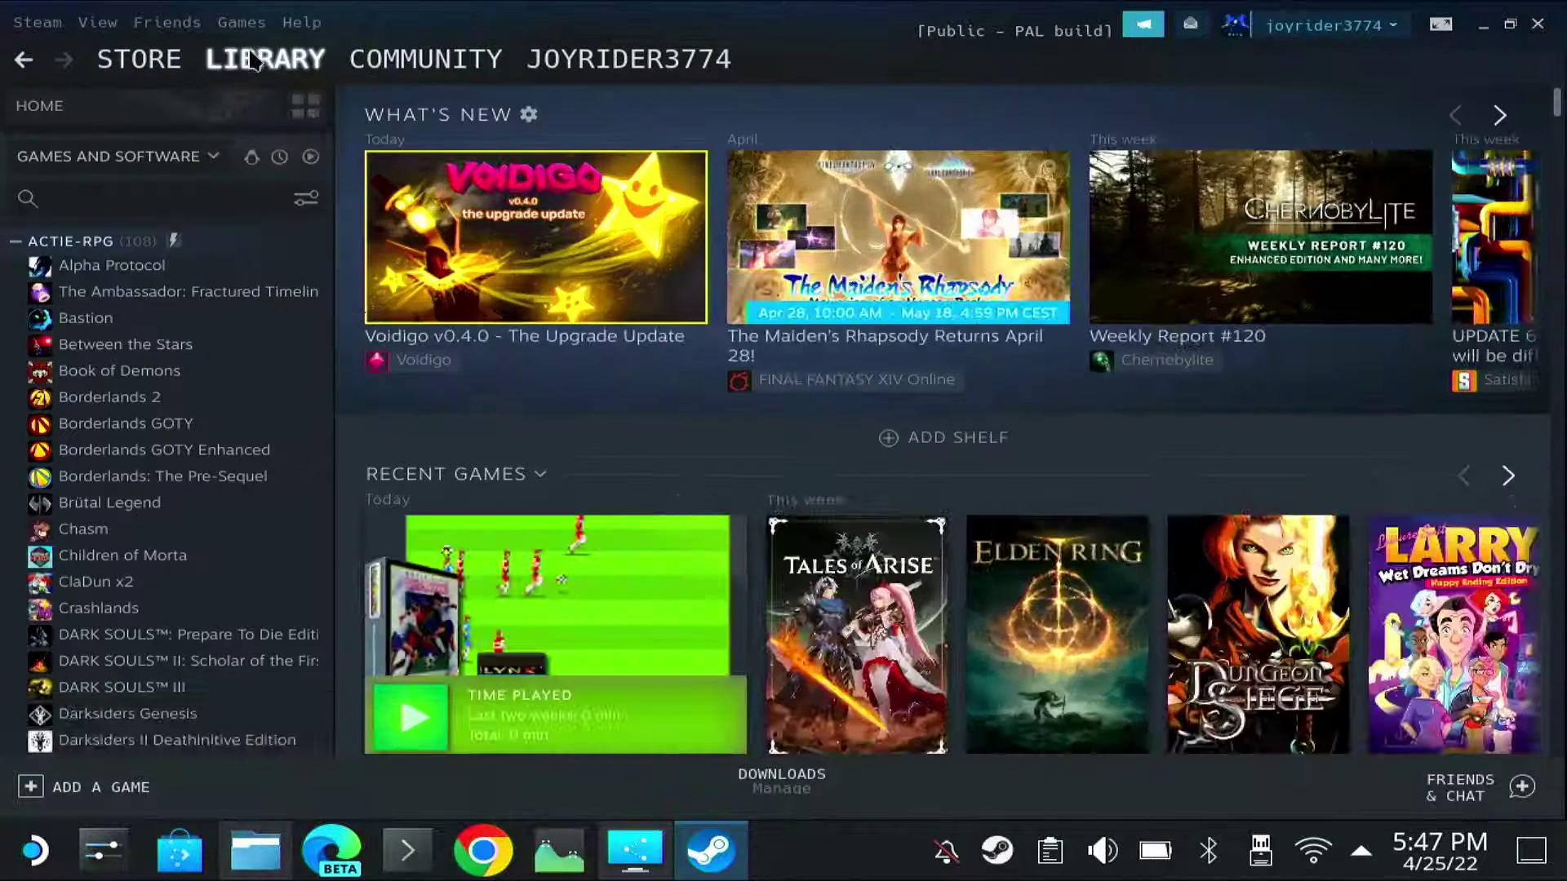
{"action": "mouse_move", "coordinate": [265, 75]}
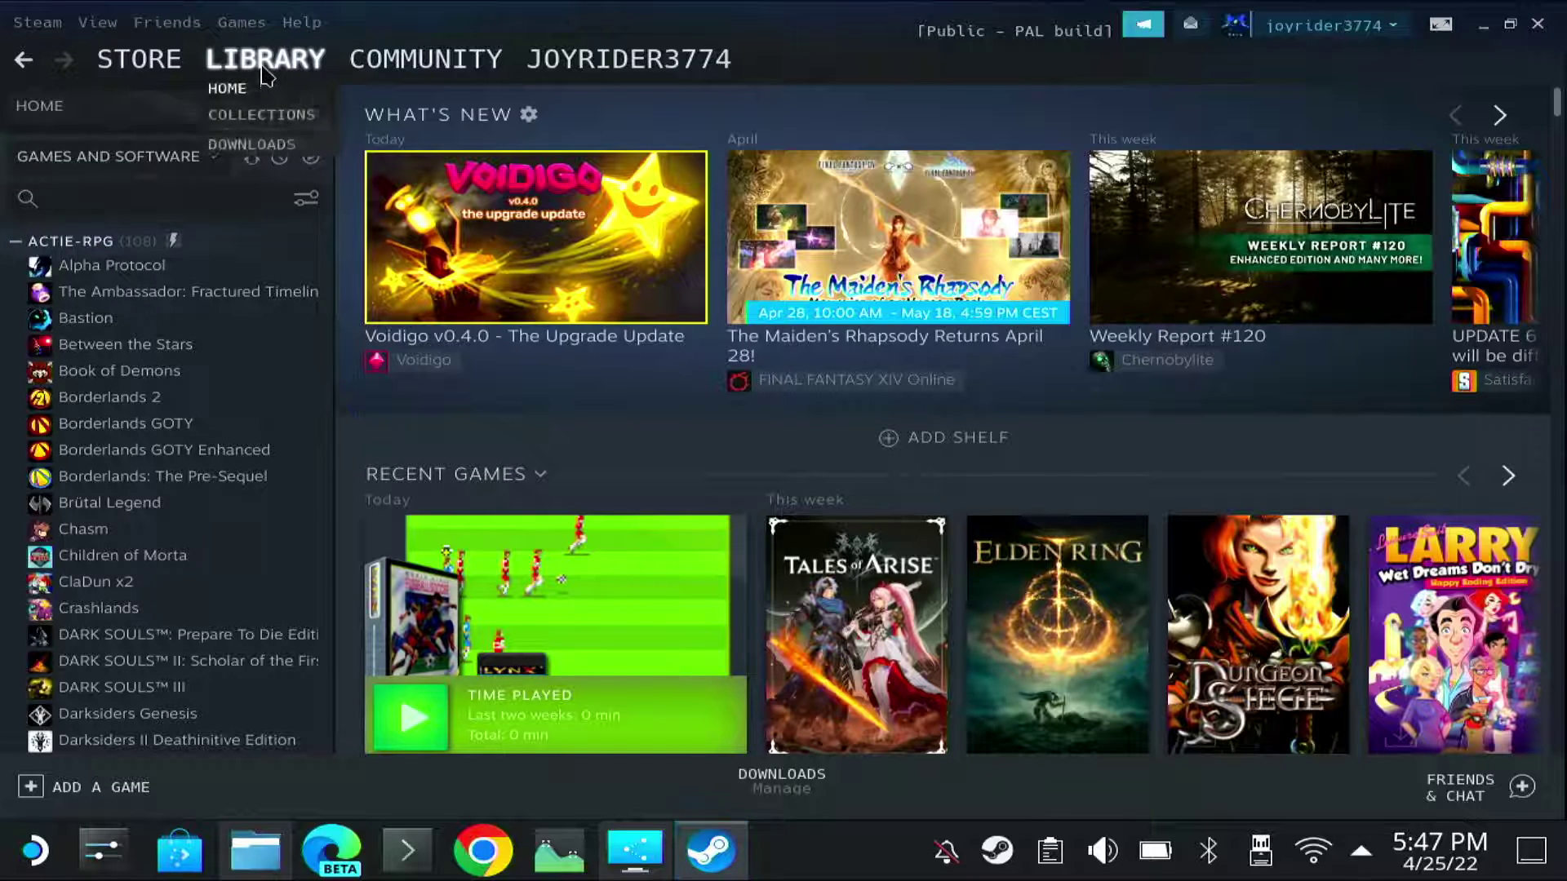
{"action": "left_click", "coordinate": [257, 115]}
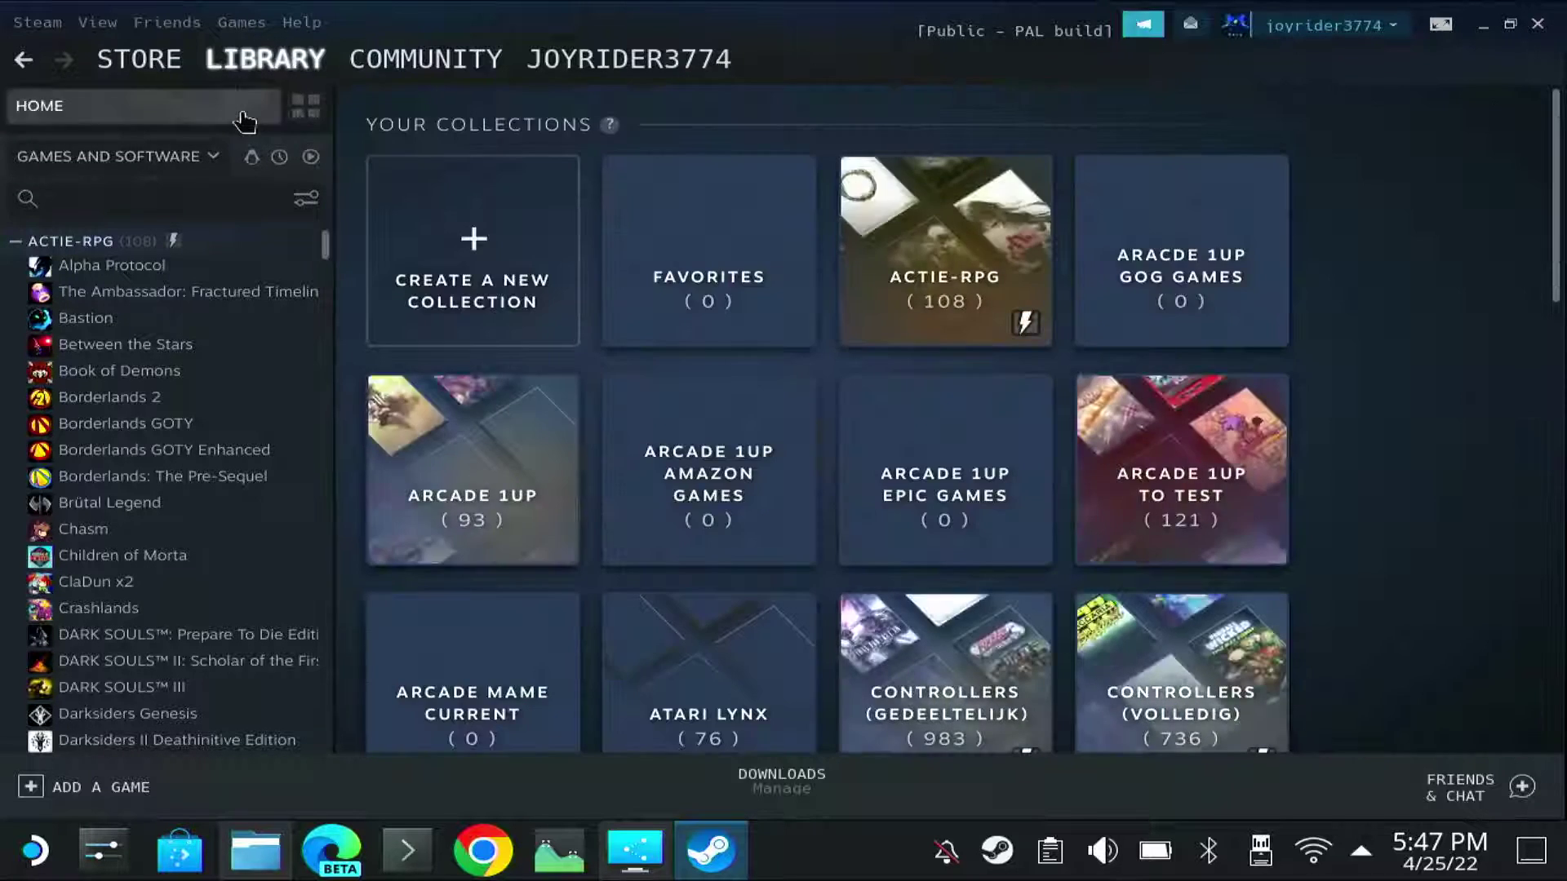
Find and open the GameBoy collection and examine the artwork of its games.
{"action": "scroll", "coordinate": [898, 457], "scroll_direction": "down", "scroll_amount": 2}
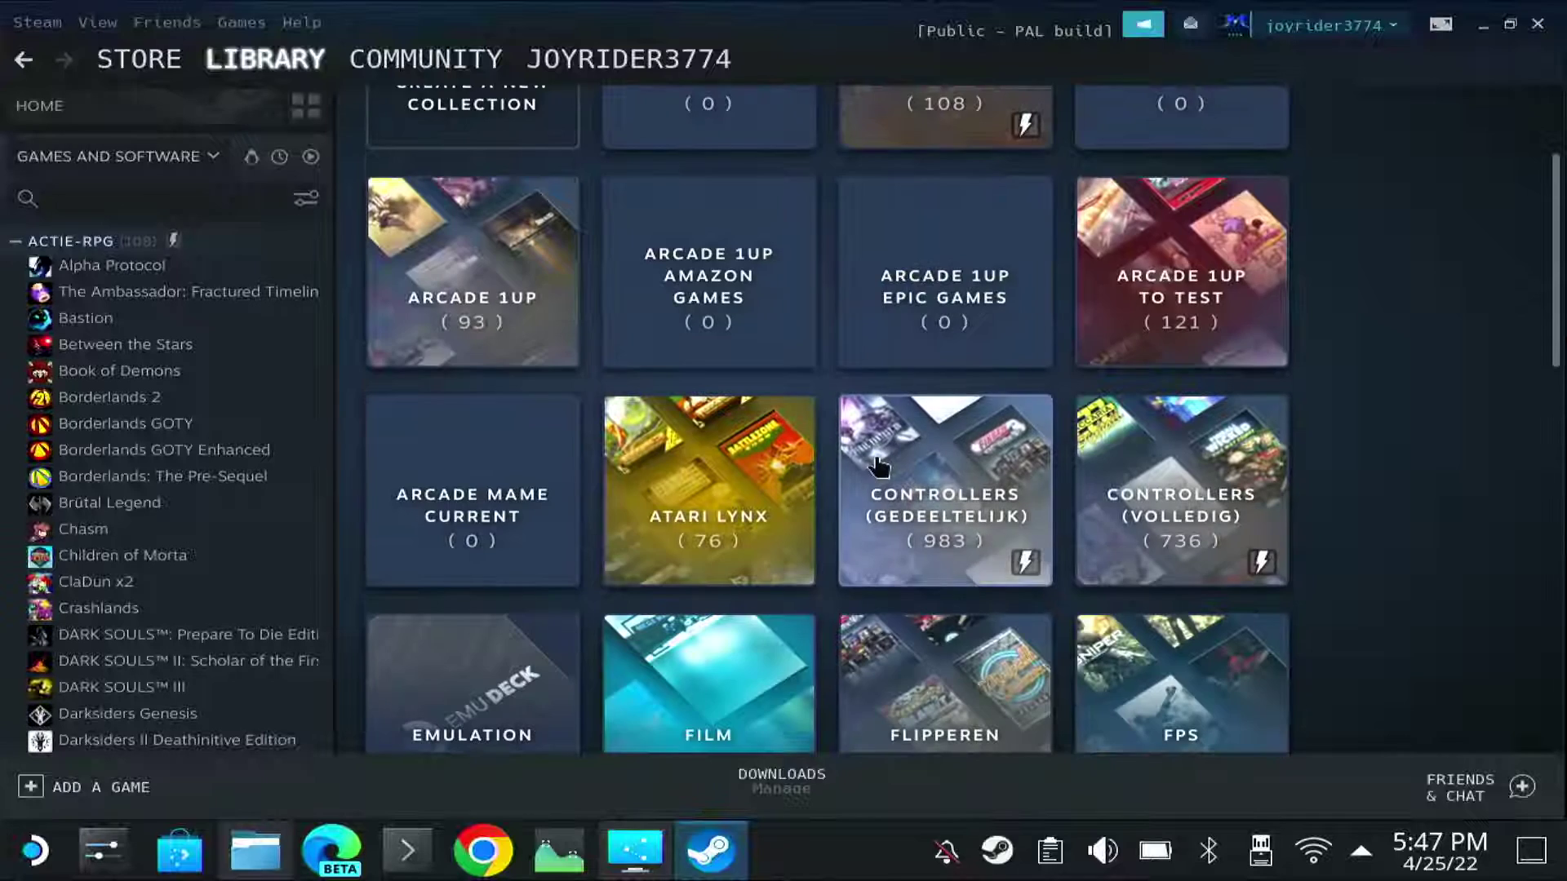
{"action": "scroll", "coordinate": [859, 445], "scroll_direction": "down", "scroll_amount": 2}
{"action": "scroll", "coordinate": [859, 445], "scroll_direction": "down", "scroll_amount": 4}
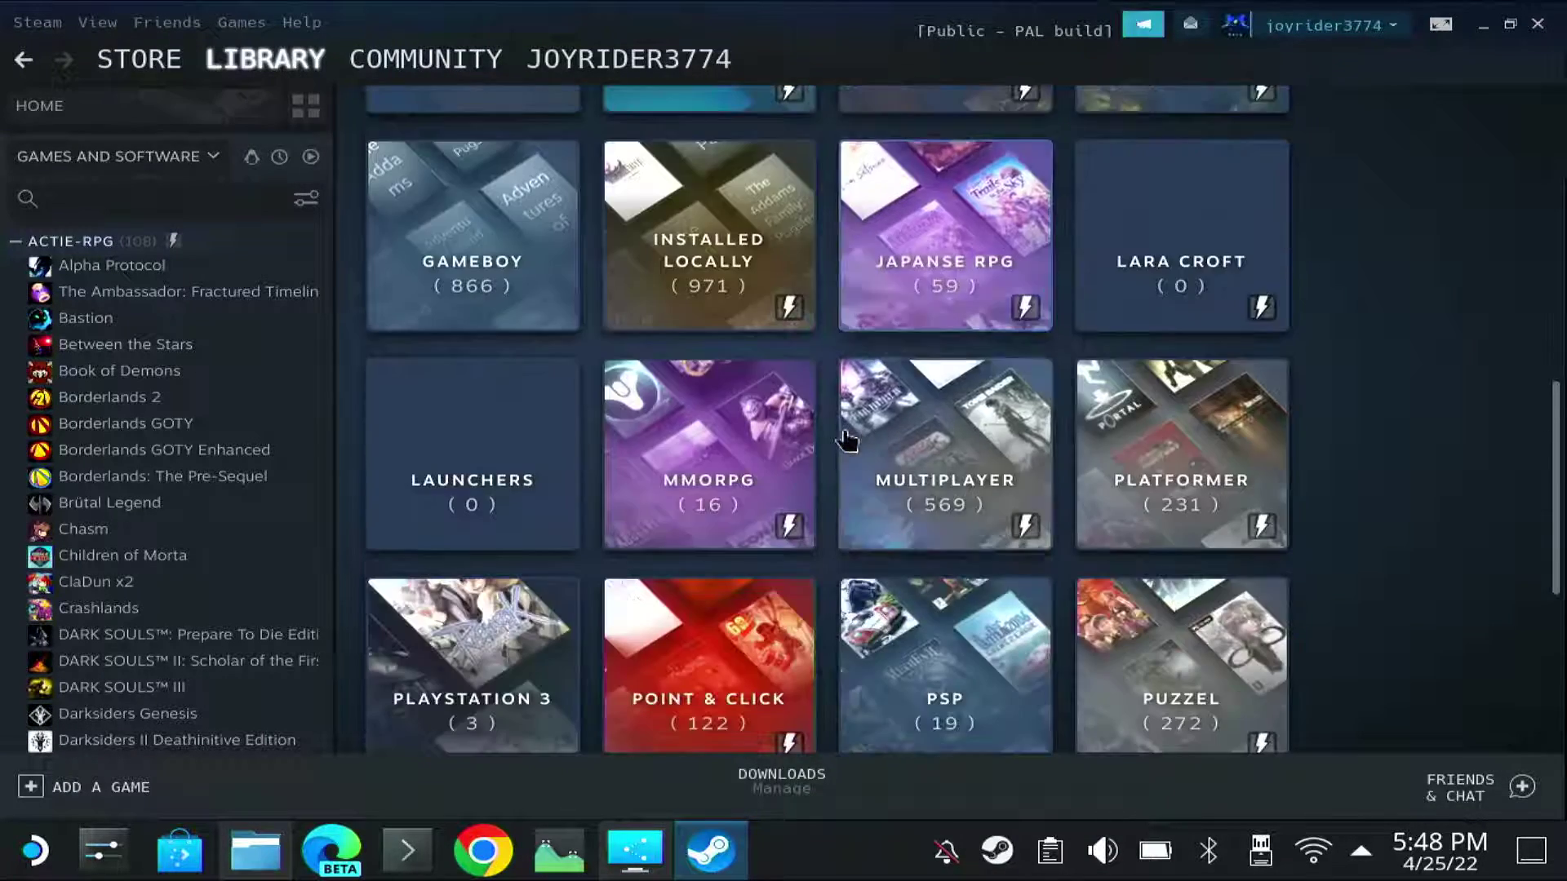
{"action": "scroll", "coordinate": [843, 429], "scroll_direction": "up", "scroll_amount": 2}
{"action": "scroll", "coordinate": [843, 428], "scroll_direction": "down", "scroll_amount": 3}
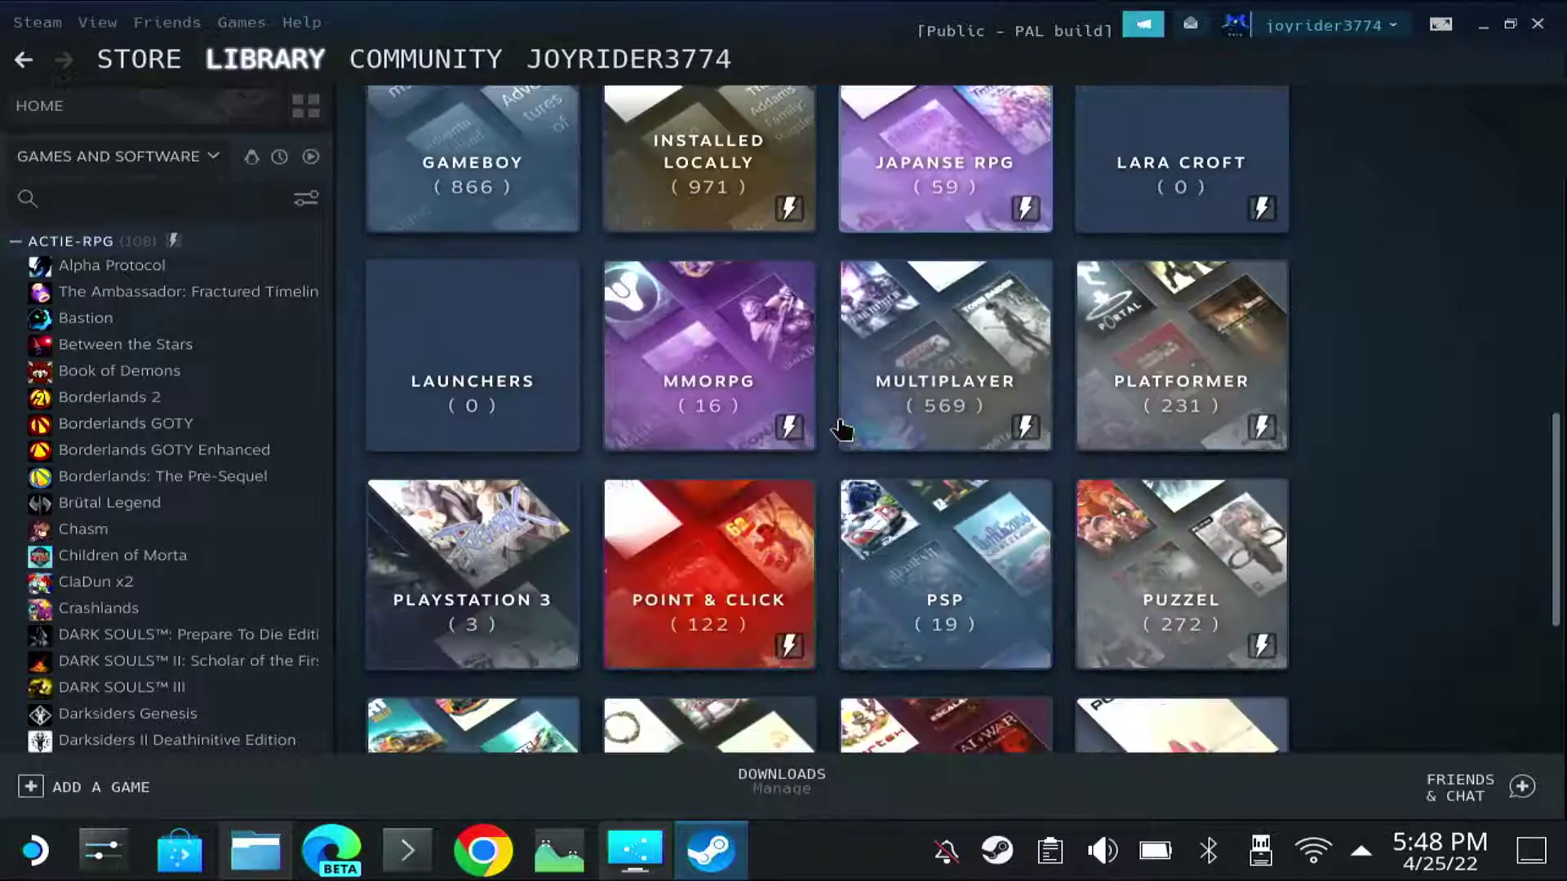
{"action": "scroll", "coordinate": [842, 429], "scroll_direction": "down", "scroll_amount": 2}
{"action": "scroll", "coordinate": [842, 429], "scroll_direction": "up", "scroll_amount": 2}
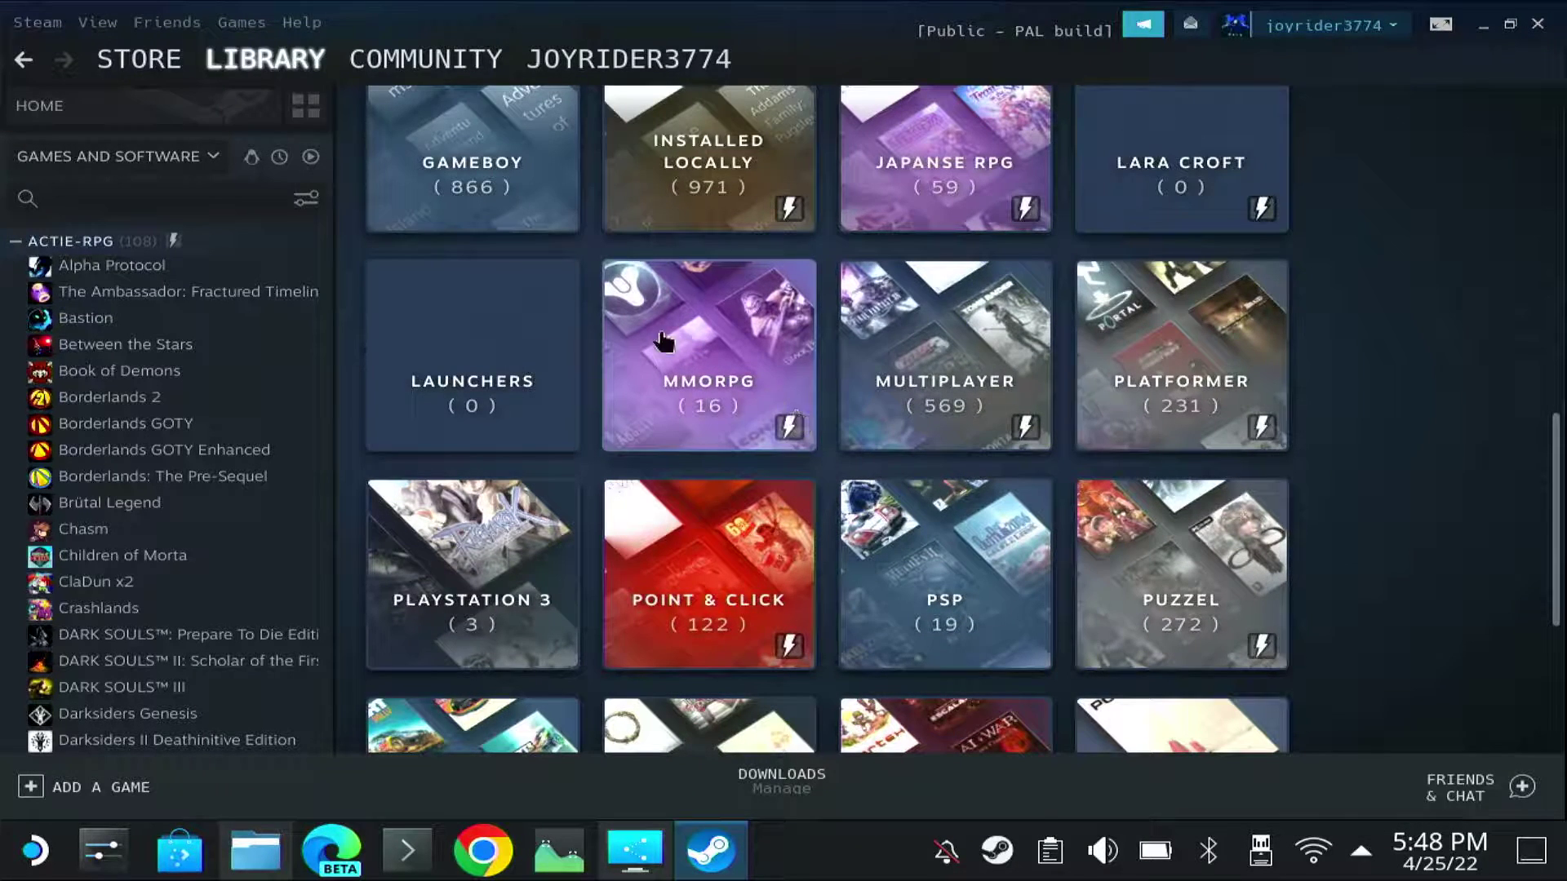
{"action": "left_click", "coordinate": [444, 178]}
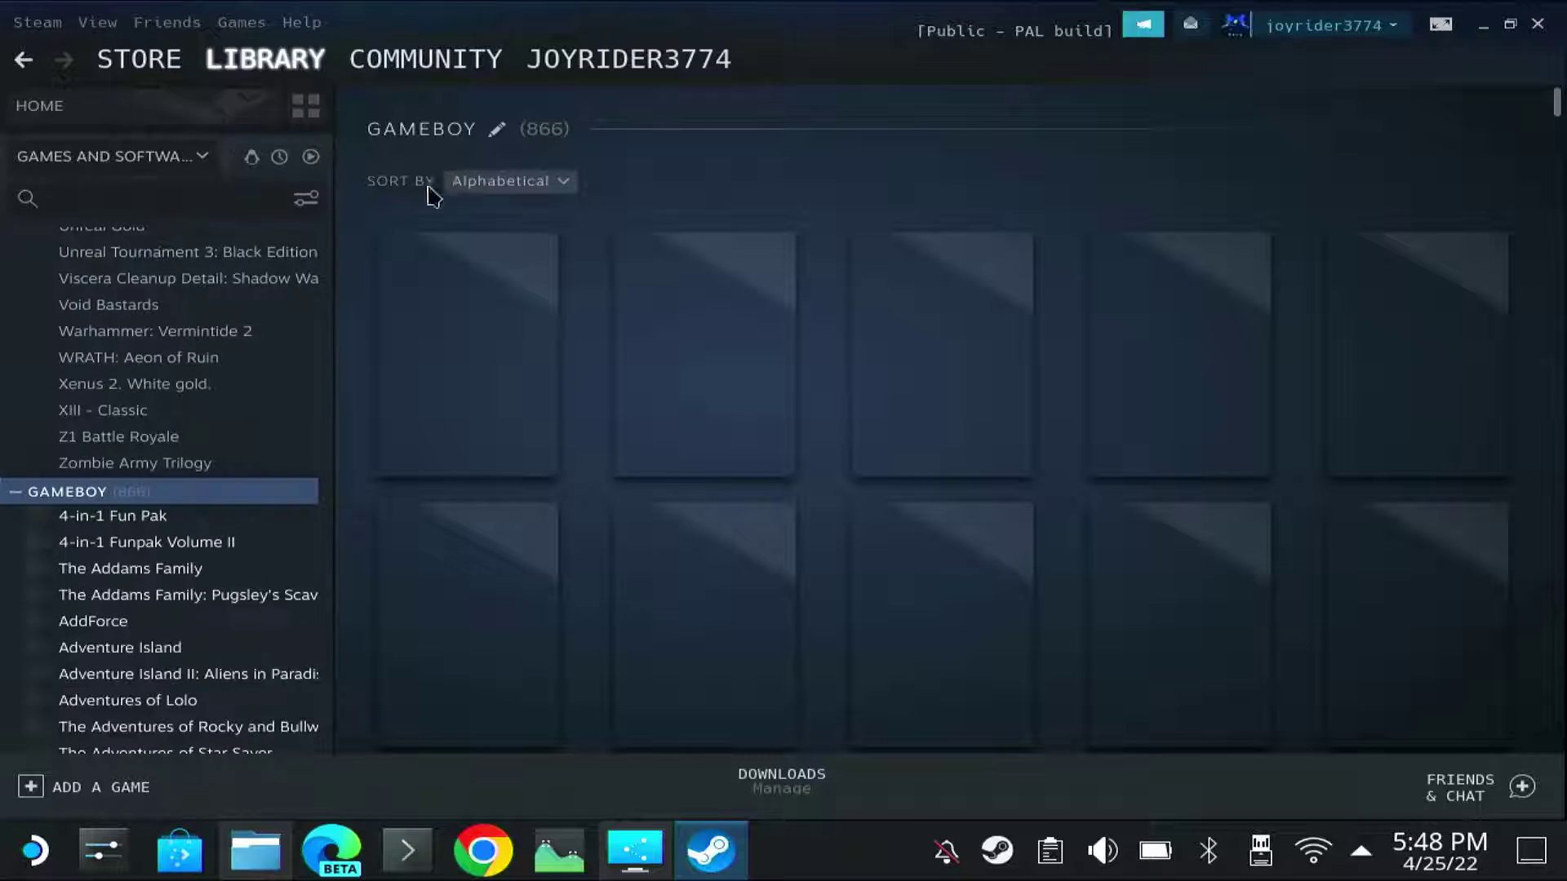
{"action": "mouse_move", "coordinate": [726, 390]}
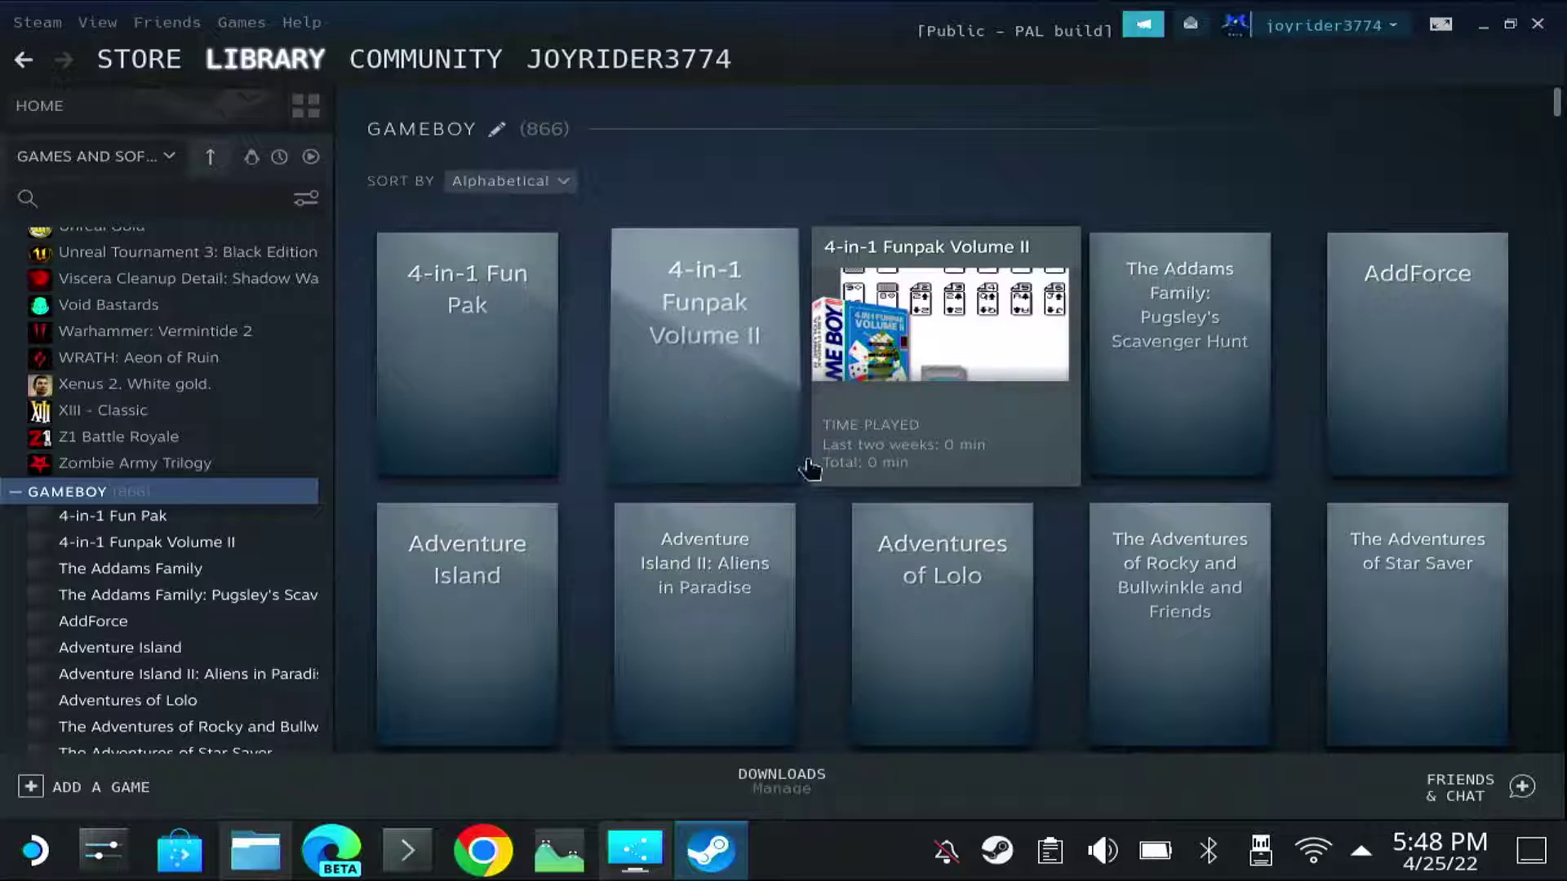
{"action": "mouse_move", "coordinate": [934, 612]}
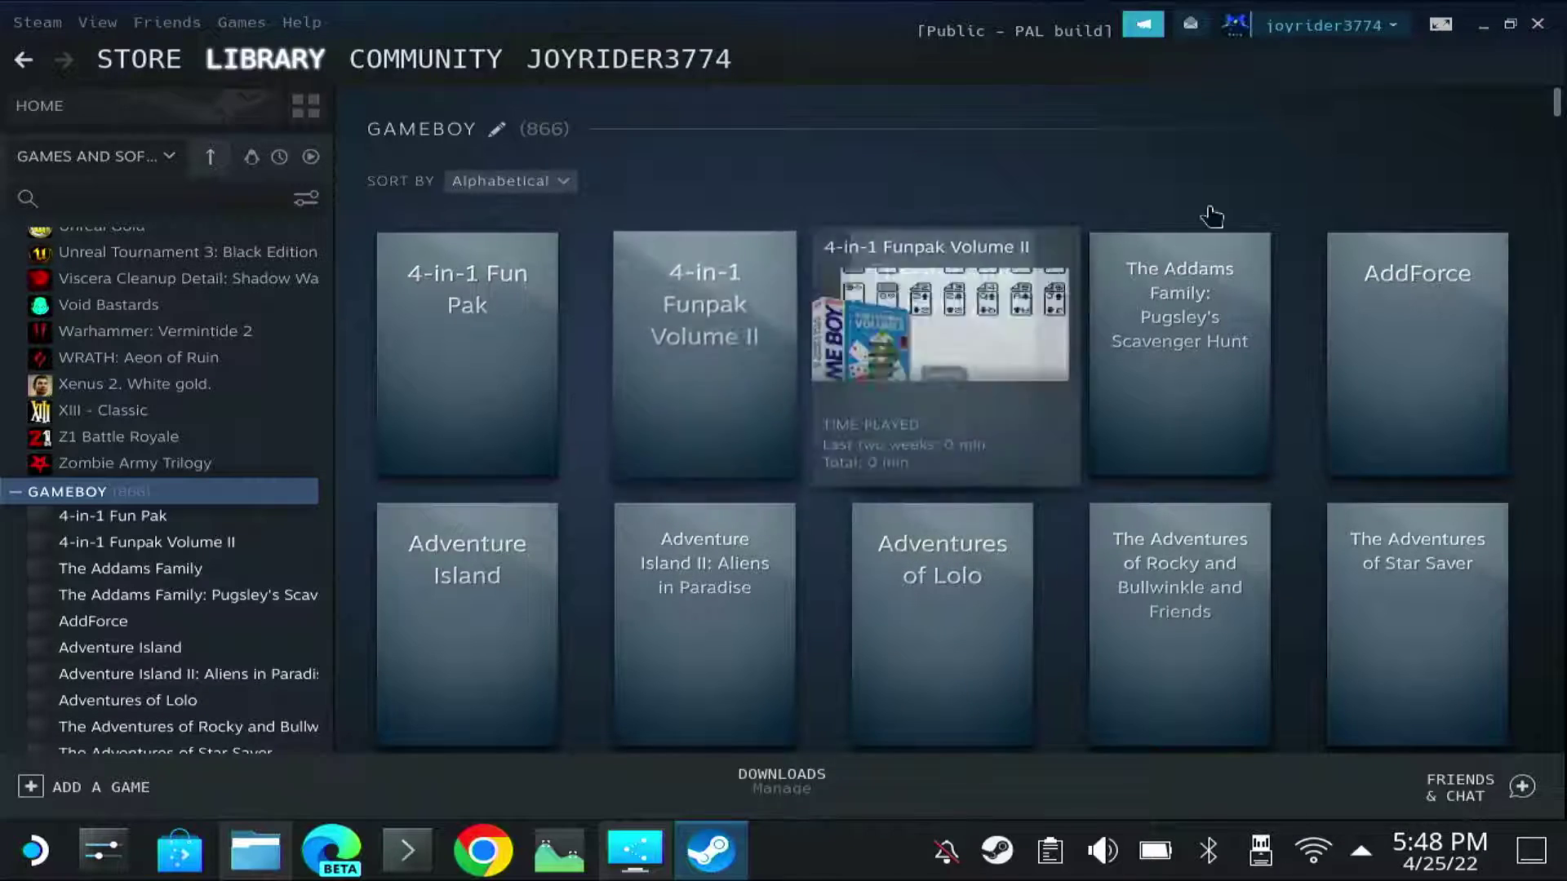
Close the Steam window and exit Steam completely.
{"action": "left_click", "coordinate": [1539, 26]}
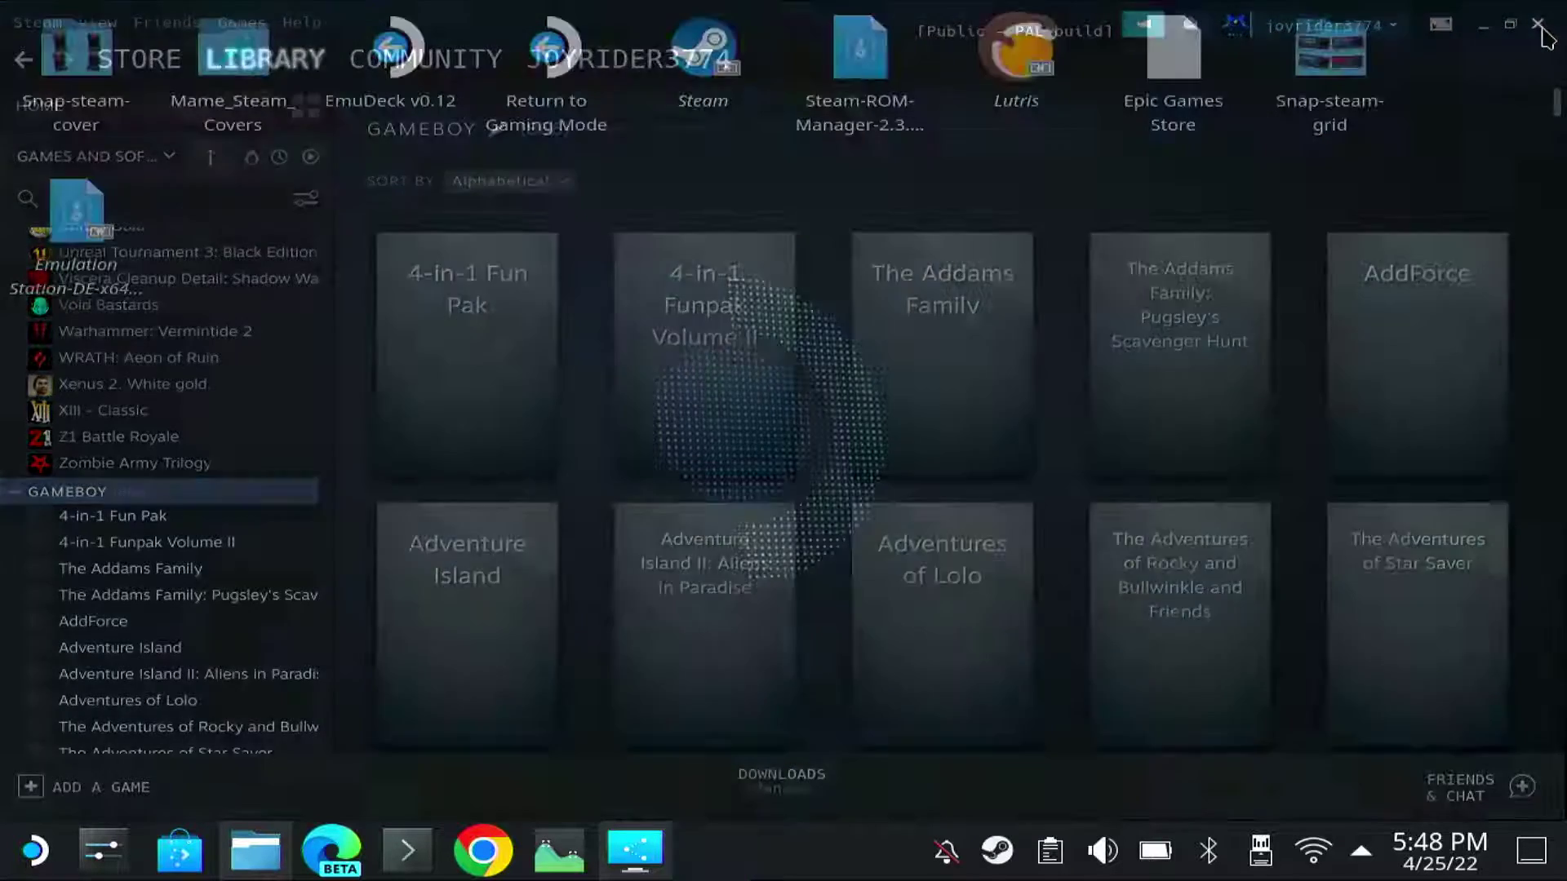
{"action": "right_click", "coordinate": [1016, 852]}
{"action": "left_click", "coordinate": [1021, 814]}
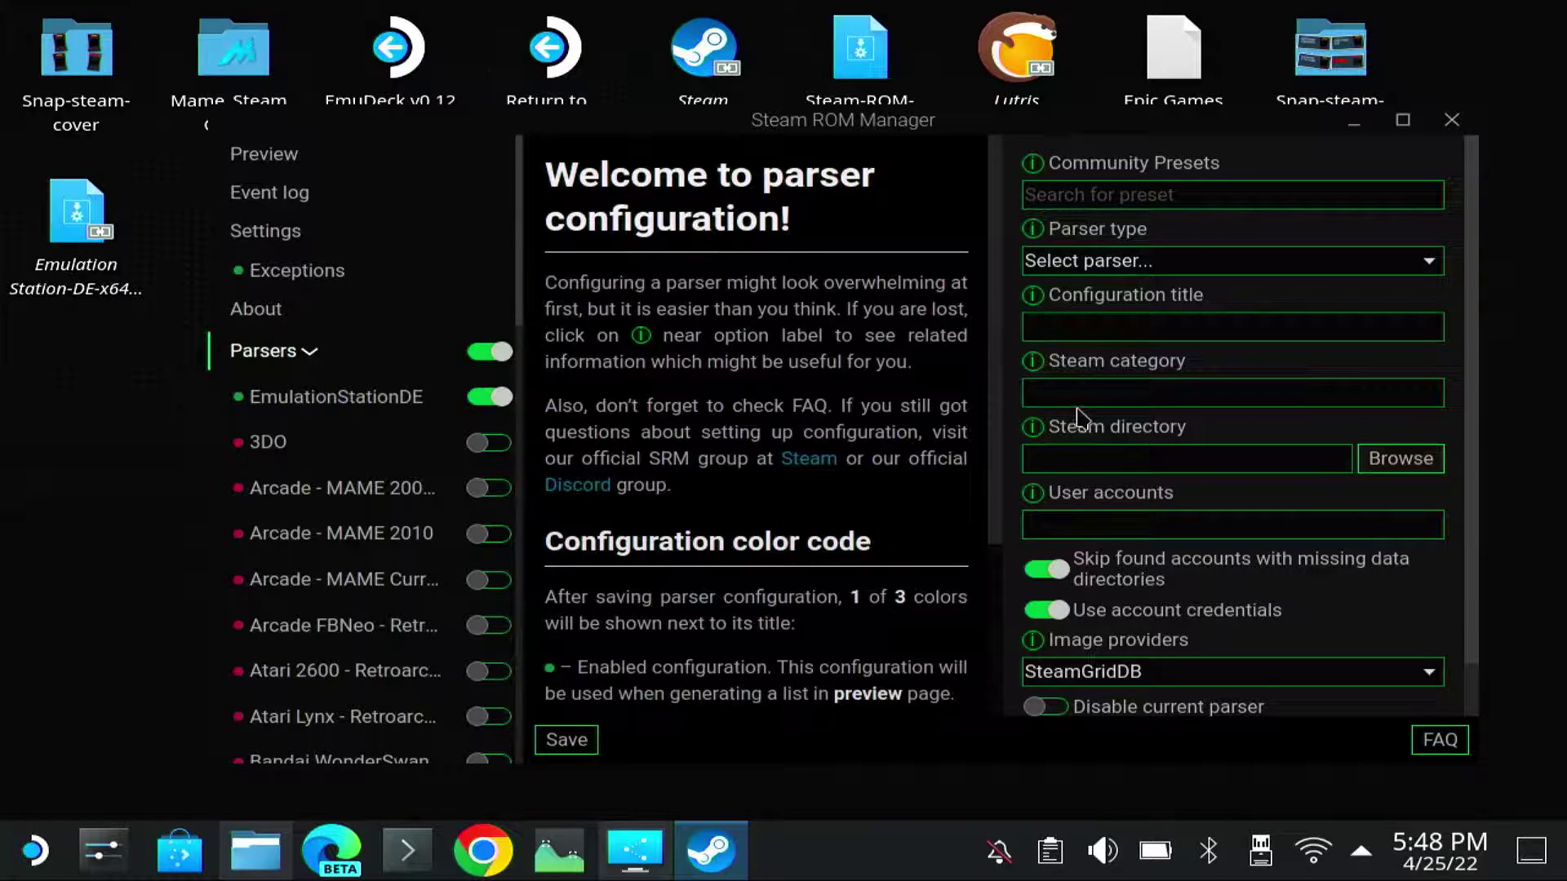
In Steam ROM Manager, open the enabled Nintendo GameBoy parser and check its Local images path through to the file name pattern.
{"action": "scroll", "coordinate": [1077, 498], "scroll_direction": "down", "scroll_amount": 1}
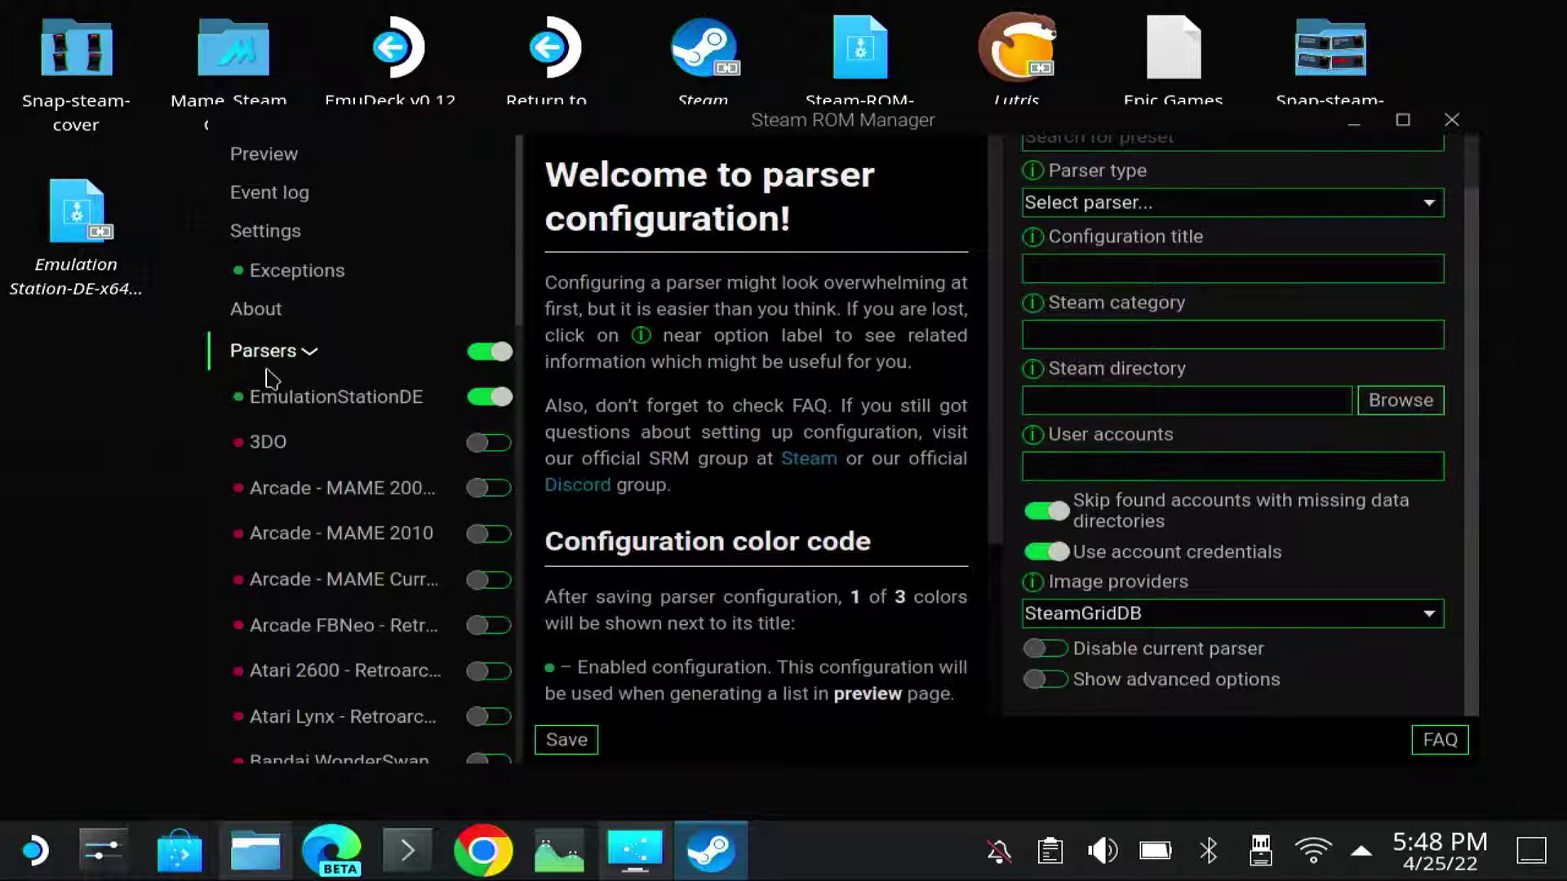
{"action": "scroll", "coordinate": [359, 603], "scroll_direction": "down", "scroll_amount": 5}
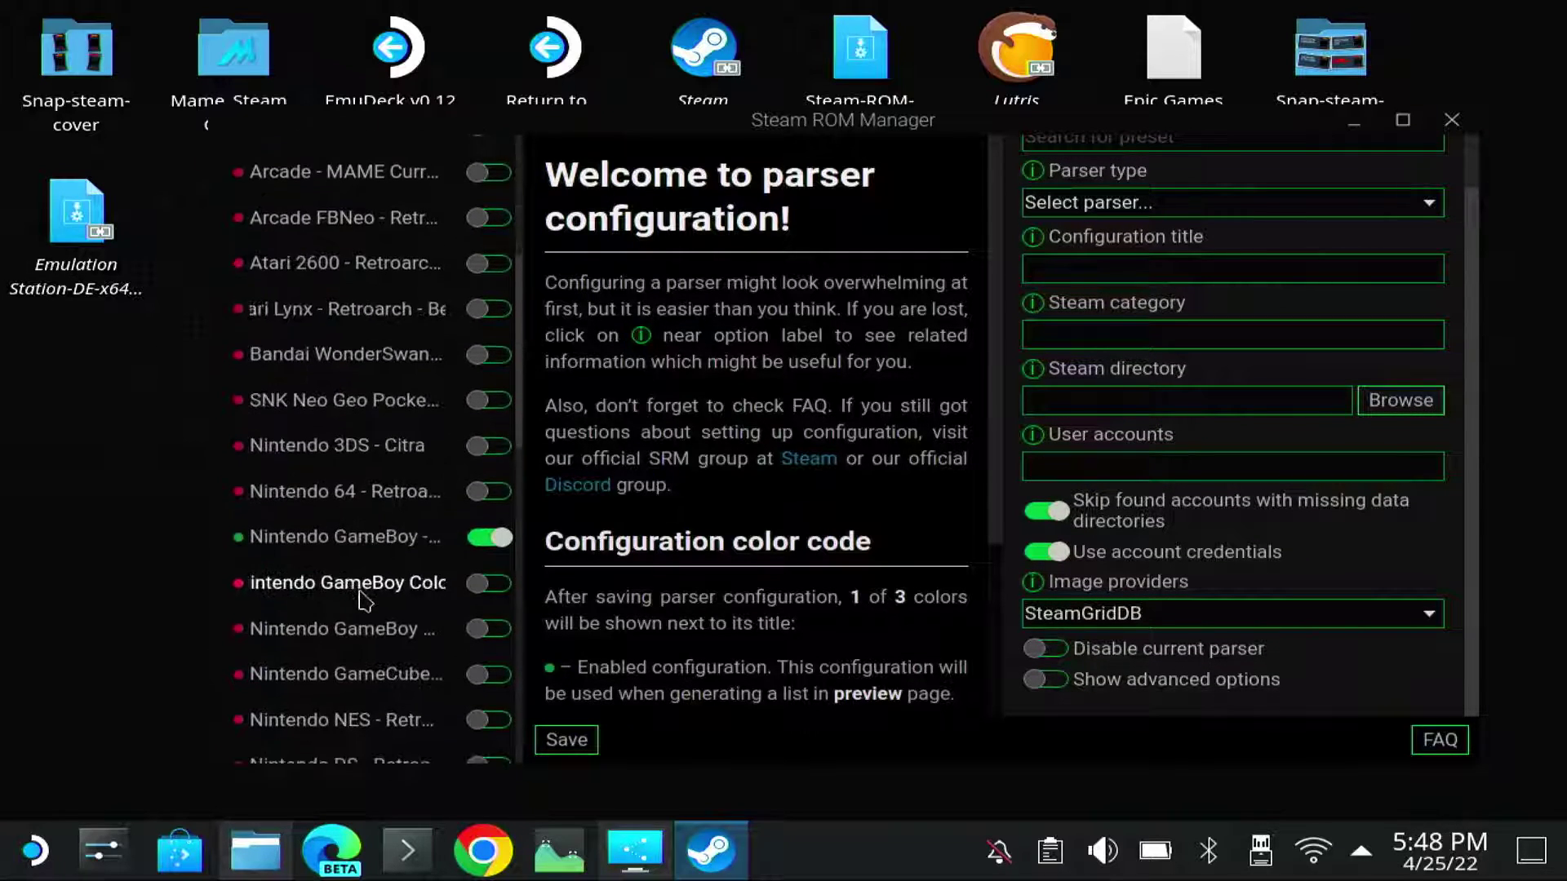
{"action": "scroll", "coordinate": [365, 602], "scroll_direction": "down", "scroll_amount": 2}
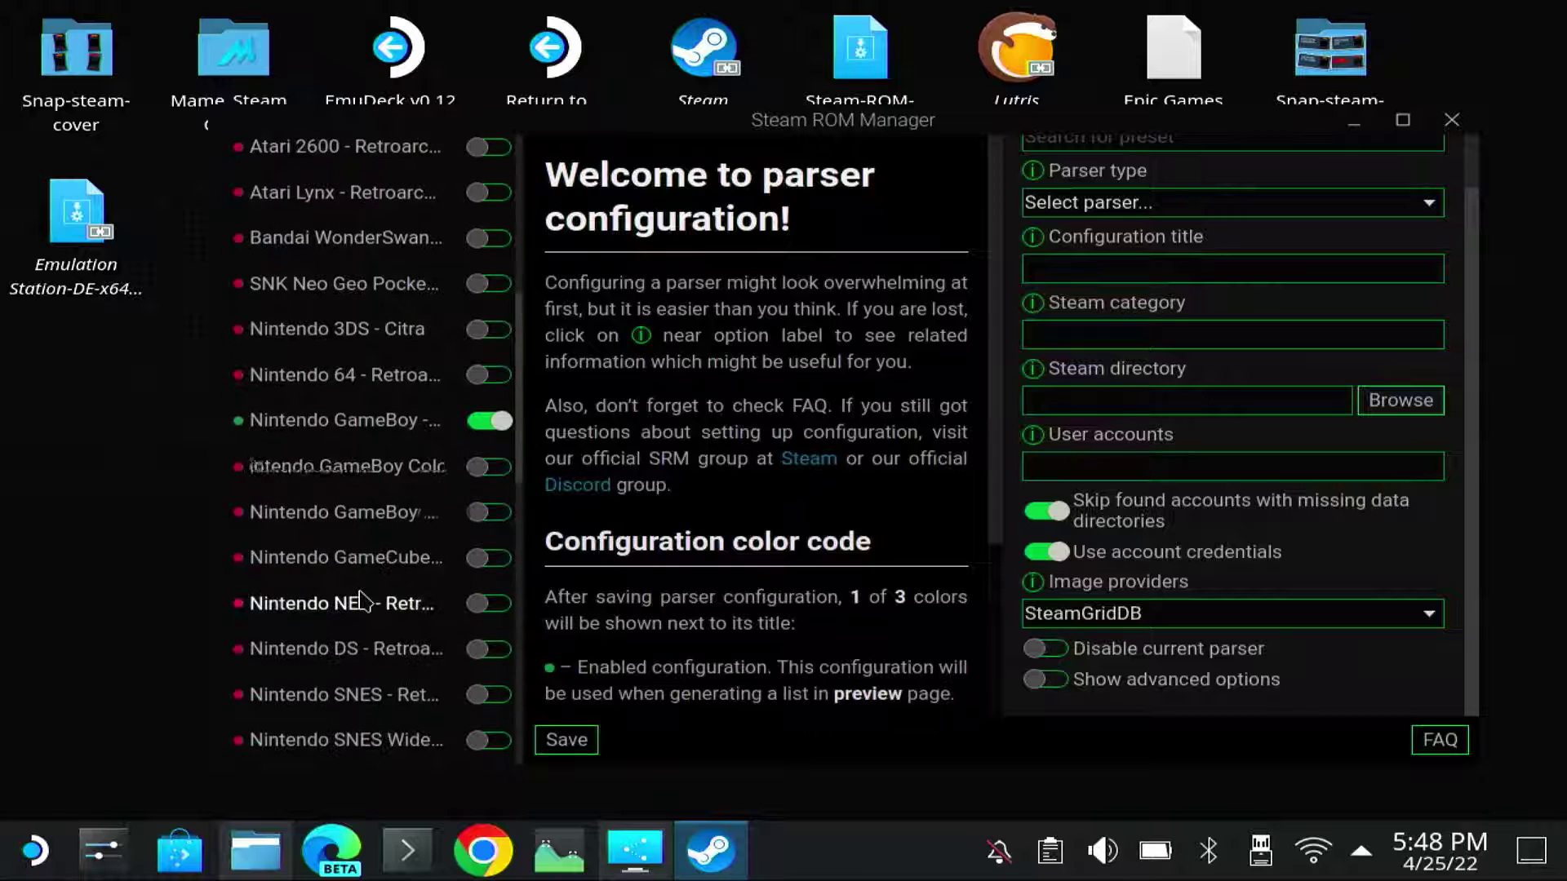
{"action": "left_click", "coordinate": [332, 432]}
{"action": "scroll", "coordinate": [1178, 522], "scroll_direction": "down", "scroll_amount": 4}
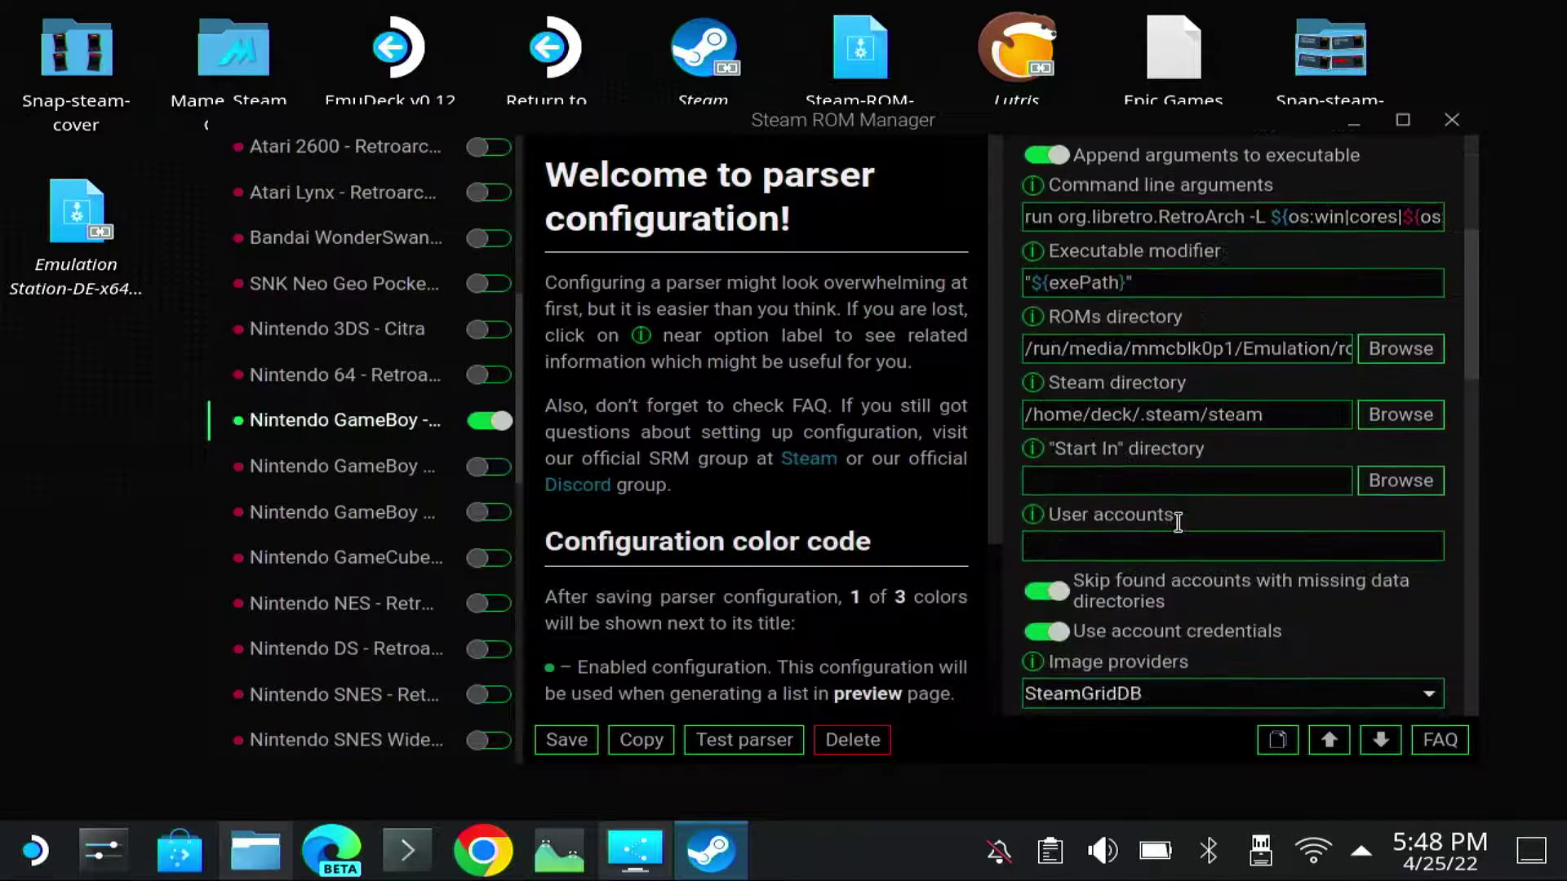
{"action": "scroll", "coordinate": [1178, 522], "scroll_direction": "down", "scroll_amount": 7}
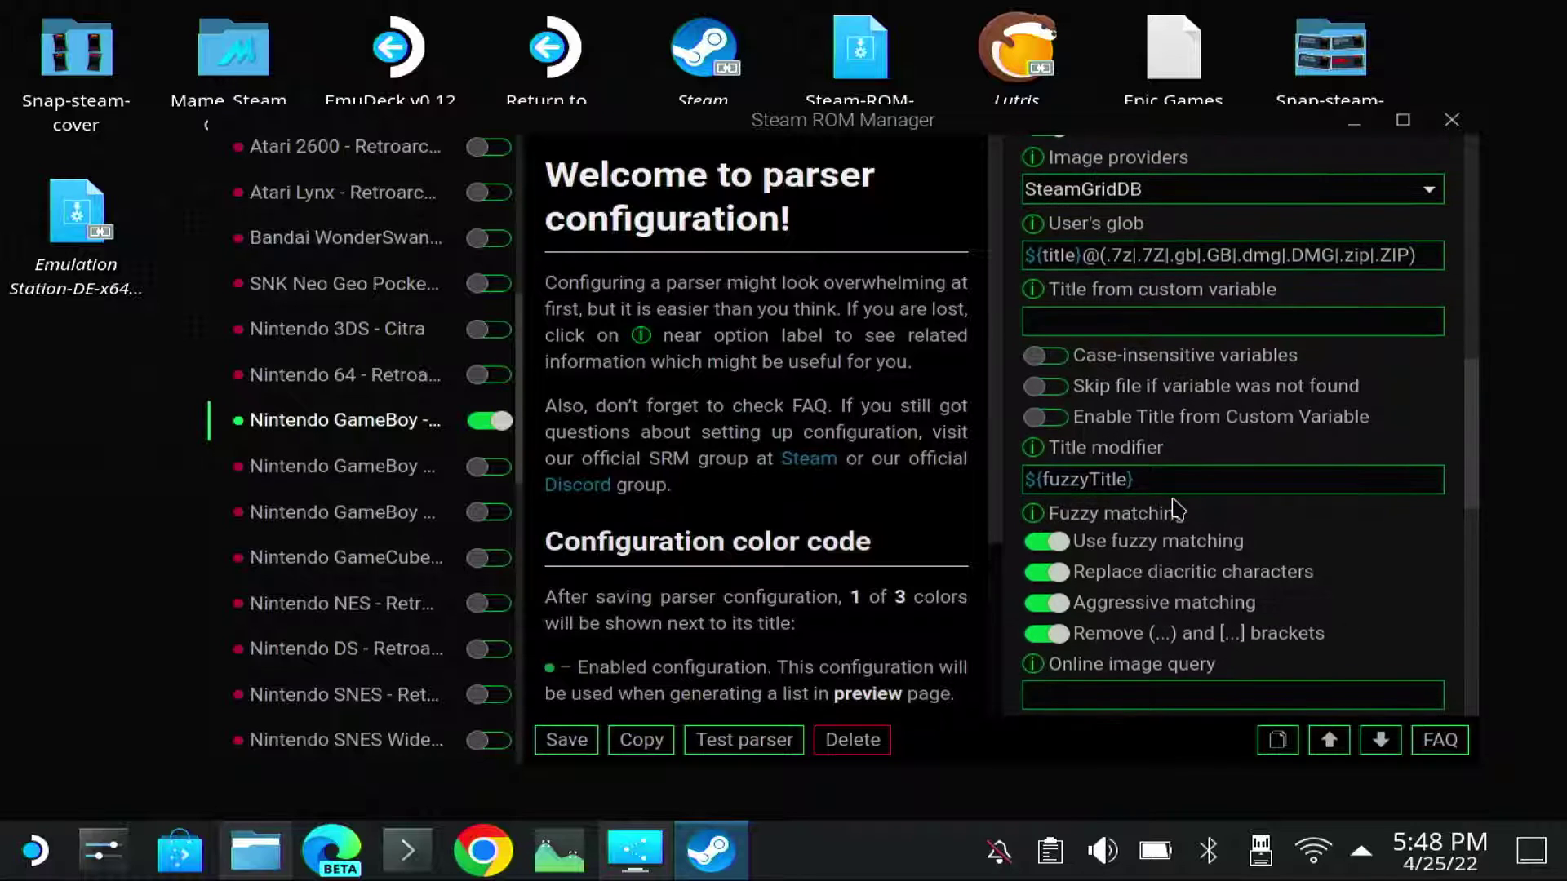
{"action": "scroll", "coordinate": [1178, 512], "scroll_direction": "down", "scroll_amount": 10}
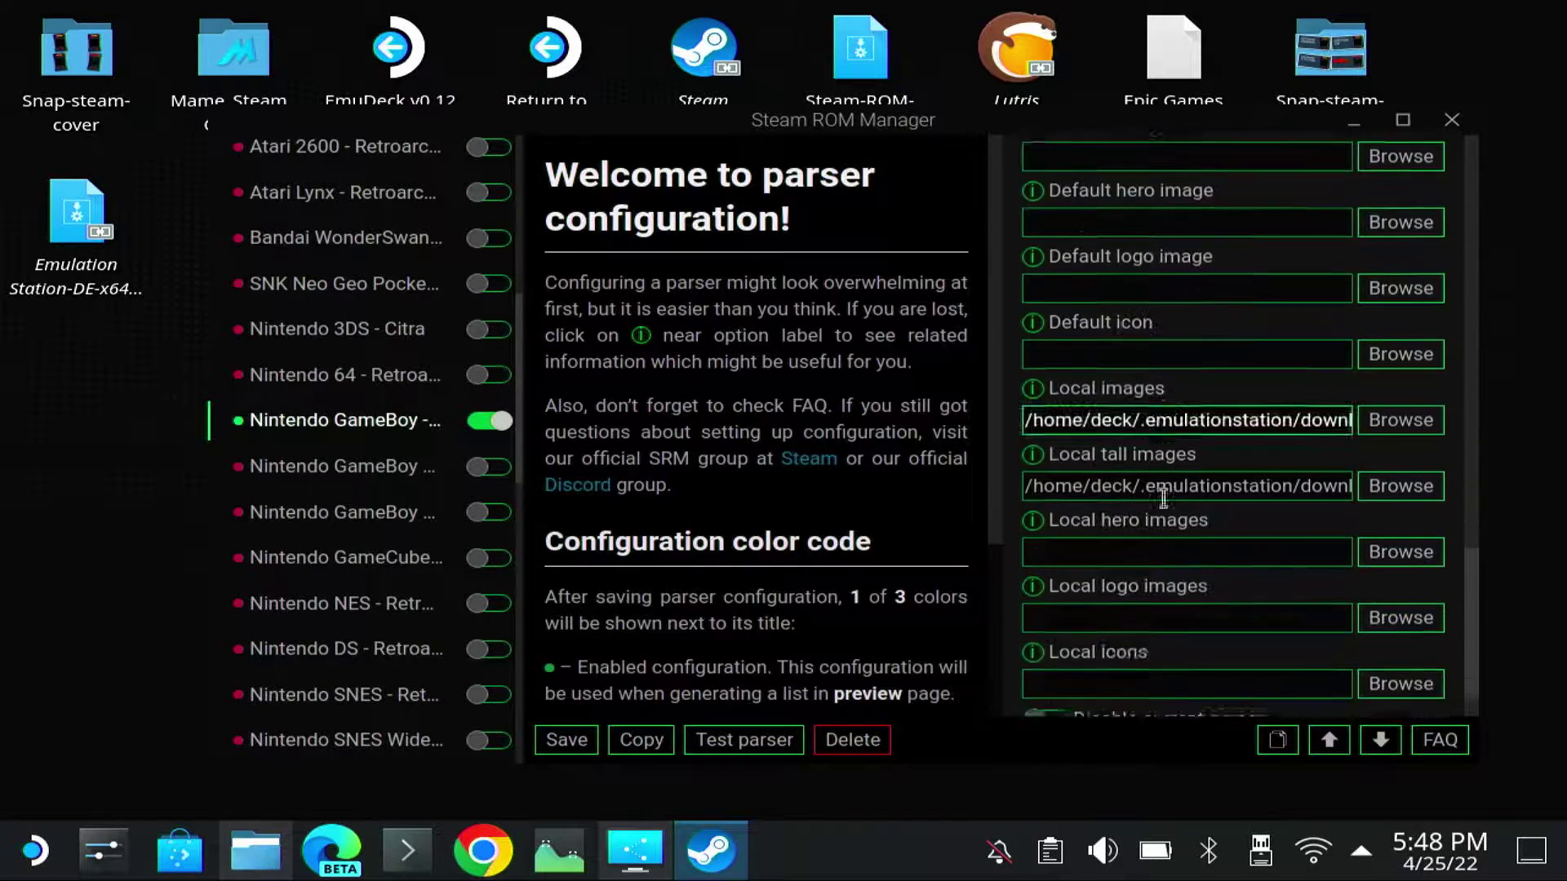
{"action": "scroll", "coordinate": [1163, 498], "scroll_direction": "down", "scroll_amount": 1}
{"action": "left_click", "coordinate": [1122, 359]}
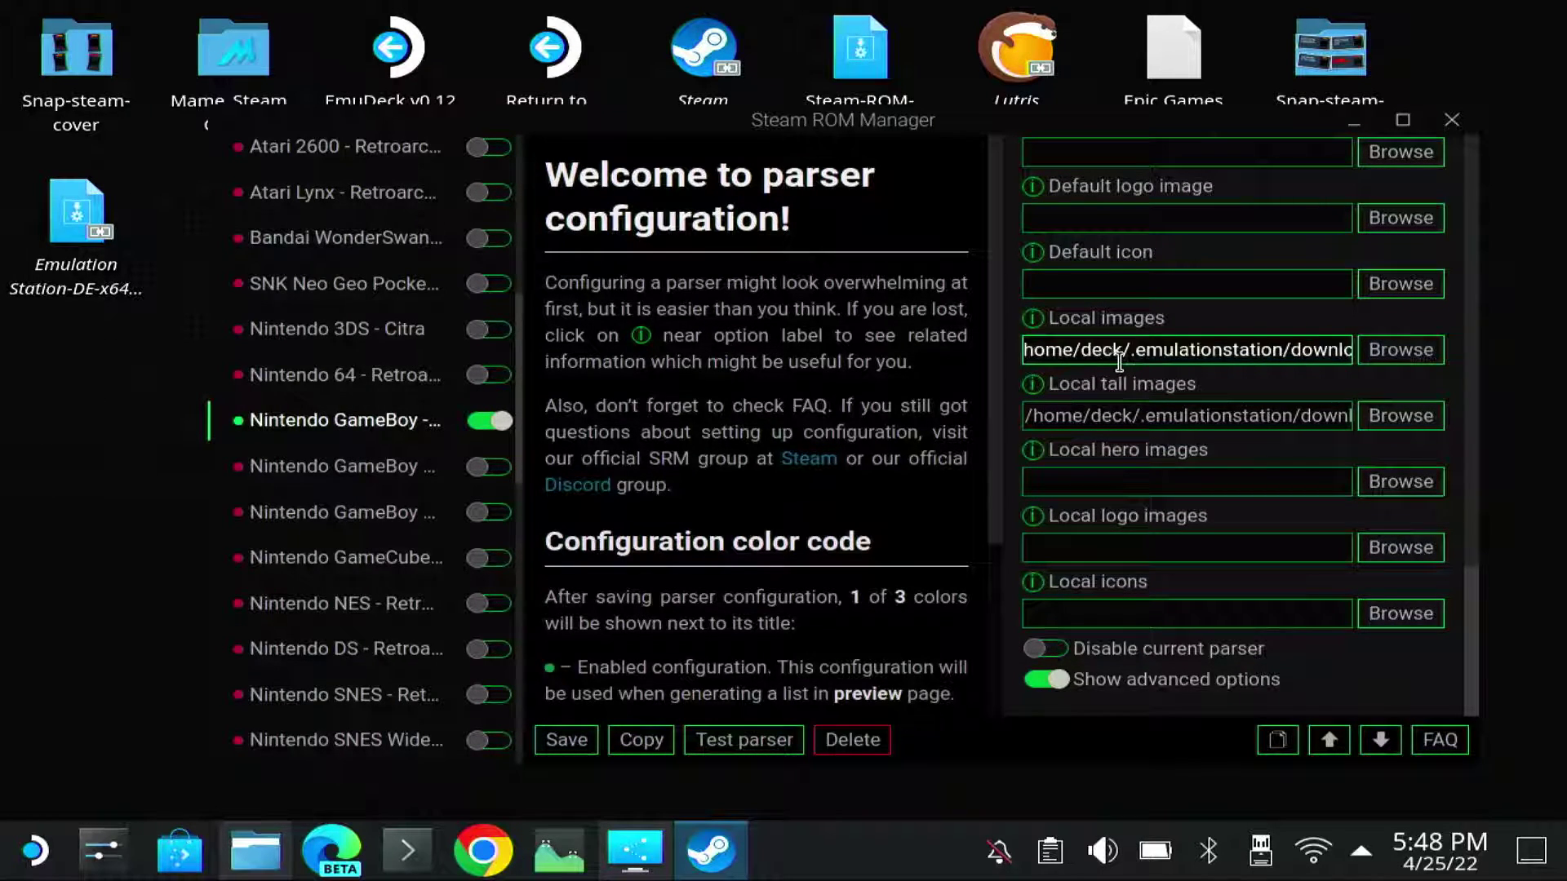
{"action": "key", "text": "End"}
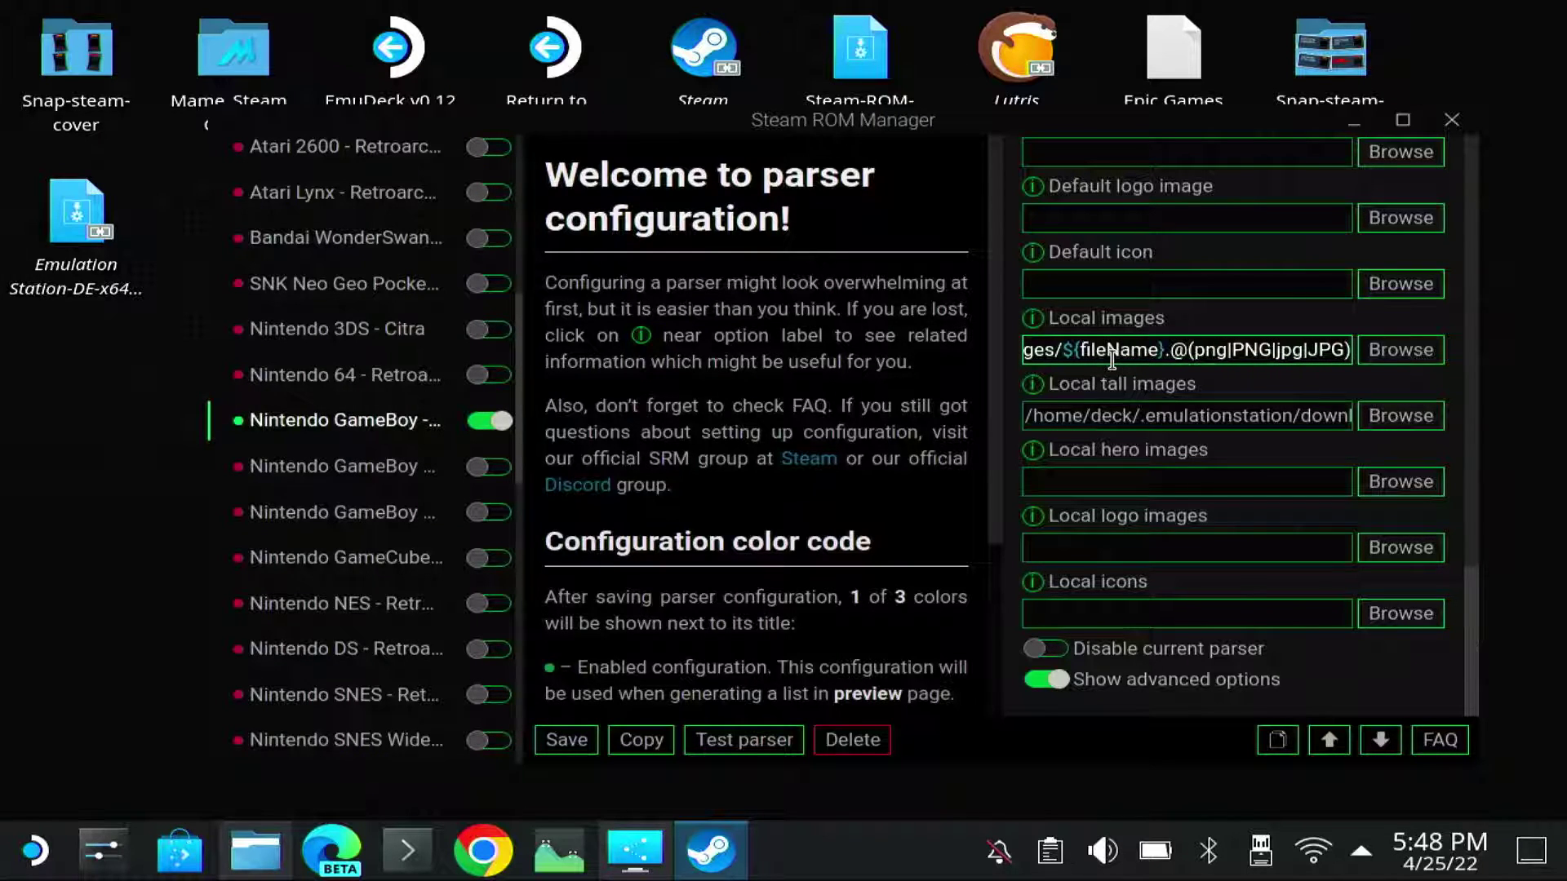
{"action": "left_click", "coordinate": [1150, 414]}
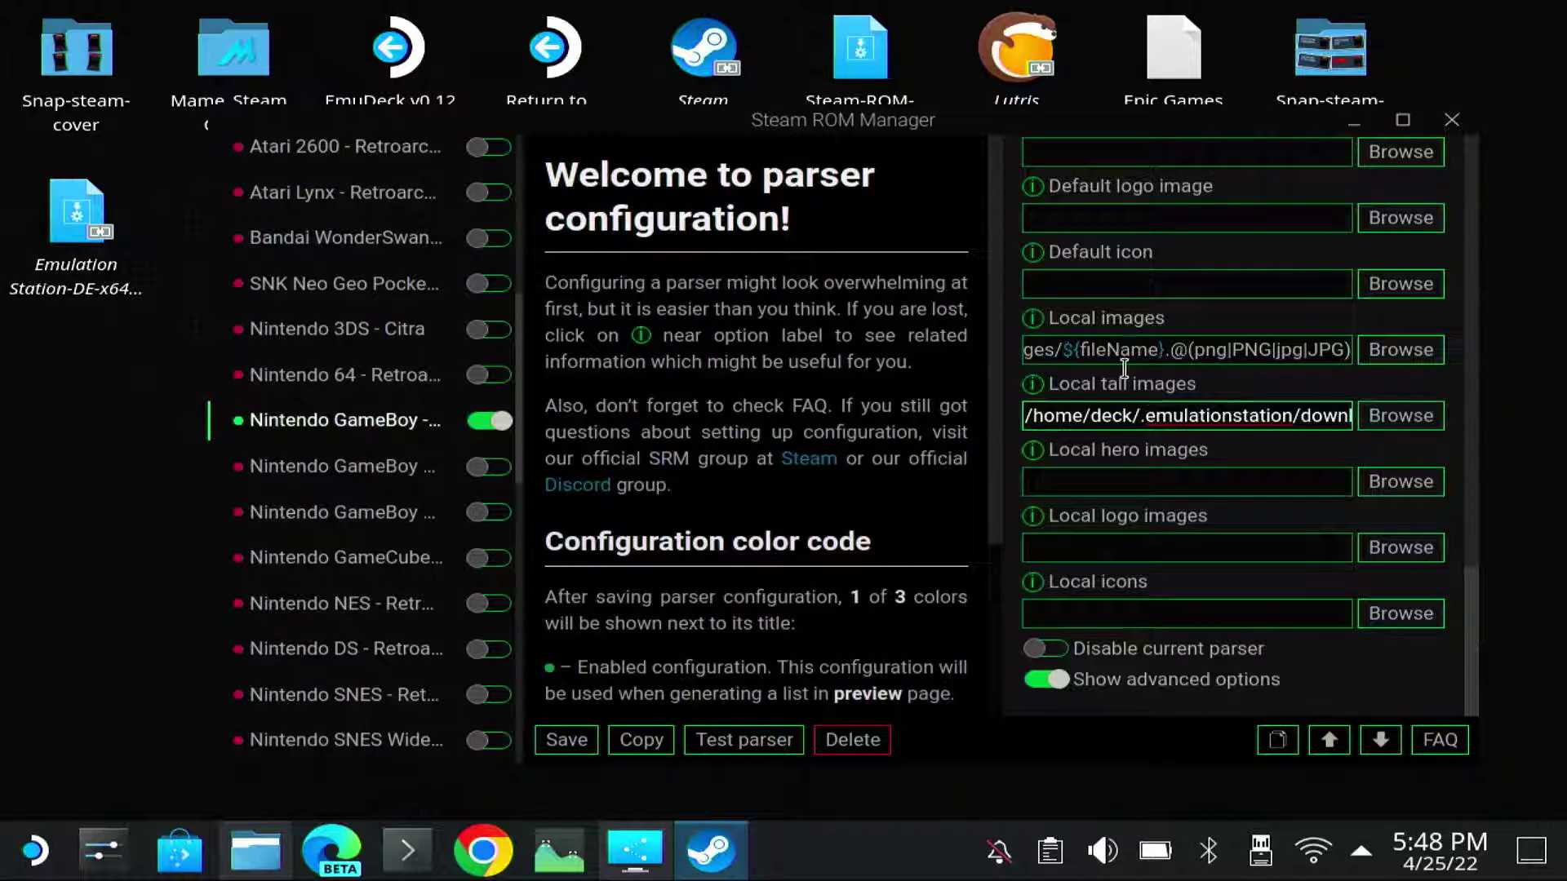
{"action": "left_click", "coordinate": [1114, 357]}
Check the GameBoy parser's full Local tall images path, from the home folder to the file extensions.
{"action": "left_click", "coordinate": [1138, 408]}
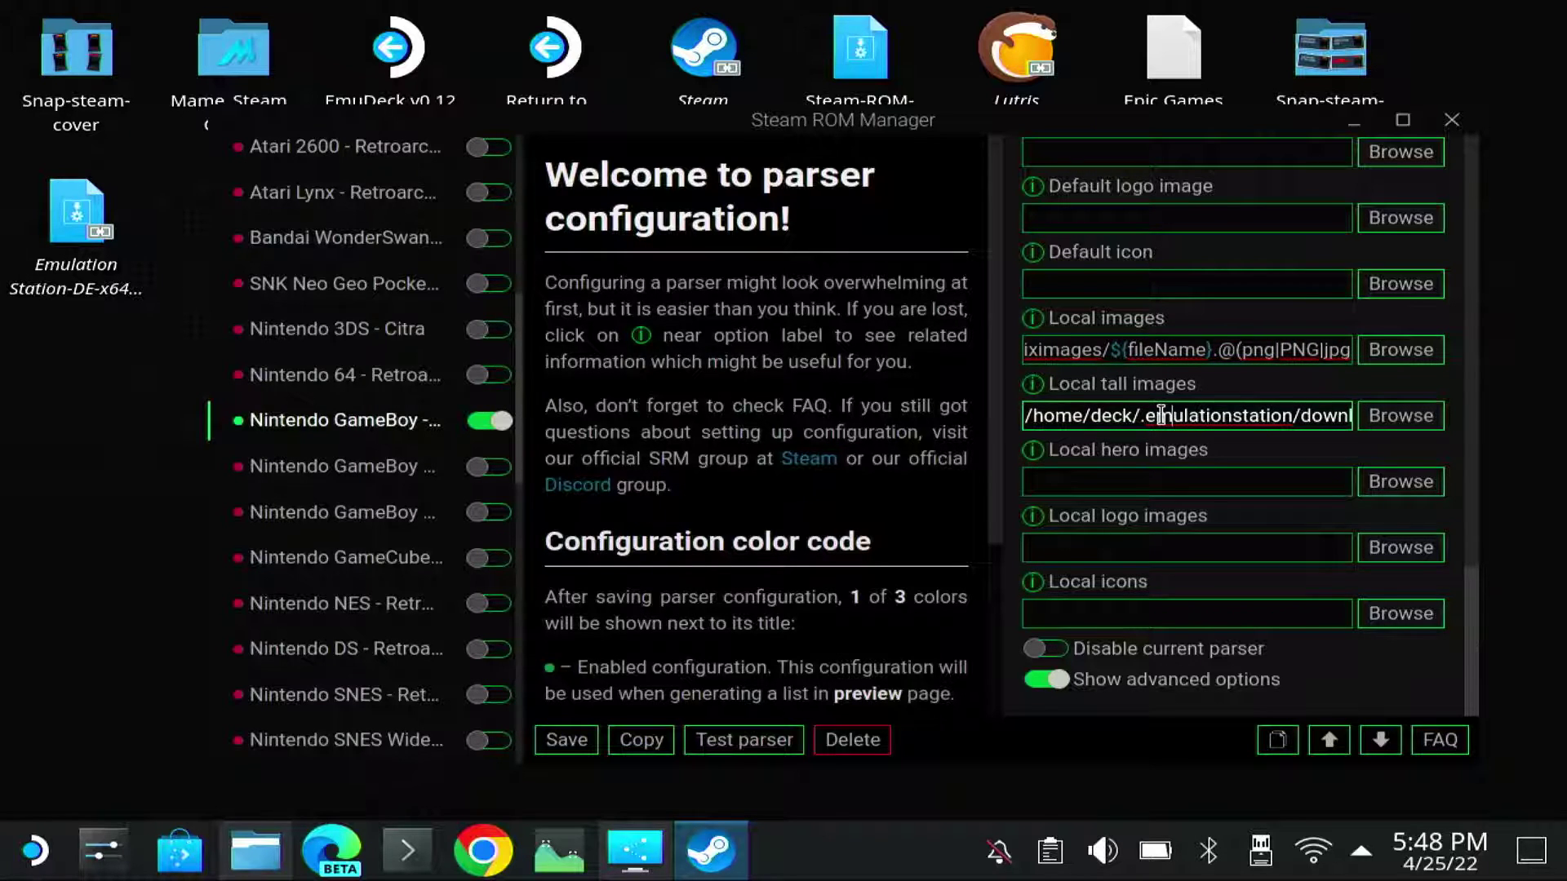
{"action": "key", "text": "Right"}
{"action": "key", "text": "Right"}
{"action": "key", "text": "Right"}
{"action": "key", "text": "Right"}
{"action": "key", "text": "Right"}
{"action": "key", "text": "Right"}
{"action": "key", "text": "Right"}
{"action": "key", "text": "Right"}
{"action": "key", "text": "Right"}
{"action": "key", "text": "Right"}
{"action": "key", "text": "Right"}
{"action": "key", "text": "Right"}
{"action": "key", "text": "Right"}
{"action": "key", "text": "Right"}
{"action": "key", "text": "Right"}
{"action": "key", "text": "Right"}
{"action": "key", "text": "Right"}
{"action": "key", "text": "Right"}
{"action": "key", "text": "Right"}
{"action": "key", "text": "Right"}
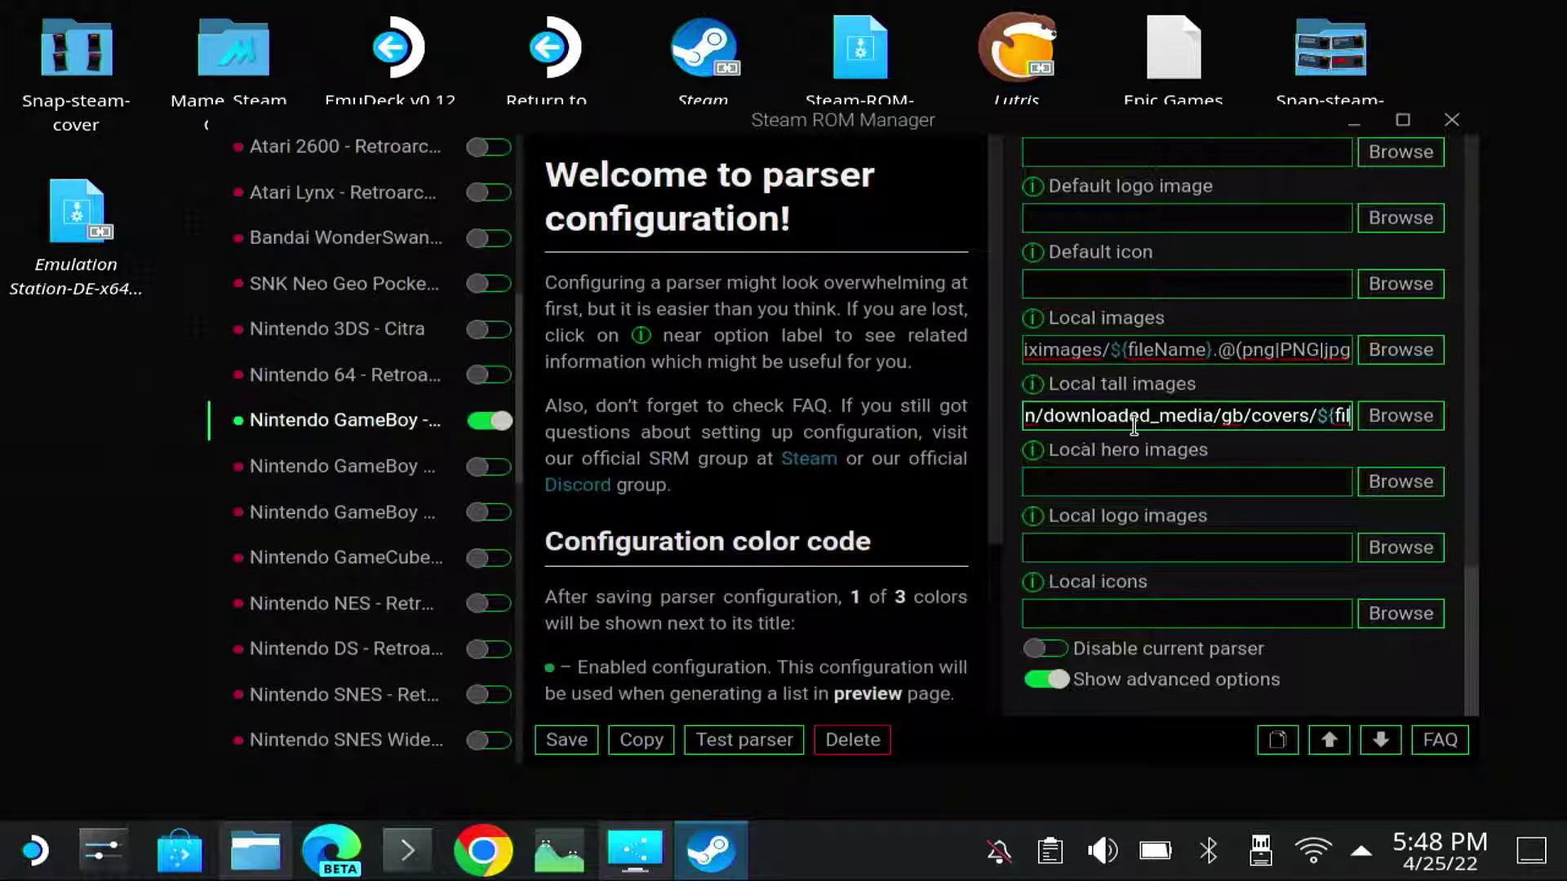
{"action": "key", "text": "Right"}
{"action": "key", "text": "Right"}
{"action": "key", "text": "Right"}
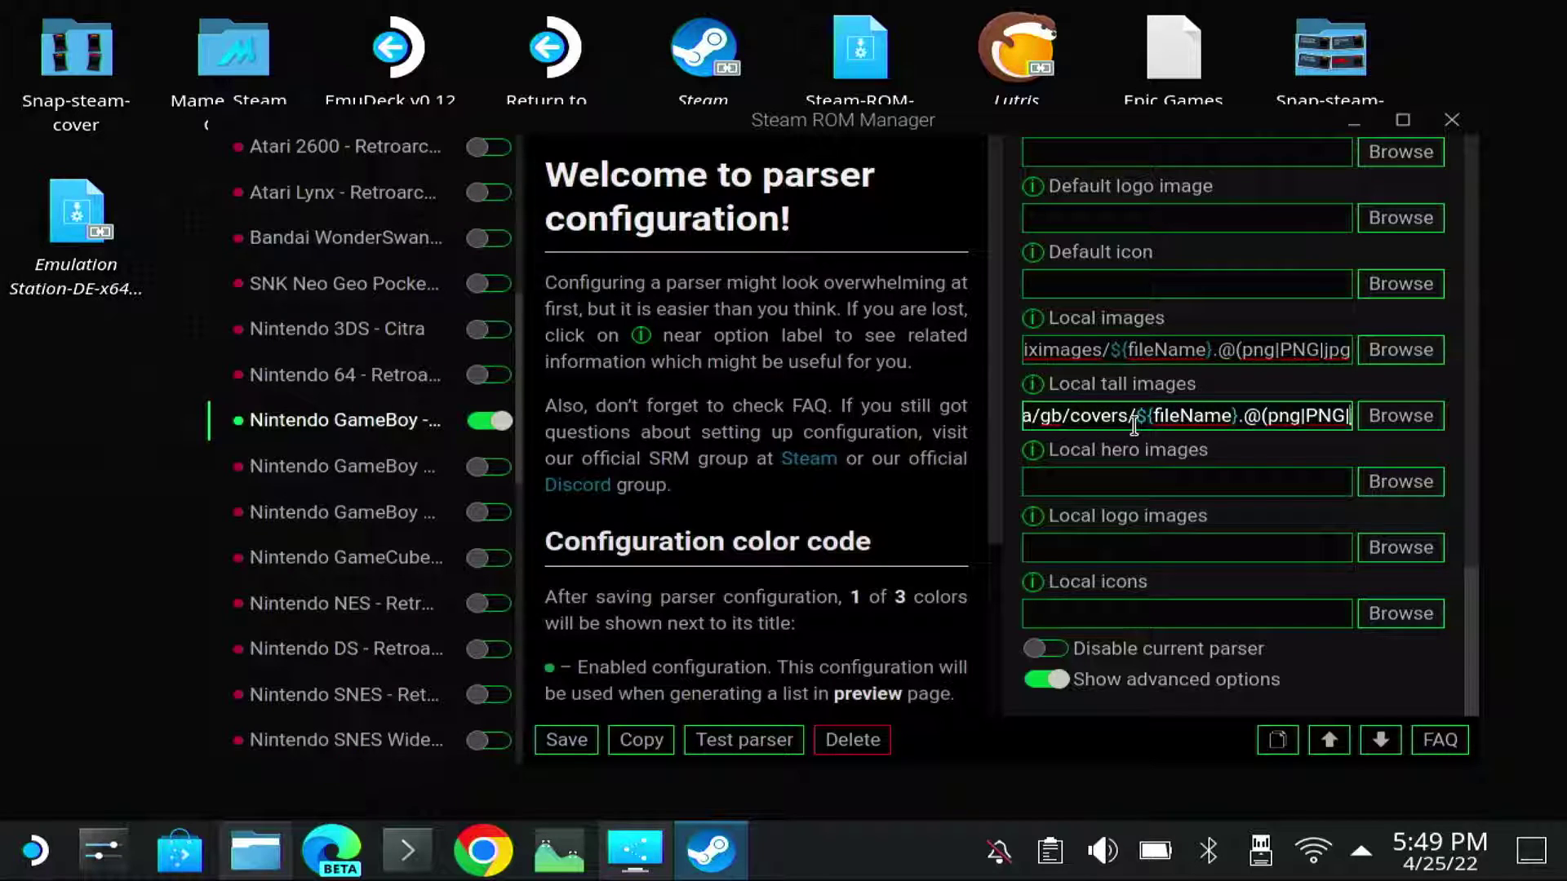
{"action": "key", "text": "Right"}
{"action": "key", "text": "Right"}
{"action": "key", "text": "Right"}
{"action": "key", "text": "Right"}
{"action": "key", "text": "Right"}
{"action": "key", "text": "Right"}
{"action": "key", "text": "Right"}
{"action": "key", "text": "Right"}
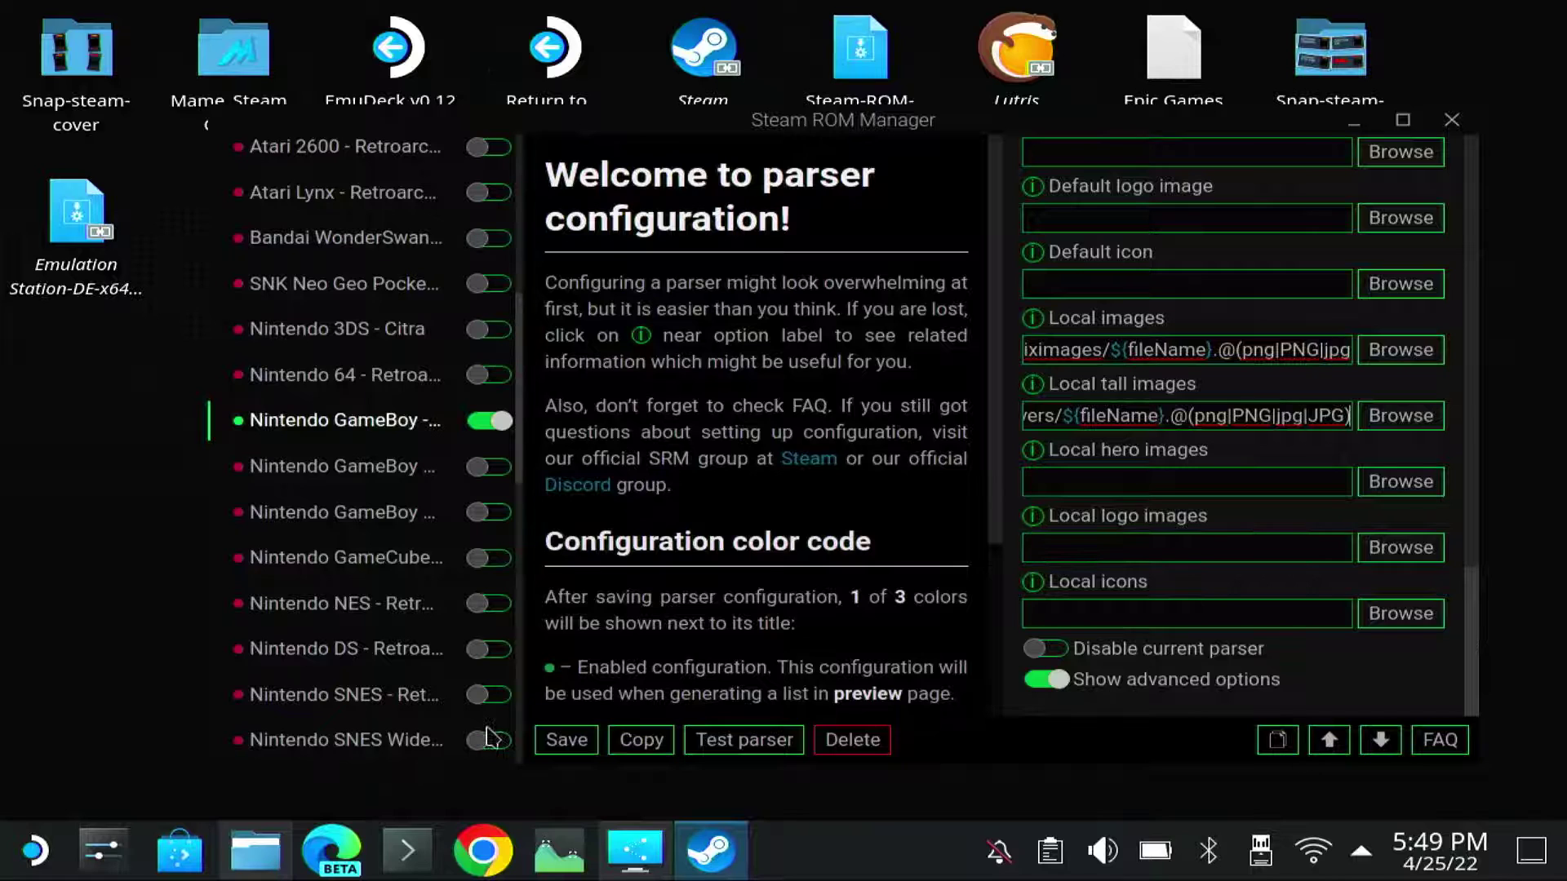
Remove all added app entries from Steam and generate a new app list in the preview.
{"action": "scroll", "coordinate": [363, 327], "scroll_direction": "up", "scroll_amount": 10}
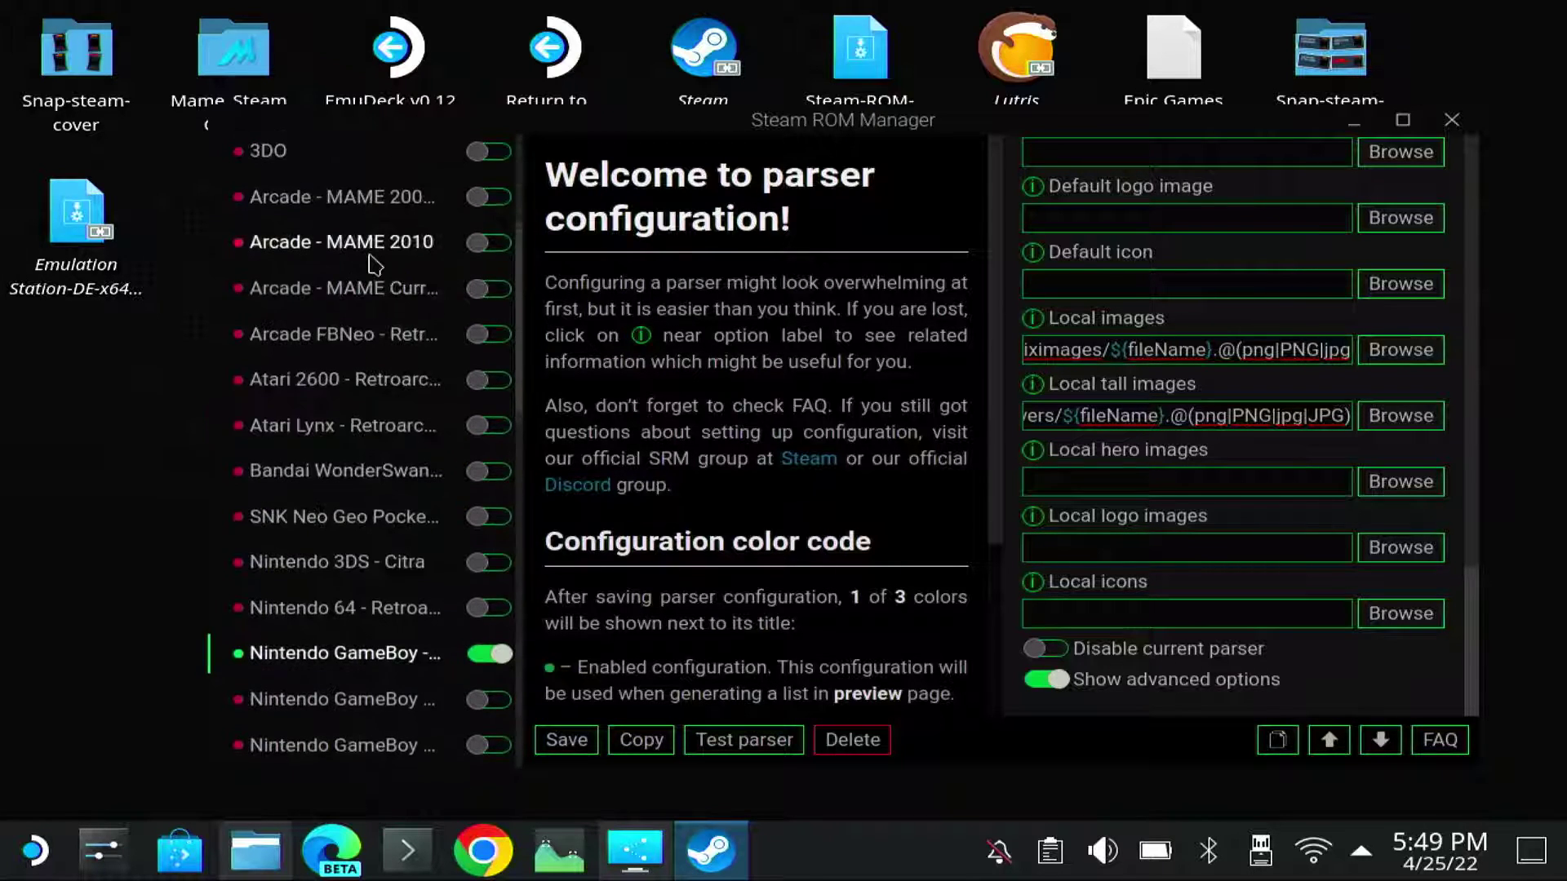
{"action": "left_click", "coordinate": [288, 235]}
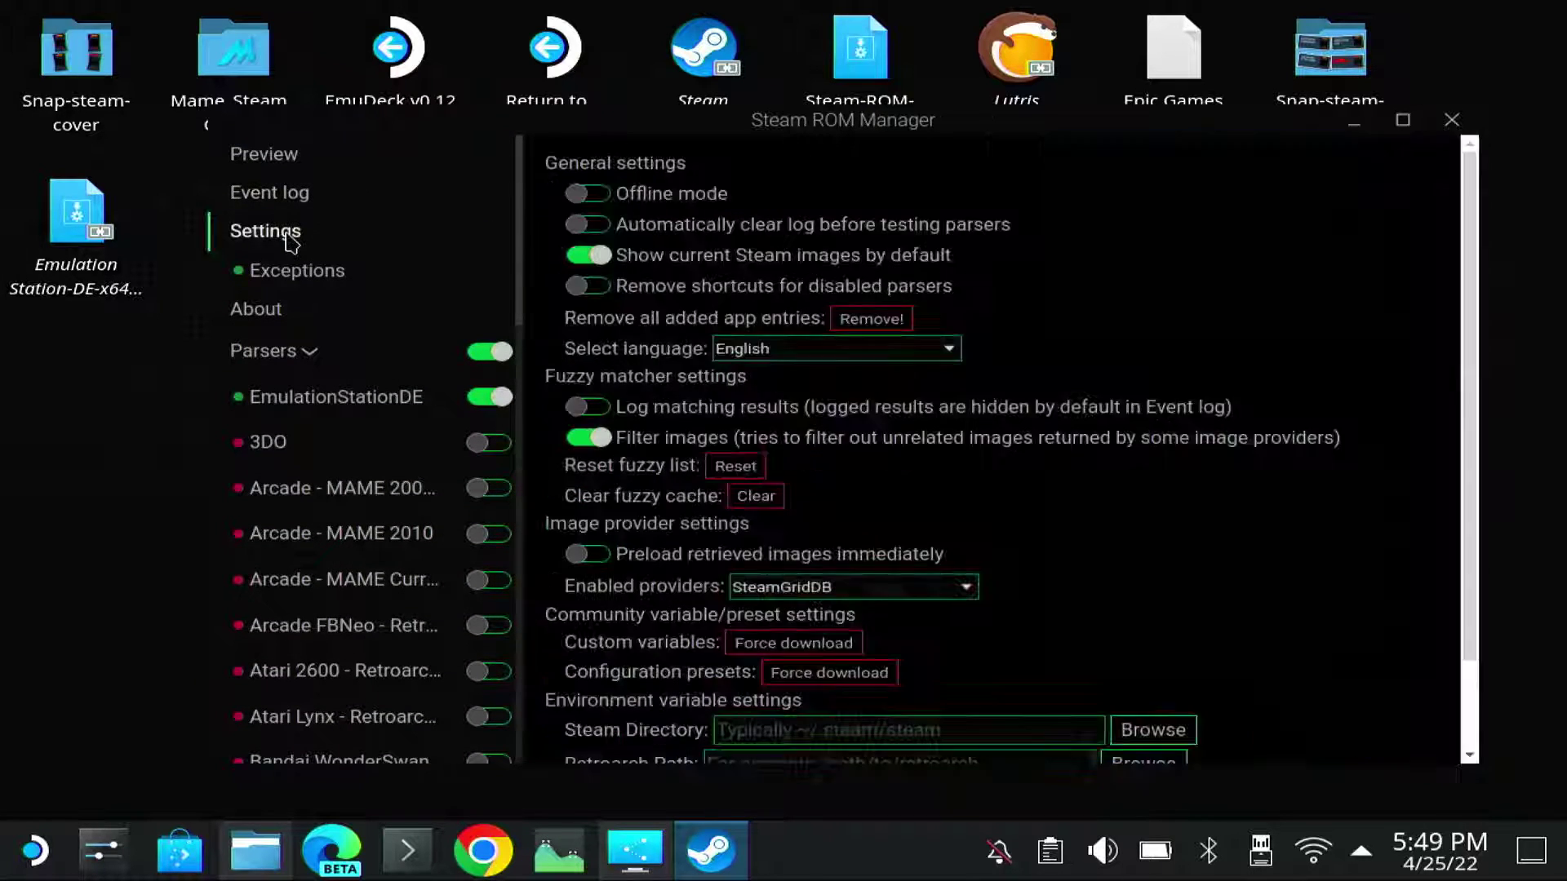
{"action": "left_click", "coordinate": [857, 322]}
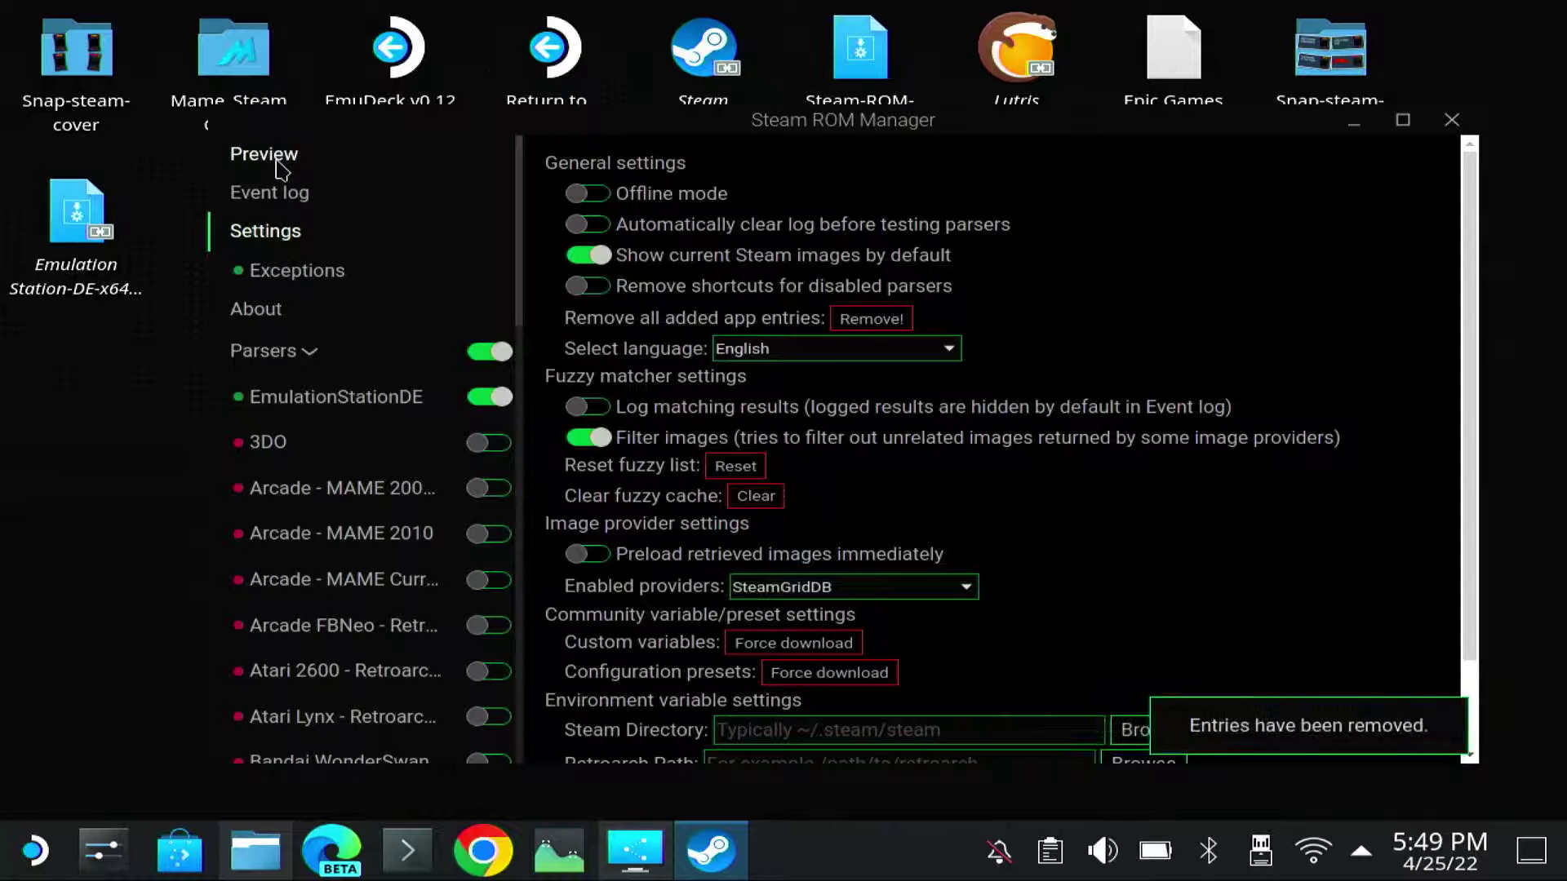
{"action": "left_click", "coordinate": [278, 160]}
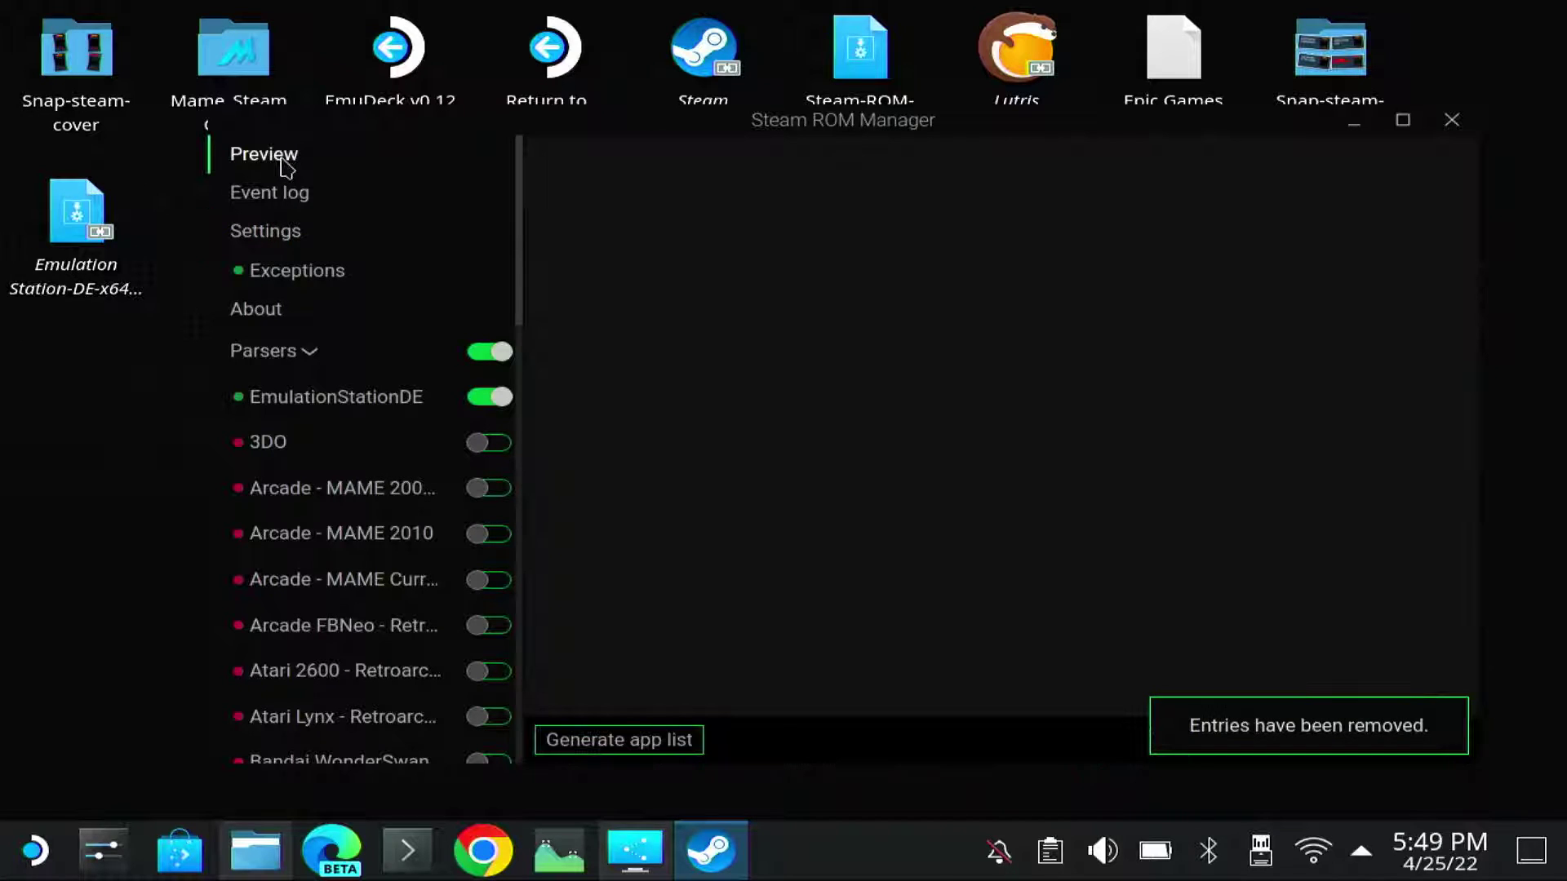
{"action": "left_click", "coordinate": [611, 752]}
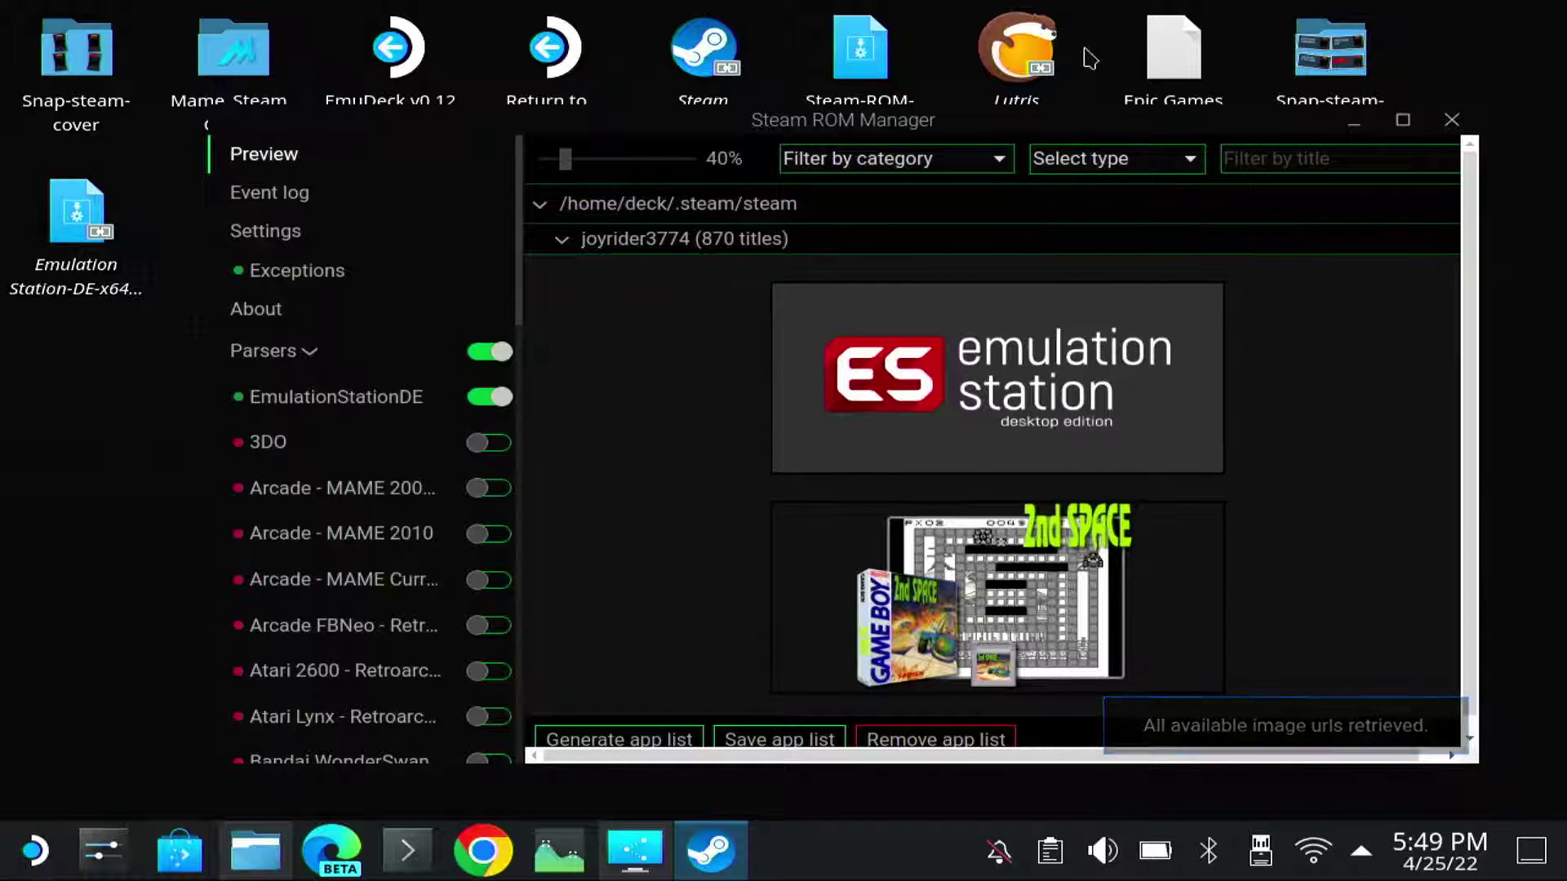
Switch the preview's artwork type to Posters and examine the GameBoy covers.
{"action": "left_click", "coordinate": [1121, 163]}
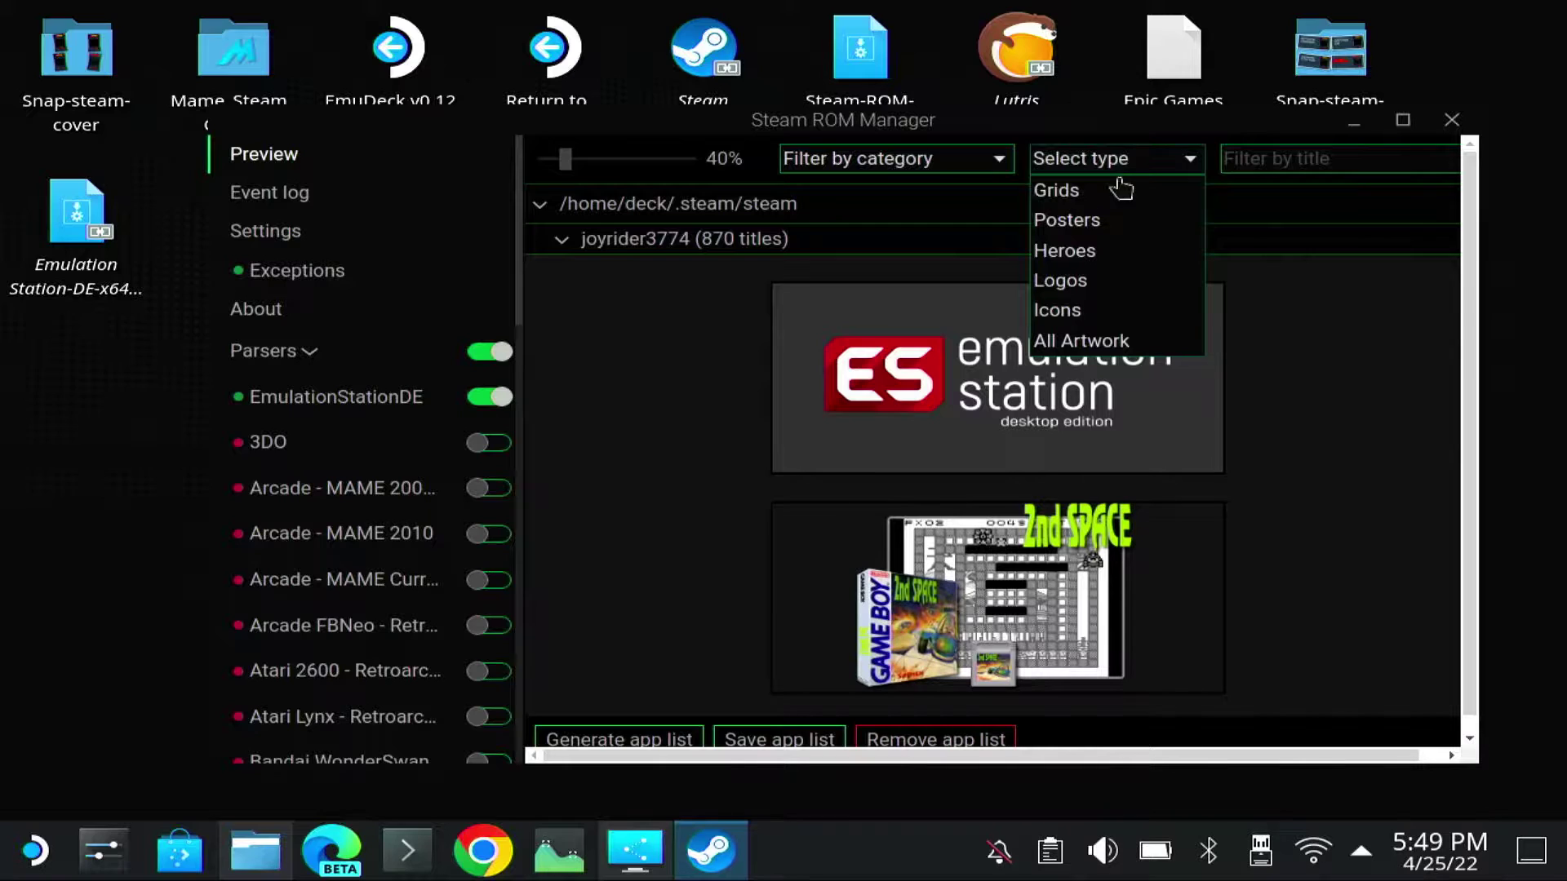
{"action": "left_click", "coordinate": [1100, 227]}
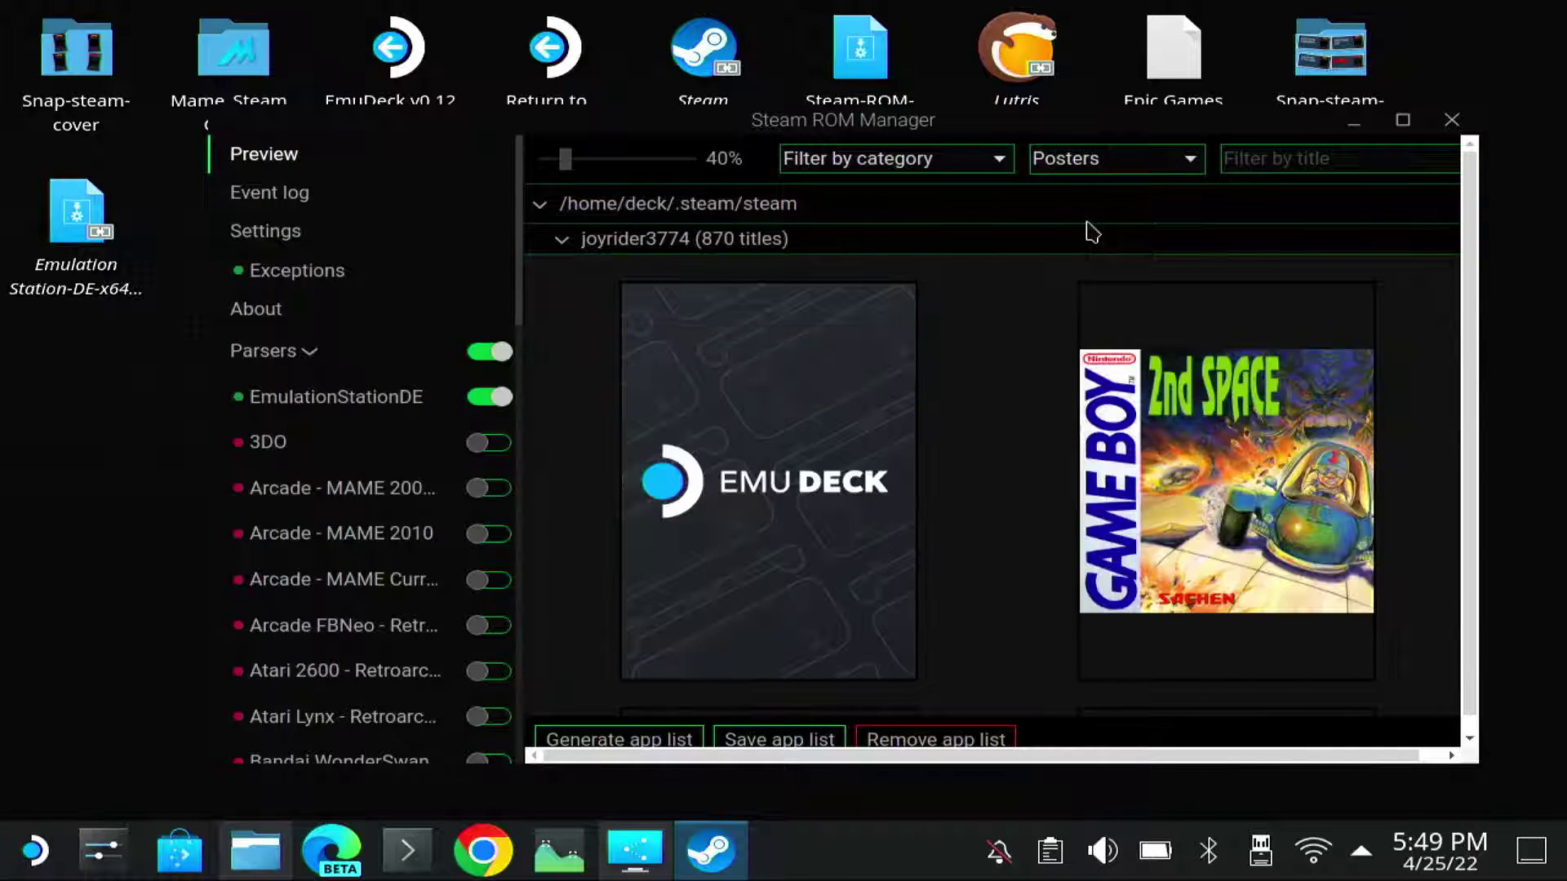
{"action": "scroll", "coordinate": [1030, 412], "scroll_direction": "down", "scroll_amount": 10}
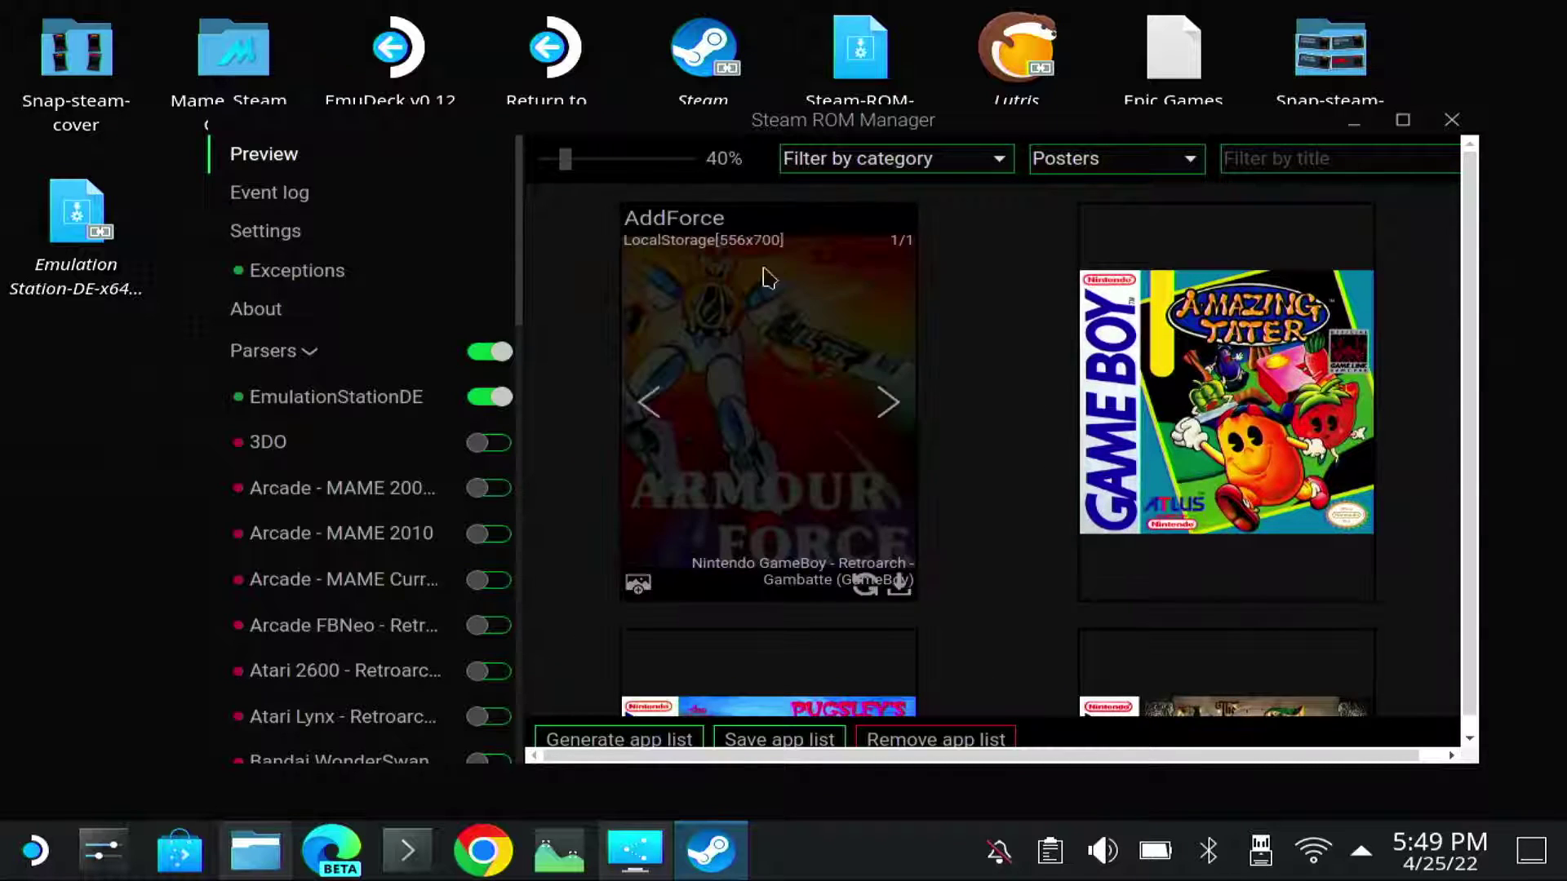
Save the app list to Steam, look through more posters while it is saved, and close Steam ROM Manager.
{"action": "left_click", "coordinate": [740, 735]}
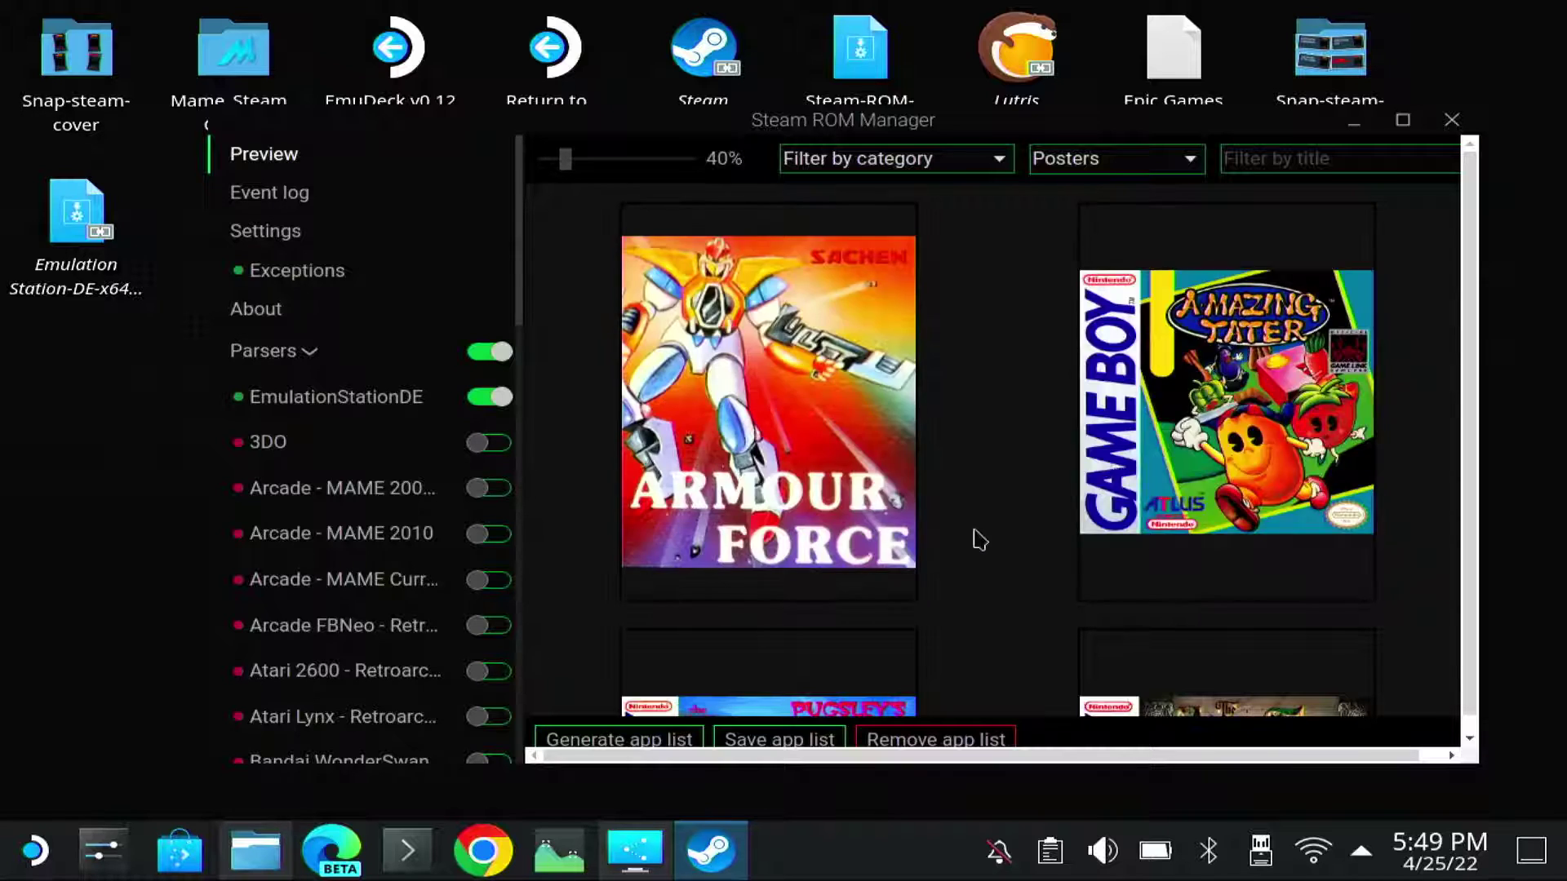
{"action": "scroll", "coordinate": [974, 563], "scroll_direction": "down", "scroll_amount": 2}
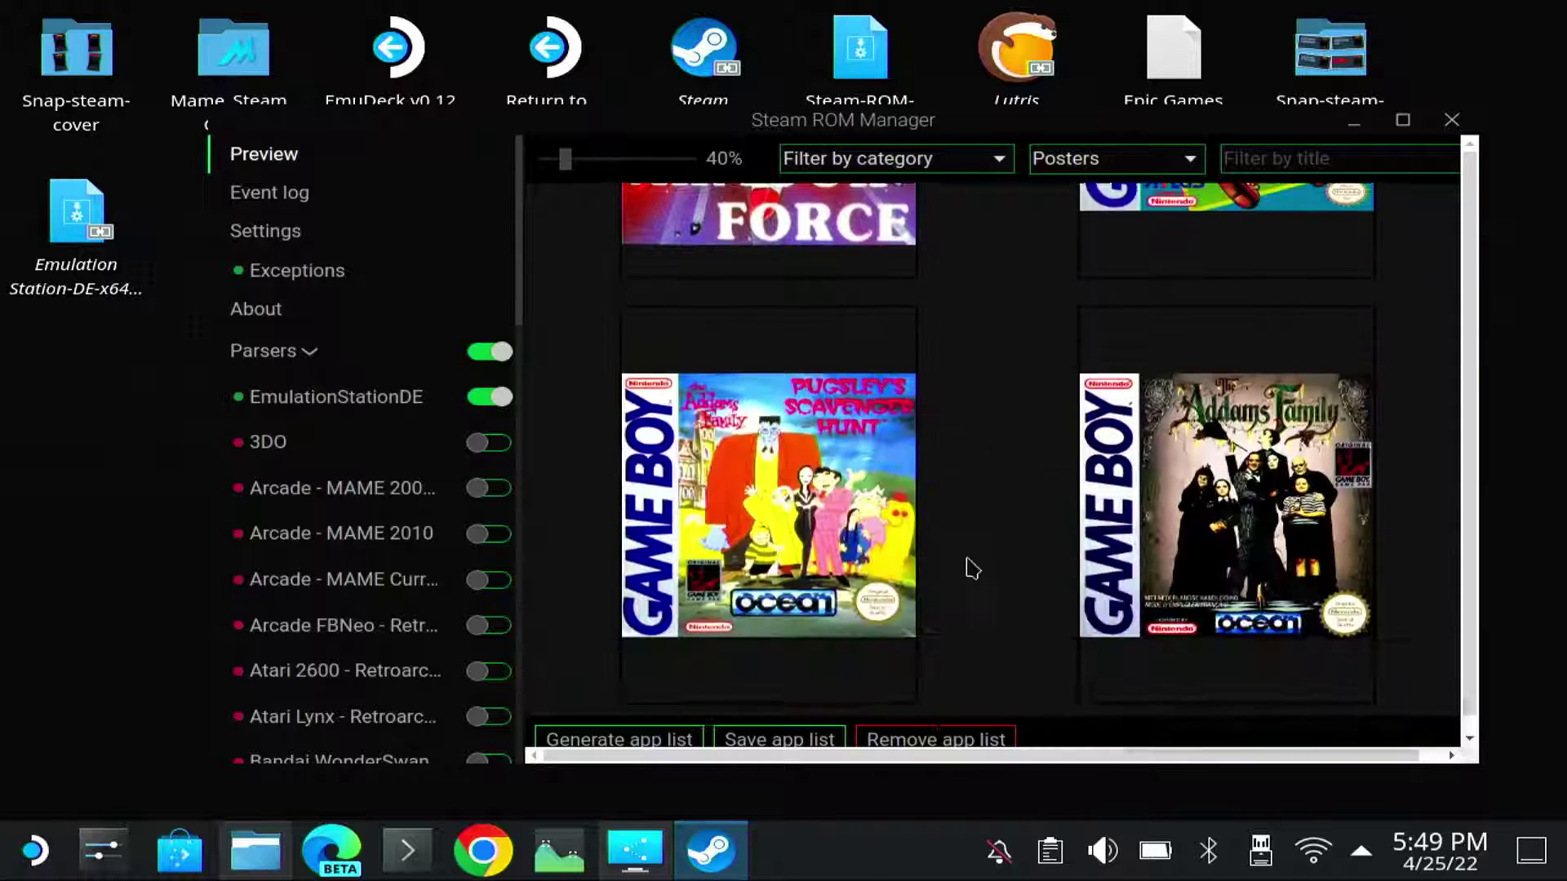
{"action": "scroll", "coordinate": [945, 571], "scroll_direction": "down", "scroll_amount": 5}
{"action": "scroll", "coordinate": [938, 549], "scroll_direction": "down", "scroll_amount": 2}
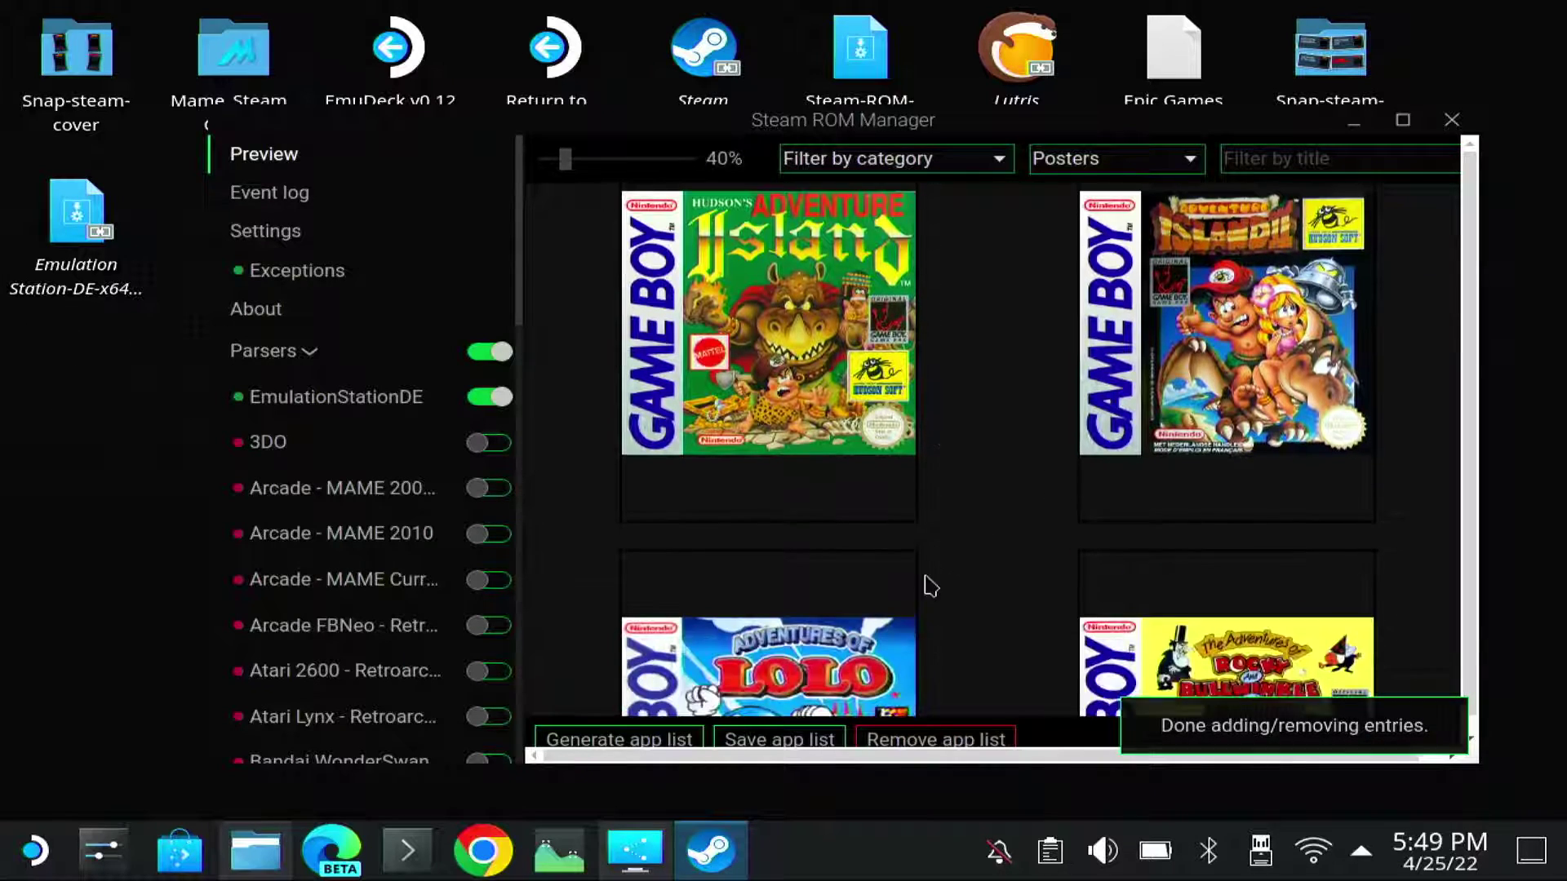
{"action": "left_click", "coordinate": [1452, 122]}
Start Steam from the desktop and show the library's collections.
{"action": "left_click", "coordinate": [703, 53]}
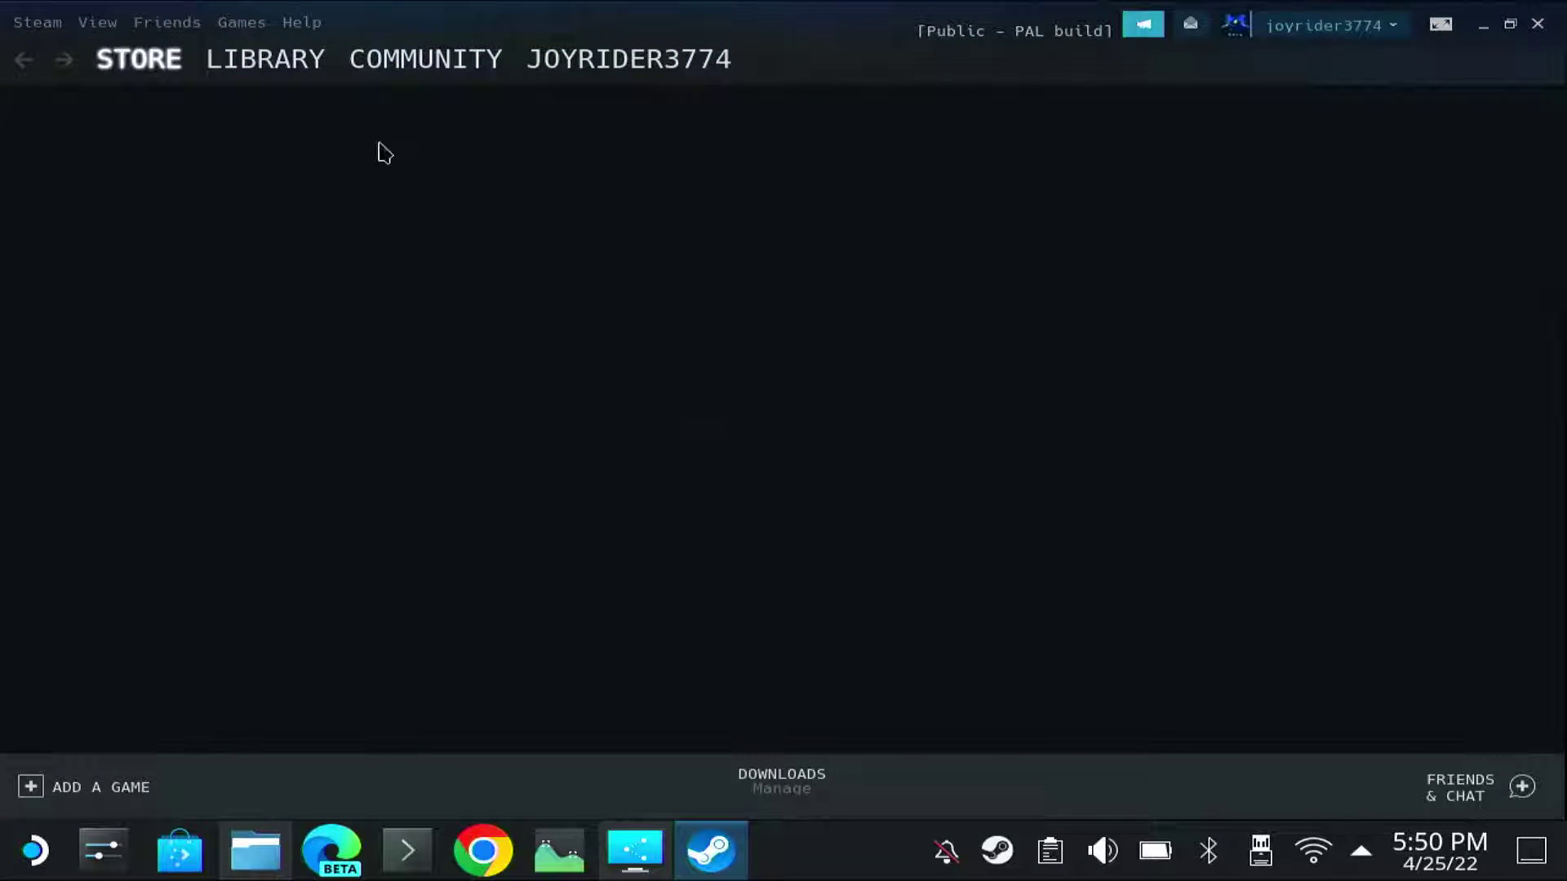
{"action": "left_click", "coordinate": [236, 59]}
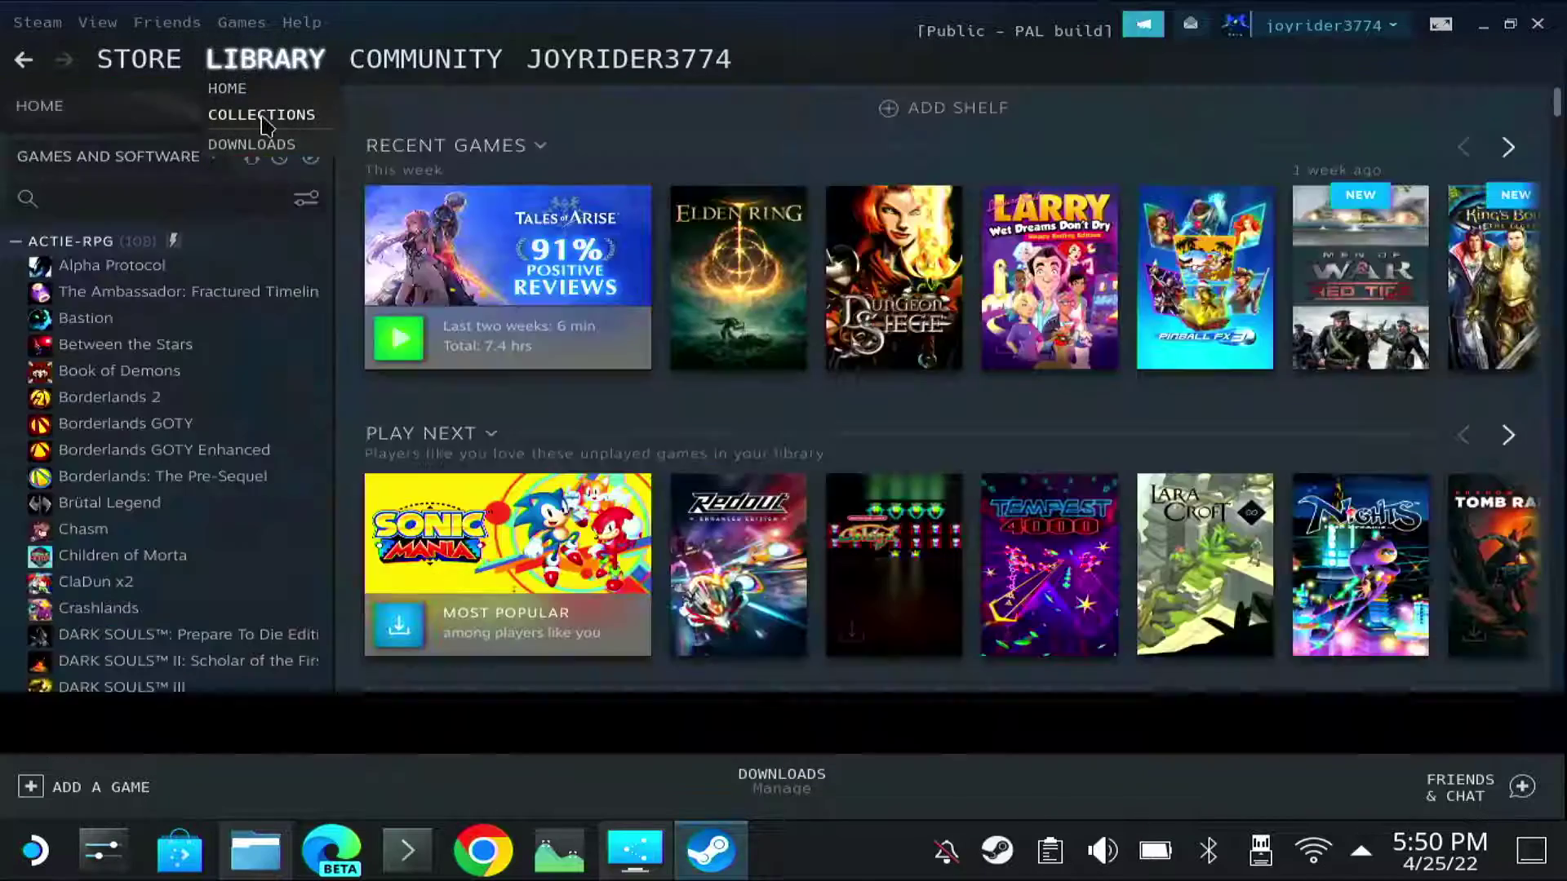
{"action": "left_click", "coordinate": [261, 123]}
Open the GameBoy collection and inspect the poster covers and preview images of its games.
{"action": "scroll", "coordinate": [588, 359], "scroll_direction": "down", "scroll_amount": 6}
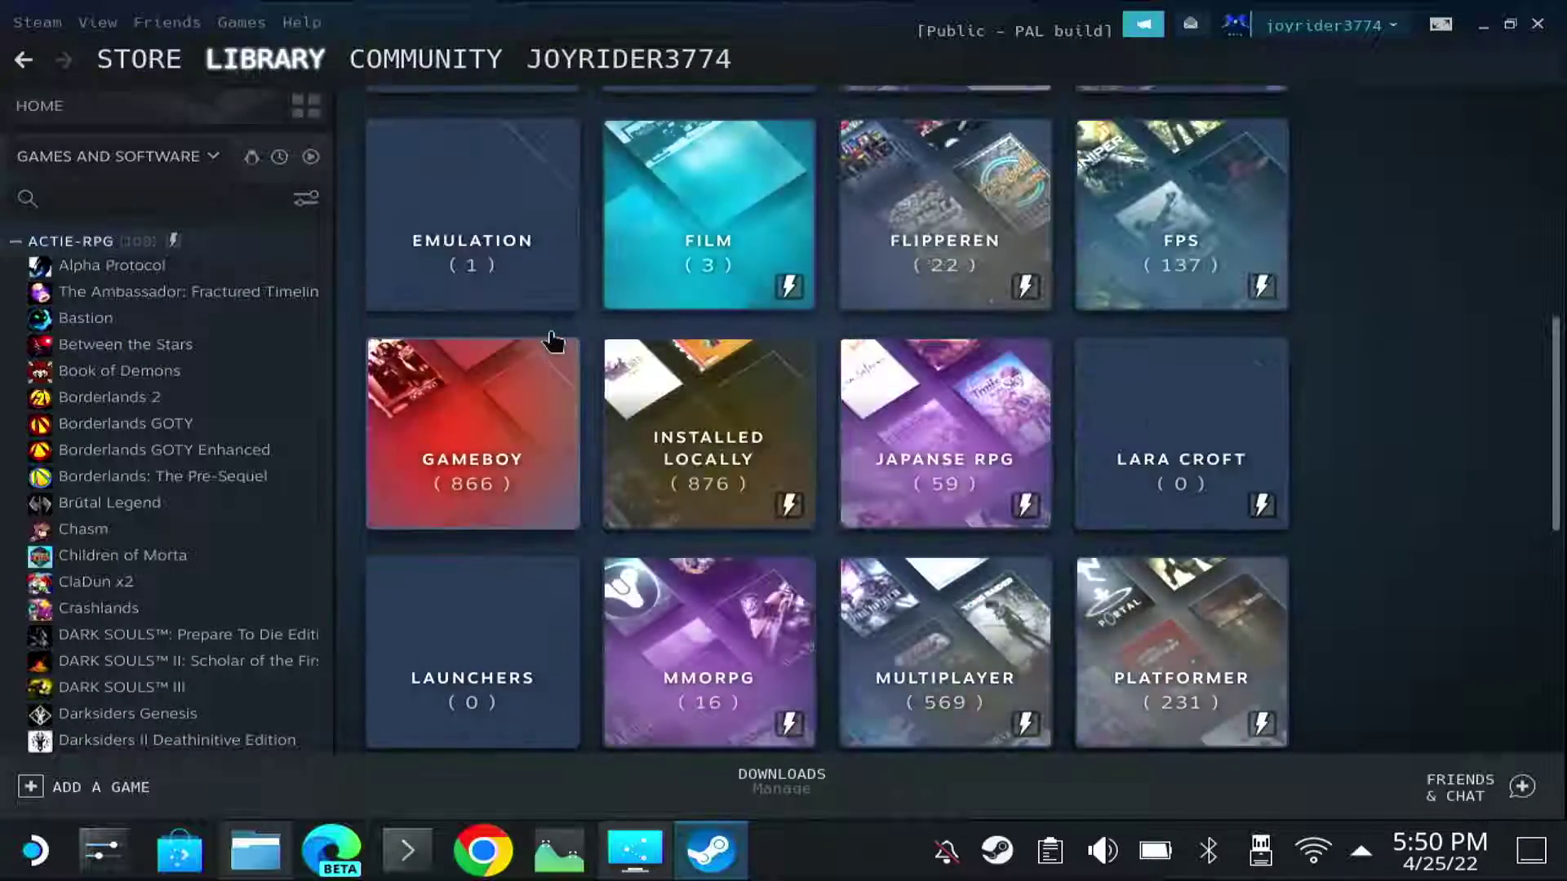
{"action": "scroll", "coordinate": [553, 341], "scroll_direction": "up", "scroll_amount": 3}
{"action": "scroll", "coordinate": [538, 481], "scroll_direction": "down", "scroll_amount": 2}
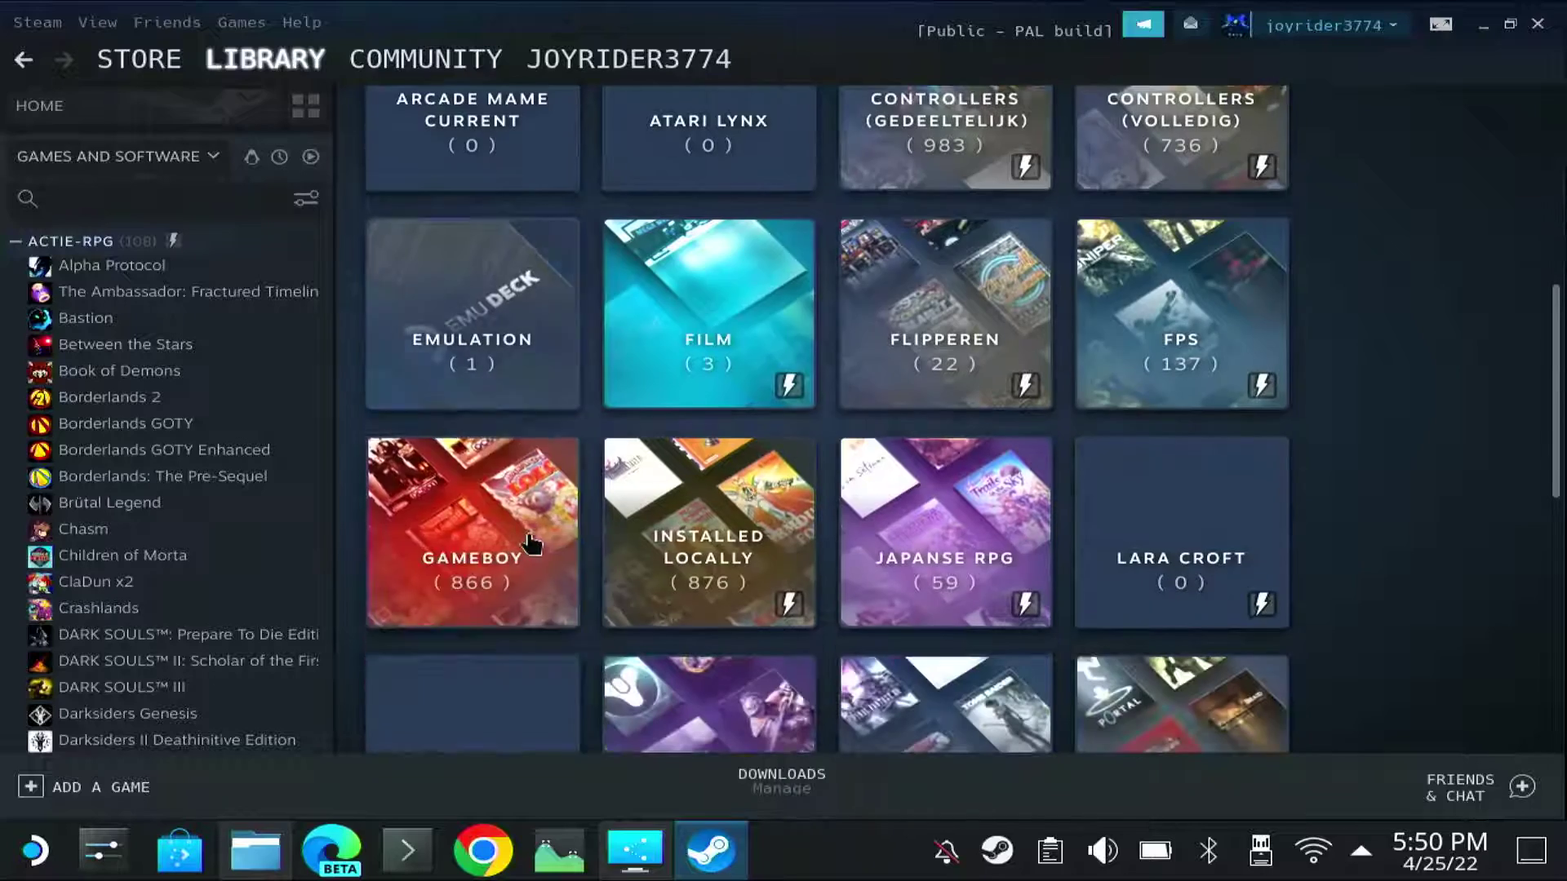
{"action": "left_click", "coordinate": [464, 522]}
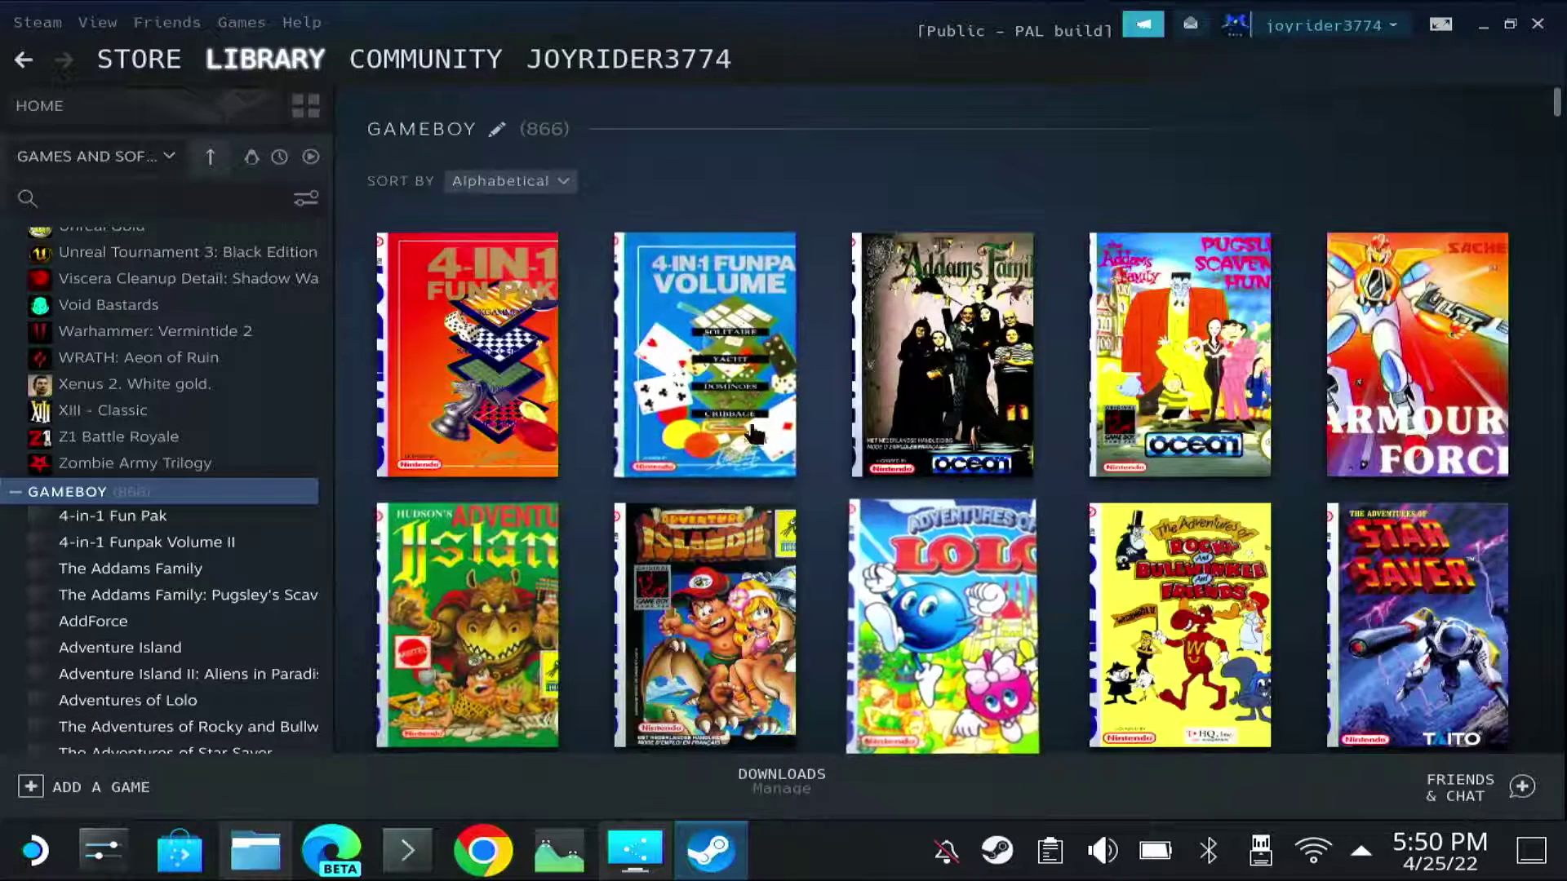
{"action": "mouse_move", "coordinate": [717, 339]}
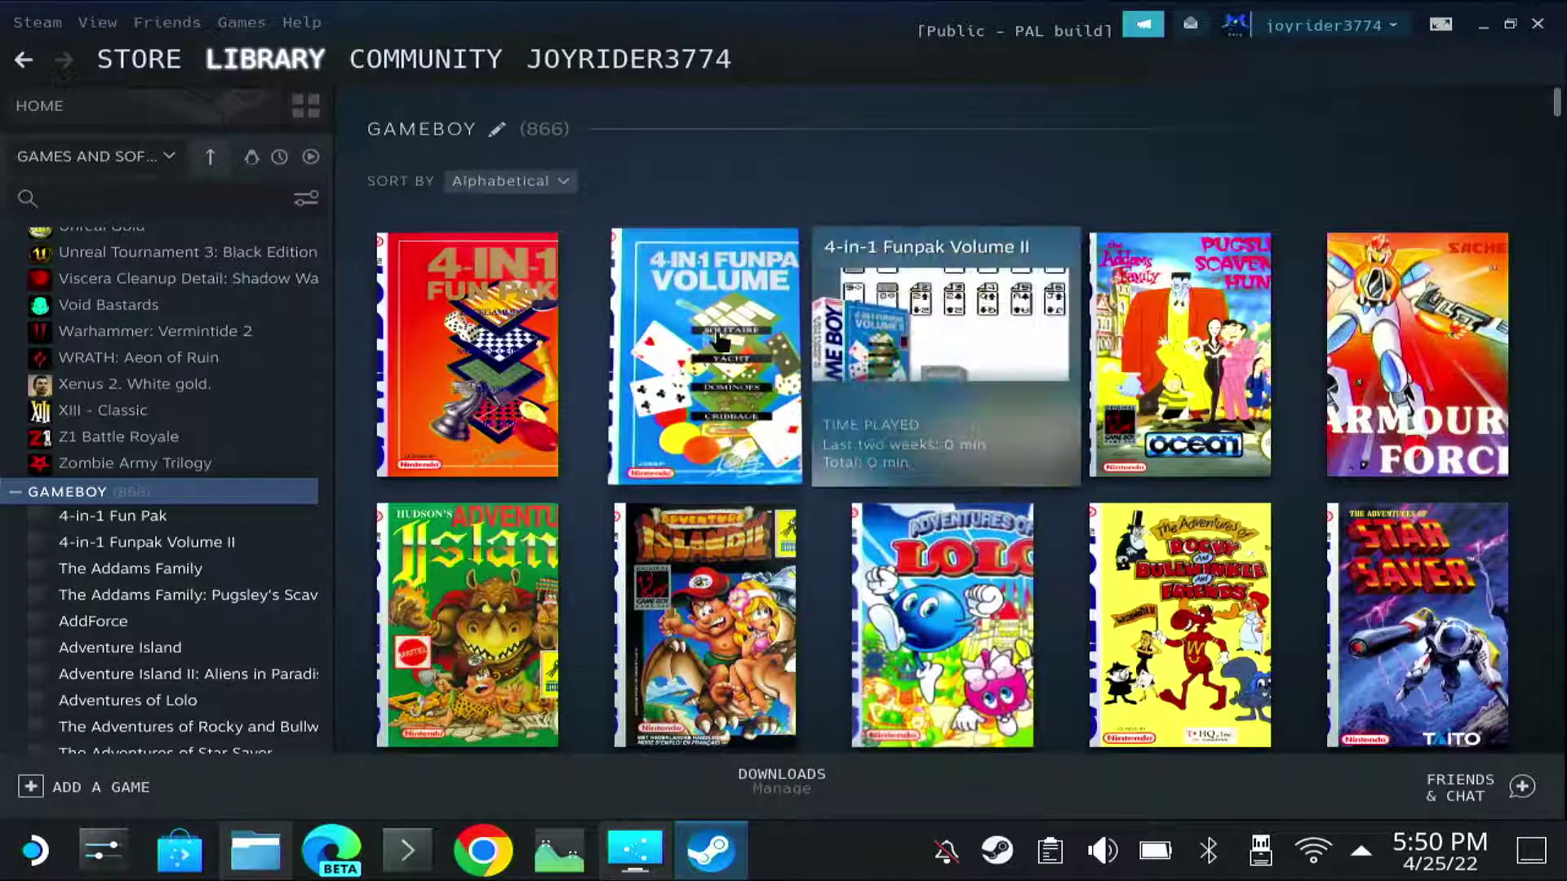
{"action": "mouse_move", "coordinate": [1172, 374]}
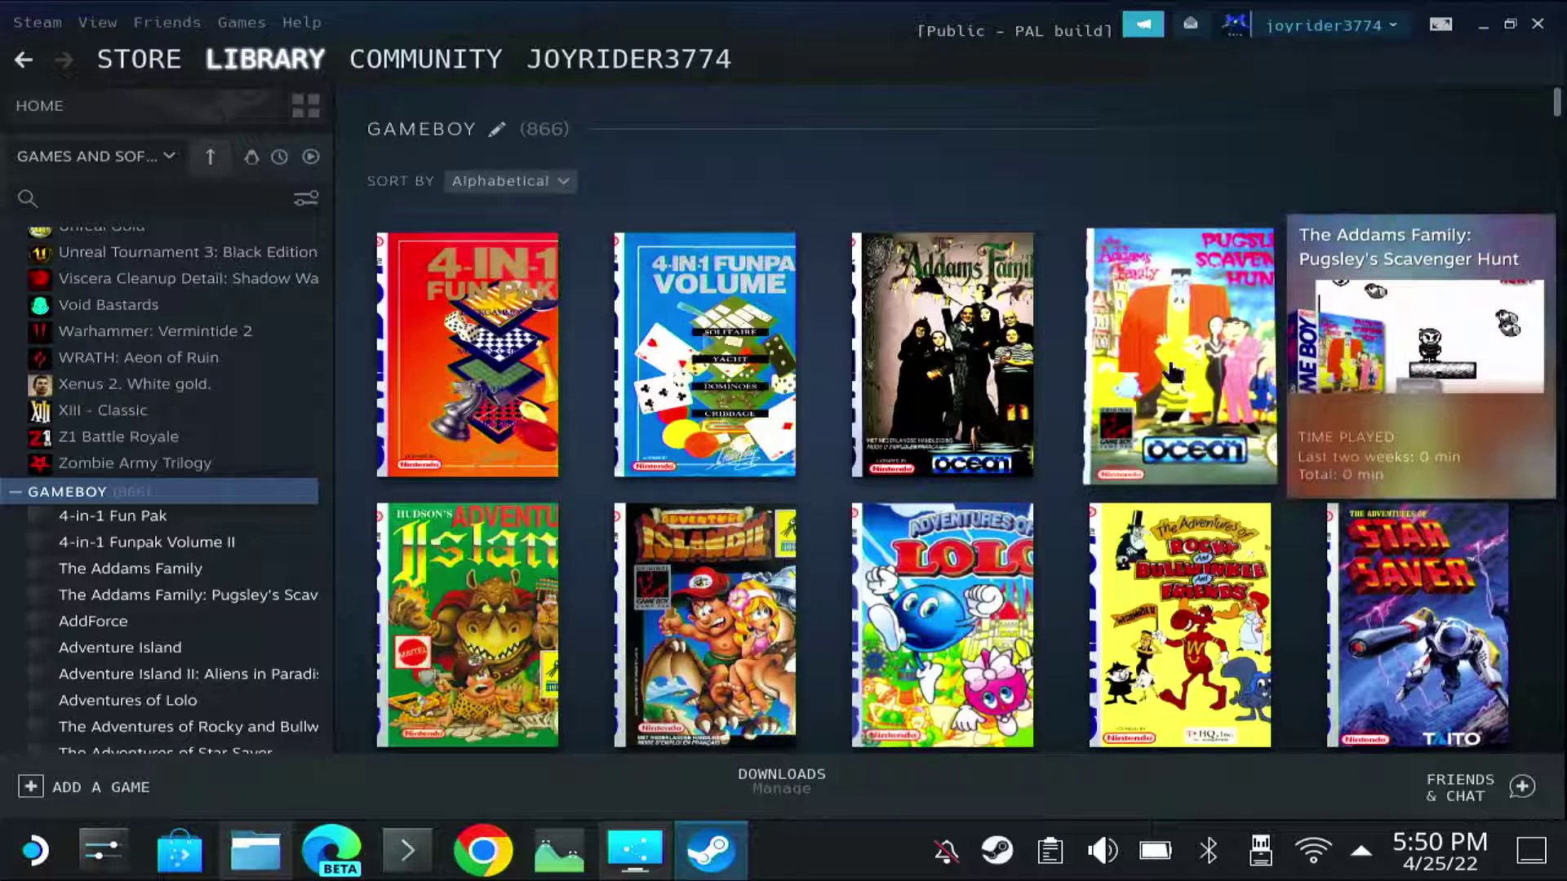
{"action": "mouse_move", "coordinate": [1147, 612]}
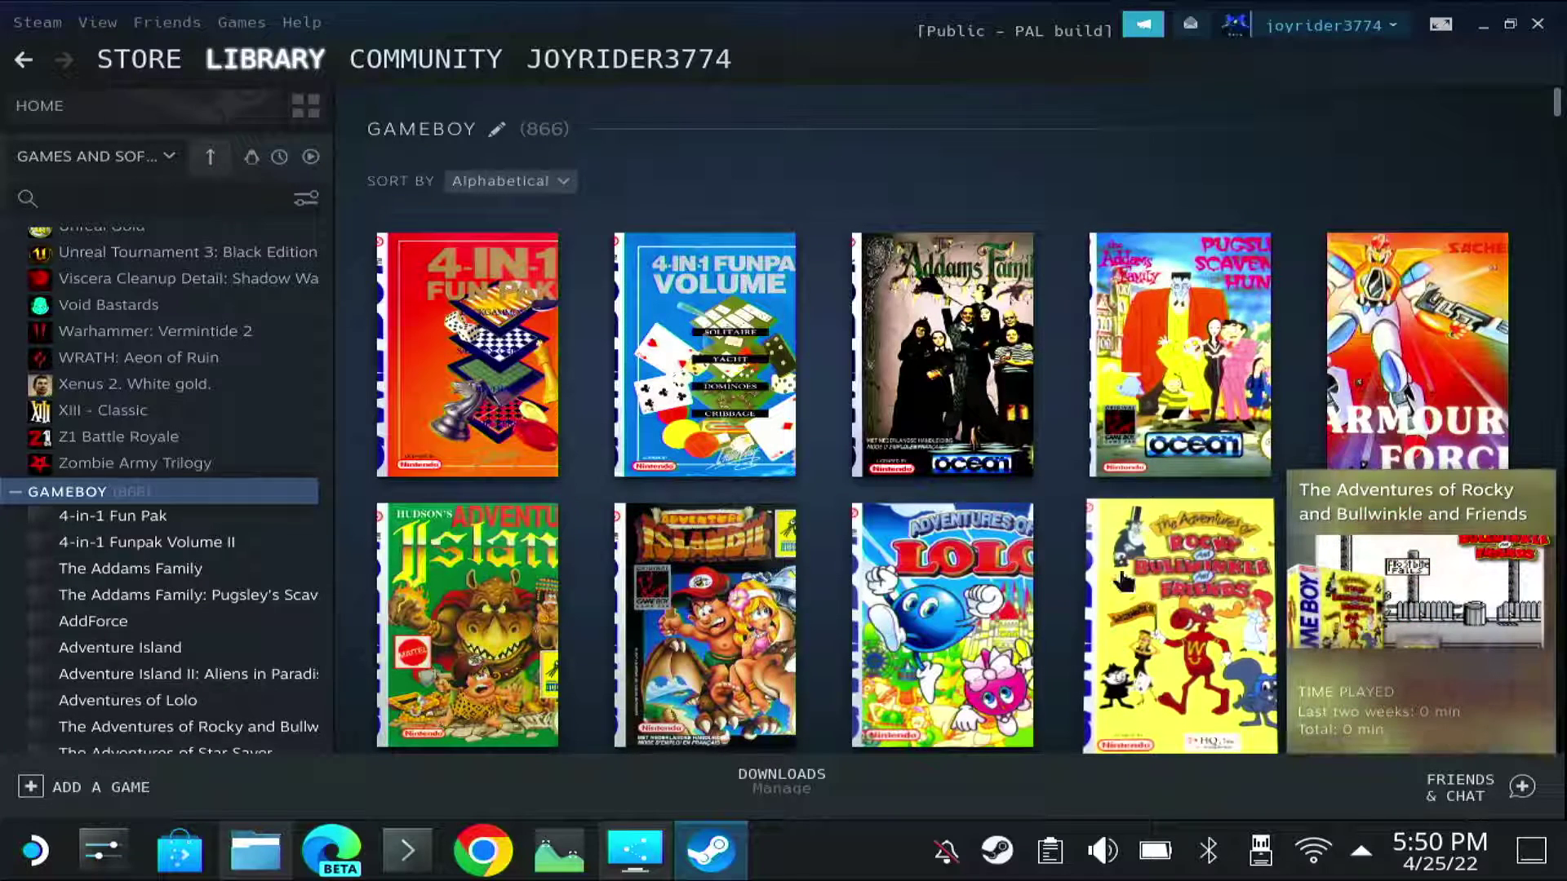
{"action": "scroll", "coordinate": [991, 472], "scroll_direction": "down", "scroll_amount": 2}
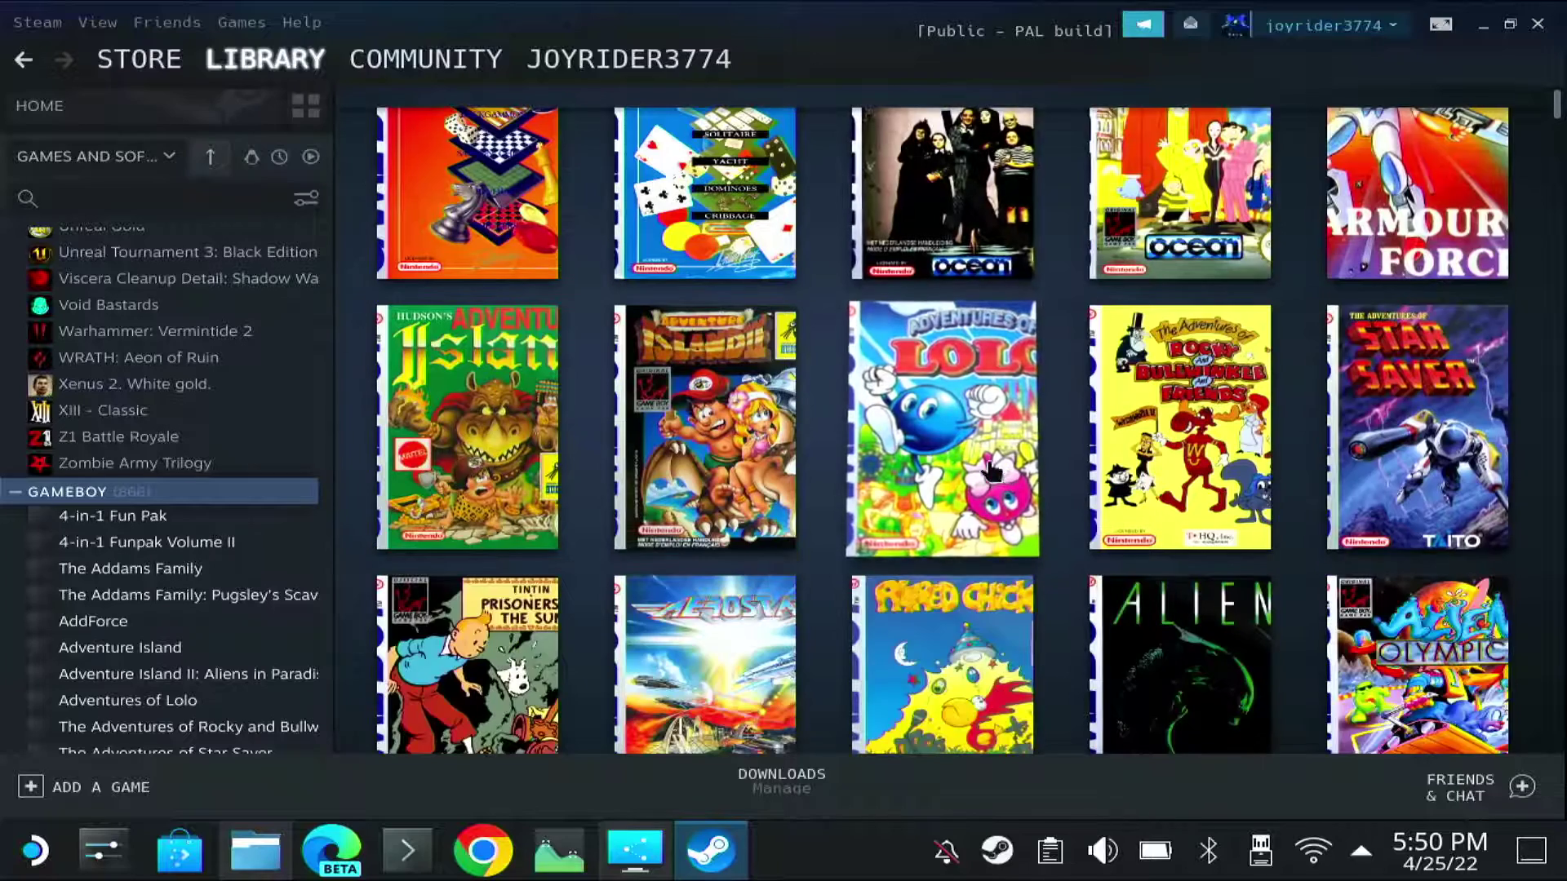
Browse further through the GameBoy collection and inspect the poster covers up to the Arcade Classic games.
{"action": "scroll", "coordinate": [991, 472], "scroll_direction": "down", "scroll_amount": 2}
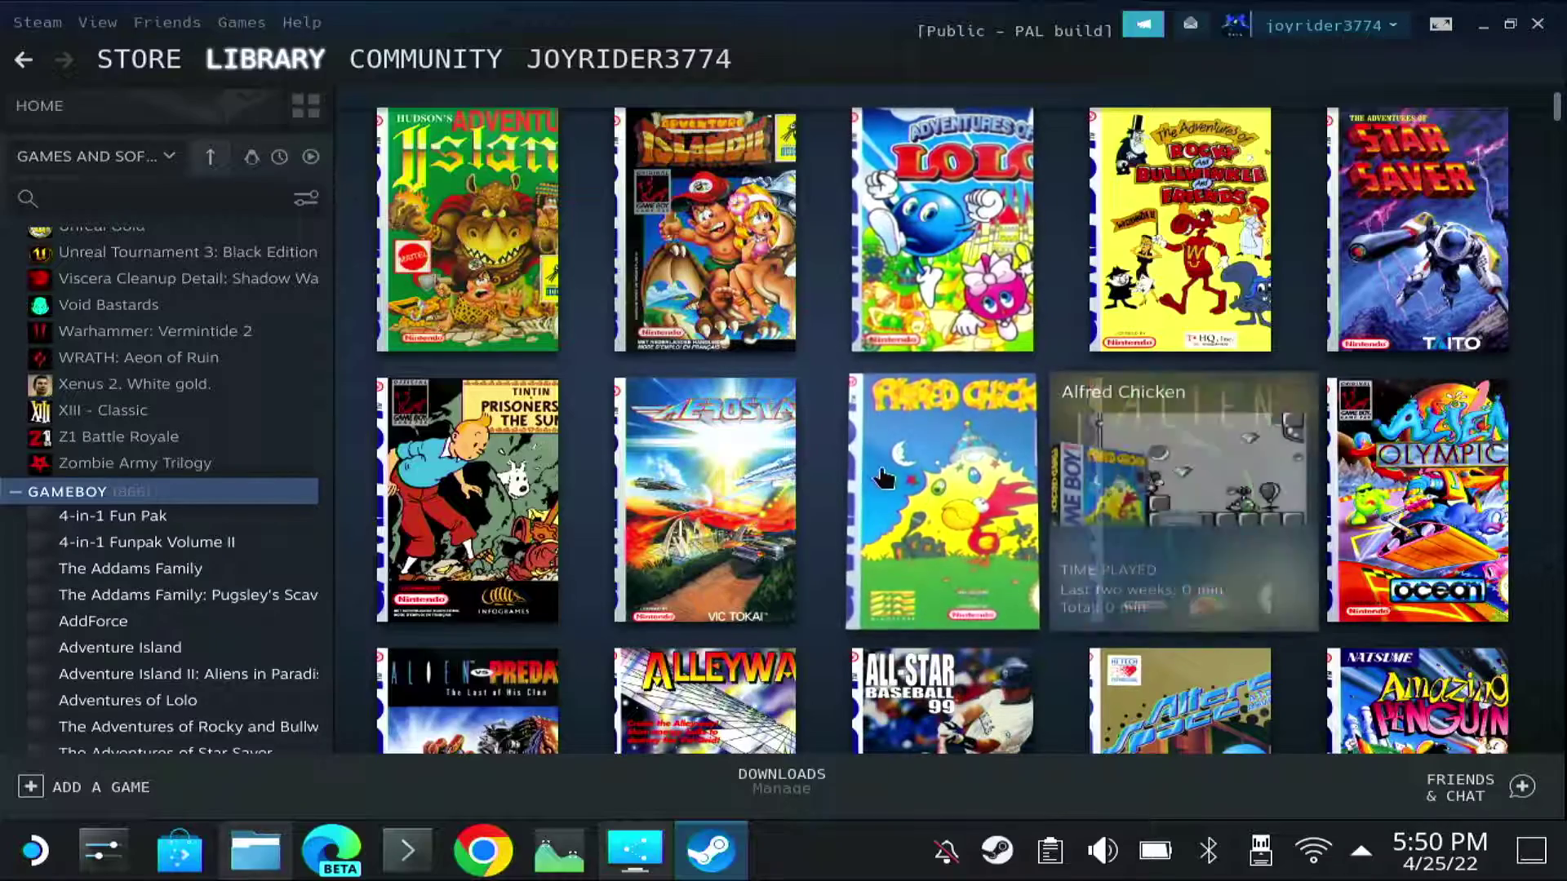
{"action": "scroll", "coordinate": [898, 489], "scroll_direction": "down", "scroll_amount": 2}
{"action": "scroll", "coordinate": [914, 516], "scroll_direction": "down", "scroll_amount": 1}
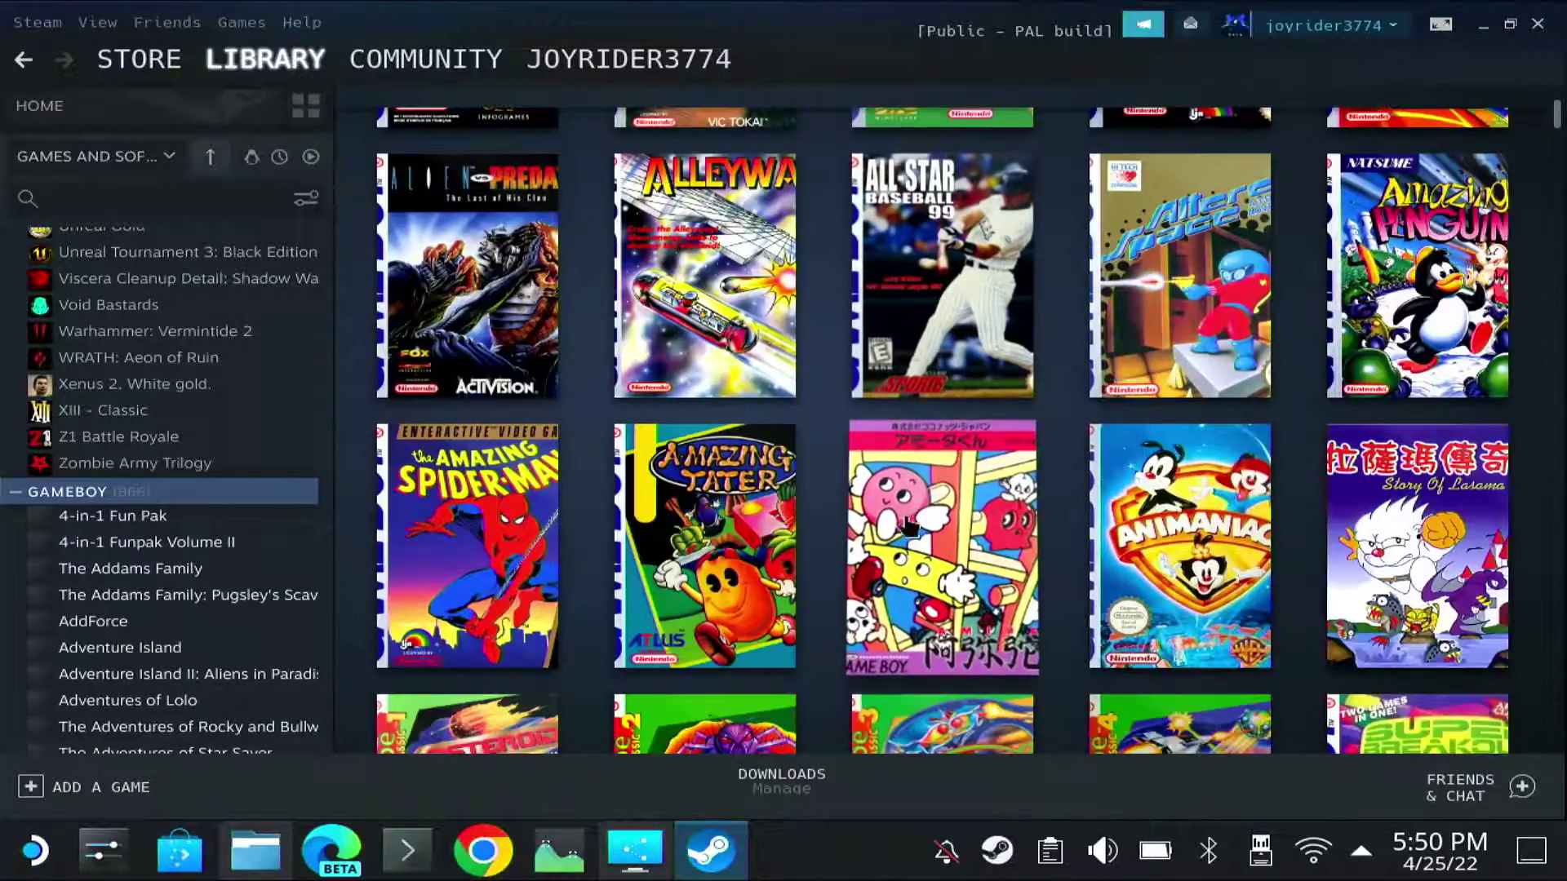
{"action": "scroll", "coordinate": [898, 518], "scroll_direction": "down", "scroll_amount": 2}
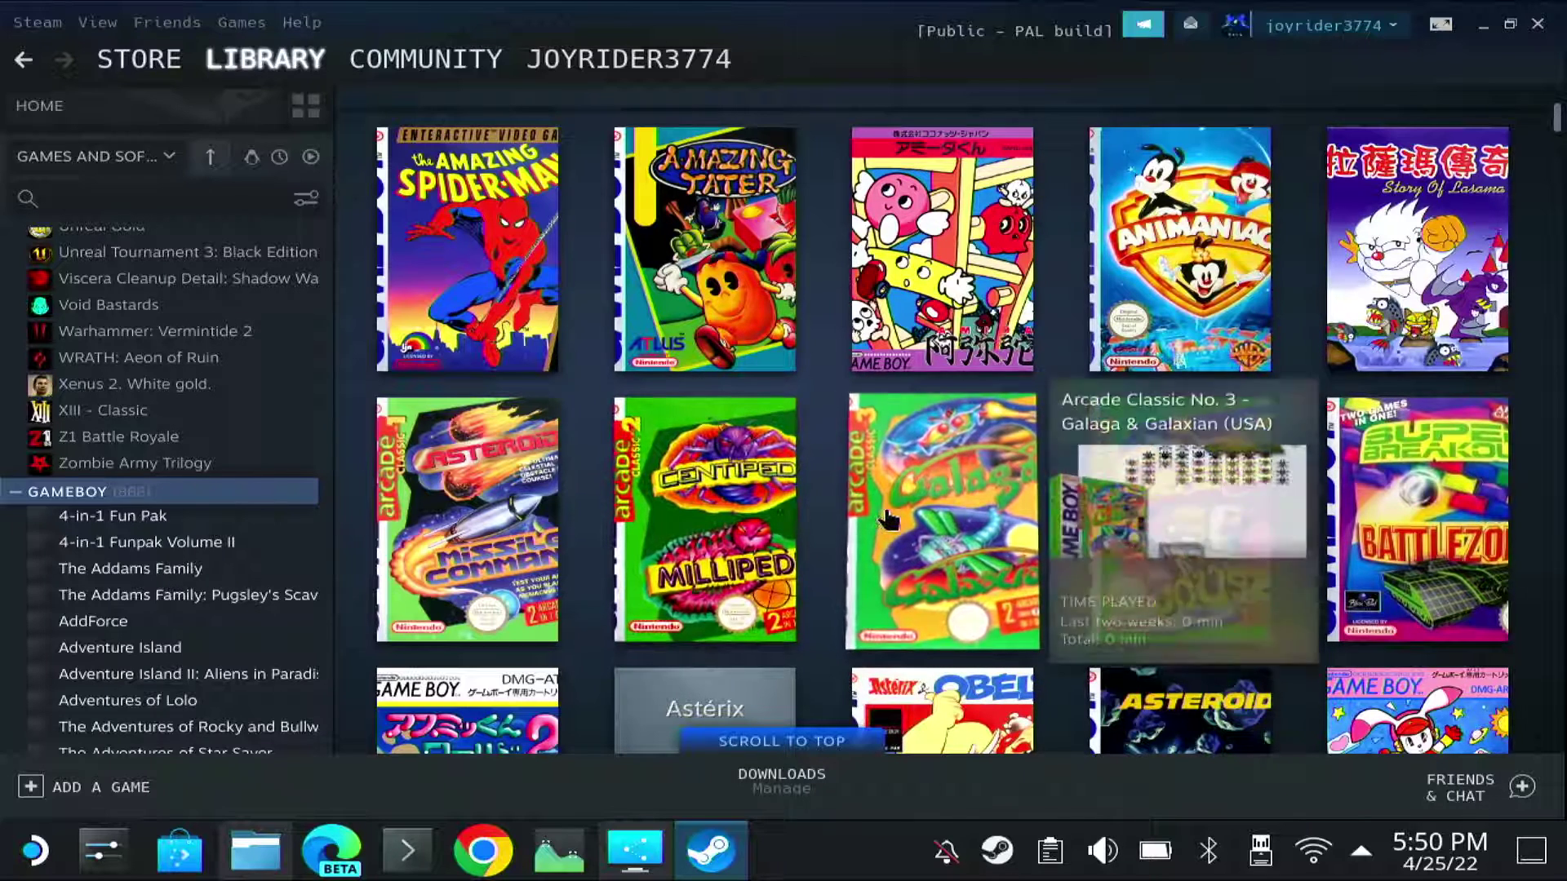
{"action": "mouse_move", "coordinate": [782, 516]}
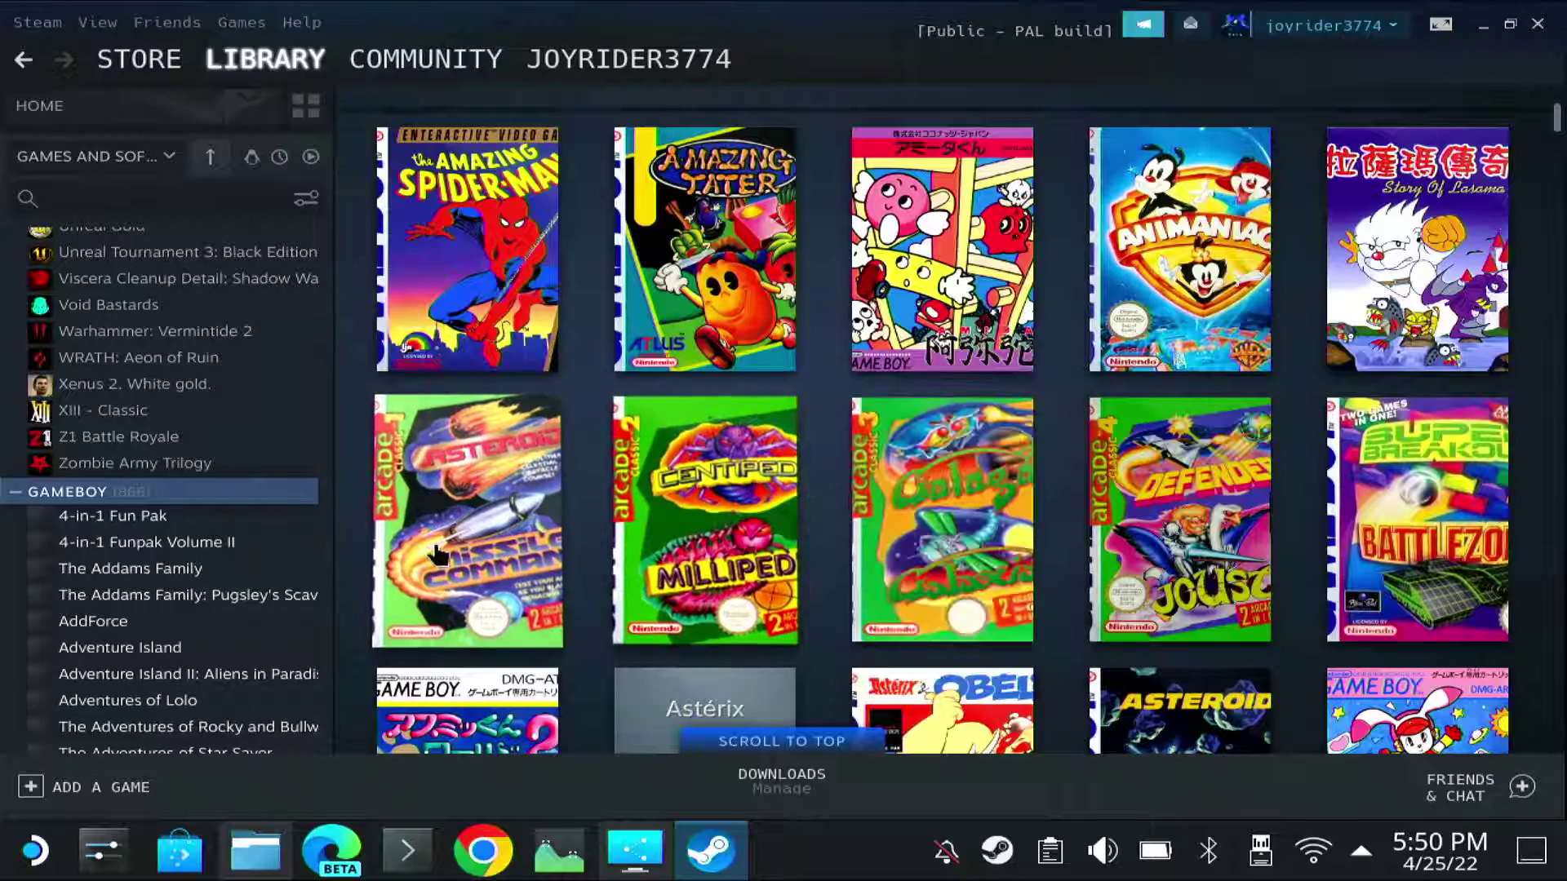
Close the Steam window and return from the desktop to Gaming Mode.
{"action": "left_click", "coordinate": [1537, 23]}
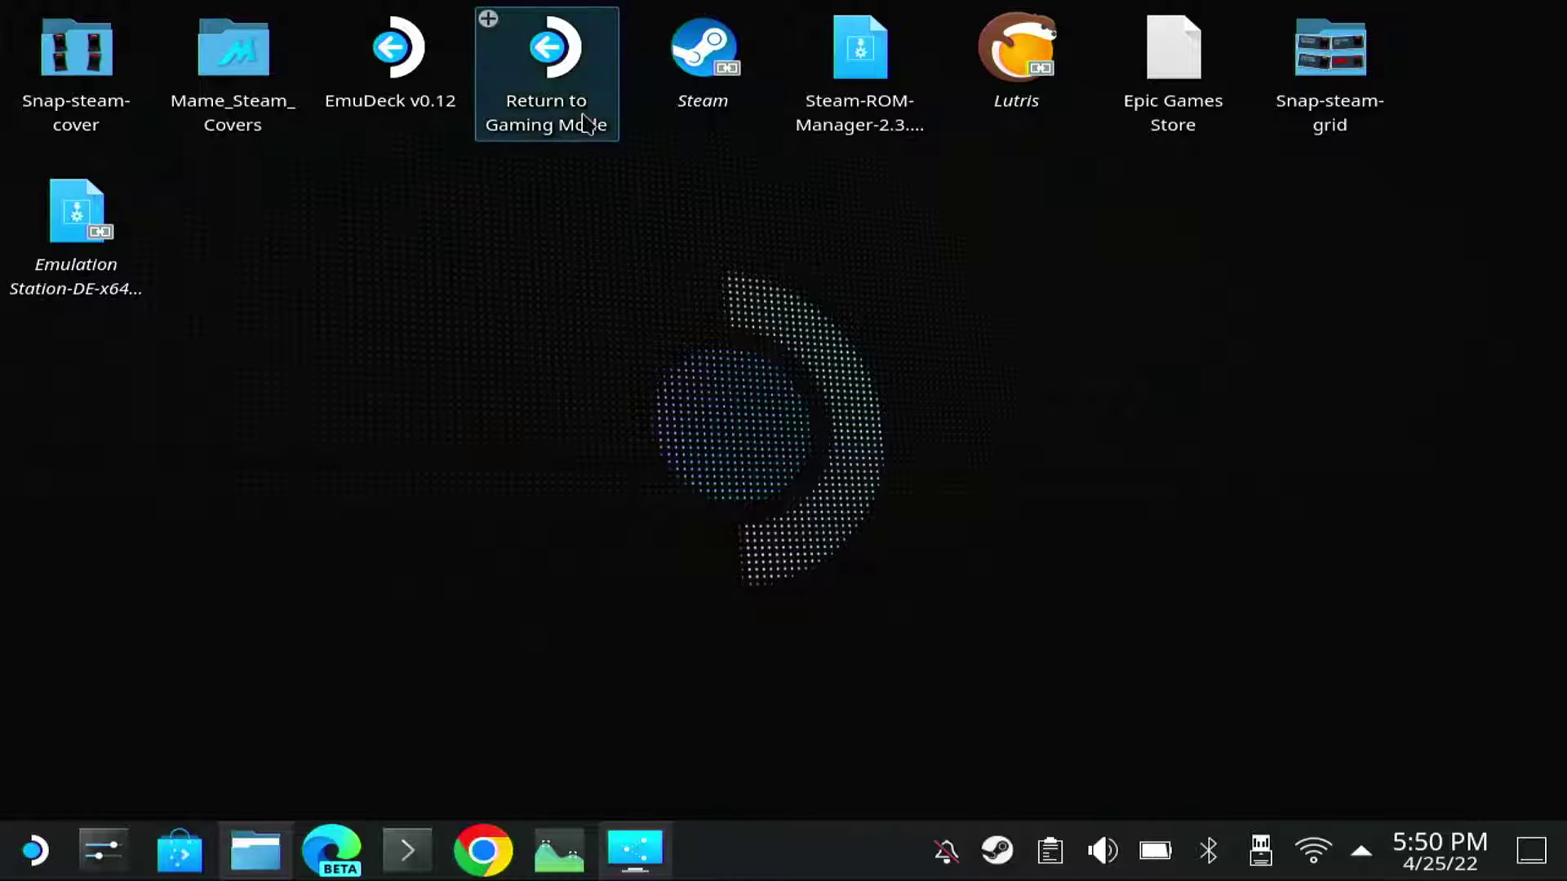
{"action": "double_click", "coordinate": [584, 114]}
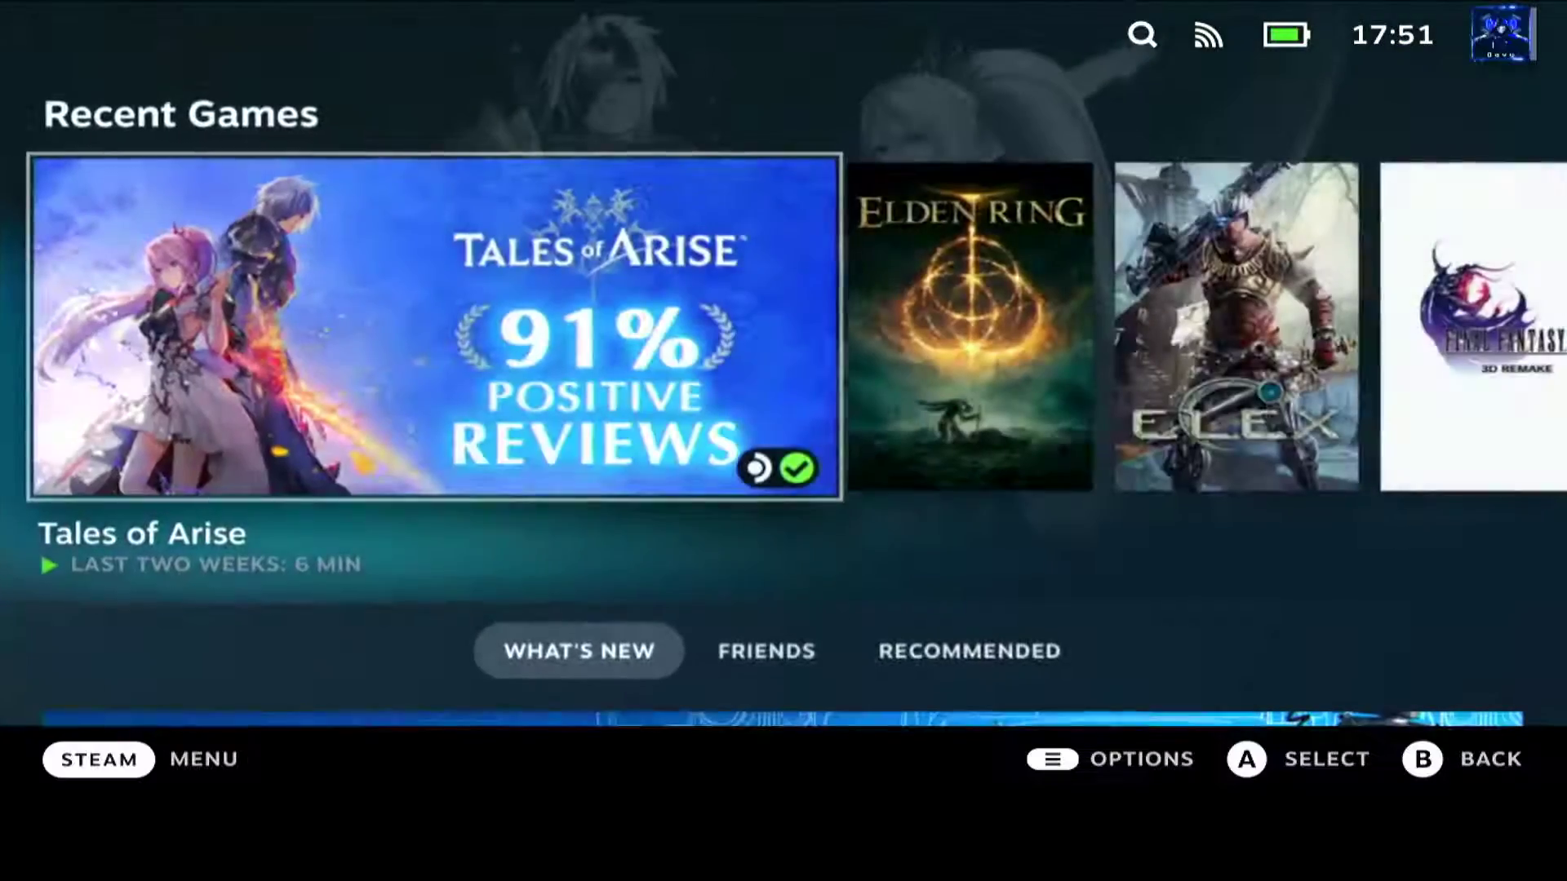
{"action": "key", "text": "Down"}
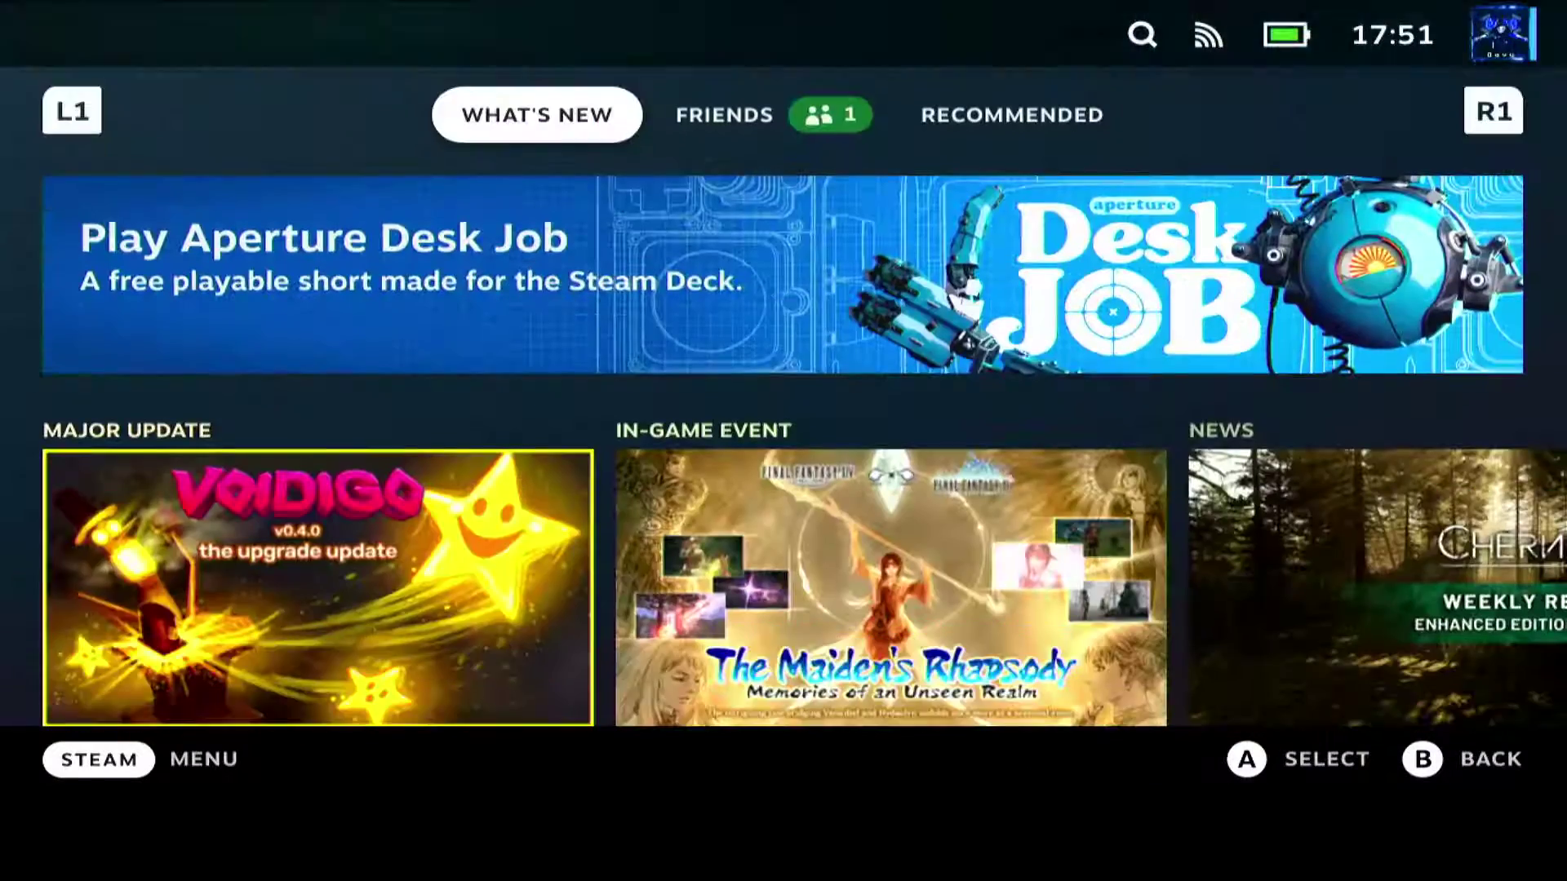
{"action": "key", "text": "Up"}
Show the library's collections in Gaming Mode and open the GameBoy collection.
{"action": "key", "text": "Down"}
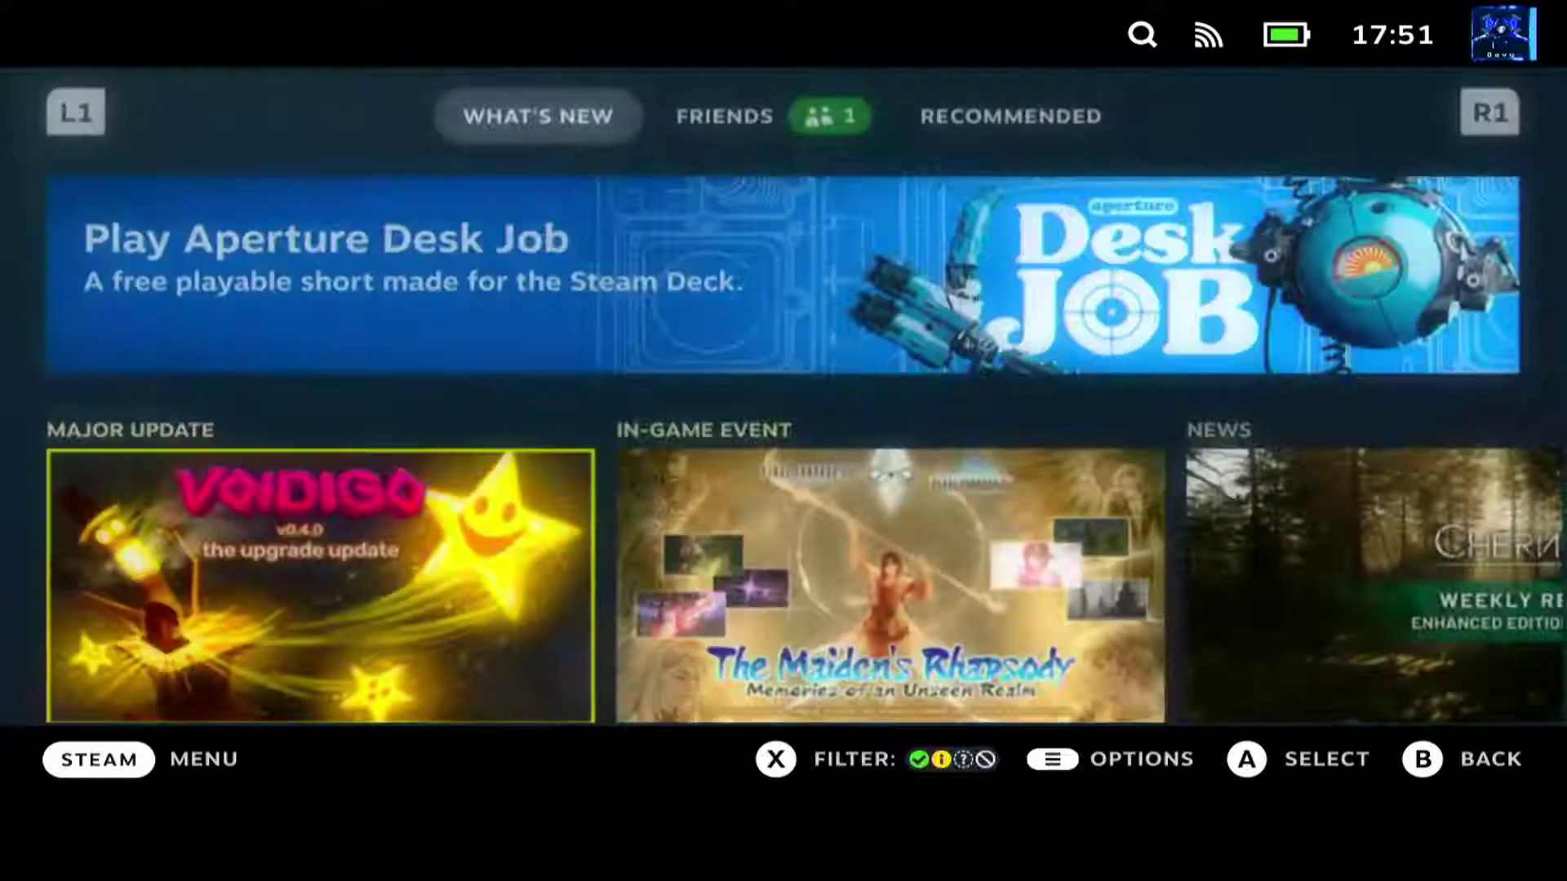
{"action": "key", "text": "Right"}
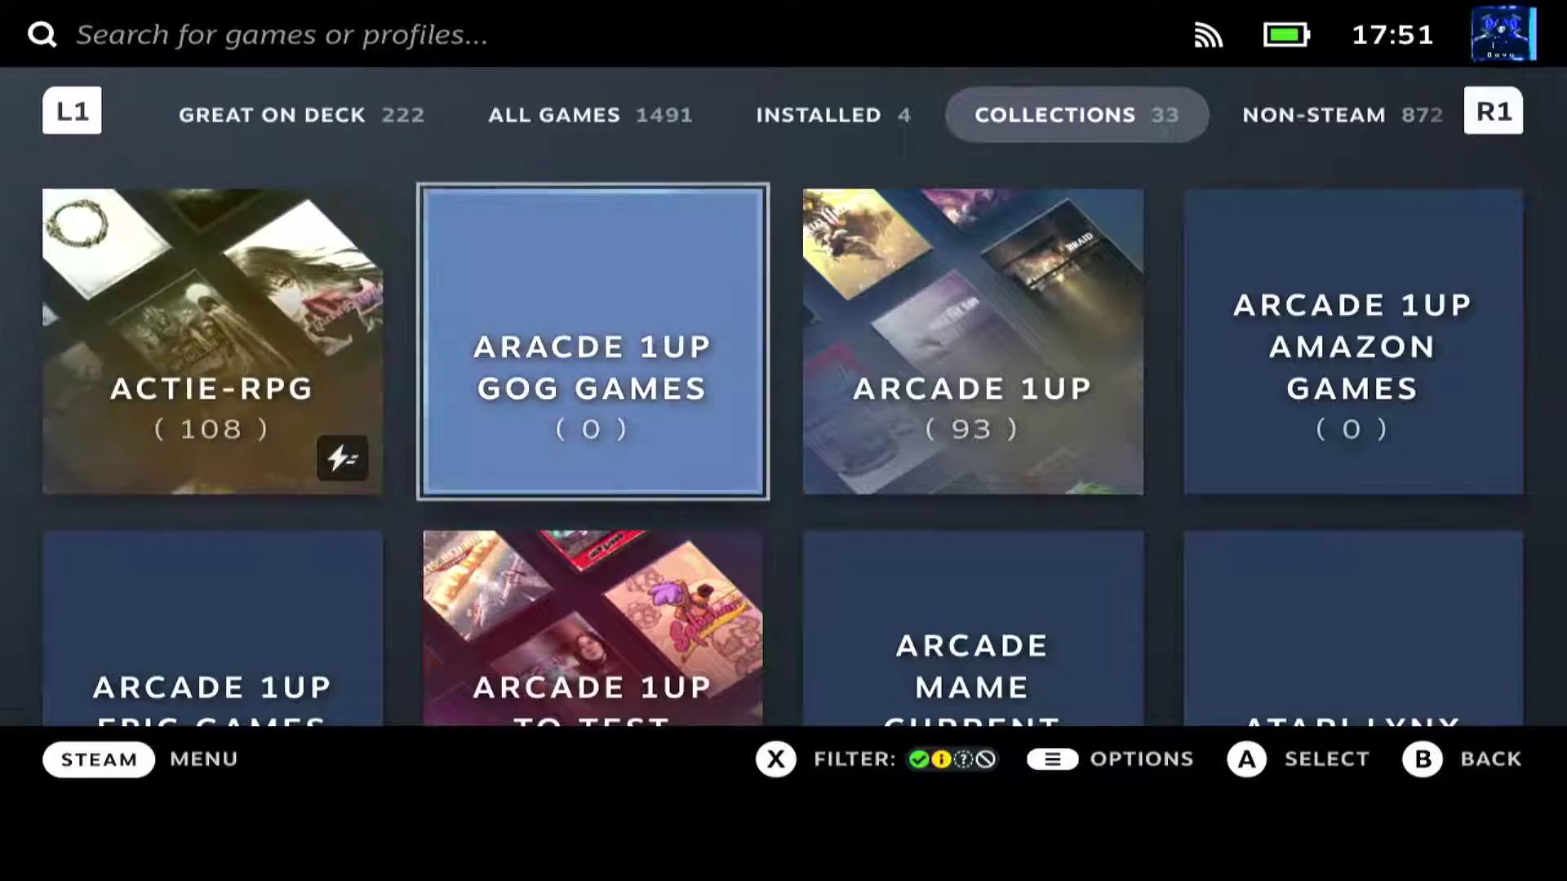
{"action": "key", "text": "Down"}
{"action": "key", "text": "Down"}
{"action": "key", "text": "Down"}
{"action": "key", "text": "Down"}
{"action": "key", "text": "Down"}
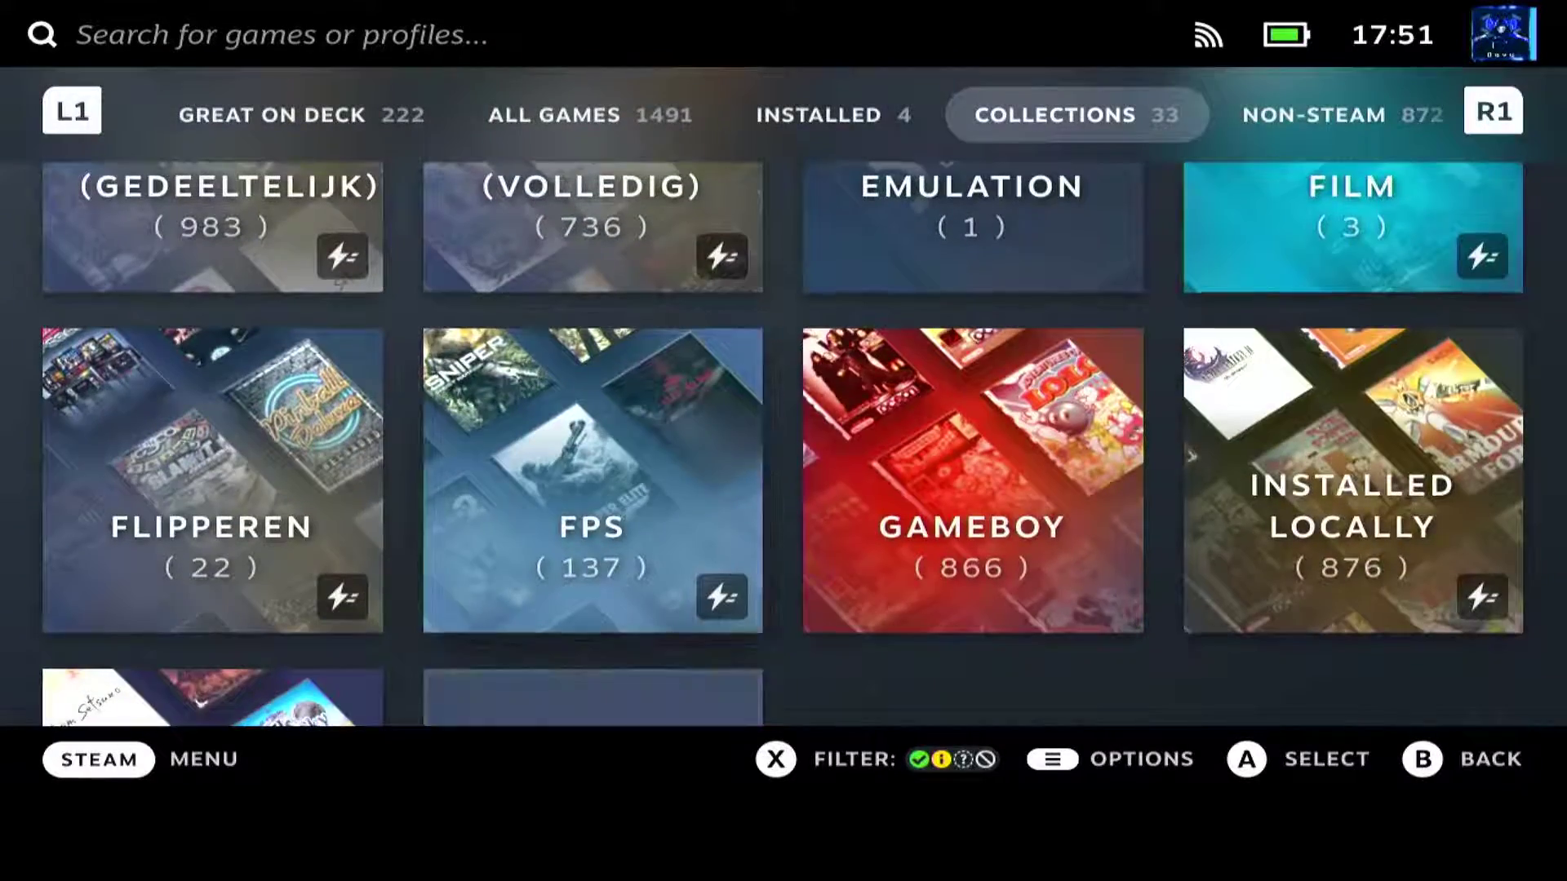
{"action": "key", "text": "Up"}
{"action": "key", "text": "Up"}
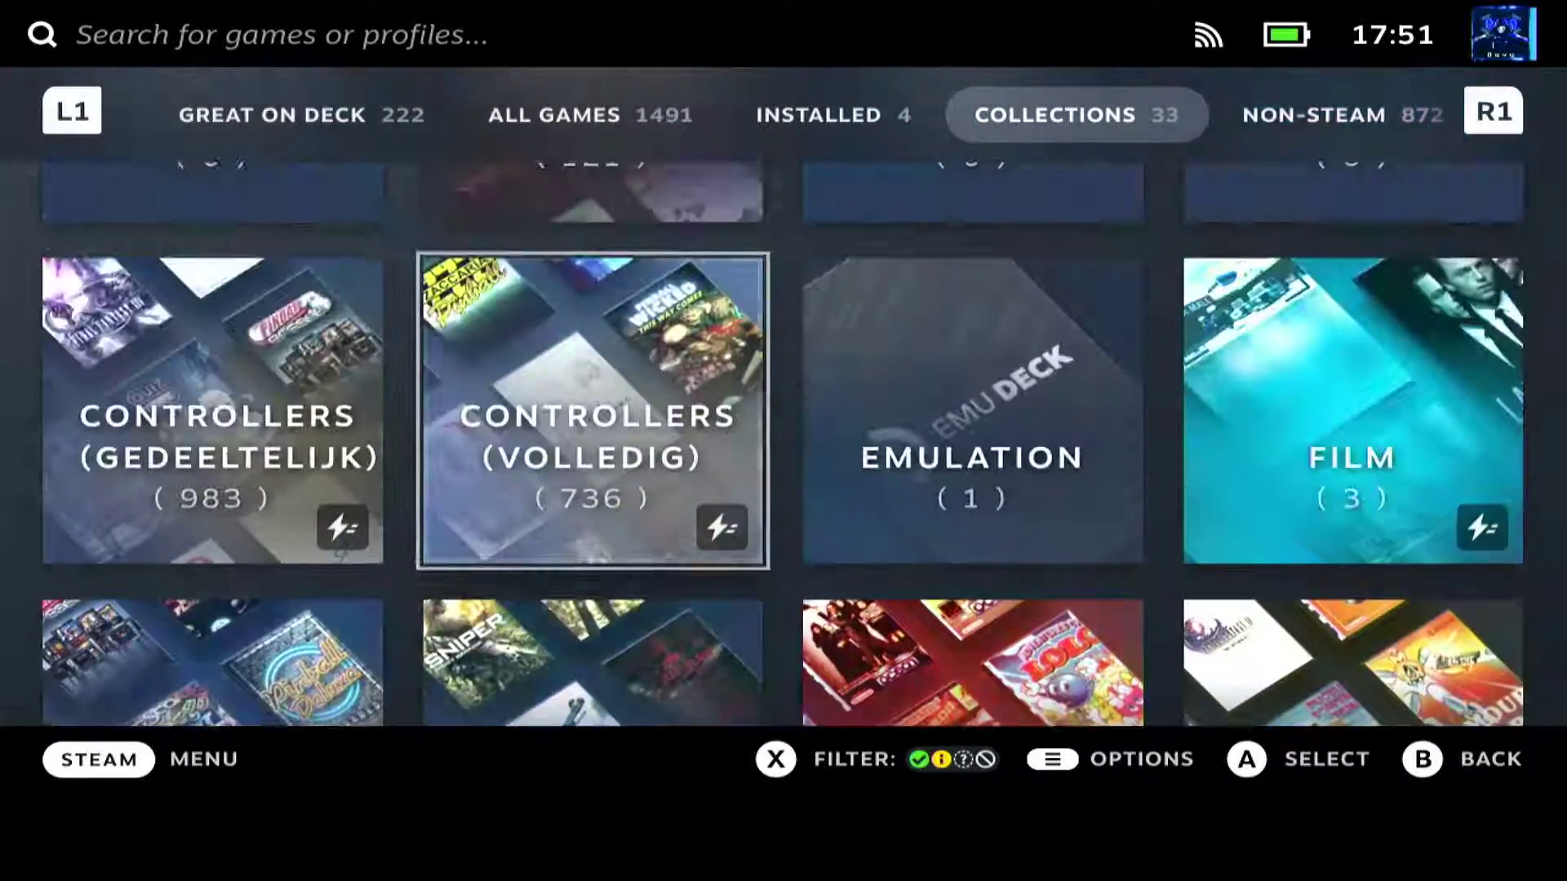
{"action": "key", "text": "Down"}
{"action": "key", "text": "Return"}
Look over the GameBoy covers, view the game page of The Adventures of Rocky and Bullwinkle and Friends, and return to the collection.
{"action": "key", "text": "Right"}
{"action": "key", "text": "Right"}
{"action": "key", "text": "Right"}
{"action": "key", "text": "Down"}
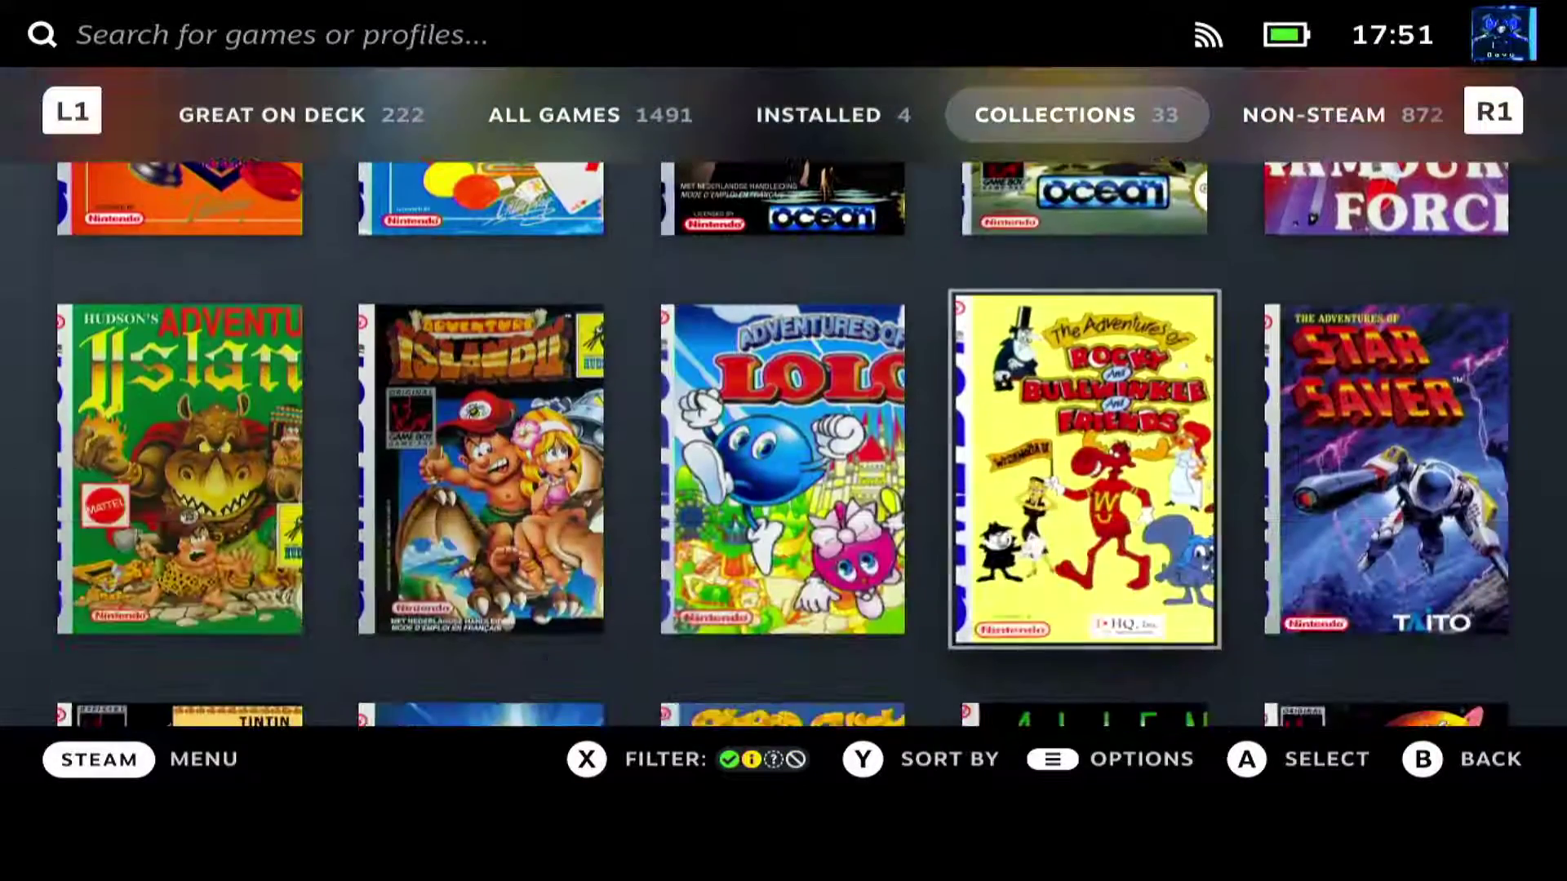
{"action": "key", "text": "Return"}
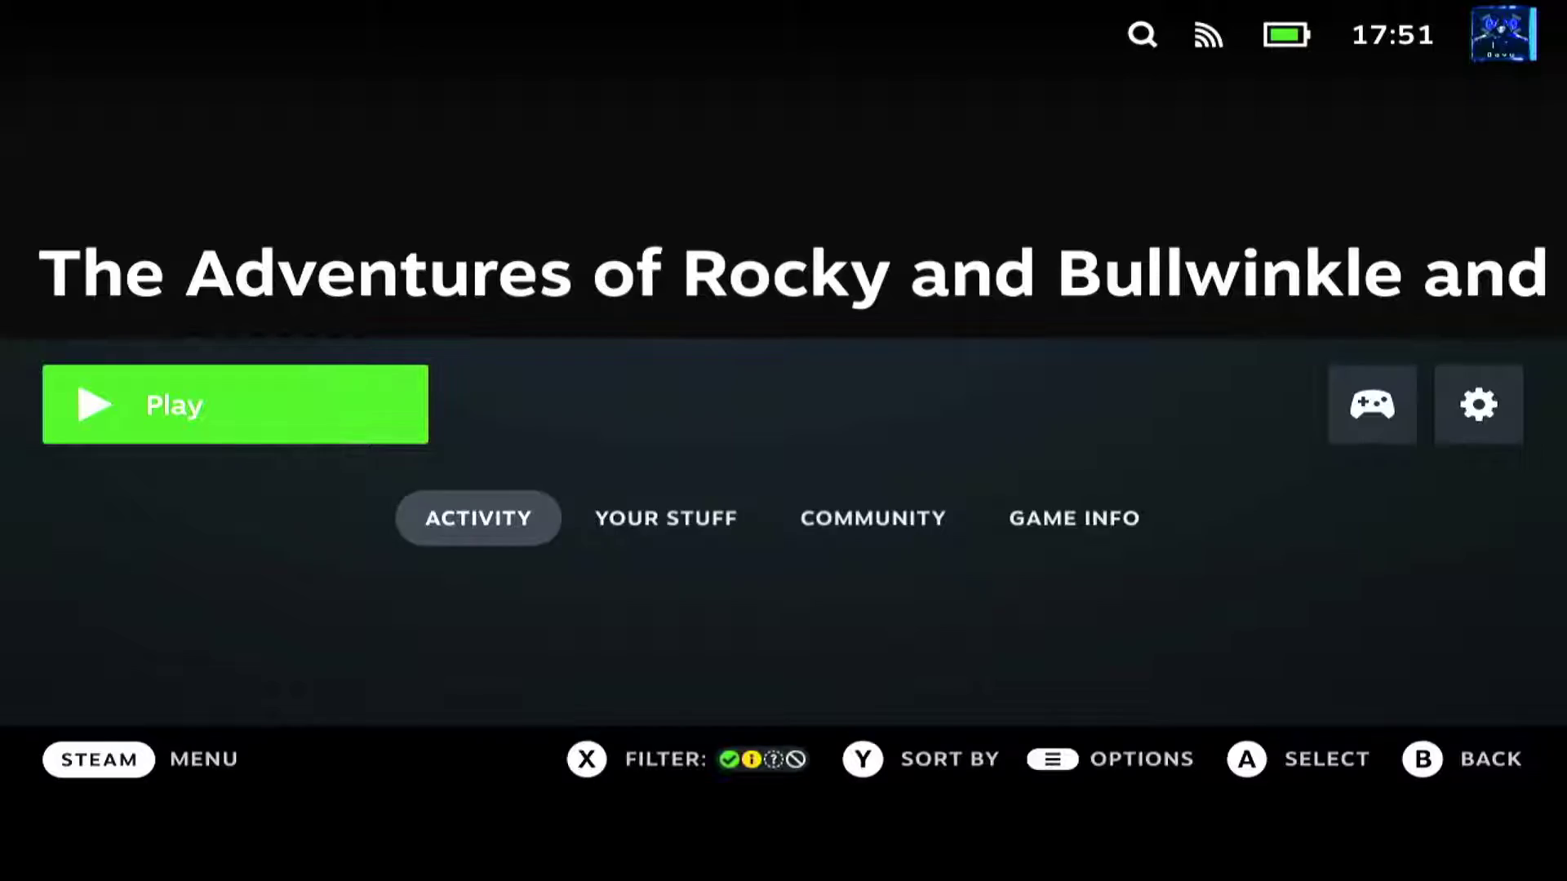
{"action": "key", "text": "Escape"}
Launch Adventure Island II: Aliens in Paradise from the GameBoy collection and exit the game from its title screen.
{"action": "key", "text": "Left"}
{"action": "key", "text": "Left"}
{"action": "key", "text": "Left"}
{"action": "key", "text": "Up"}
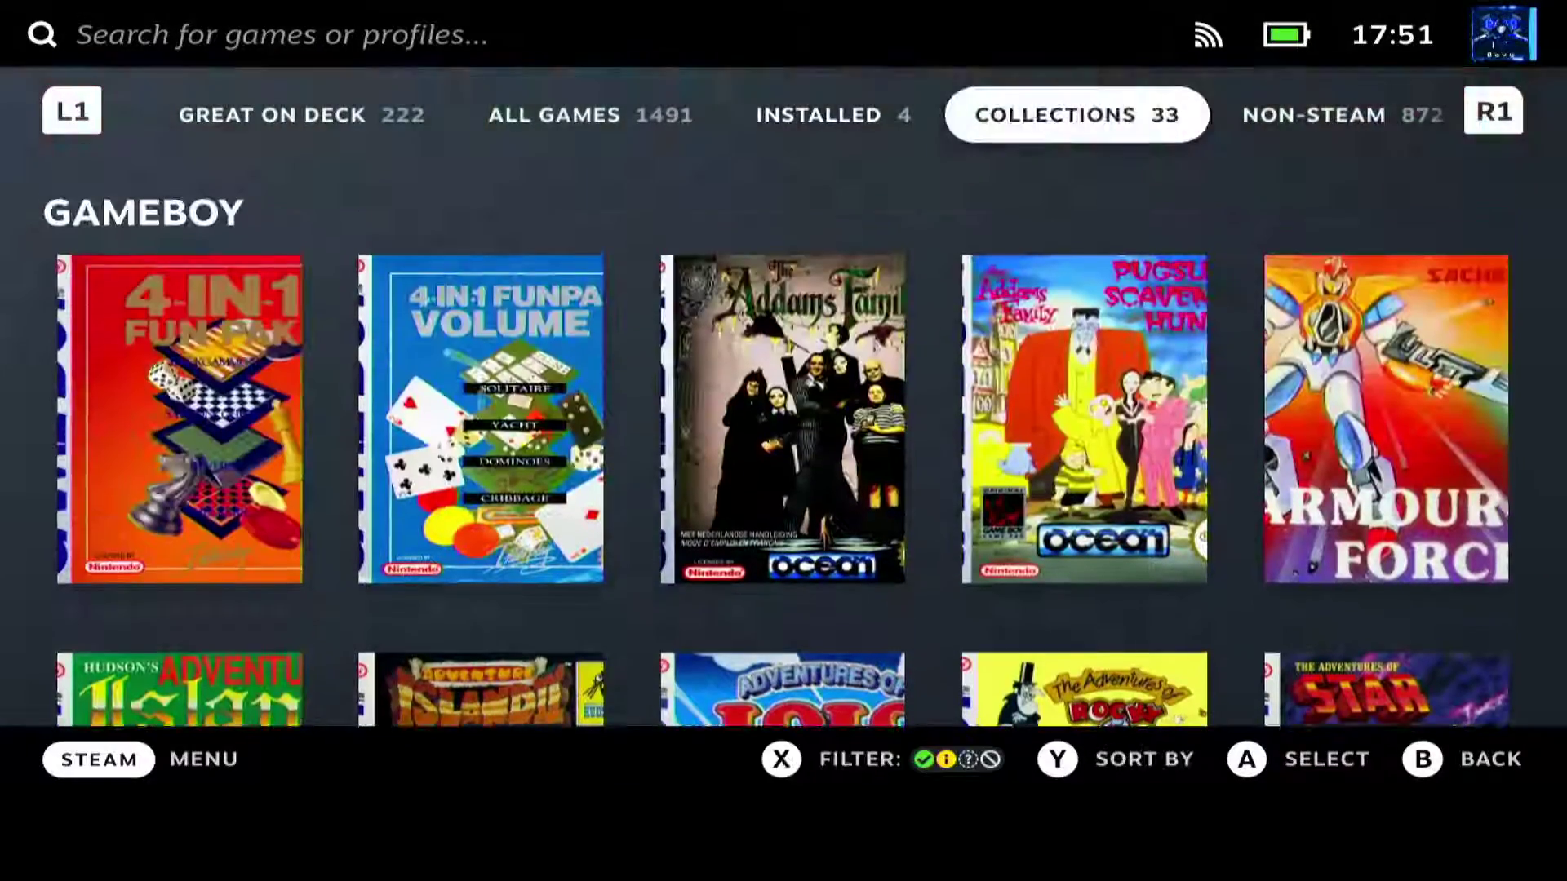
{"action": "key", "text": "Down"}
{"action": "key", "text": "Right"}
{"action": "key", "text": "Down"}
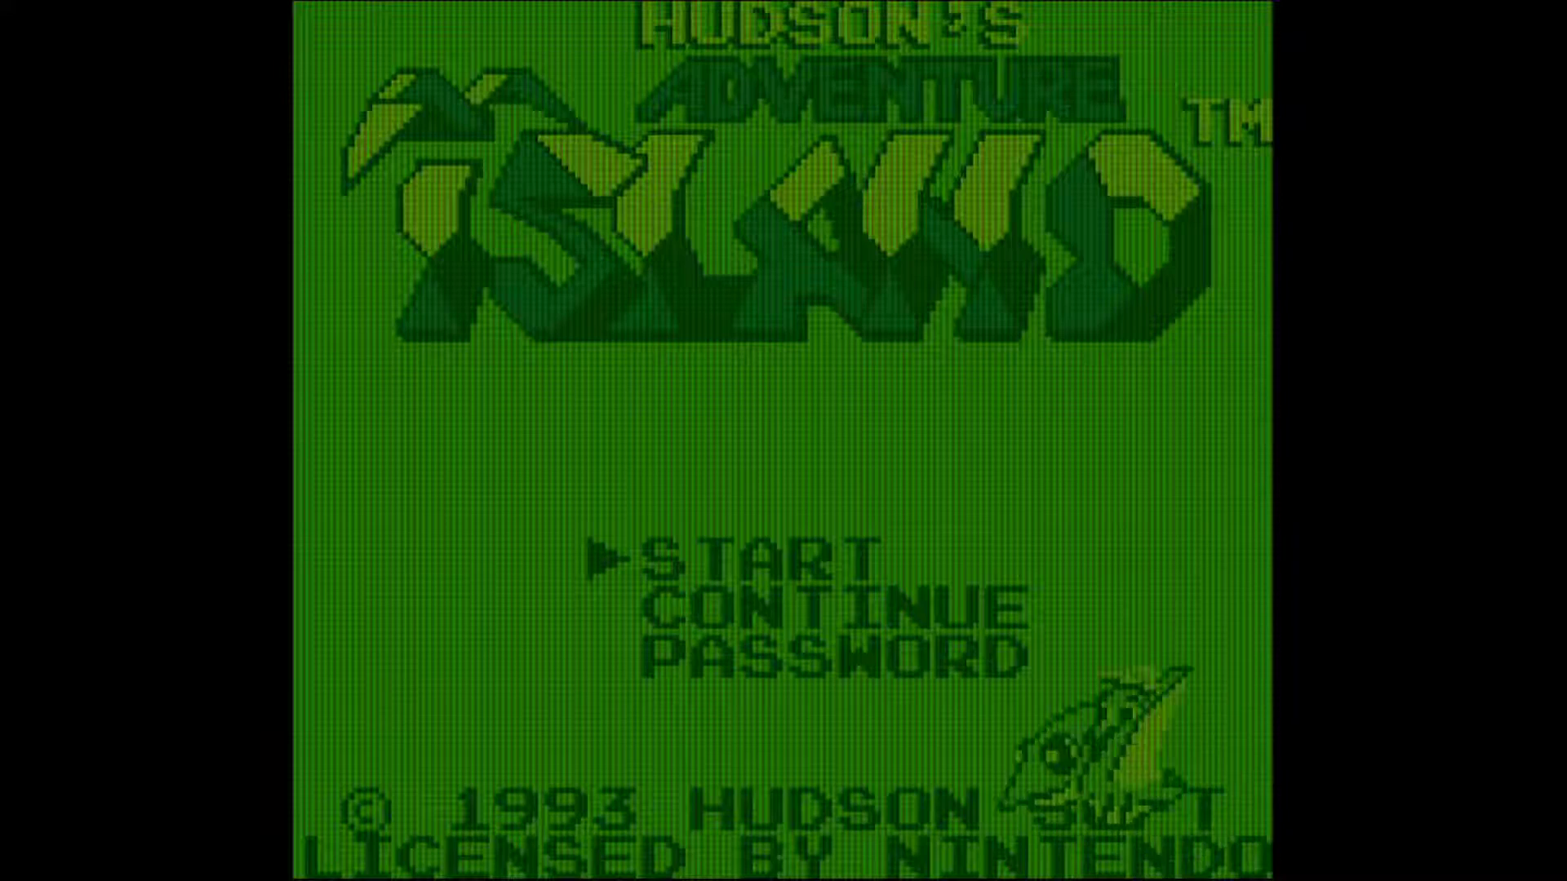
{"action": "key", "text": "Escape"}
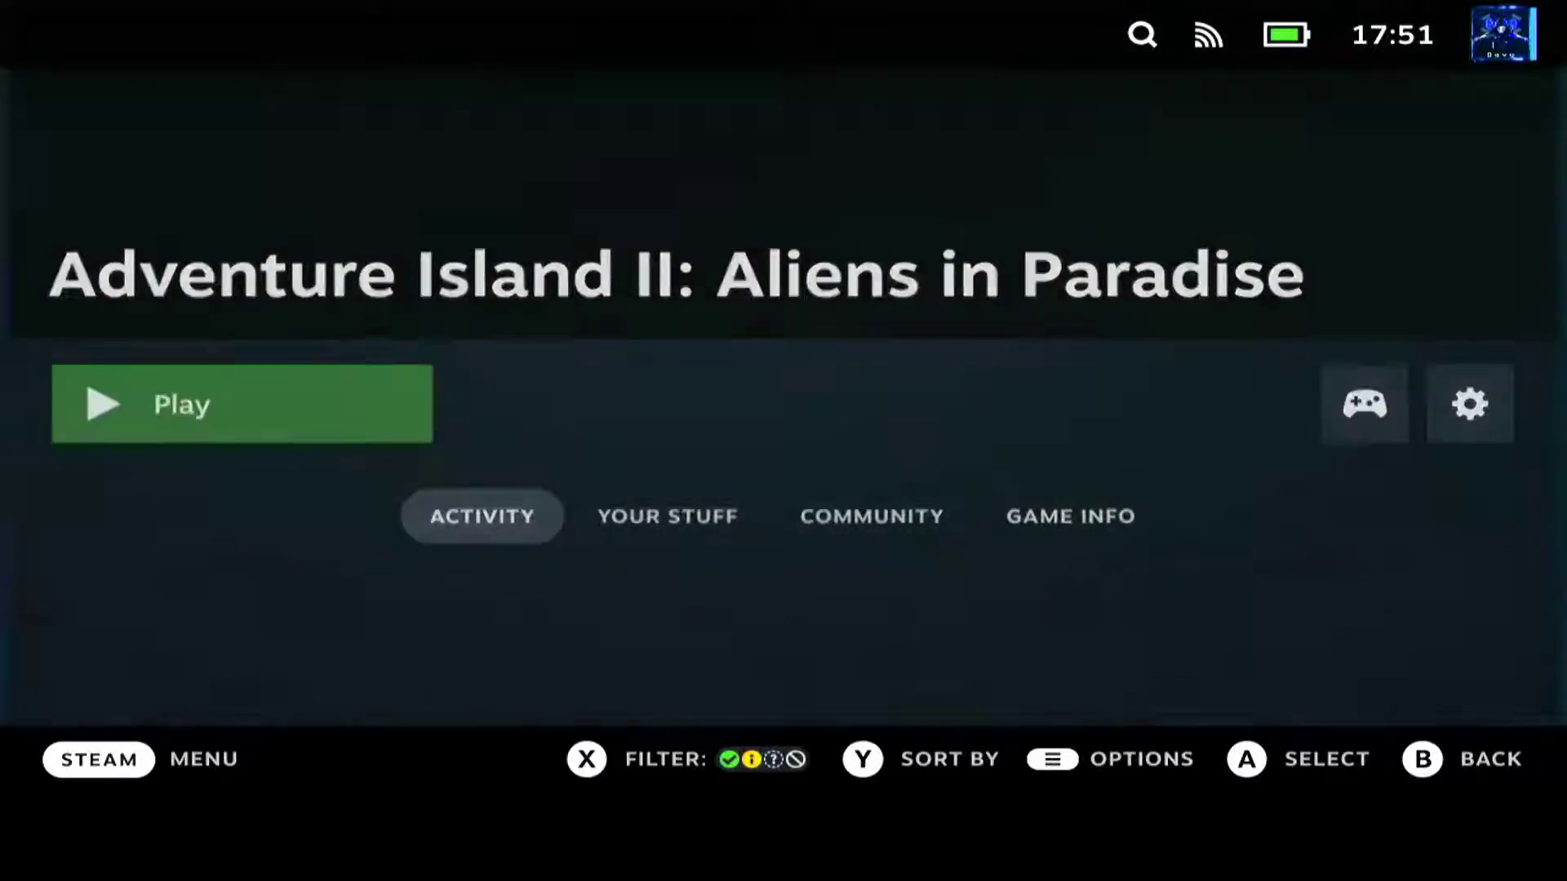
Leave the GameBoy collection and show the library's Non-Steam games.
{"action": "key", "text": "Escape"}
{"action": "key", "text": "Escape"}
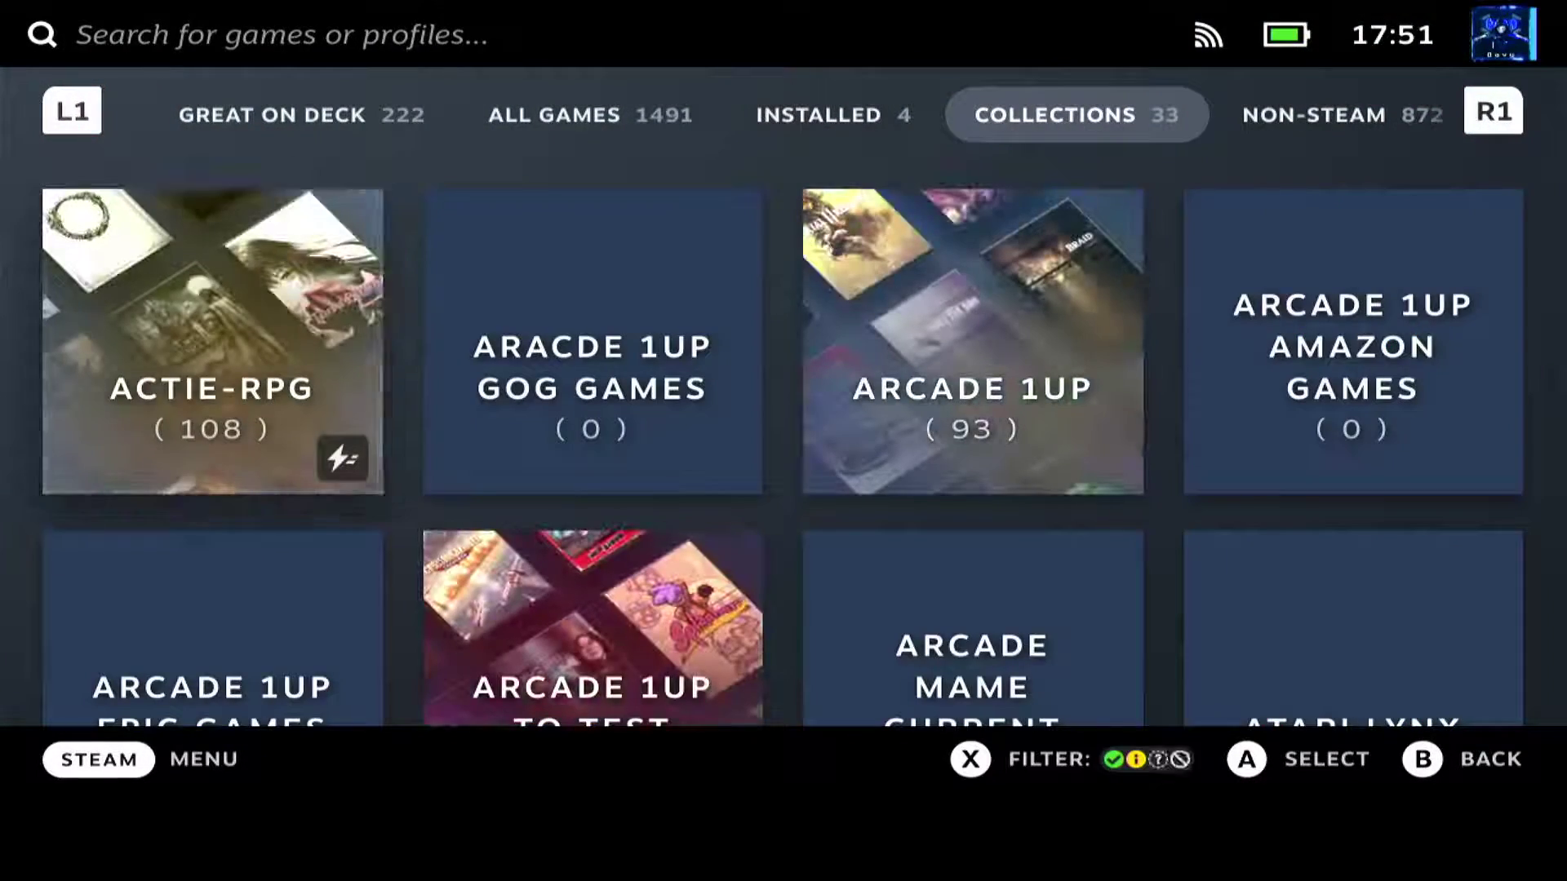
{"action": "key", "text": "Page_Up"}
{"action": "key", "text": "Page_Up"}
{"action": "key", "text": "Page_Up"}
{"action": "key", "text": "Page_Up"}
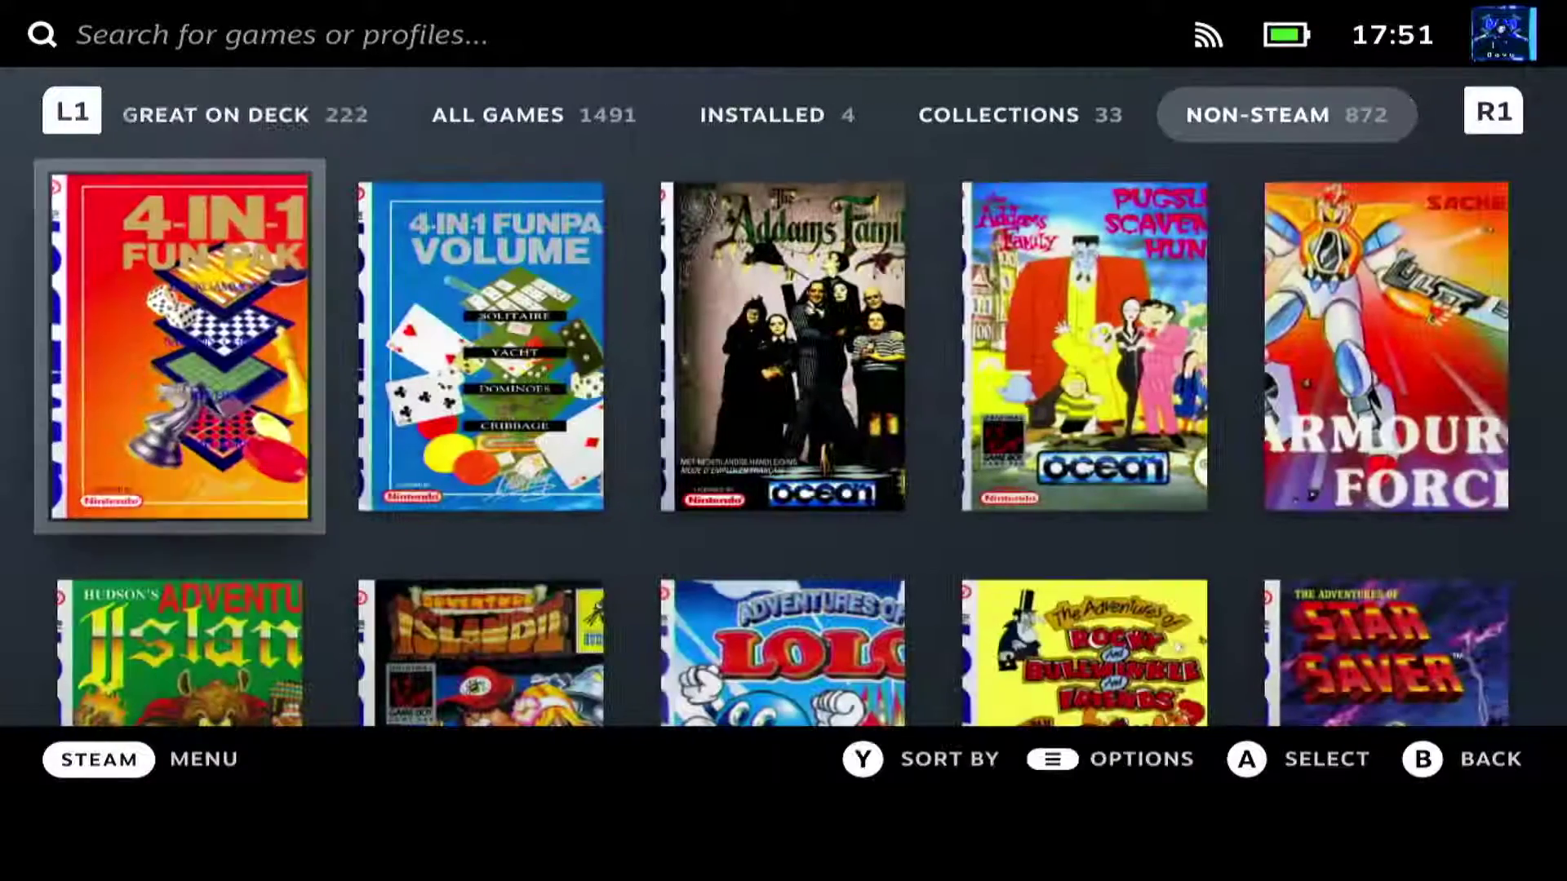
Go to the Home screen and inspect the Adventure Island II artwork among the recent games.
{"action": "key", "text": "ctrl+1"}
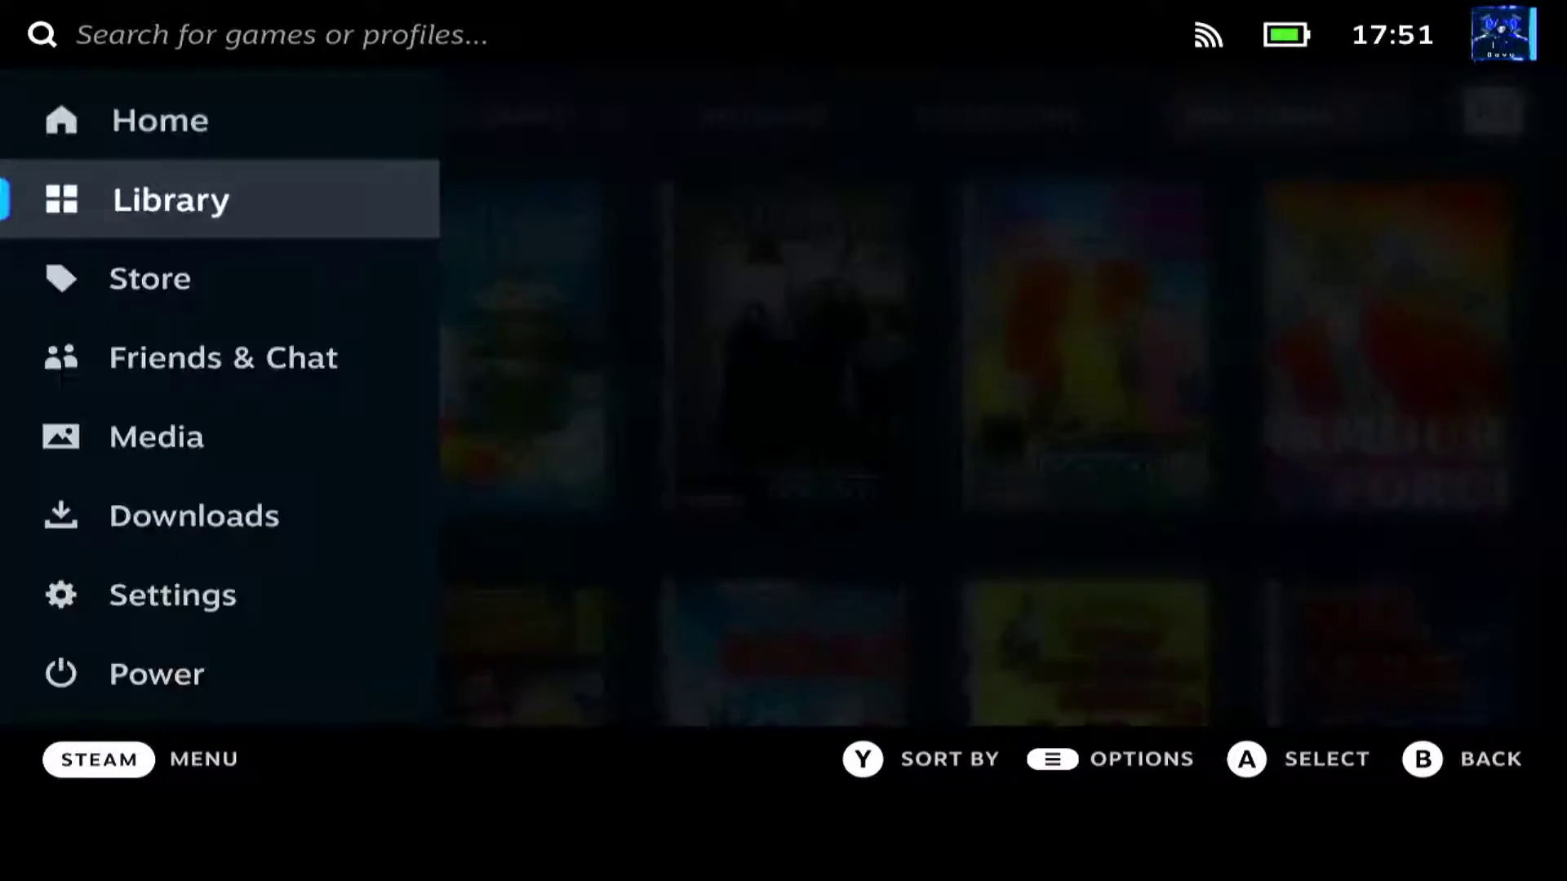
{"action": "key", "text": "Up"}
{"action": "key", "text": "Return"}
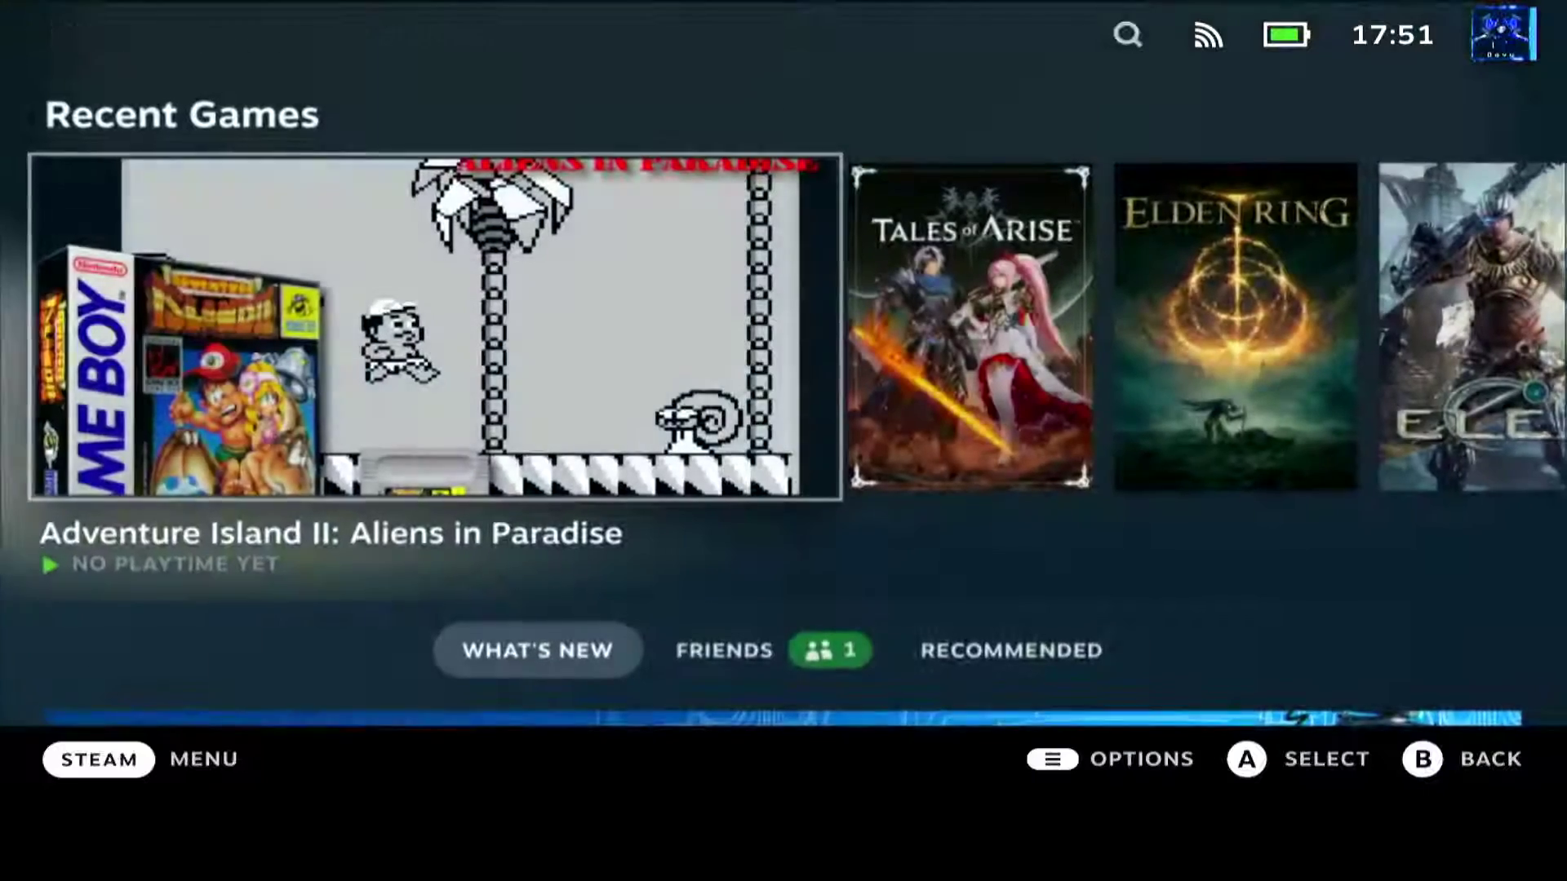
{"action": "key", "text": "Down"}
{"action": "key", "text": "Up"}
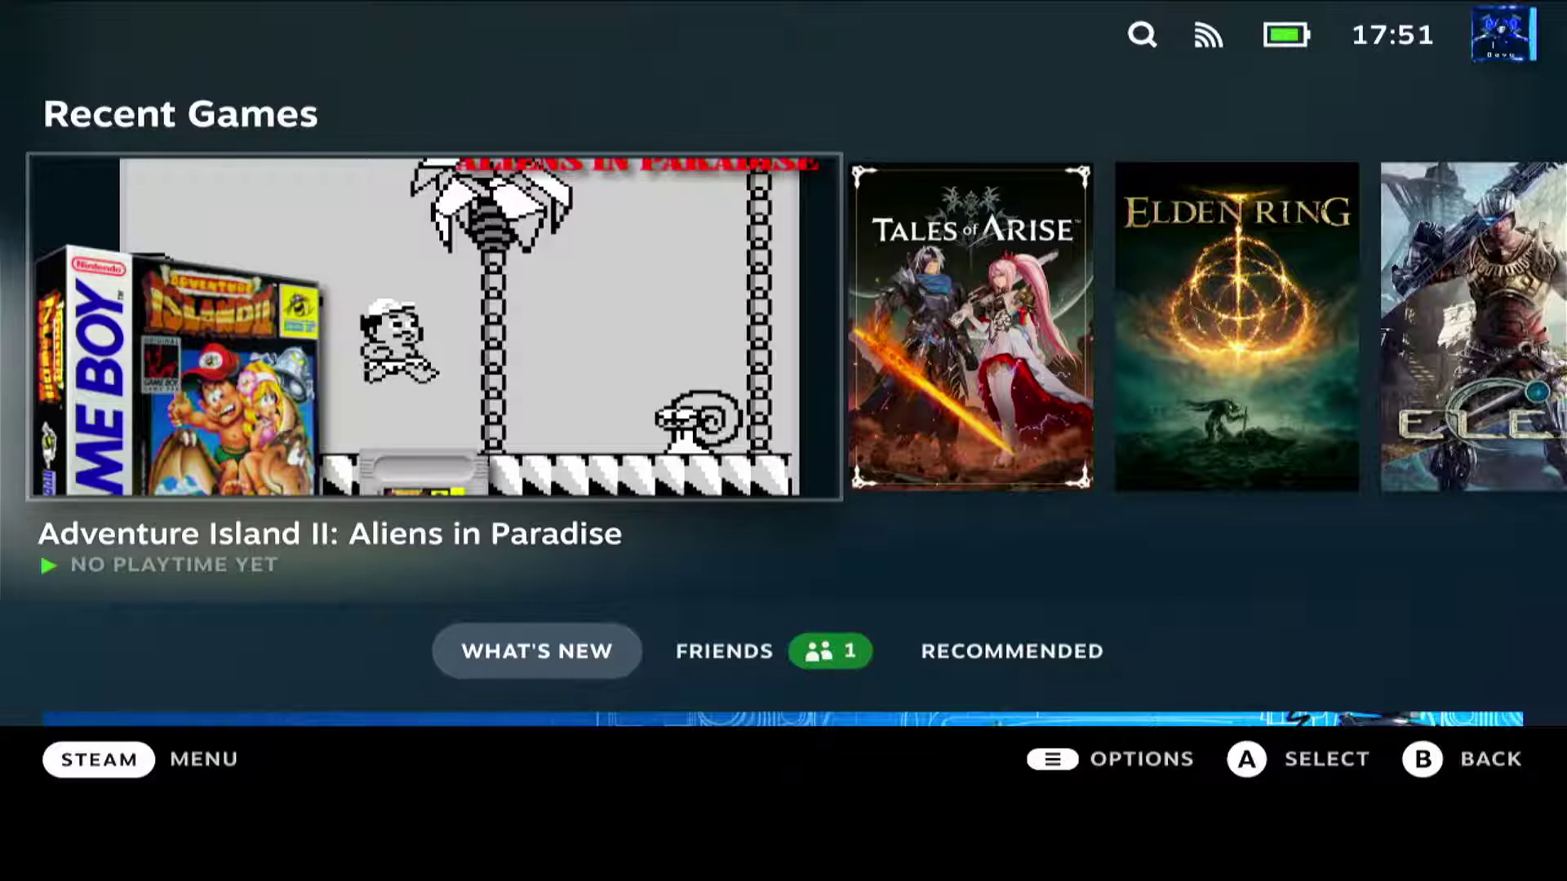
{"action": "key", "text": "Right"}
{"action": "key", "text": "Left"}
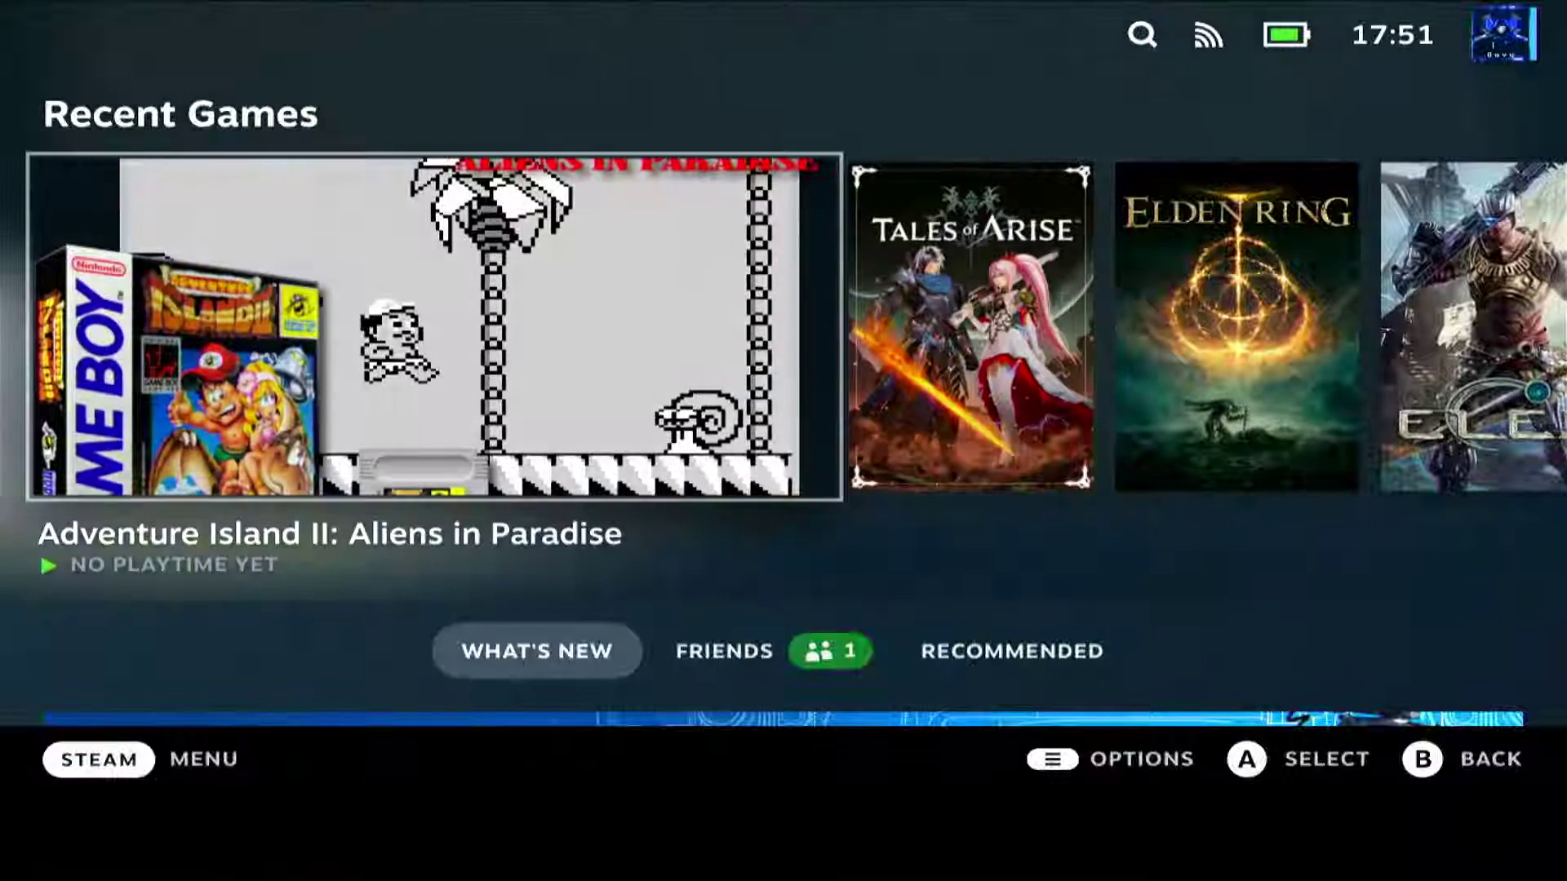